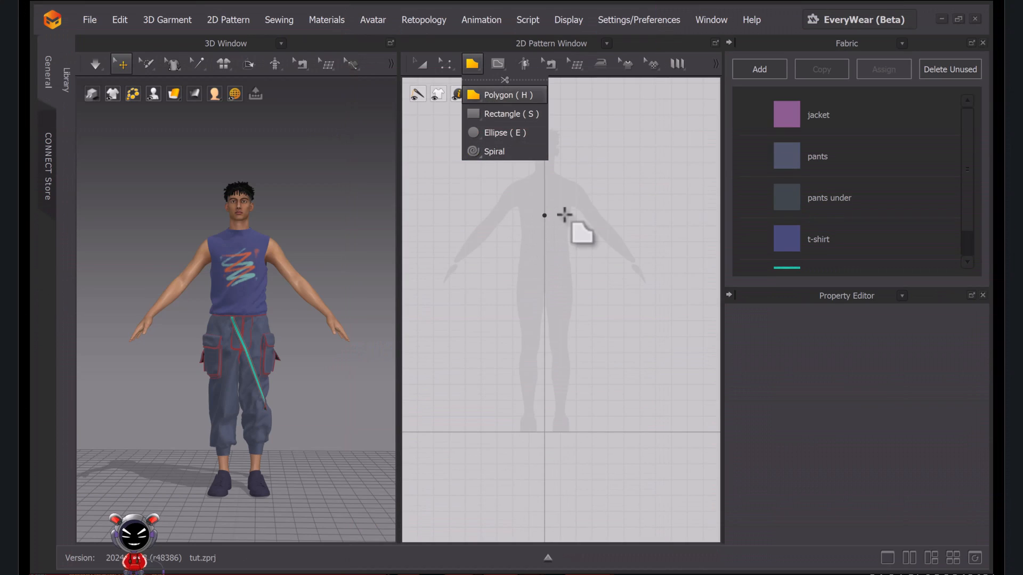
Draw the left half of the jacket front against the centre line, about 22.5 cm wide with a 15.4 cm shoulder, and assign the jacket fabric
scroll(539, 178, "up", 5)
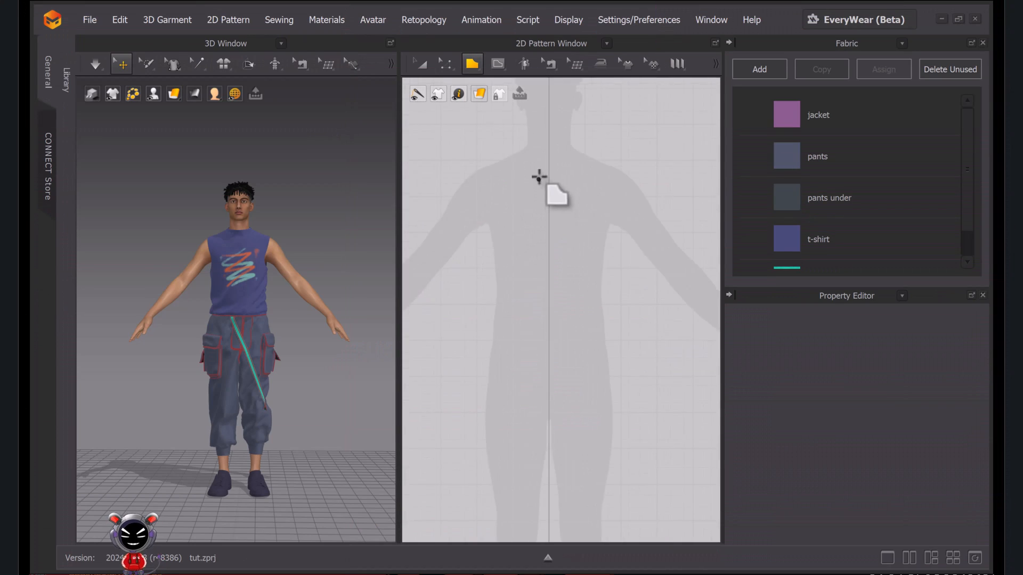
left_click(596, 188)
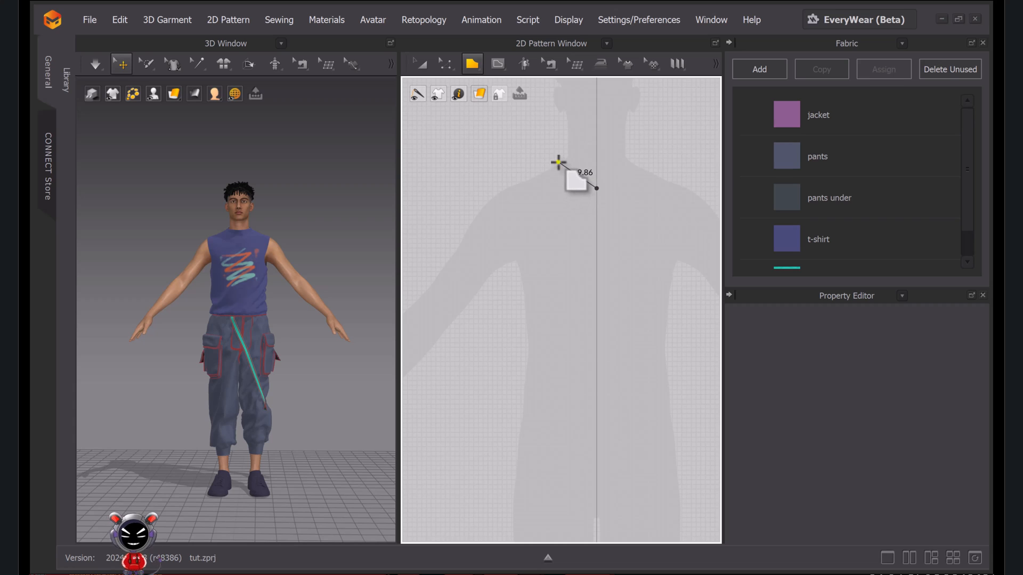
left_click(558, 163)
left_click(549, 141)
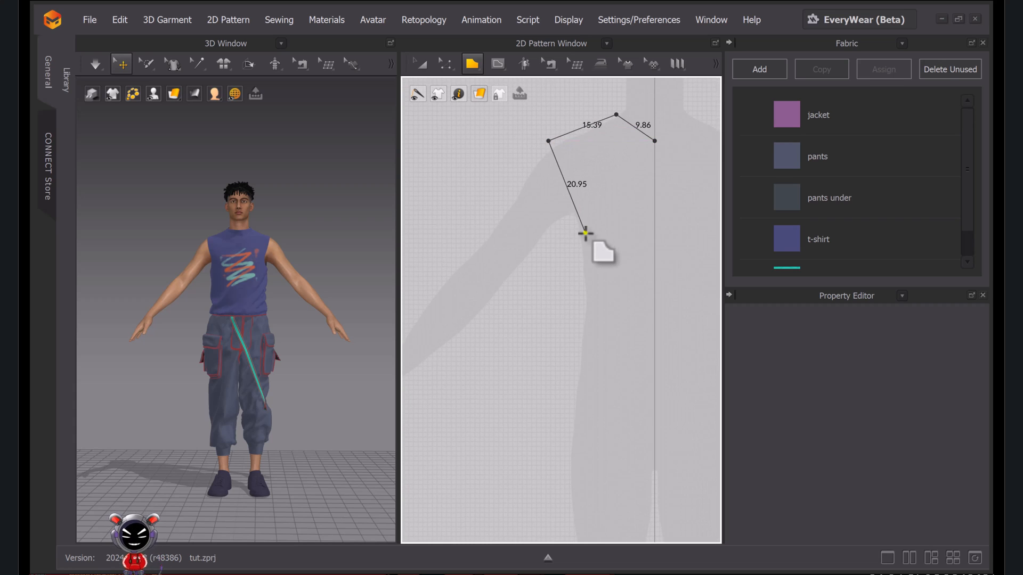
left_click(577, 233)
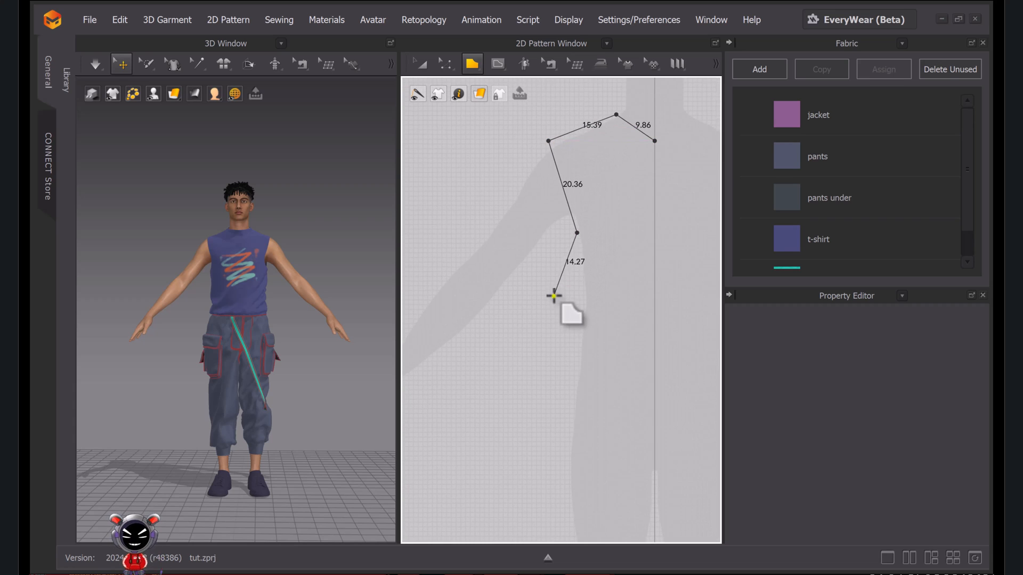
left_click(550, 261)
scroll(549, 261, "down", 2)
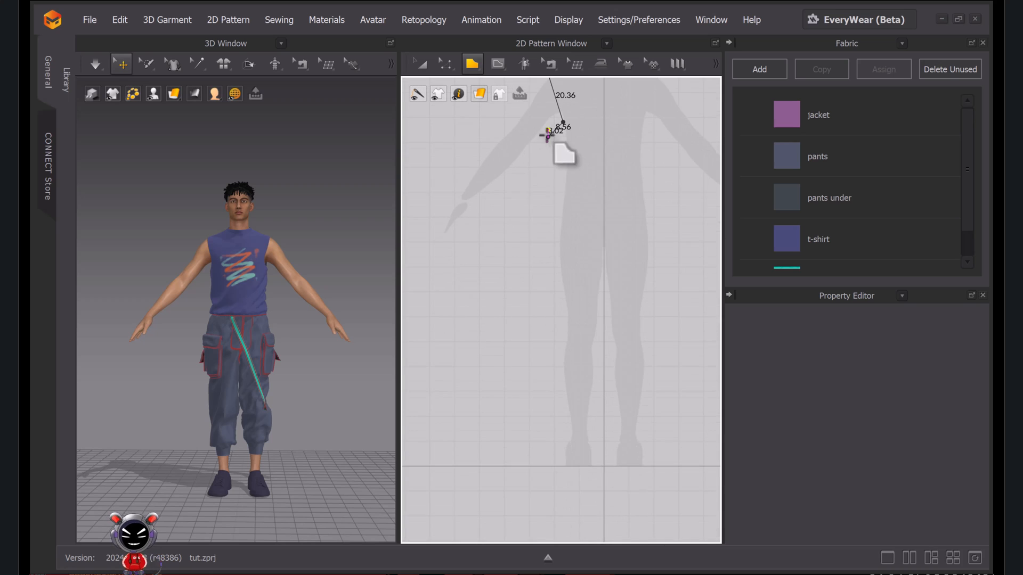
left_click(548, 219)
left_click(603, 219)
middle_click_drag(603, 219, 602, 298)
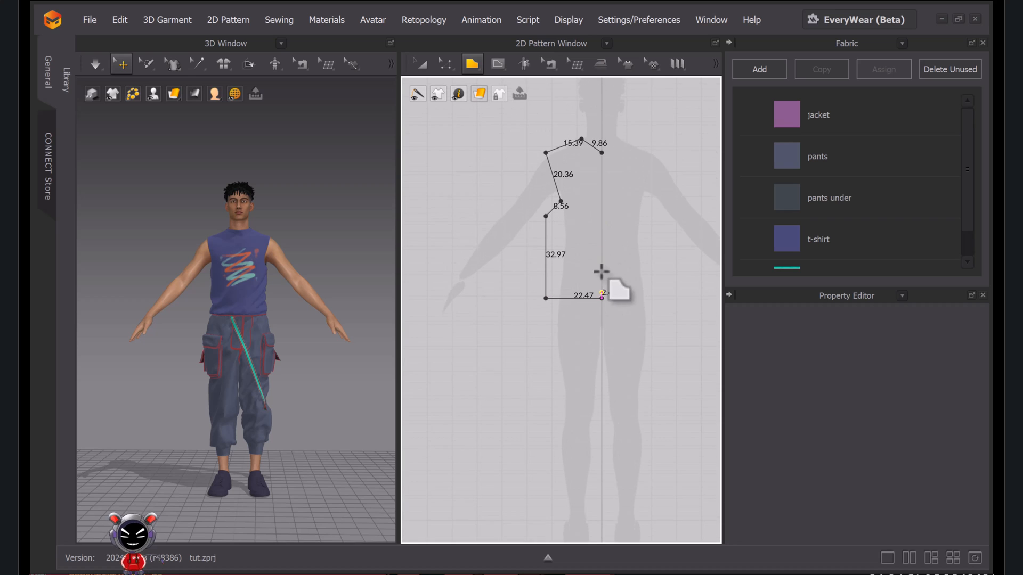
left_click(601, 153)
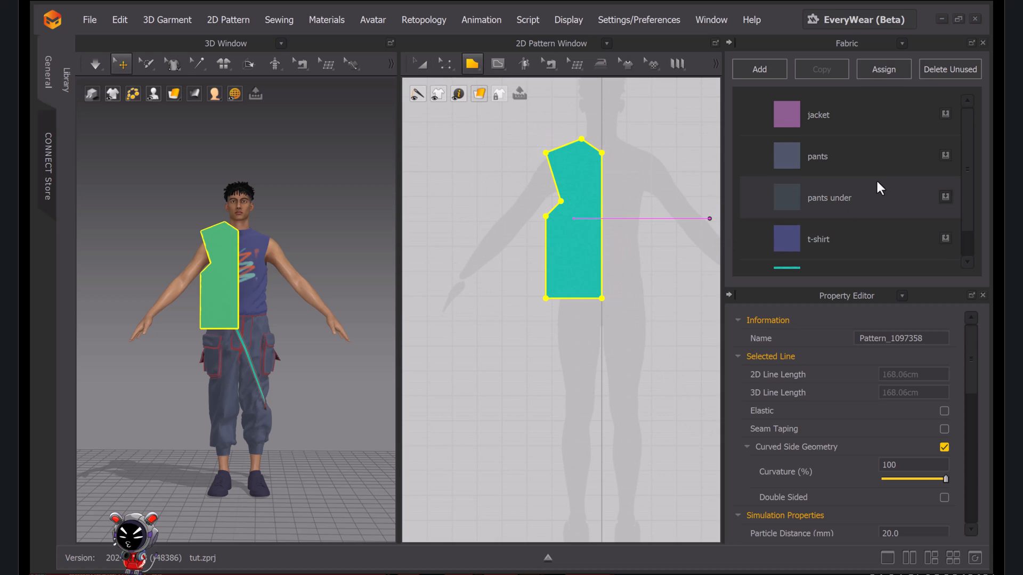
left_click_drag(944, 115, 589, 160)
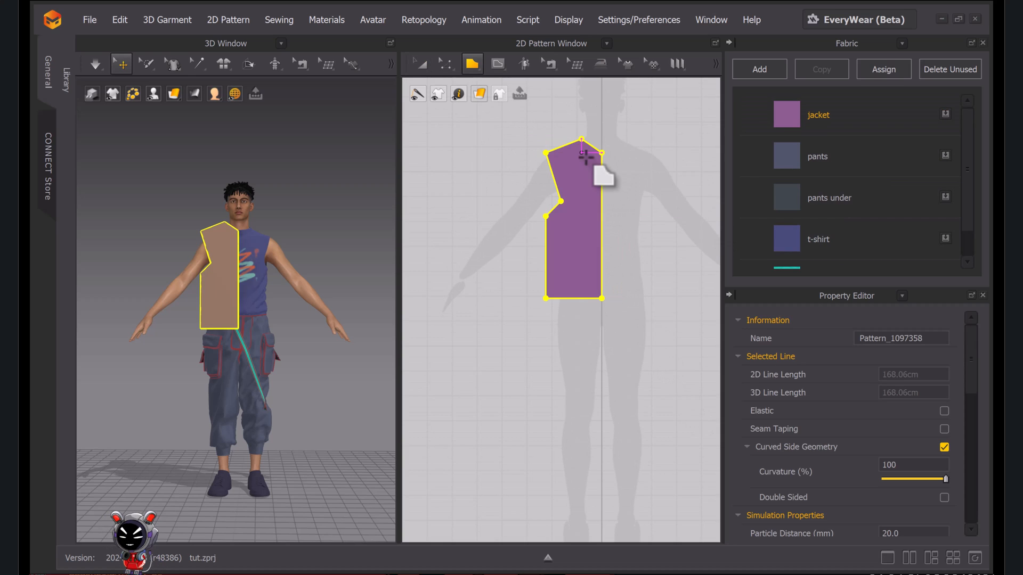
left_click(423, 64)
scroll(566, 345, "up", 6)
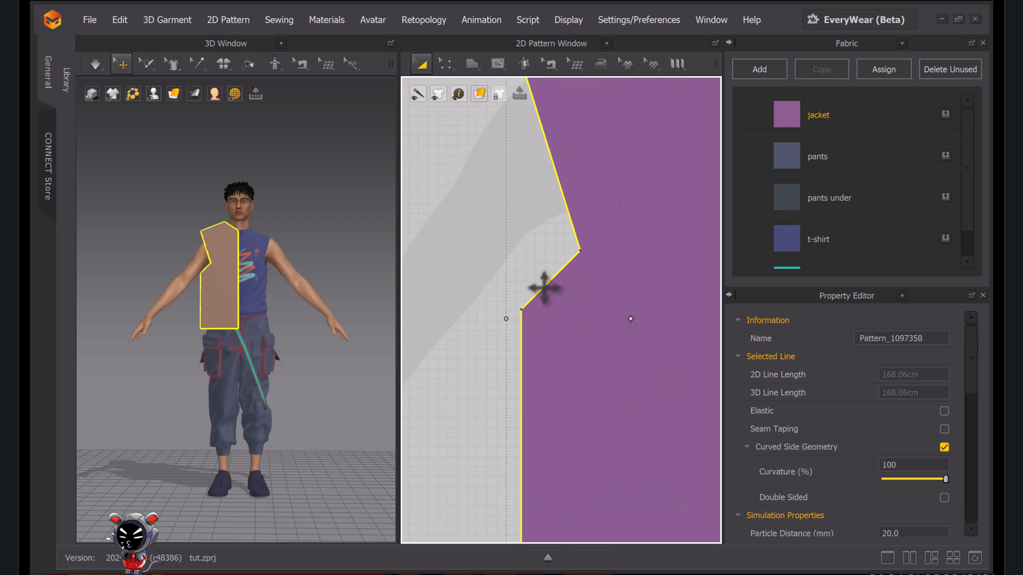
left_click_drag(551, 287, 564, 235)
left_click(516, 165)
middle_click_drag(563, 198, 561, 286)
scroll(563, 247, "down", 2)
key("ctrl+z")
key("ctrl+z")
Raise the slanted underarm edge of the half panel so its side edge is about 36.4 cm long
left_click(534, 342)
left_click_drag(553, 356, 554, 354)
scroll(563, 360, "up", 5)
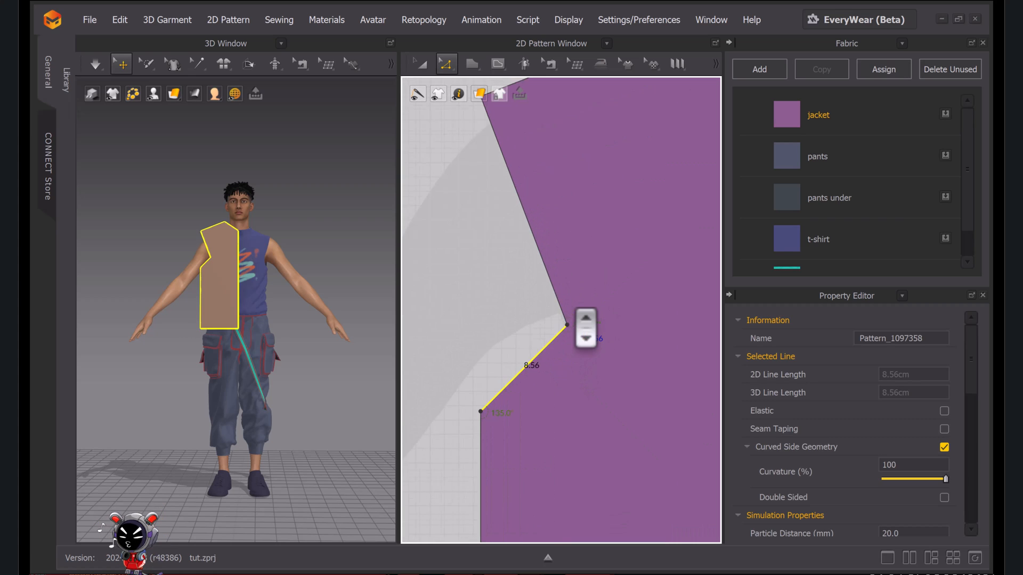
left_click(585, 284)
mouse_move(584, 285)
left_mouse_down()
mouse_move(566, 278)
mouse_move(575, 280)
left_mouse_up()
key("ctrl+z")
Bend the straight underarm edge into a rounded armhole curve about 8.7 cm long
scroll(575, 280, "down", 8)
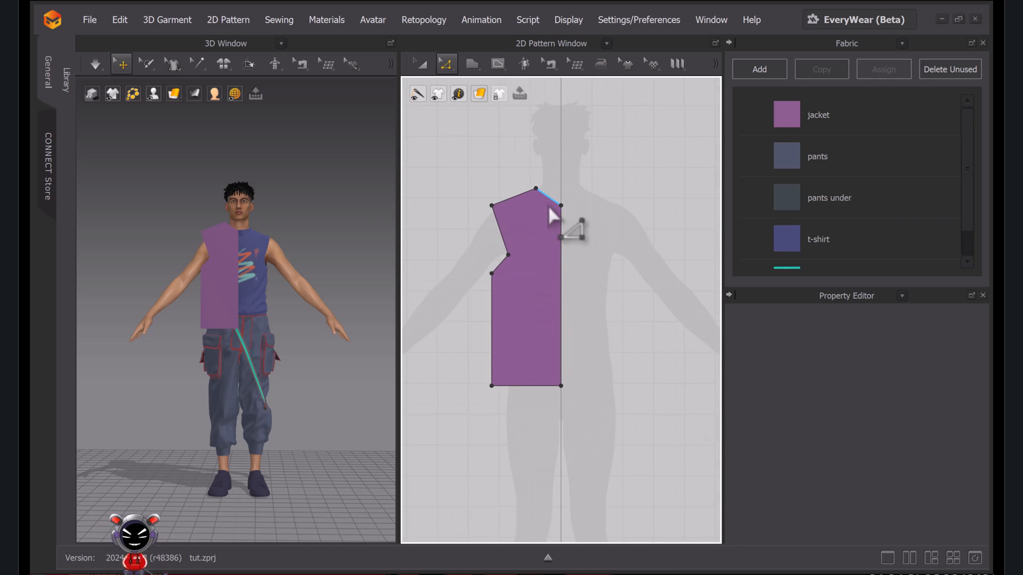
scroll(493, 320, "up", 5)
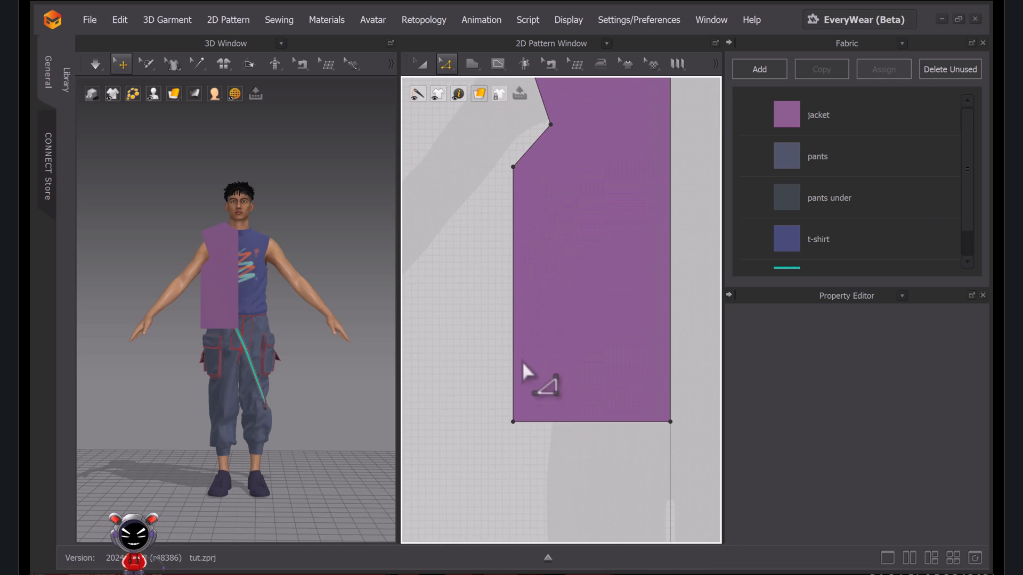
middle_click_drag(527, 250, 521, 339)
key("c")
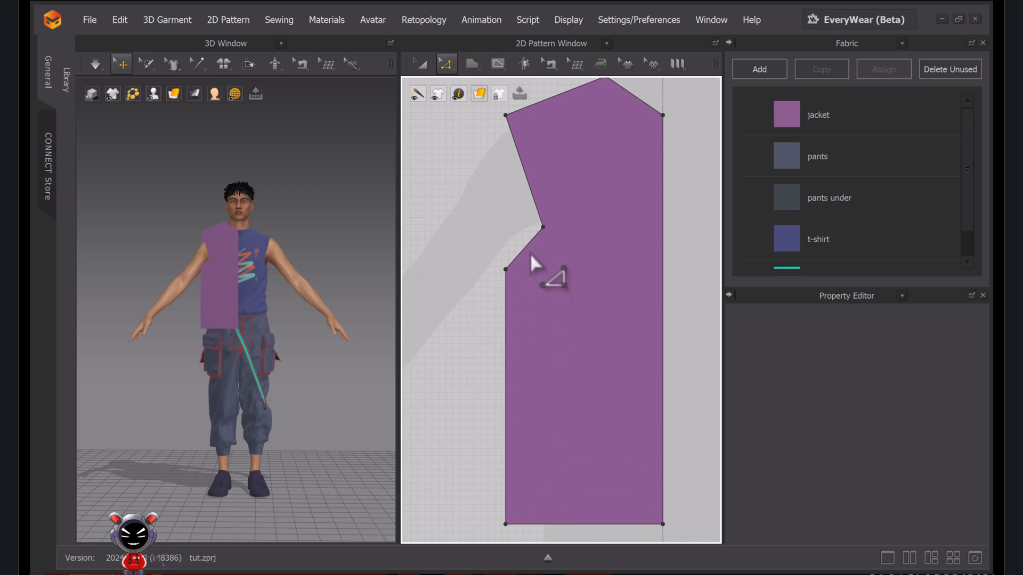
left_click_drag(529, 251, 532, 252)
scroll(571, 270, "down", 5)
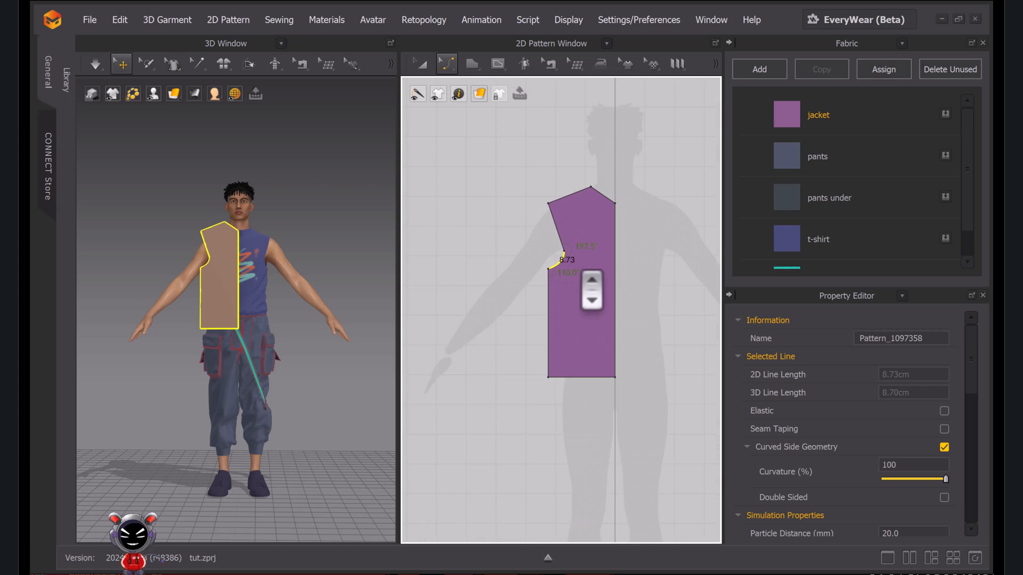
middle_click_drag(569, 269, 494, 241)
scroll(505, 172, "up", 4)
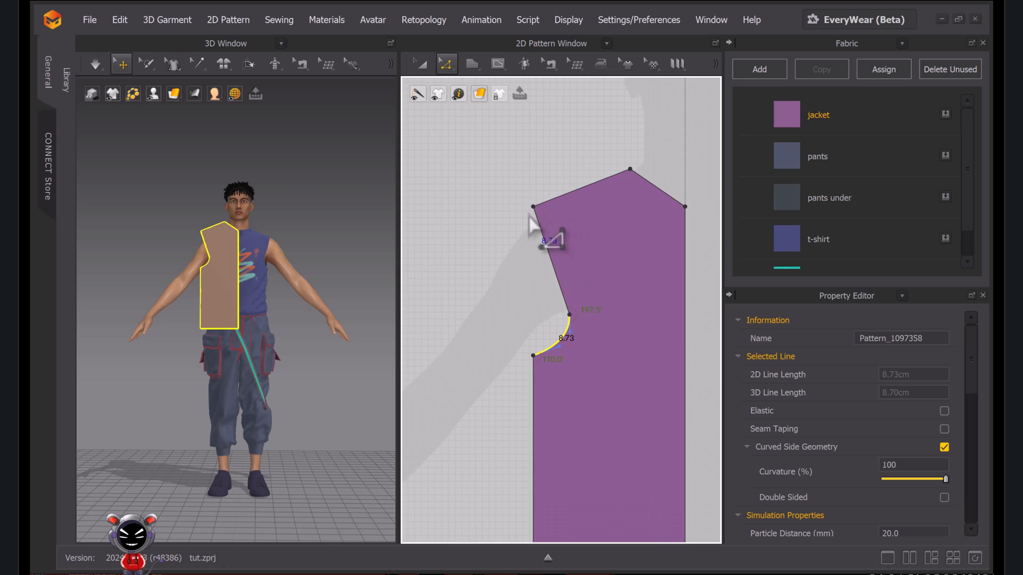
middle_click_drag(660, 197, 533, 223)
scroll(527, 220, "up", 2)
scroll(571, 288, "down", 4)
middle_click_drag(571, 298, 570, 138)
Create a linked symmetric copy of the half panel and place it on the other side of the centre line
left_click(421, 63)
left_click(525, 314)
scroll(524, 301, "down", 4)
middle_click_drag(537, 312, 519, 344)
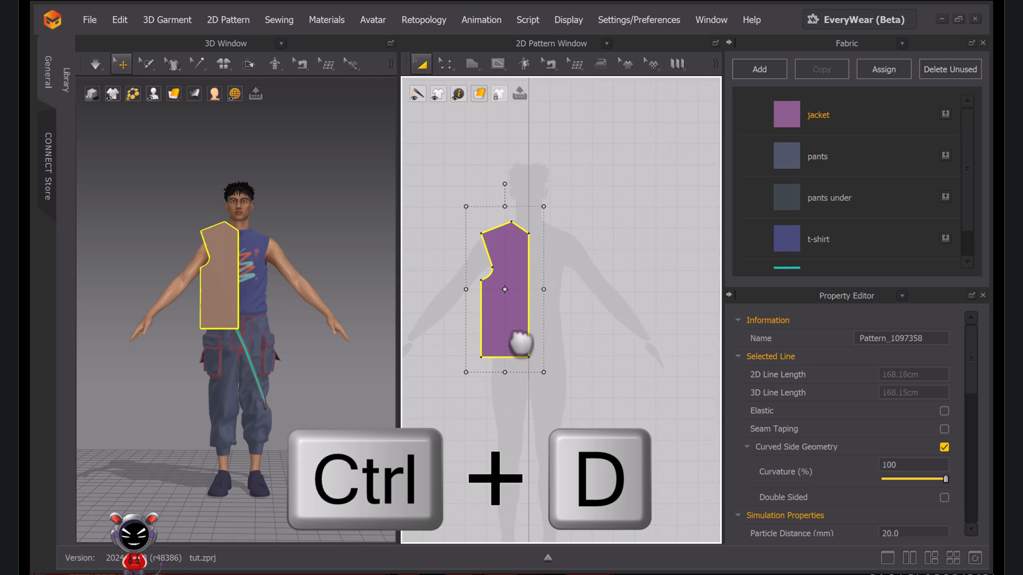
key("ctrl+d")
left_click(559, 292)
left_click(644, 377)
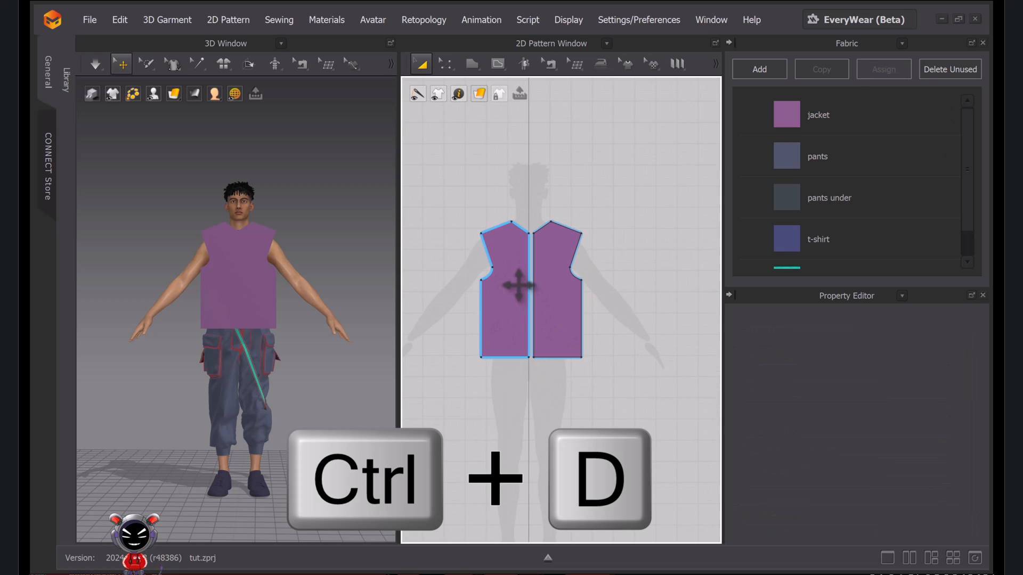
scroll(531, 263, "up", 5)
scroll(578, 281, "down", 2)
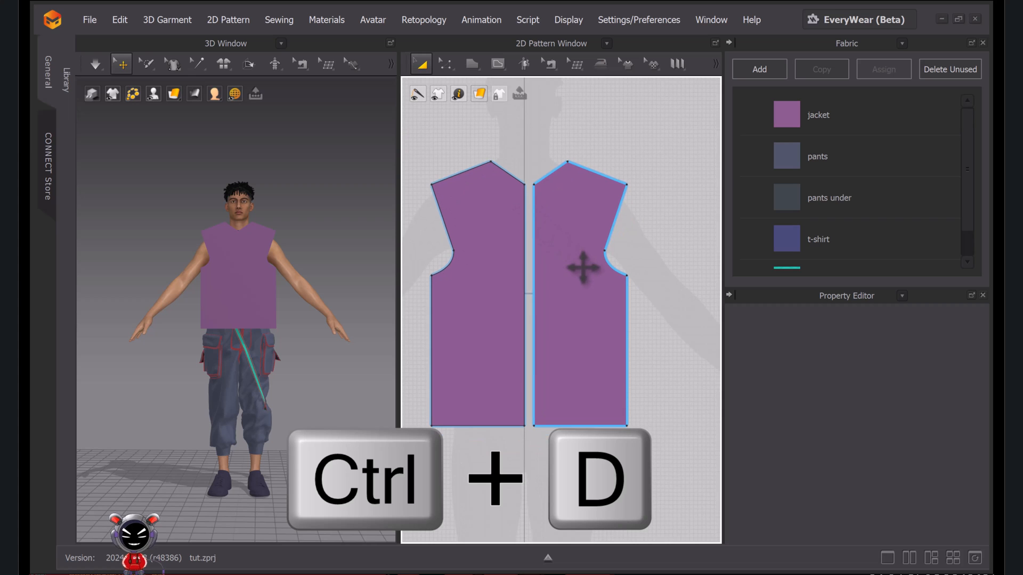
Copy both front halves and paste them horizontally beside the originals, about 50 cm away
left_click(473, 256)
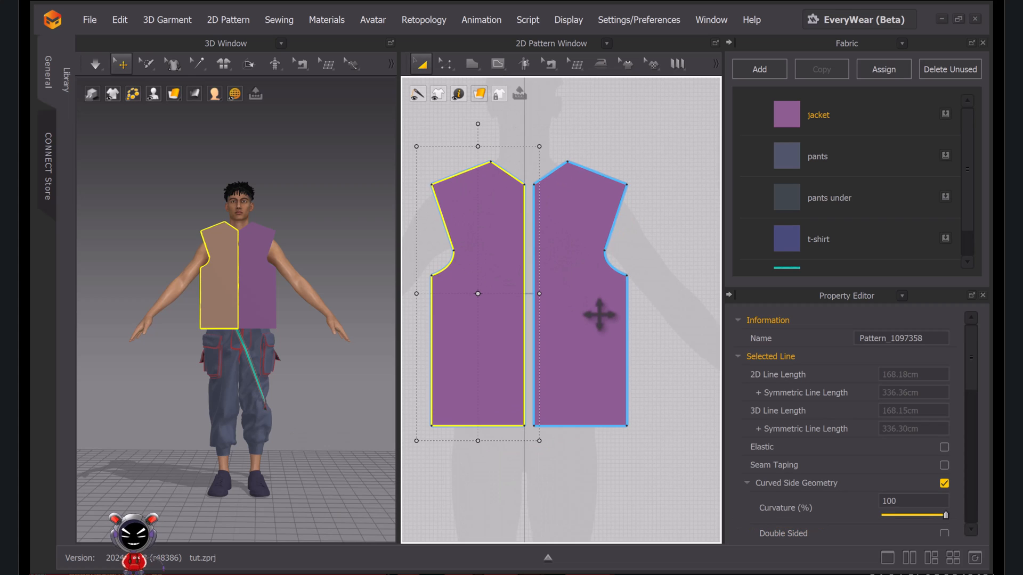
left_click(599, 315, "shift")
scroll(600, 315, "down", 5)
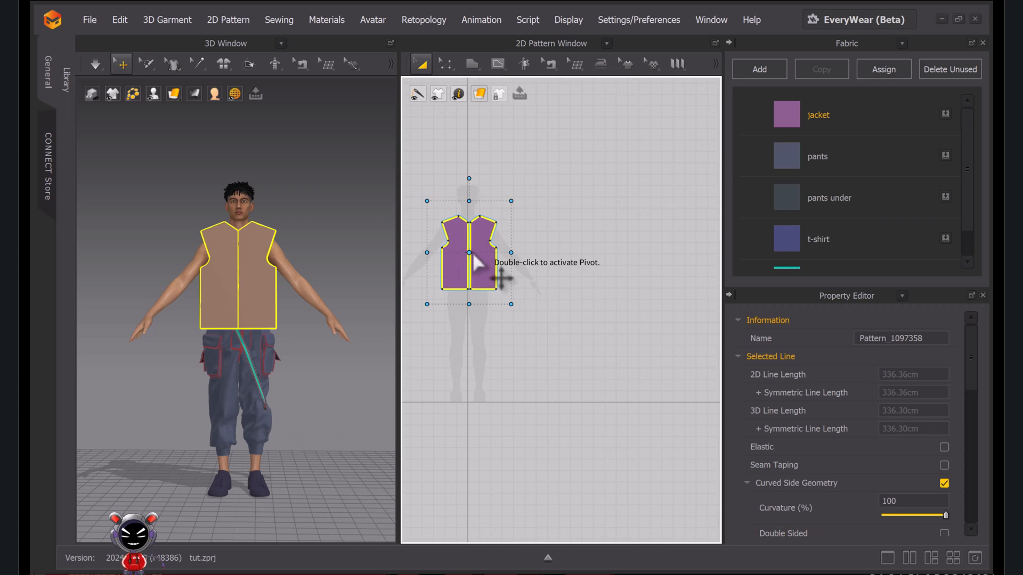
scroll(473, 253, "up", 3)
middle_click_drag(484, 256, 545, 262)
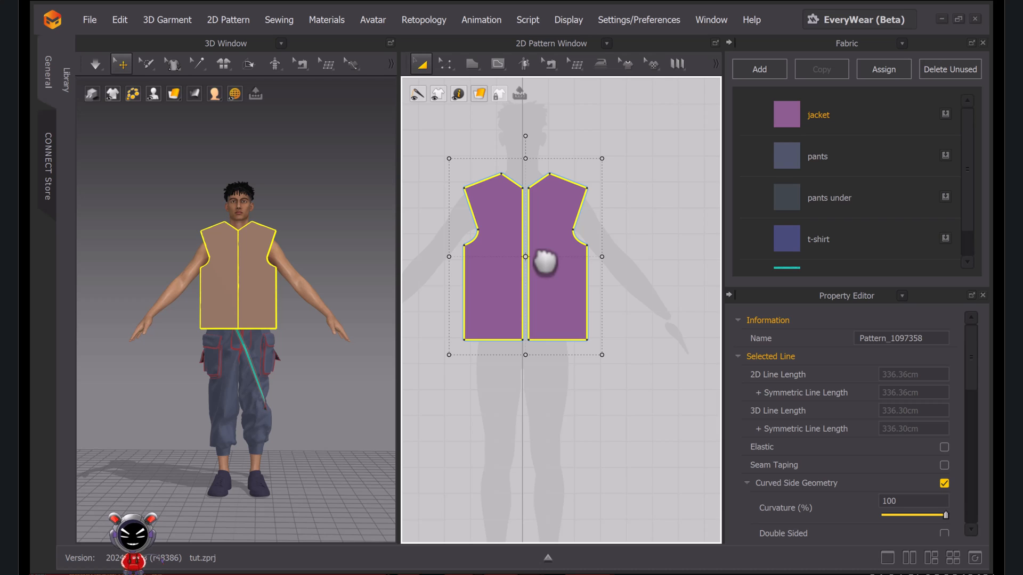
key("ctrl+c")
key("ctrl+v")
middle_click_drag(532, 251, 493, 266)
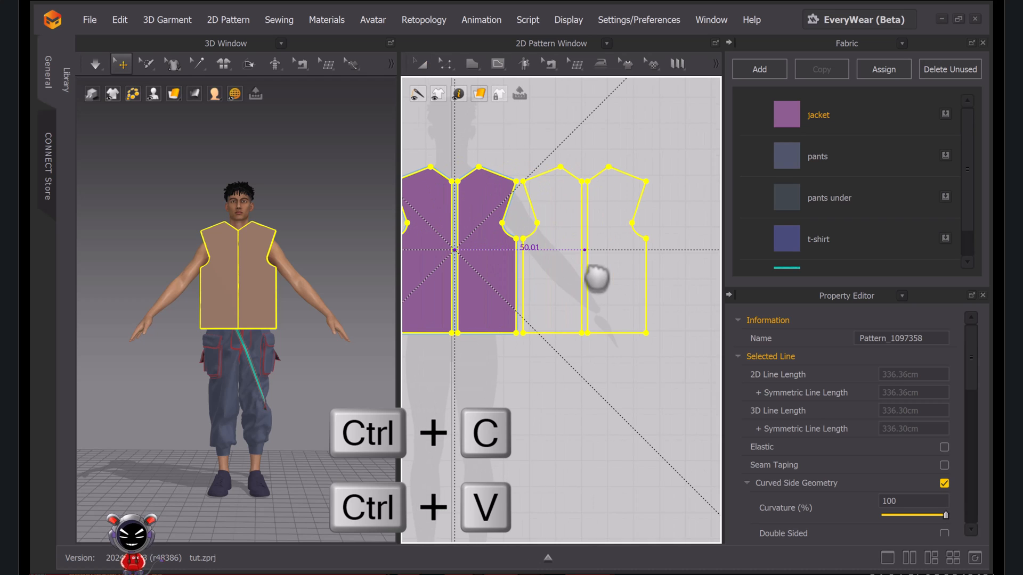
left_click(607, 271)
scroll(639, 277, "down", 3)
middle_click_drag(644, 279, 662, 270)
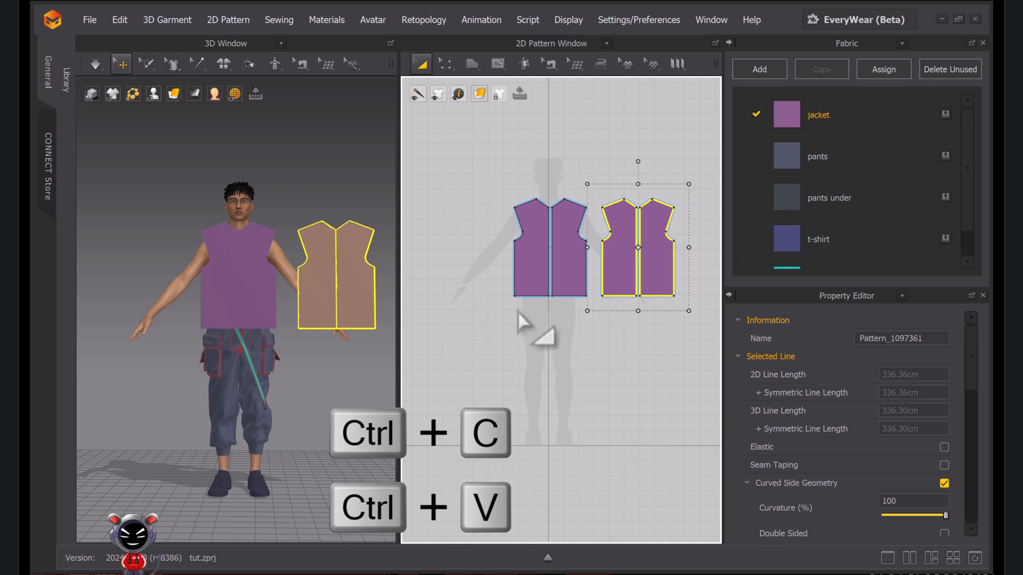
Select the pasted pair of panels and flip it horizontally in the 3D arrangement
scroll(613, 218, "up", 6)
middle_click_drag(496, 252, 639, 242)
scroll(602, 237, "down", 4)
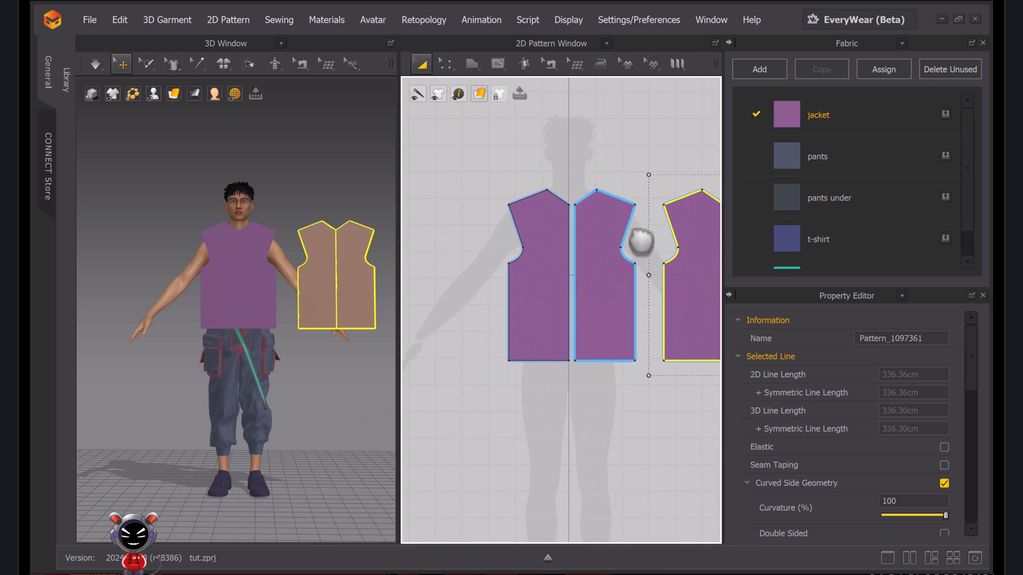
left_click(592, 173)
scroll(671, 199, "down", 2)
middle_click_drag(671, 200, 525, 163)
left_click_drag(504, 130, 577, 336)
right_click(557, 250)
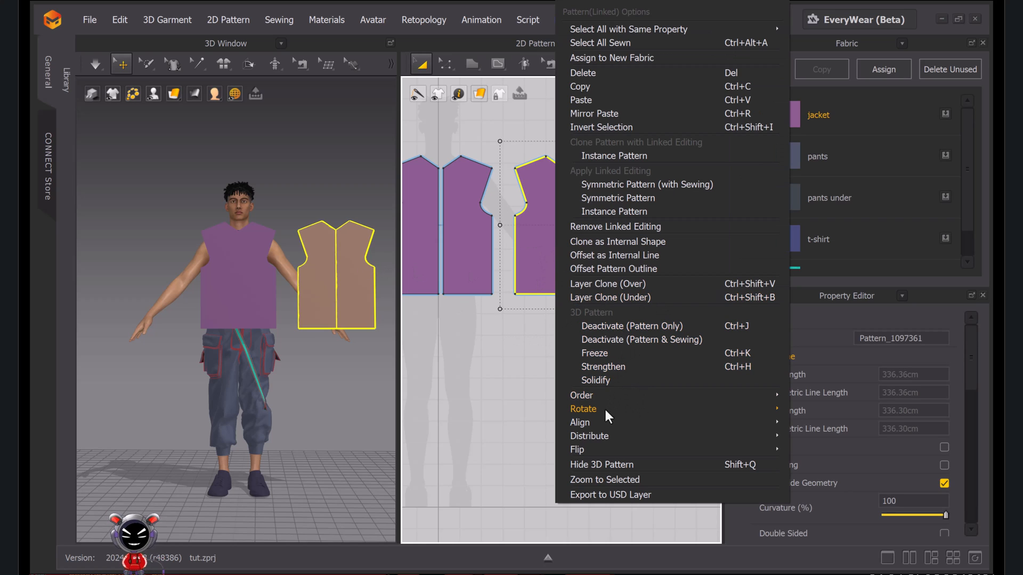
right_click(350, 280)
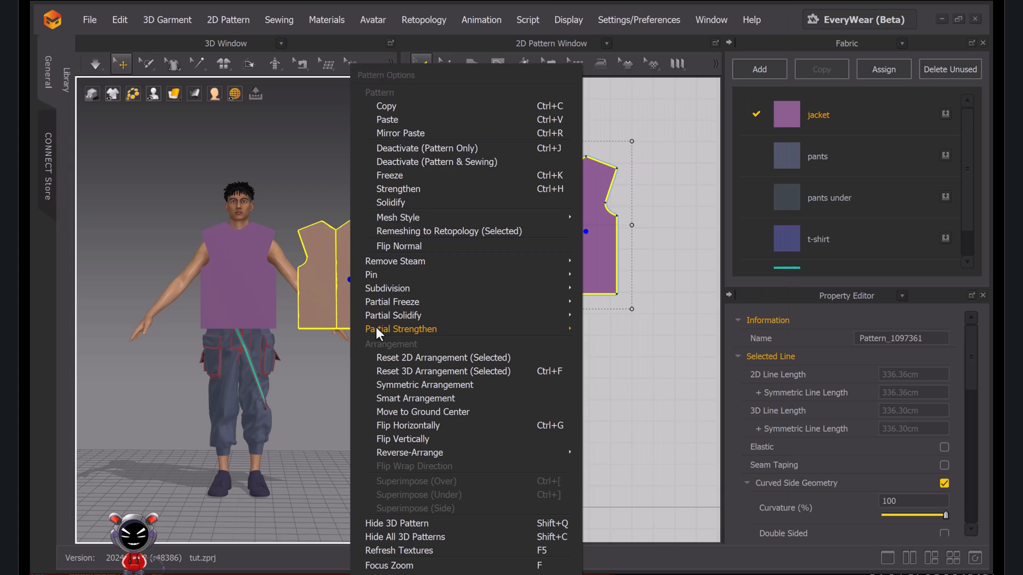
left_click(542, 426)
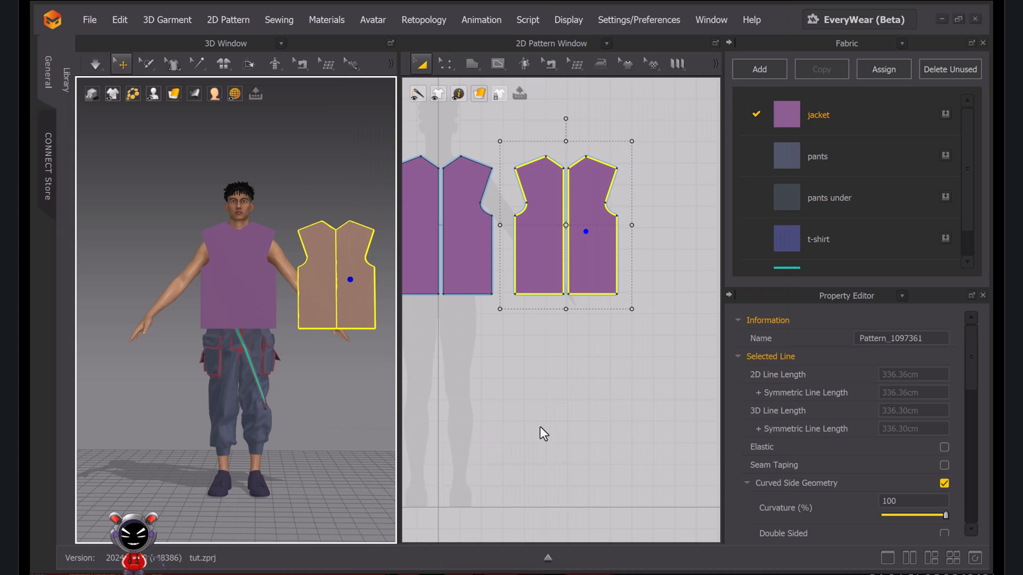
Move the pasted panels behind the avatar's back in 3D, level with the front panels
left_click(318, 308)
right_click_drag(316, 311, 393, 350)
left_click_drag(364, 317, 309, 307)
right_click_drag(310, 307, 384, 334)
left_click_drag(354, 293, 282, 285)
right_click_drag(302, 292, 216, 293)
scroll(342, 282, "down", 3)
scroll(342, 282, "down", 2)
middle_click_drag(343, 282, 282, 314)
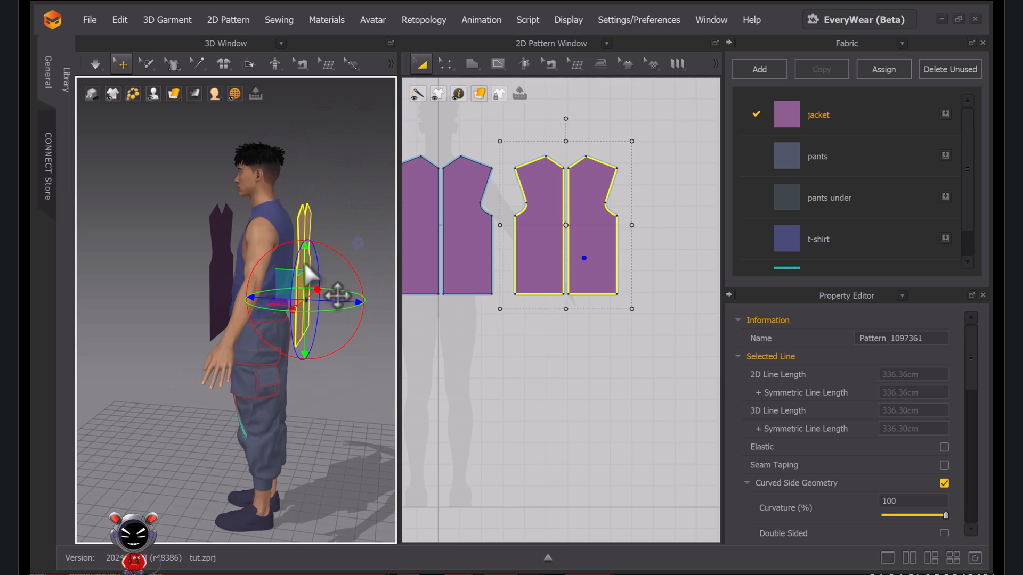
left_click_drag(306, 261, 306, 258)
Sew the front shoulder edge to the matching back shoulder edge with segment sewing
middle_click_drag(492, 232, 542, 241)
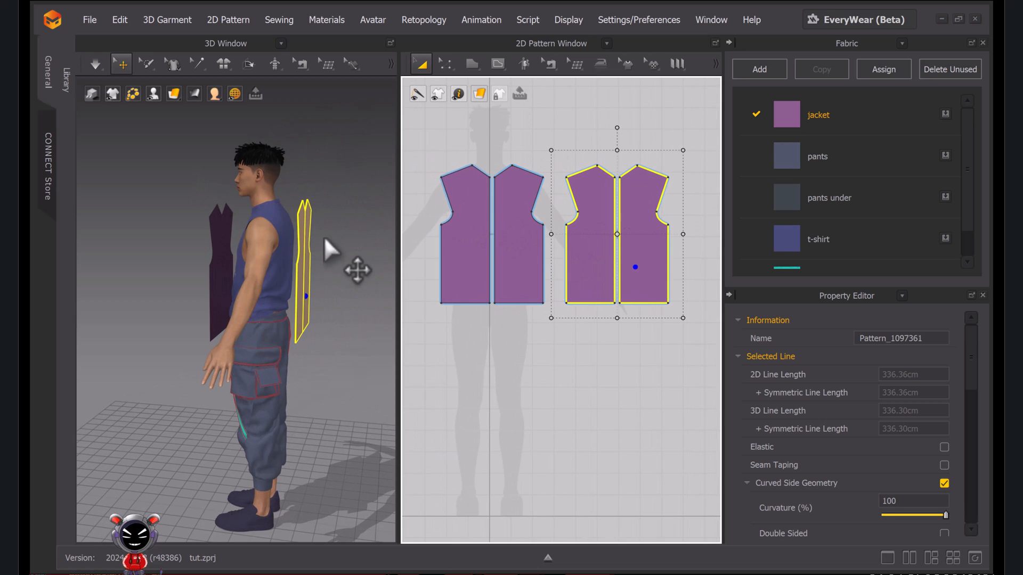
right_click_drag(314, 232, 240, 176)
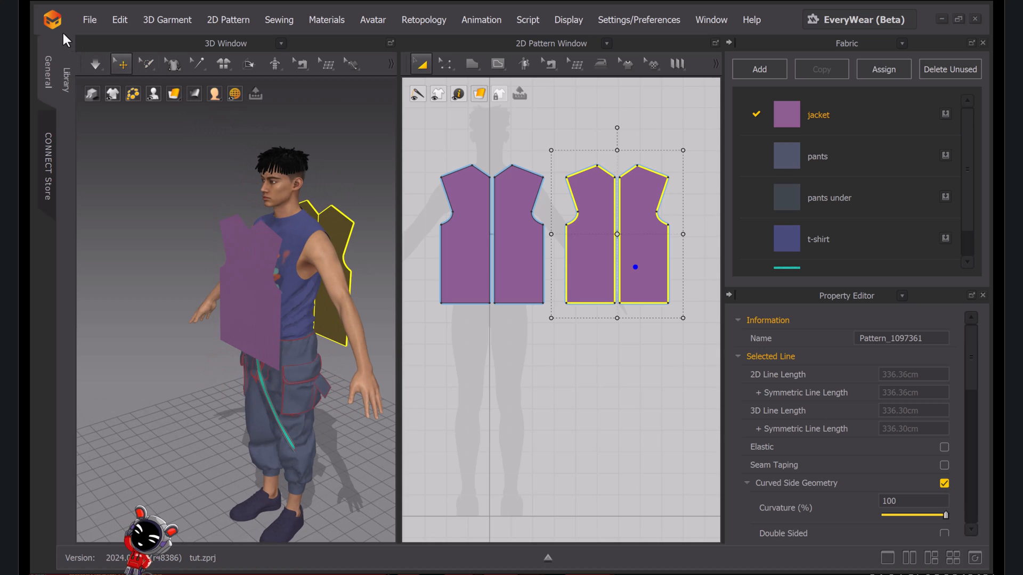
scroll(288, 176, "down", 3)
middle_click_drag(274, 158, 248, 262)
key("n")
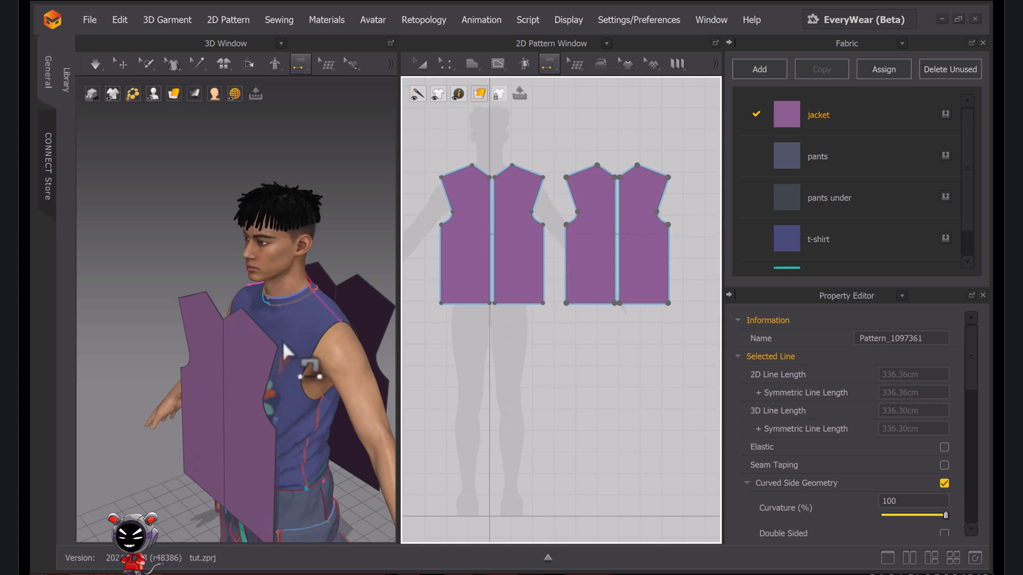
left_click(270, 333)
left_click(364, 298)
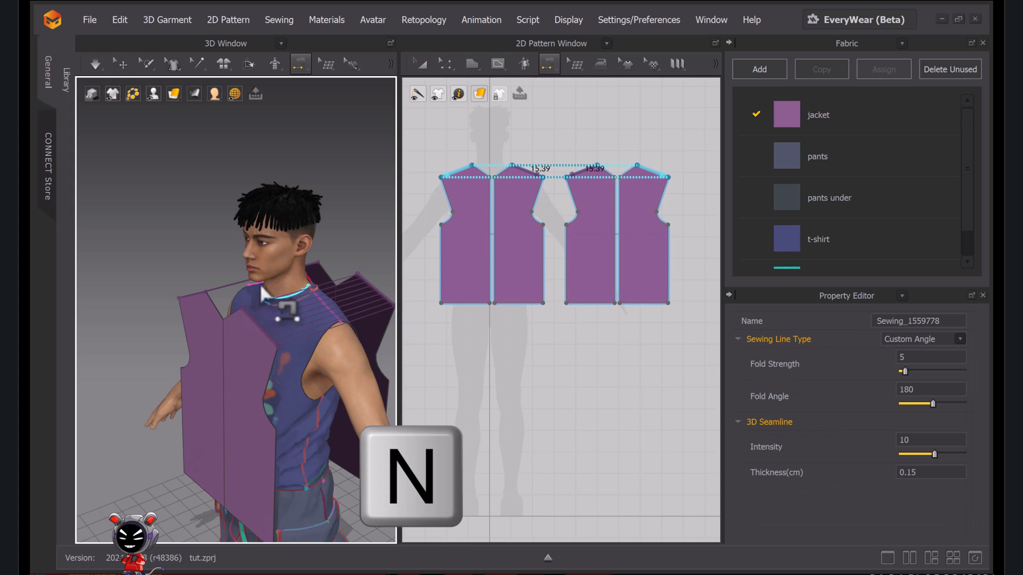
Sew the front panel's side edge below the armhole to the matching side edge of the back panel
right_click_drag(286, 308, 323, 326)
middle_click_drag(323, 319, 295, 189)
left_click(231, 266)
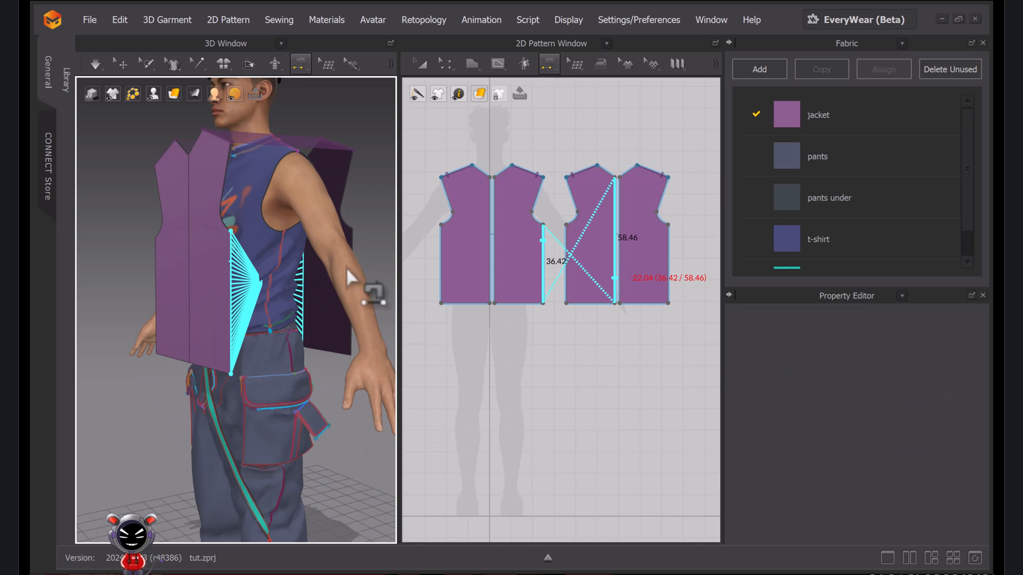
left_click(354, 249)
Sew the two front halves together along their centre edges
right_click_drag(357, 252, 410, 325)
middle_click_drag(310, 303, 142, 296)
right_click_drag(189, 282, 327, 313)
left_click(301, 264)
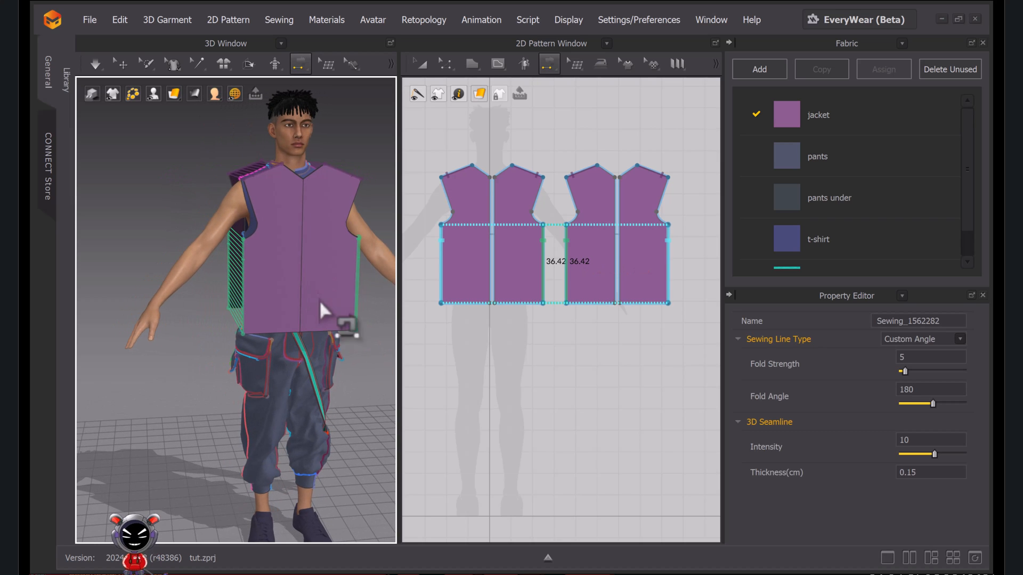
scroll(501, 203, "up", 3)
left_click(505, 198)
left_click(489, 202)
middle_click_drag(671, 222, 529, 222)
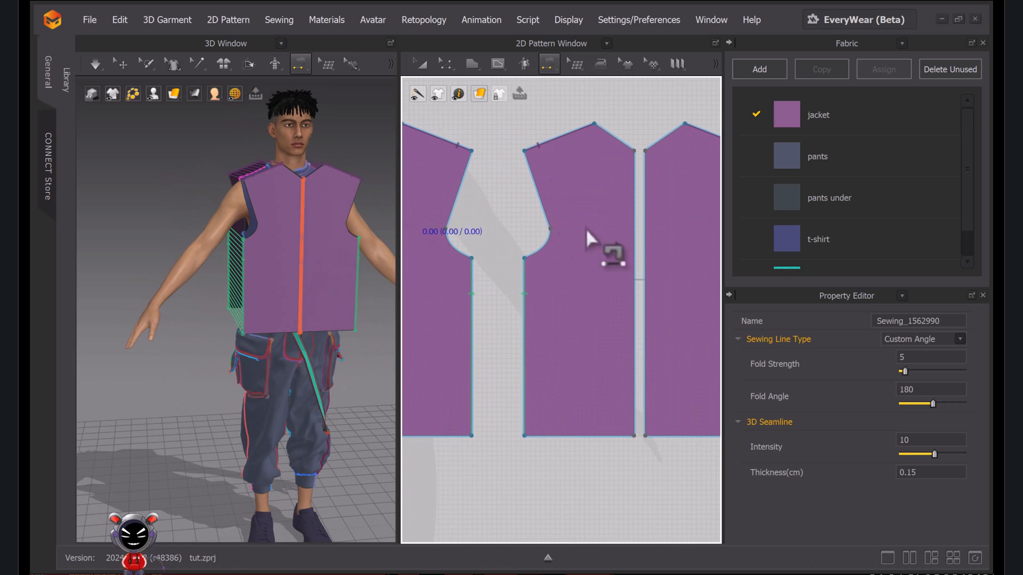
Sew the two back halves together along their centre edges
left_click(647, 212)
left_click(632, 212)
Select all the existing pants and t-shirt patterns outside the jacket group and freeze them
left_click(421, 64)
scroll(543, 315, "down", 10)
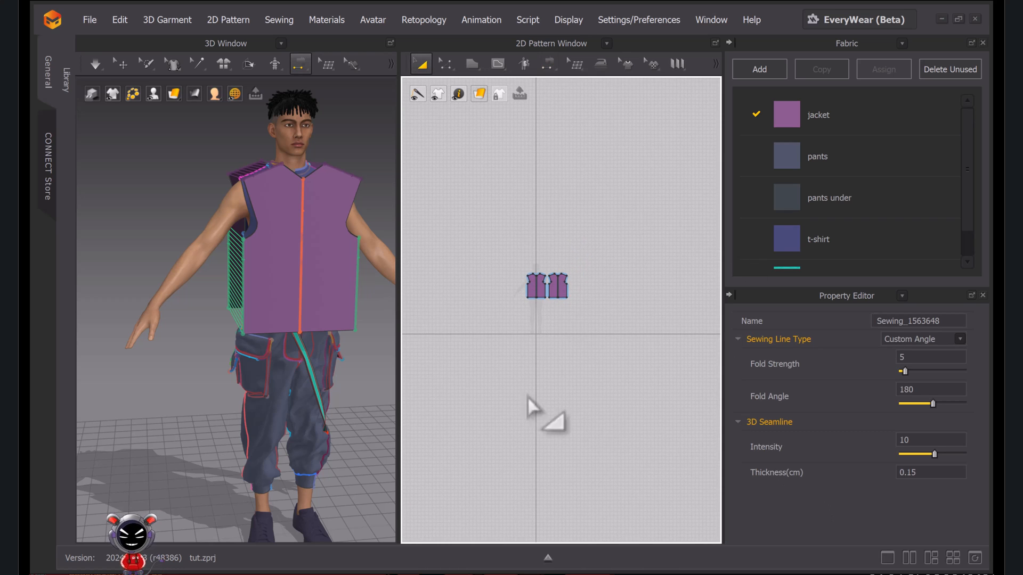
scroll(627, 418, "down", 4)
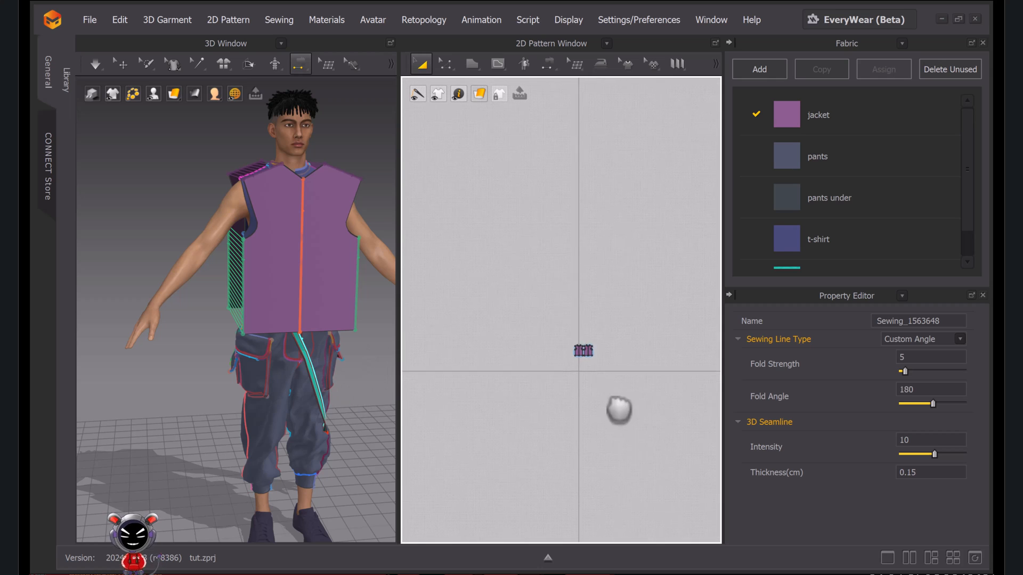
right_click_drag(627, 418, 533, 243)
right_click_drag(557, 456, 530, 320)
left_click_drag(498, 345, 681, 470)
key("ctrl+k")
Simulate the sewn bodice panels so they drape onto the avatar's torso, and stop the simulation
middle_click_drag(501, 125, 552, 196)
scroll(492, 167, "up", 6)
scroll(552, 196, "up", 3)
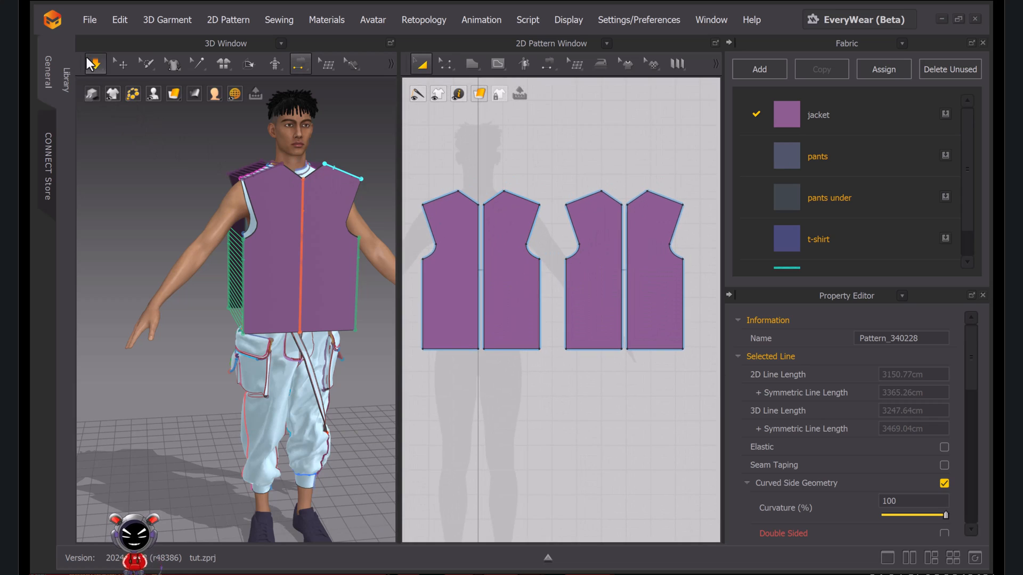
left_click(95, 64)
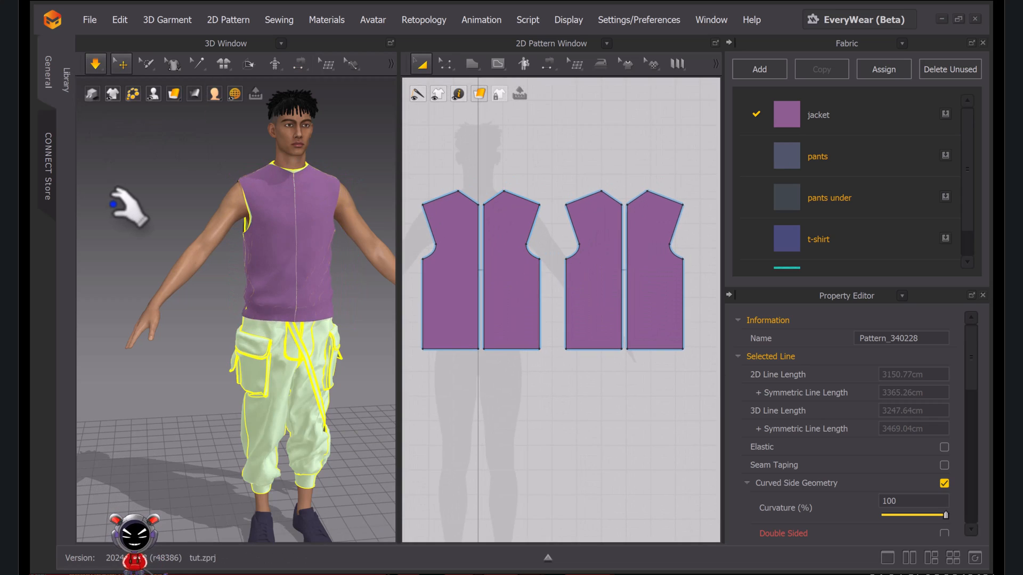
left_click(92, 63)
key("b")
scroll(266, 243, "up", 3)
middle_click_drag(332, 255, 311, 241)
right_click_drag(325, 242, 298, 230)
Select the side edges of both the front and back panels and move them outward to widen the bodice
left_click(424, 67)
middle_click_drag(576, 459, 640, 484)
key("z")
left_click(486, 323)
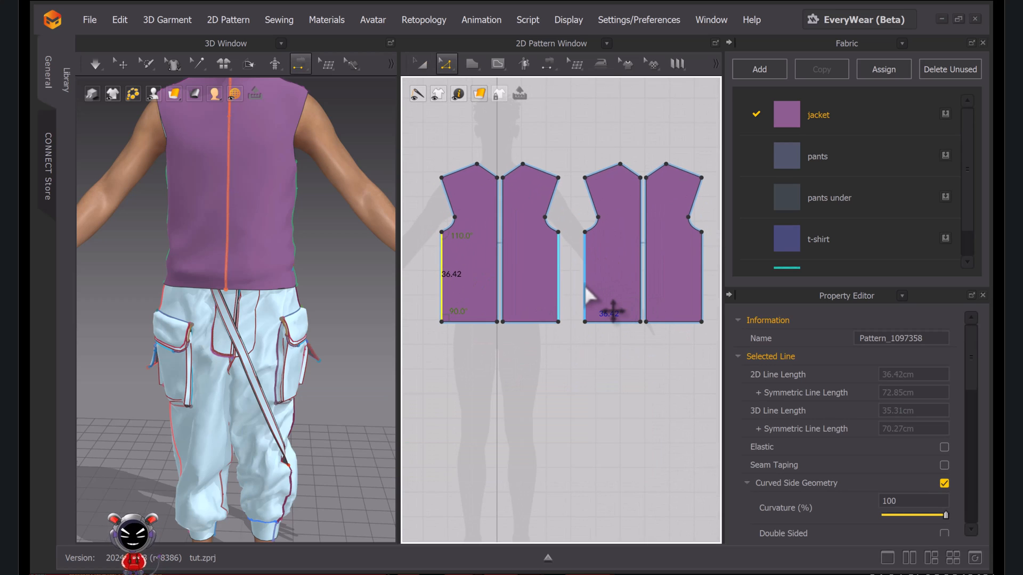
left_click(586, 277, "shift")
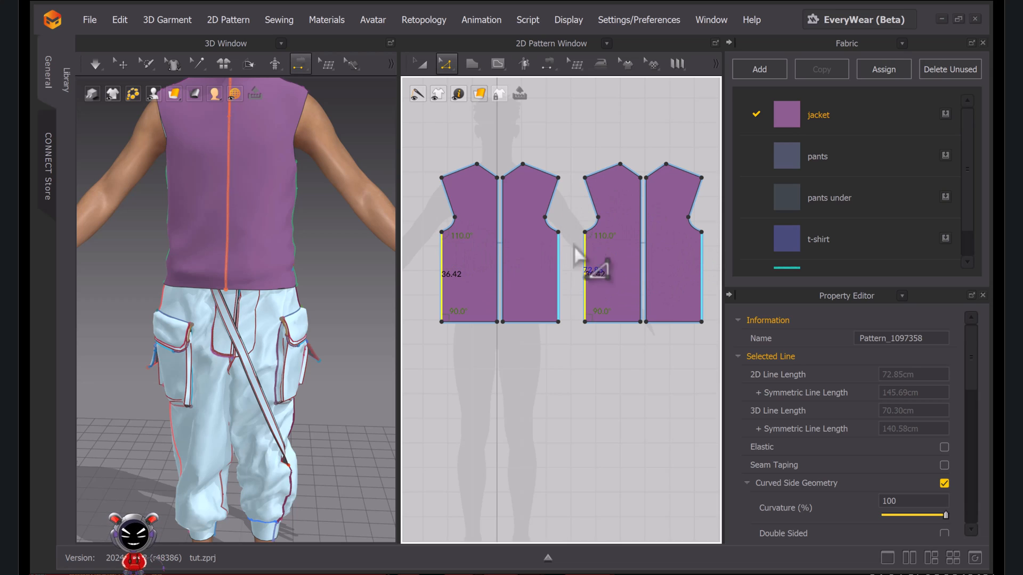
middle_click_drag(451, 289, 537, 300)
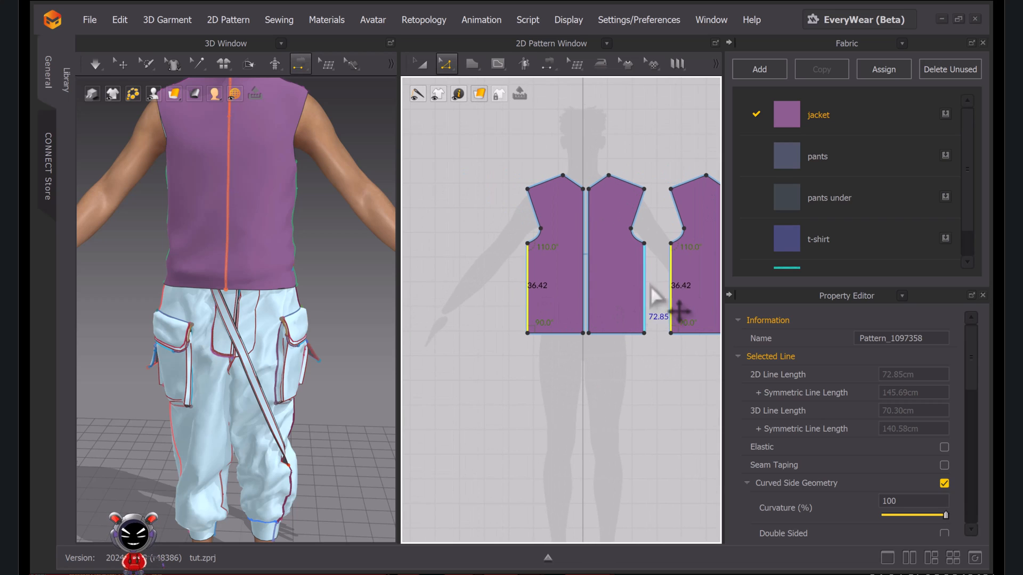
scroll(529, 308, "up", 5)
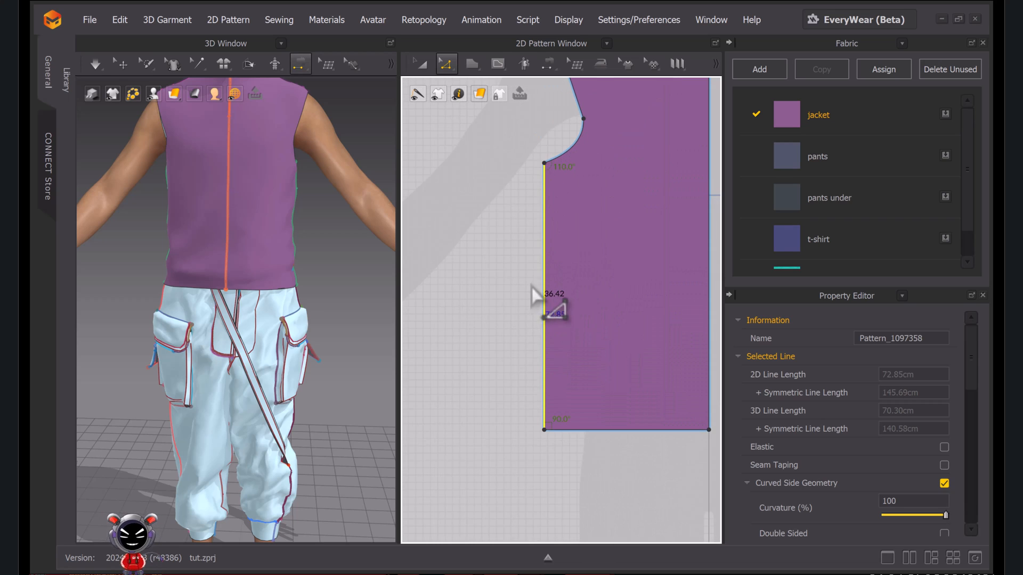
scroll(538, 298, "down", 3)
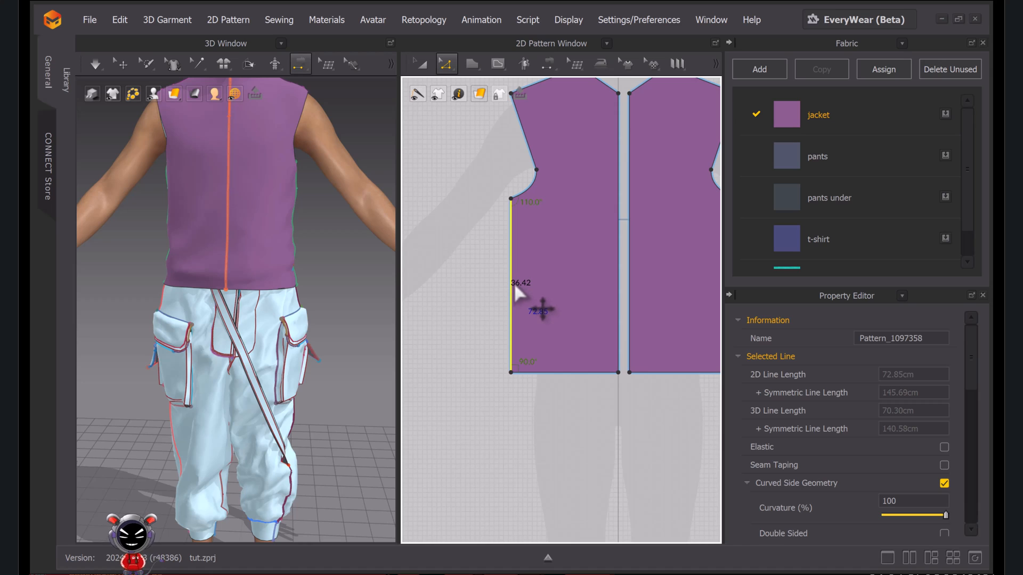
left_click_drag(515, 286, 493, 289)
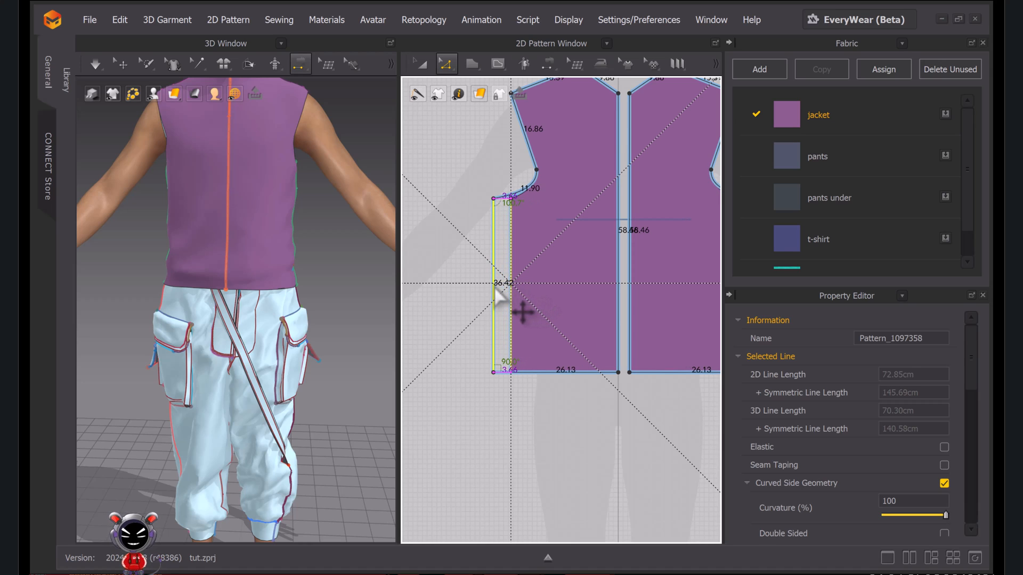
scroll(501, 301, "down", 4)
left_click_drag(497, 292, 497, 289)
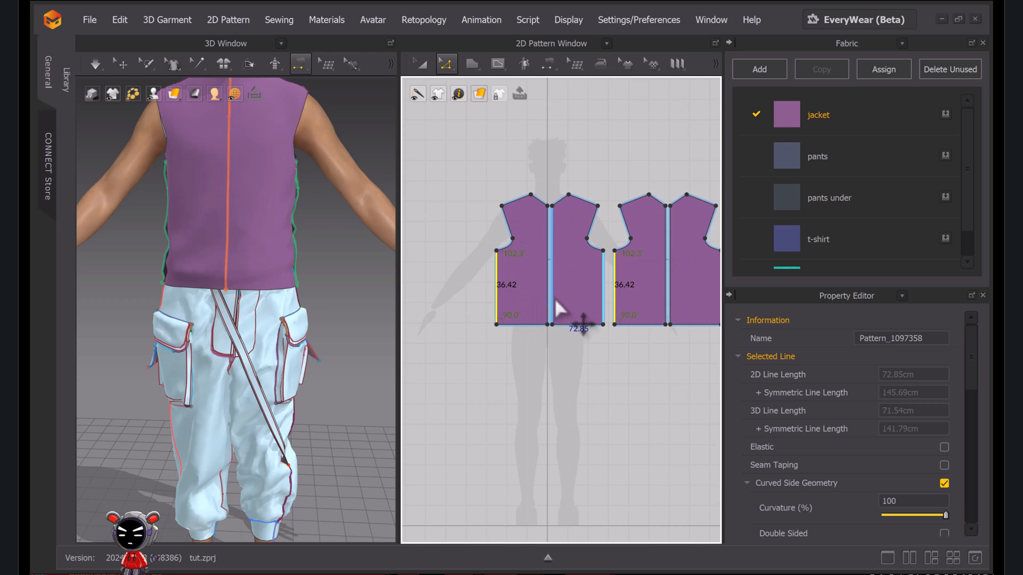
Move the armhole points of the front and back panels outward to make the armhole cut shallower
scroll(527, 245, "up", 5)
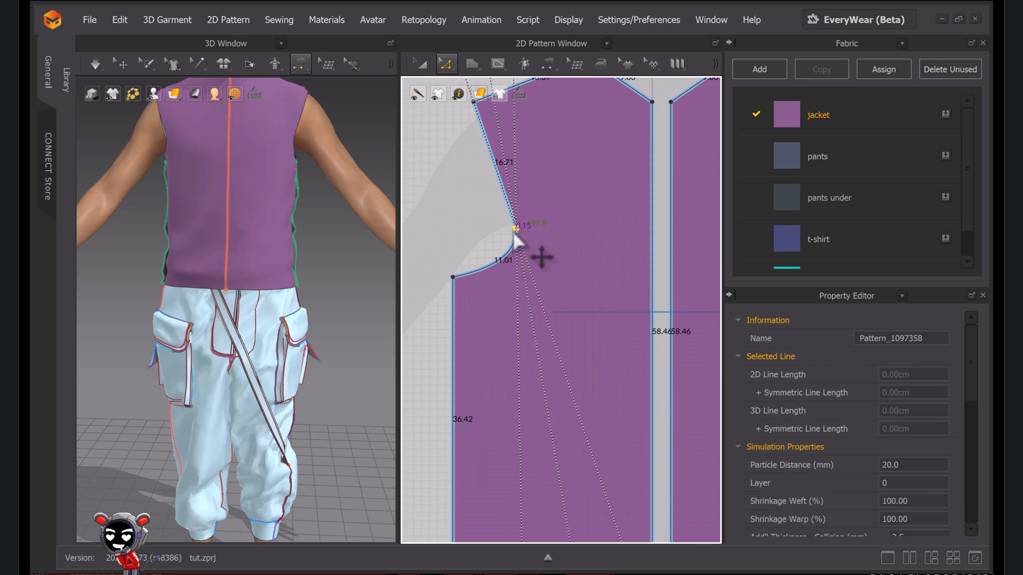
scroll(514, 237, "down", 5)
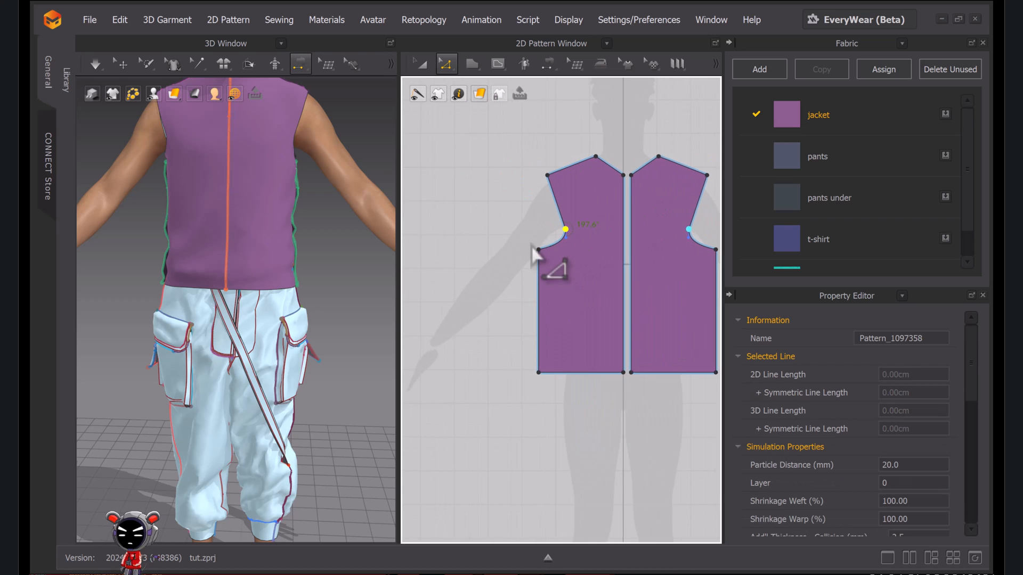
scroll(589, 234, "up", 5)
left_click_drag(585, 222, 572, 223)
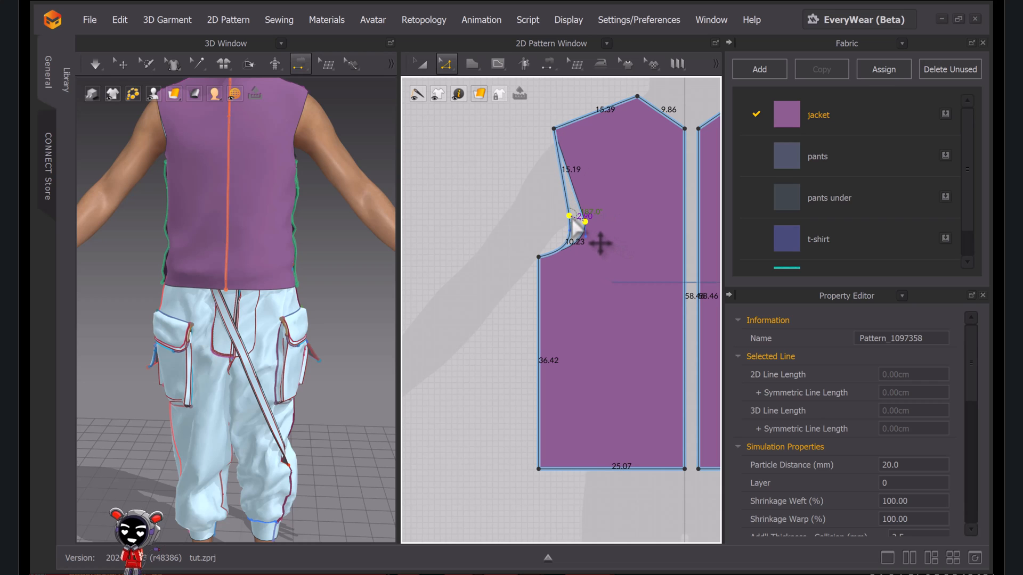
scroll(513, 245, "down", 5)
scroll(544, 241, "up", 4)
middle_click_drag(545, 241, 613, 233)
scroll(609, 247, "down", 3)
left_click(596, 353)
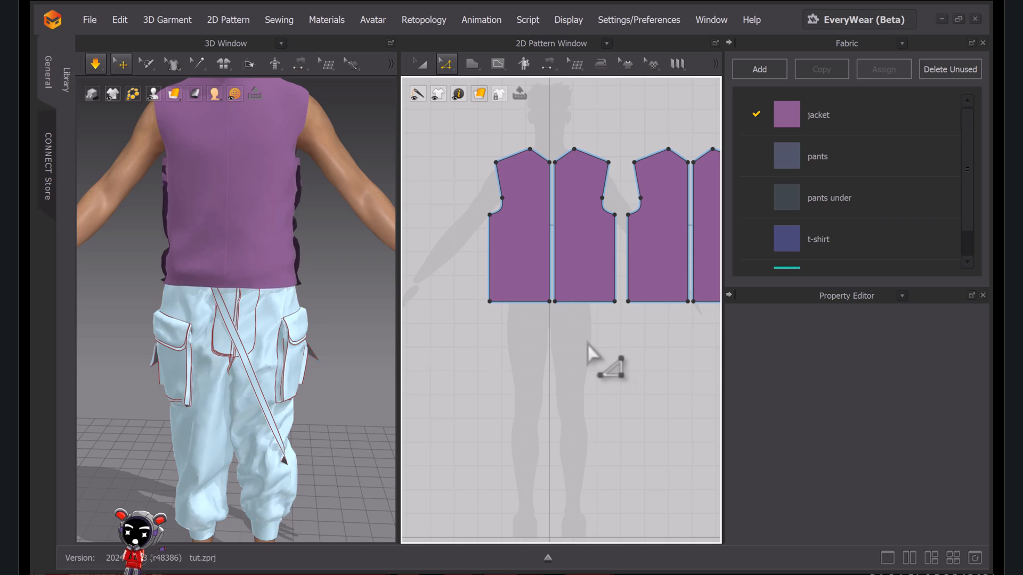
key("n")
scroll(496, 282, "down", 2)
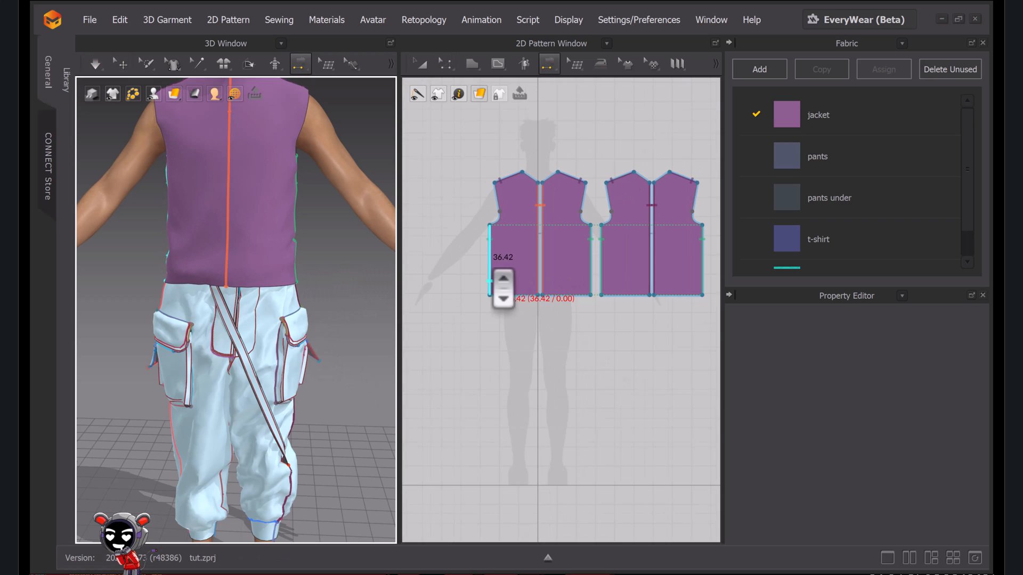
left_click(490, 281)
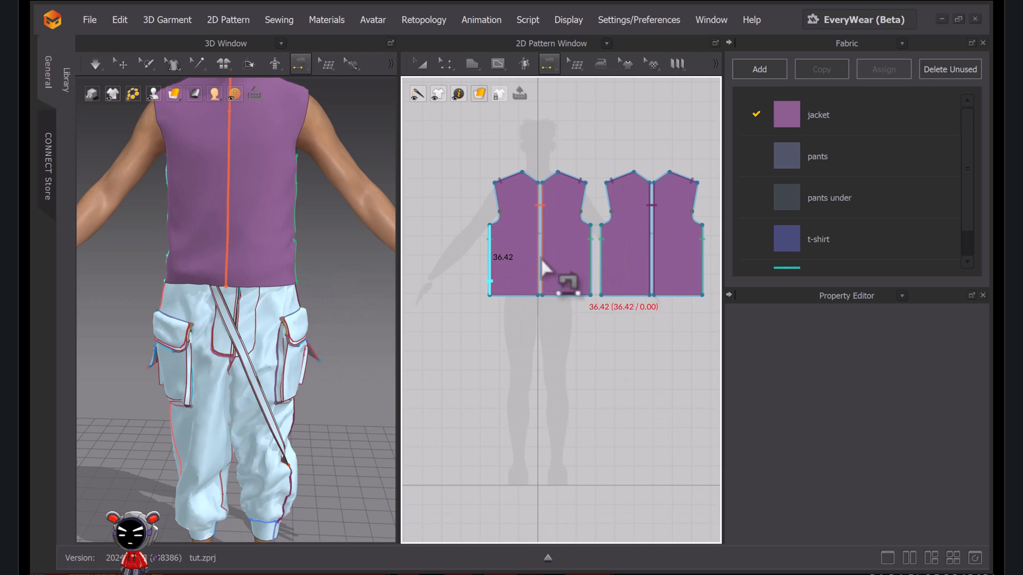
left_click(448, 66)
Move the back panels farther away from the front panels in the 2D pattern layout
left_click(421, 64)
scroll(436, 200, "down", 3)
left_click_drag(619, 159, 520, 261)
left_click_drag(533, 234, 551, 239, "shift")
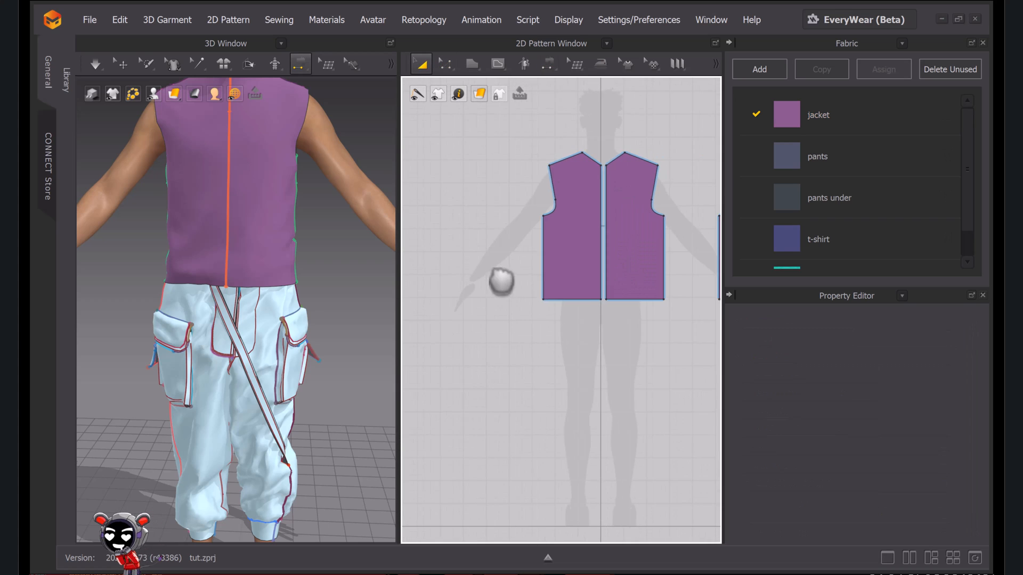
Move the side edges of the front and back panels outward by 4.08 cm
key("ctrl+a")
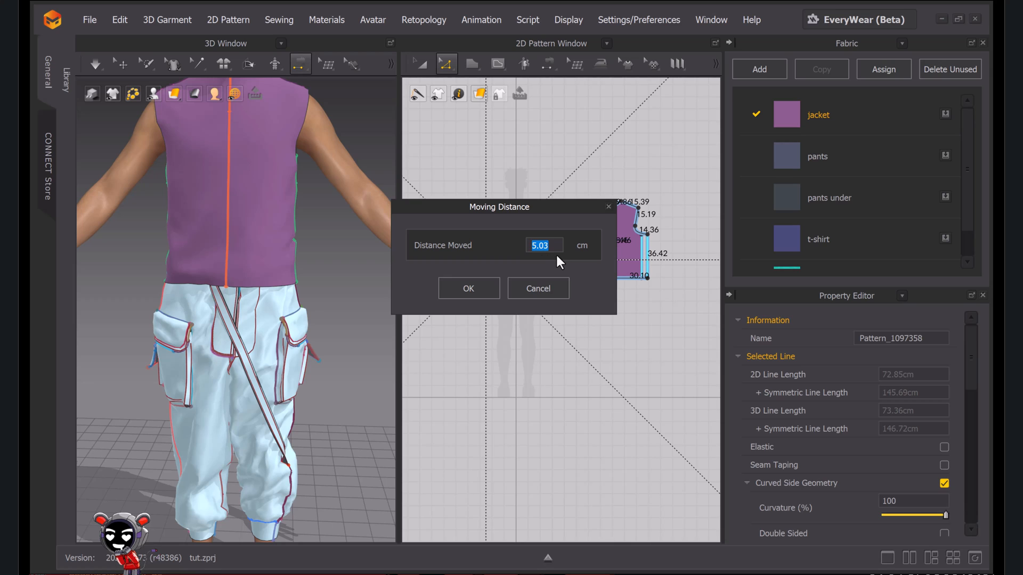
left_click(534, 294)
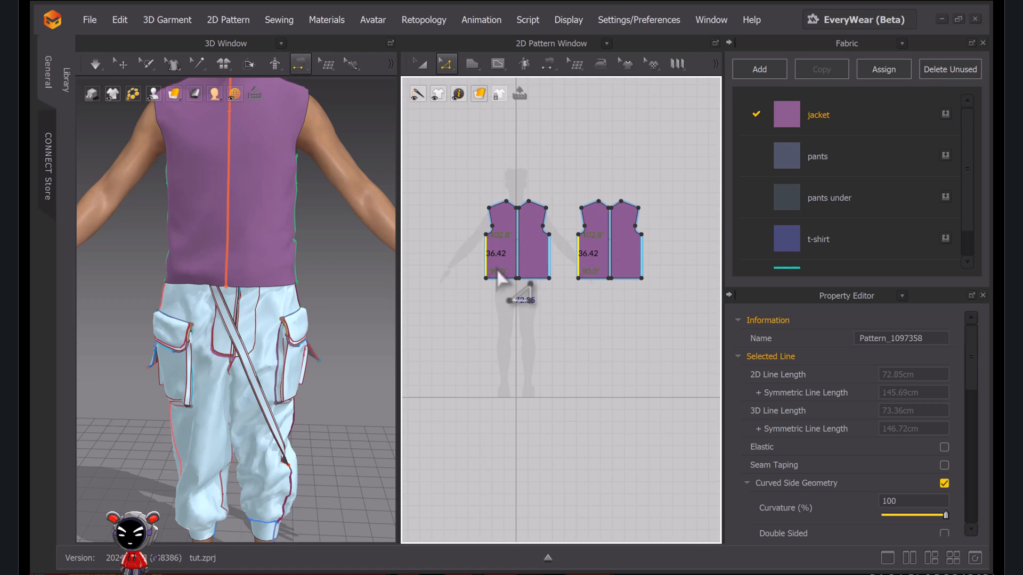
scroll(494, 269, "up", 3)
left_click_drag(476, 274, 465, 274)
right_click(466, 274)
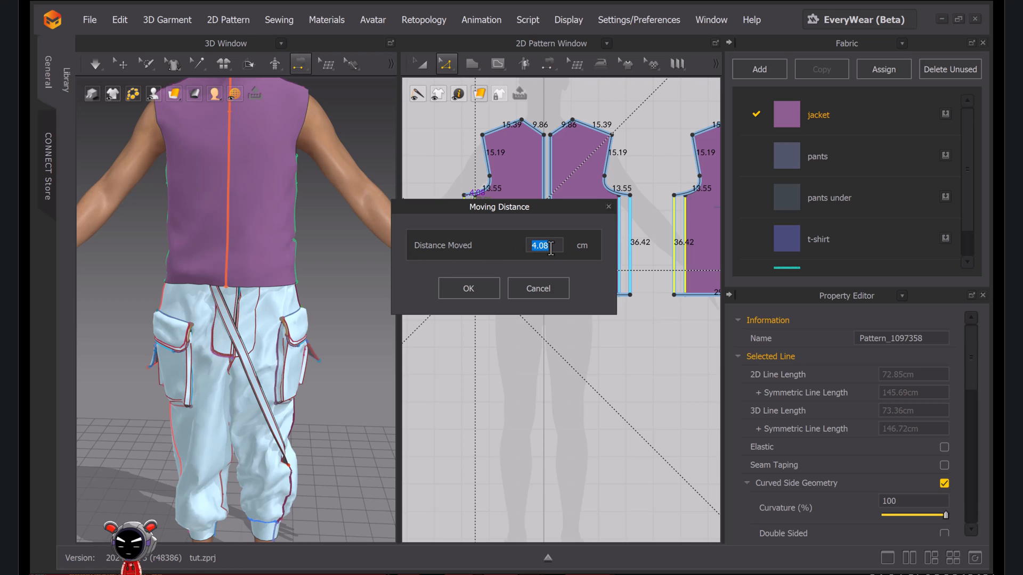
left_click_drag(551, 207, 375, 246)
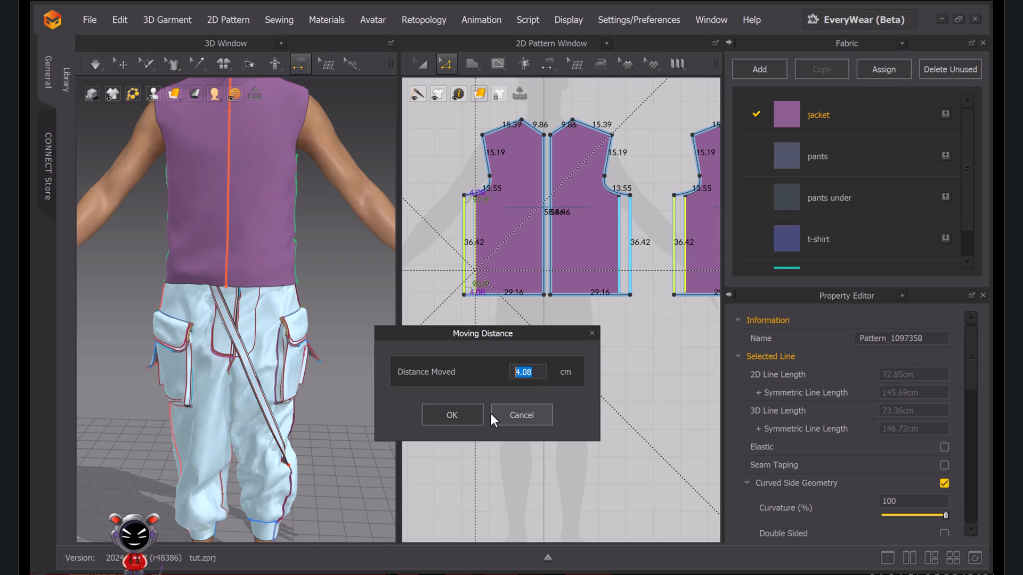
left_click(472, 417)
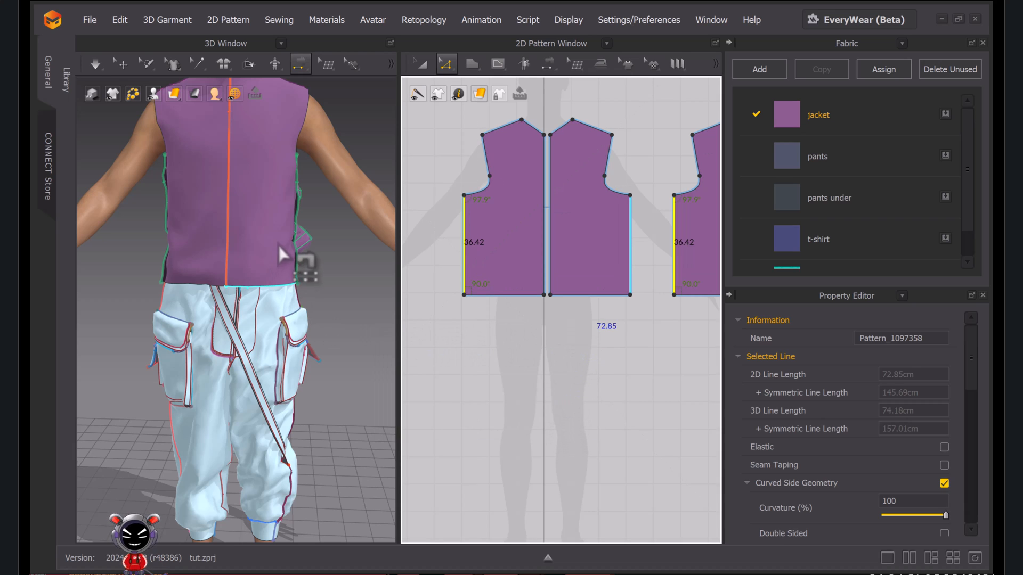
Simulate the garment so the widened panels close at the sides and settle on the avatar
right_click_drag(353, 270, 236, 258)
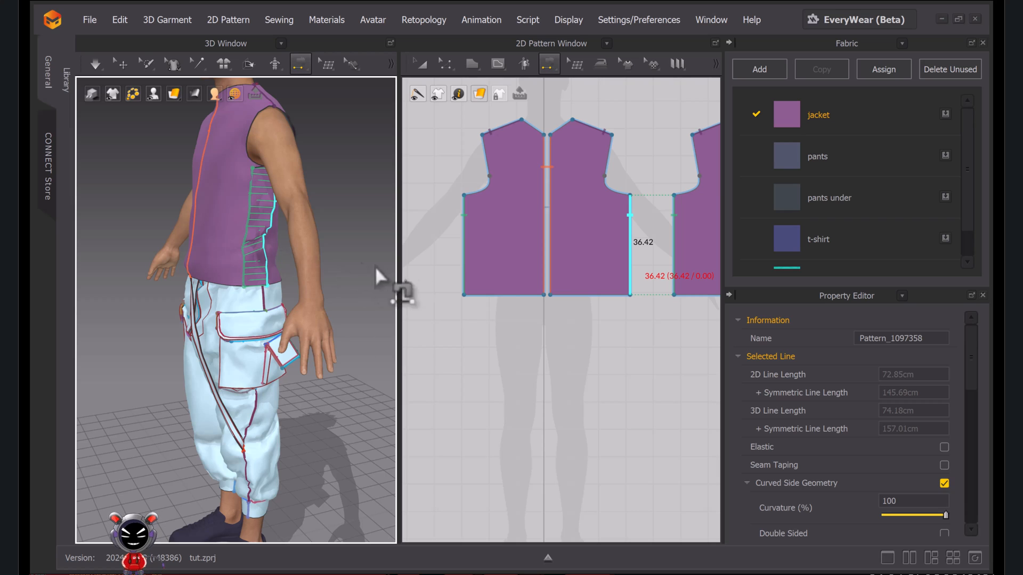
left_click(421, 64)
key("ctrl+a")
right_click_drag(269, 263, 339, 260)
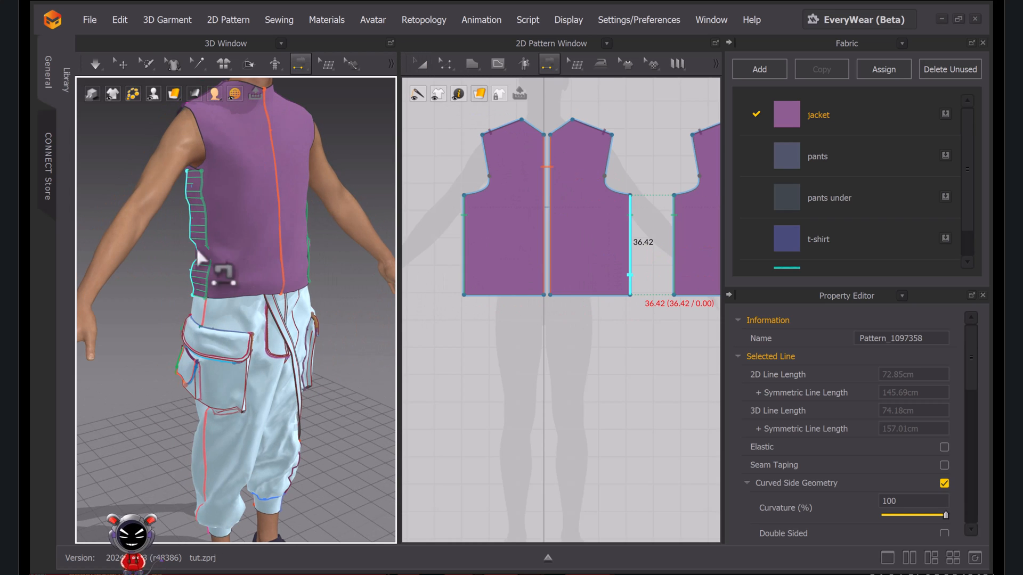
key("z")
key("space")
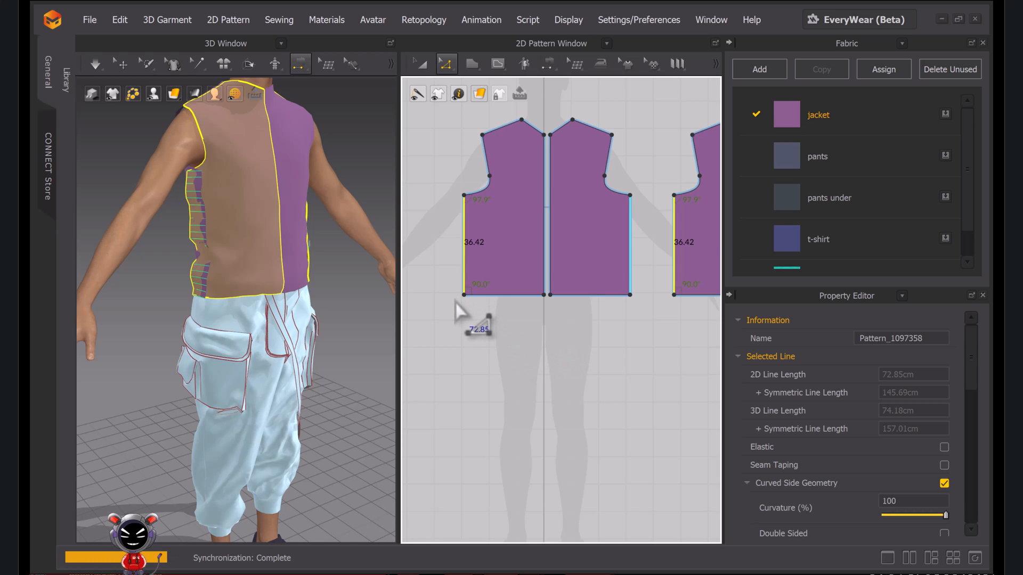
key("b")
scroll(294, 310, "down", 3)
right_click_drag(306, 312, 267, 314)
key("q")
left_click(223, 288)
left_click(365, 315)
key("b")
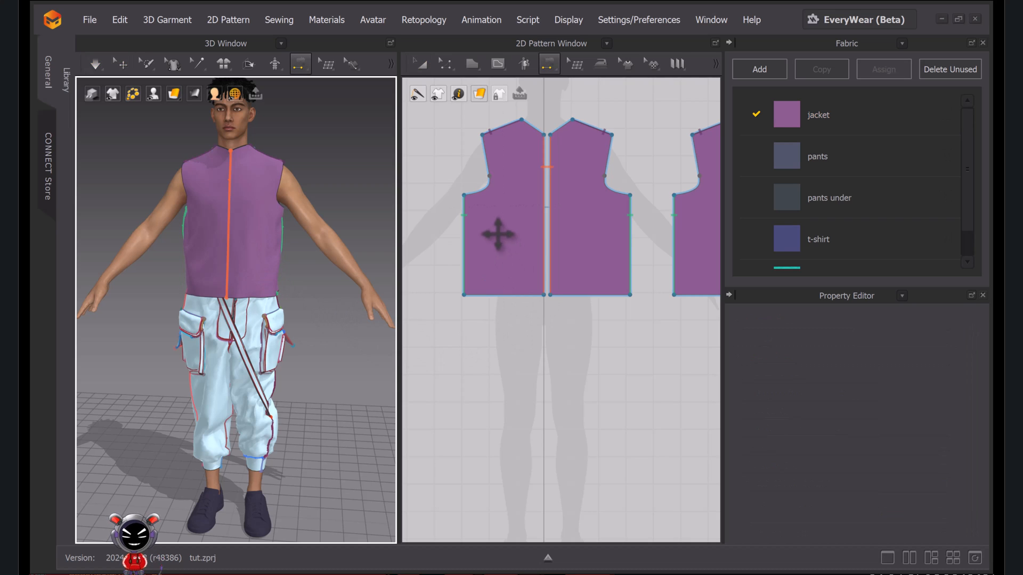
Raise the armhole curve point on the front panel and adjust its curve handle to reshape the armhole
scroll(504, 191, "up", 4)
middle_click_drag(504, 190, 540, 245)
key("z")
scroll(540, 245, "down", 5)
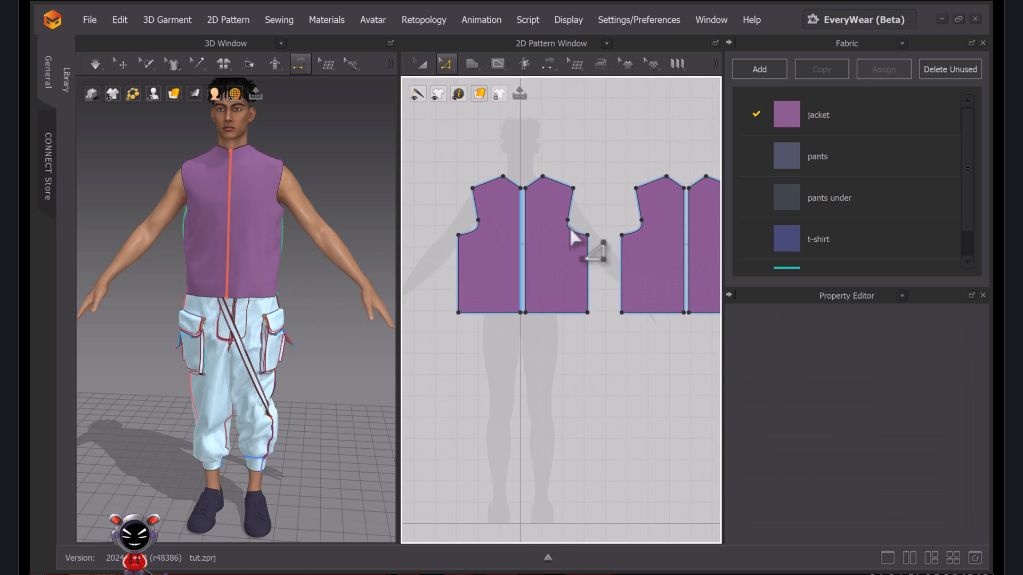
scroll(643, 215, "up", 3)
left_click(641, 222)
scroll(646, 279, "up", 3)
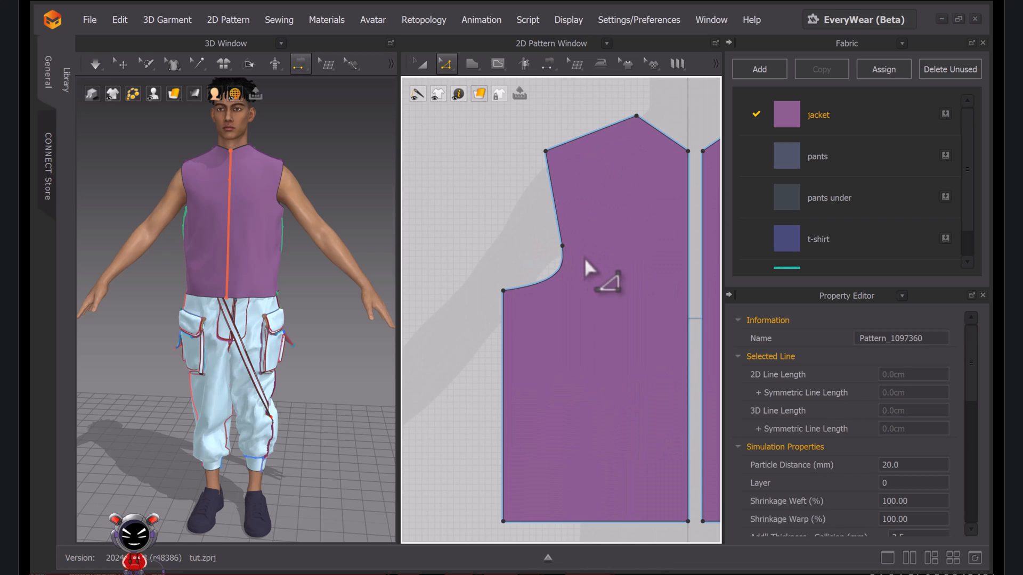
left_click_drag(563, 251, 552, 241)
scroll(555, 258, "up", 3)
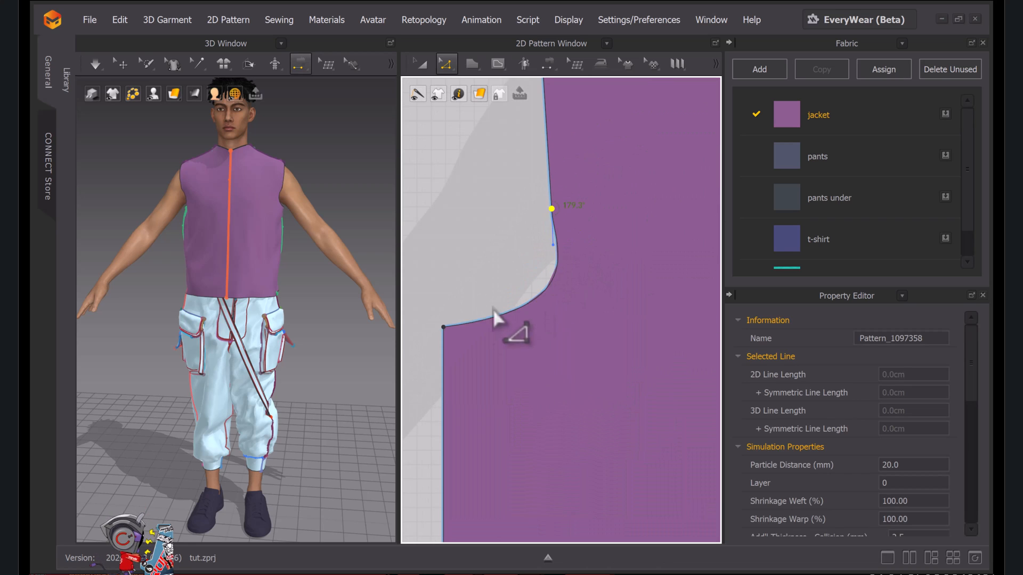
left_click_drag(595, 308, 538, 319)
Refine the armhole curve into a smooth arc with its handle and simulate the garment
scroll(538, 287, "down", 5)
scroll(563, 282, "up", 4)
left_click(565, 269)
left_click_drag(647, 259, 617, 263)
left_click(512, 223)
key("space")
key("b")
Lower the centre neck point of the front panels to deepen the neckline
scroll(493, 230, "down", 5)
middle_click_drag(503, 246, 678, 337)
scroll(571, 285, "up", 3)
key("z")
scroll(578, 265, "up", 4)
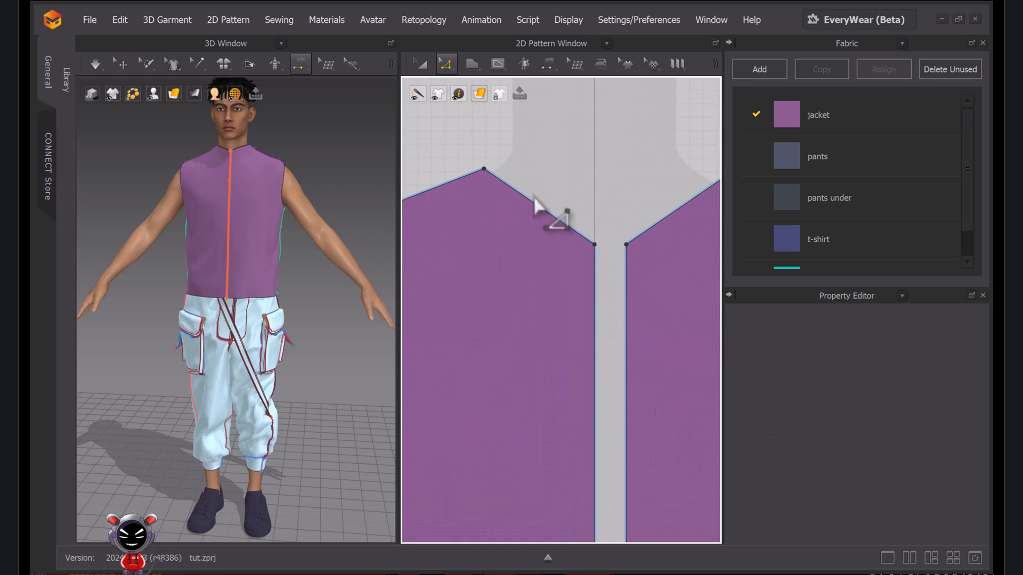
scroll(577, 241, "down", 4)
middle_click_drag(585, 248, 587, 201)
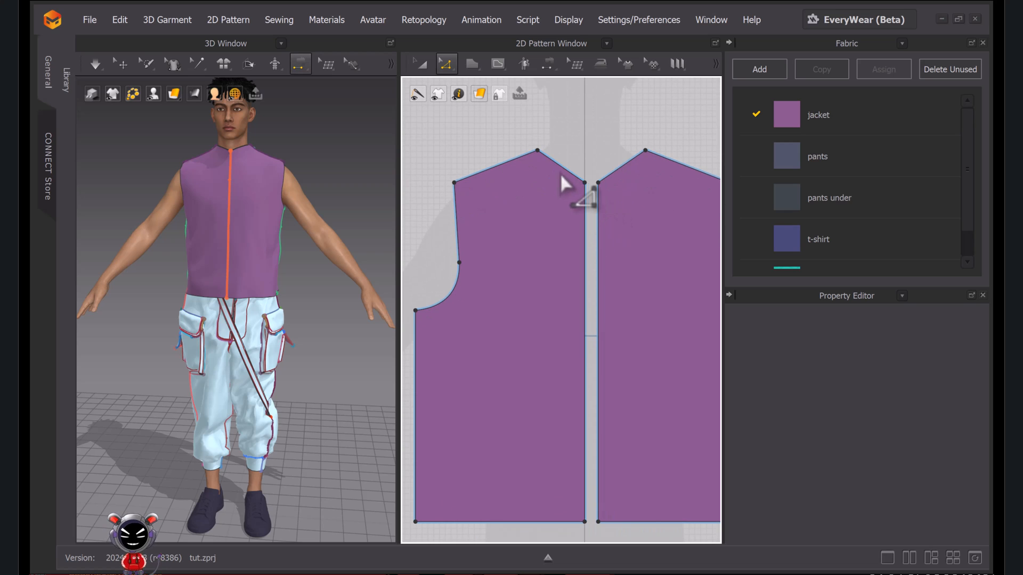
left_click_drag(584, 184, 584, 217)
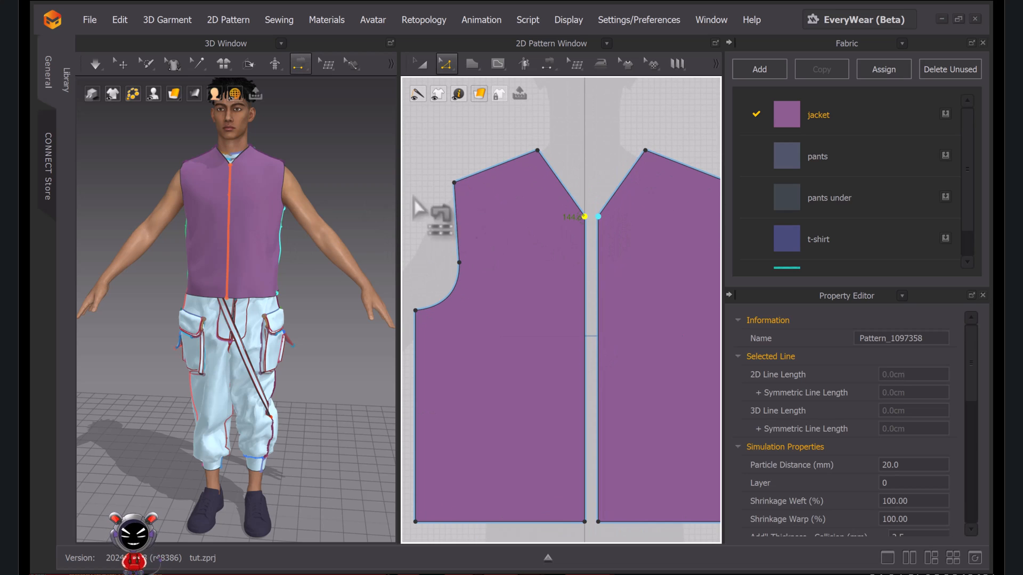
Bend the straight front neckline edge into a rounded curve with the Edit Curvature tool
scroll(544, 220, "up", 3)
middle_click_drag(544, 220, 549, 234)
key("c")
left_click_drag(583, 186, 559, 213)
scroll(560, 218, "down", 6)
scroll(564, 219, "up", 4)
middle_click_drag(571, 221, 610, 250)
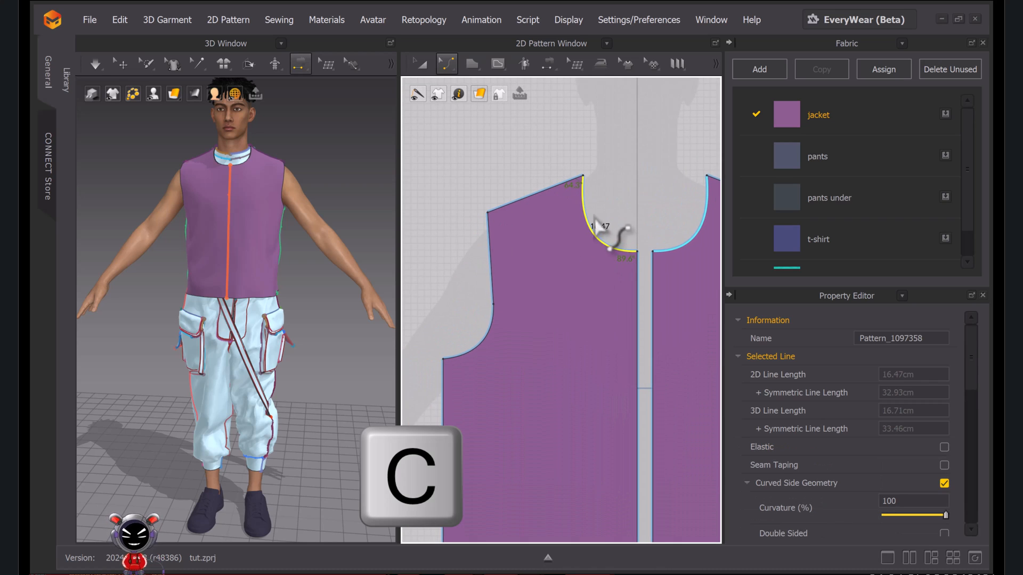
Shift the neckline's upper curve handle sideways so the curve drops straight down from the shoulder neck point
left_click(582, 176)
scroll(581, 182, "up", 5)
left_click_drag(573, 313, 587, 314)
middle_click_drag(626, 363, 527, 252)
scroll(530, 247, "down", 2)
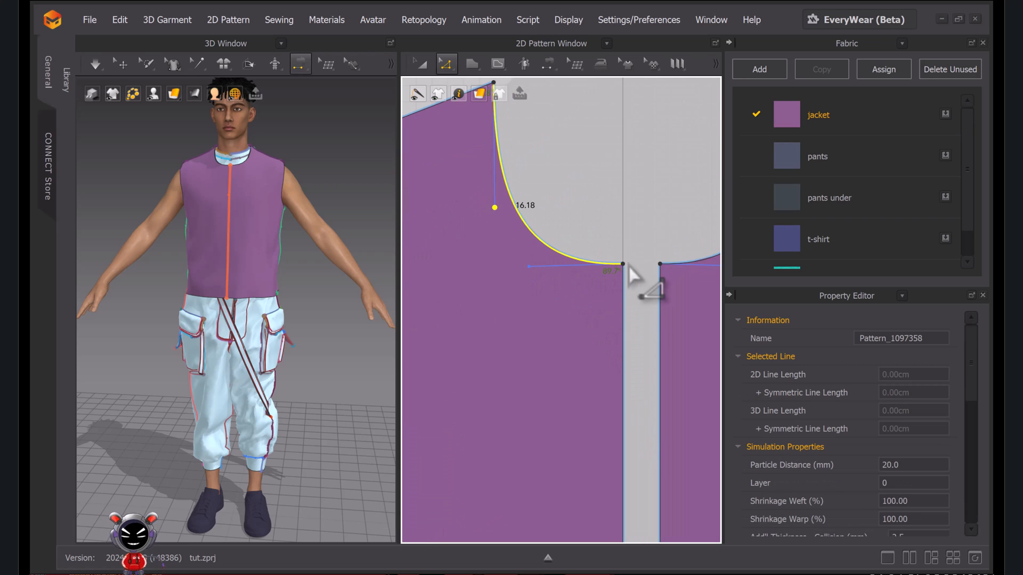
Examine how the front neckline curve meets the centre front seam, on the avatar and at the curve's lower handle
scroll(246, 207, "up", 3)
middle_click_drag(246, 208, 246, 342)
scroll(226, 298, "up", 6)
middle_click_drag(196, 214, 258, 332)
scroll(218, 216, "up", 3)
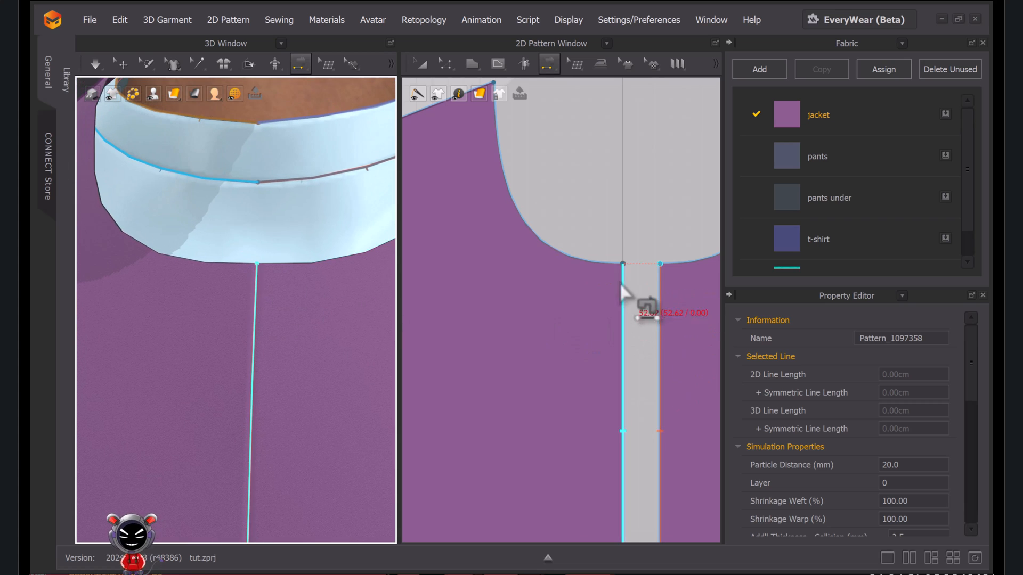
key("z")
left_click(622, 267)
left_click(527, 266)
Raise the centre neck point of the back panels to make the back neckline shallower
scroll(586, 240, "down", 15)
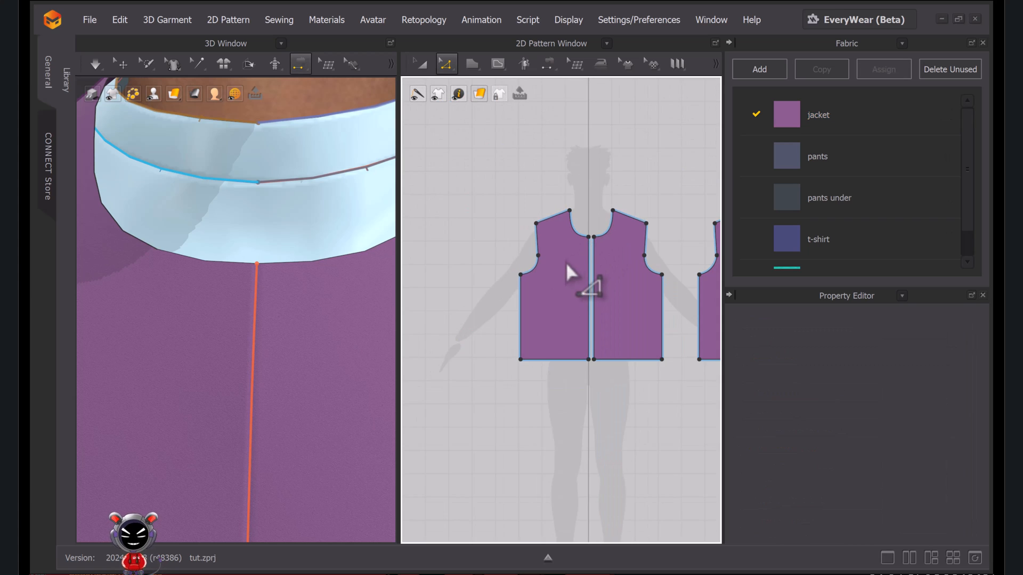
scroll(317, 256, "down", 3)
scroll(314, 259, "down", 5)
middle_click_drag(294, 299, 311, 240)
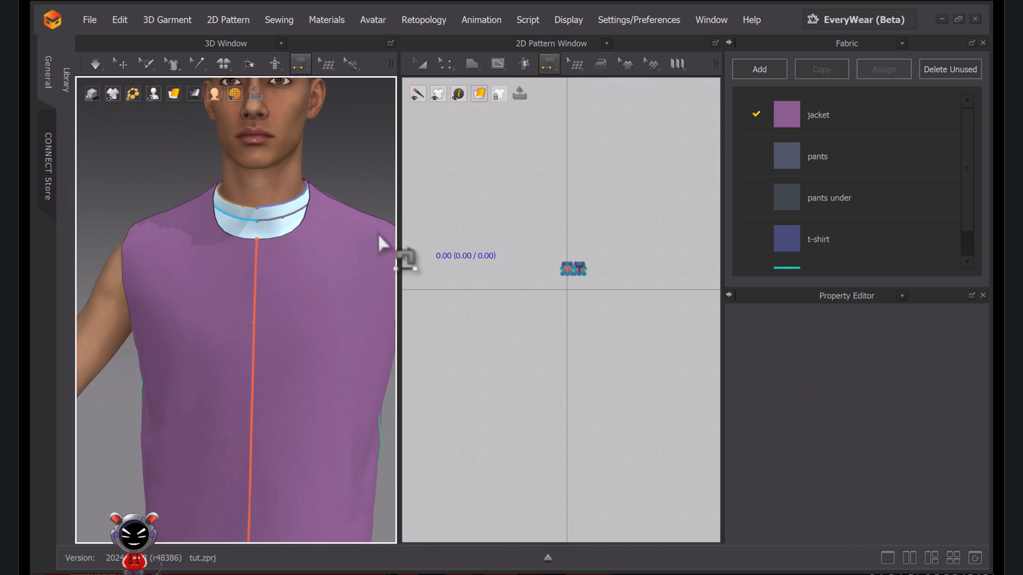
scroll(319, 255, "down", 2)
middle_click_drag(320, 277, 331, 222)
scroll(586, 267, "up", 10)
scroll(523, 208, "up", 8)
middle_click_drag(535, 214, 521, 165)
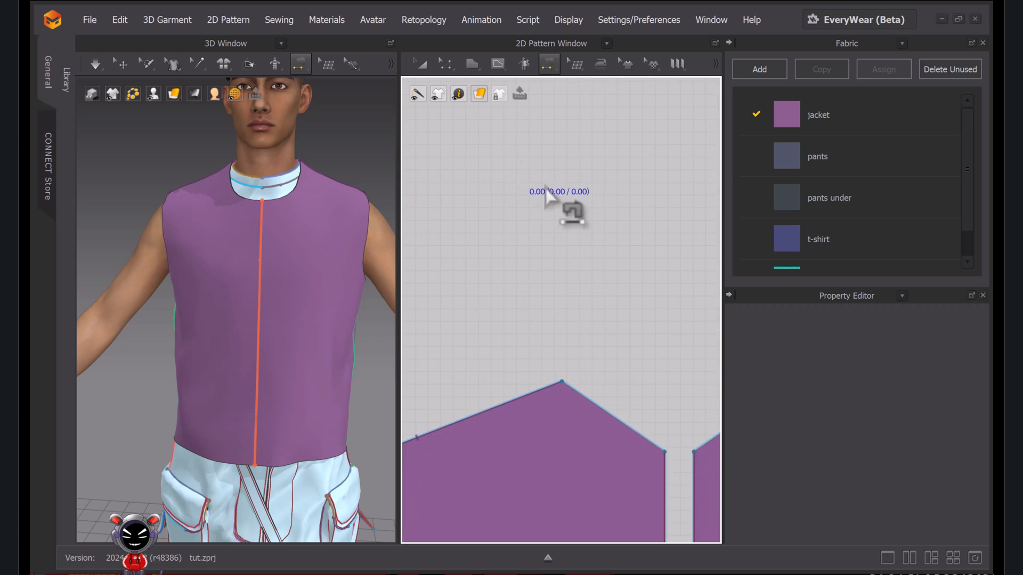
scroll(607, 303, "down", 3)
middle_click_drag(608, 304, 544, 210)
key("z")
scroll(581, 290, "up", 5)
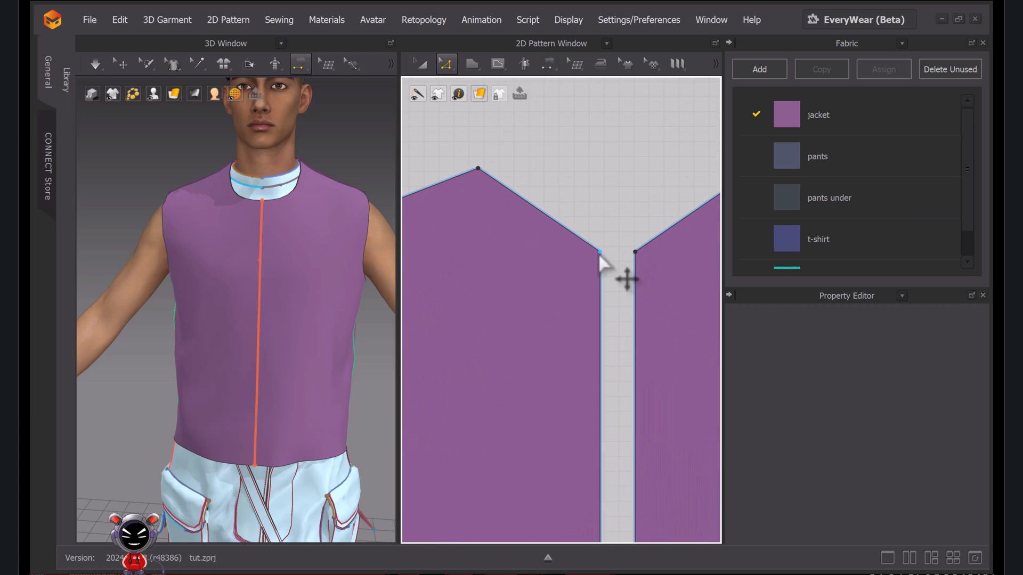
left_click(600, 253)
left_click_drag(600, 254, 600, 207)
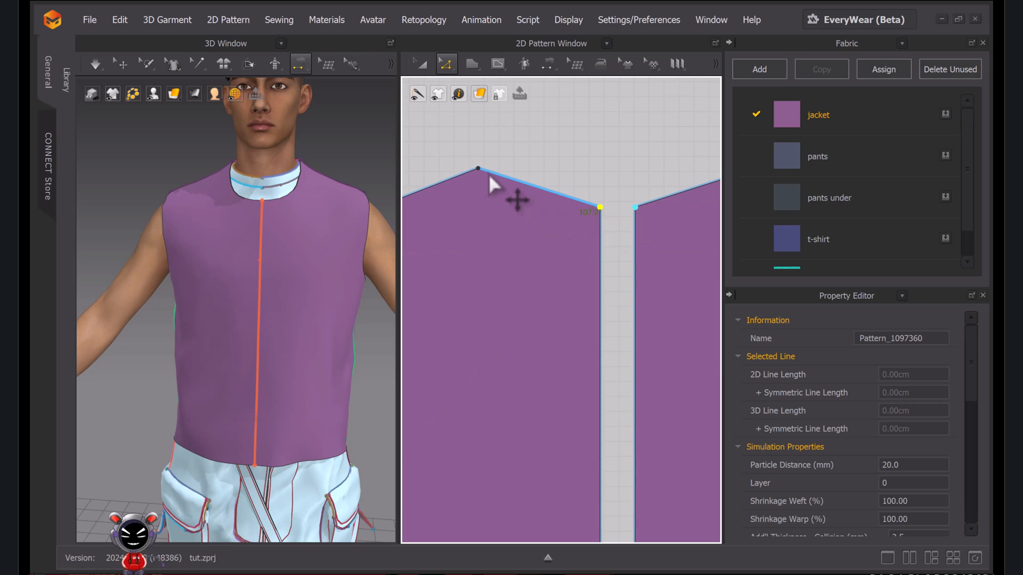
Bend the straight back neckline edge into a rounded curve and refine it with its curve handle
key("c")
left_click_drag(507, 179, 496, 197)
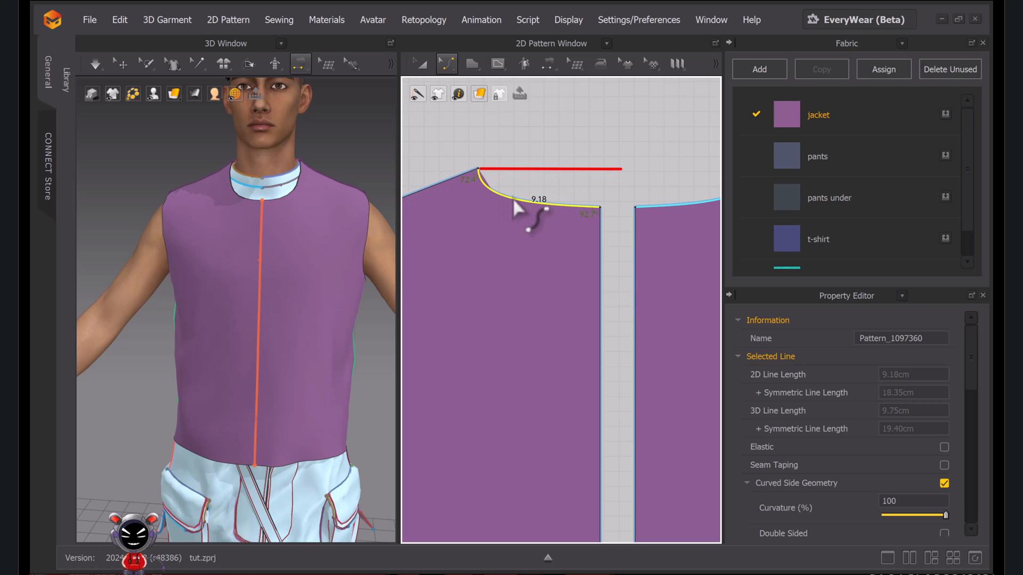
left_click(600, 206)
left_click(479, 168)
left_click_drag(479, 203, 486, 213)
left_click(548, 171)
scroll(533, 178, "down", 5)
Simulate the garment and pull the back panel into place behind the avatar's shoulder
key("space")
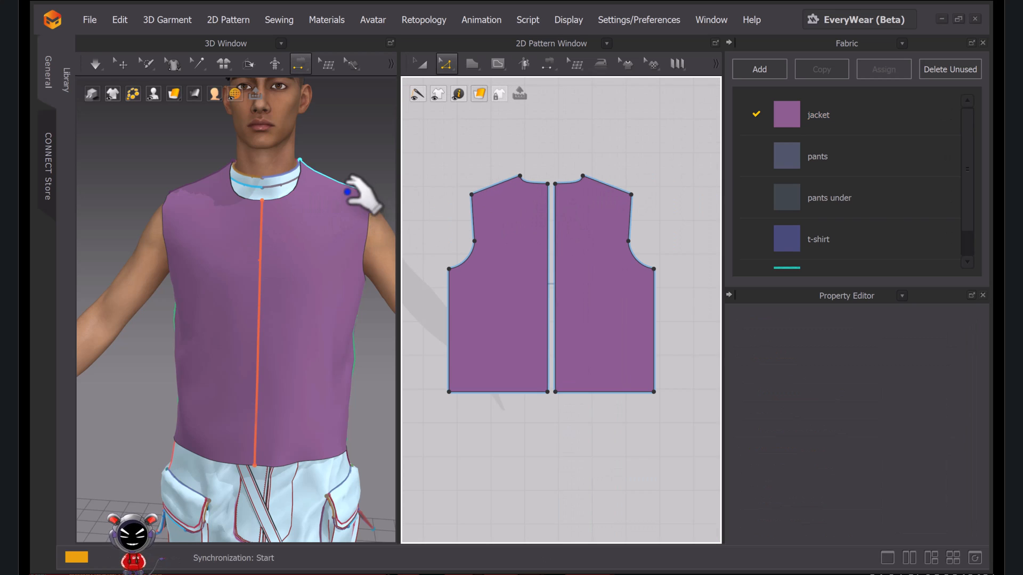
right_click_drag(353, 205, 323, 164)
left_click_drag(314, 169, 338, 234)
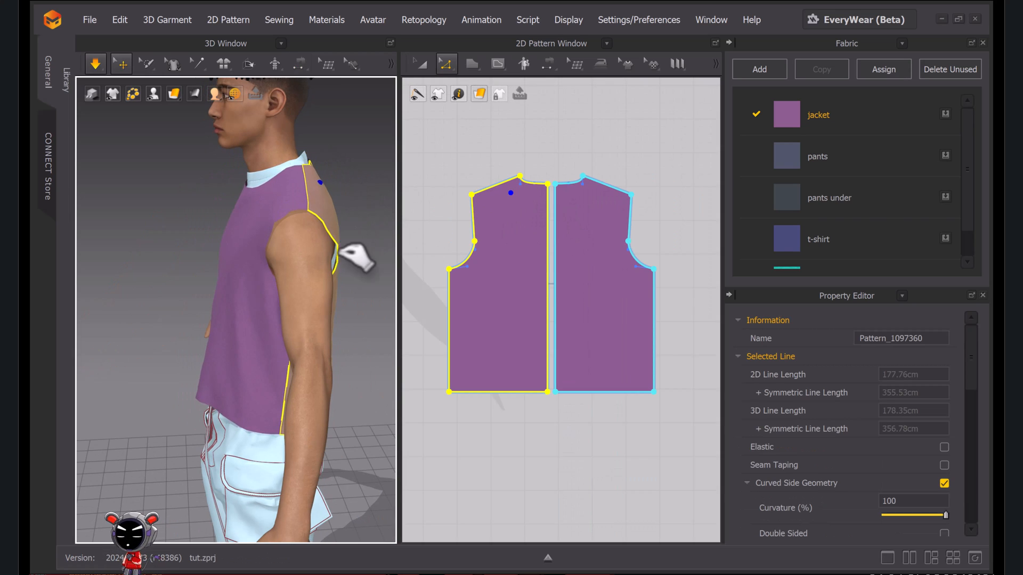
key("b")
right_click_drag(363, 206, 235, 223)
scroll(248, 270, "up", 3)
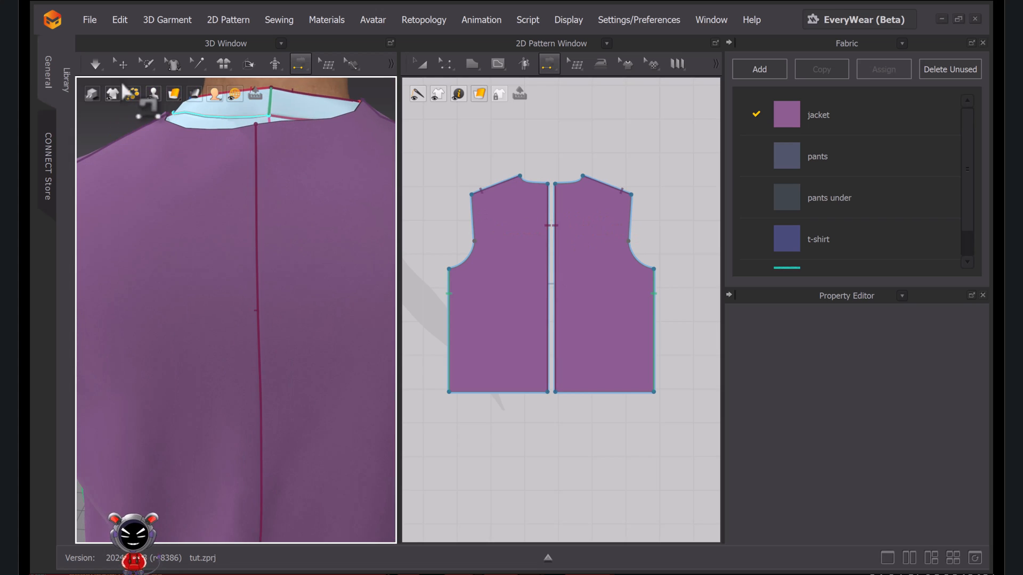
Look over the reshaped back neckline and the whole jacket body on the avatar
left_click(121, 64)
scroll(282, 286, "down", 2)
scroll(282, 286, "down", 2)
left_click(299, 201)
right_click_drag(298, 201, 285, 261)
scroll(286, 261, "down", 2)
scroll(561, 236, "down", 4)
left_click(536, 362)
middle_click_drag(435, 361, 515, 323)
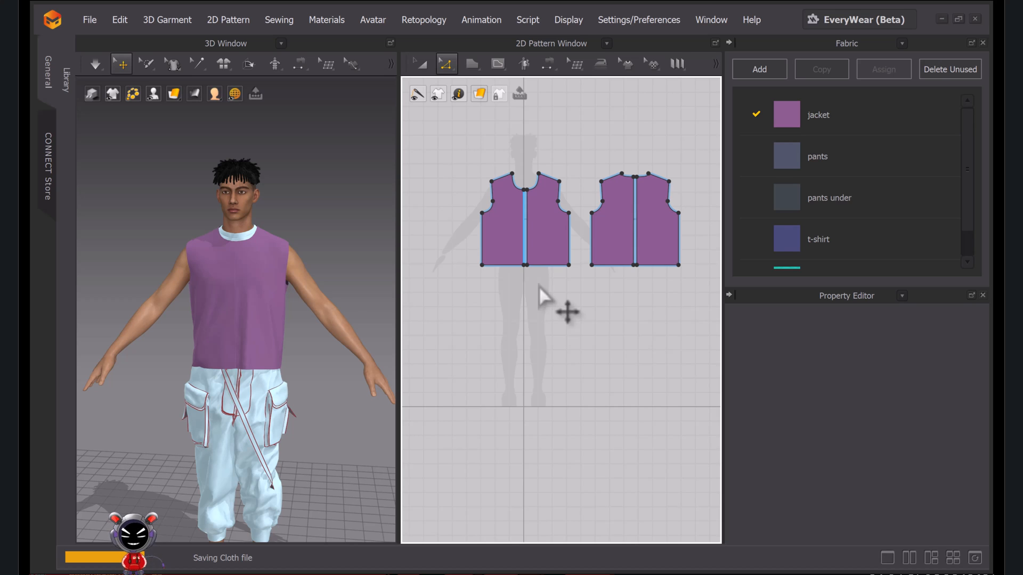
Try to clone all front and back panels as an outer layer with Layer Clone (Over), placing the copies above the originals
scroll(528, 207, "up", 5)
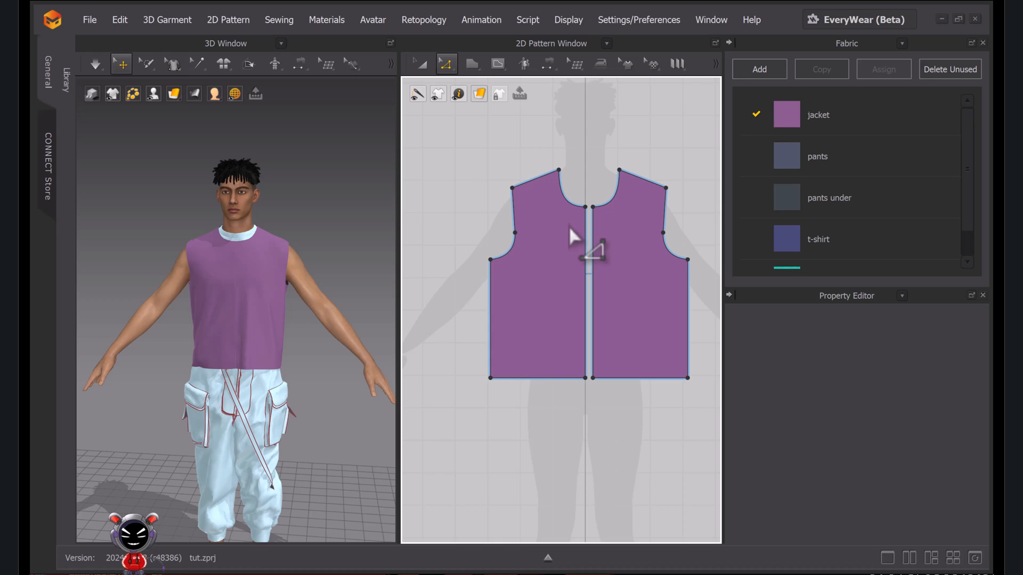
left_click(421, 64)
scroll(581, 286, "down", 4)
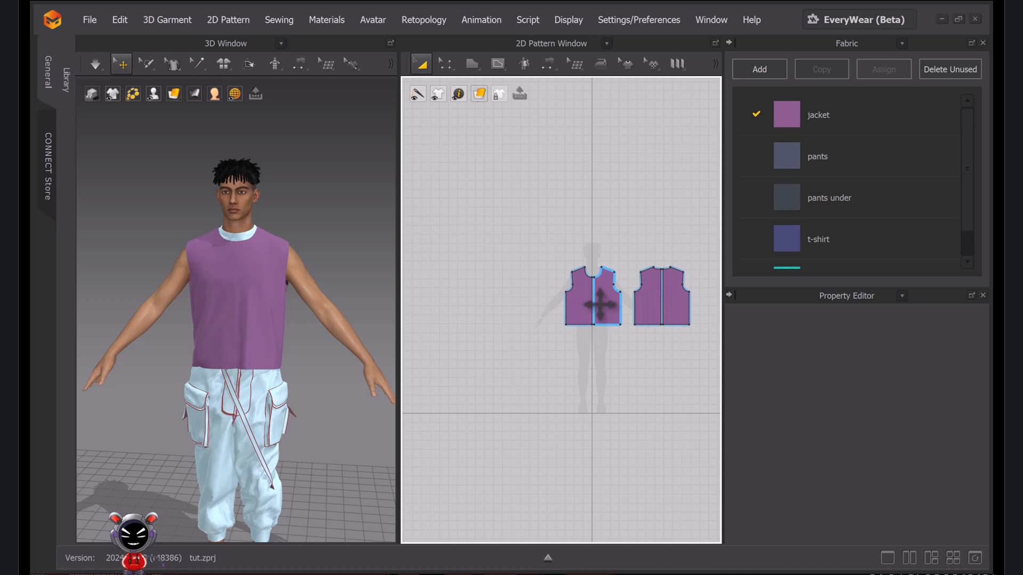
left_click(548, 297)
left_click(634, 305, "shift")
scroll(617, 303, "up", 3)
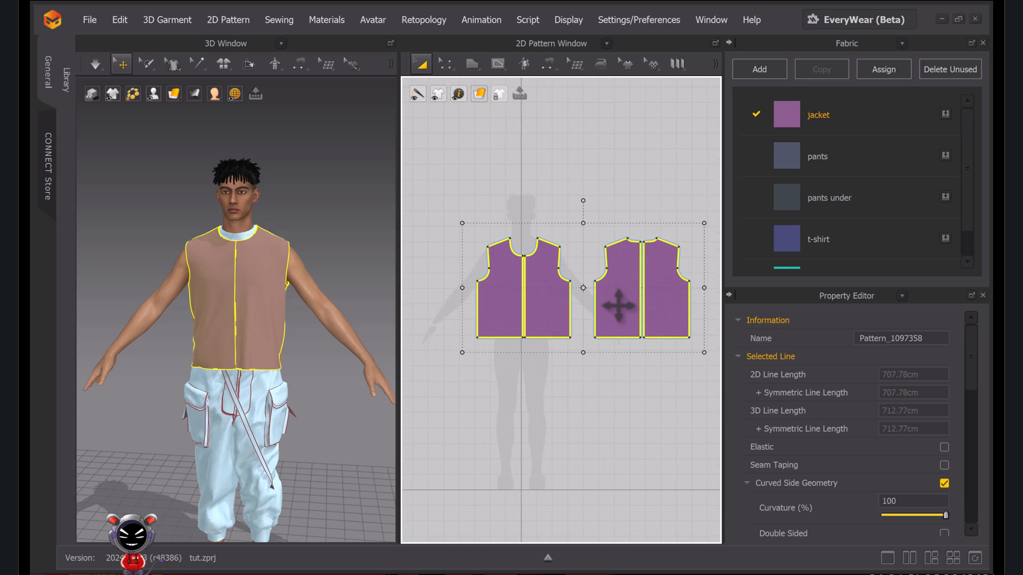
right_click(546, 299)
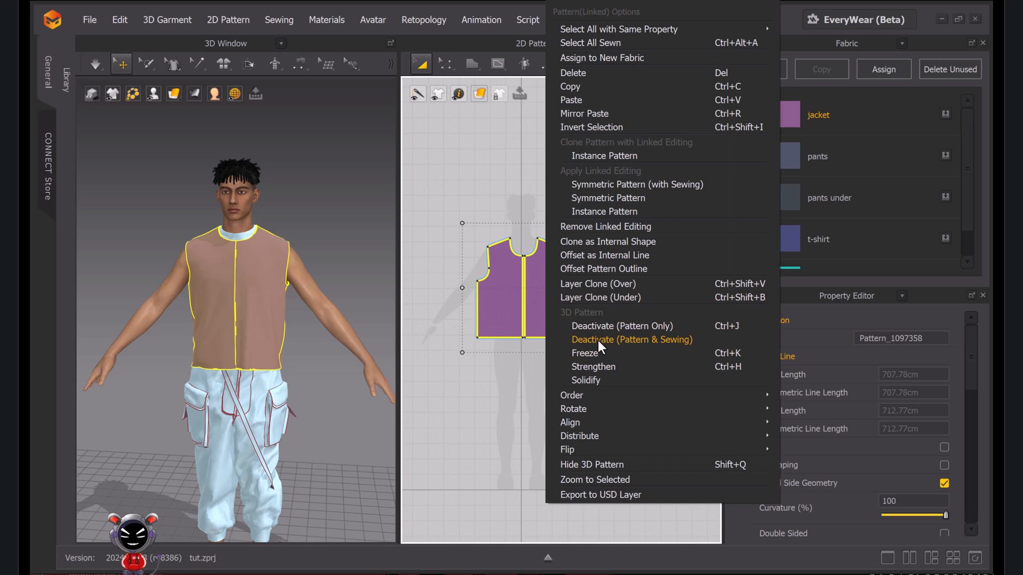
left_click(593, 282)
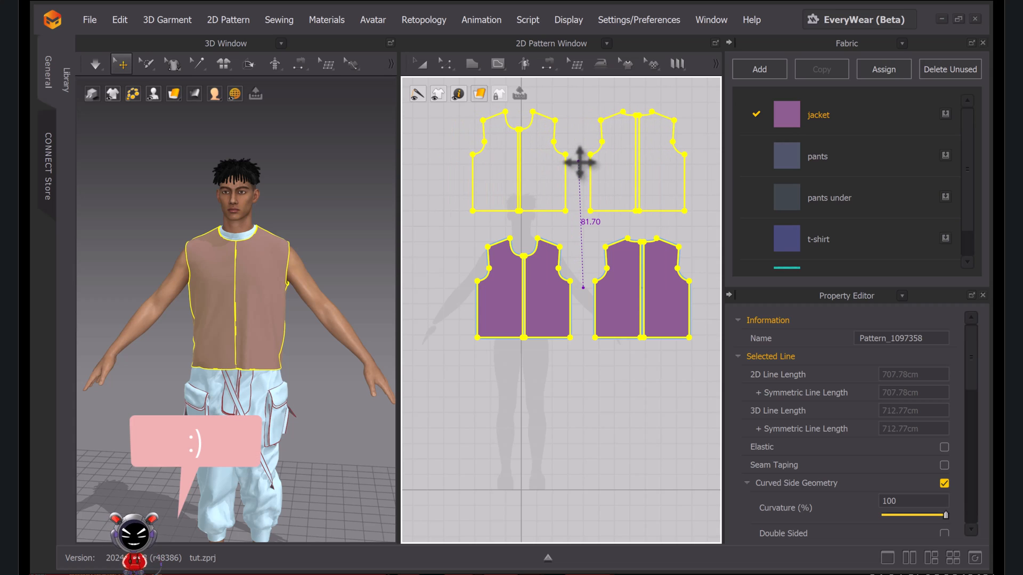
left_click(580, 162)
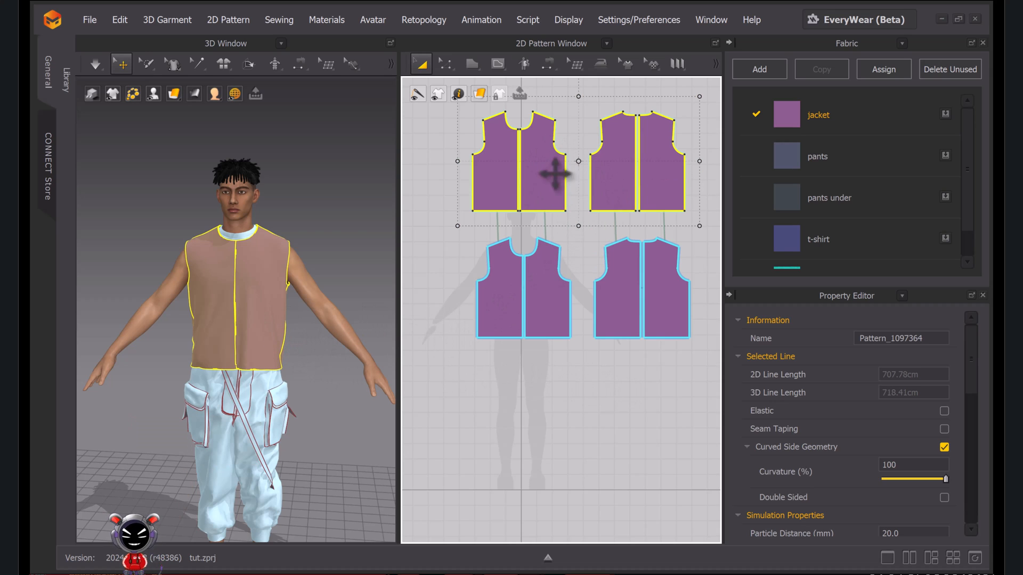
key("ctrl+z")
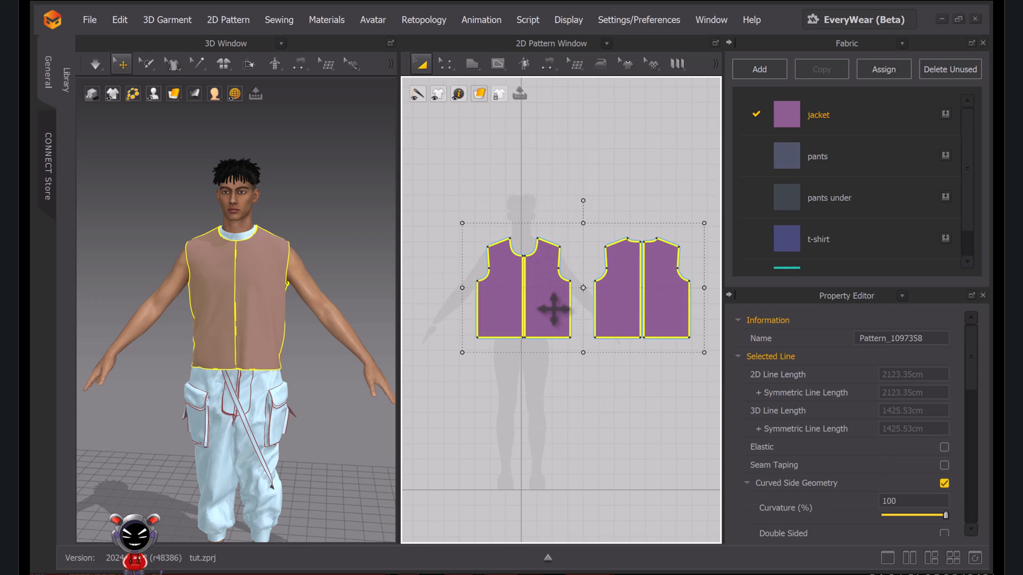
Draw a diagonal internal line about 19.8 cm long between the neckline and armhole of the front panel
scroll(481, 306, "up", 5)
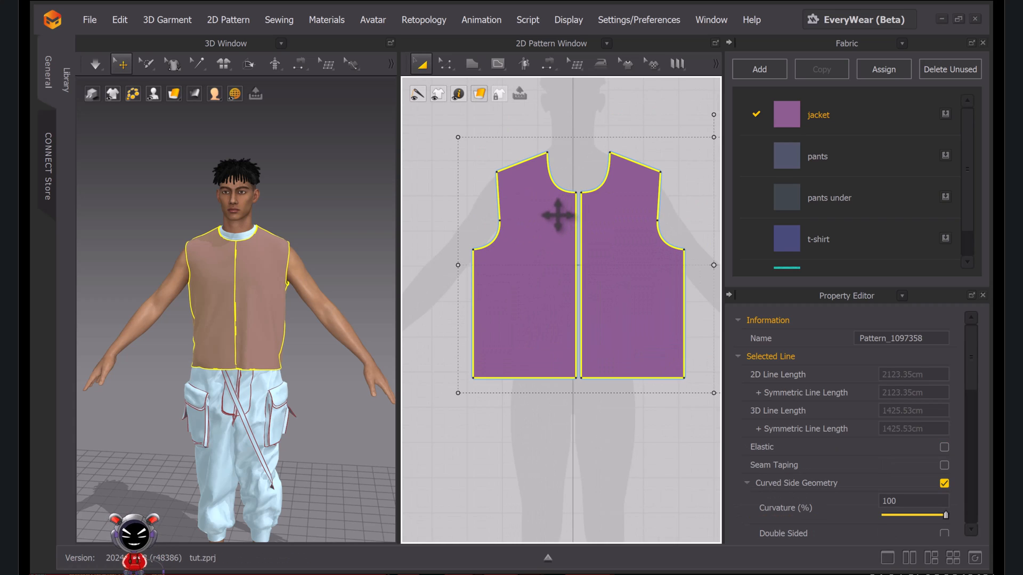
scroll(559, 269, "down", 5)
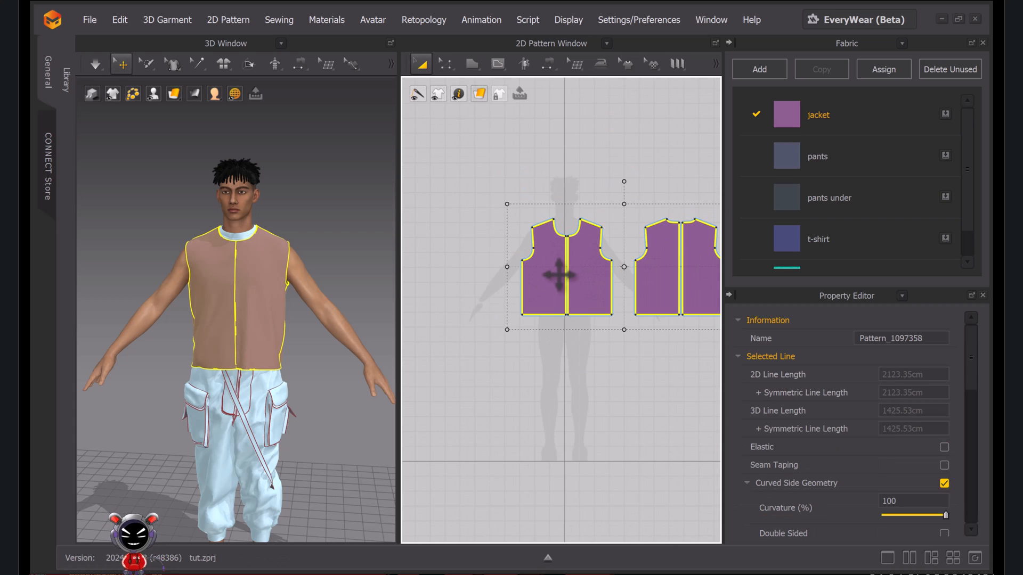
scroll(559, 273, "up", 3)
key("g")
scroll(546, 226, "up", 5)
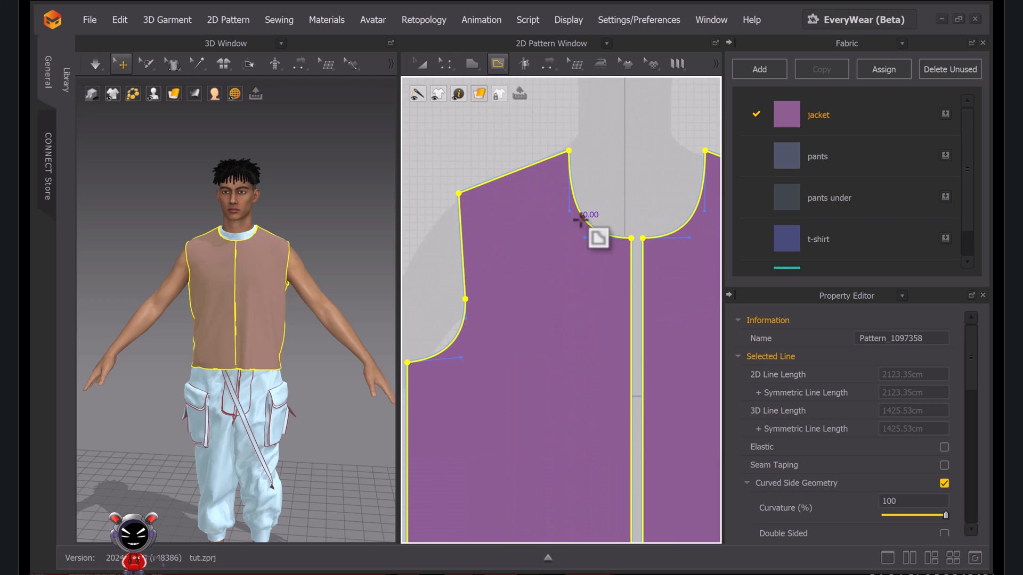
left_click(466, 301)
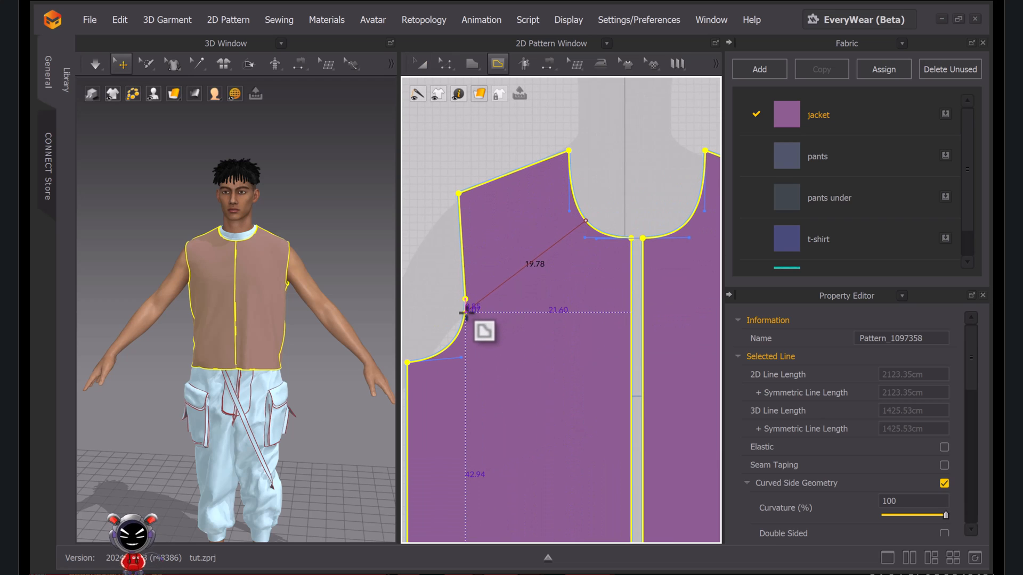
double_click(586, 220)
scroll(583, 394, "down", 4)
scroll(574, 316, "down", 4)
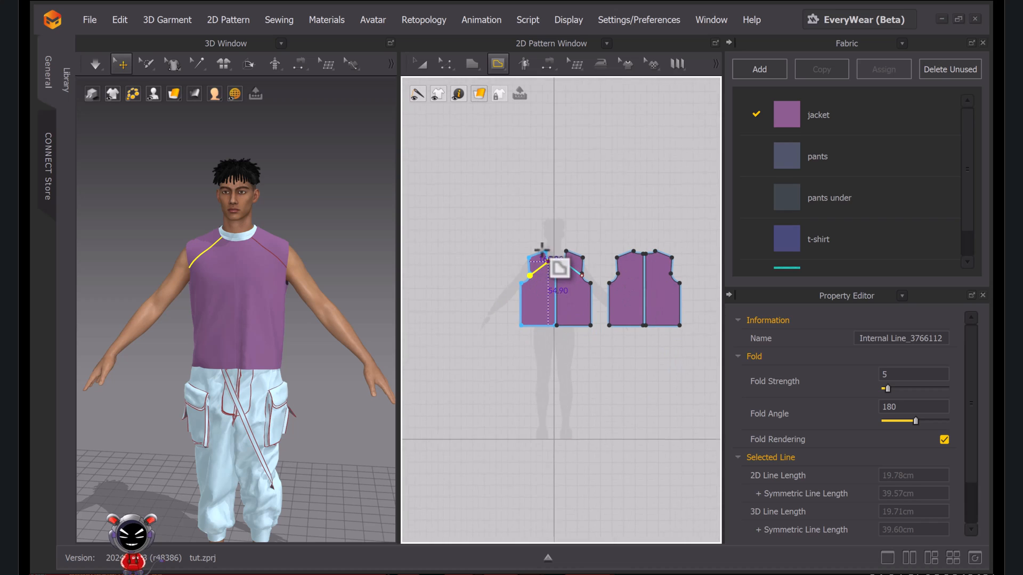
Clone both front panels as an outer layer with Layer Clone (Over) and place the copies above the originals
left_click(421, 64)
left_click(541, 299)
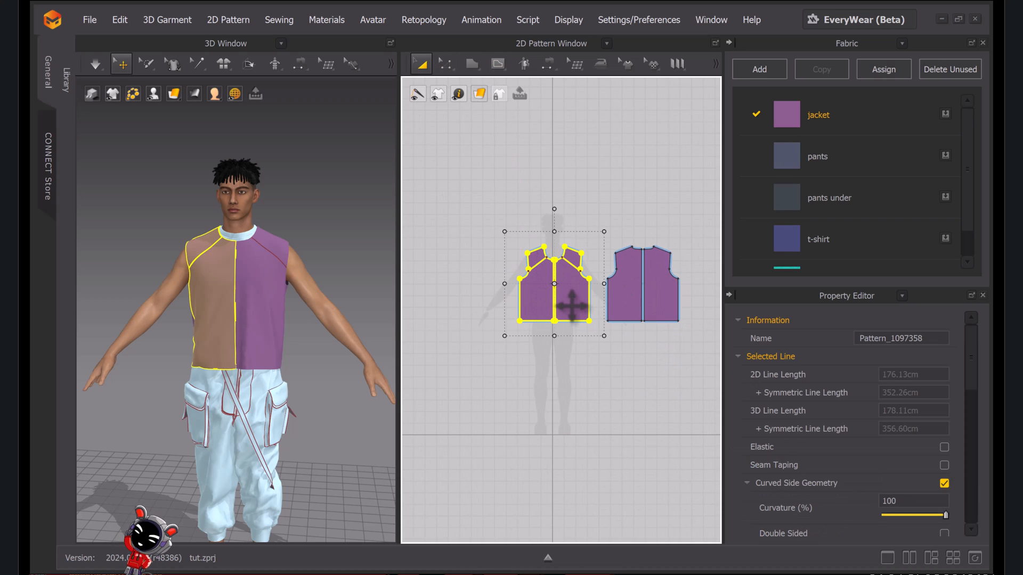
key("ctrl+shift+v")
left_click(555, 209)
Examine the seams joining the diagonal internal lines of the cloned front panels to those of the originals
key("n")
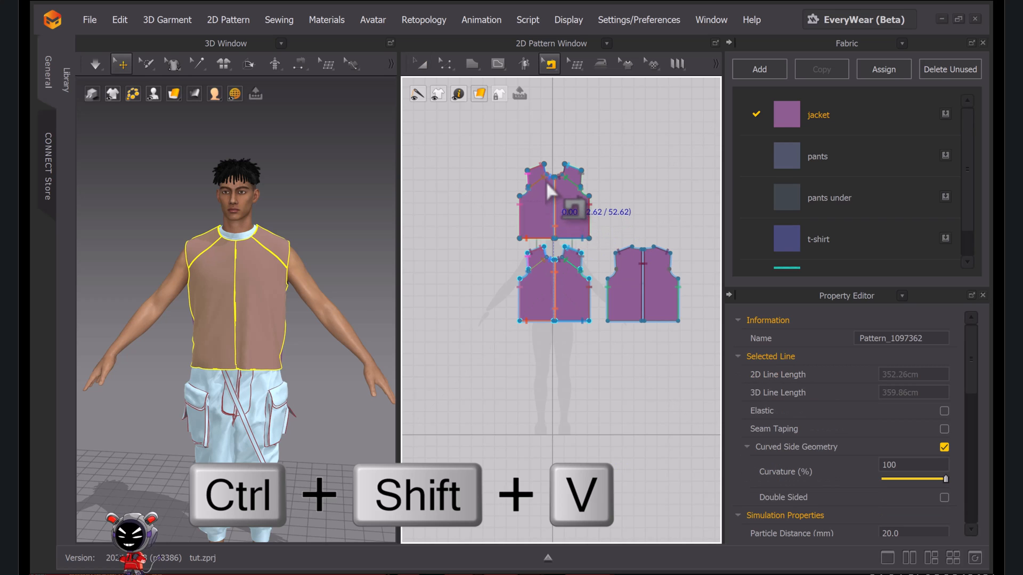
scroll(541, 194, "up", 5)
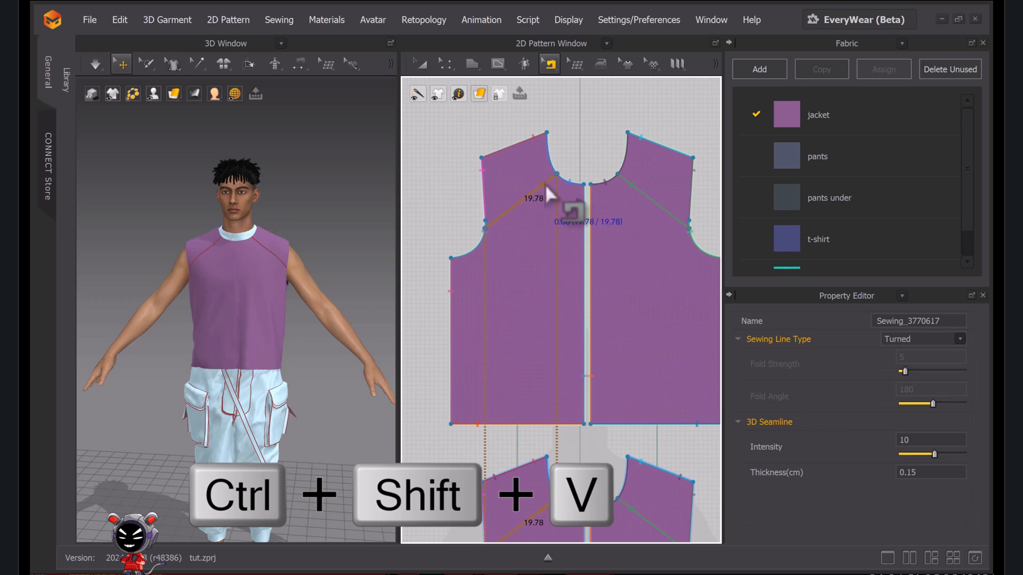
scroll(527, 235, "down", 3)
middle_click_drag(535, 237, 531, 135)
scroll(520, 307, "up", 5)
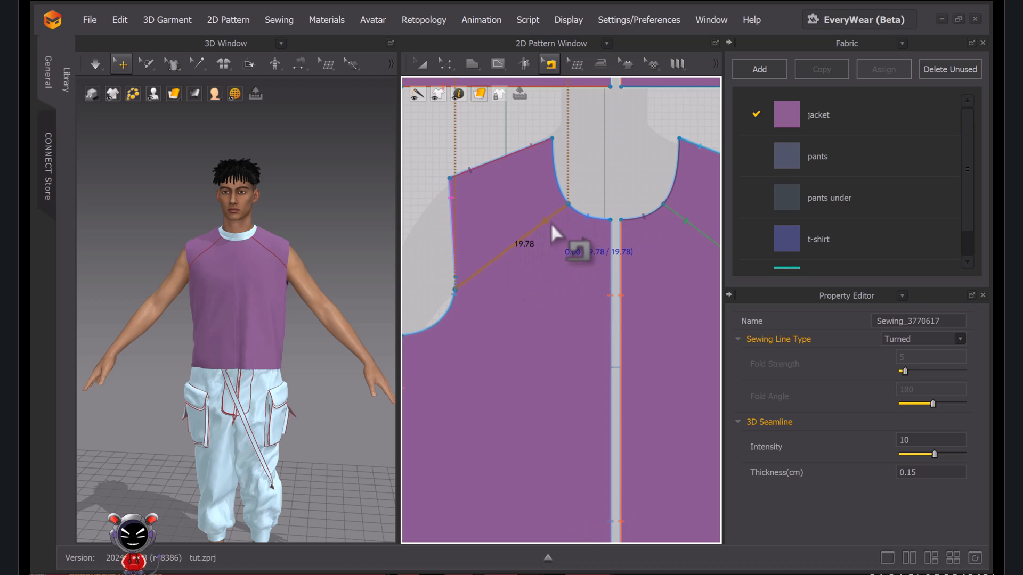
scroll(543, 239, "down", 3)
middle_click_drag(543, 238, 521, 333)
scroll(540, 280, "down", 1)
middle_click_drag(542, 270, 533, 342)
scroll(533, 363, "down", 1)
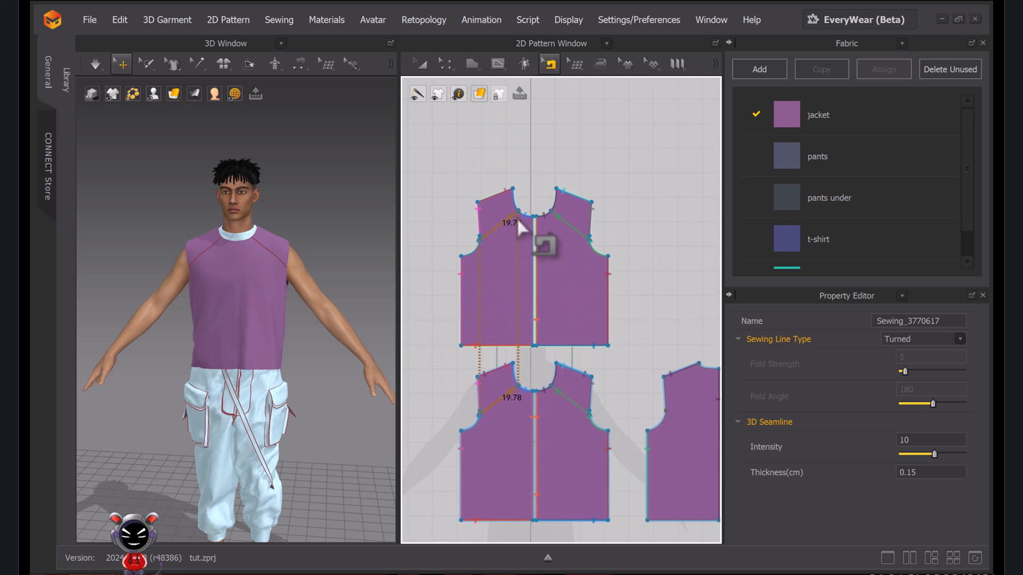
scroll(510, 239, "up", 4)
scroll(260, 286, "up", 2)
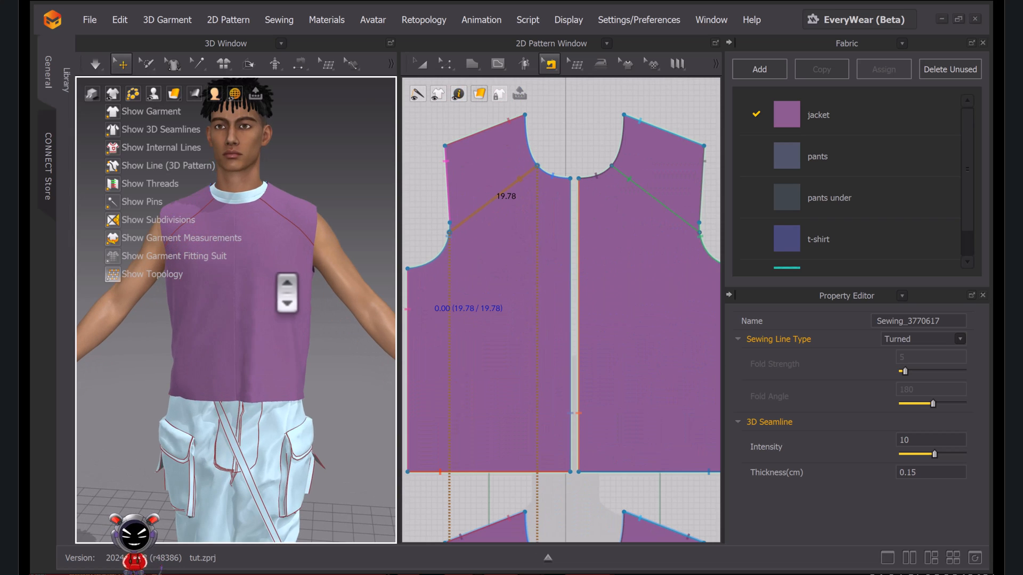
Simulate the layered front panels and check how they drape along the diagonal line near the shoulder
right_click_drag(258, 315, 265, 274)
middle_click_drag(265, 273, 349, 335)
scroll(350, 336, "up", 2)
right_click_drag(350, 336, 306, 313)
middle_click_drag(362, 328, 302, 294)
scroll(302, 294, "down", 1)
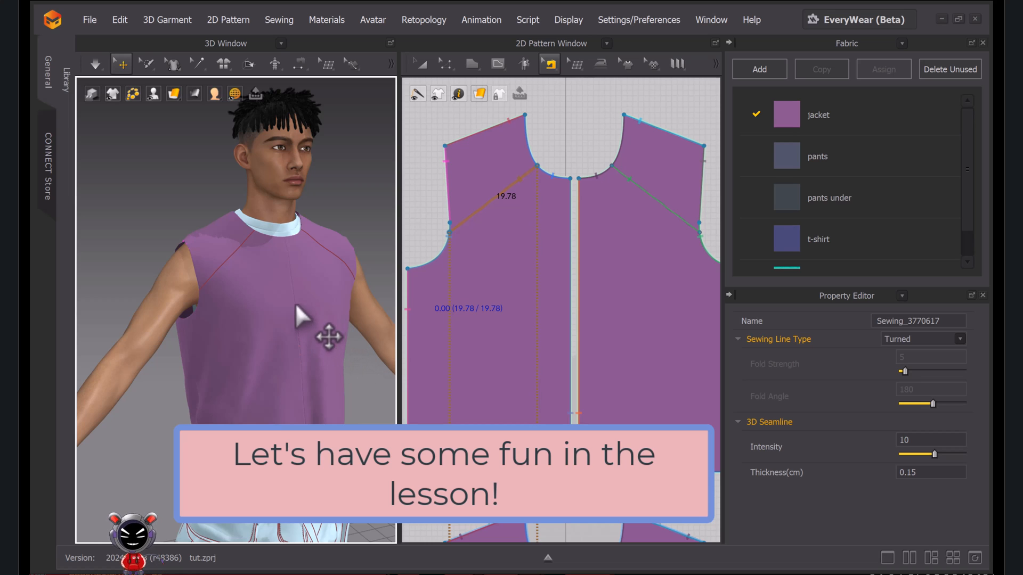
scroll(509, 213, "down", 3)
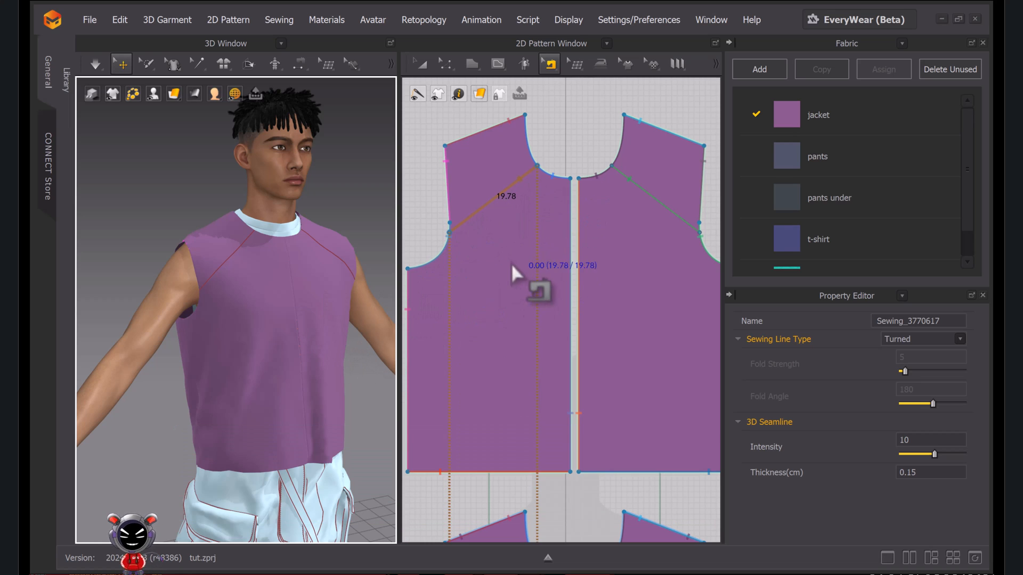
scroll(228, 253, "up", 5)
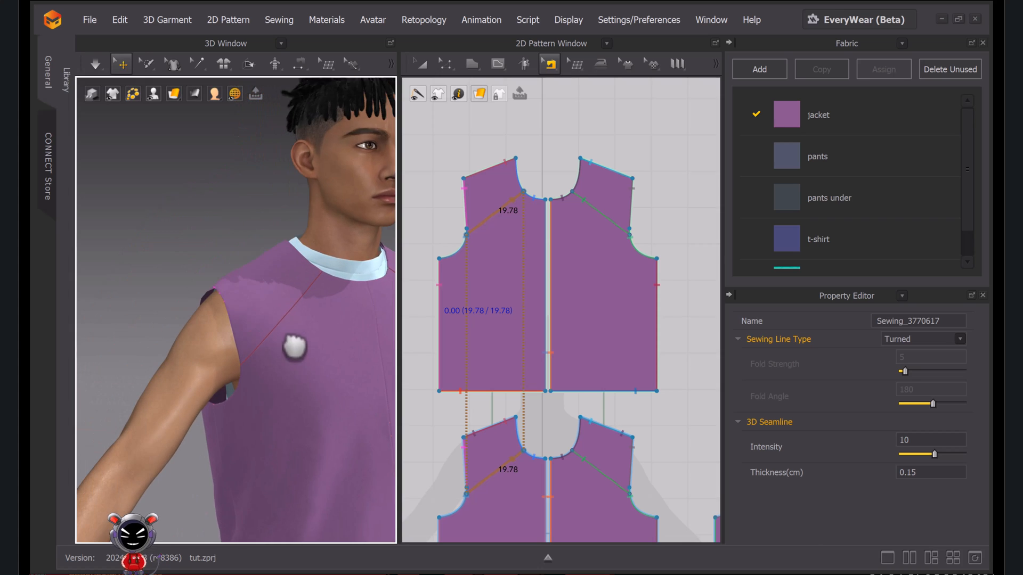
key("space")
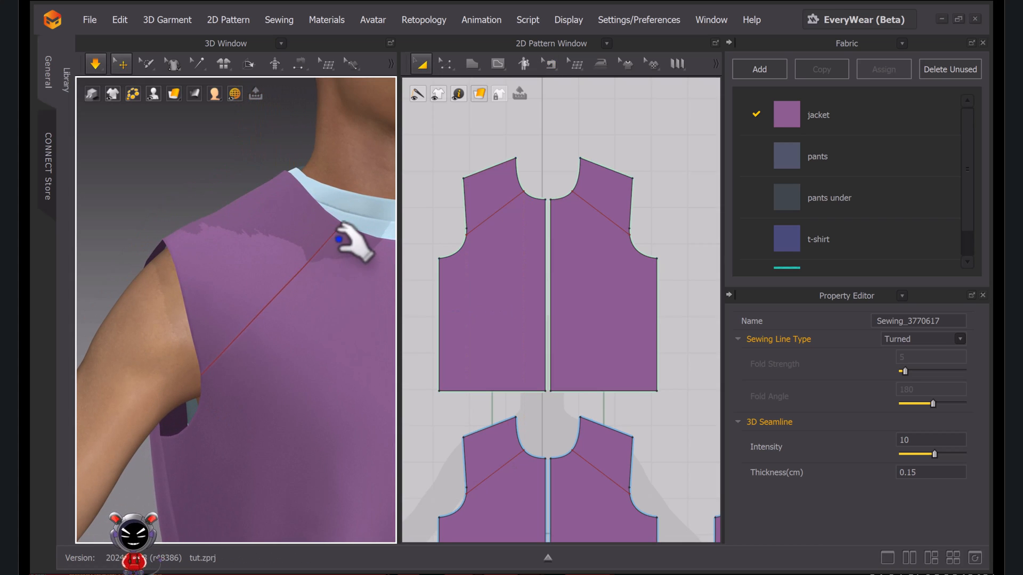
key("space")
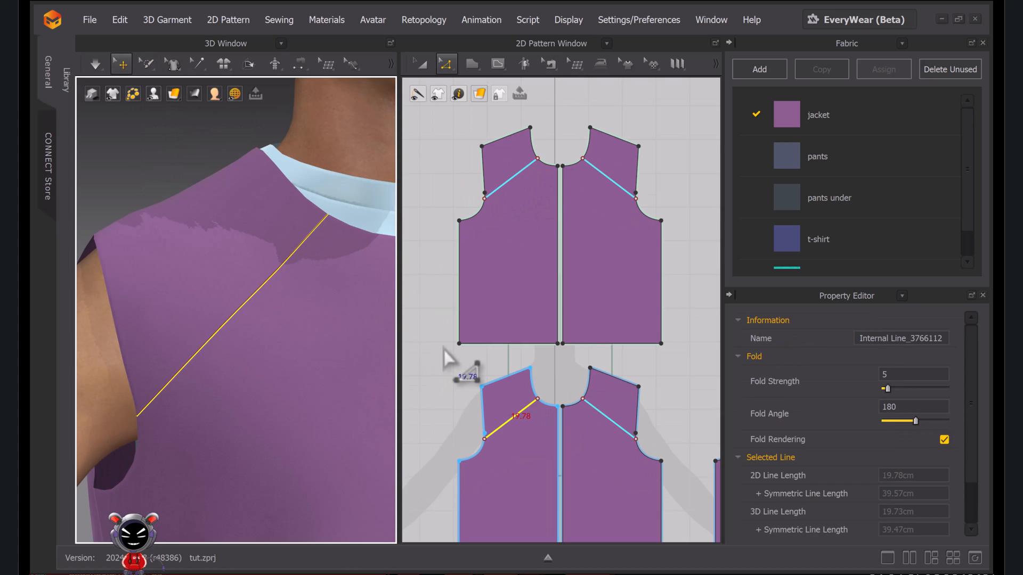
Delete the diagonal internal lines from the original and cloned front panels
key("Delete")
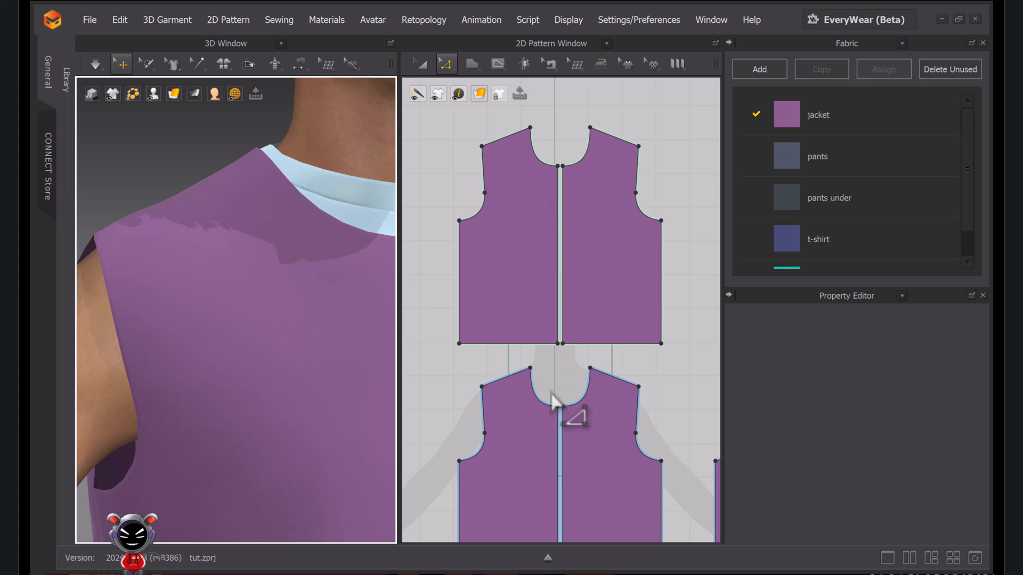
Delete the two cloned outer-layer front panels above the original front panels
scroll(550, 301, "down", 5)
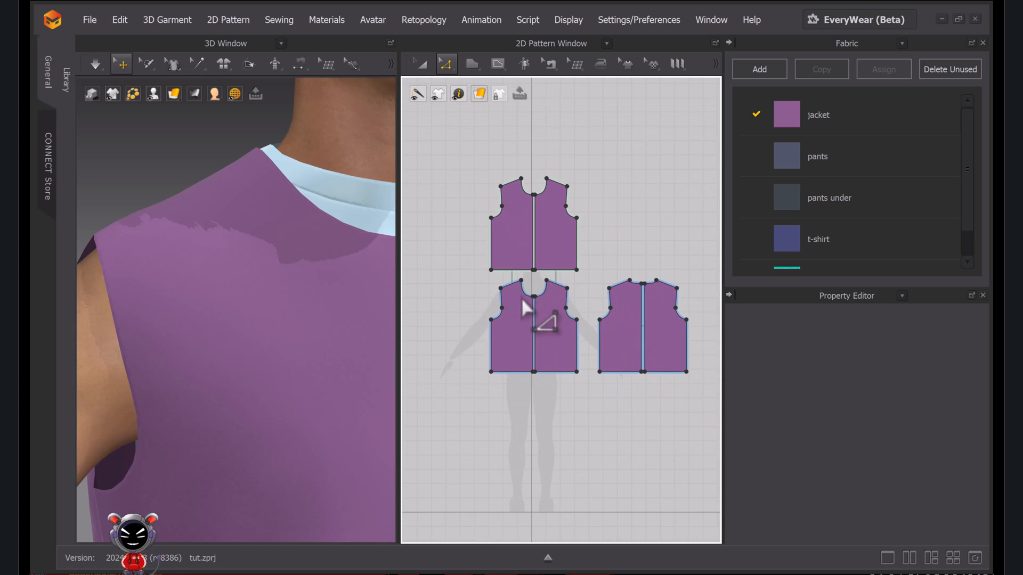
left_click(425, 64)
middle_click_drag(640, 271, 622, 256)
scroll(525, 361, "up", 3)
scroll(525, 361, "down", 1)
left_click(560, 223)
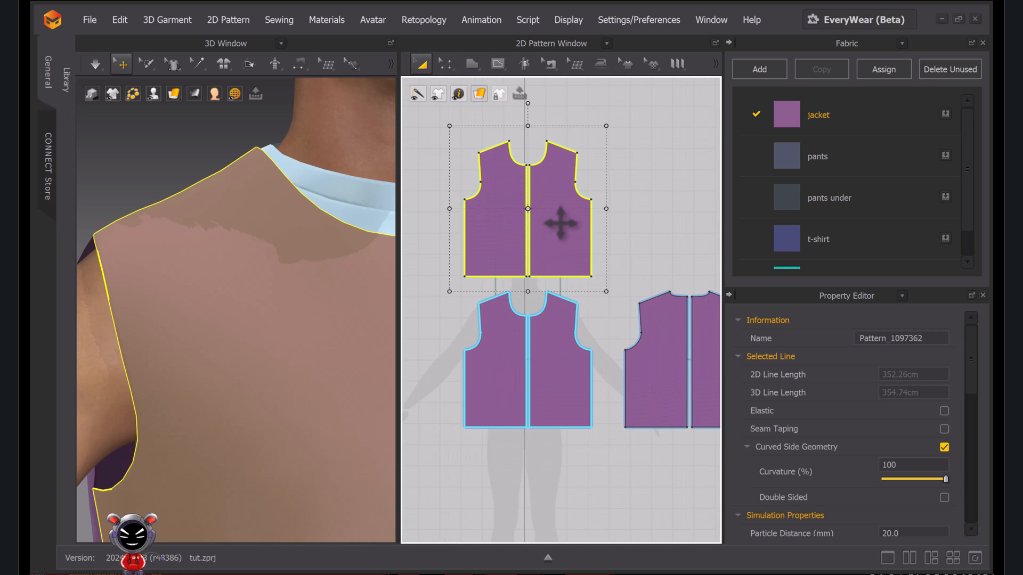
key("Delete")
Draw a diagonal internal line about 21.2 cm long from the neckline curve to the armhole curve on the front panel
middle_click_drag(506, 332, 544, 267)
scroll(544, 267, "up", 4)
key("g")
left_click(559, 219)
key("g")
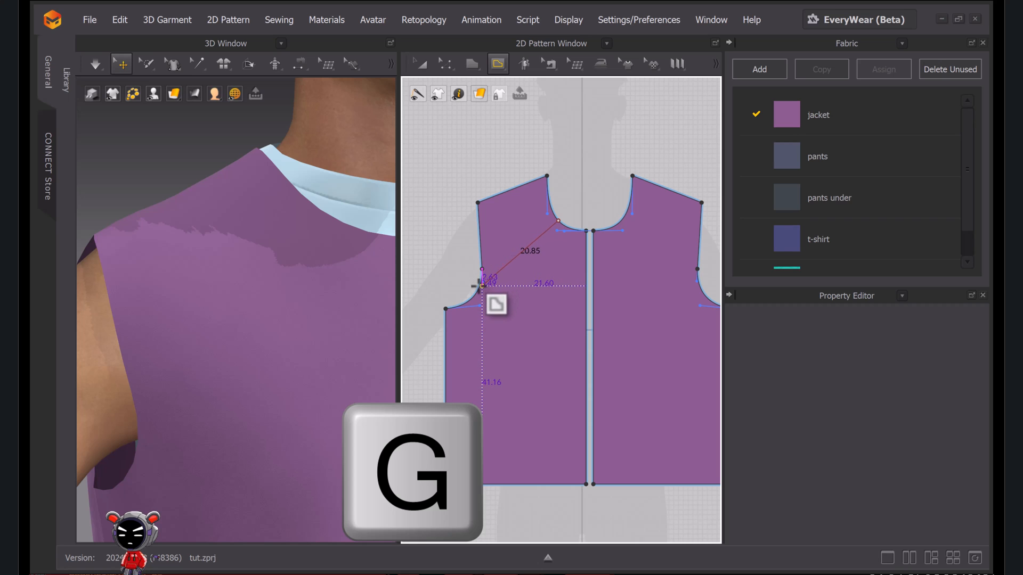
scroll(479, 286, "up", 5)
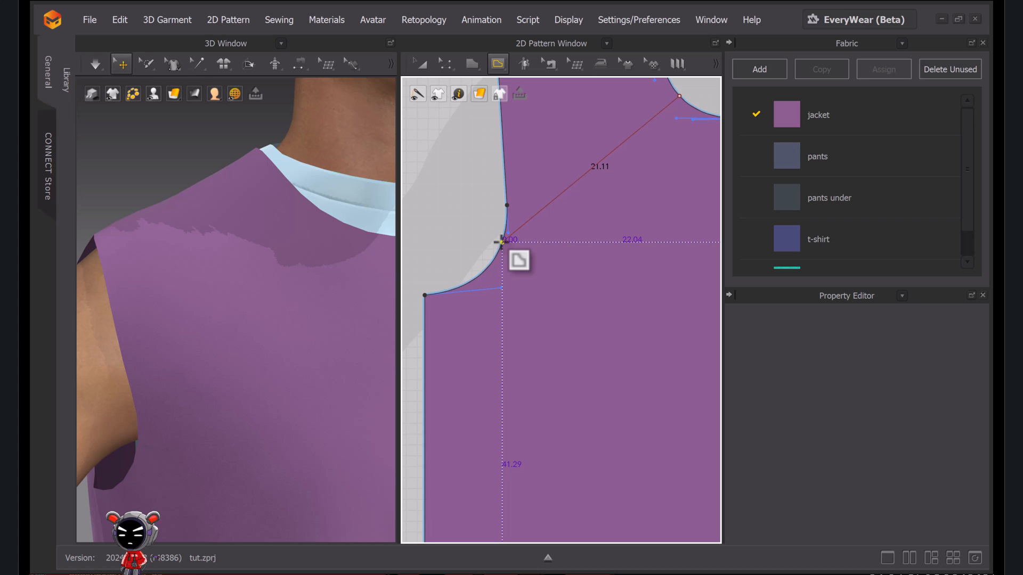
left_click(501, 242)
scroll(627, 304, "down", 6)
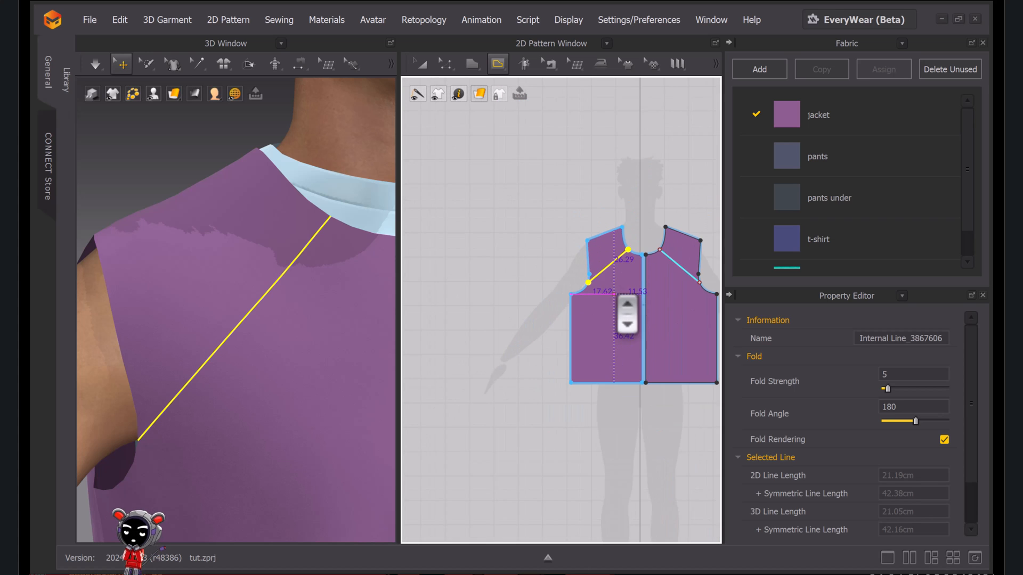
scroll(627, 314, "down", 3)
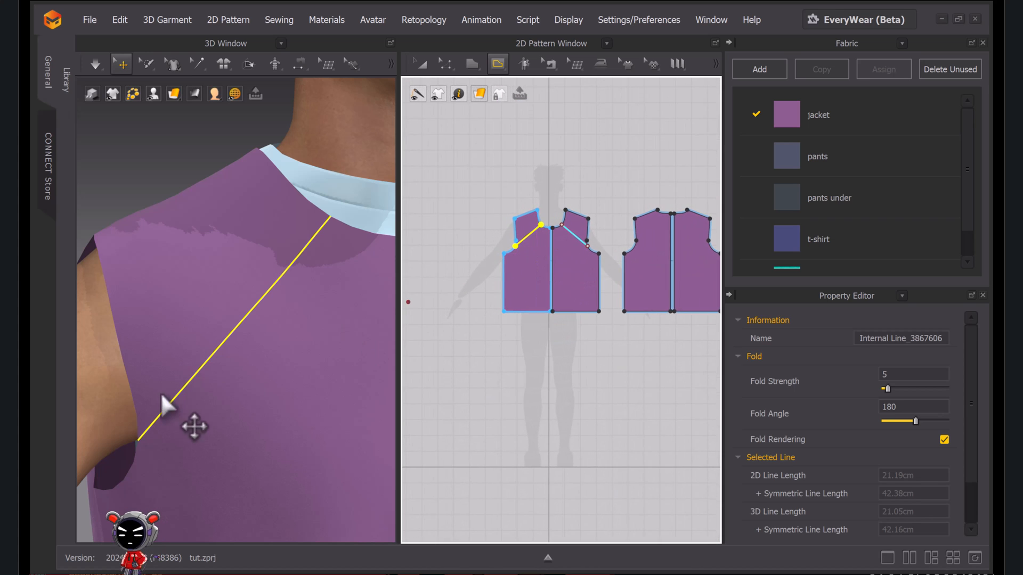
scroll(228, 326, "down", 3)
right_click_drag(229, 326, 302, 325)
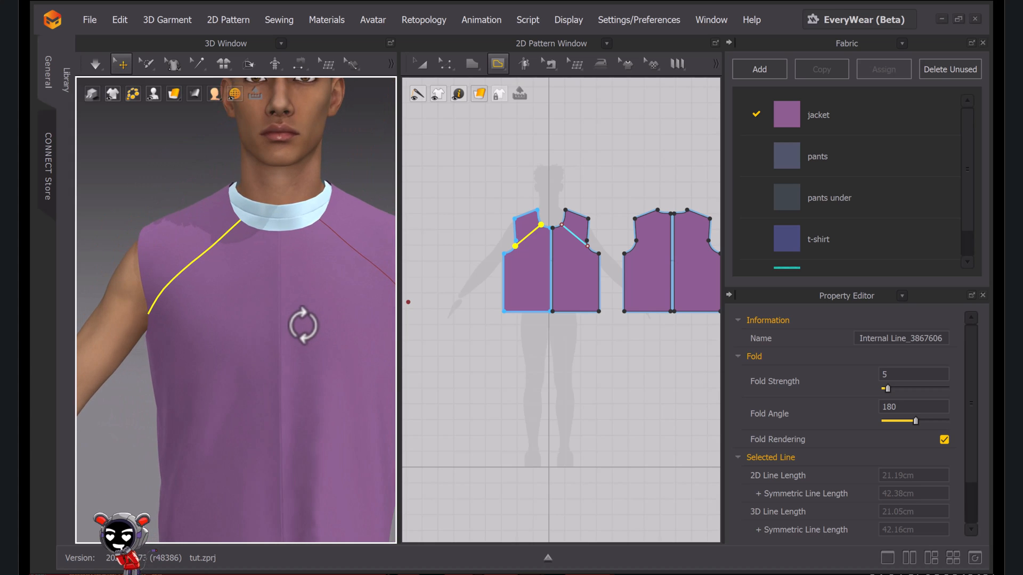
Draw a slightly slanted internal line about 48.4 cm long from the diagonal line down to the front panel's hem
key("z")
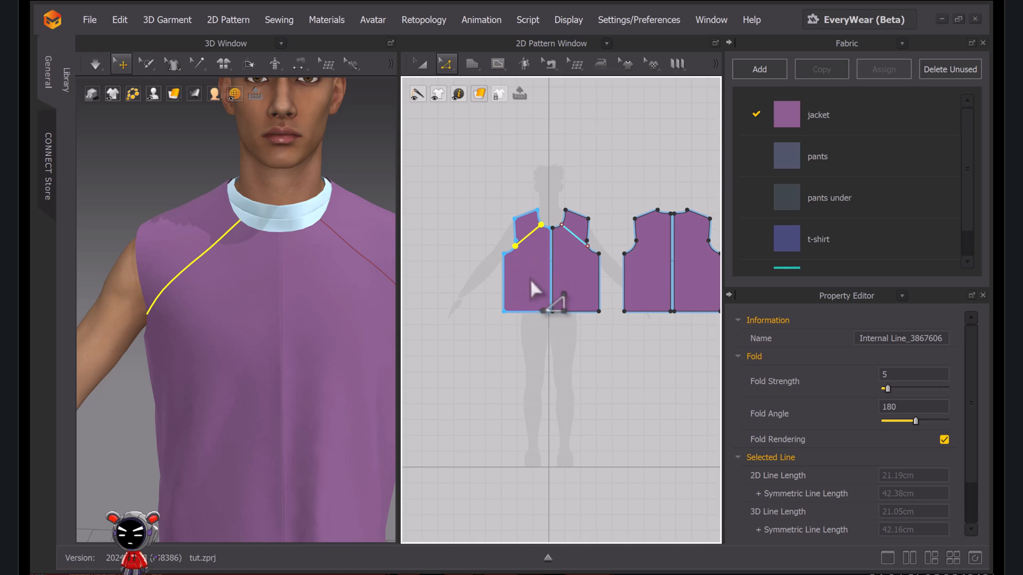
scroll(531, 283, "up", 5)
key("s")
left_click(550, 213)
double_click(528, 385)
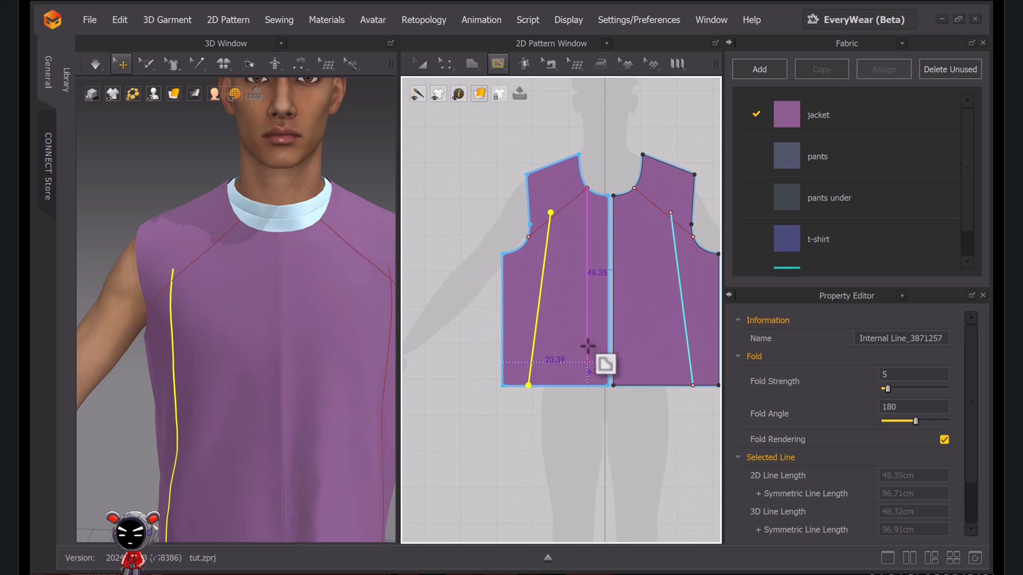
Move the upper end of the slanted internal line below the diagonal line, shortening it to about 41.5 cm
key("z")
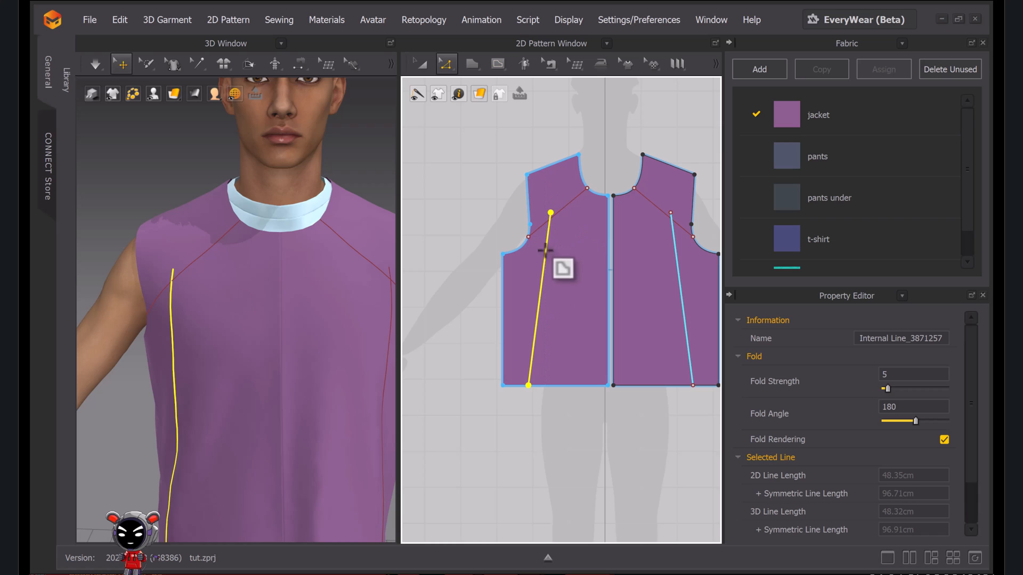
left_click(551, 212)
scroll(546, 224, "up", 5)
right_click(539, 218)
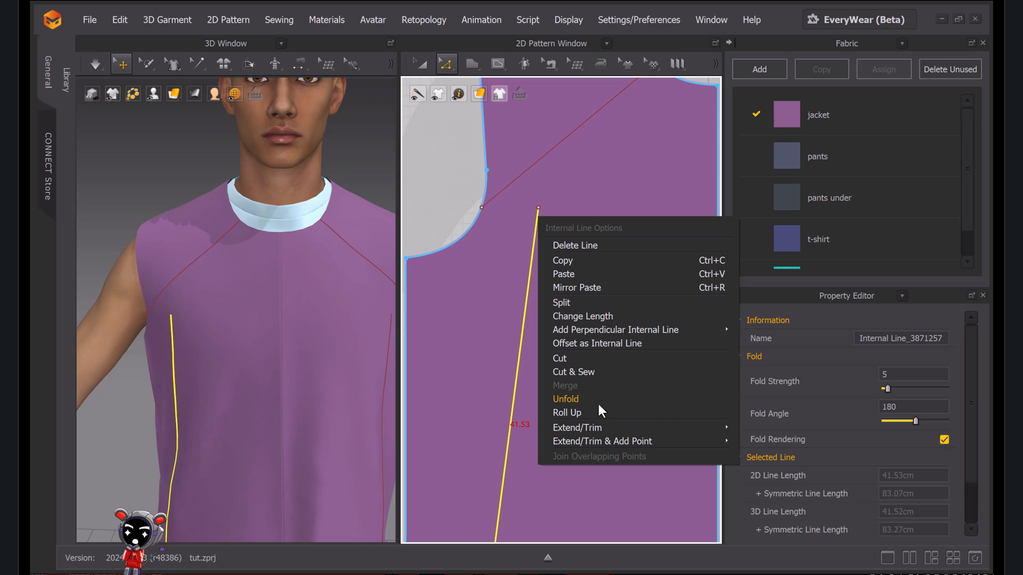
mouse_move(599, 427)
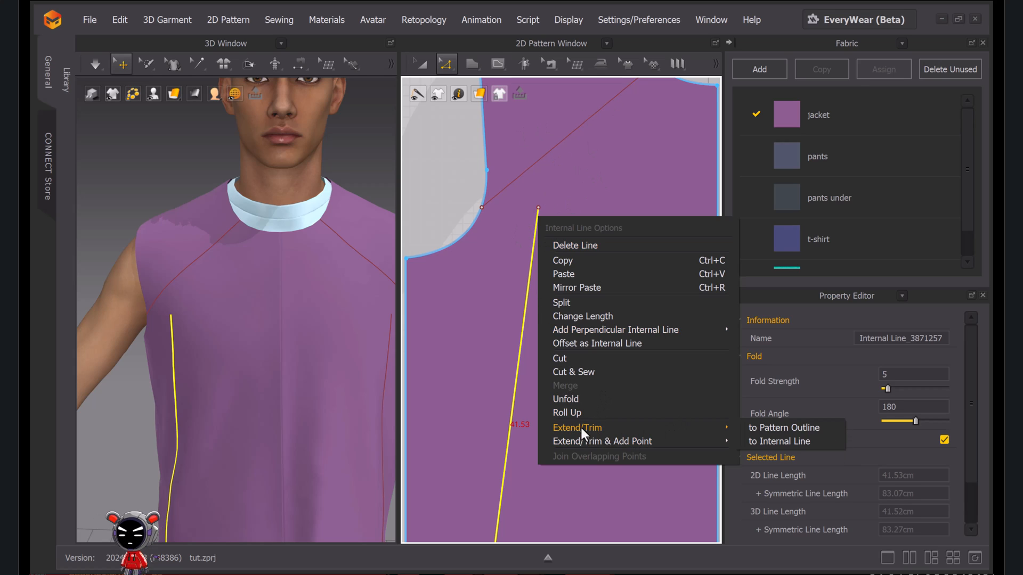
left_click(462, 323)
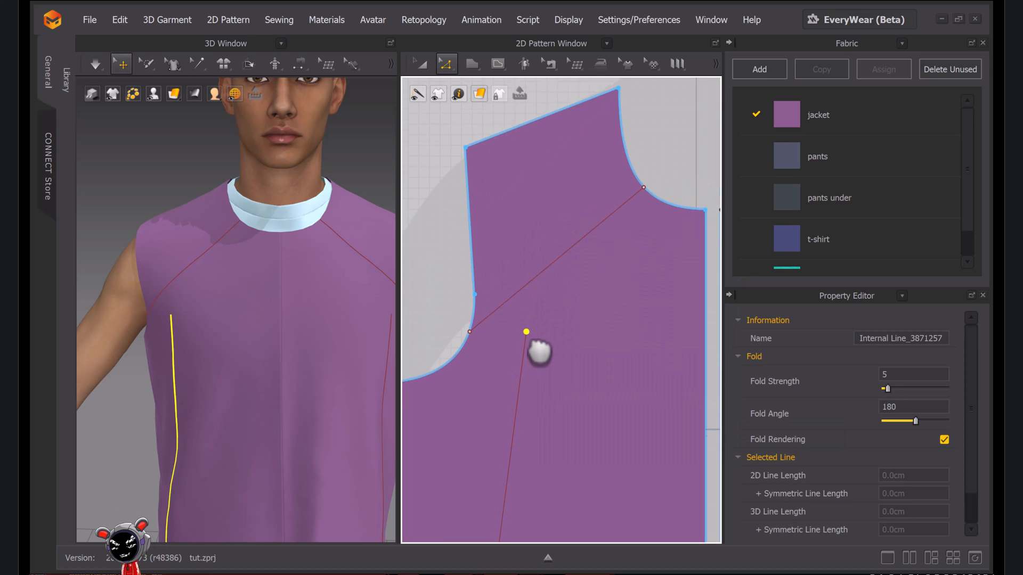
Extend the upper end of the slanted line to the diagonal using Extend/Trim to Internal Line
middle_click_drag(539, 352, 555, 263)
scroll(545, 363, "up", 2)
scroll(544, 263, "down", 6)
scroll(554, 277, "up", 2)
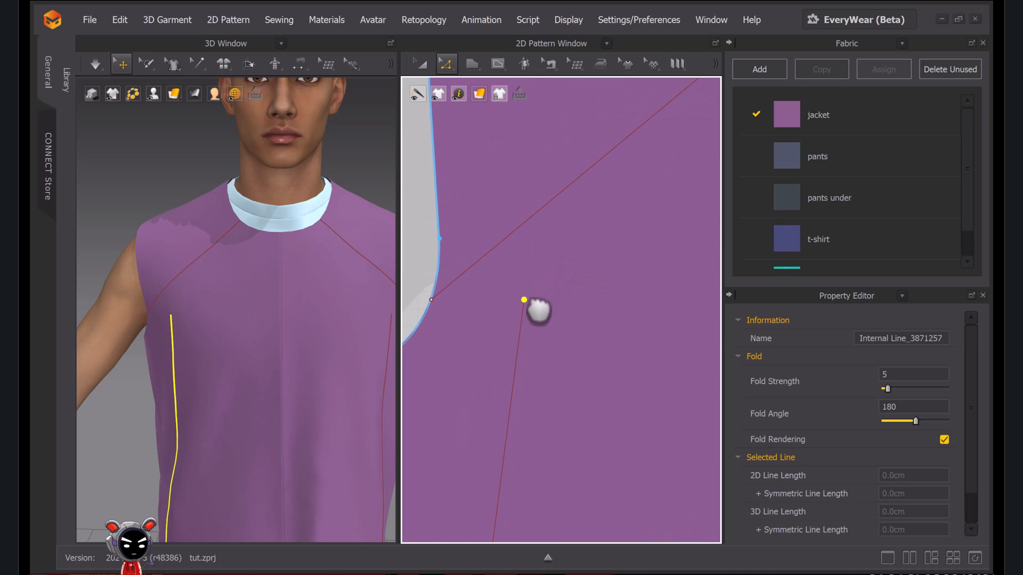
right_click(523, 300)
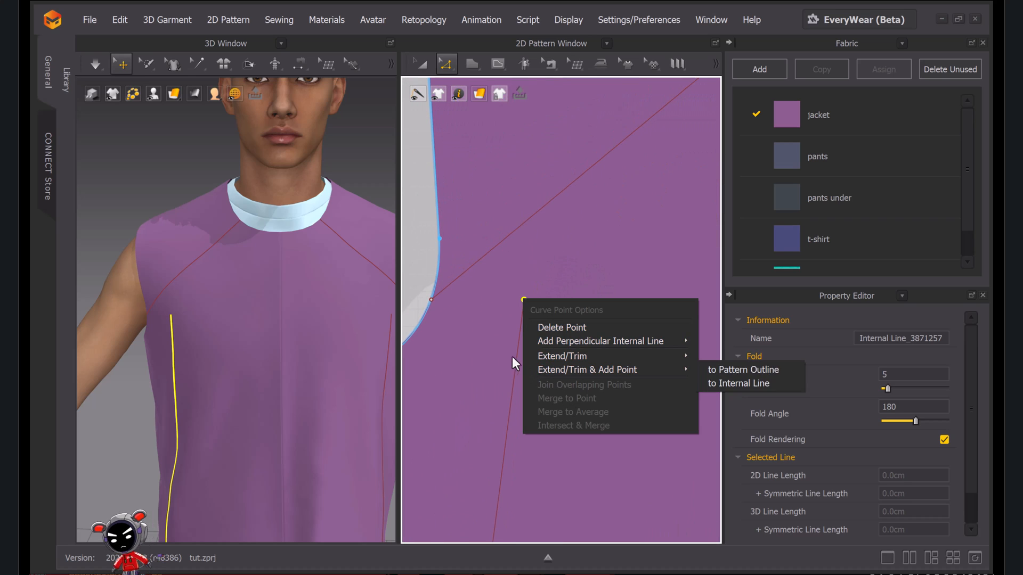
mouse_move(551, 358)
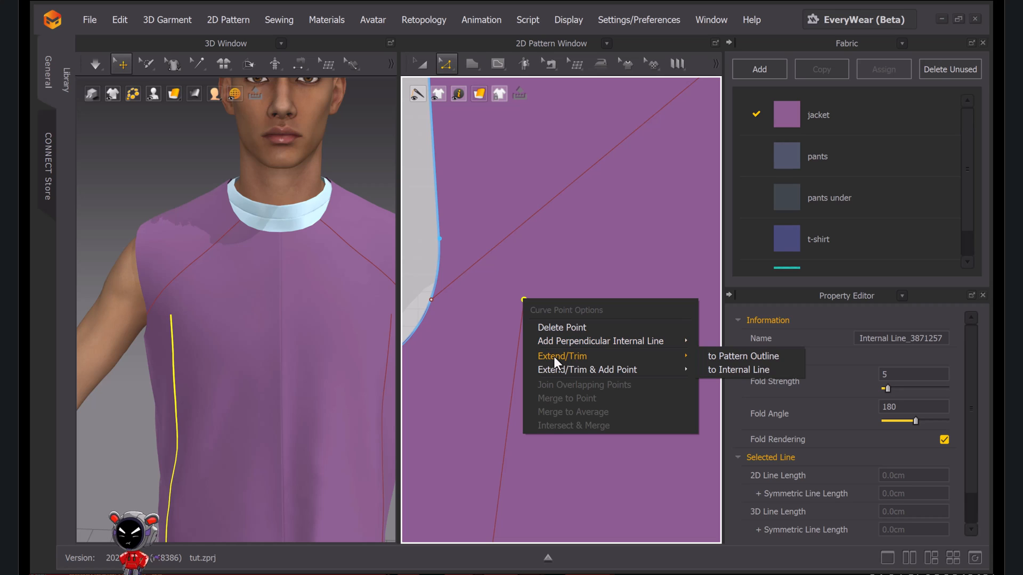
left_click(529, 255)
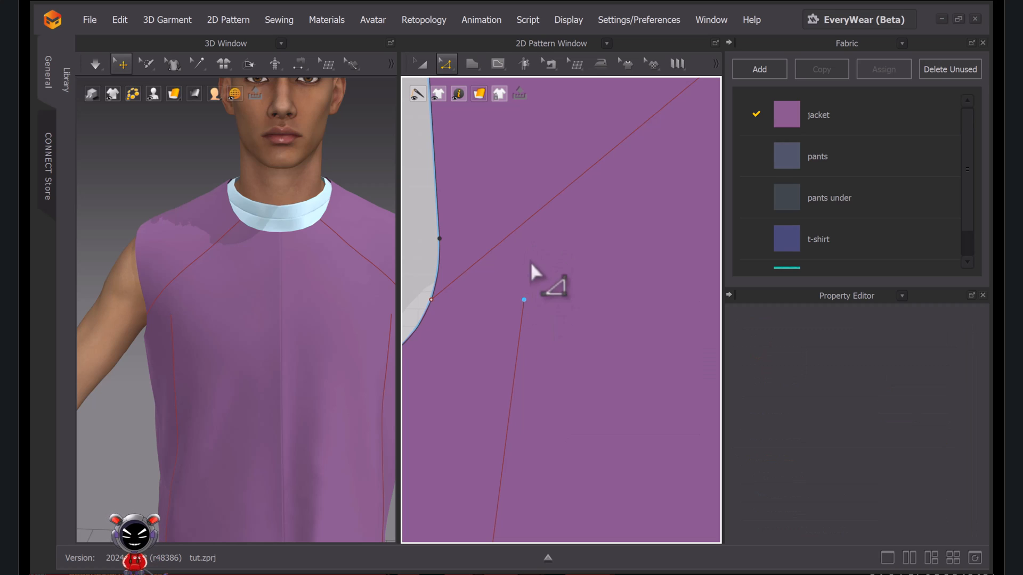
scroll(538, 221, "down", 3)
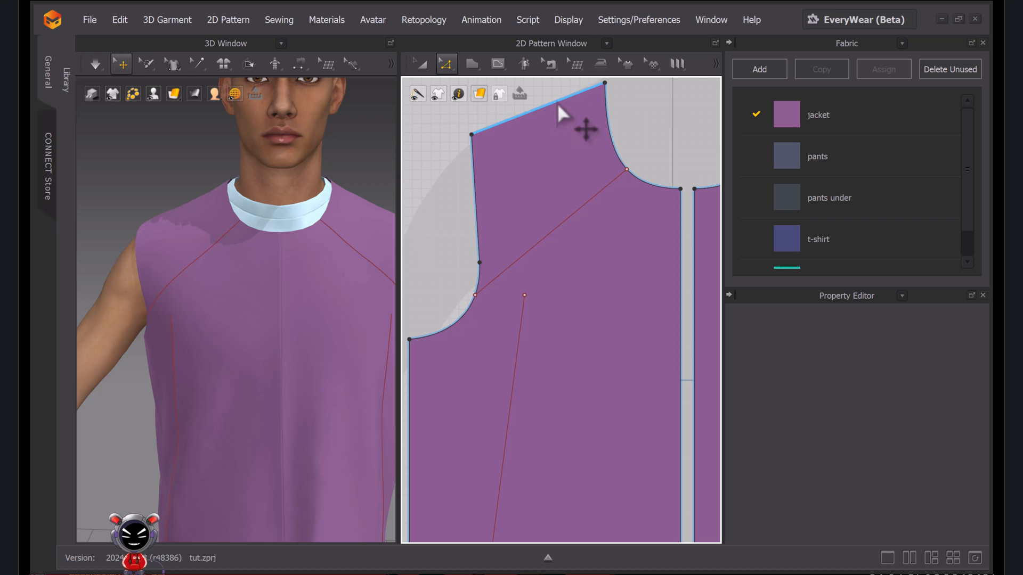
mouse_move(526, 294)
left_mouse_down()
mouse_move(548, 301)
mouse_move(527, 296)
left_mouse_up()
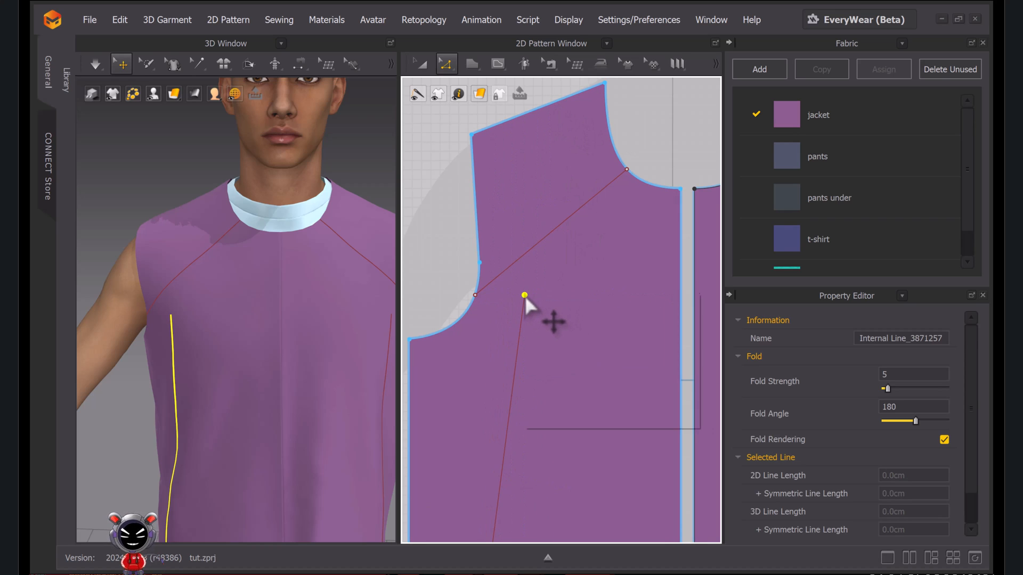
right_click(525, 296)
mouse_move(568, 351)
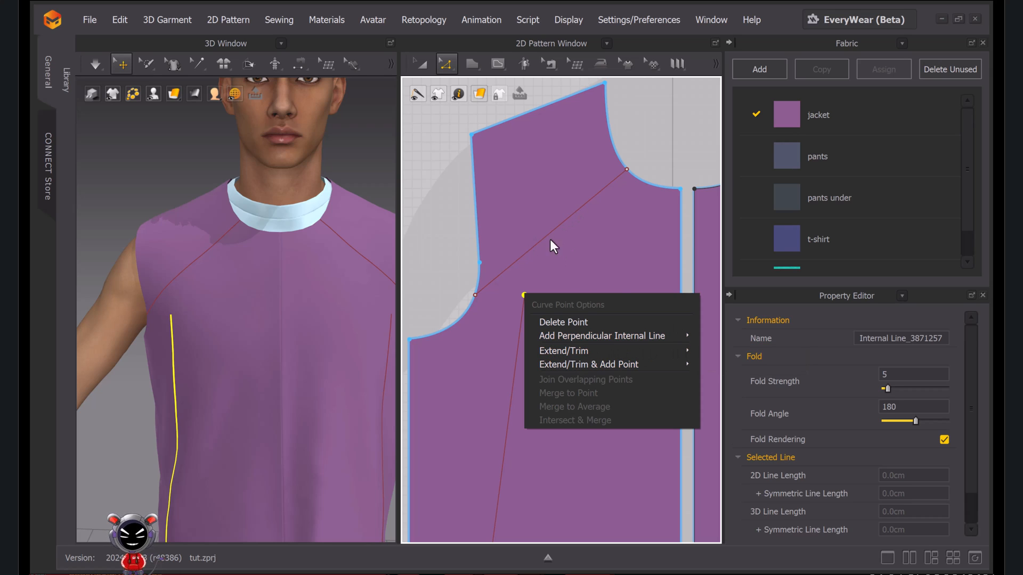
mouse_move(608, 352)
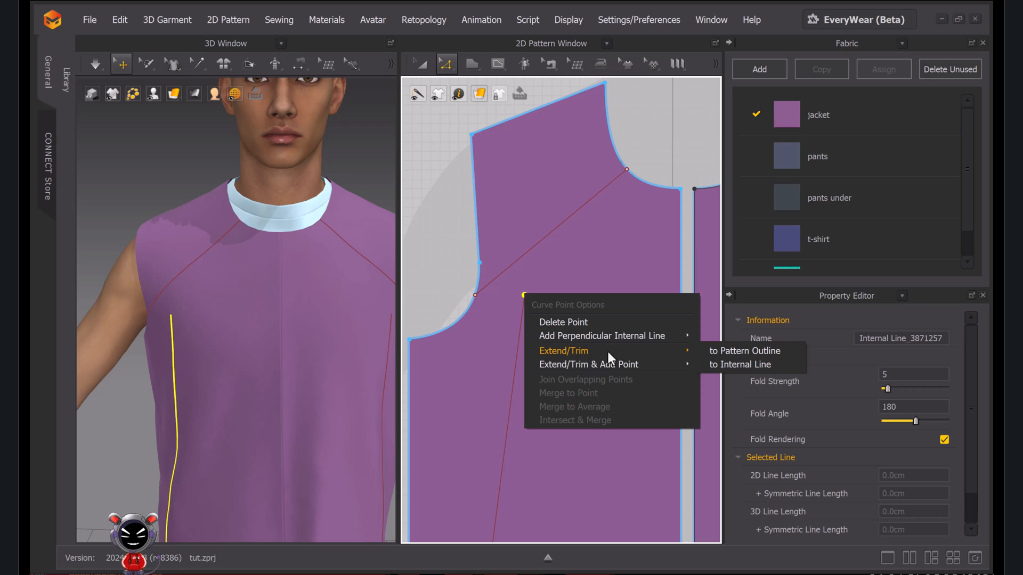
left_click(732, 364)
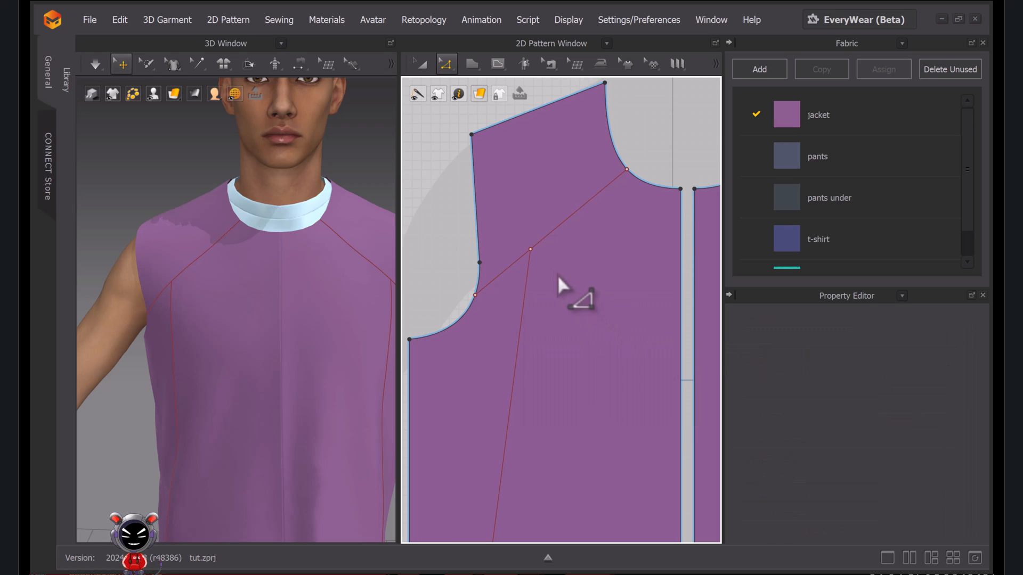
Pull the slanted line's upper end past the diagonal and trim it back with Extend/Trim to Internal Line
left_click_drag(530, 249, 535, 218)
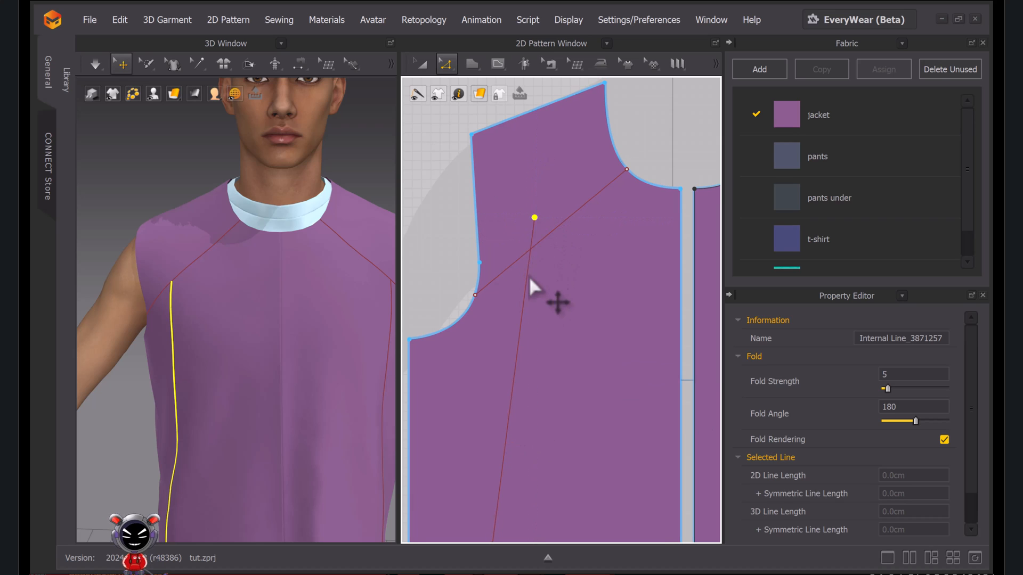
scroll(539, 250, "up", 3)
right_click(542, 185)
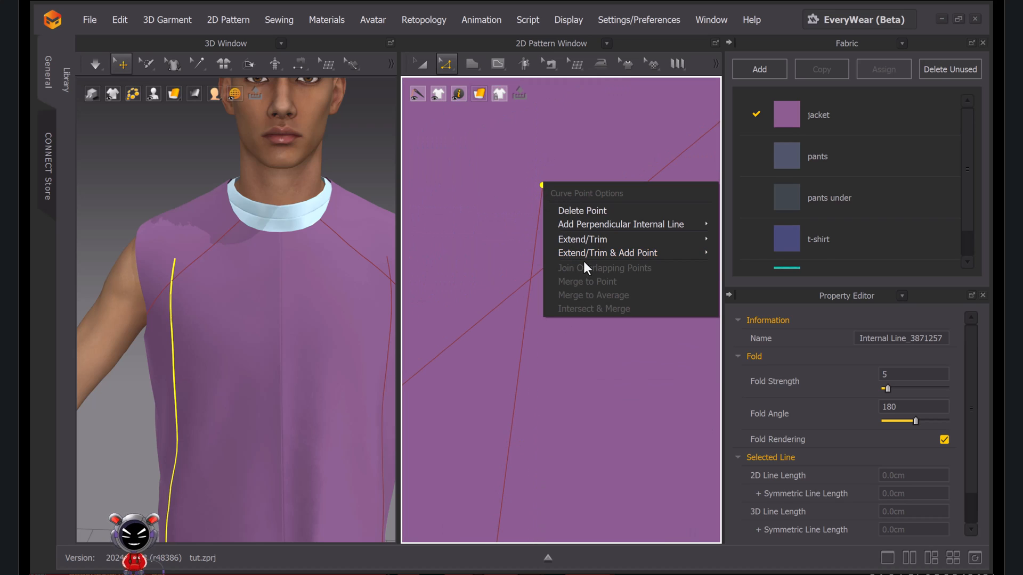
mouse_move(600, 239)
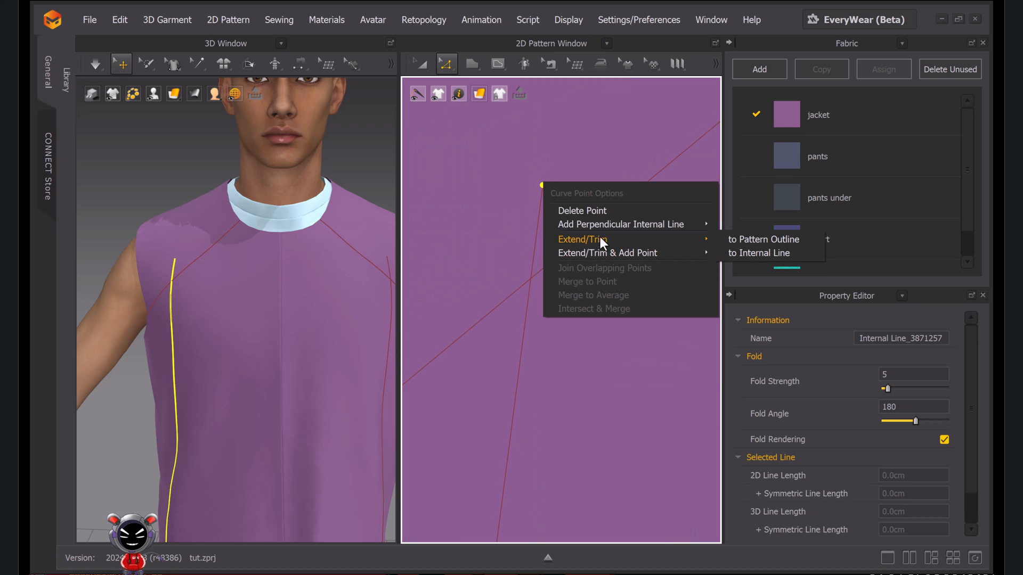
left_click(756, 253)
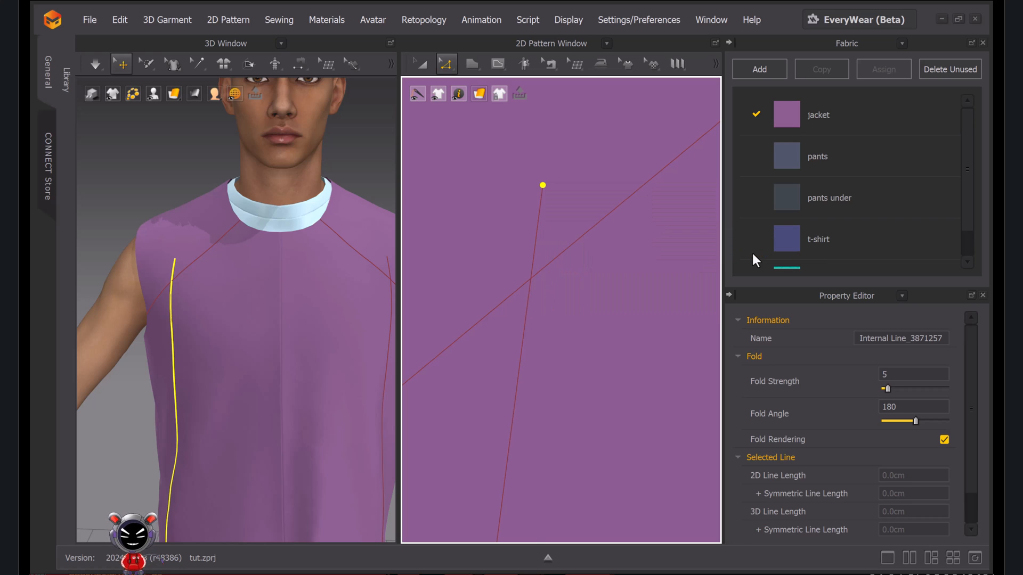
scroll(589, 281, "down", 5)
right_click_drag(613, 313, 538, 225)
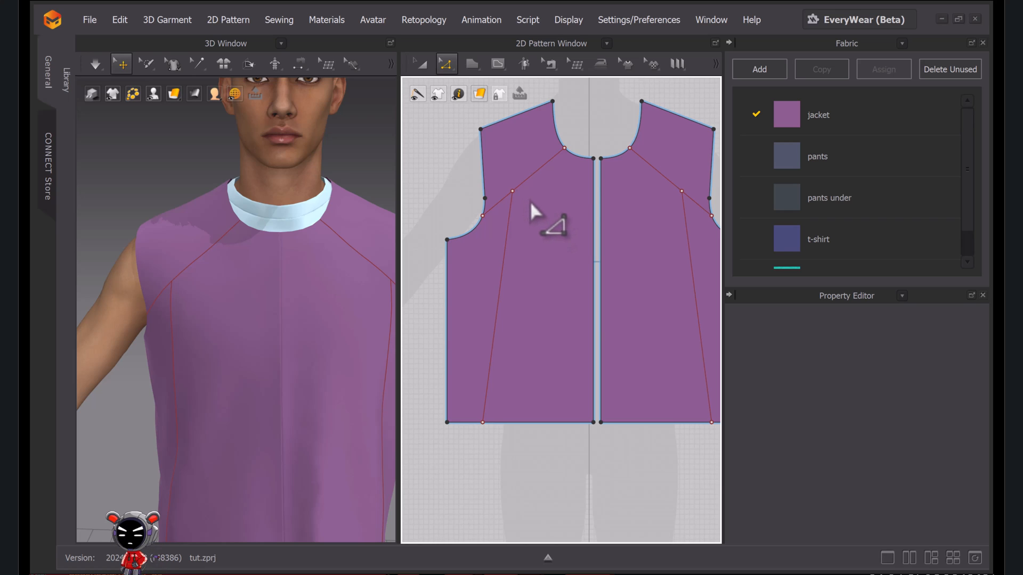
scroll(530, 202, "up", 4)
right_click_drag(554, 206, 583, 183)
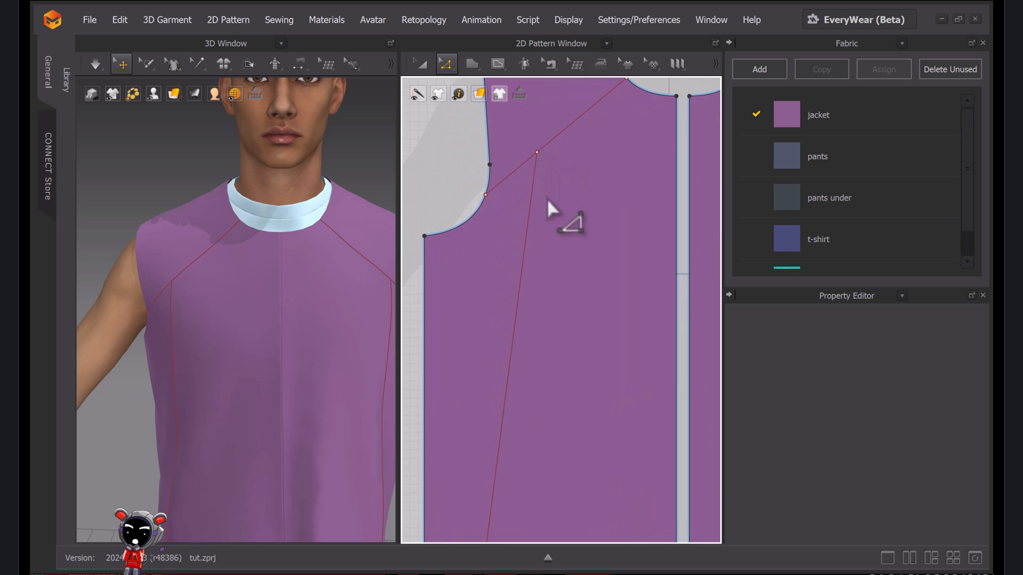
scroll(528, 176, "down", 4)
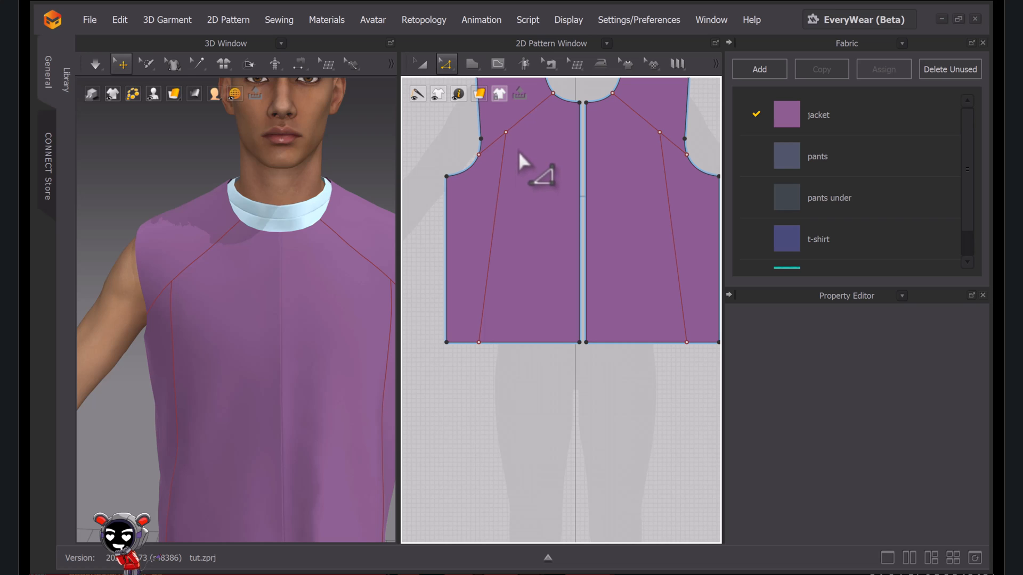
Draw an internal line about 13.9 cm long from the diagonal line to the center front edge below the neckline
key("s")
scroll(516, 181, "up", 4)
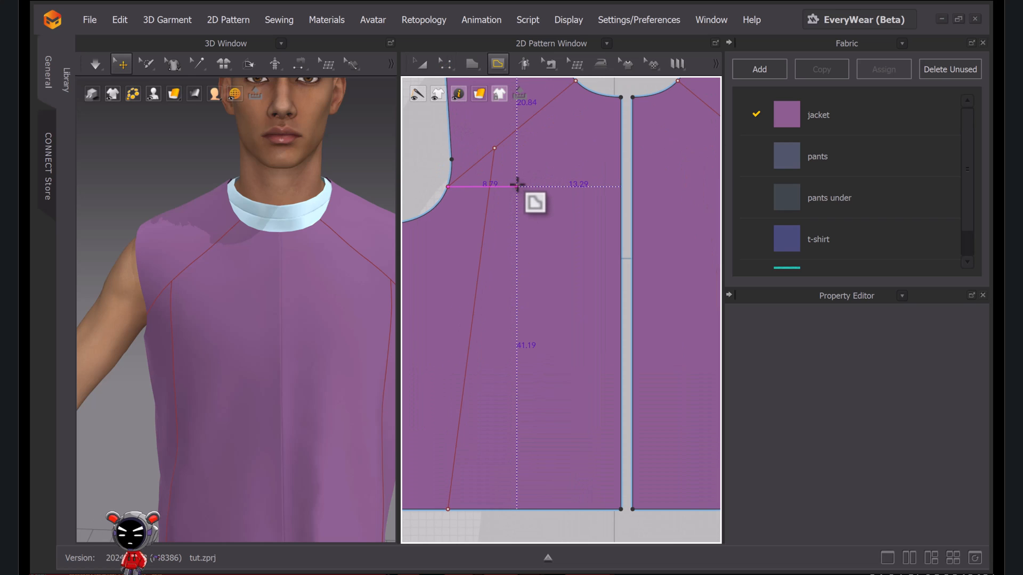
right_click_drag(546, 215, 538, 261)
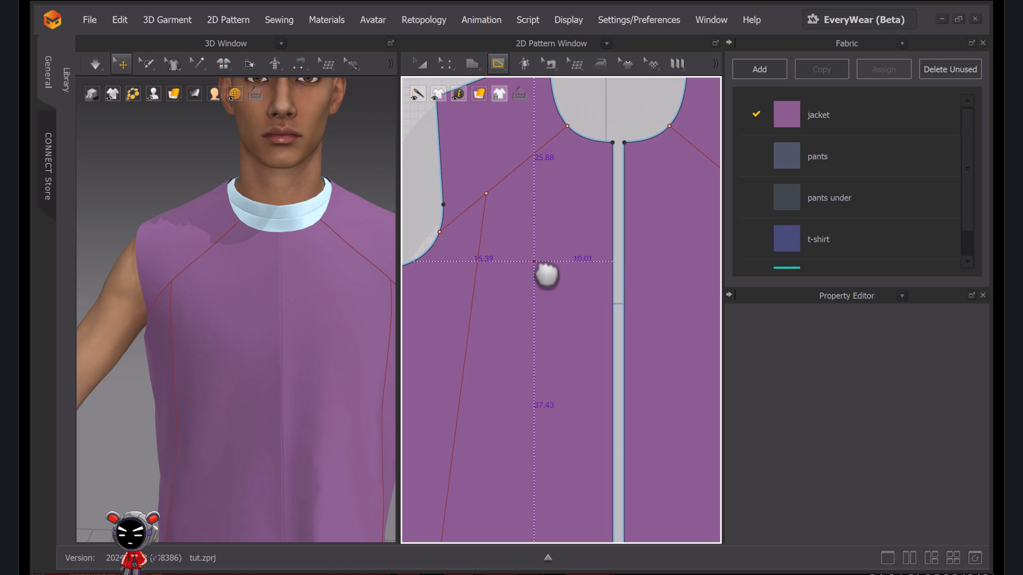
left_click(508, 175)
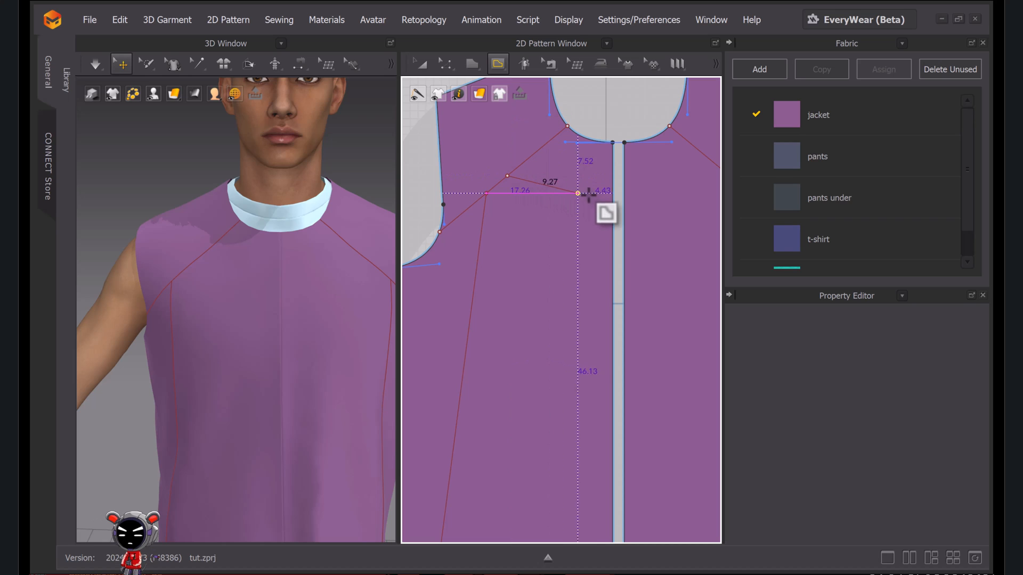
double_click(612, 204)
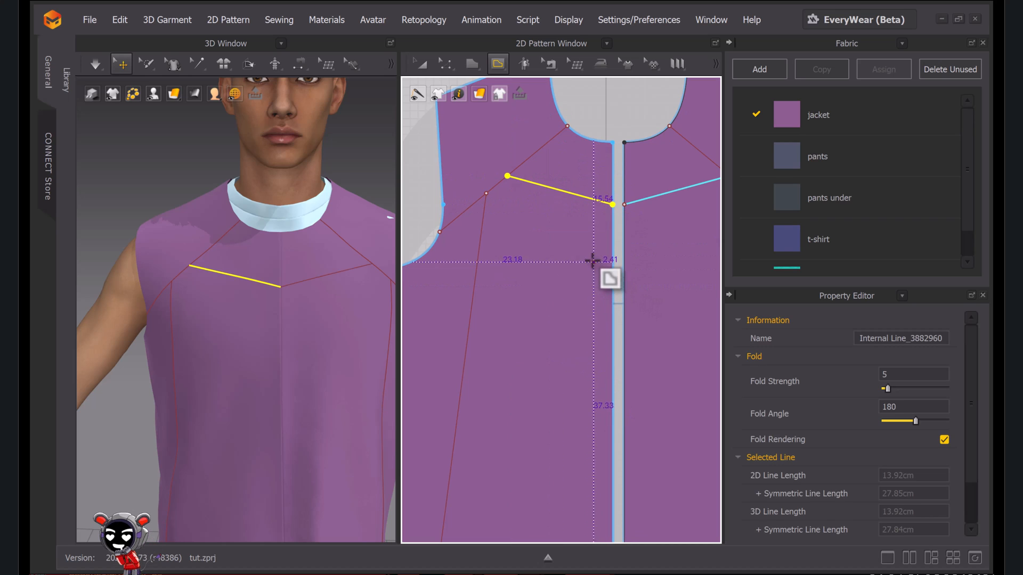
Offset the line below the neckline as ten internal lines spaced 1.5 cm apart, with Reverse Direction on and Extend off
key("z")
right_click(567, 195)
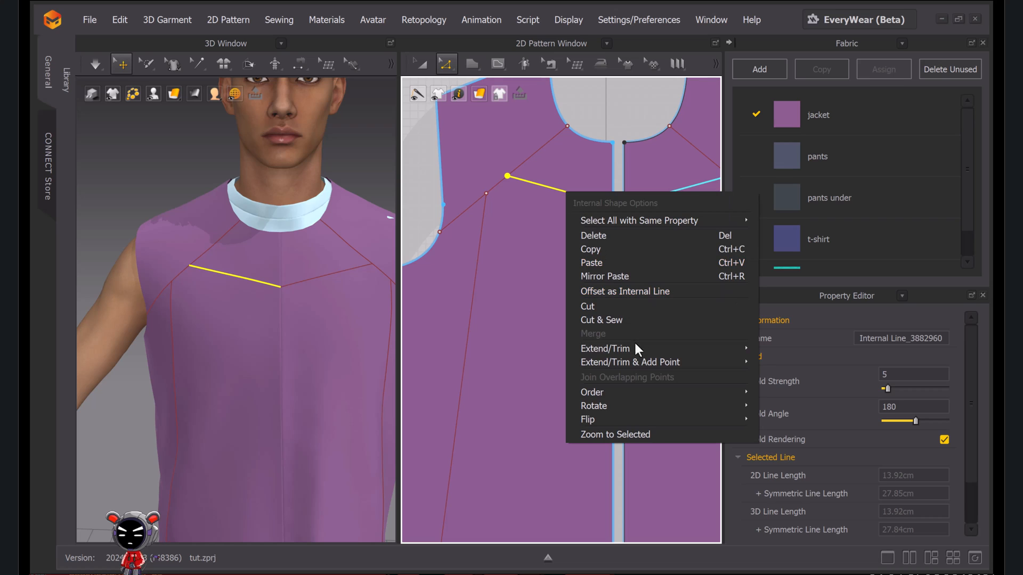
left_click(633, 298)
left_click_drag(519, 176, 299, 192)
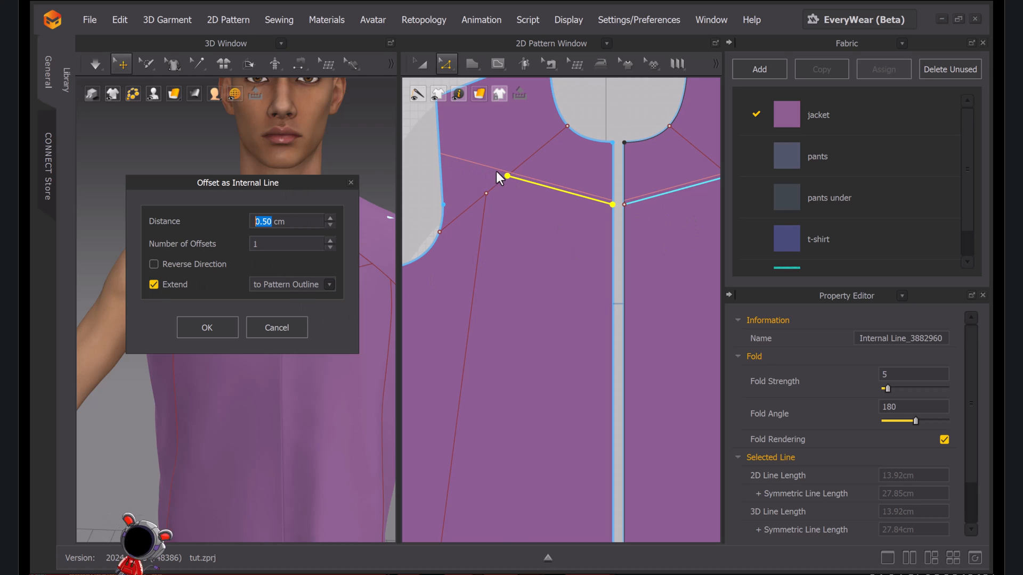
left_click(152, 263)
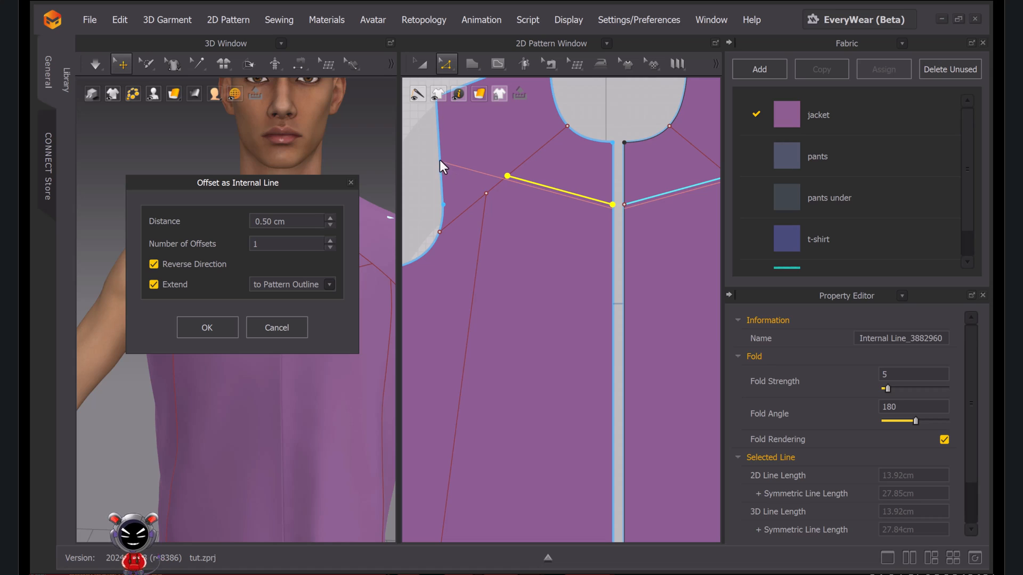
left_click(152, 287)
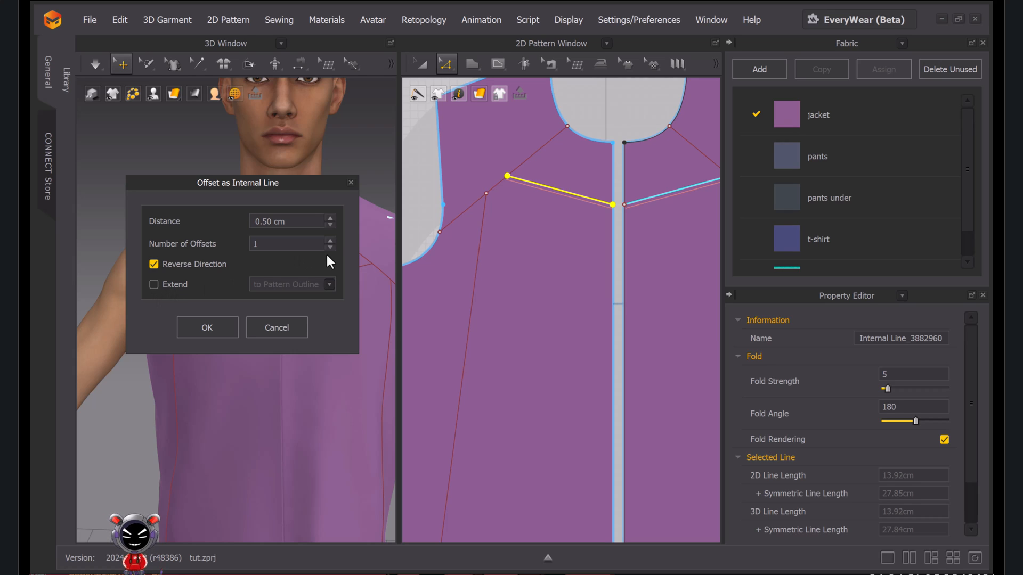
left_click(289, 243)
type("10")
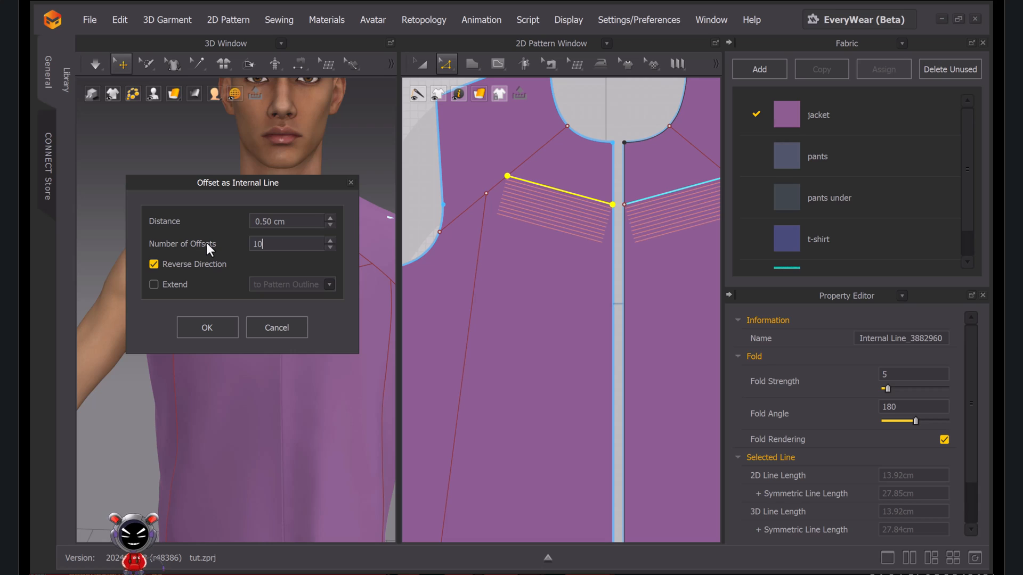
left_click_drag(272, 222, 261, 222)
type("1")
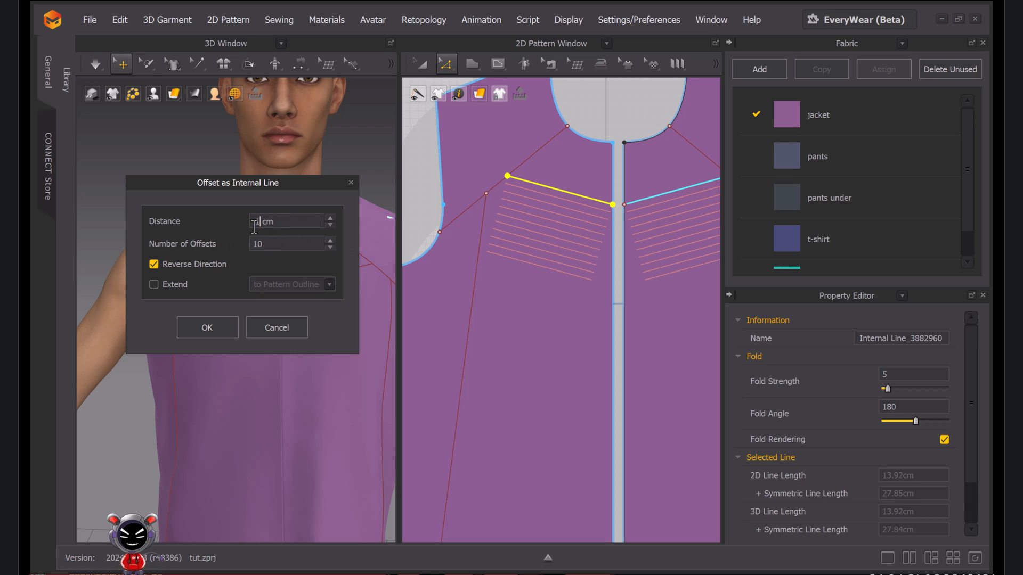
type(".5")
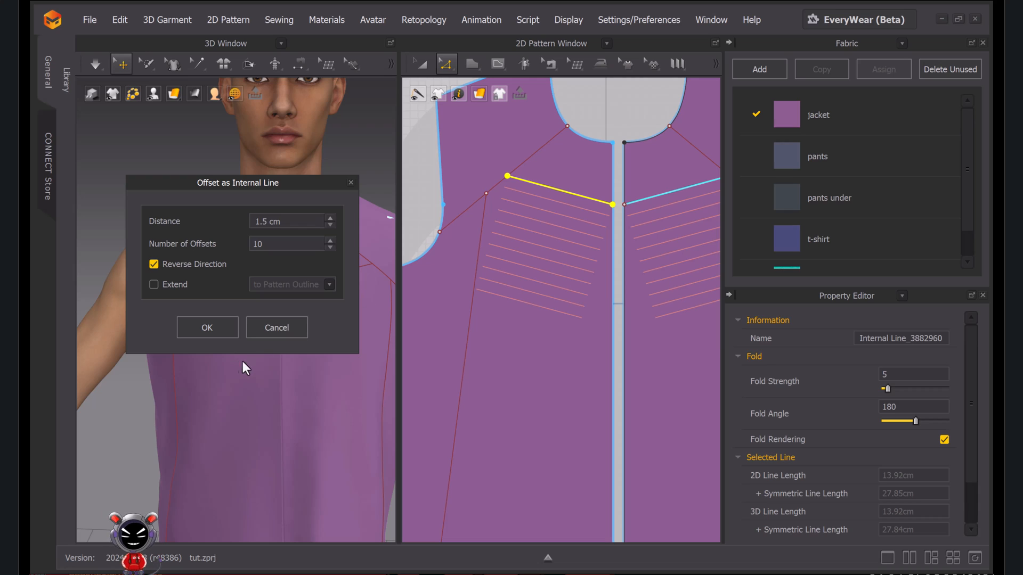
left_click(208, 328)
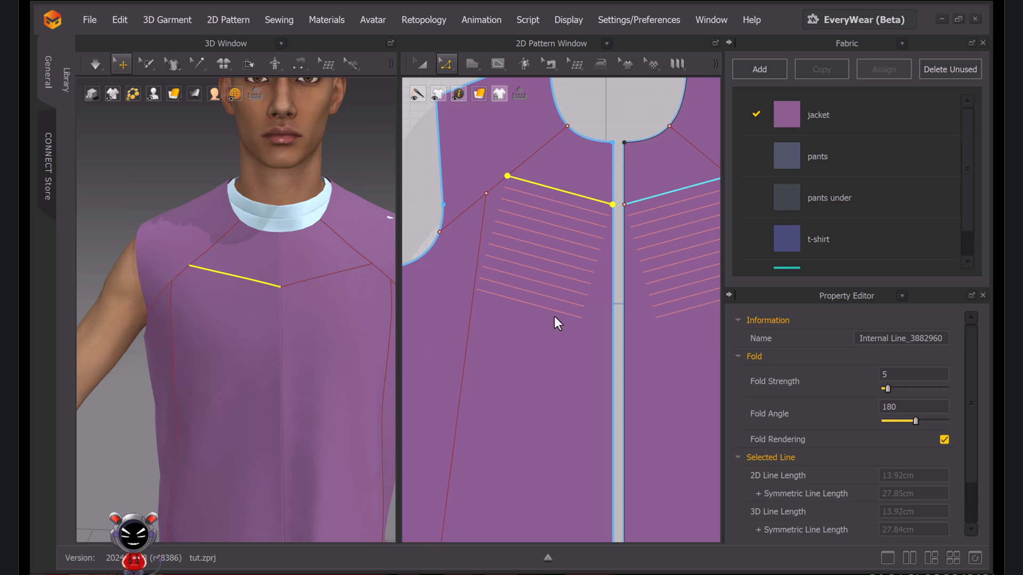
Try to extend all ten offset lines at once using Extend/Trim to Internal Line
right_click(584, 271)
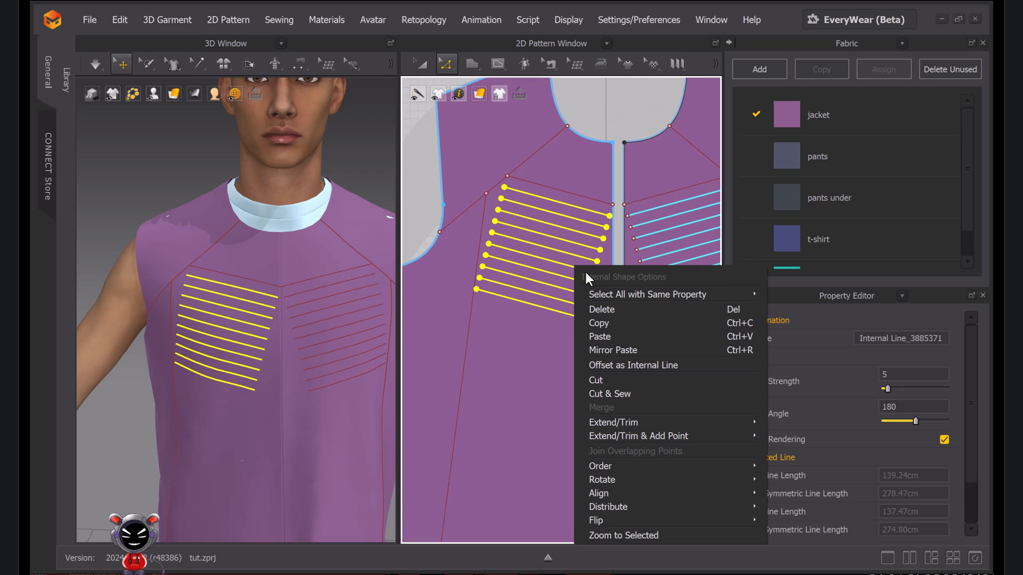
mouse_move(638, 423)
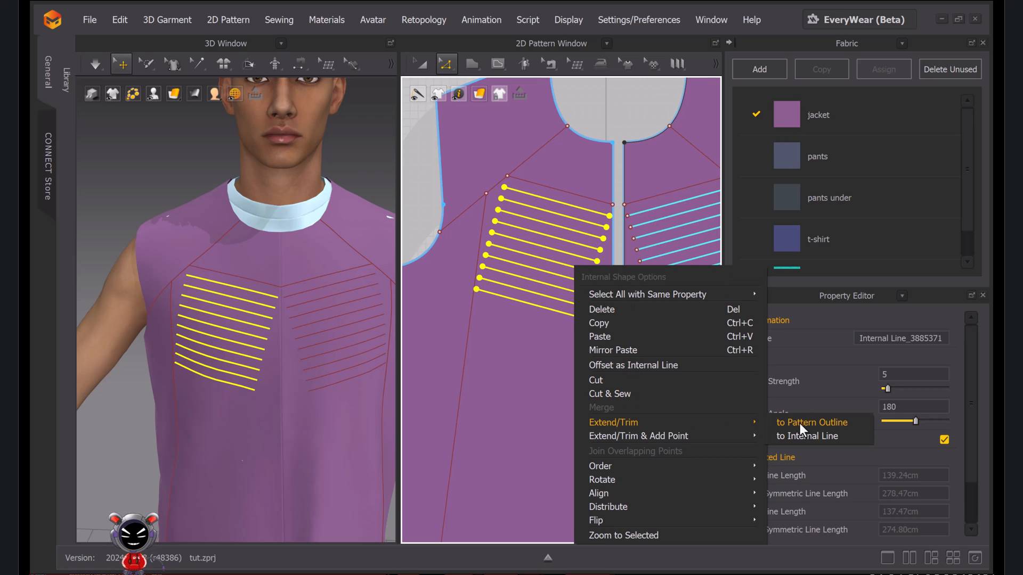
left_click(801, 436)
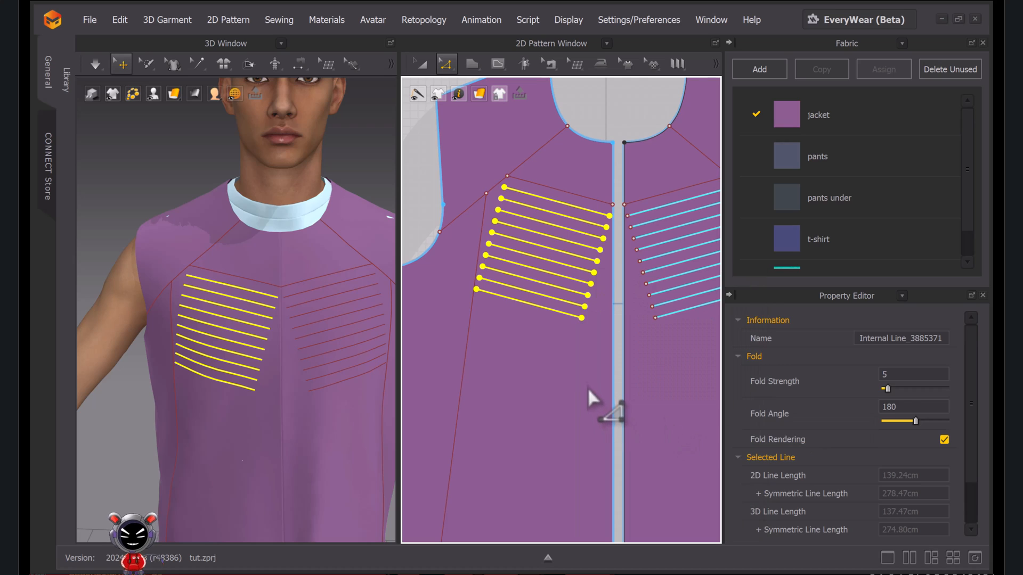
left_click(569, 378)
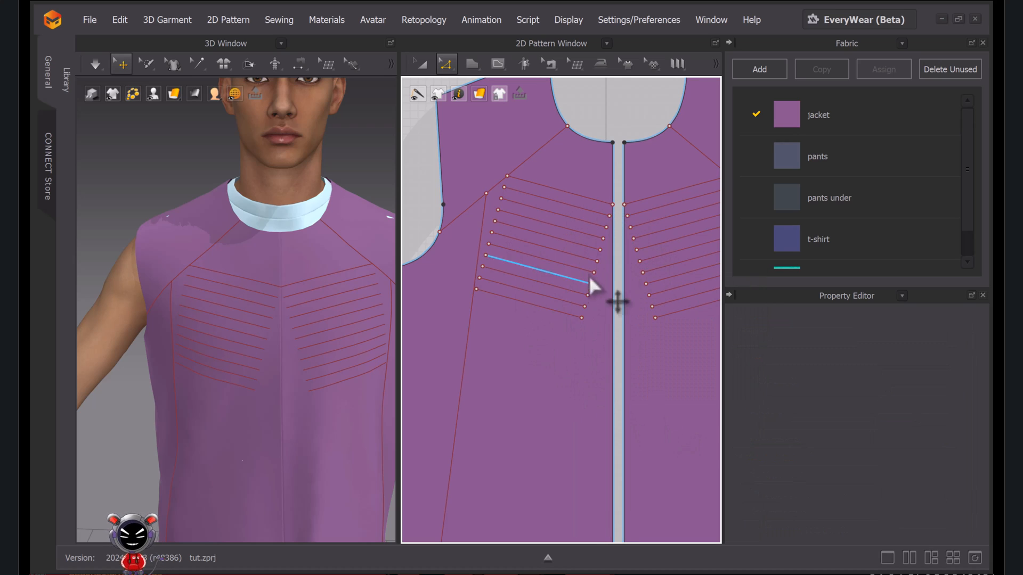
Extend the center-front ends of the offset lines to the panel edge using Extend/Trim to Pattern Outline
left_click(624, 225)
scroll(597, 258, "up", 3)
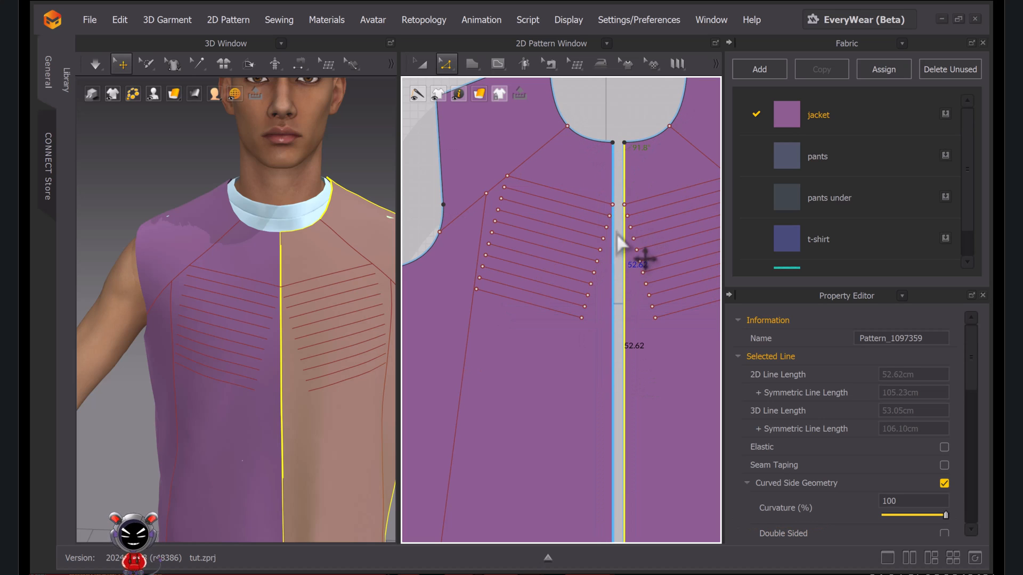
mouse_move(501, 97)
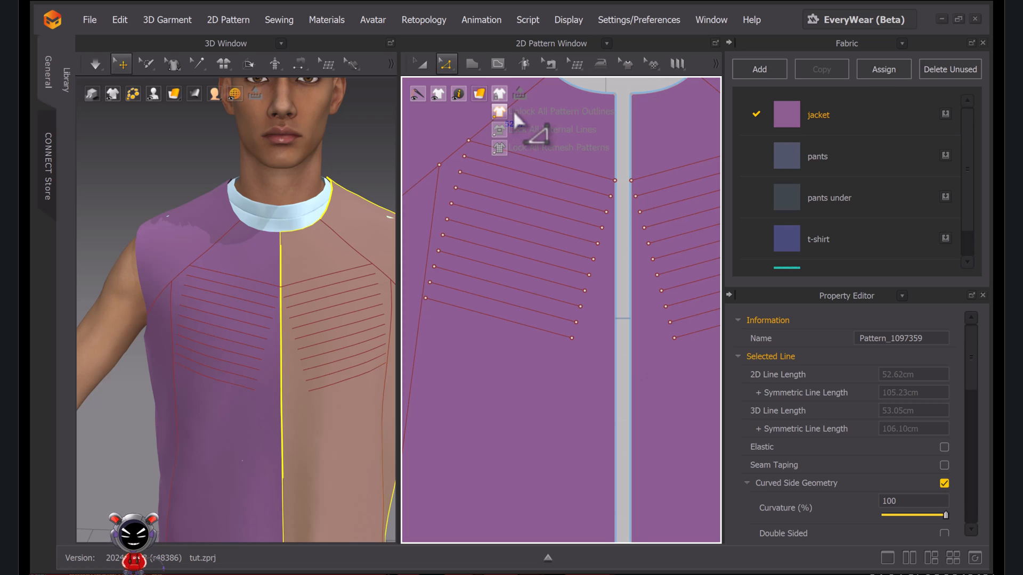
scroll(658, 175, "down", 3)
middle_click_drag(638, 182, 614, 140)
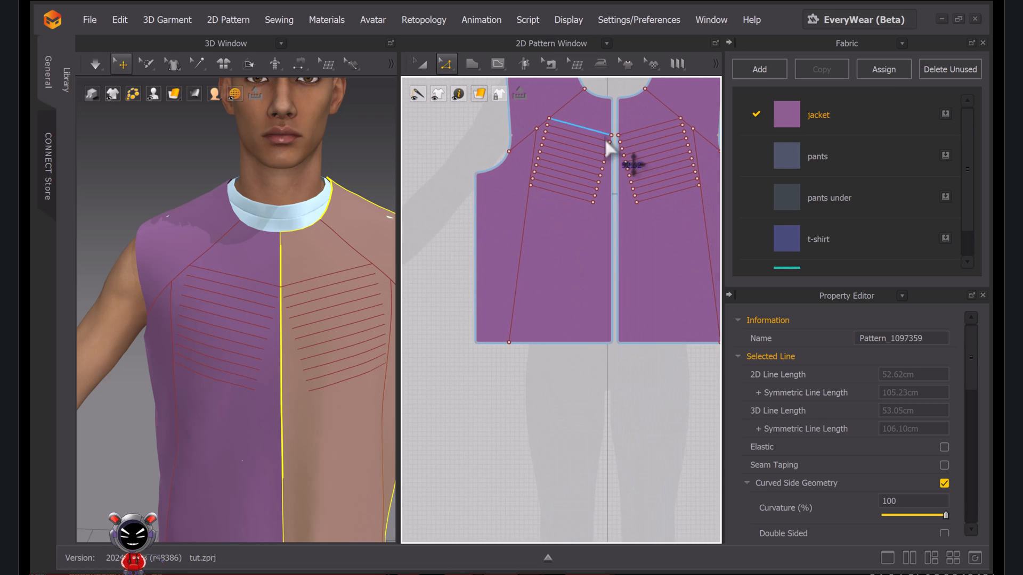
scroll(608, 138, "up", 3)
left_click_drag(617, 113, 583, 266)
right_click(579, 251)
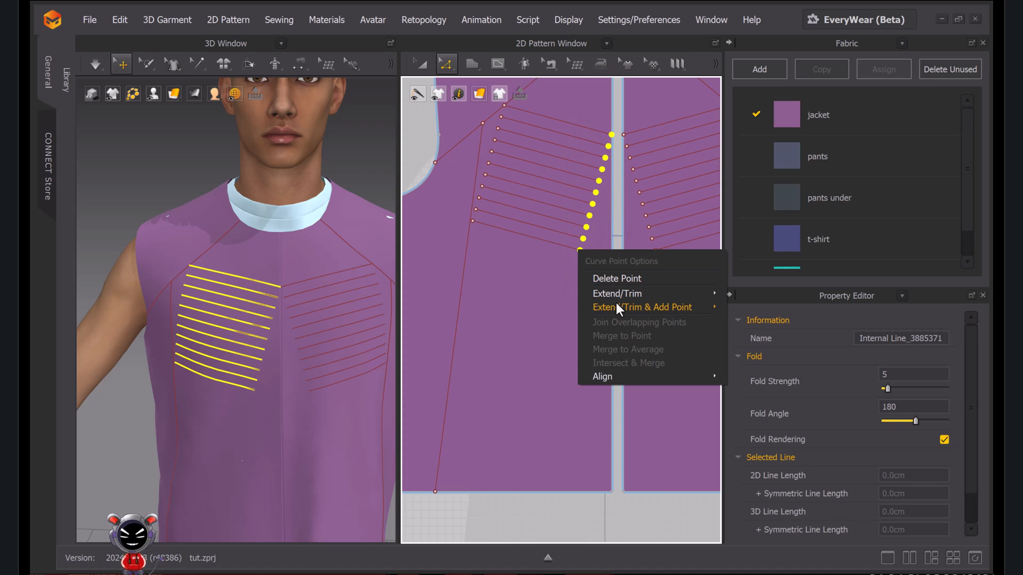
mouse_move(628, 295)
left_click(737, 293)
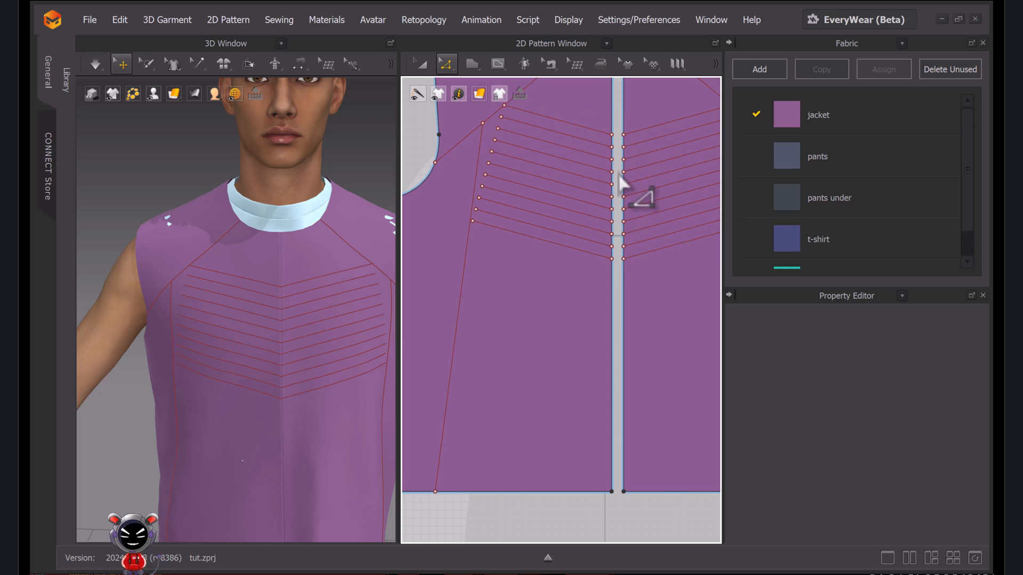
Extend the armhole-side ends of the ten offset lines to the neighboring style lines using Extend/Trim to Internal Line
middle_click_drag(552, 206, 613, 282)
scroll(581, 264, "up", 2)
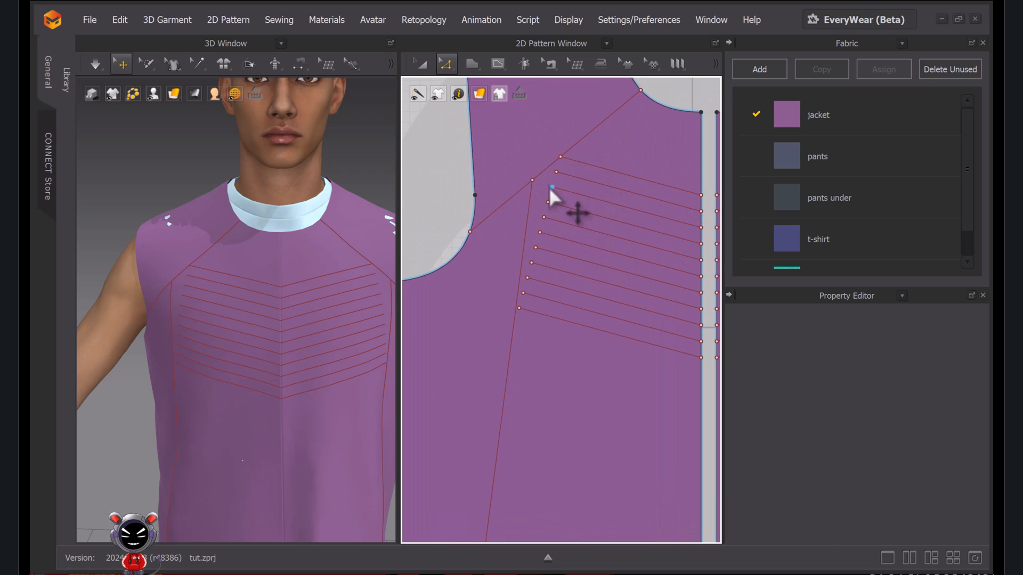
left_click_drag(568, 167, 514, 322)
left_click(532, 180, "shift")
right_click(557, 174)
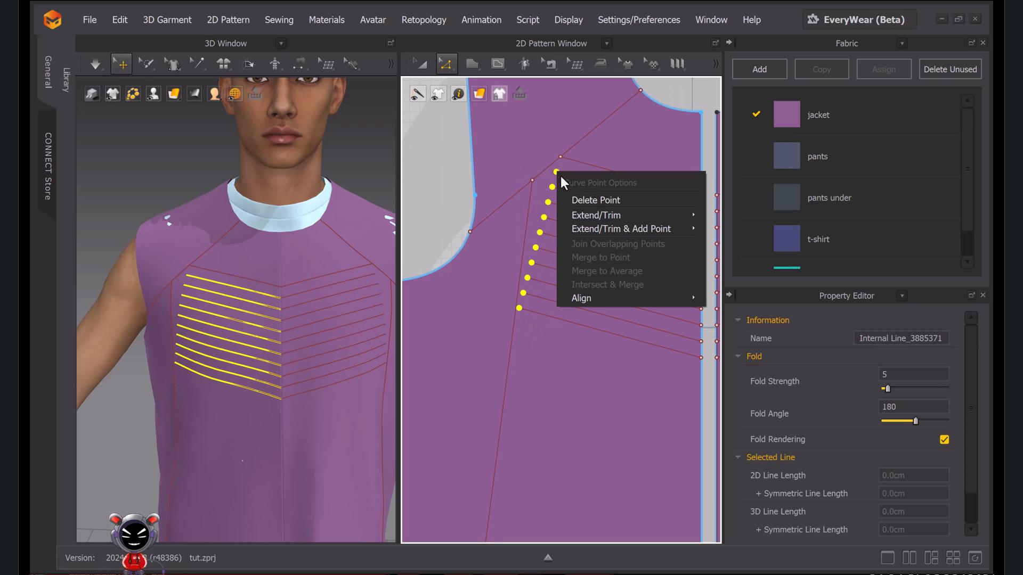
mouse_move(661, 218)
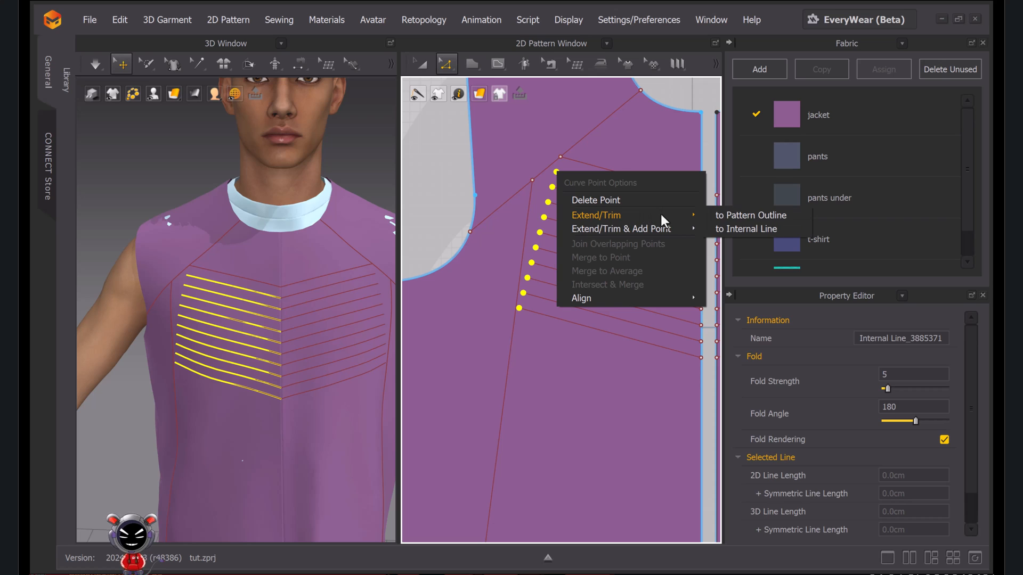
left_click(743, 228)
Simulate the garment on the avatar with the extended chest lines
scroll(613, 245, "down", 5)
middle_click_drag(612, 245, 572, 167)
scroll(603, 261, "up", 4)
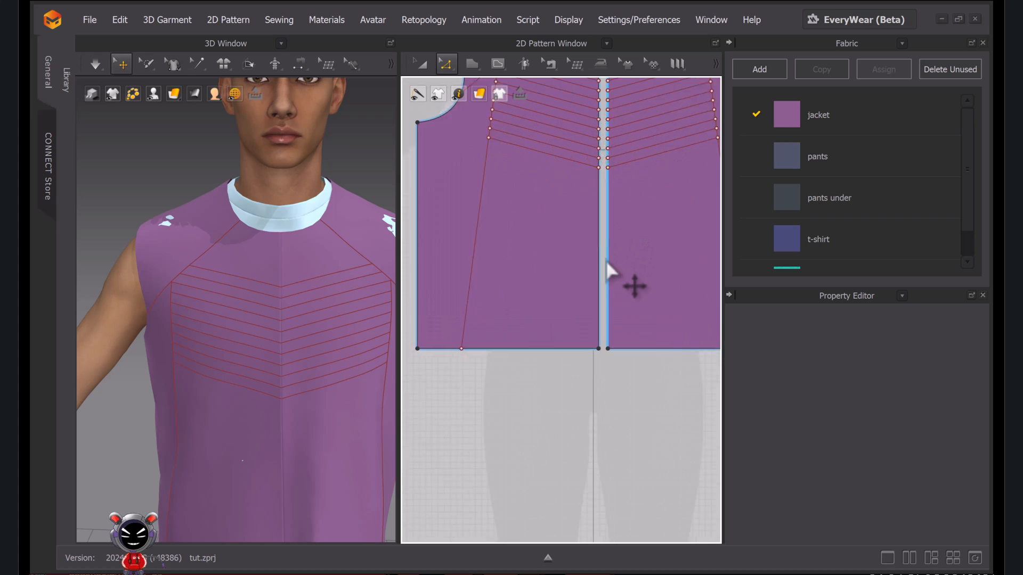
scroll(570, 244, "down", 6)
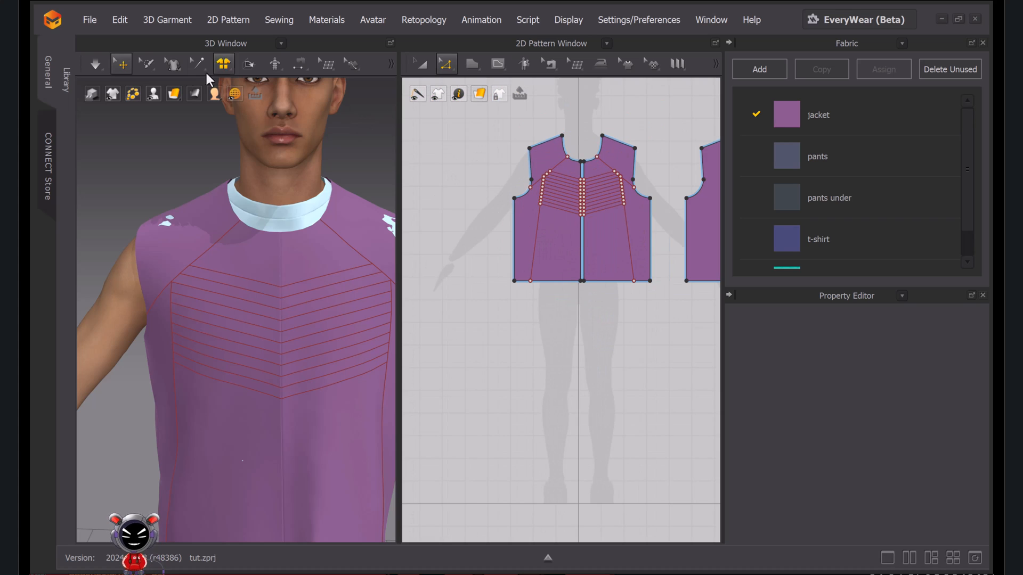
left_click(98, 68)
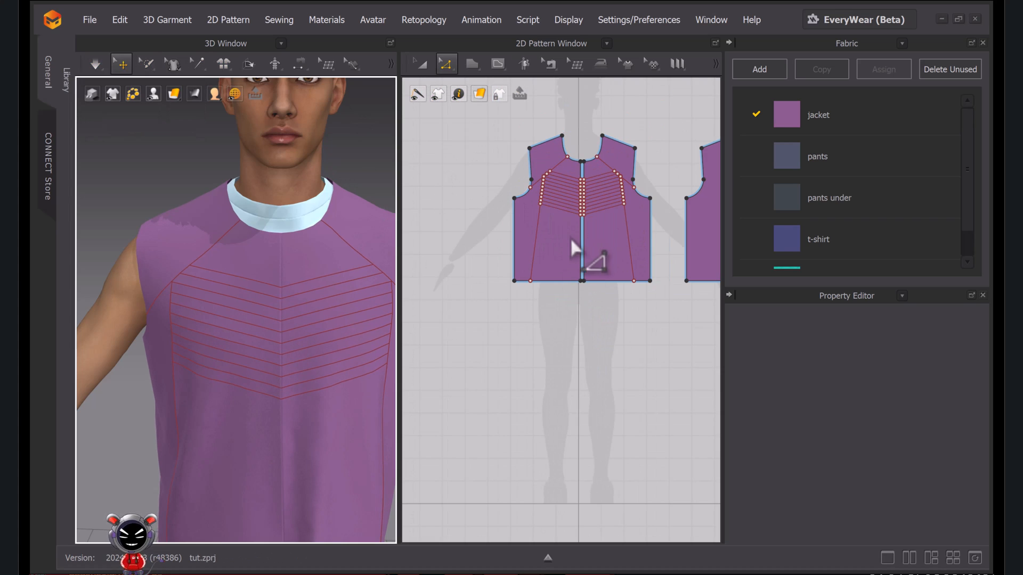
Draw an internal rectangle about 18.8 cm tall on the lower front panel, between the slanted line and the center front
scroll(566, 235, "up", 5)
mouse_move(472, 65)
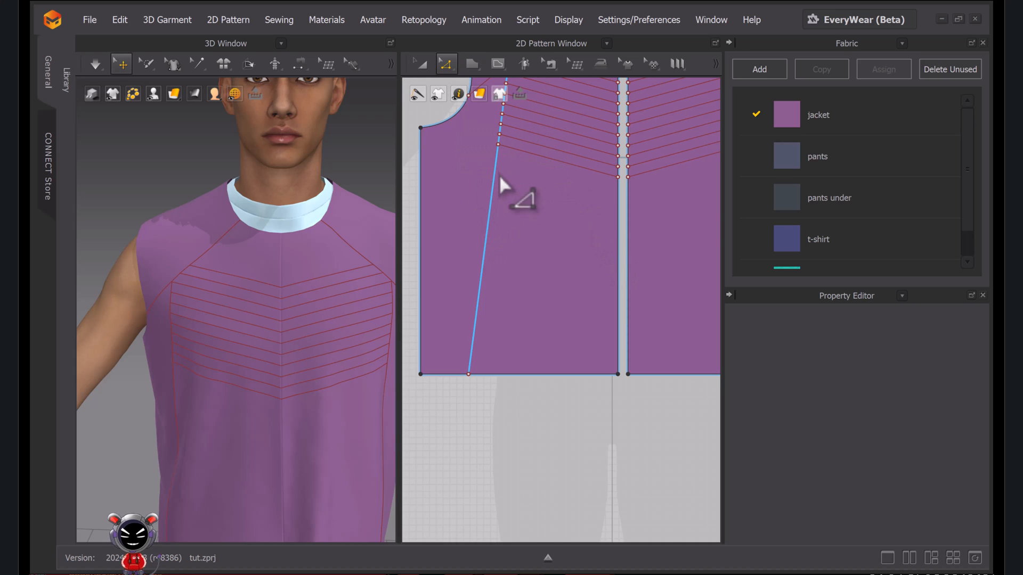
left_click(482, 272)
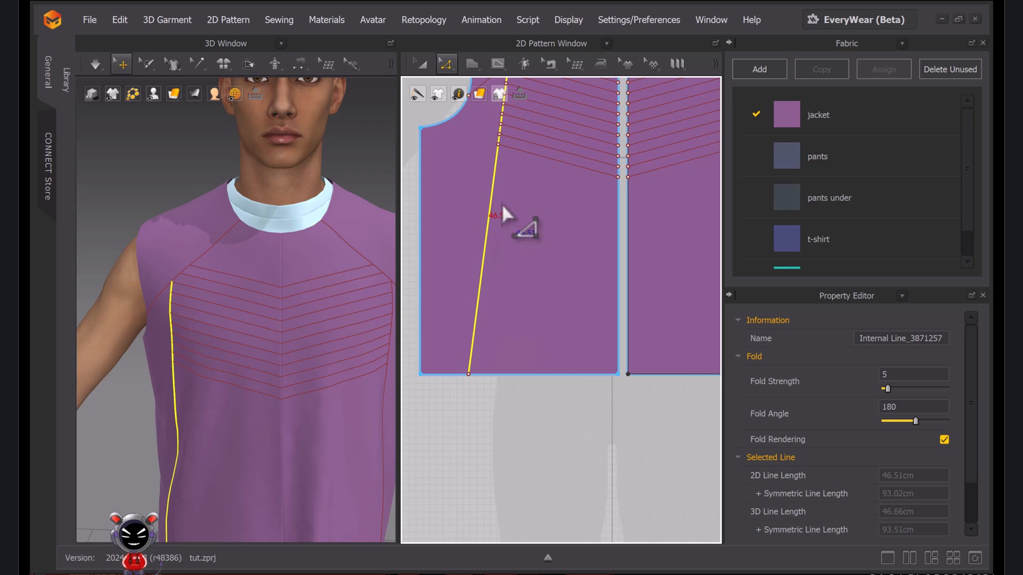
left_click(474, 63)
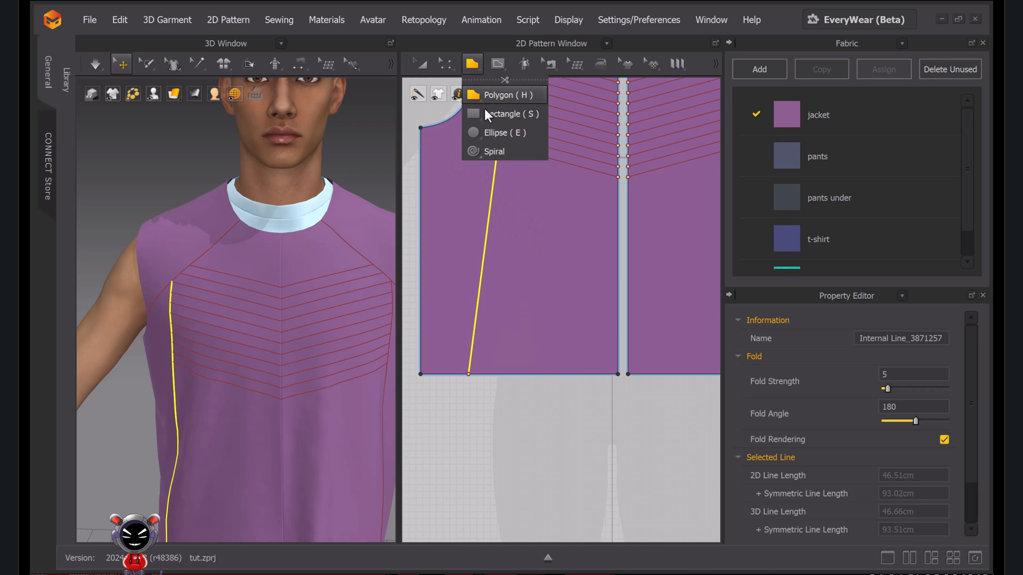
left_click(497, 64)
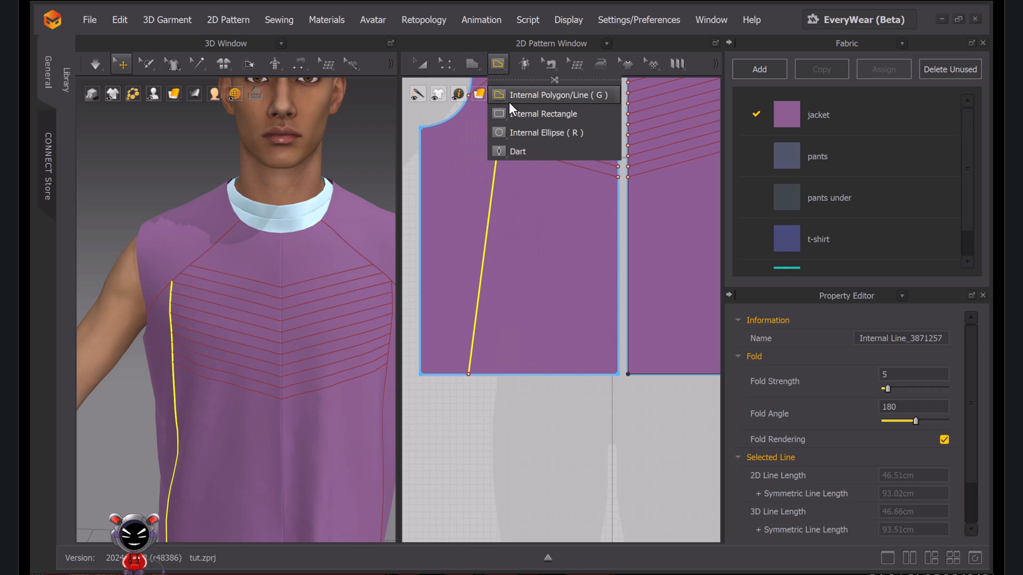
left_click(498, 111)
left_click_drag(501, 198, 566, 326)
Rotate the internal rectangle parallel to the slanted line and position it just beside that line with Transform Pattern
left_click(420, 64)
left_click_drag(534, 176, 550, 168)
scroll(547, 197, "up", 4)
middle_click_drag(547, 197, 599, 169)
left_click_drag(579, 135, 575, 135)
left_click_drag(602, 184, 574, 185)
left_click_drag(556, 137, 549, 138)
scroll(575, 164, "down", 3)
middle_click_drag(604, 222, 577, 223)
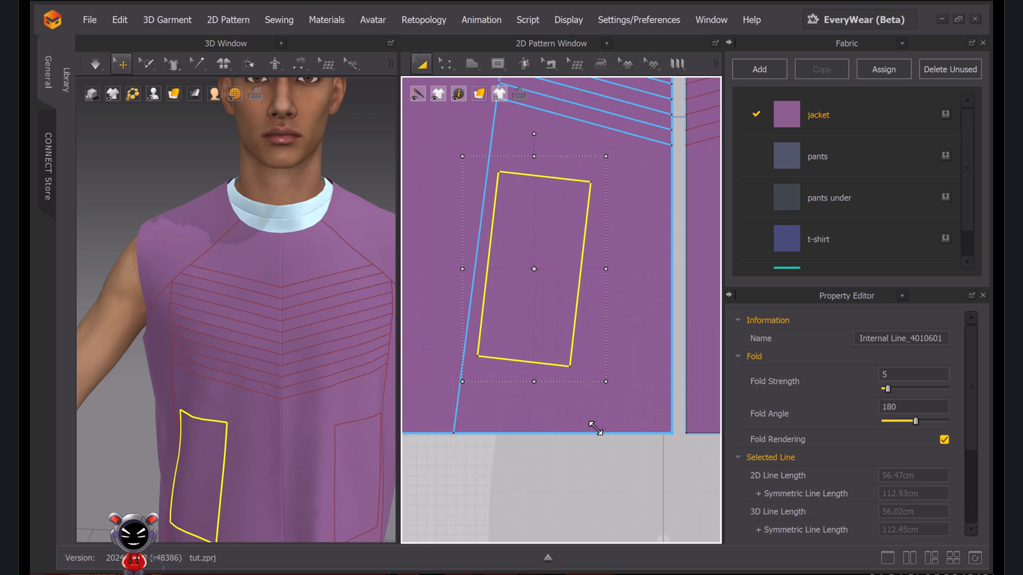
Examine the length of the rectangle's edge facing the center front and the pocket outline's placement on the avatar
key("z")
left_click(576, 307)
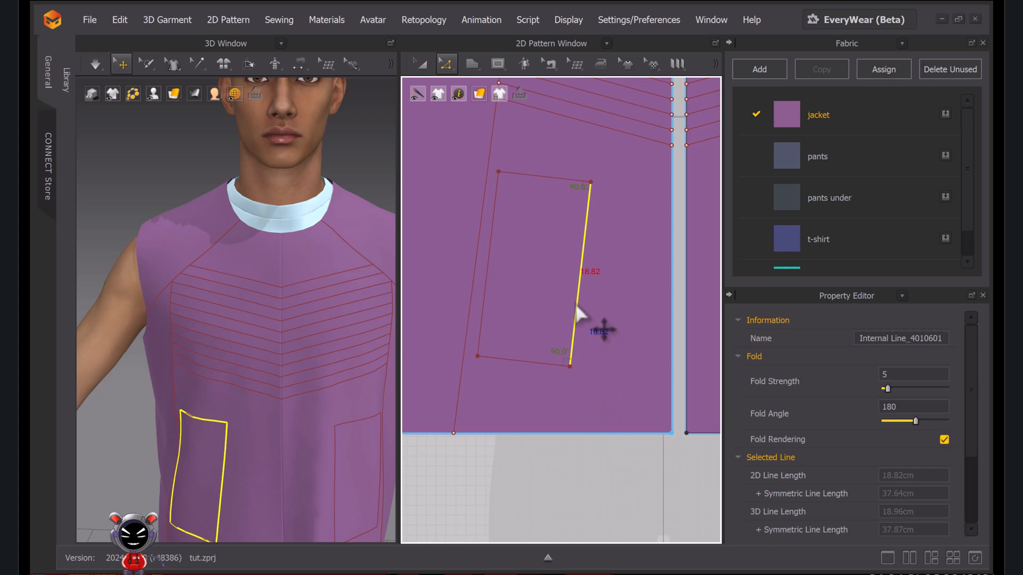
right_click(576, 307)
middle_click_drag(432, 435, 431, 337)
scroll(303, 392, "down", 3)
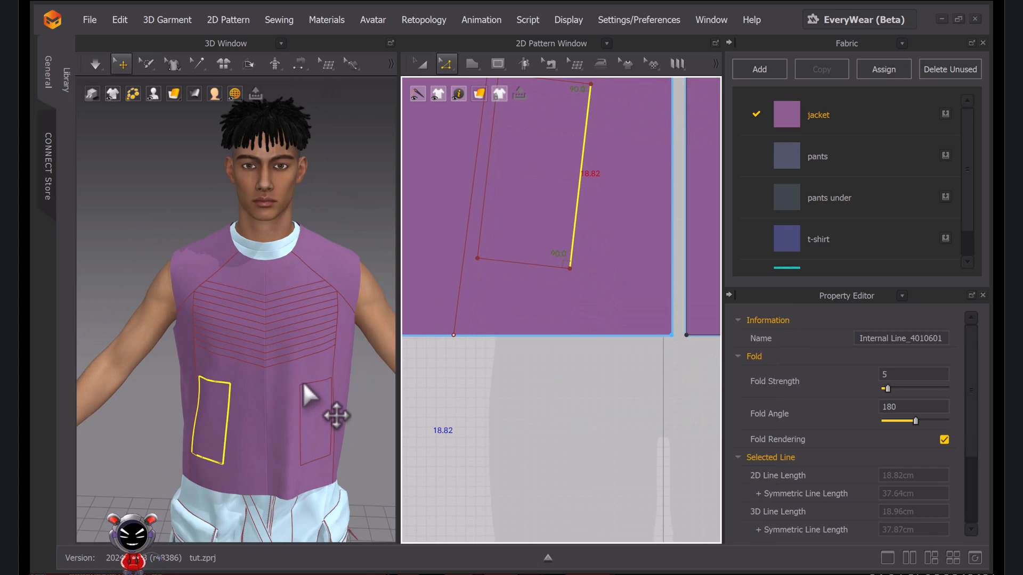
middle_click_drag(304, 393, 311, 257)
middle_click_drag(358, 297, 339, 373)
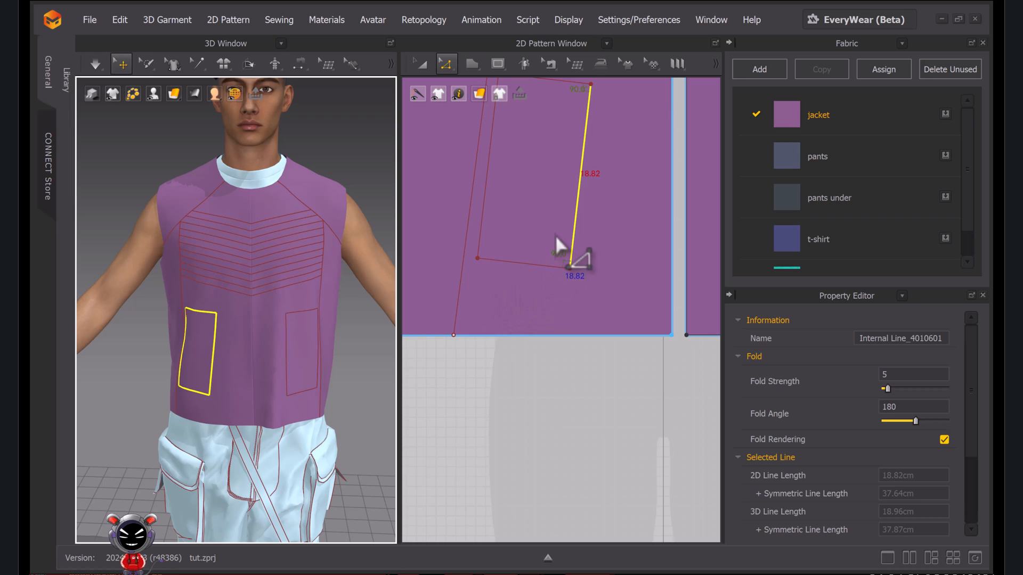
scroll(555, 251, "down", 5)
scroll(551, 280, "up", 2)
middle_click_drag(552, 280, 542, 359)
left_click(571, 434)
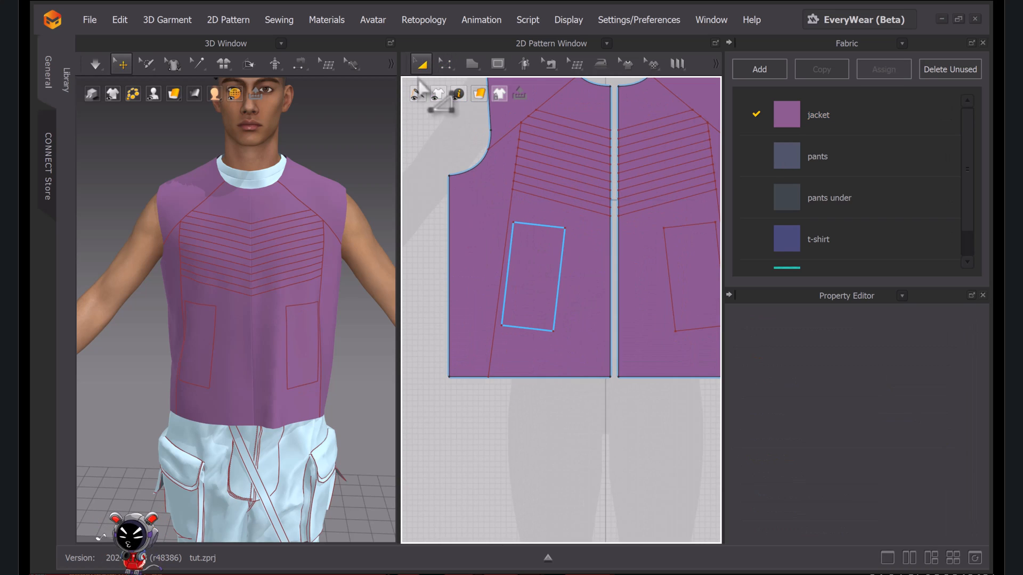
Enlarge the pocket rectangle to about 10.7 by 21.3 cm and move it slightly toward the center front
key("a")
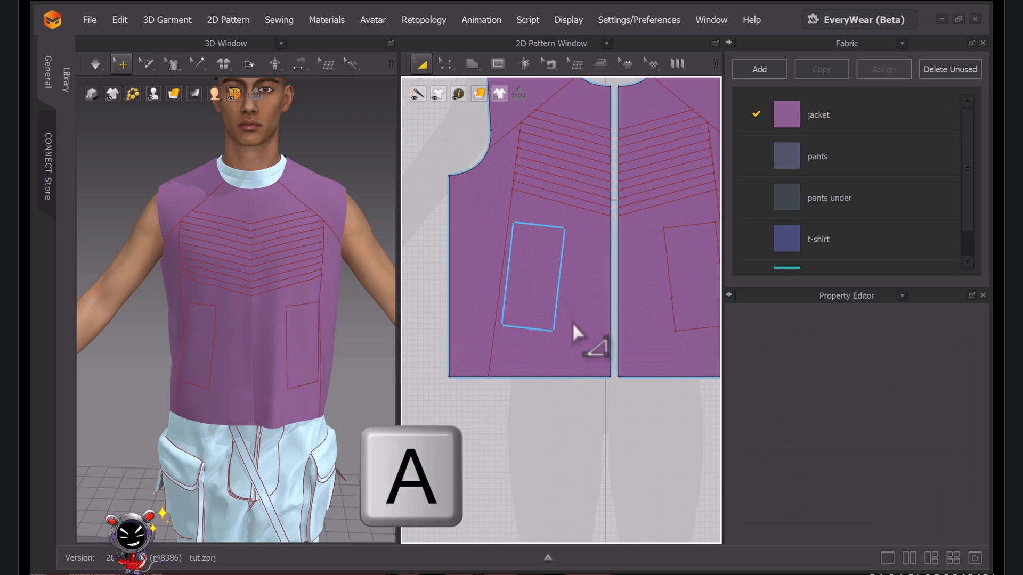
left_click(555, 326)
left_click_drag(579, 347, 593, 365)
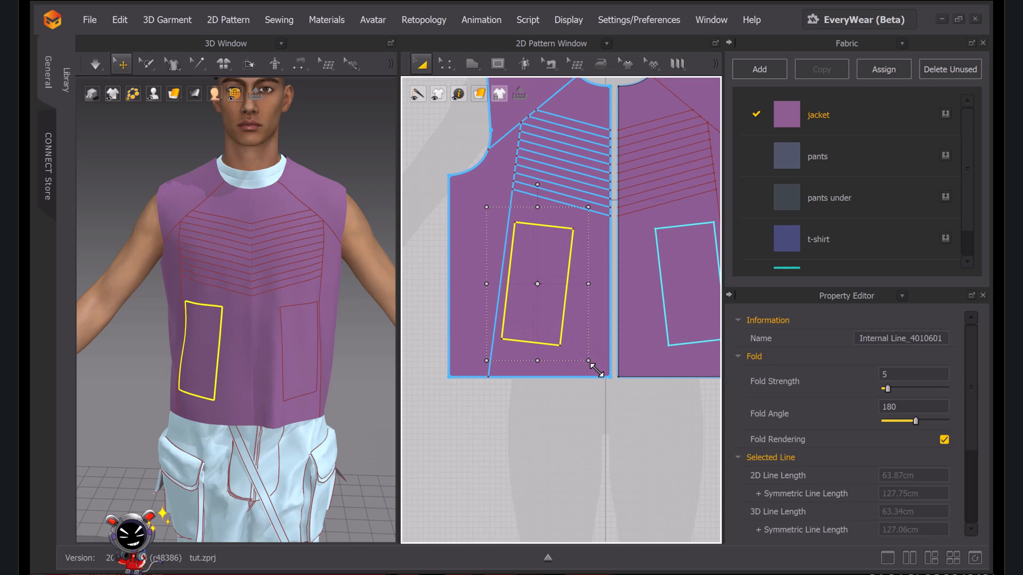
left_click_drag(565, 317, 575, 315)
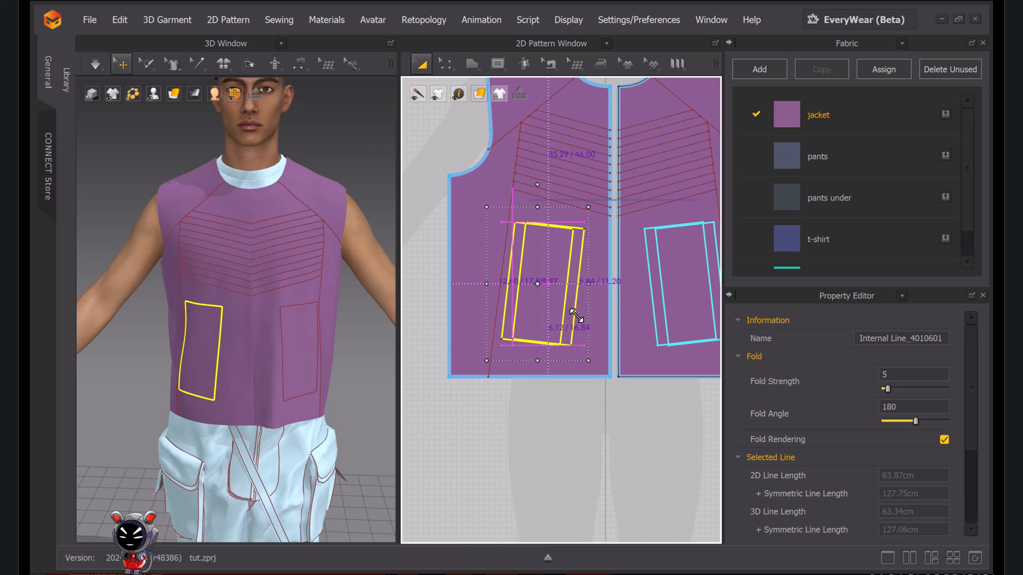
left_click_drag(581, 406, 582, 410)
mouse_move(574, 311)
left_mouse_down()
mouse_move(574, 329)
mouse_move(576, 319)
left_mouse_up()
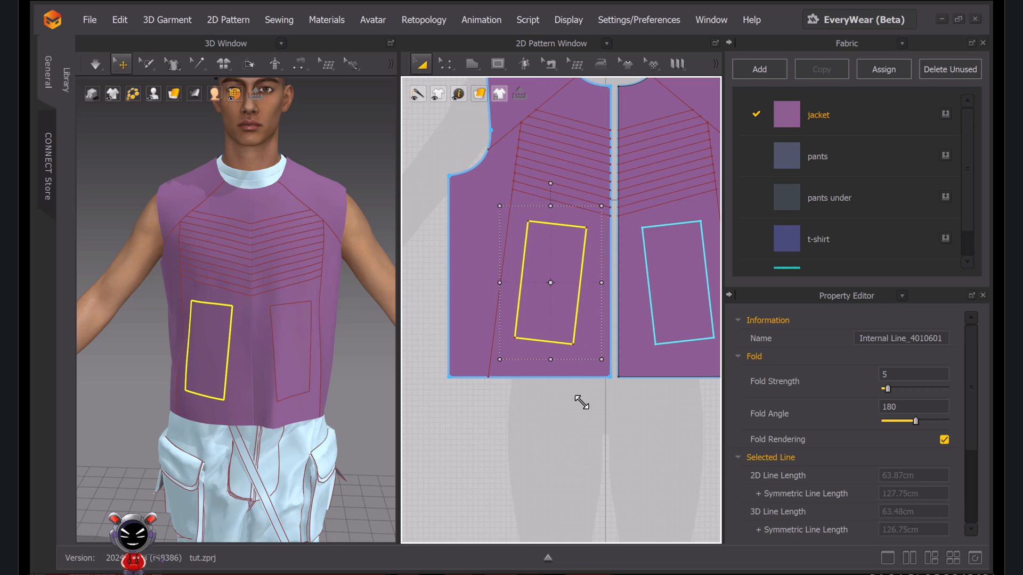
left_click(580, 402)
Change the length of the pocket outline's edge facing the center front to 15 cm, with direction Both
key("z")
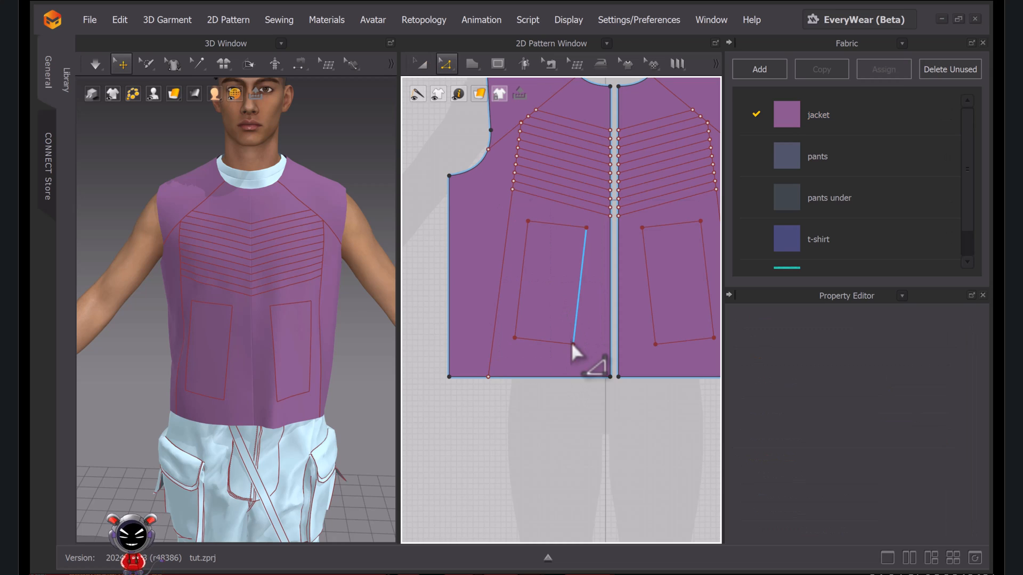
scroll(573, 342, "up", 4)
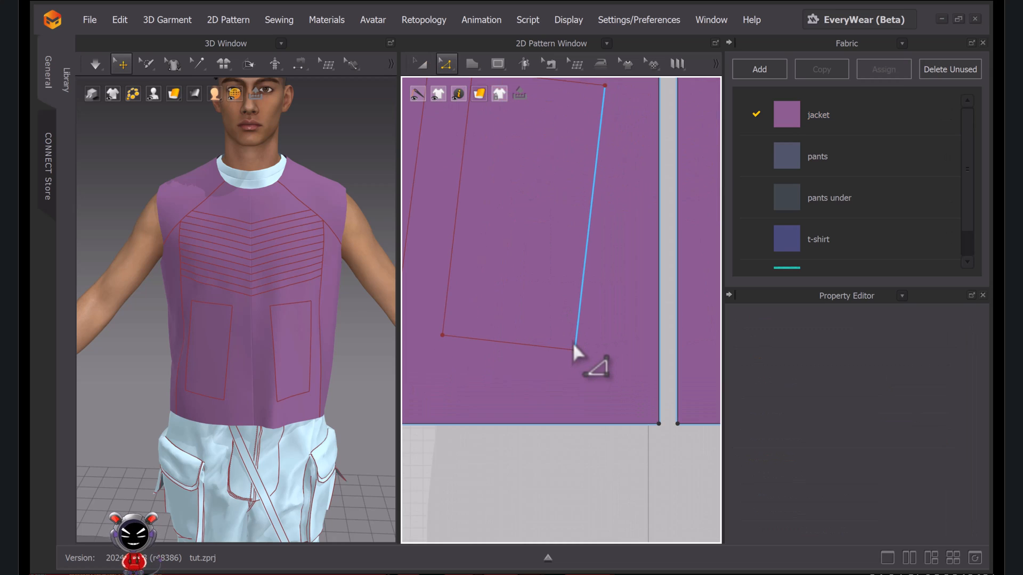
left_click(579, 304)
right_click(578, 305)
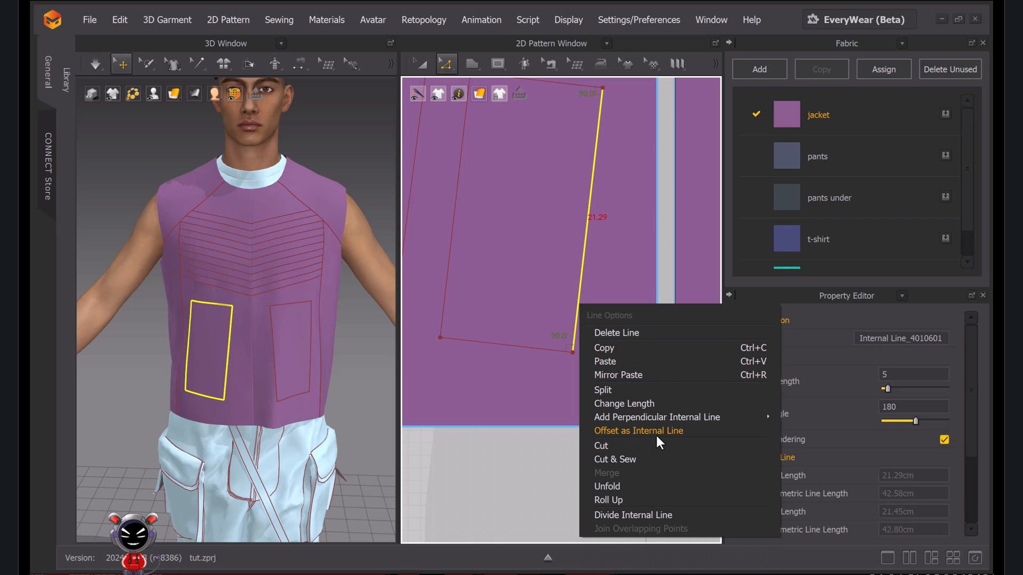
left_click(641, 405)
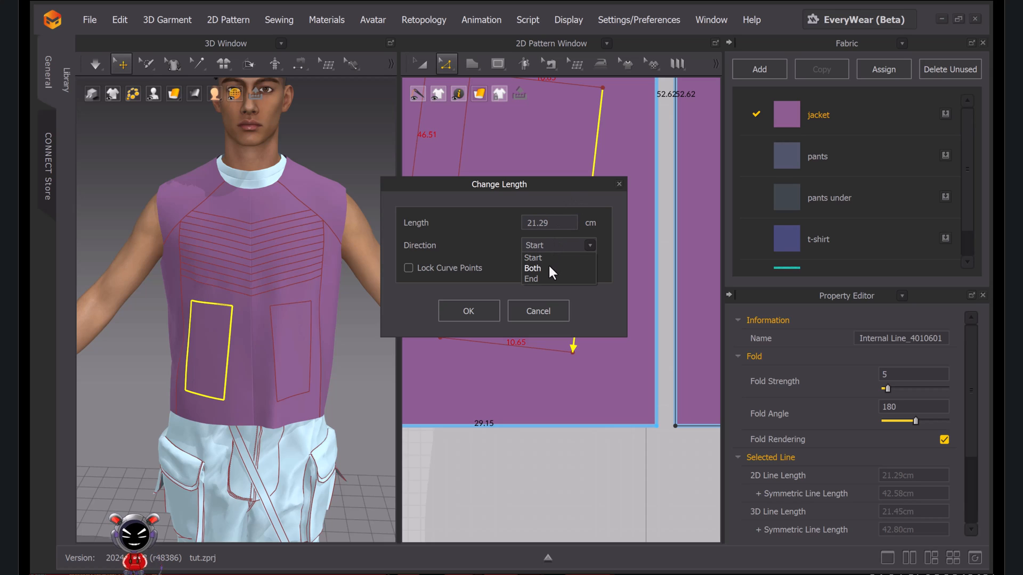
left_click_drag(567, 192, 572, 401)
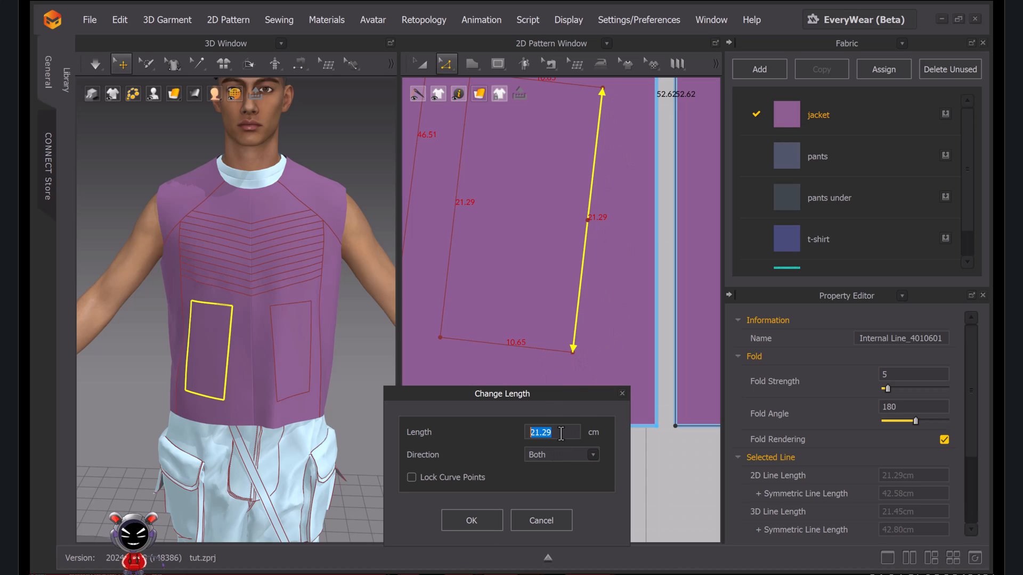
type("15")
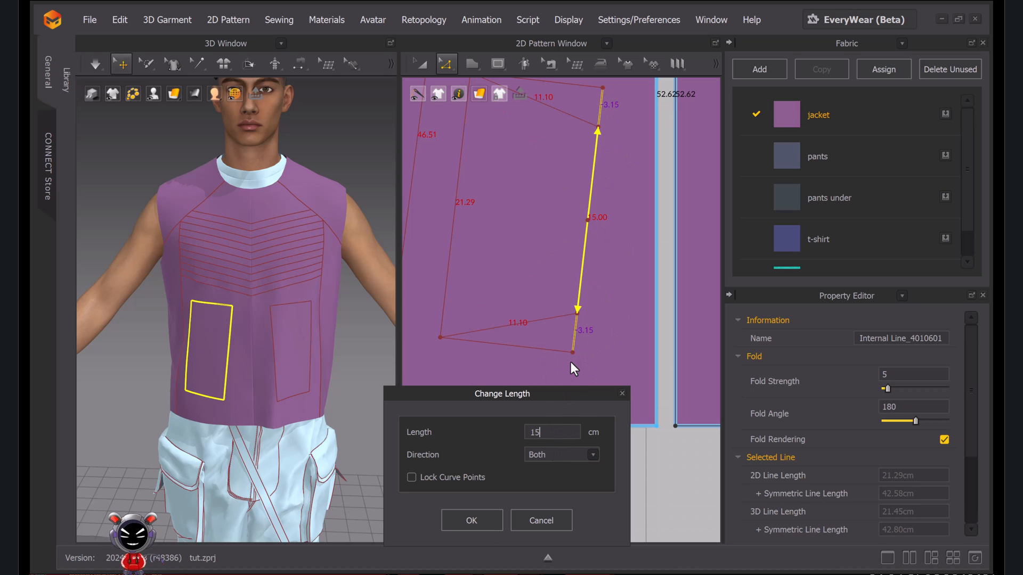
left_click(494, 510)
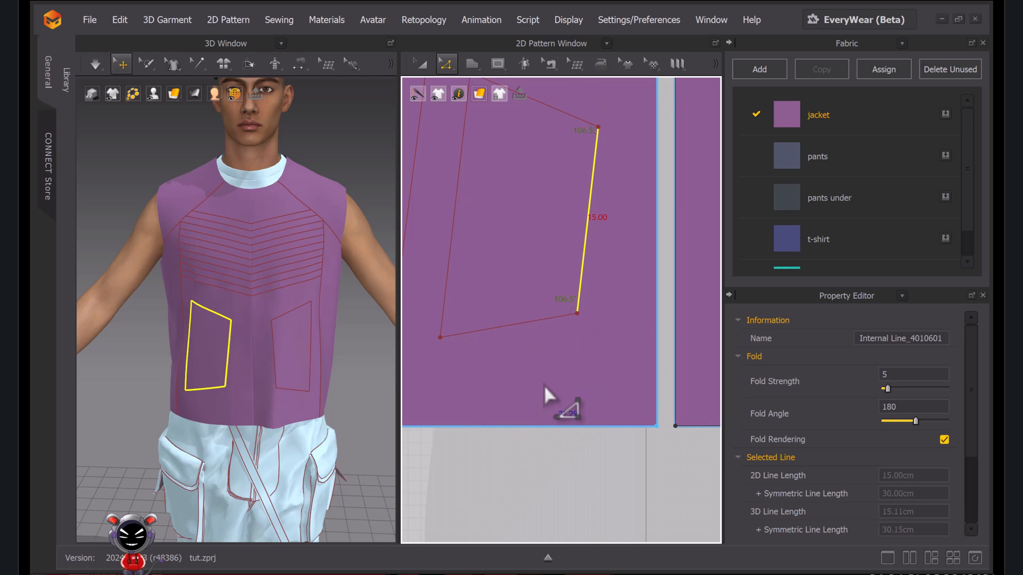
left_click(563, 431)
Examine the tapered pocket outlines and the arrangement of the front and back panels in the pattern layout
scroll(563, 431, "down", 3)
middle_click_drag(563, 430, 553, 425)
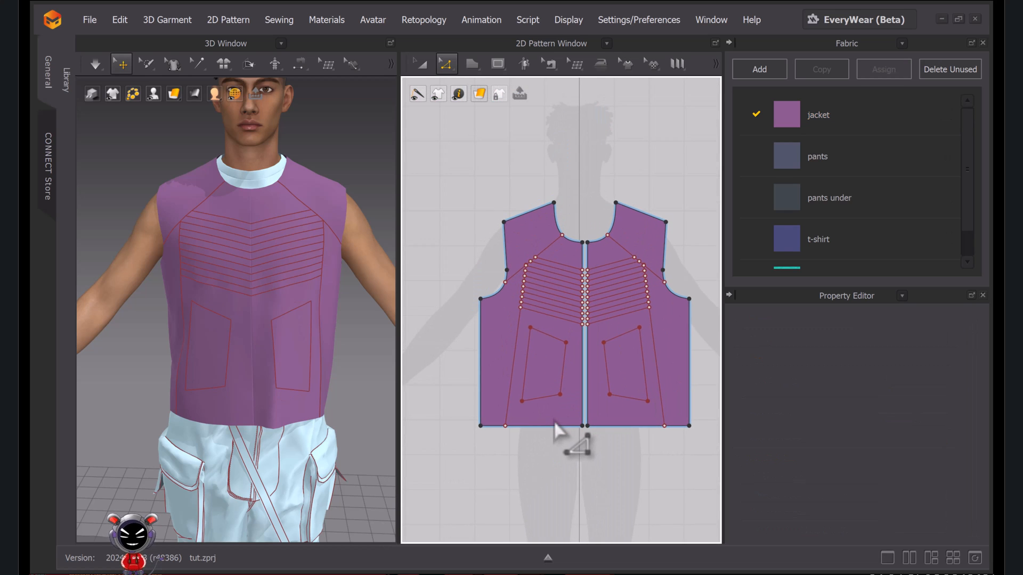
scroll(544, 340, "down", 3)
middle_click_drag(544, 339, 521, 279)
key("a")
scroll(532, 312, "up", 4)
middle_click_drag(544, 330, 550, 349)
scroll(551, 348, "down", 2)
middle_click_drag(480, 349, 406, 342)
left_click(503, 282)
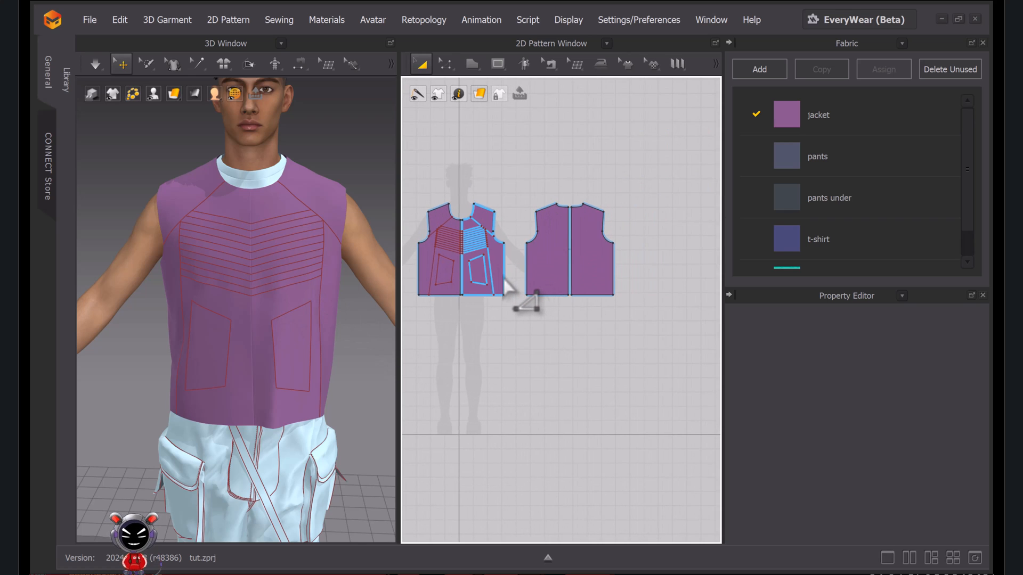
scroll(505, 285, "up", 8)
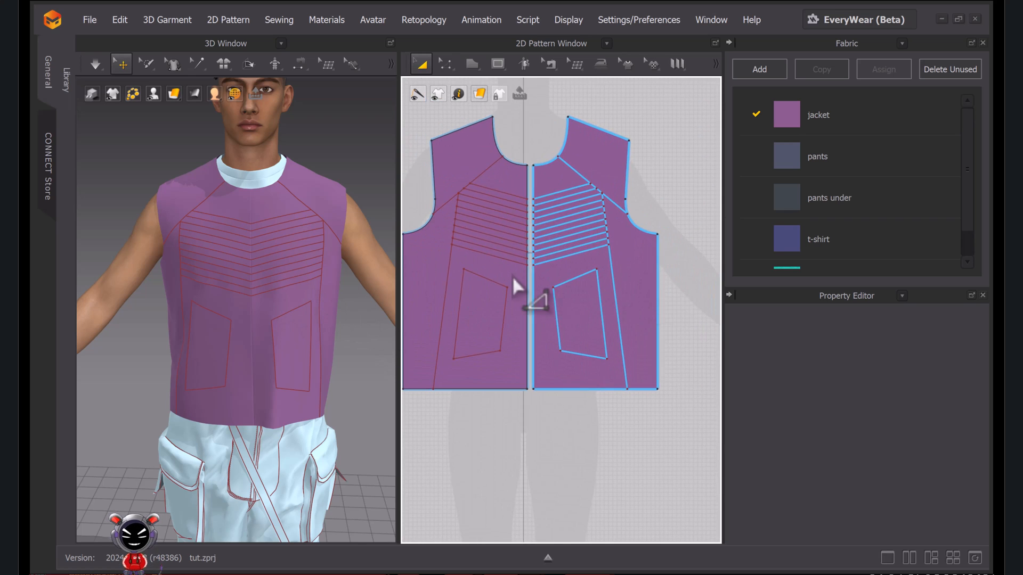
scroll(597, 410, "down", 7)
key("z")
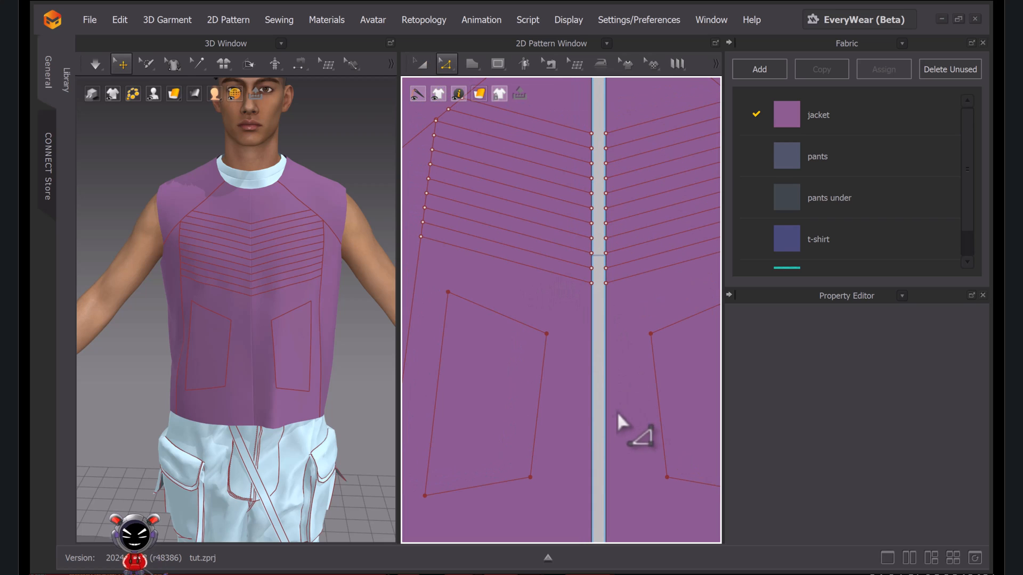
Move the front panels apart to leave a wider gap between their center front edges
left_click(554, 379)
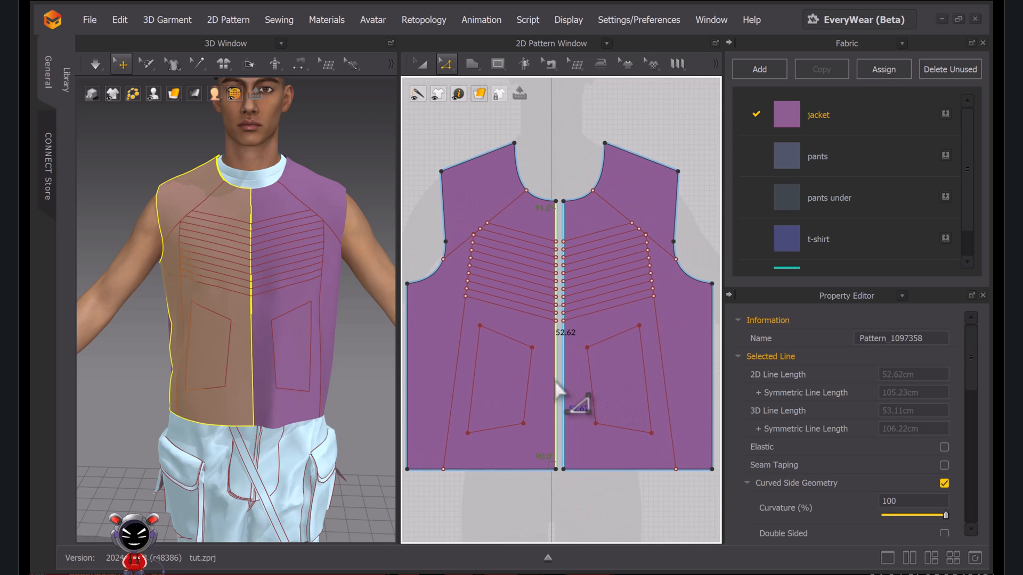
scroll(554, 380, "down", 3)
scroll(552, 380, "up", 4)
middle_click_drag(530, 235, 539, 227)
left_click(423, 66)
scroll(469, 154, "down", 3)
scroll(543, 396, "down", 3)
scroll(505, 343, "up", 4)
left_click_drag(539, 347, 510, 347)
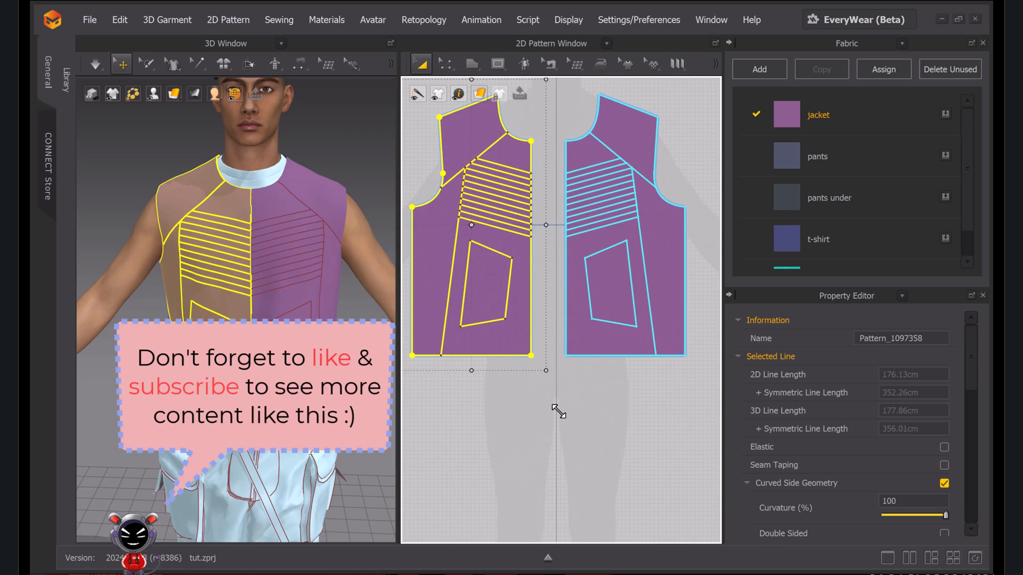
left_click(554, 411)
Offset the center front edge inward as one internal line at 1.50 cm, extended to the pattern outline
scroll(519, 171, "up", 3)
key("z")
left_click(554, 368)
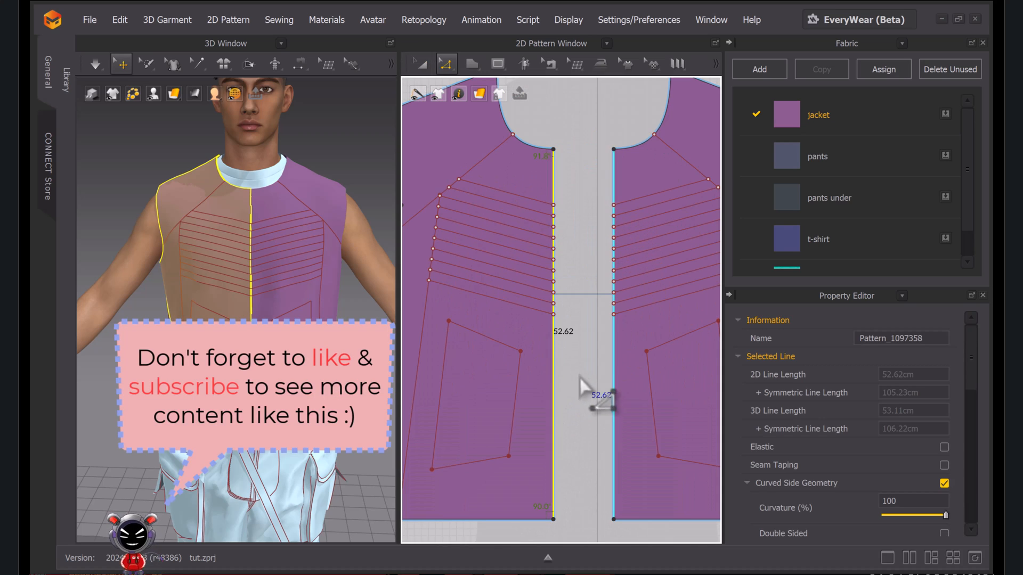
right_click(555, 396)
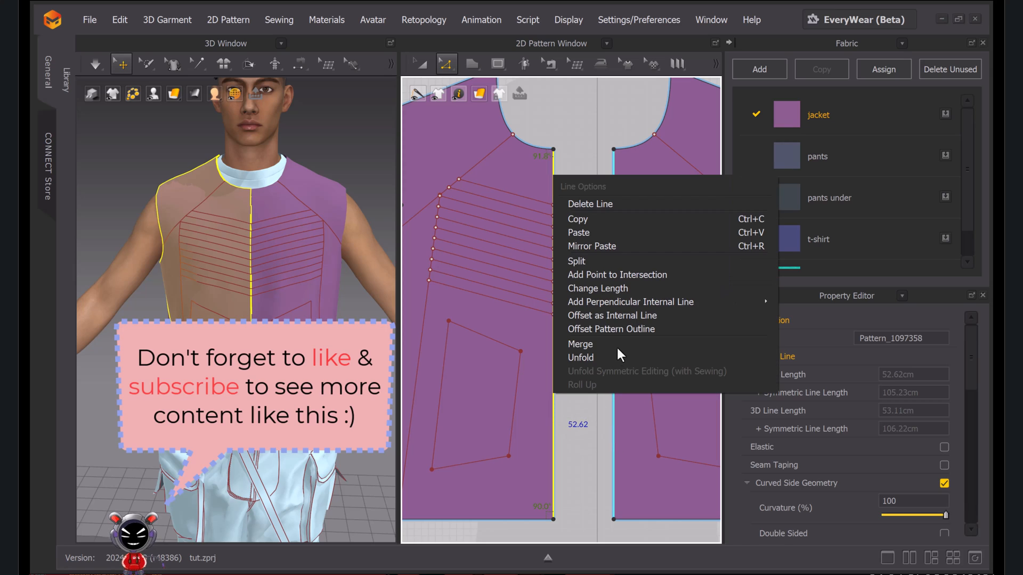
left_click(625, 318)
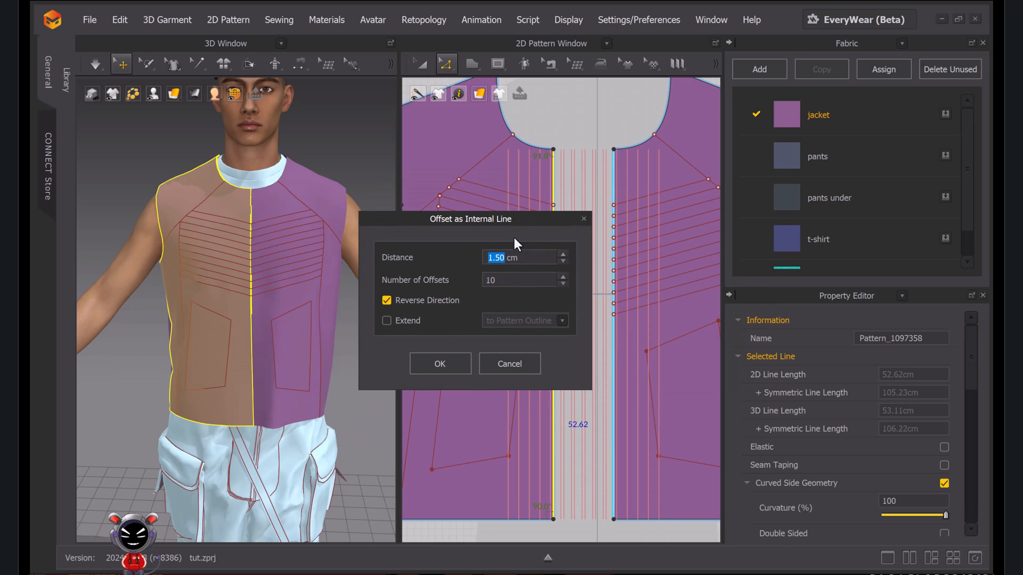
type("1")
left_click_drag(527, 223, 556, 354)
left_click(416, 432)
left_click(418, 453)
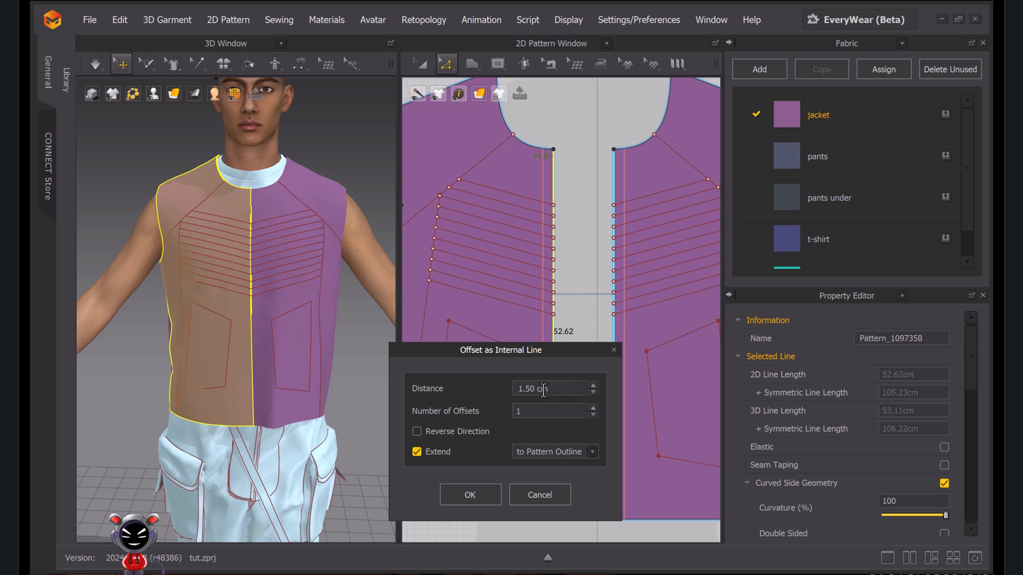
left_click(470, 495)
Trim the center-front ends of all the chest lines back to the offset internal line
left_click_drag(559, 190, 552, 324)
right_click(554, 320)
mouse_move(609, 360)
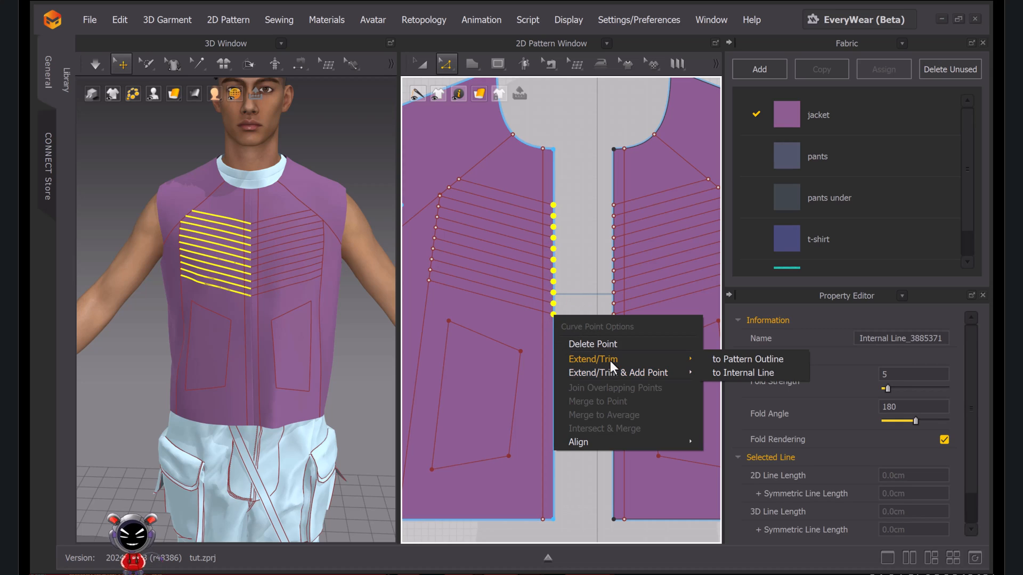
left_click(738, 360)
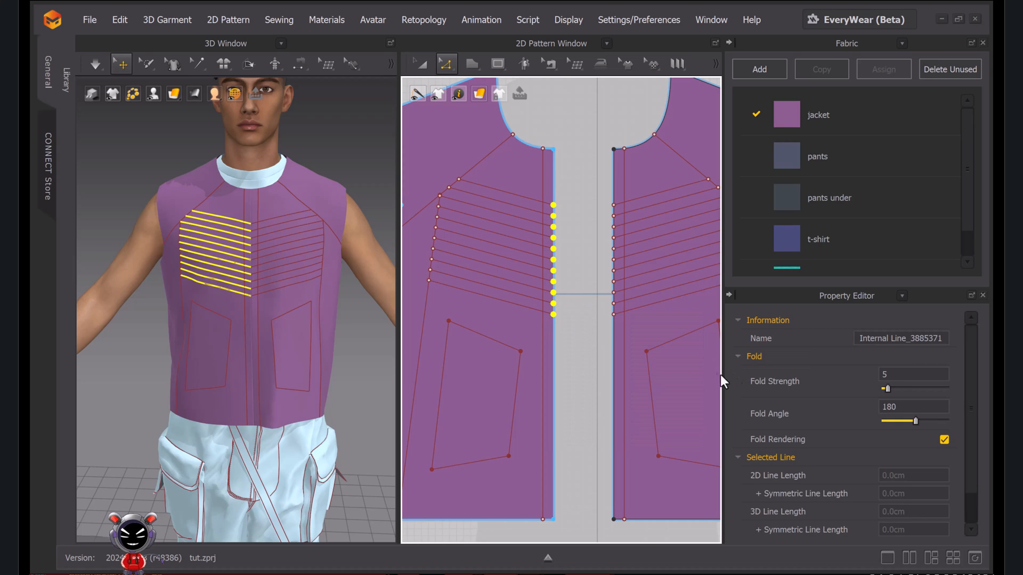
scroll(584, 302, "down", 5)
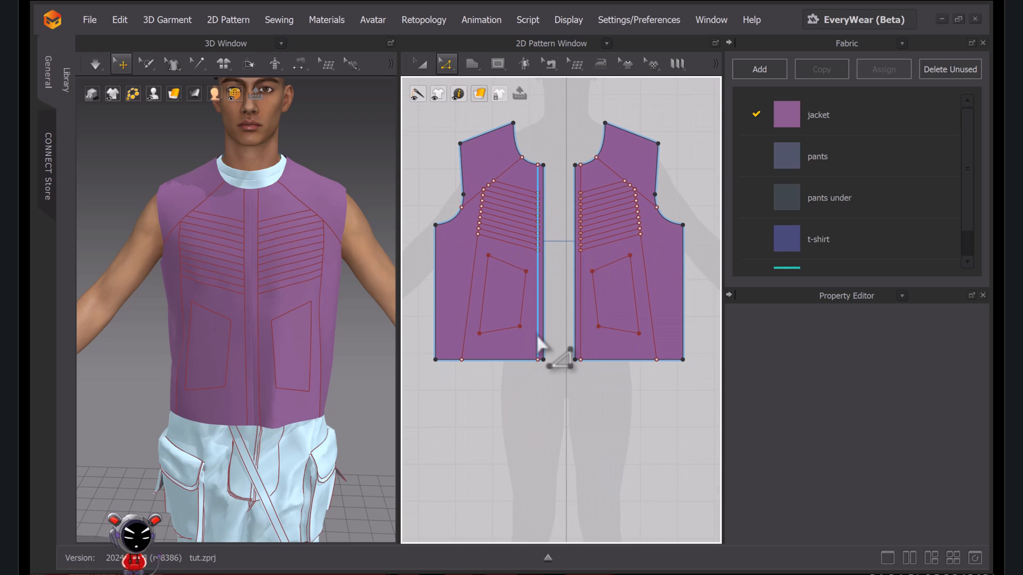
Cut and sew the front panel along the offset internal line beside the center front
scroll(596, 370, "down", 4)
middle_click_drag(596, 371, 590, 351)
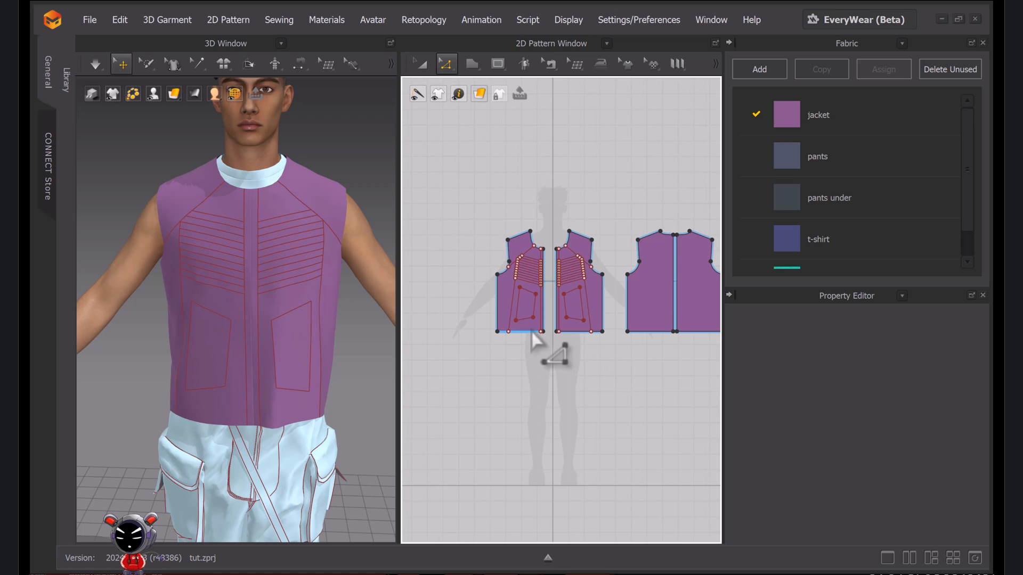
scroll(535, 339, "up", 5)
left_click(562, 314)
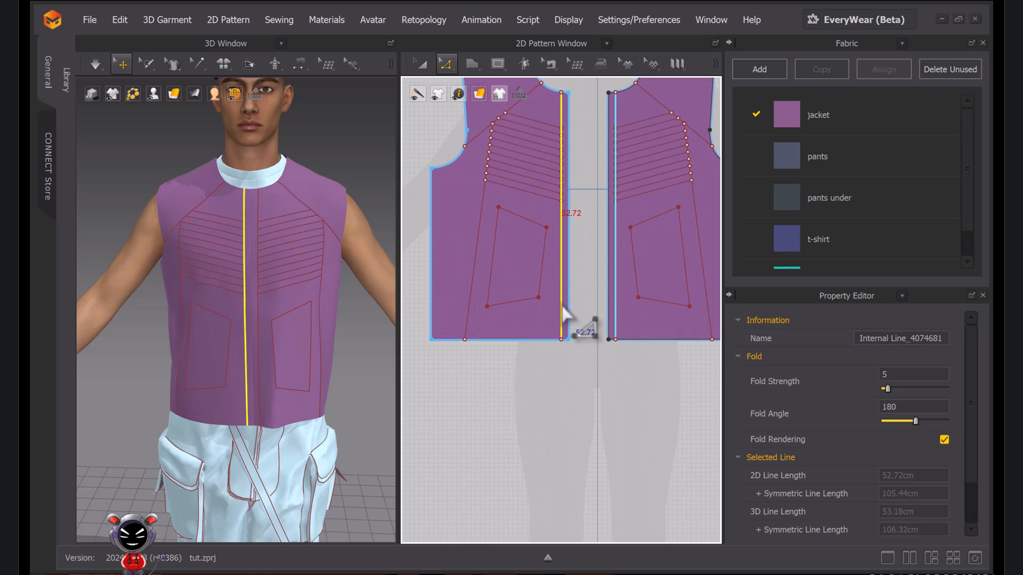
right_click(567, 315)
left_click(615, 472)
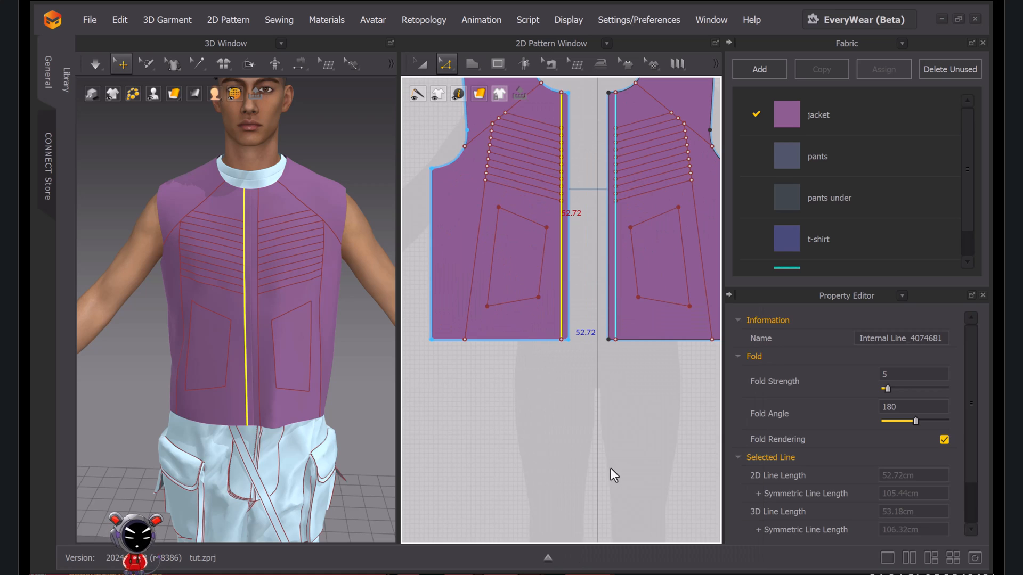
Examine the separated center-front placket strip in 2D and 3D, checking its options and the additional 2D tools for seam taping
left_click(421, 64)
scroll(554, 118, "up", 5)
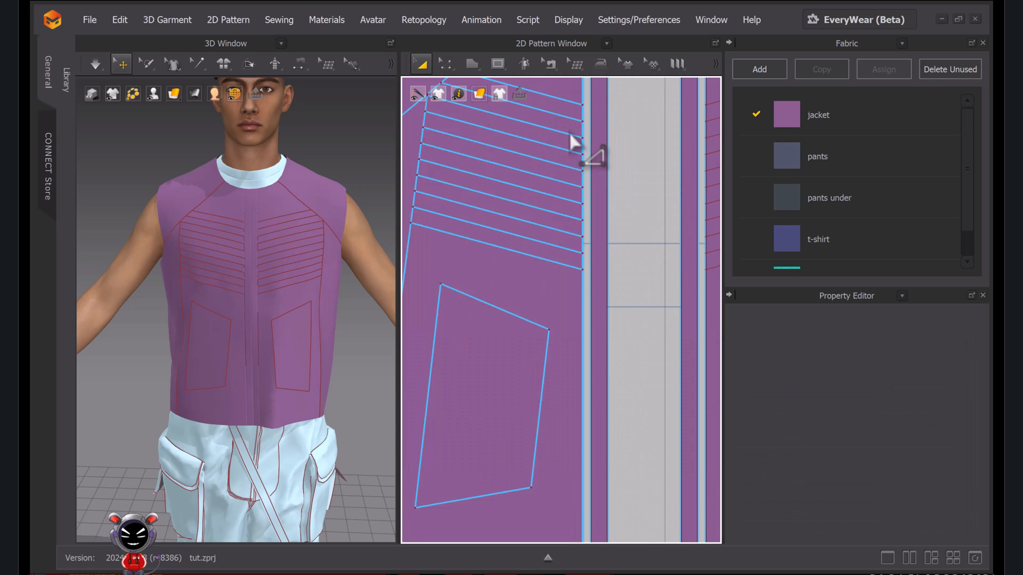
middle_click_drag(565, 130, 586, 246)
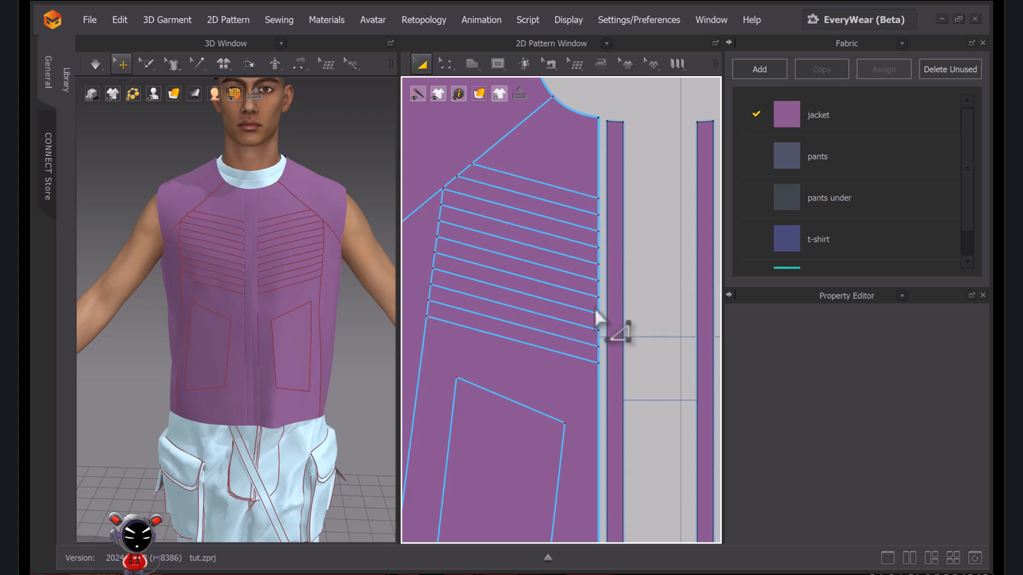
scroll(224, 230, "up", 6)
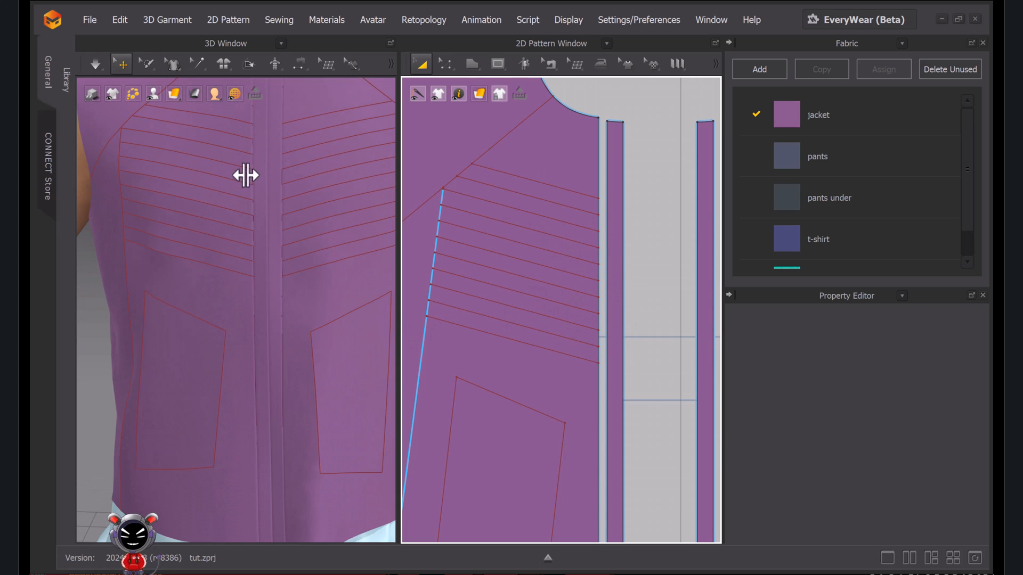
scroll(258, 245, "down", 4)
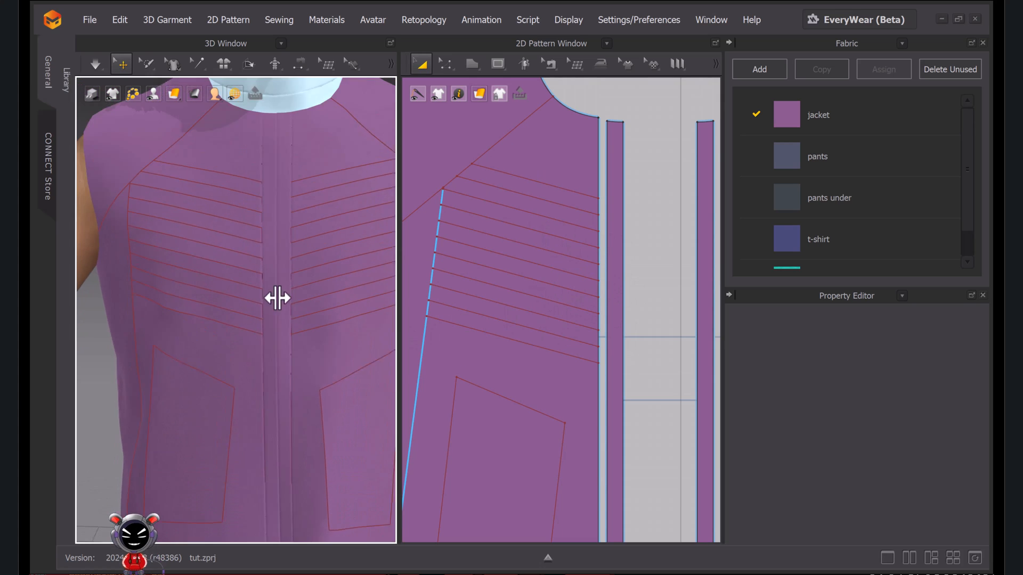
left_click(278, 261)
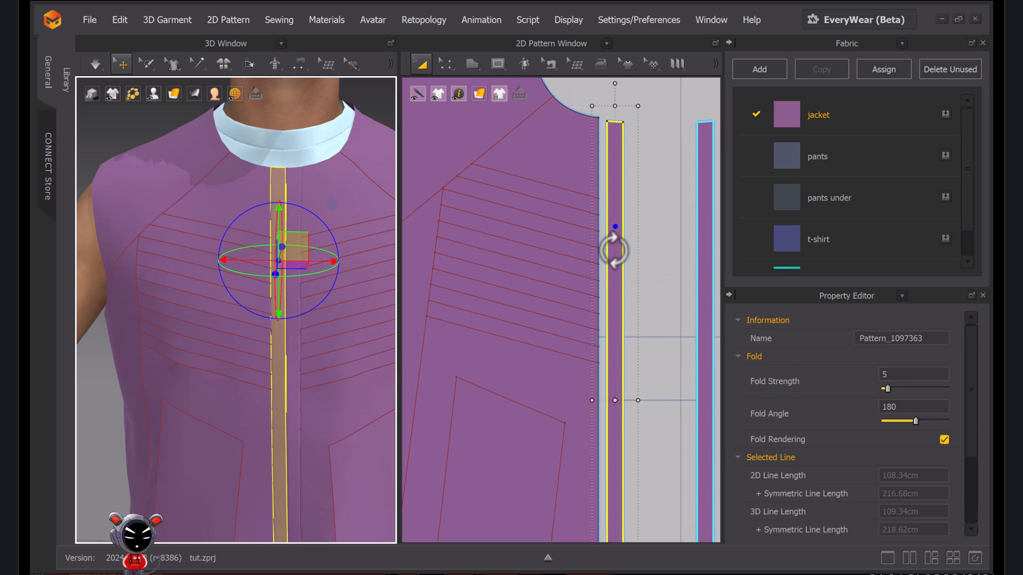
left_click(614, 251)
right_click(614, 208)
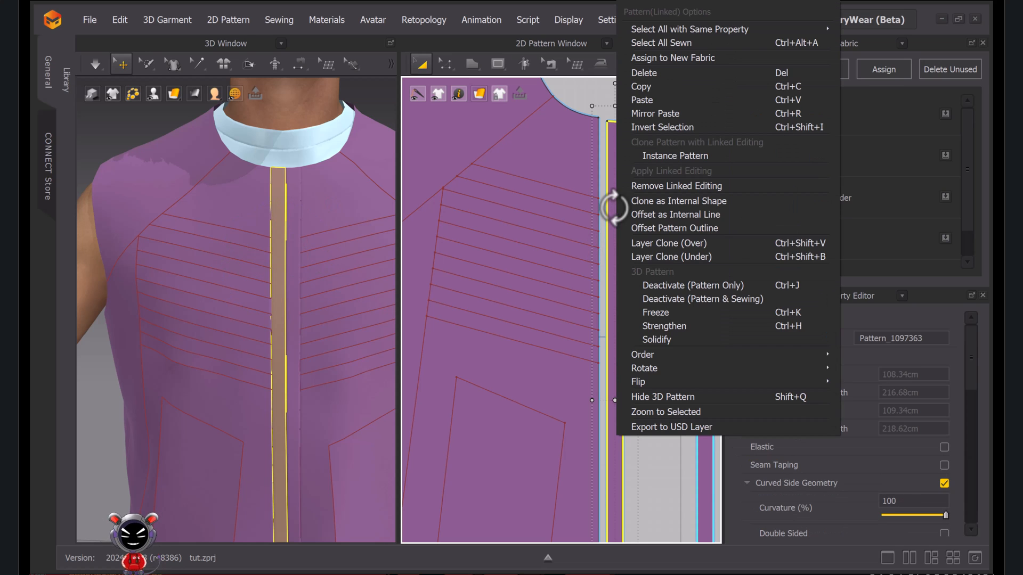
key("Escape")
left_click(596, 345)
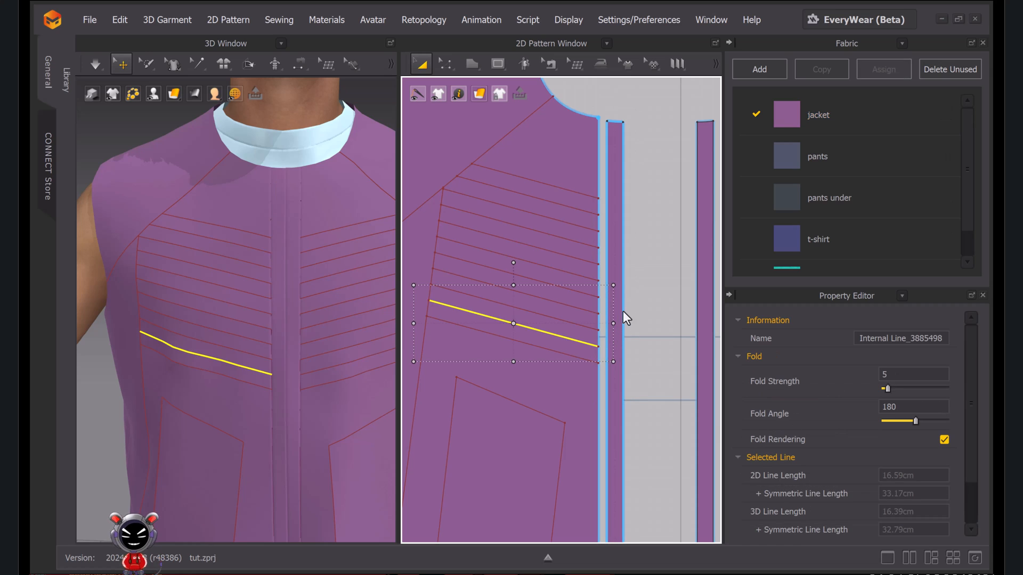
left_click(621, 244)
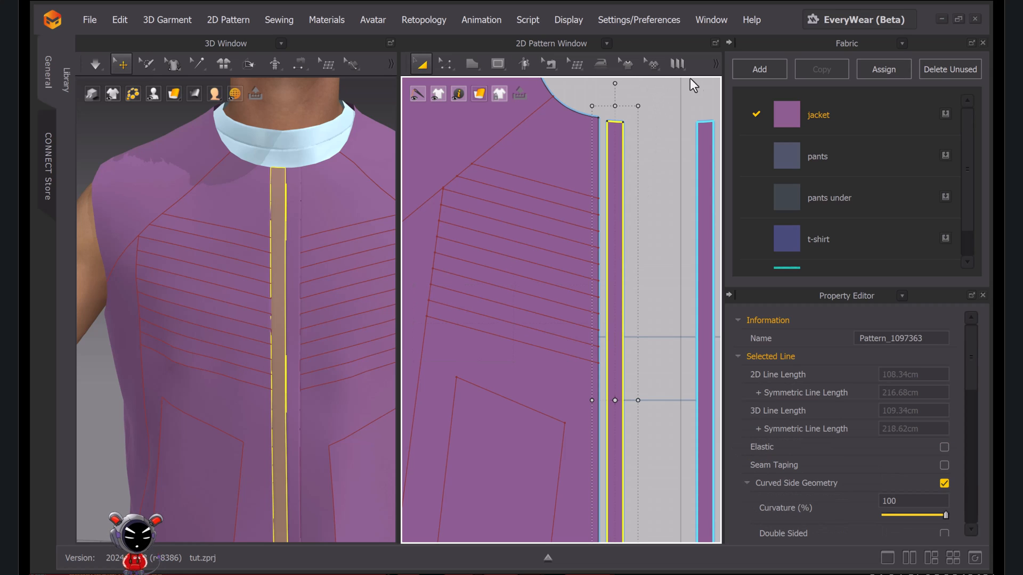
left_click(714, 61)
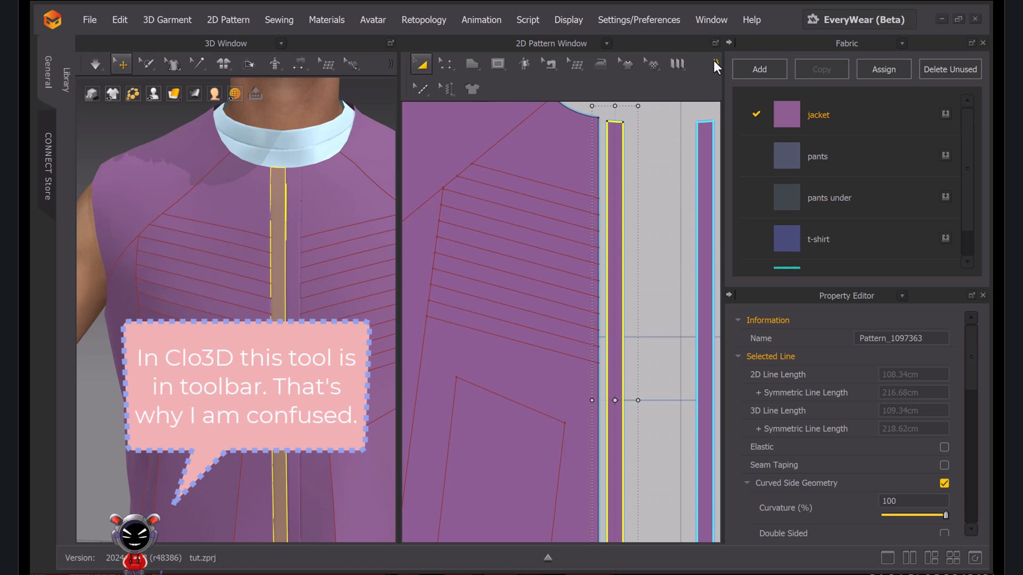
left_click(714, 62)
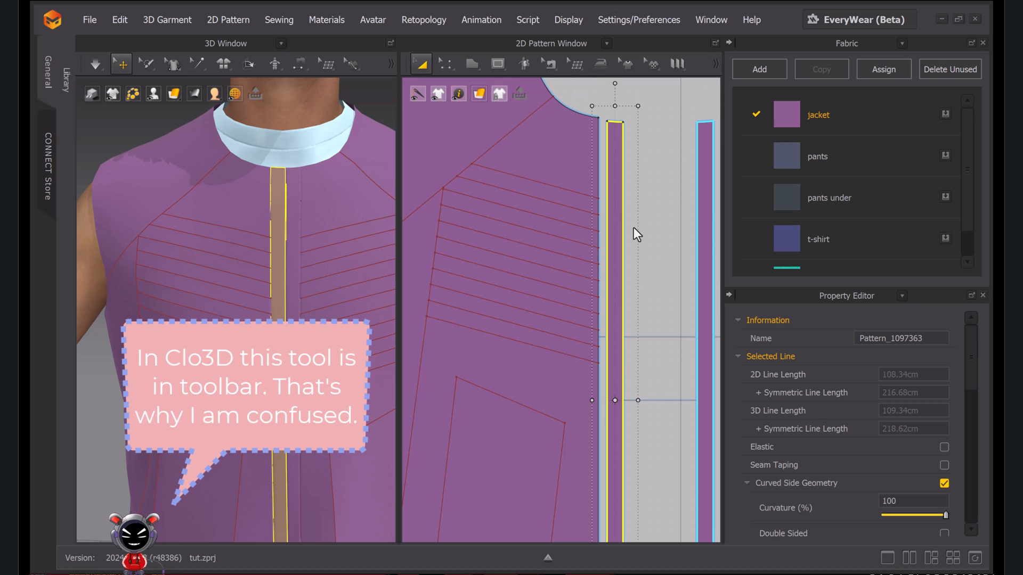
Add 10 mm wide Fusible (Common) seam taping along the placket strip's center-front edge
key("z")
left_click(623, 318)
scroll(639, 343, "down", 3)
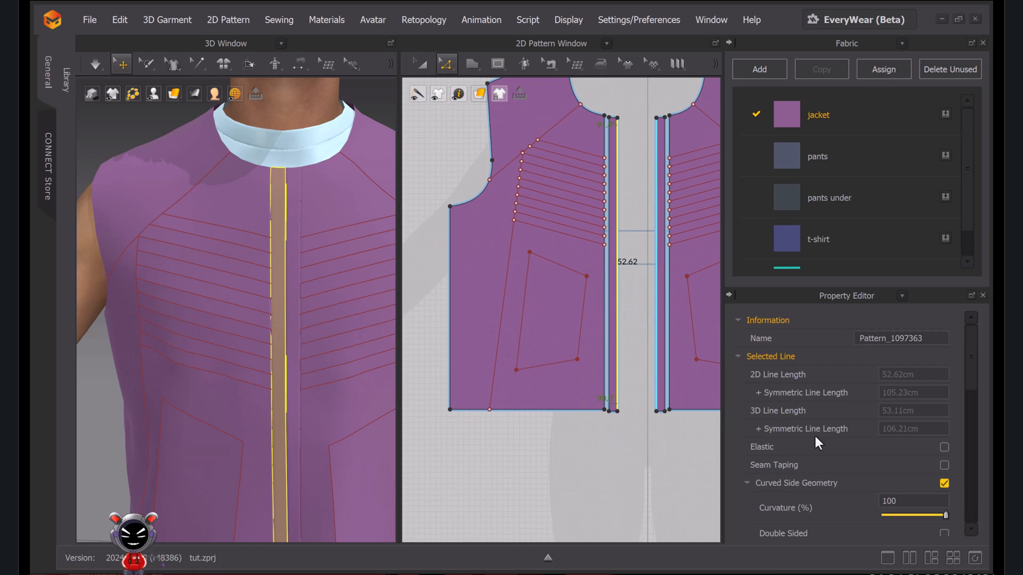
scroll(820, 454, "down", 1)
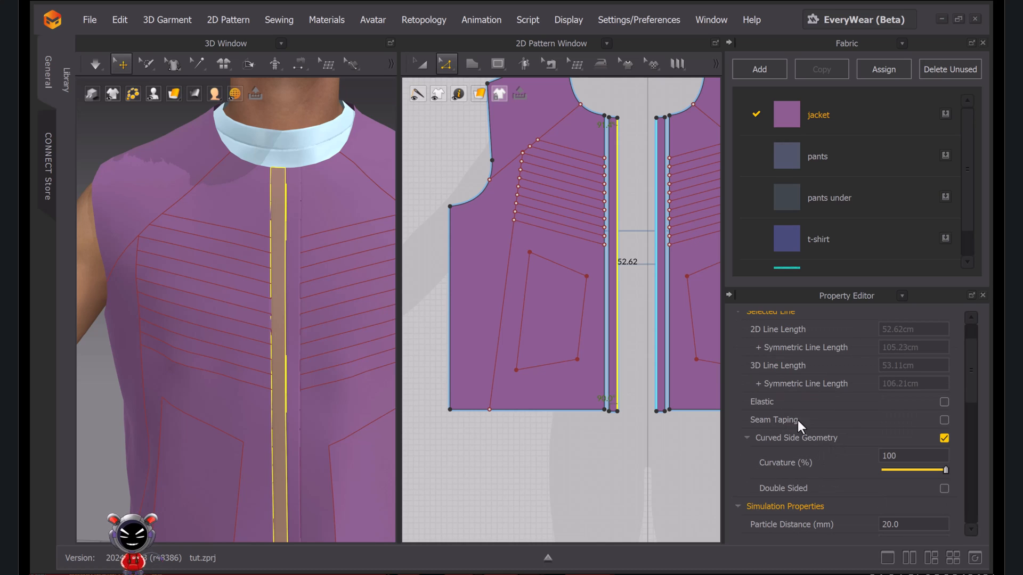
left_click(944, 420)
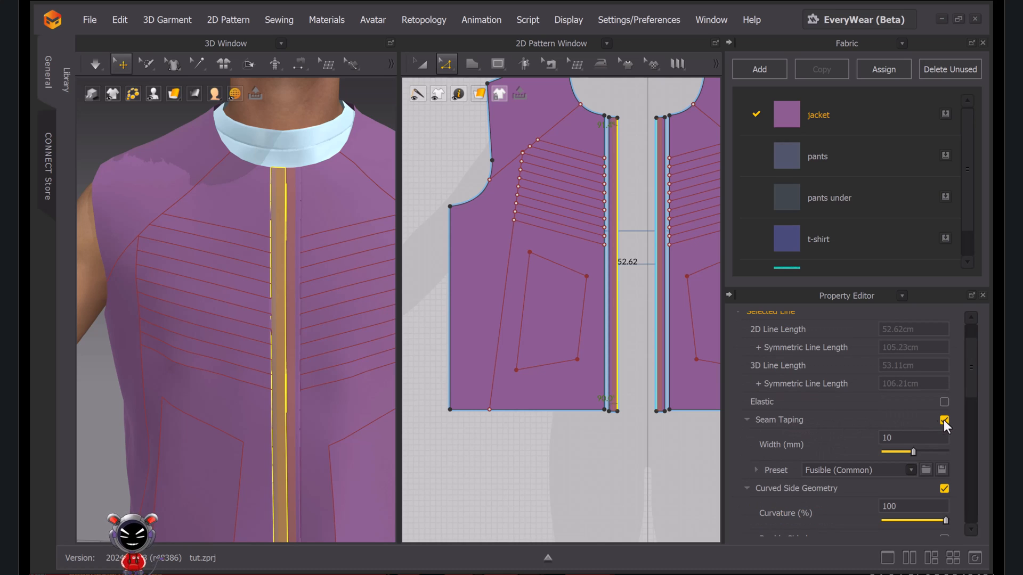
scroll(626, 133, "up", 4)
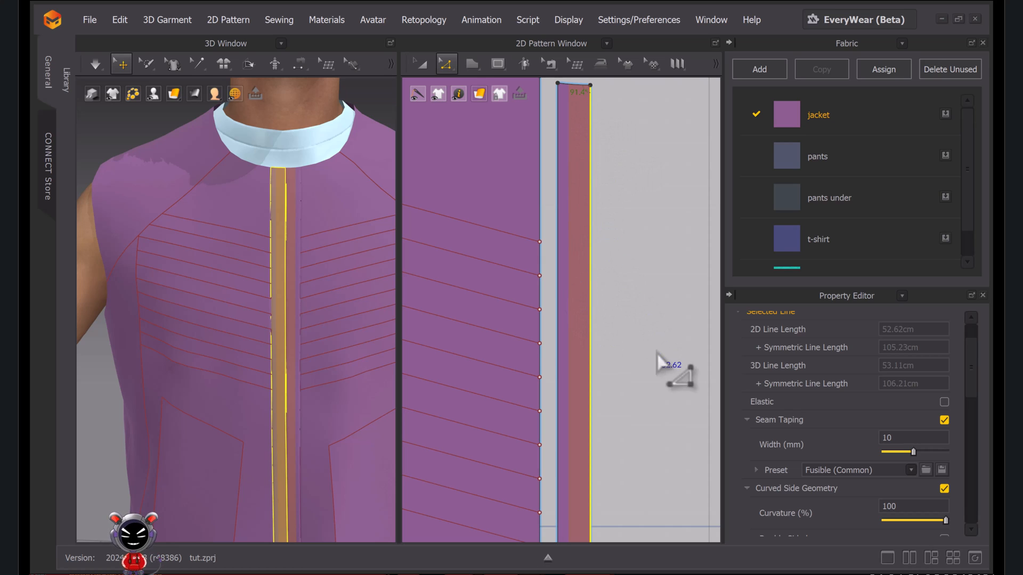
scroll(847, 445, "down", 1)
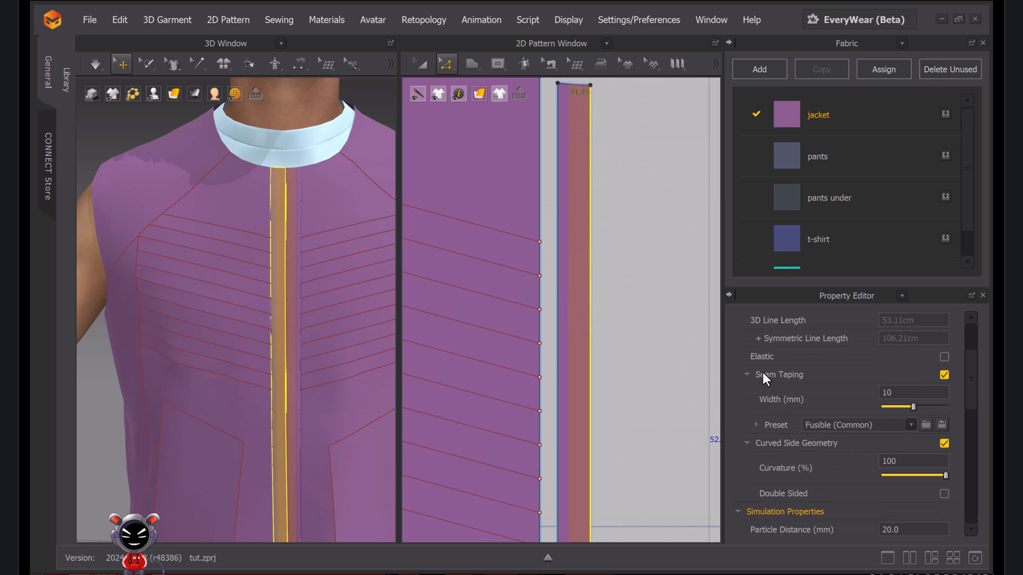
left_click(908, 424)
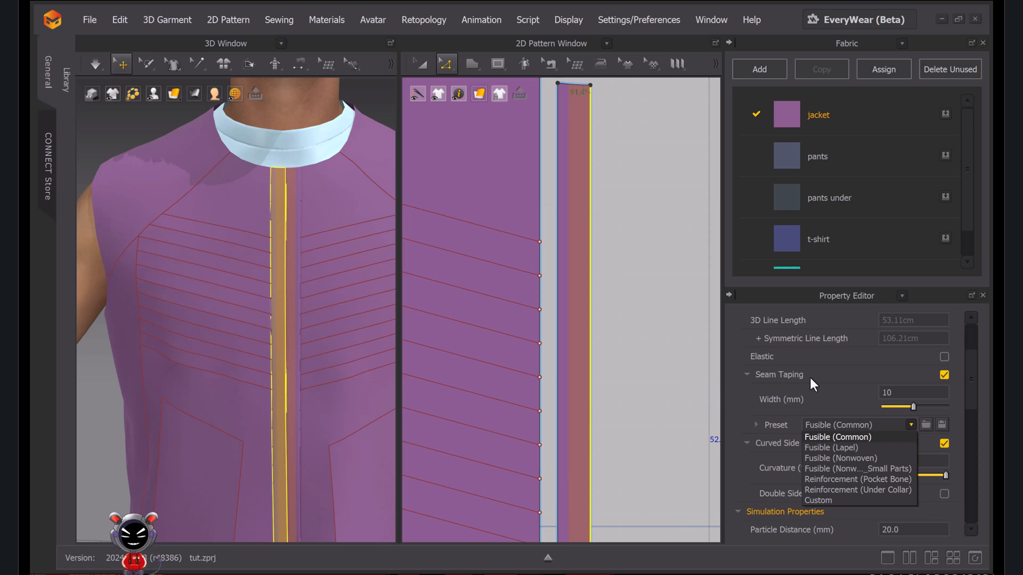
left_click(838, 392)
left_click(628, 304)
Merge the two back panels into one along their sewn center back edges
scroll(646, 320, "down", 5)
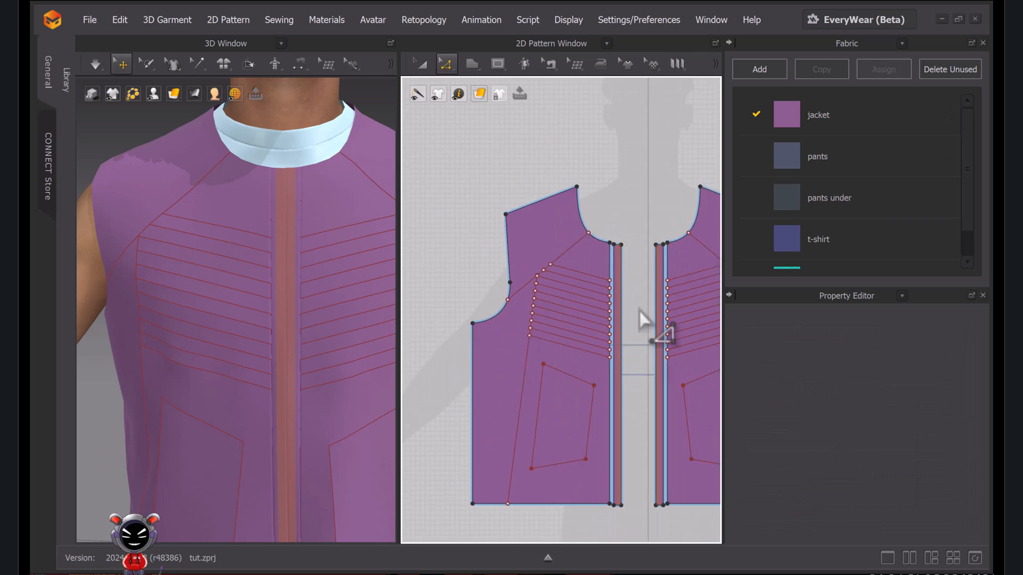
scroll(580, 232, "down", 3)
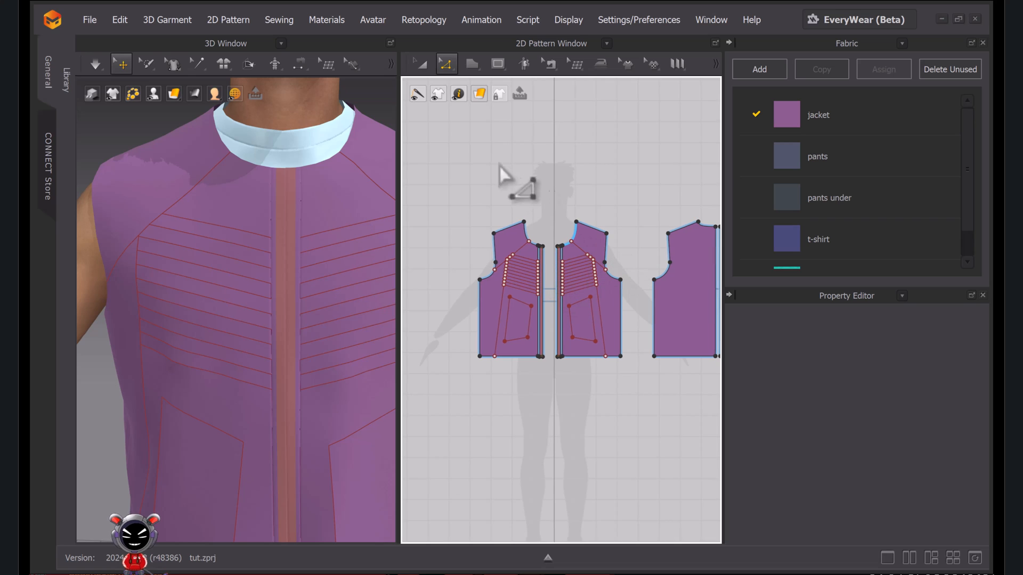
left_click(421, 64)
scroll(562, 392, "down", 3)
middle_click_drag(557, 388, 523, 350)
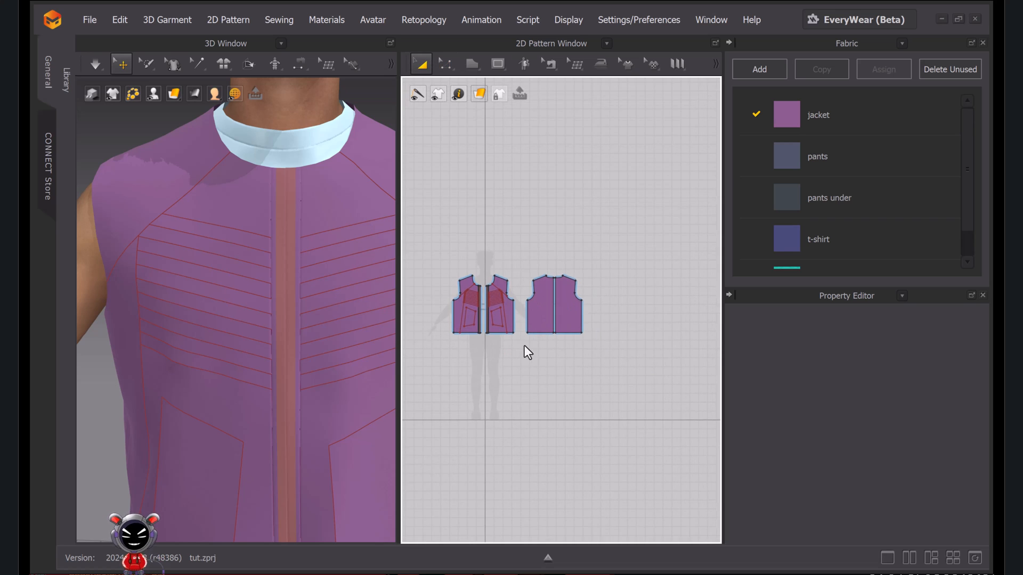
scroll(554, 301, "up", 7)
middle_click_drag(554, 300, 566, 301)
key("b")
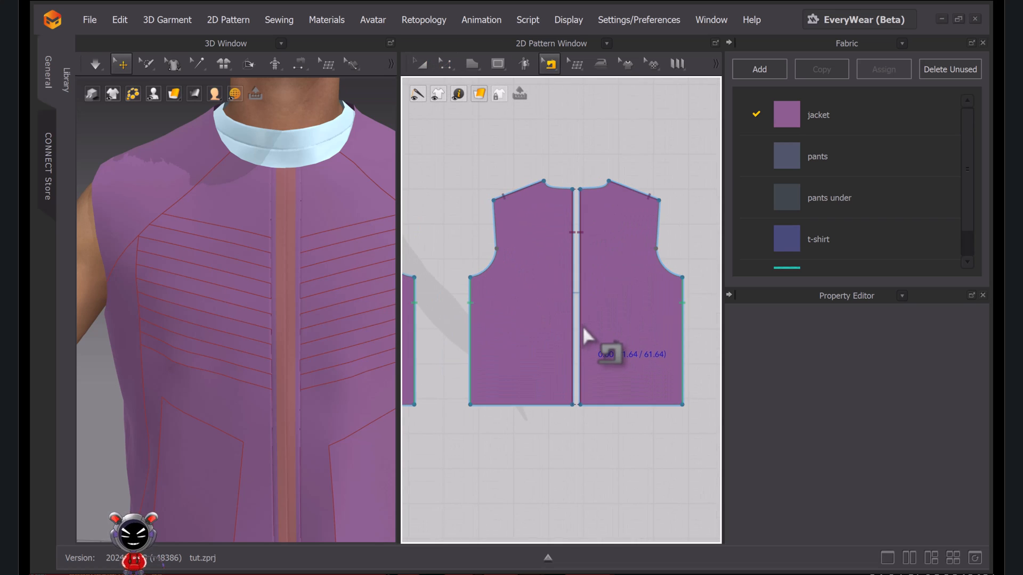
right_click(580, 328)
left_click(619, 397)
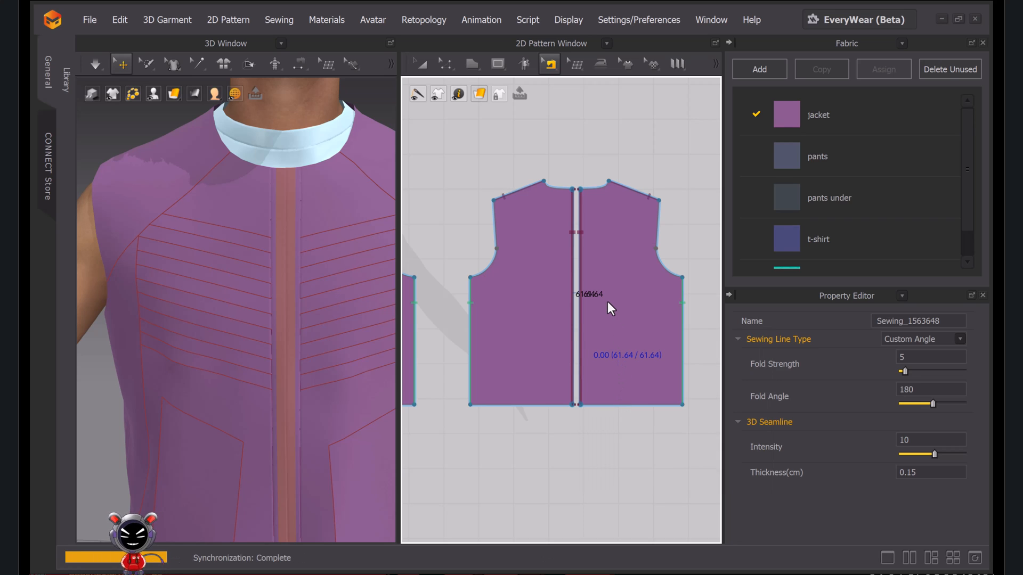
Draw a diagonal internal line about 24.6 cm long on the back panel, from the neckline down to the armhole point
scroll(575, 245, "up", 4)
key("g")
left_click(576, 139)
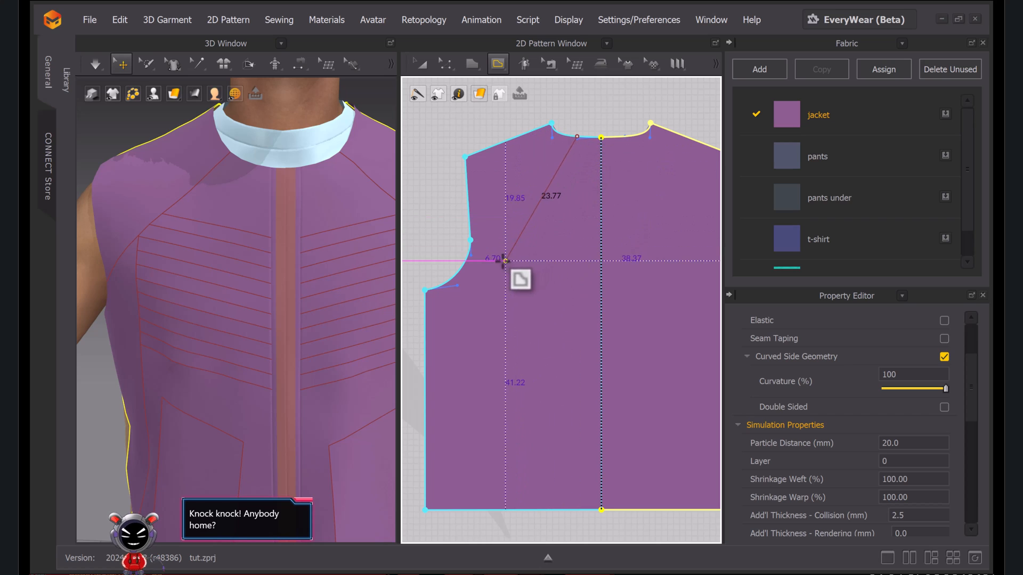
double_click(471, 240)
right_click_drag(189, 228, 260, 231)
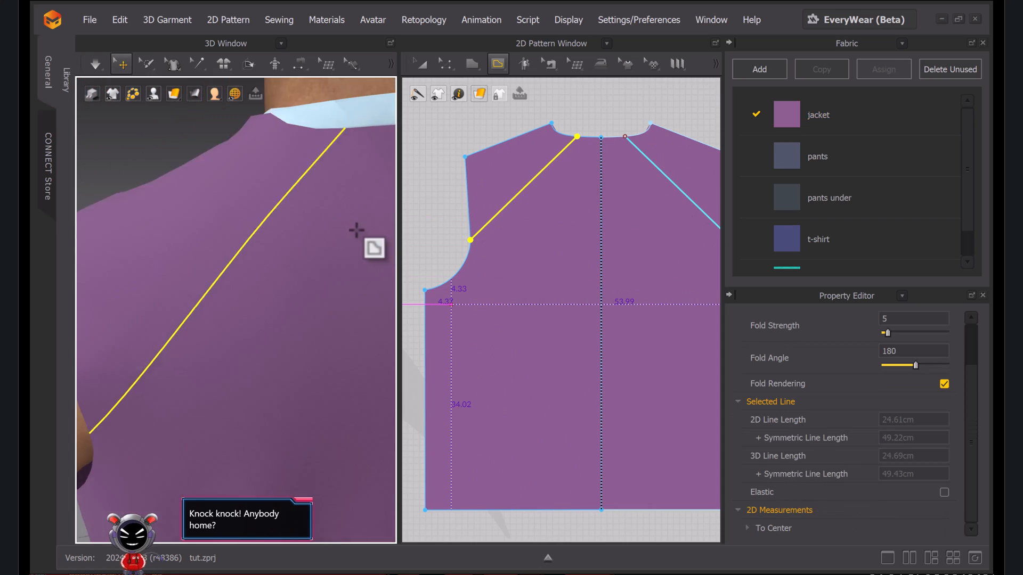
scroll(357, 230, "down", 5)
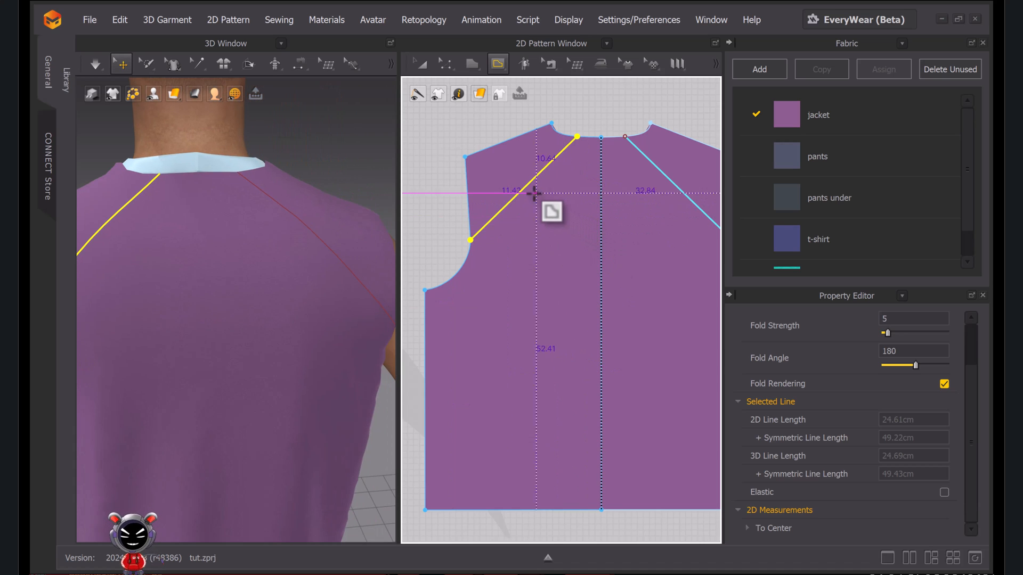
Draw a slanted internal line about 51.8 cm long from the back's diagonal yoke line down to the hem
scroll(518, 197, "down", 8)
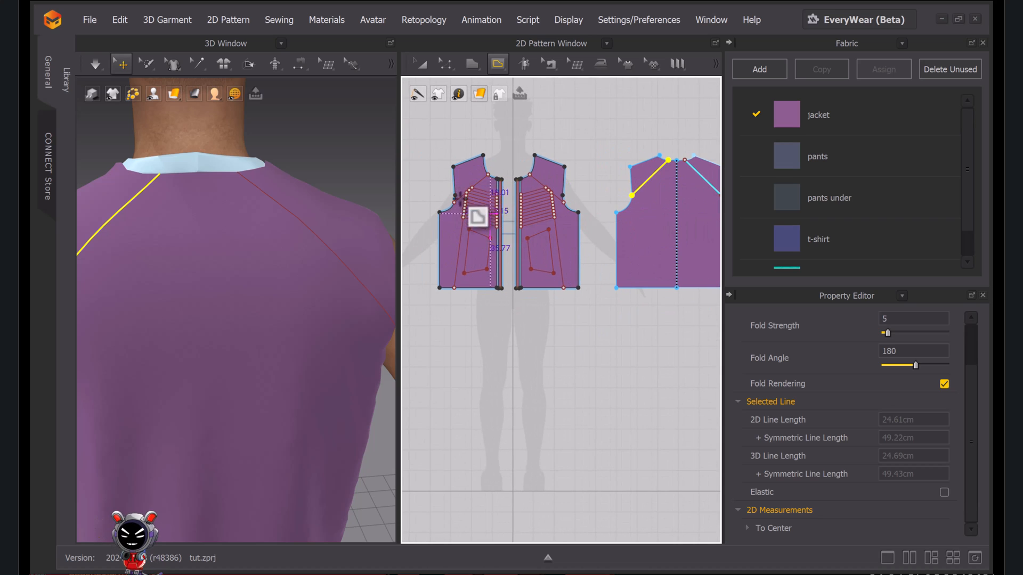
scroll(633, 188, "up", 2)
scroll(633, 188, "up", 4)
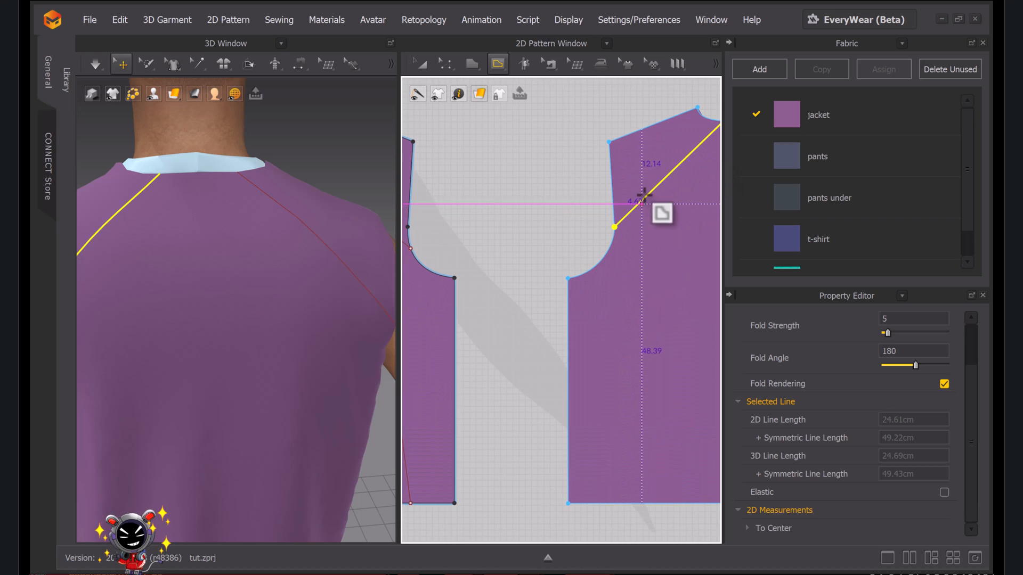
left_click(653, 188)
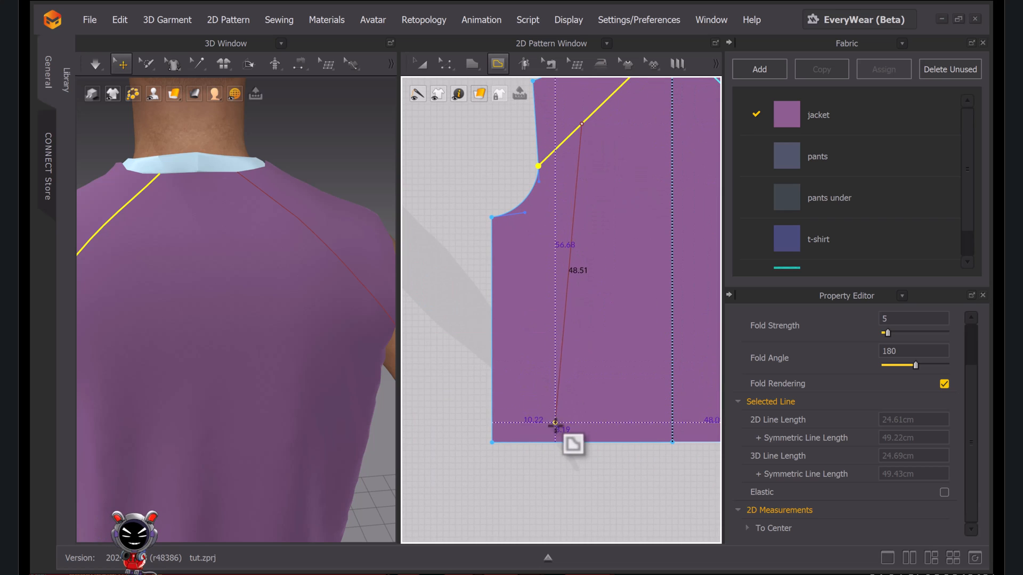
left_click(546, 442)
scroll(533, 424, "down", 3)
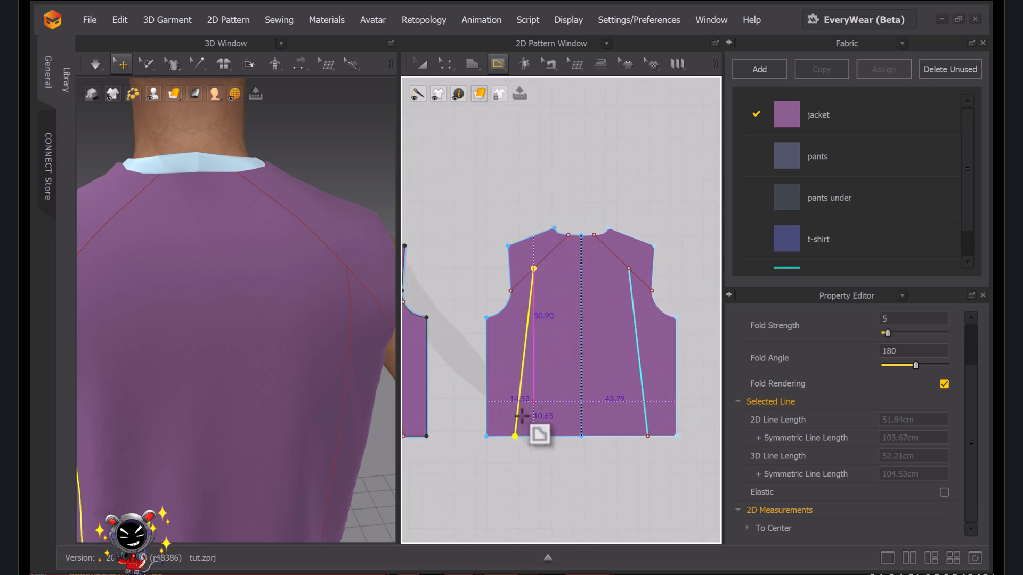
Draw a horizontal internal line about 16.1 cm long from the back's slanted line to the center back symmetry line
middle_click_drag(545, 359, 609, 306)
key("z")
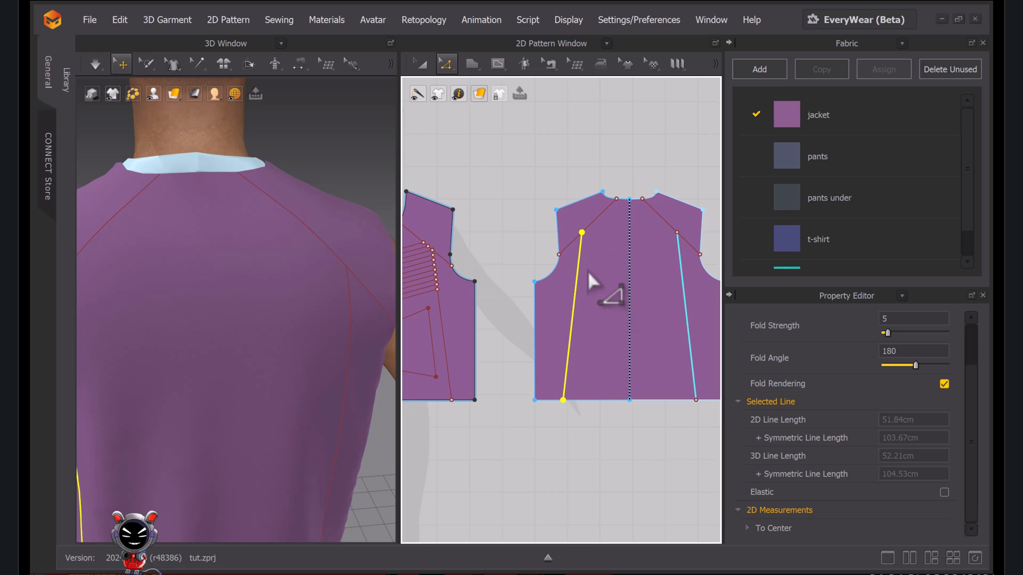
scroll(599, 259, "up", 4)
key("s")
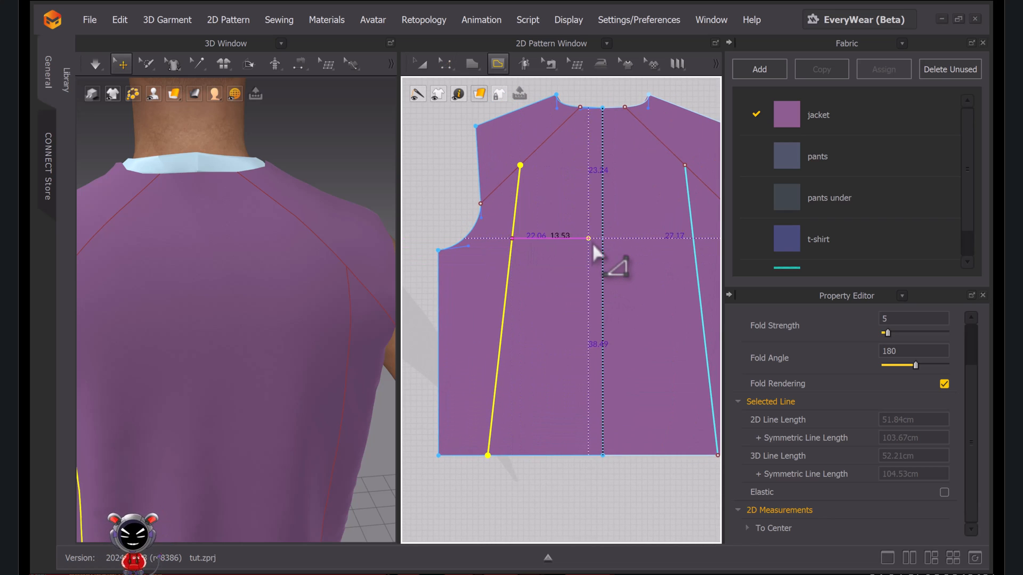
key("shift")
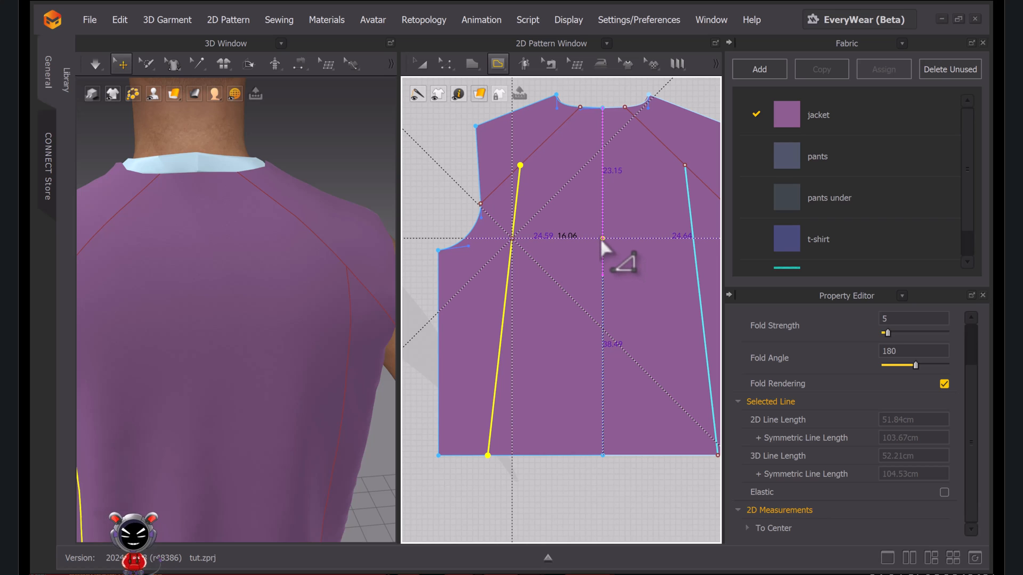
double_click(602, 239, "shift")
Remove the linked editing across the back panel's center symmetry line
scroll(618, 237, "up", 4)
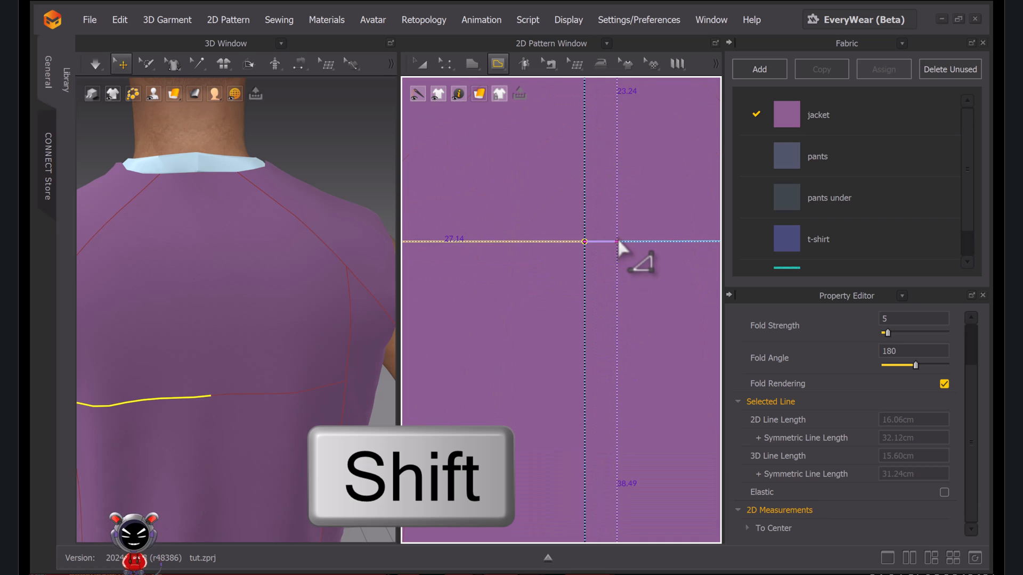
scroll(617, 289, "down", 5)
middle_click_drag(617, 290, 617, 251)
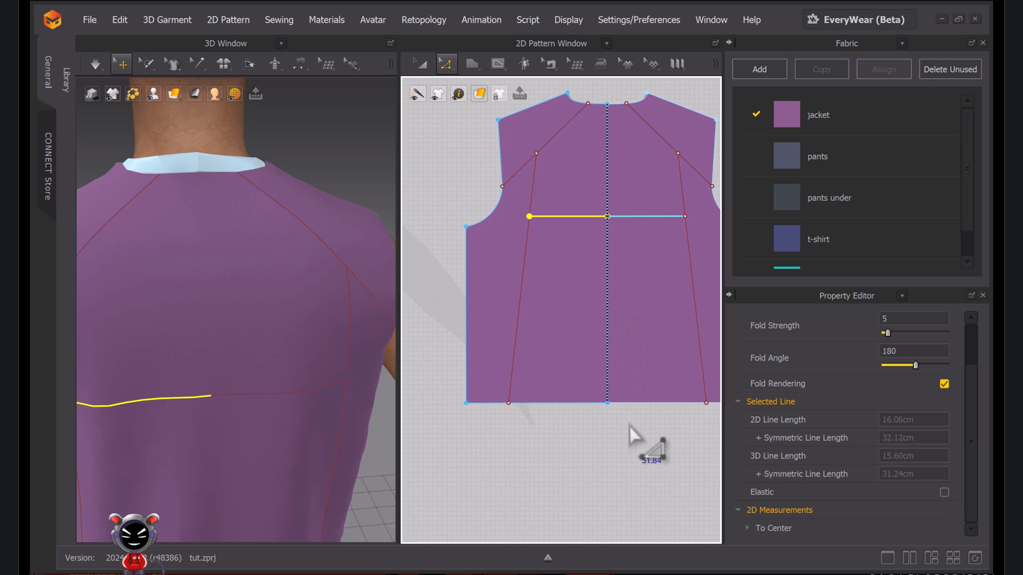
left_click(607, 373)
right_click(607, 373)
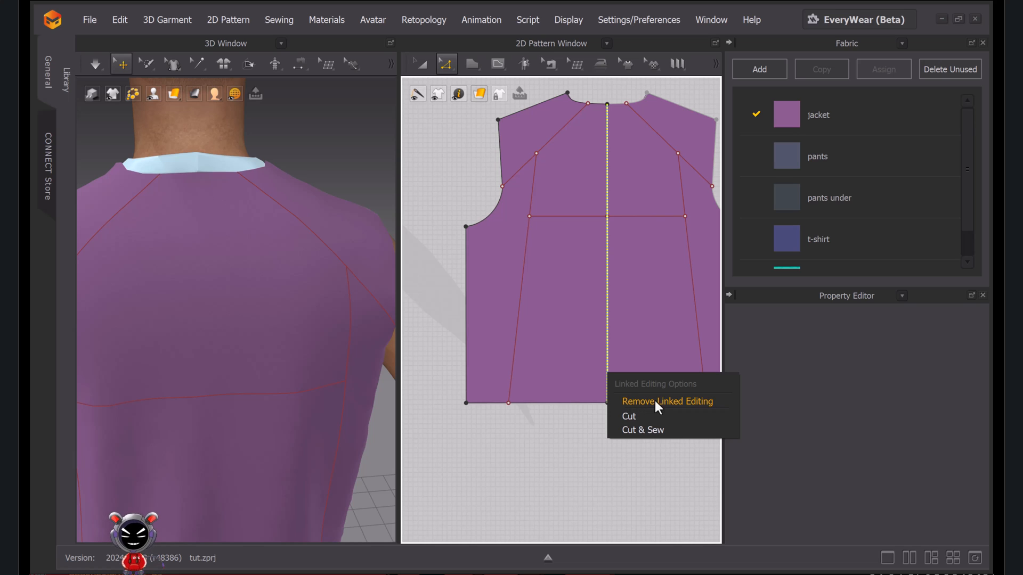
left_click(673, 401)
scroll(609, 235, "up", 5)
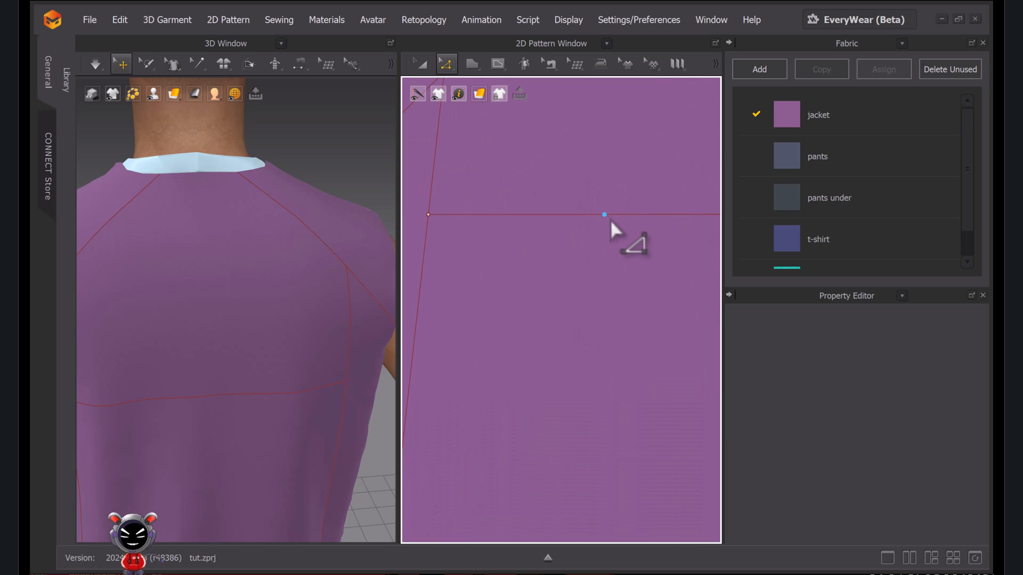
Remove the center point on the back panel's horizontal internal line so its two halves form one continuous line
left_click(605, 216)
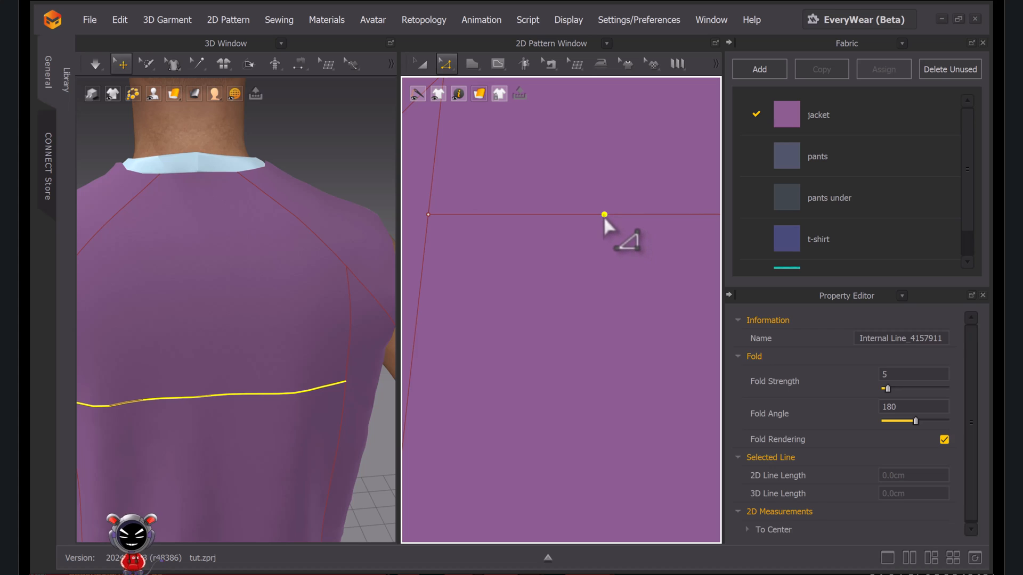
right_click(605, 216)
left_click(644, 285)
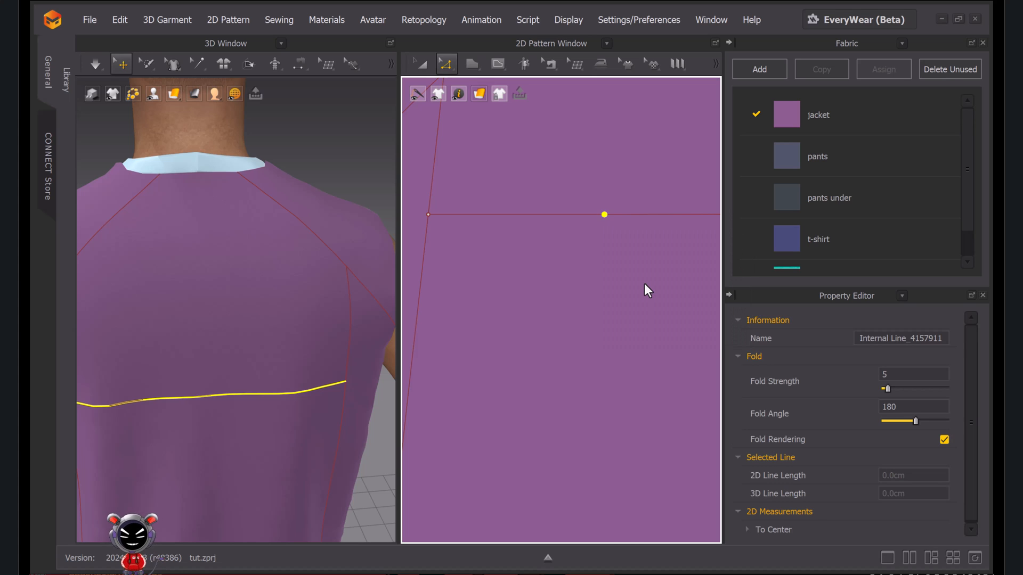
scroll(654, 290, "down", 5)
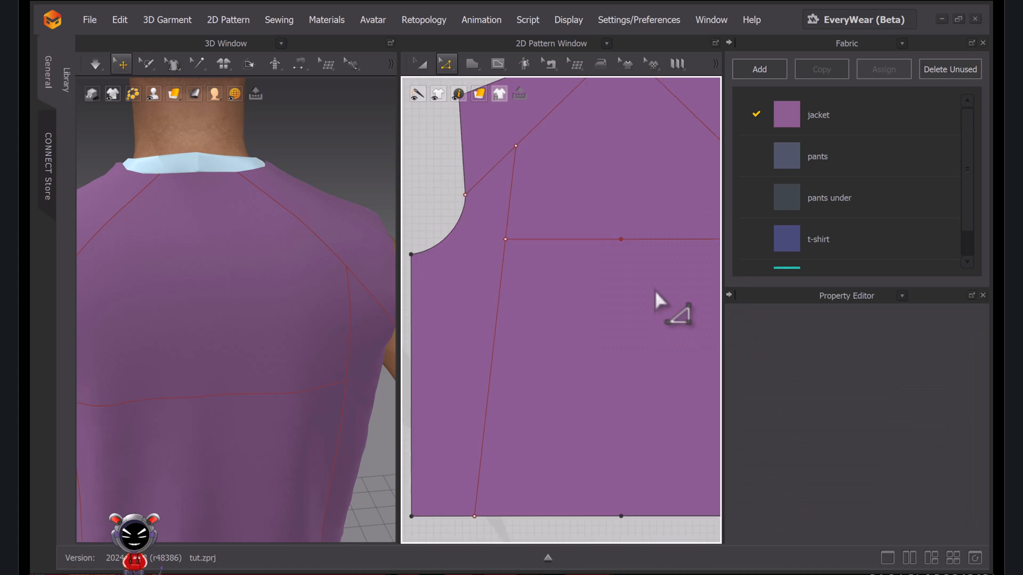
left_click(620, 280)
middle_click_drag(597, 270, 560, 256)
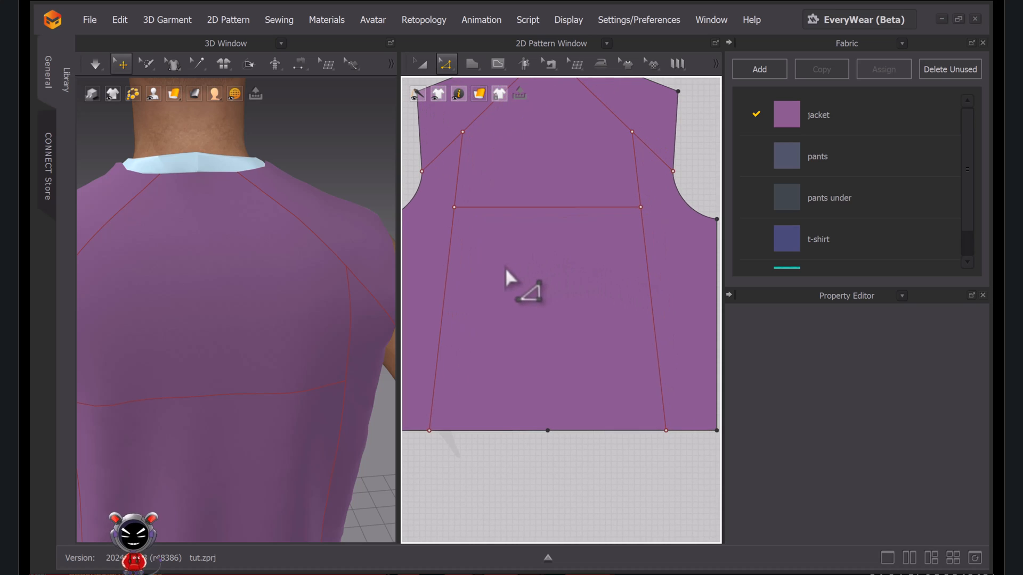
Offset the back's horizontal internal line downward as eight internal lines spaced 1.50 cm apart, with the Extend option off
right_click(536, 207)
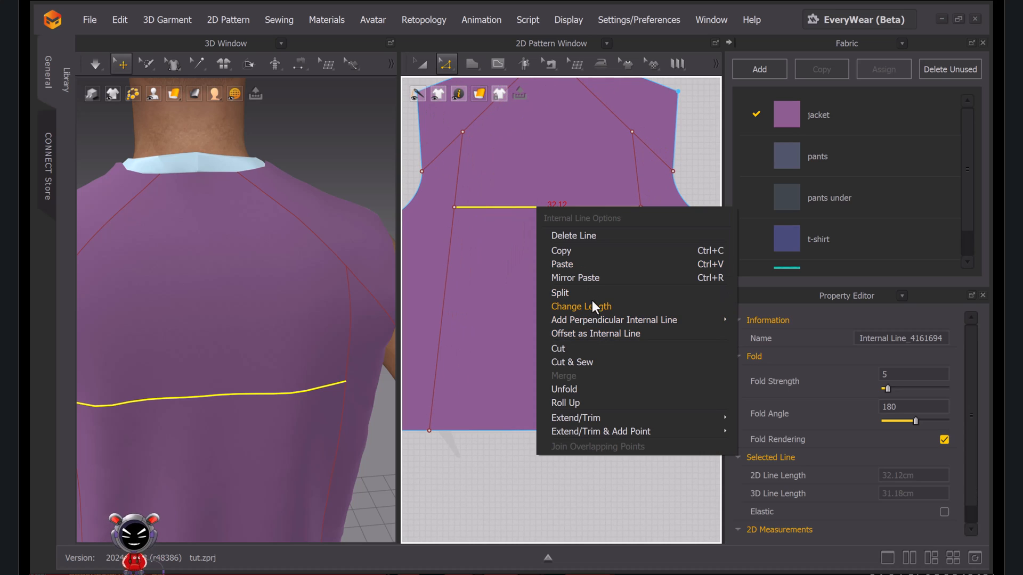
left_click(596, 334)
left_click_drag(551, 178, 342, 231)
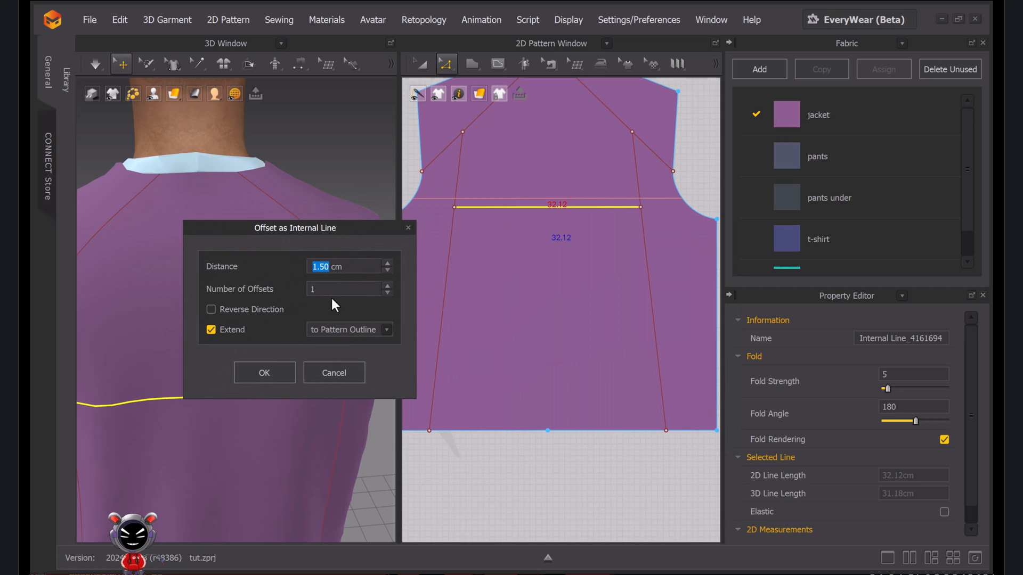
type("8")
left_click(211, 310)
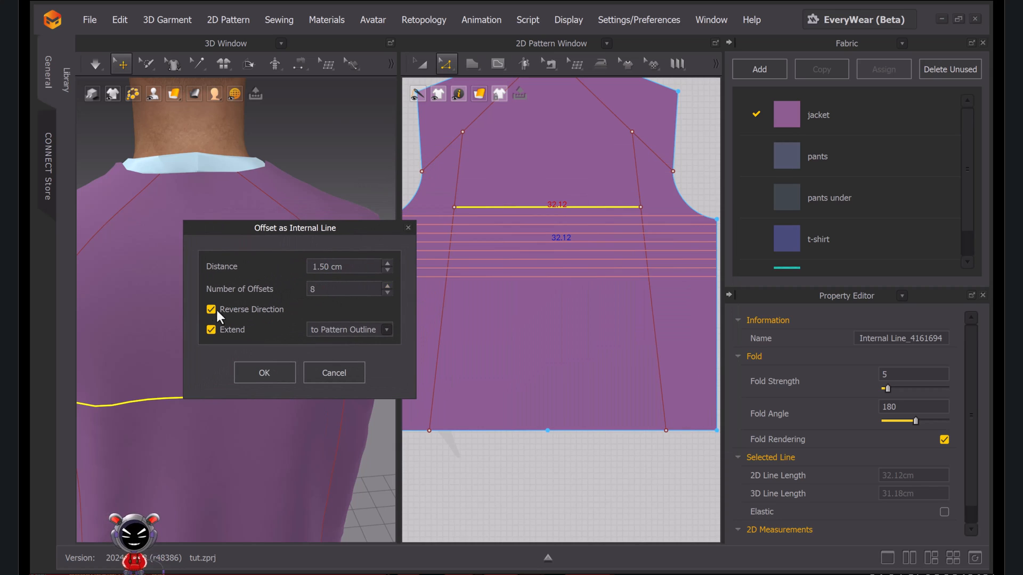
left_click(211, 329)
type("101")
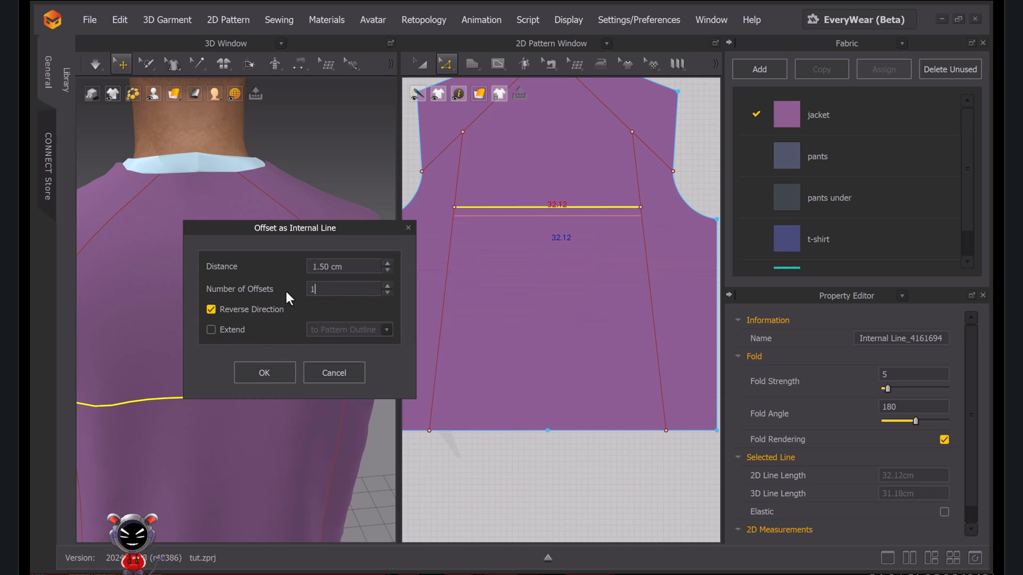
type("08")
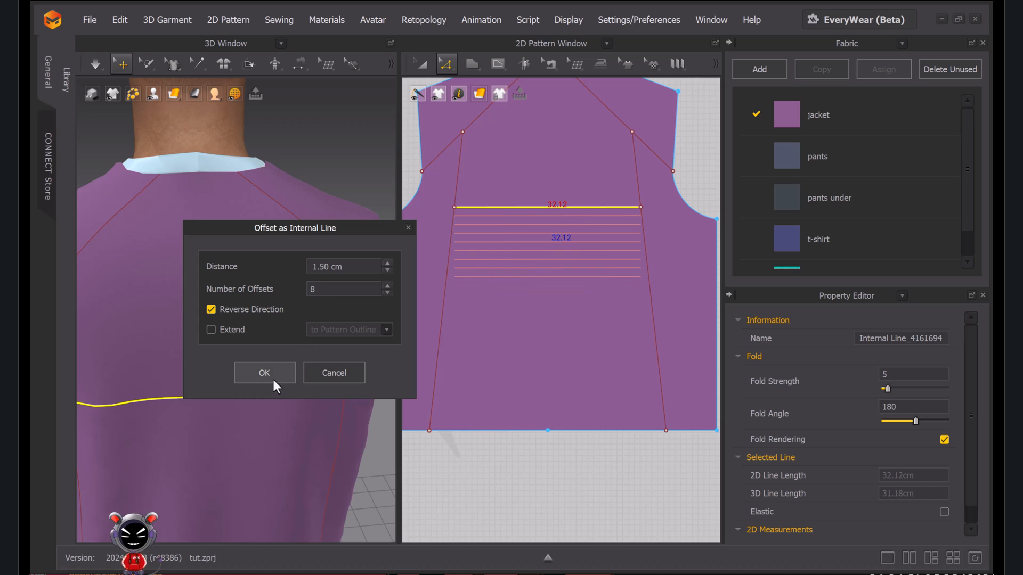
left_click(273, 380)
Extend the eight offset lines on the back panel to the slanted internal lines on both sides
right_click(641, 279)
mouse_move(802, 433)
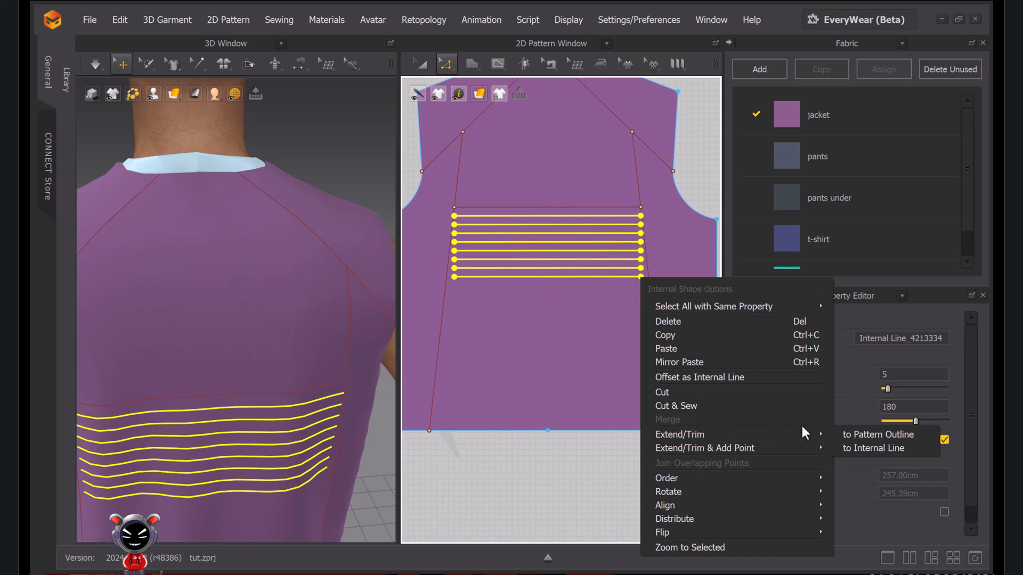
left_click(877, 447)
key("a")
Simulate the jacket on the avatar to settle the panels with the new back lines
scroll(585, 287, "down", 7)
left_click(572, 360)
middle_click_drag(571, 360, 644, 268)
scroll(610, 316, "down", 3)
scroll(306, 263, "down", 5)
right_click_drag(305, 263, 376, 267)
key("space")
key("space")
right_click_drag(269, 328, 334, 318)
scroll(335, 318, "up", 4)
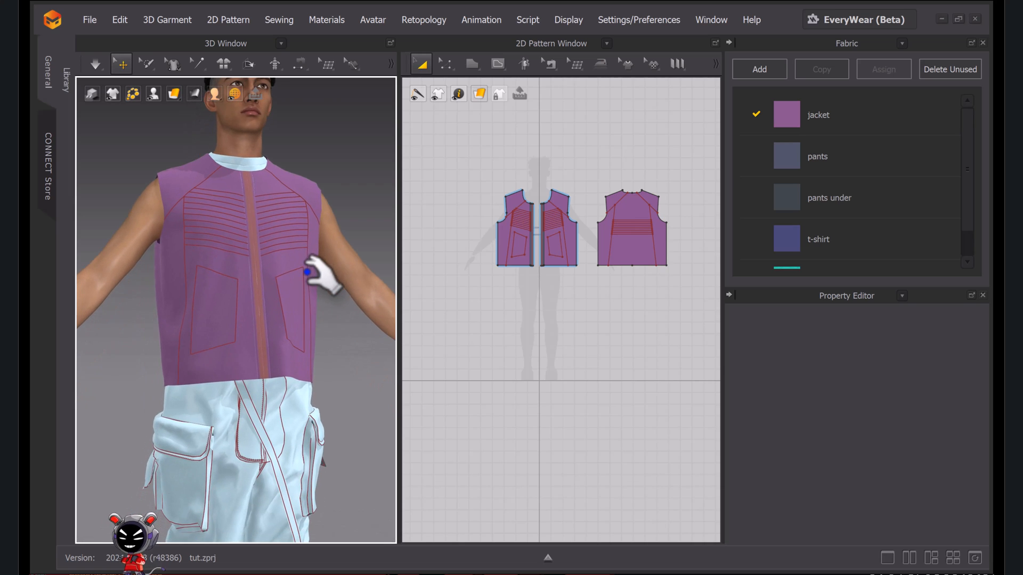
key("space")
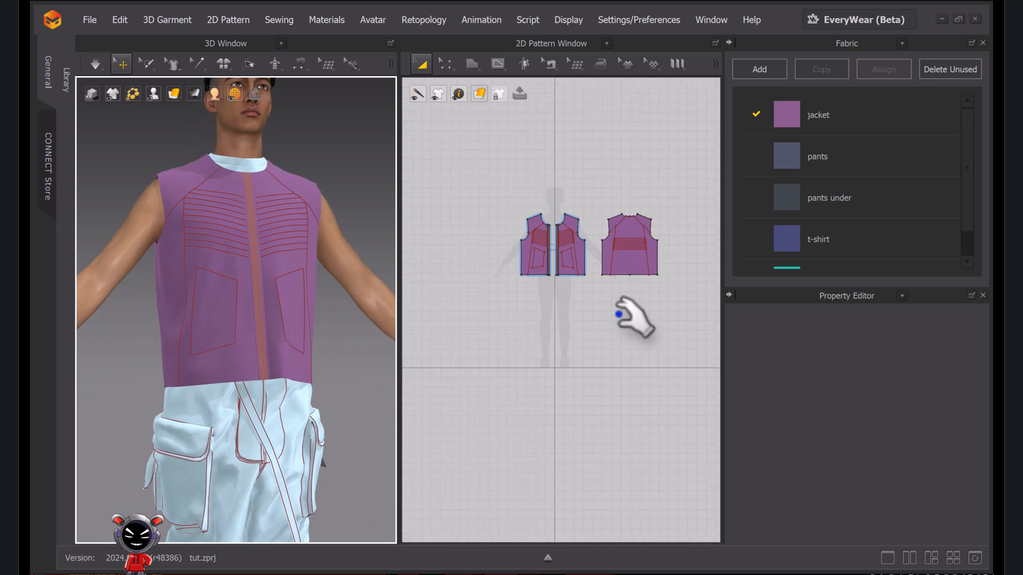
key("space")
scroll(617, 313, "down", 5)
scroll(532, 235, "up", 5)
left_click_drag(479, 201, 701, 347)
scroll(654, 323, "down", 3)
middle_click_drag(654, 323, 618, 361)
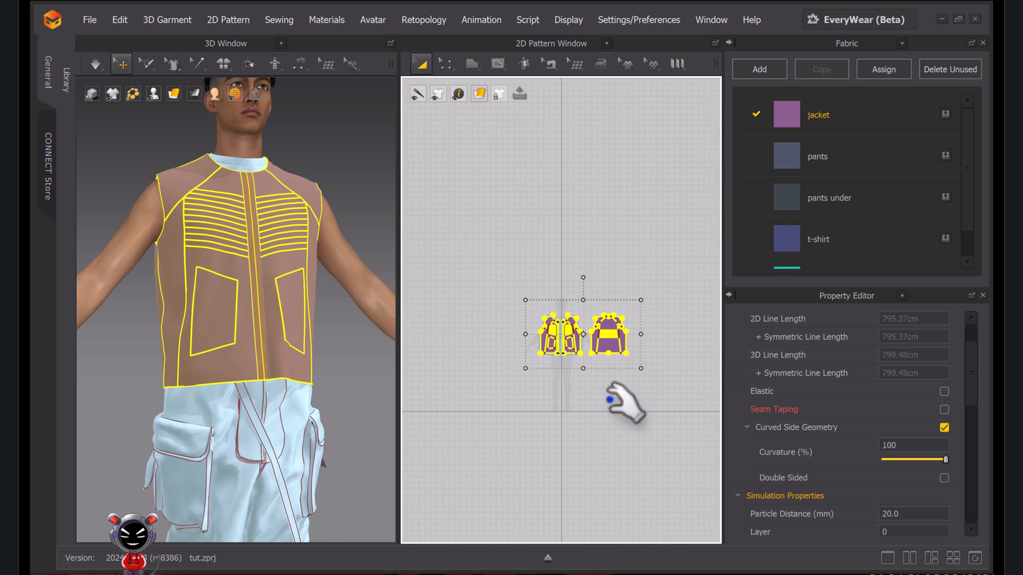
left_click(601, 407)
Delete the sewing that joins the two center front placket edges and simulate the jacket so the front opens
scroll(554, 244, "up", 3)
scroll(554, 244, "up", 3)
middle_click_drag(557, 339, 552, 73)
scroll(568, 326, "up", 1)
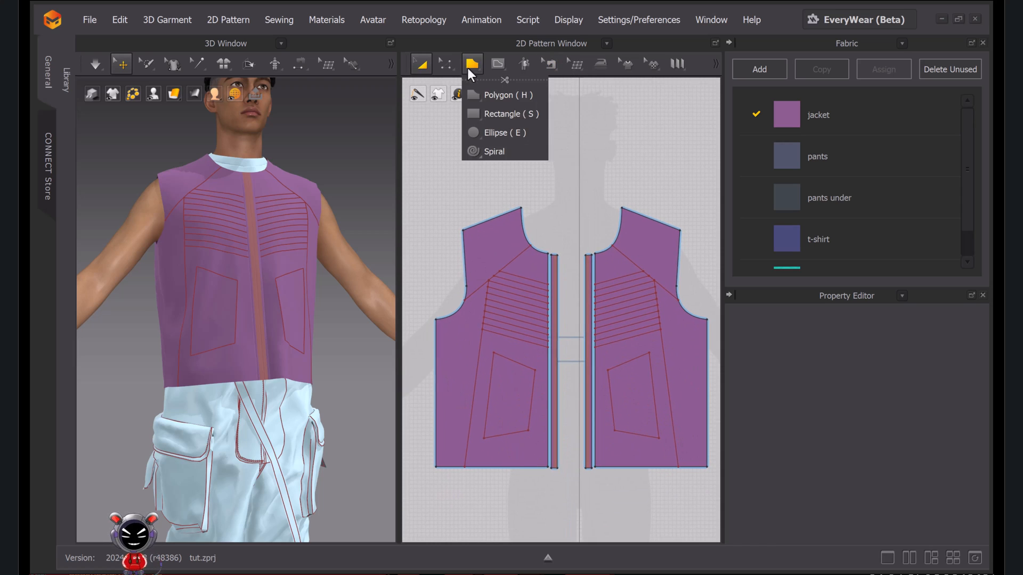
left_click(627, 413)
key("b")
left_click(584, 397)
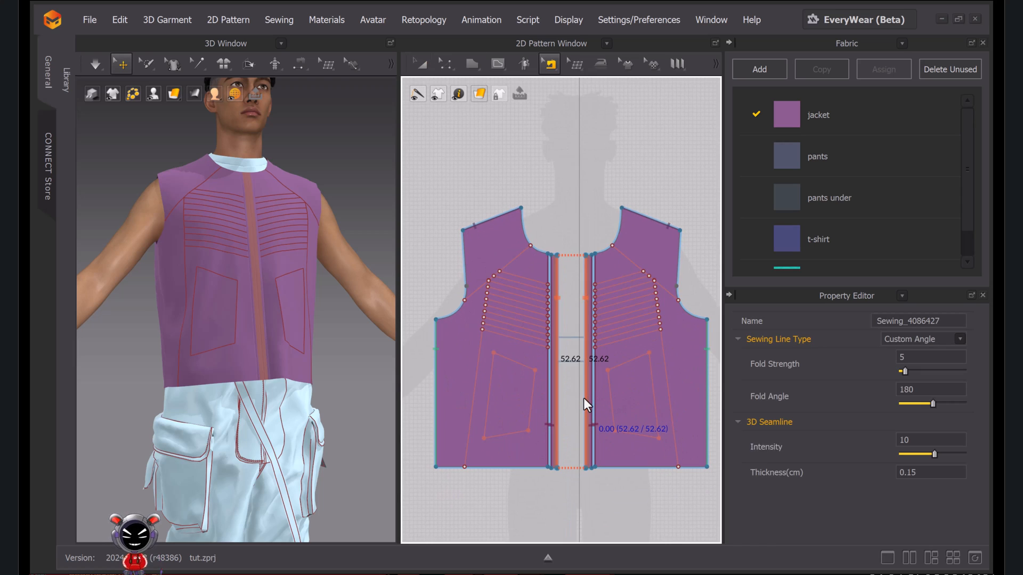
right_click(584, 399)
left_click(607, 470)
key("space")
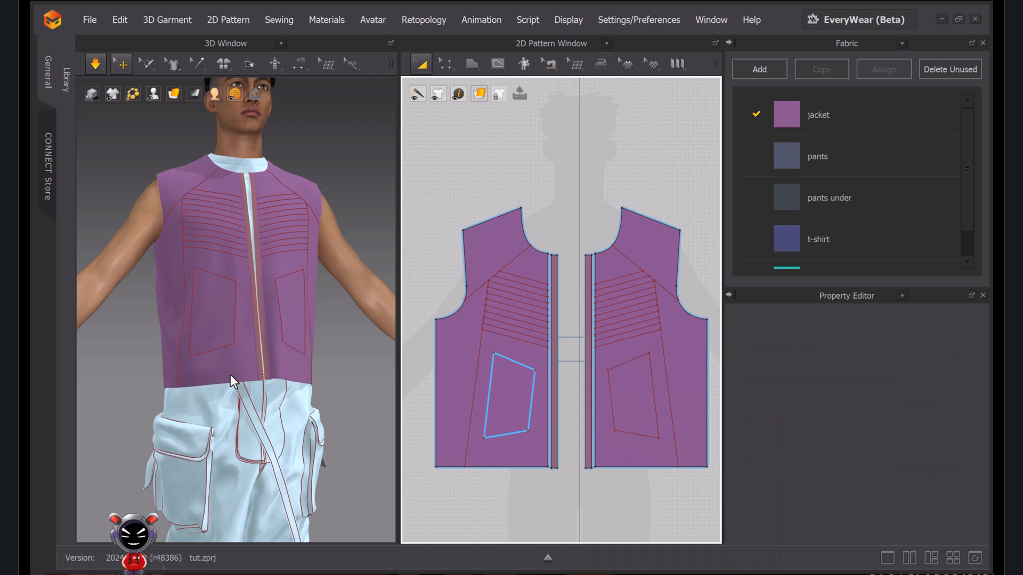
Move the bottom hem edges of the front panels, placket strips and back panel up by 3 cm
key("b")
scroll(603, 431, "down", 4)
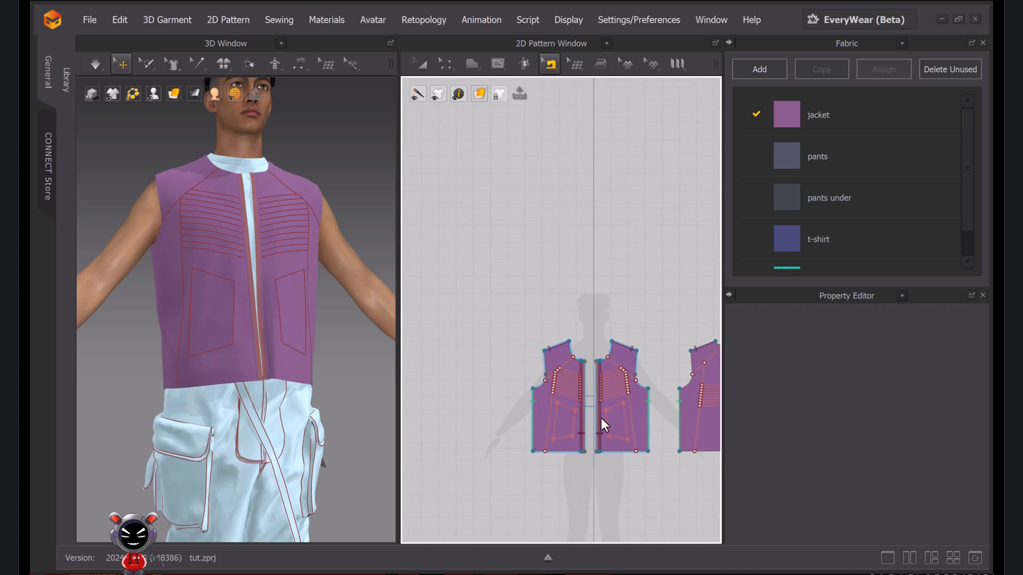
middle_click_drag(602, 430, 586, 308)
key("z")
scroll(525, 373, "up", 5)
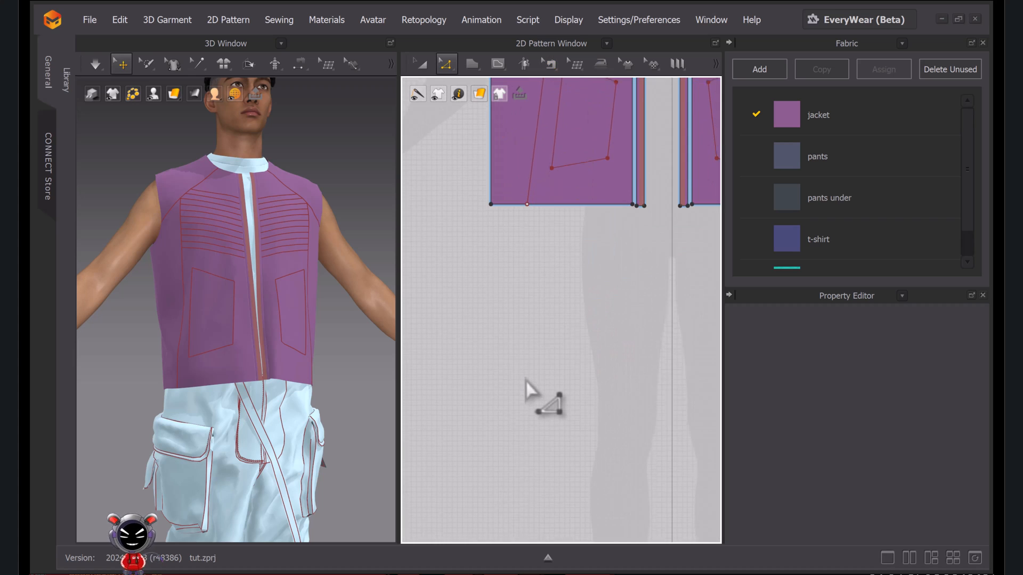
middle_click_drag(503, 289, 423, 330)
scroll(480, 309, "down", 4)
middle_click_drag(479, 310, 478, 278)
left_click_drag(409, 298, 662, 285)
scroll(664, 293, "down", 4)
left_click_drag(521, 293, 730, 266)
scroll(541, 290, "up", 6)
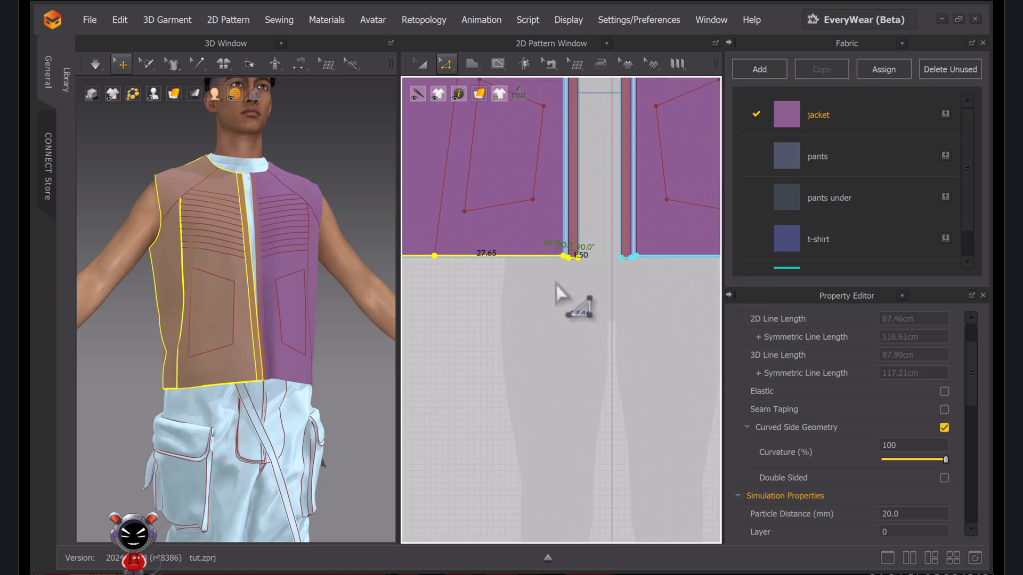
left_click_drag(543, 257, 549, 305)
right_click(543, 235)
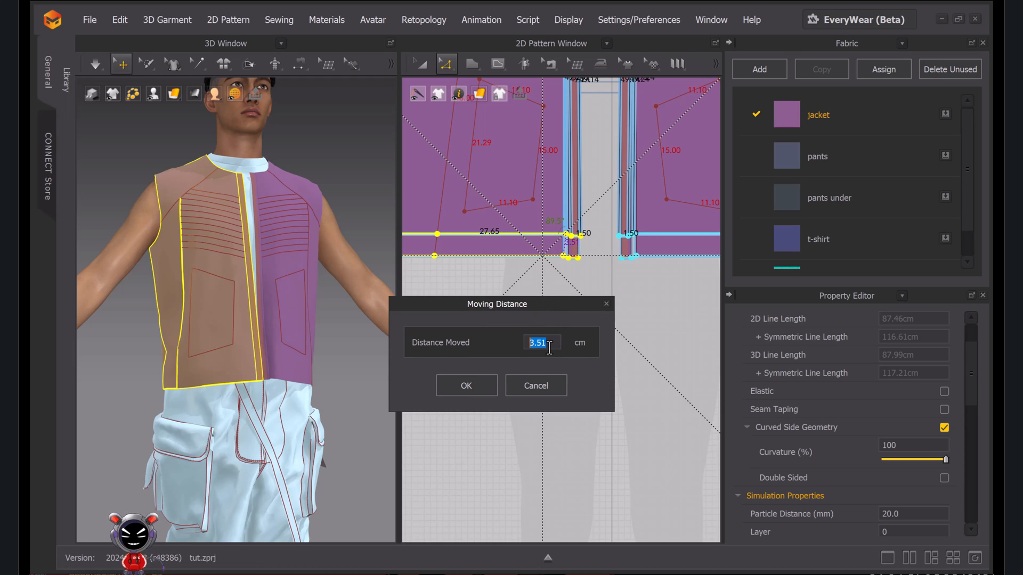
type("3")
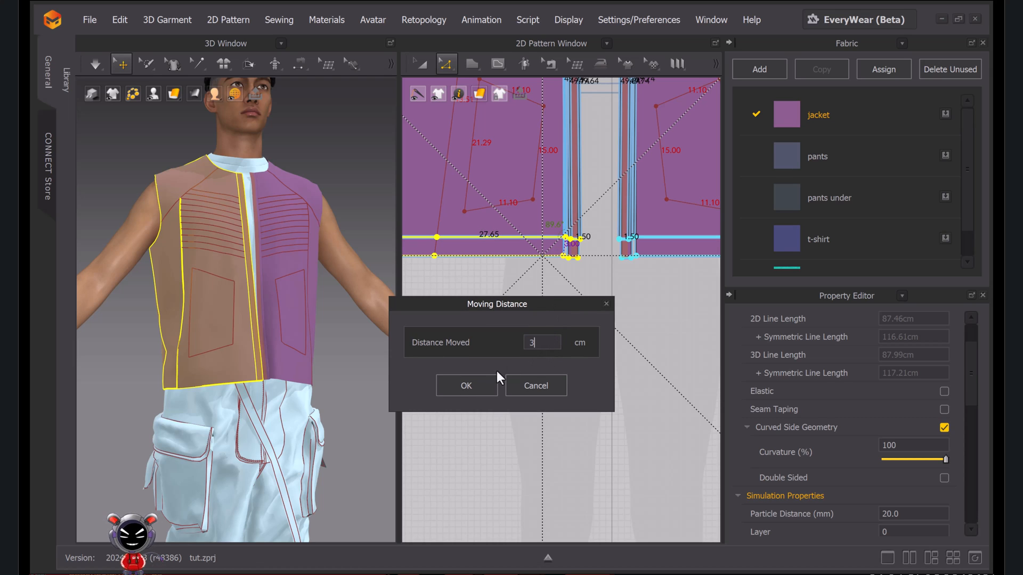
left_click(466, 386)
scroll(562, 360, "down", 5)
scroll(573, 301, "up", 3)
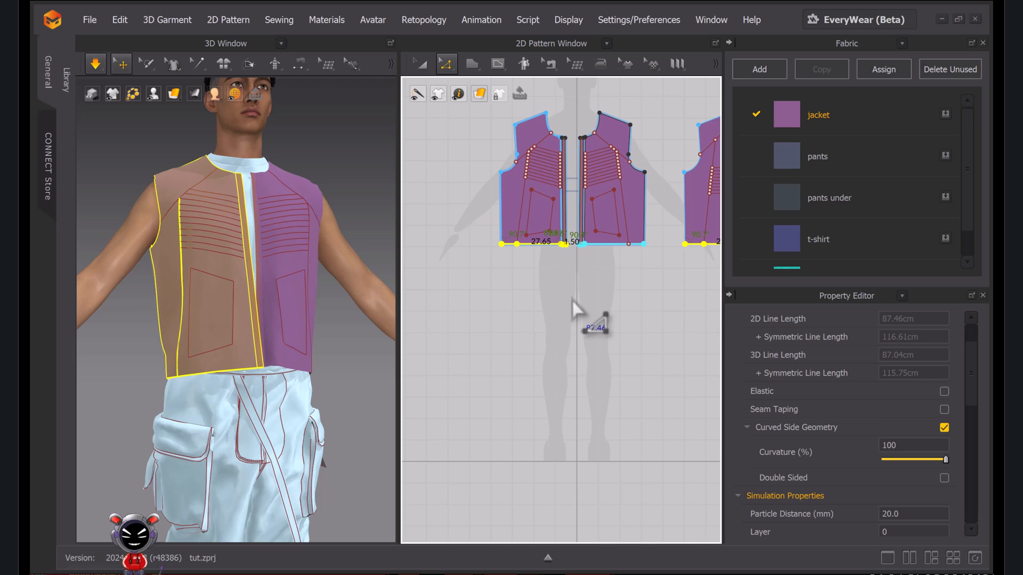
Extend the hem outlines of the front and back pieces by 5 cm, creating an internal line along the original hem
scroll(578, 308, "down", 3)
scroll(559, 290, "up", 3)
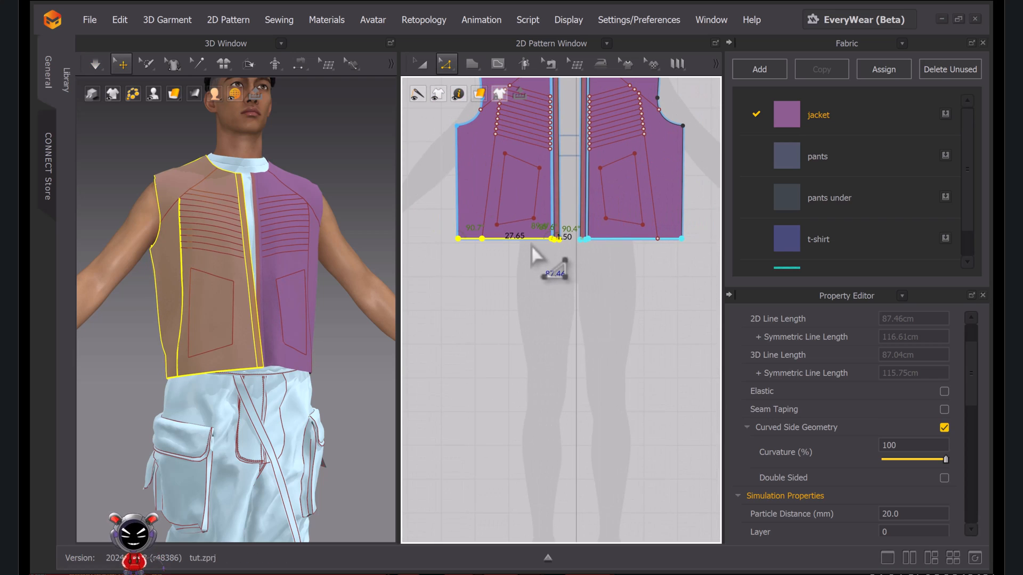
right_click(531, 238)
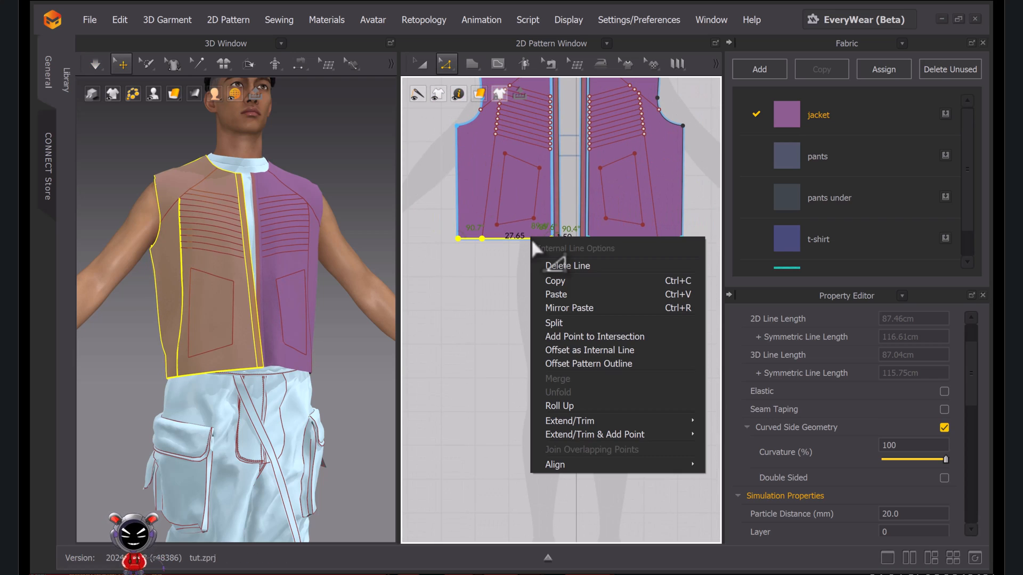
left_click(582, 363)
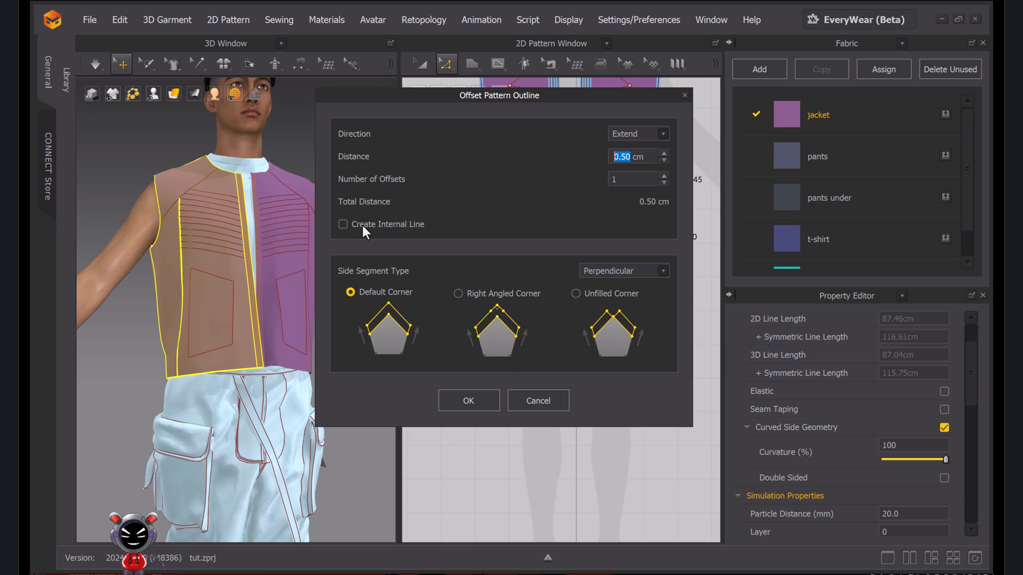
left_click_drag(465, 97, 486, 320)
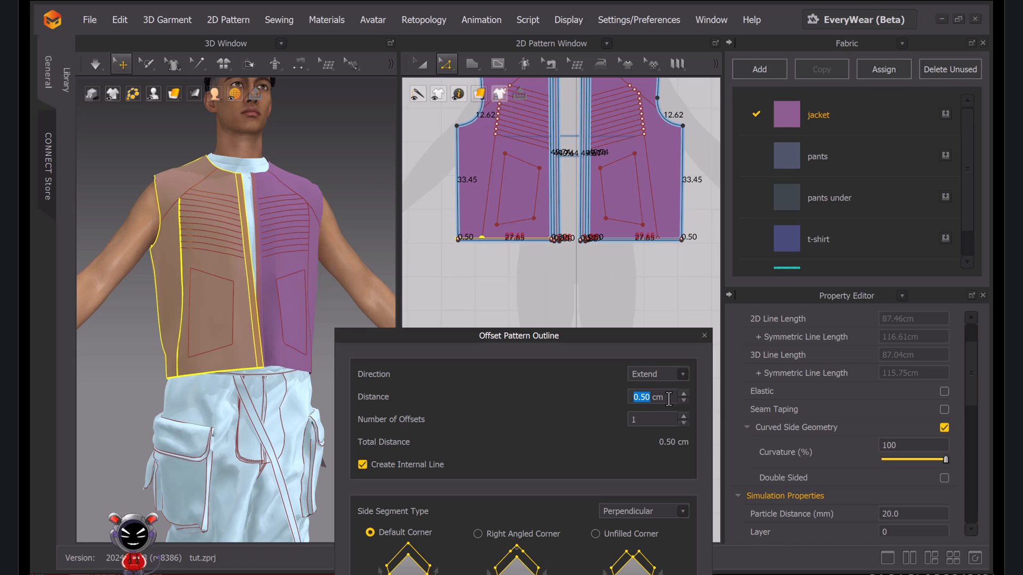
type("5")
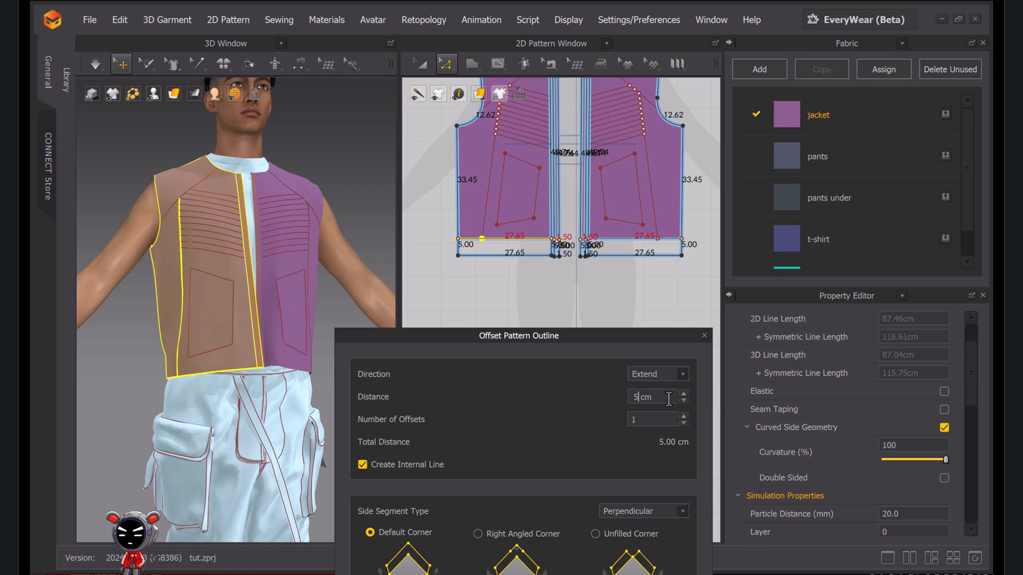
left_click_drag(639, 336, 654, 169)
left_click(502, 475)
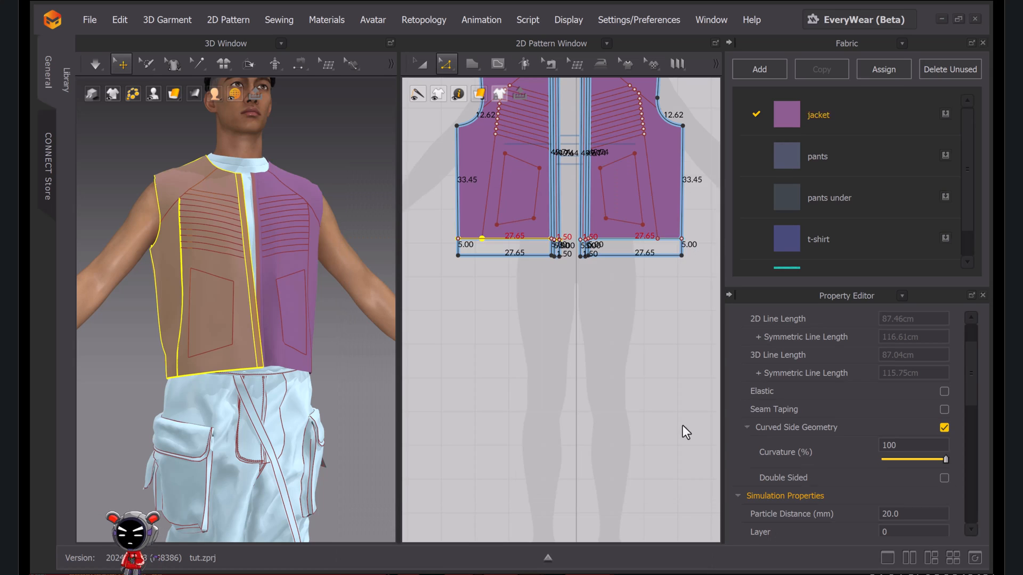
Cut and sew the front, placket and back pieces along the internal hem line to make a separate waistband, and simulate
left_click(590, 413)
scroll(557, 244, "down", 5)
scroll(654, 238, "up", 3)
left_click_drag(663, 229, 503, 245)
middle_click_drag(502, 245, 638, 246)
left_click_drag(612, 231, 446, 246, "shift")
right_click(478, 237)
left_click(548, 379)
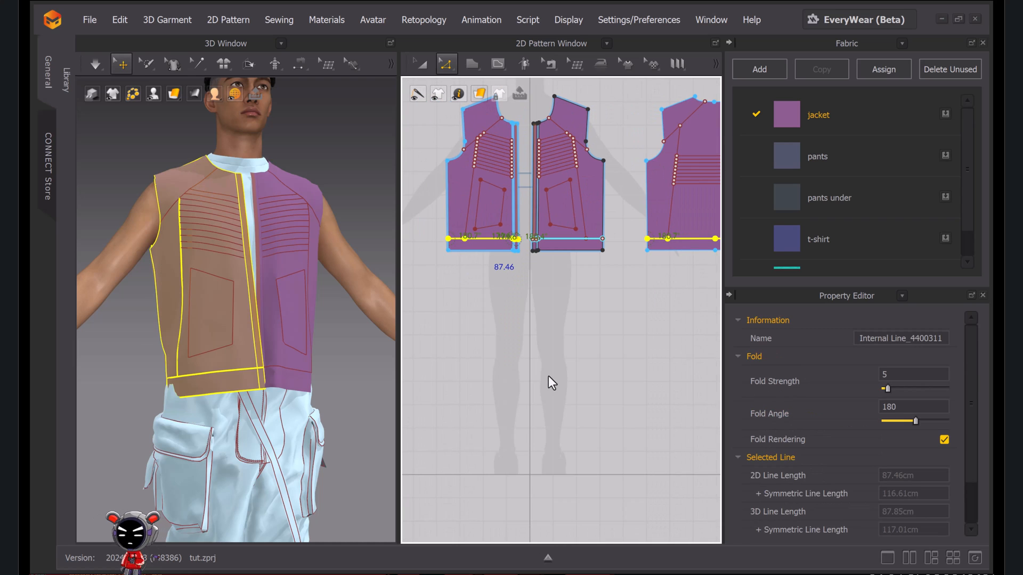
left_click(422, 64)
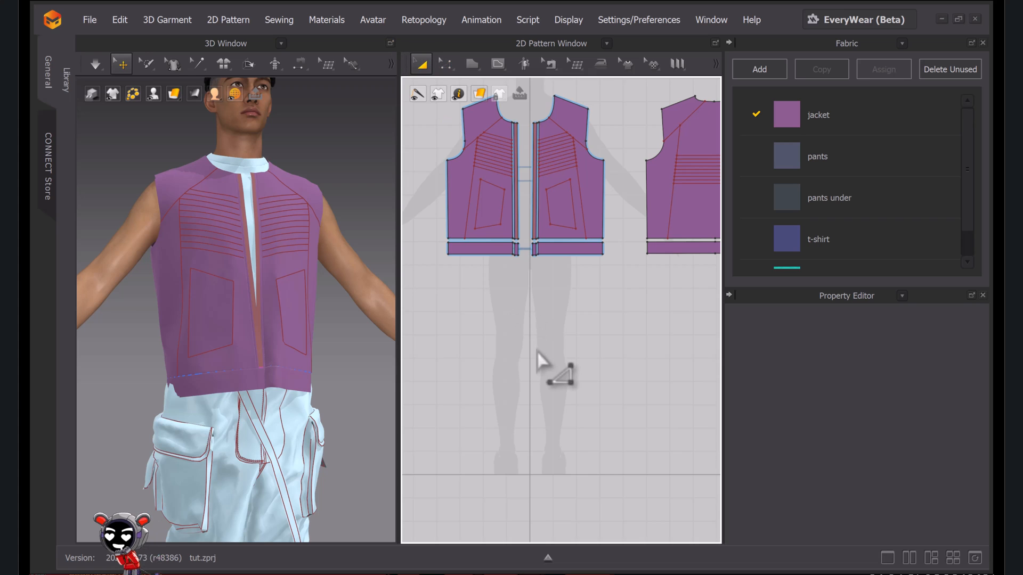
key("space")
Sew the open side edges of the front and back waistband pieces together with Segment Sewing
left_click_drag(186, 395, 154, 399)
scroll(247, 377, "down", 2)
right_click_drag(224, 375, 379, 382)
scroll(228, 355, "up", 3)
left_click_drag(228, 356, 262, 366)
scroll(296, 370, "up", 3)
scroll(274, 297, "up", 3)
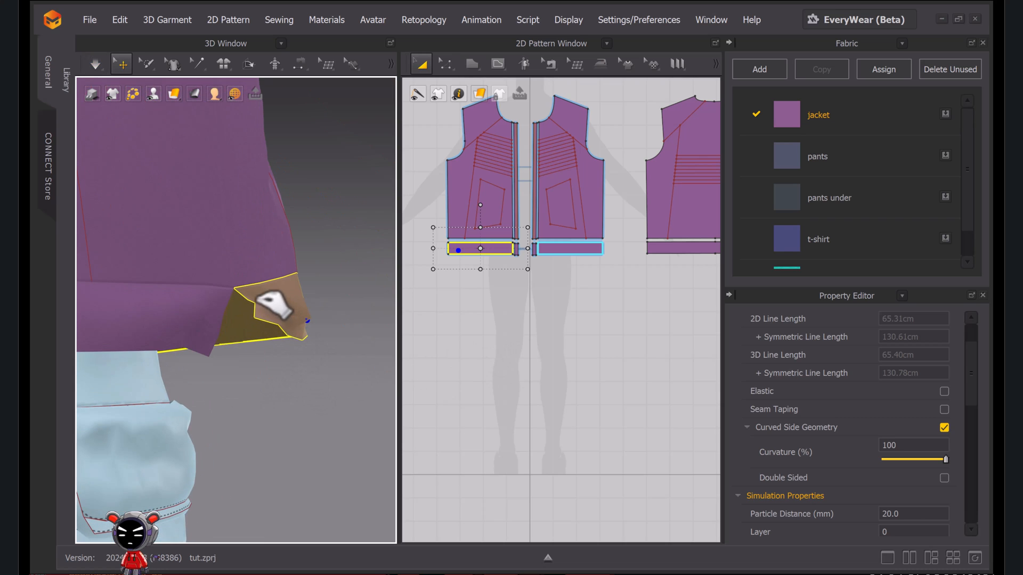
left_click(299, 67)
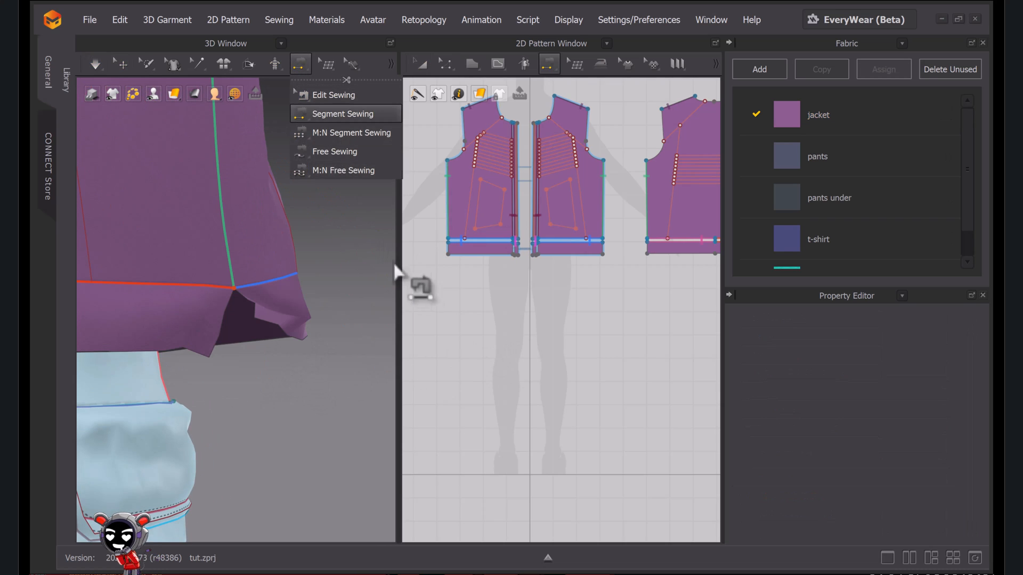
scroll(430, 267, "up", 5)
left_click(226, 312)
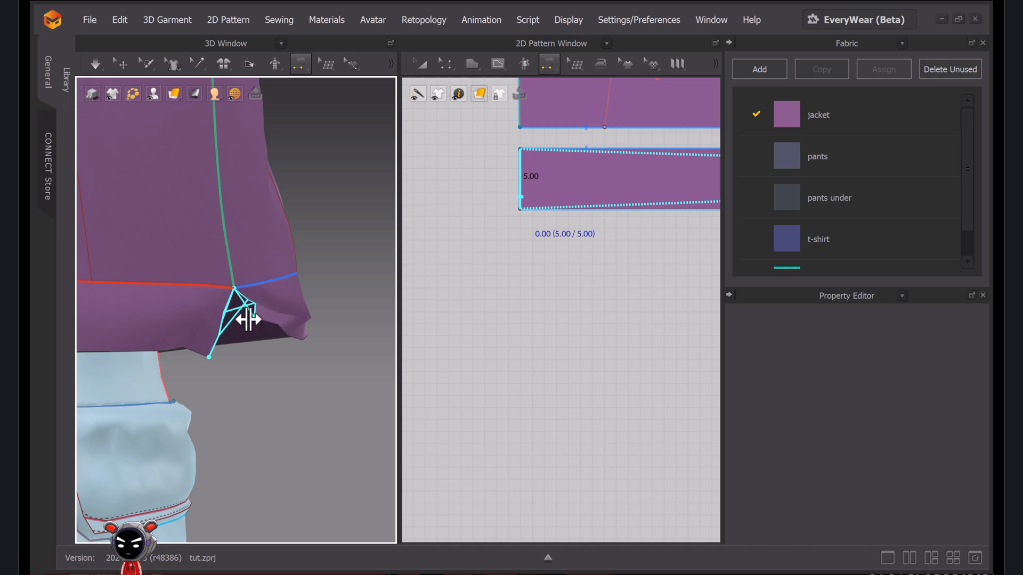
left_click(250, 318)
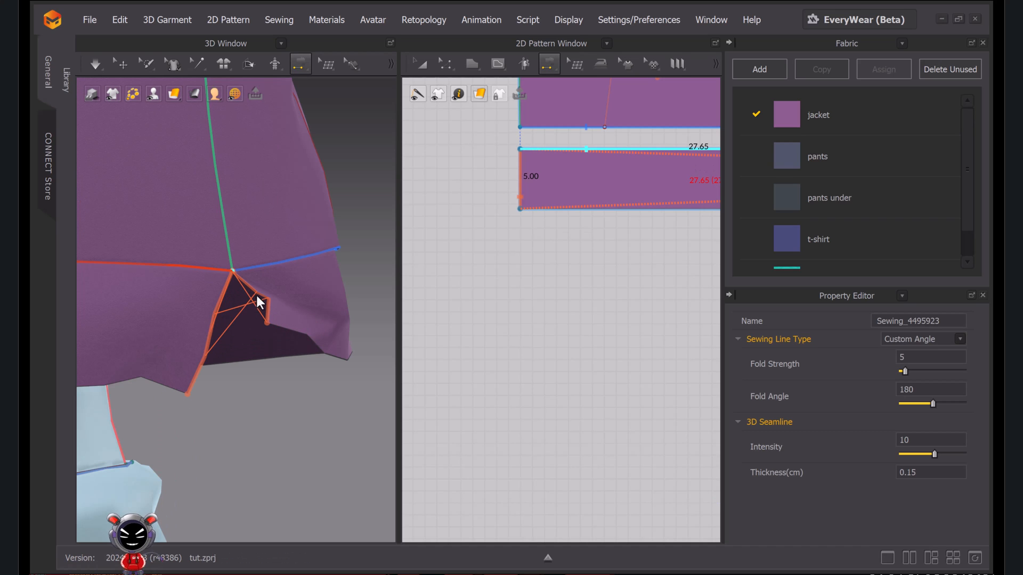
right_click(267, 307)
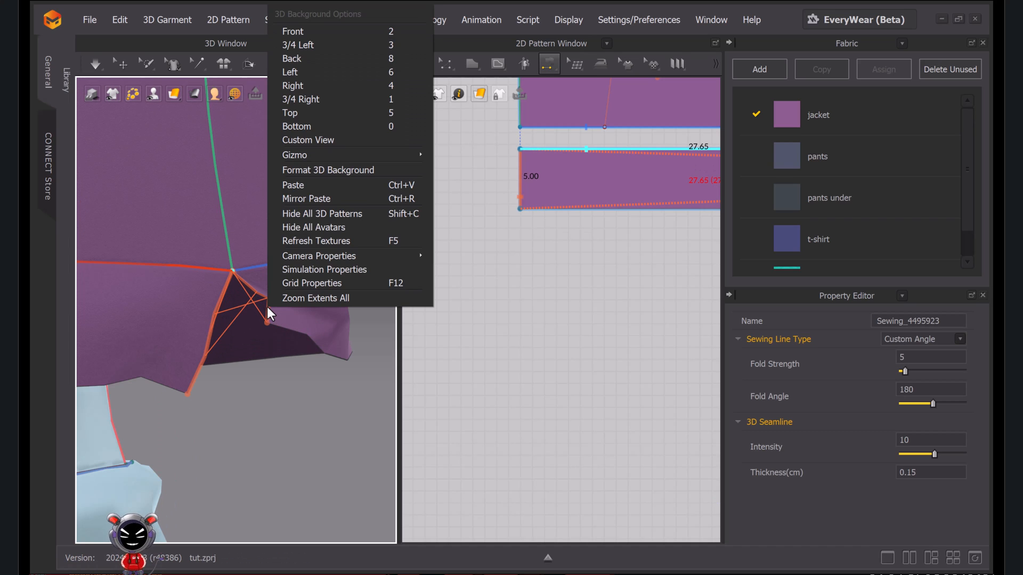
left_click(257, 290)
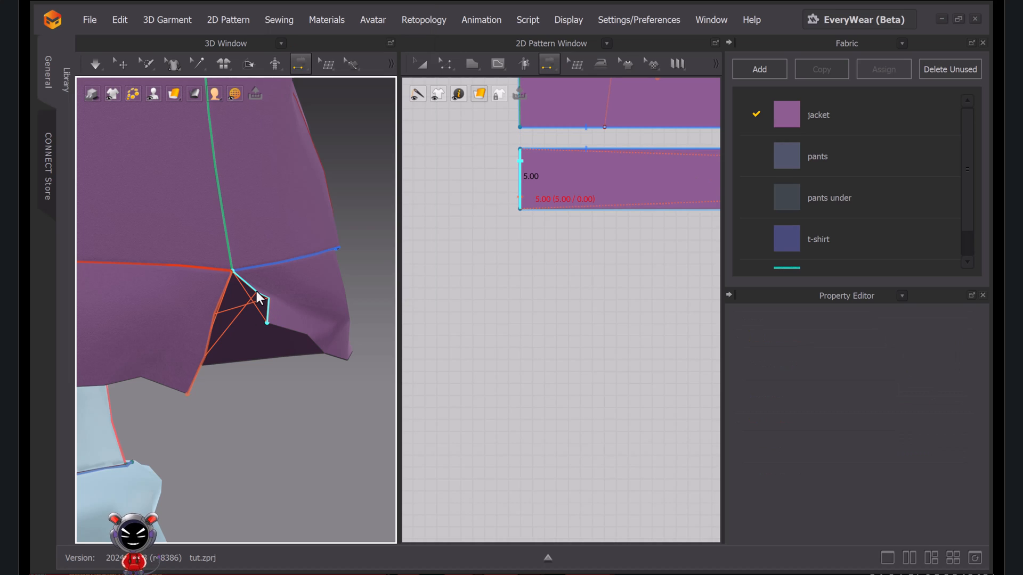
right_click(256, 291)
left_click(253, 293)
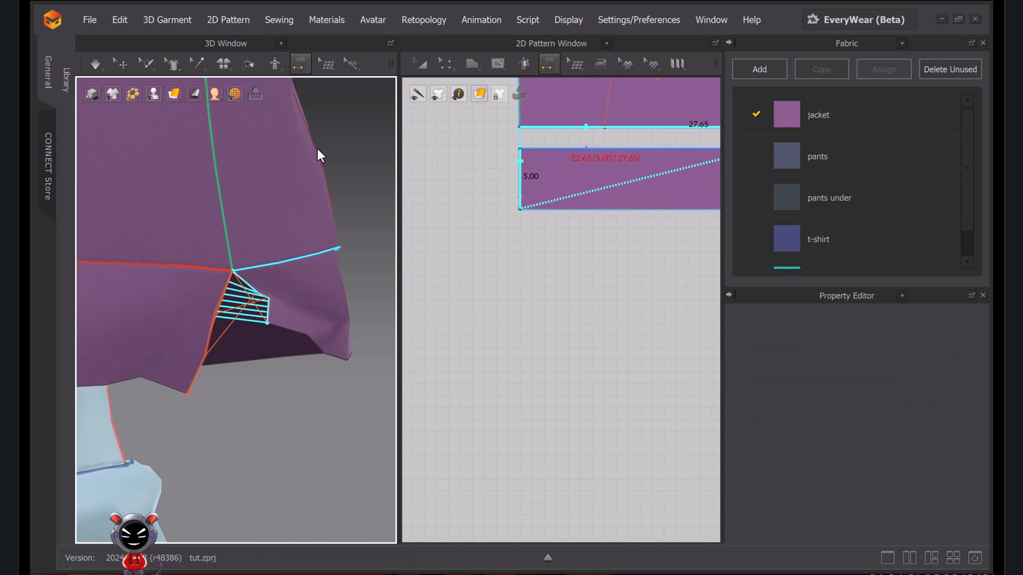
Reverse the sewing direction of the waistband's side seam to uncross its sewing lines
left_click(297, 67)
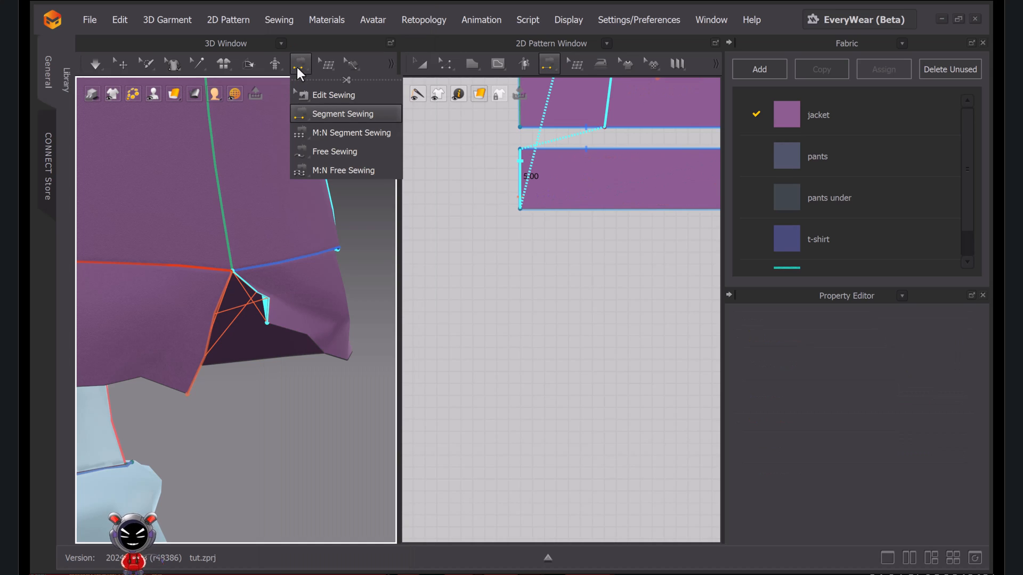
left_click(321, 96)
right_click(257, 290)
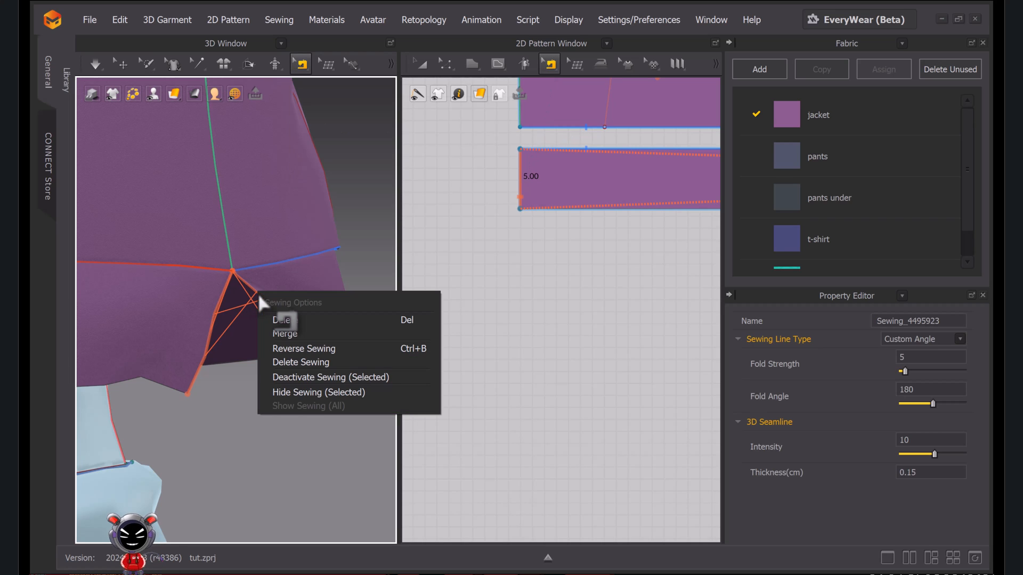
left_click(295, 353)
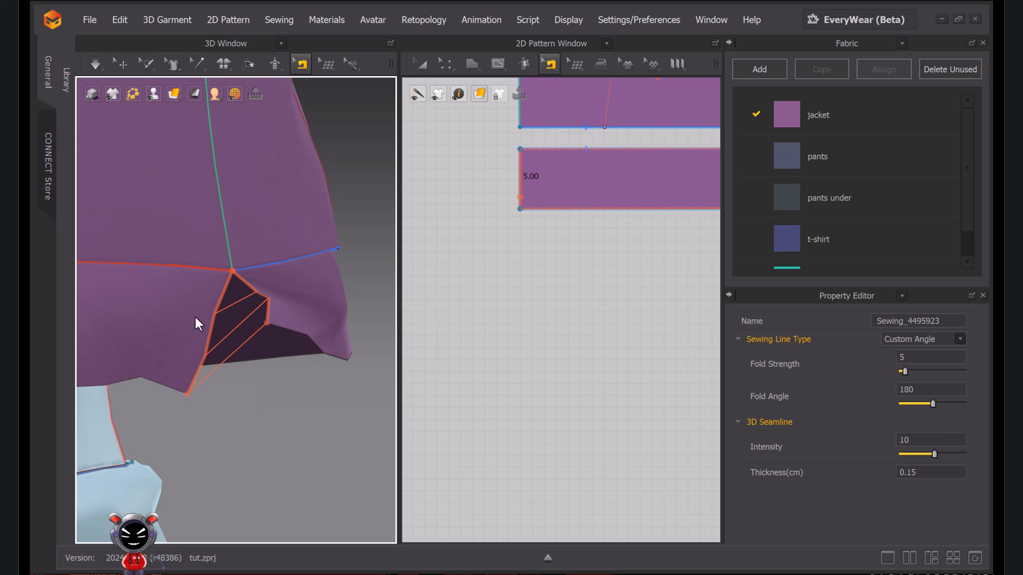
Sew the front and back waistband pieces together along their 5 cm edges at the opposite side
scroll(267, 373, "up", 4)
right_click_drag(266, 377, 303, 336)
middle_click_drag(303, 336, 409, 333)
scroll(442, 266, "up", 5)
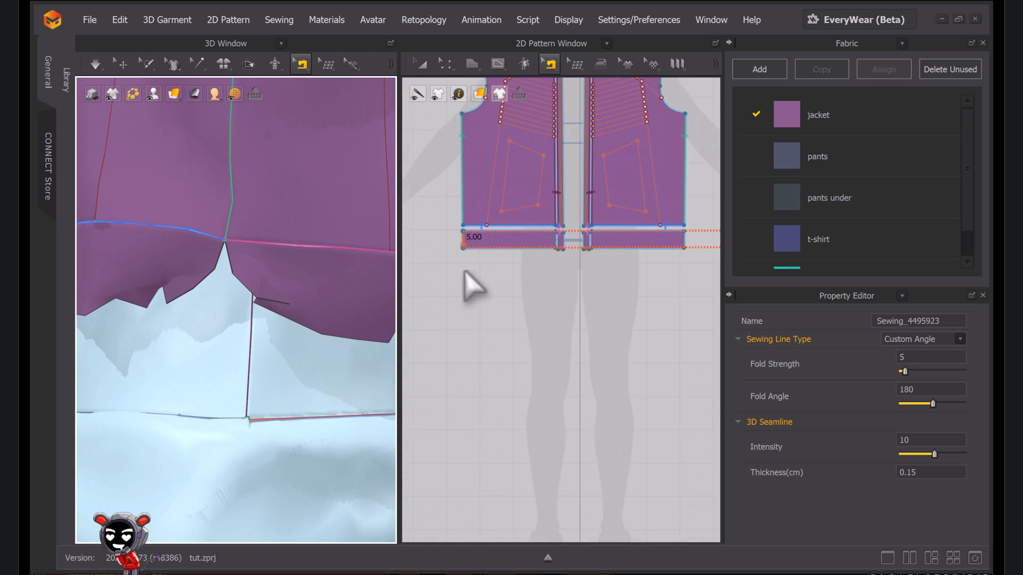
scroll(464, 270, "down", 2)
scroll(309, 274, "up", 4)
middle_click_drag(677, 285, 502, 285)
middle_click_drag(555, 246, 488, 281)
scroll(487, 281, "down", 1)
key("n")
left_click(491, 264)
left_click(632, 264)
scroll(632, 264, "up", 3)
middle_click_drag(632, 263, 509, 264)
scroll(697, 252, "down", 5)
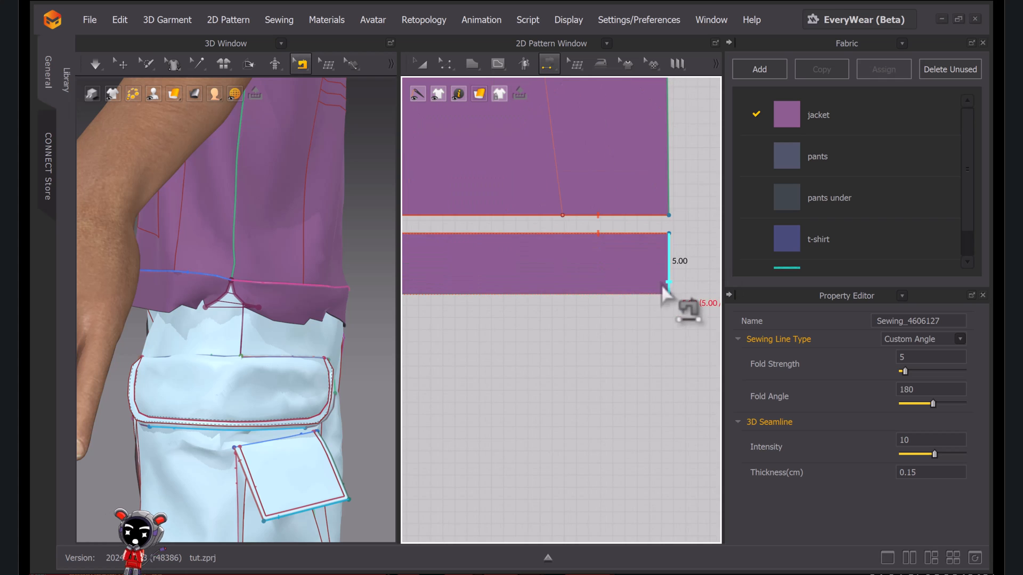
key("a")
key("b")
right_click_drag(253, 325, 342, 342)
scroll(342, 341, "up", 2)
Select the back and front waistband pieces together with the short placket pieces at the hem
left_click(421, 61)
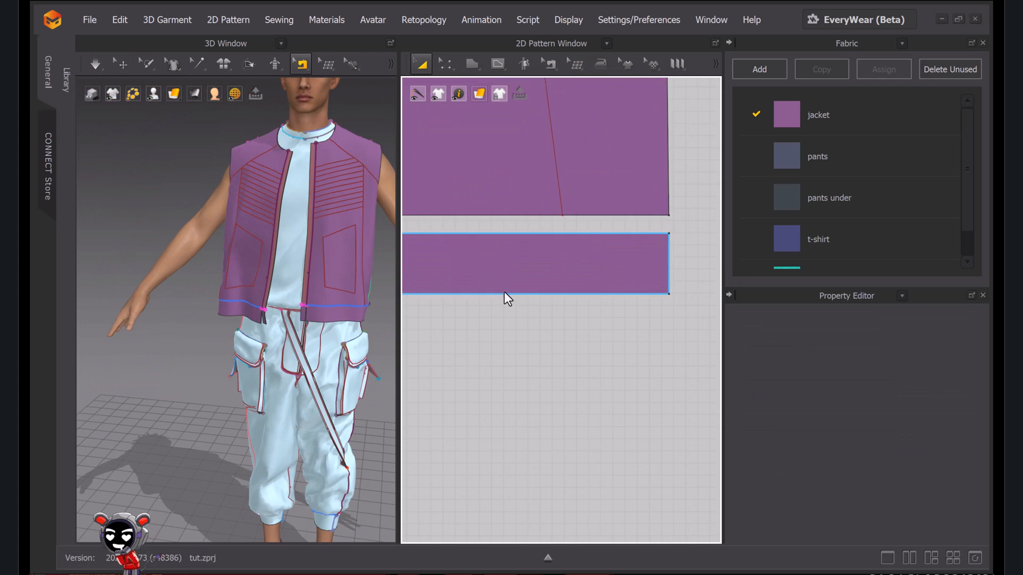
scroll(504, 295, "up", 3)
middle_click_drag(504, 302, 618, 274)
scroll(601, 281, "up", 1)
left_click(597, 270)
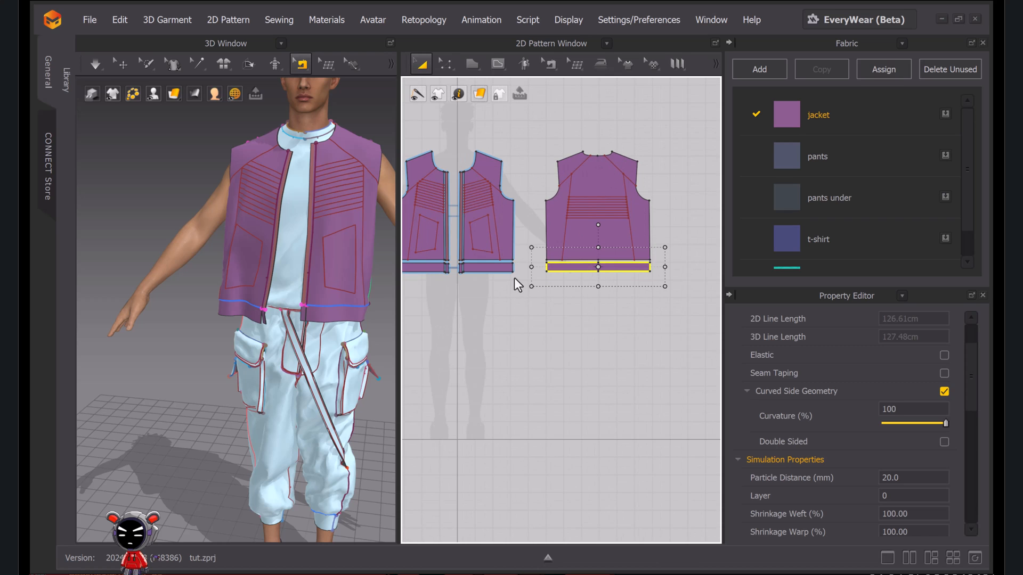
middle_click_drag(490, 275, 564, 266)
scroll(563, 266, "down", 3)
left_click(558, 258)
scroll(535, 265, "up", 3)
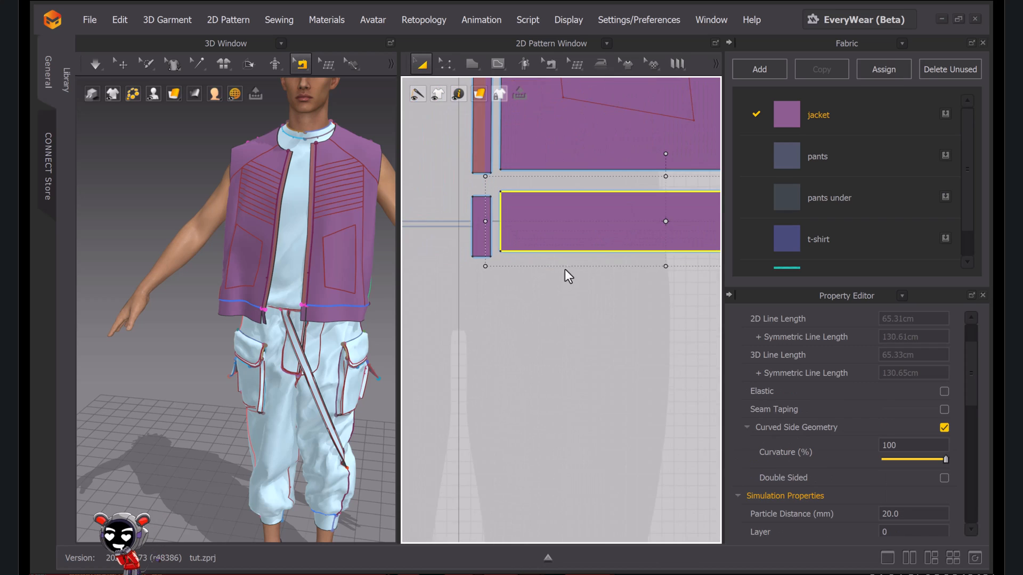
scroll(550, 269, "up", 3)
left_click(542, 286)
left_click(564, 264)
left_click(480, 256, "shift")
left_click(432, 248, "shift")
left_click(664, 260, "shift")
scroll(664, 260, "down", 4)
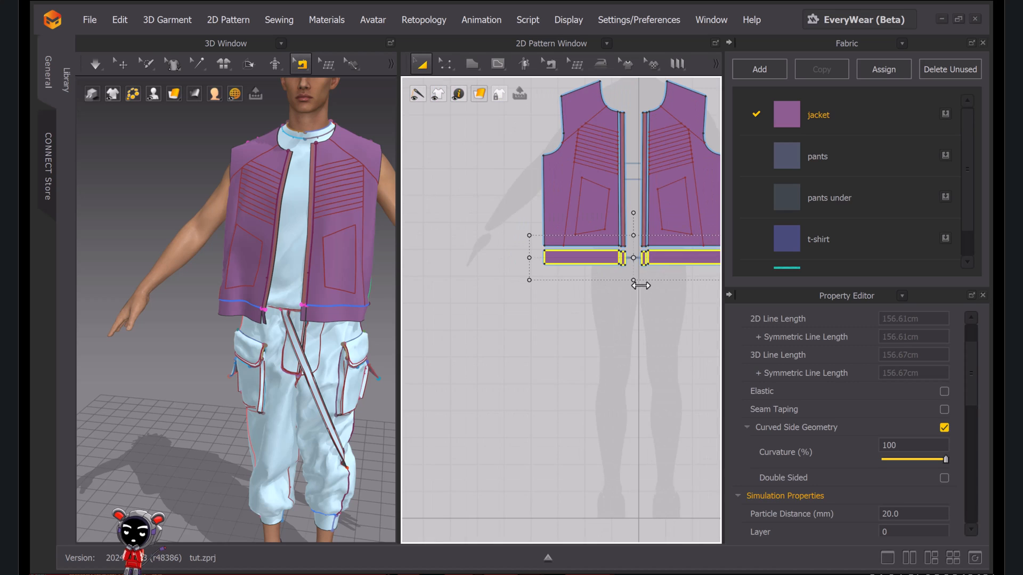
scroll(644, 278, "up", 4)
scroll(634, 232, "up", 2)
left_click(632, 237)
middle_click_drag(632, 237, 526, 460)
key("v")
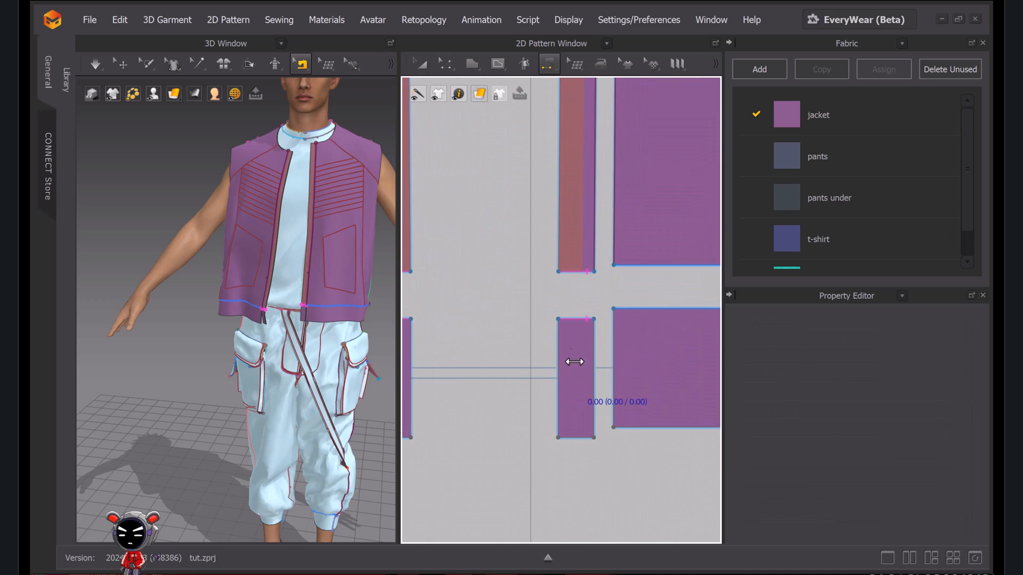
right_click(582, 316)
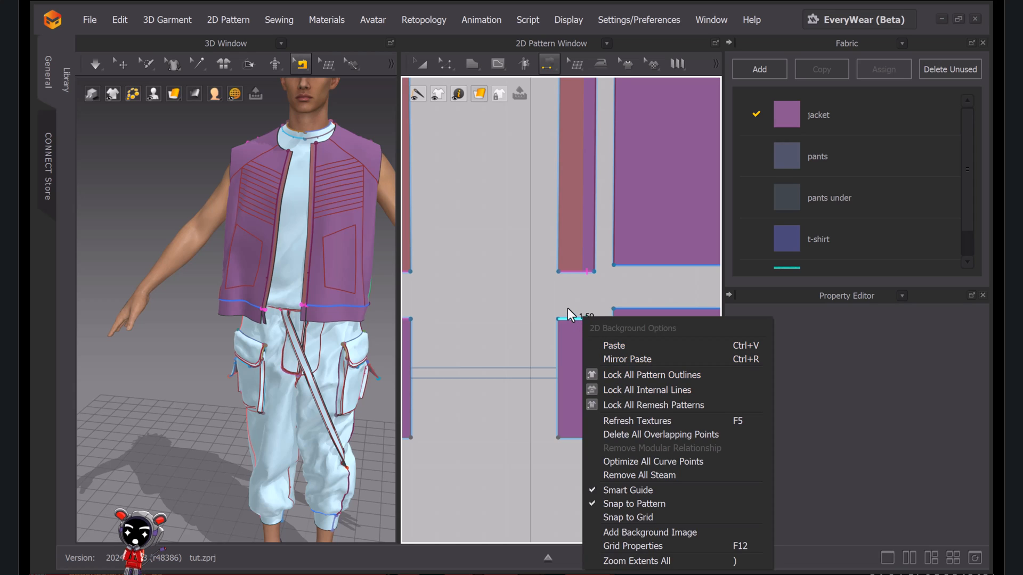
left_click(574, 318)
left_click(668, 221)
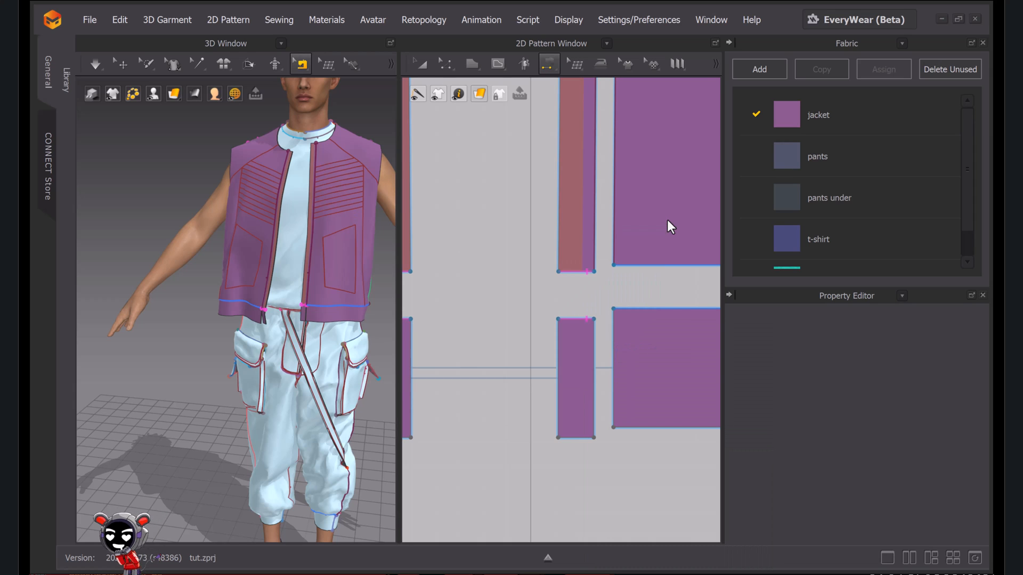
right_click(581, 315)
left_click(570, 298)
Merge the short placket pieces at waistband height with the long placket strips along their shared seam
key("b")
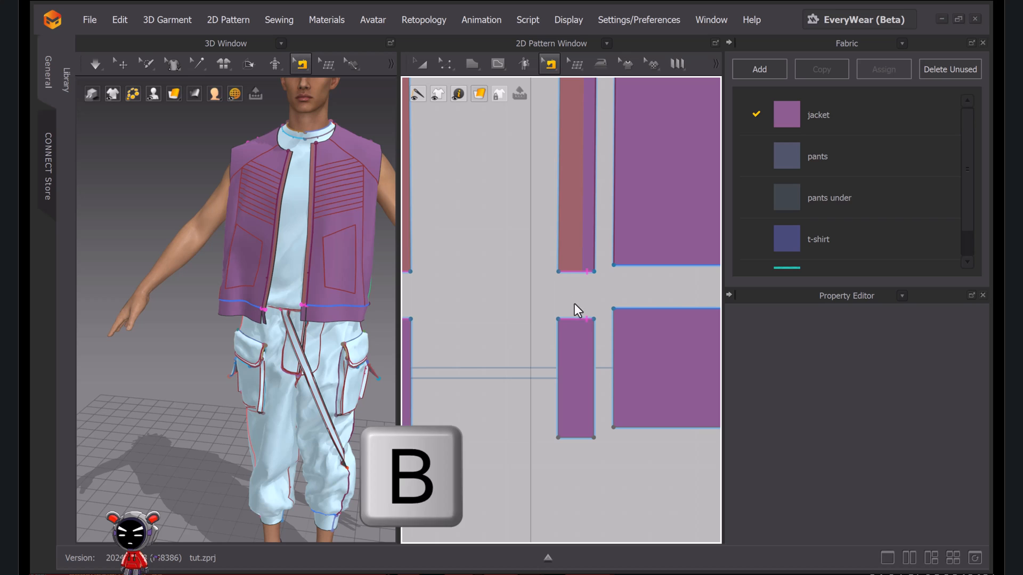
right_click(576, 318)
left_click(613, 379)
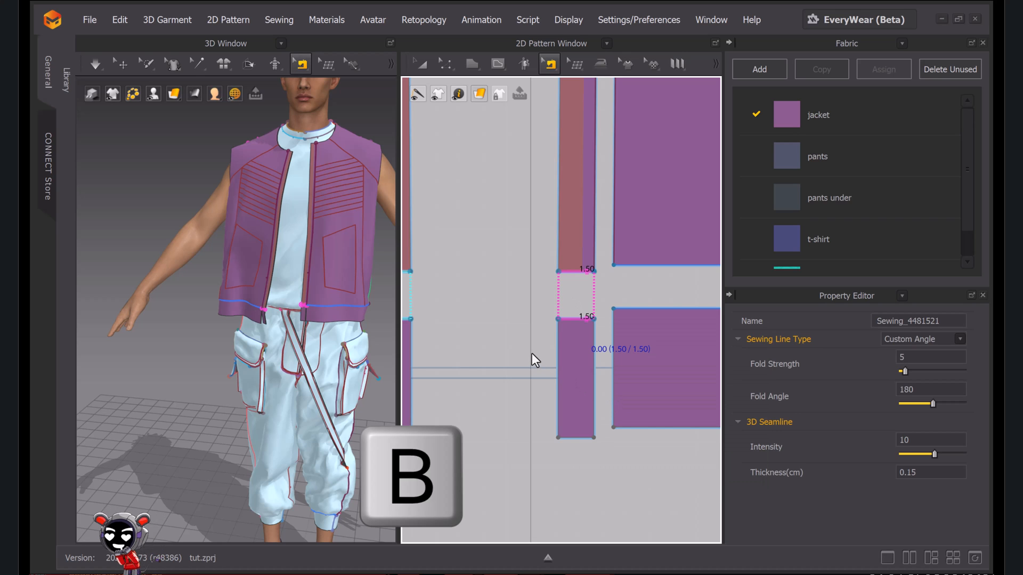
middle_click_drag(529, 355, 622, 358)
scroll(530, 325, "down", 6)
middle_click_drag(530, 325, 534, 351)
scroll(523, 447, "down", 2)
scroll(526, 389, "up", 6)
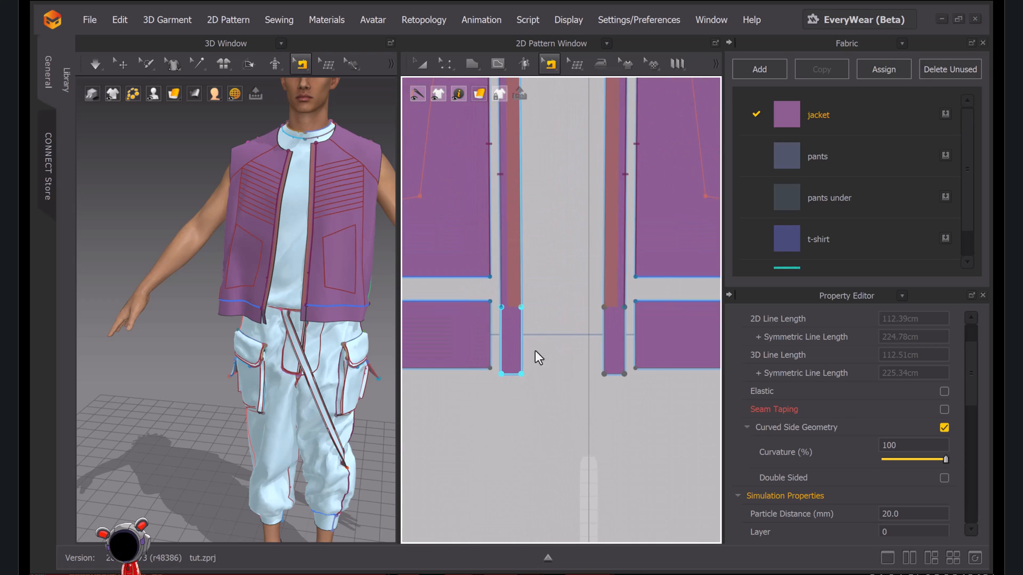
Delete the leftover points on the placket strips where the merged pieces meet
key("z")
left_click_drag(540, 290, 499, 325)
key("Delete")
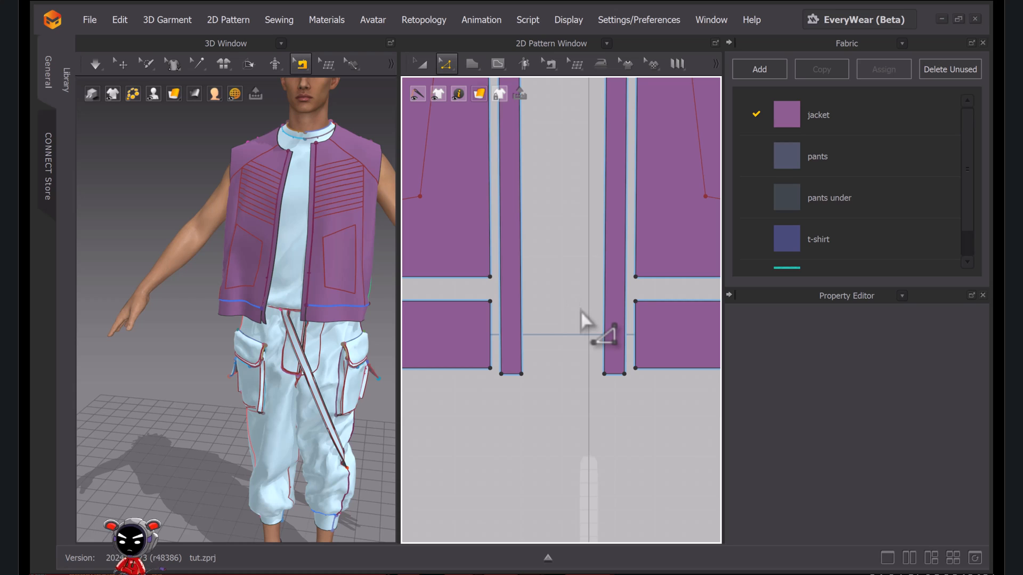
Turn on seam taping for the center front edges of the merged placket strips
left_click(522, 319)
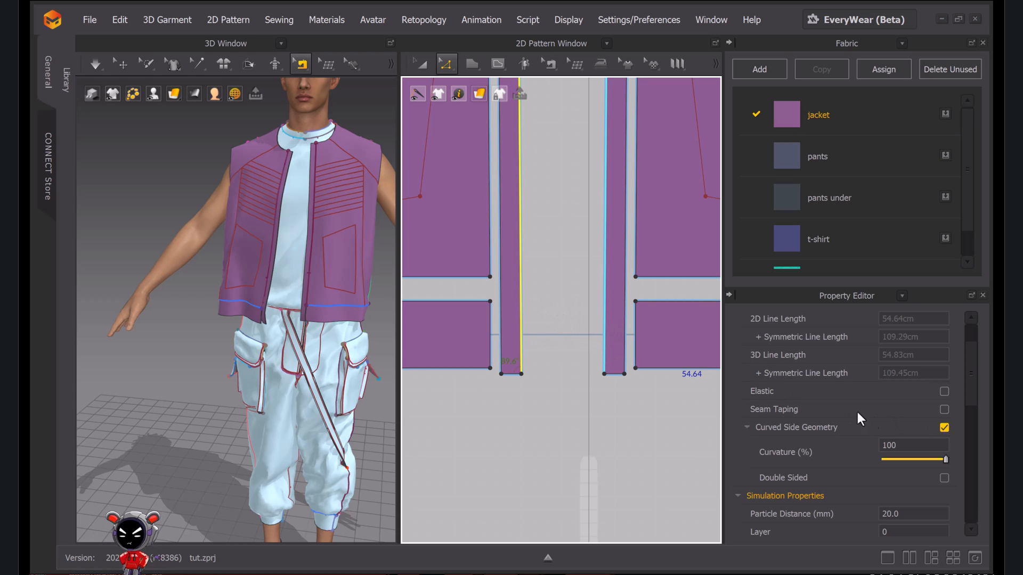
left_click(944, 409)
left_click(564, 412)
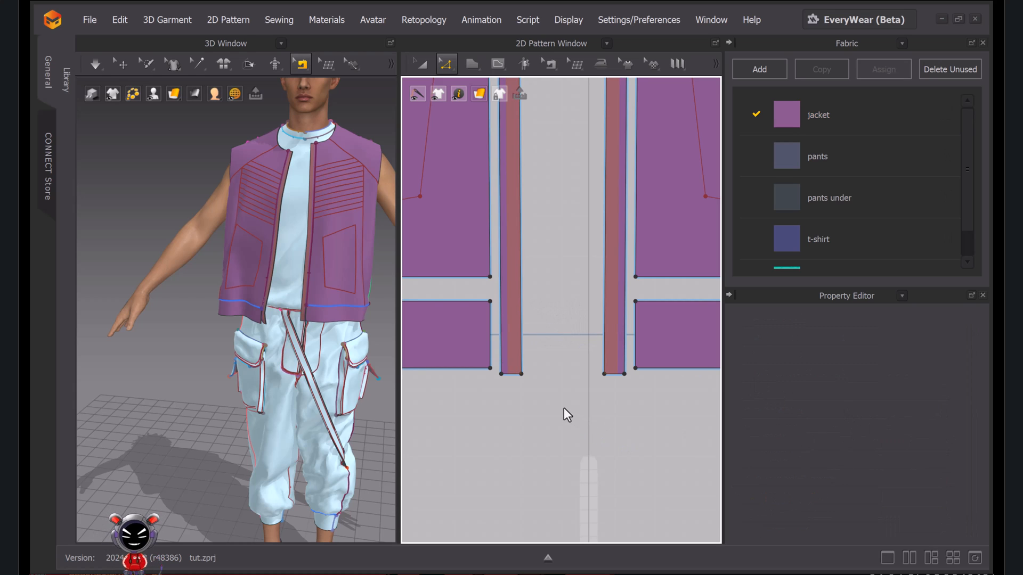
Scale the front and back waistband pieces narrower, to a combined outline length of about 244 cm
scroll(558, 404, "down", 5)
scroll(542, 425, "up", 10)
scroll(640, 417, "down", 4)
middle_click_drag(641, 417, 496, 331)
key("a")
scroll(584, 398, "down", 2)
left_click(500, 311)
scroll(520, 371, "down", 2)
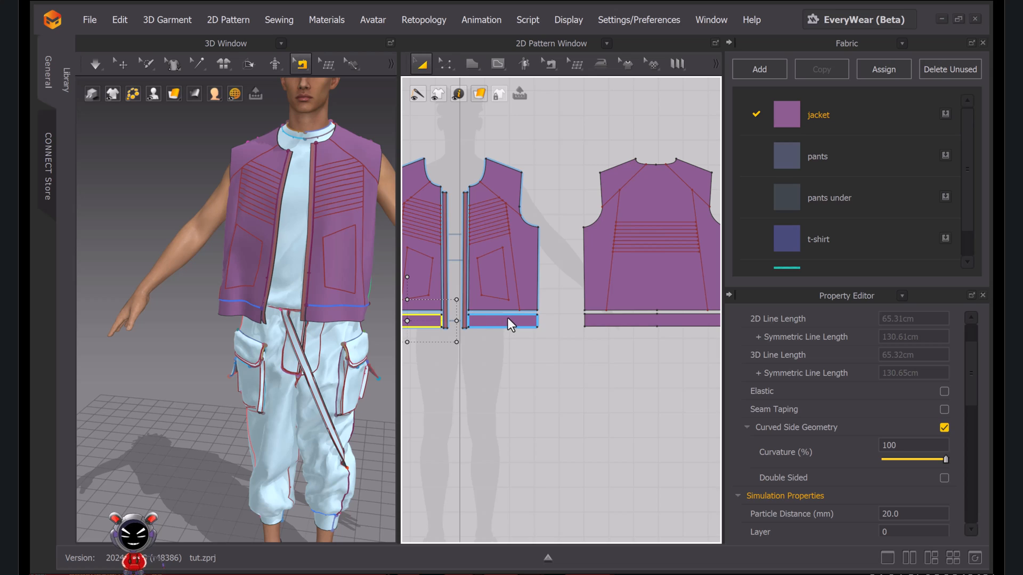
left_click(622, 326, "shift")
scroll(634, 331, "down", 3)
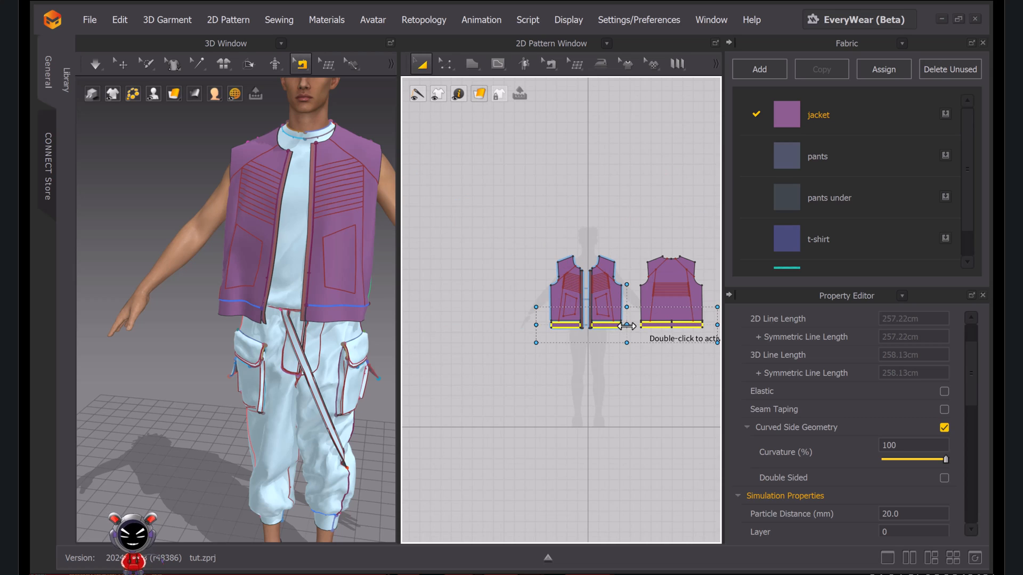
middle_click_drag(627, 326, 545, 294)
key("ctrl+z")
left_click(570, 294, "shift")
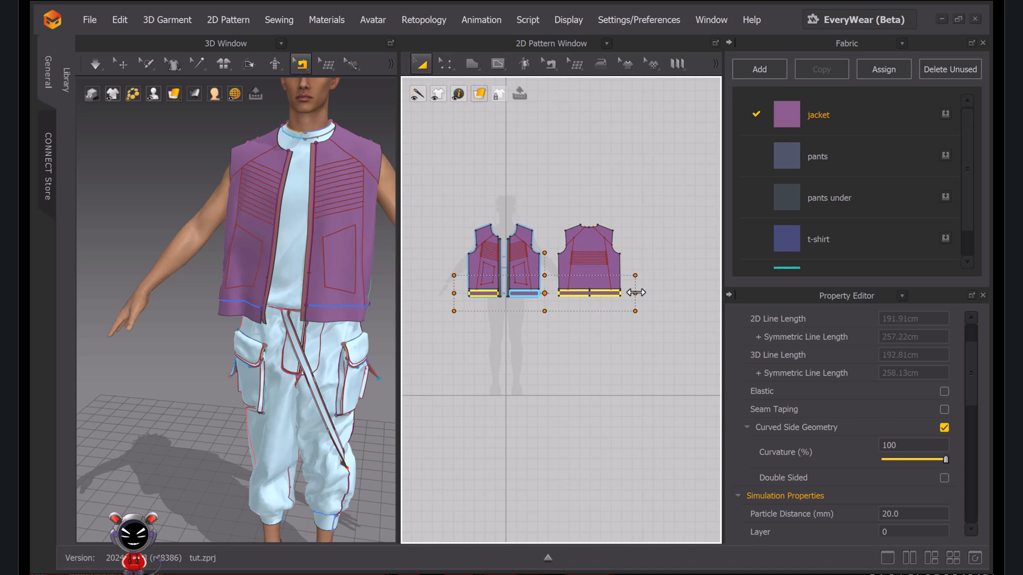
left_click_drag(622, 330, 605, 358)
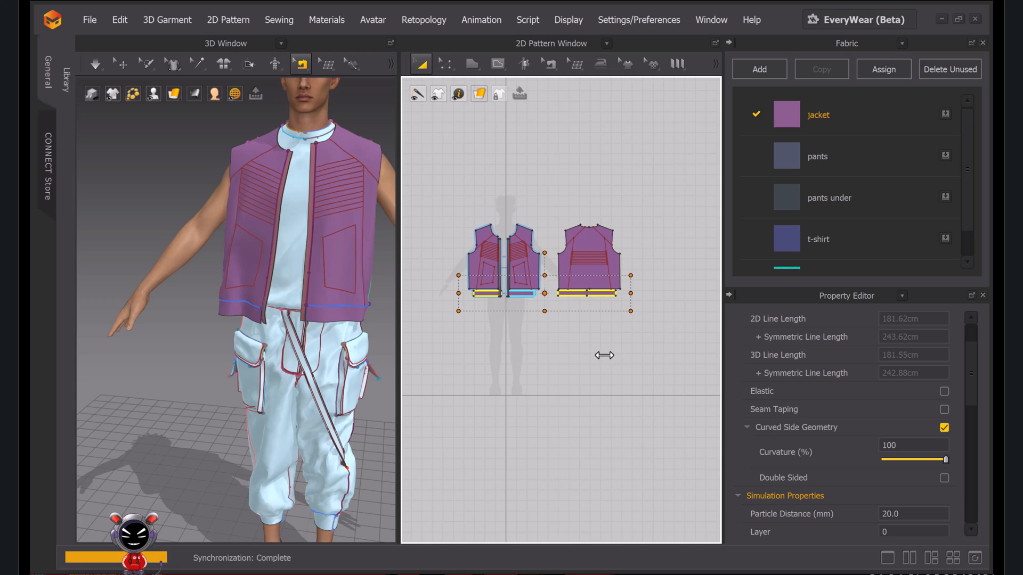
left_click(536, 312)
Narrow the front and back waistband pieces further, to a combined outline length of about 208 cm
scroll(552, 299, "up", 3)
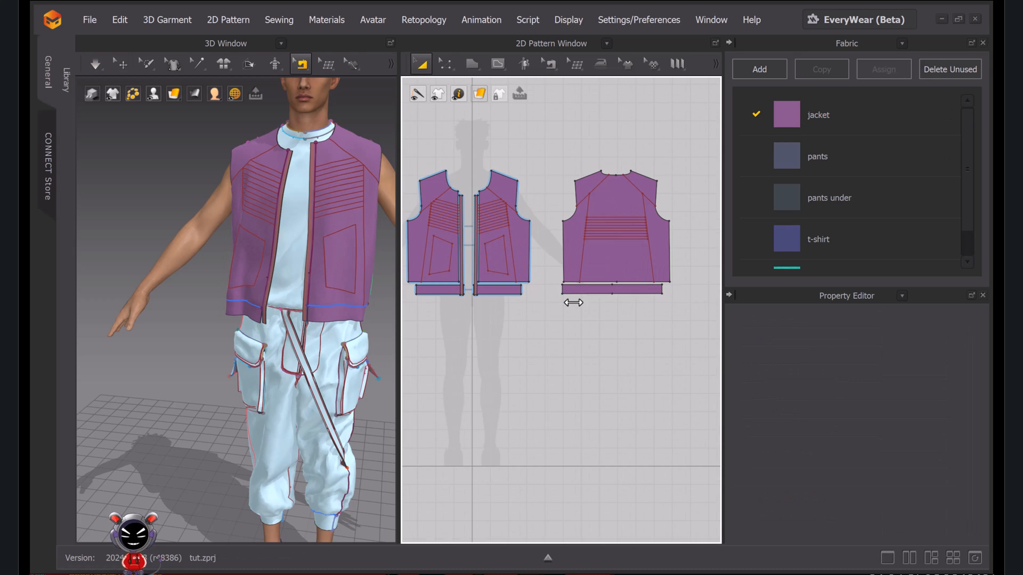
left_click(571, 292)
left_click(501, 291, "shift")
left_click(429, 293, "shift")
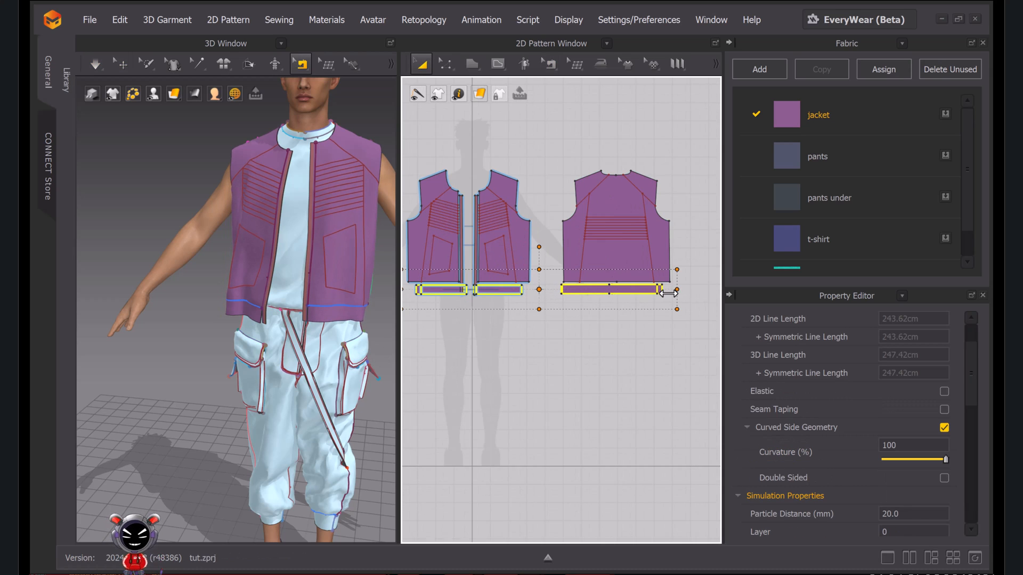
left_click_drag(662, 295, 660, 296)
mouse_move(365, 325)
right_mouse_down()
mouse_move(221, 323)
mouse_move(362, 306)
right_mouse_up()
left_click(587, 293)
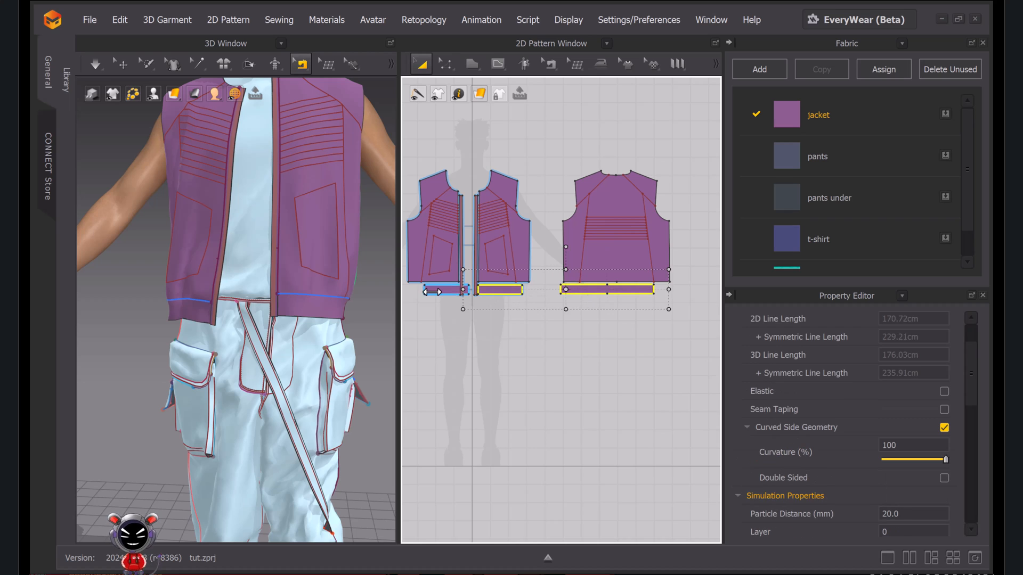
left_click_drag(647, 292, 643, 343)
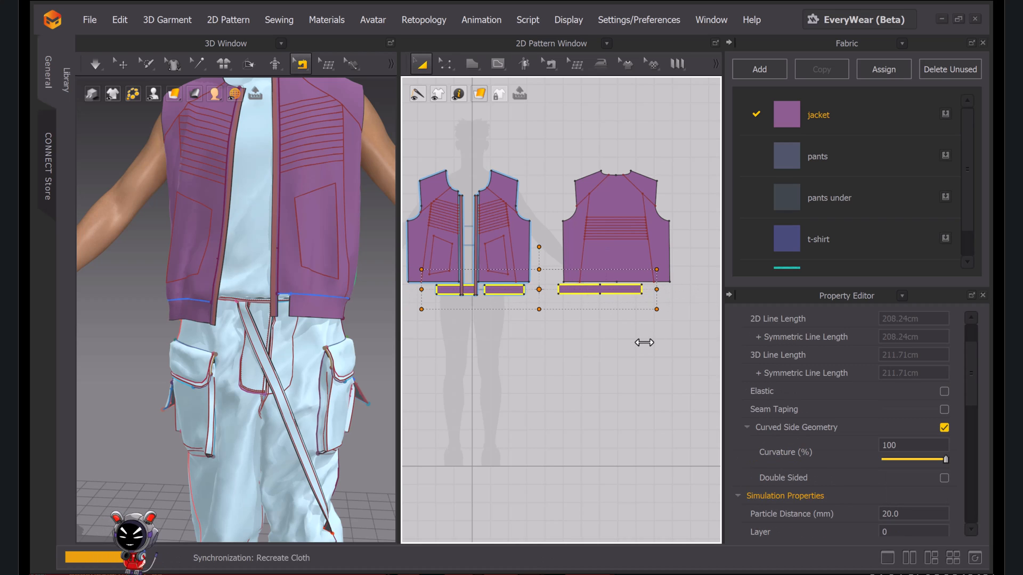
Simulate the garment with the narrowed waistband and check how the front waistband piece drapes at the side
left_click(191, 128)
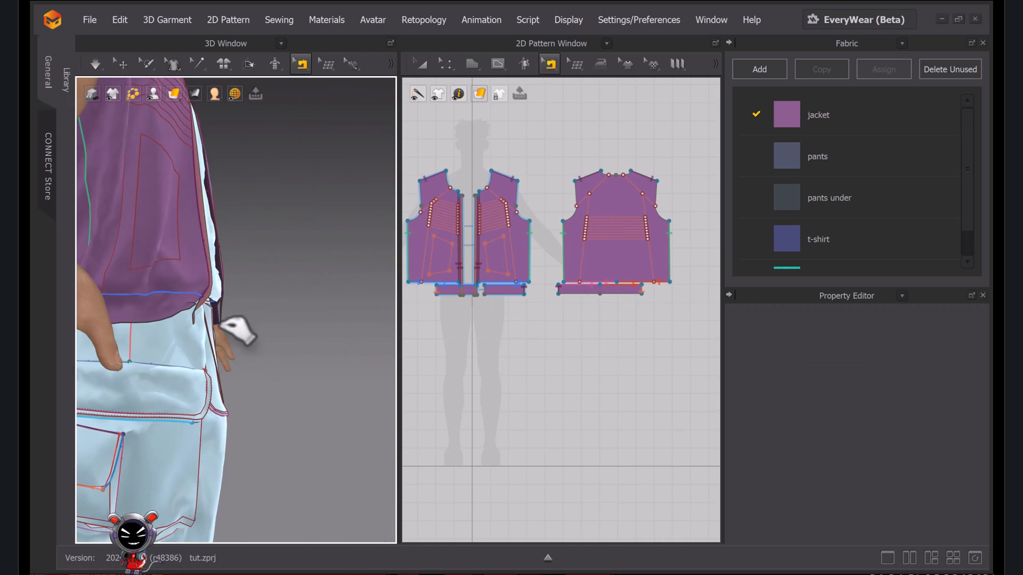
key("space")
left_click(204, 338)
key("ctrl+z")
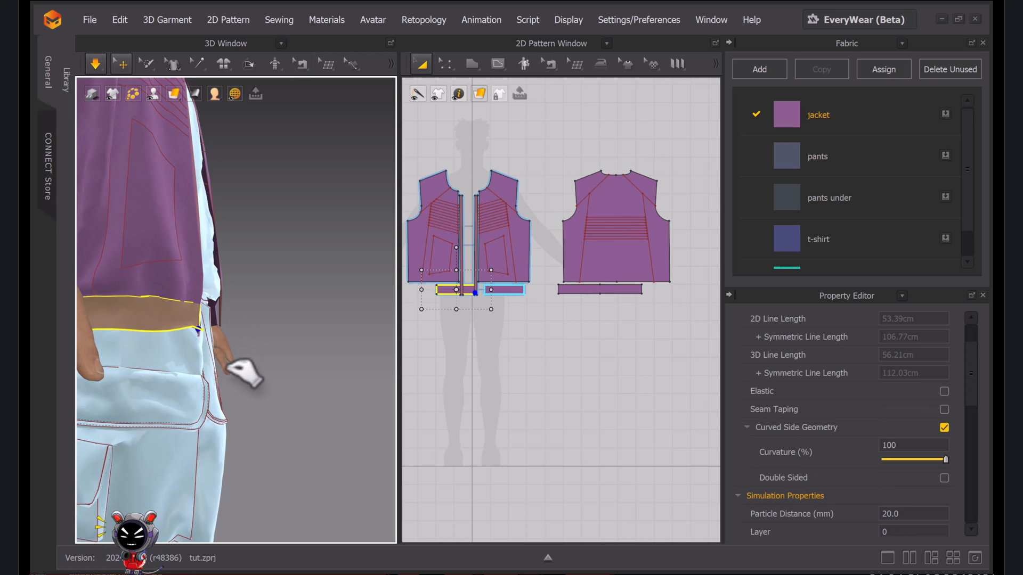
Move the front waistband pieces outward so they sit clear of the center front placket strips
key("b")
scroll(338, 353, "down", 3)
right_click_drag(363, 351, 286, 350)
scroll(452, 294, "up", 8)
middle_click_drag(449, 322, 598, 363)
key("a")
left_click_drag(610, 325, 472, 329)
middle_click_drag(590, 393, 536, 393)
Sew the front waistband's 5 cm center end to the lowest section of the adjacent placket strip's outer edge
key("m")
left_click(532, 340)
left_click(532, 294)
left_click(582, 341)
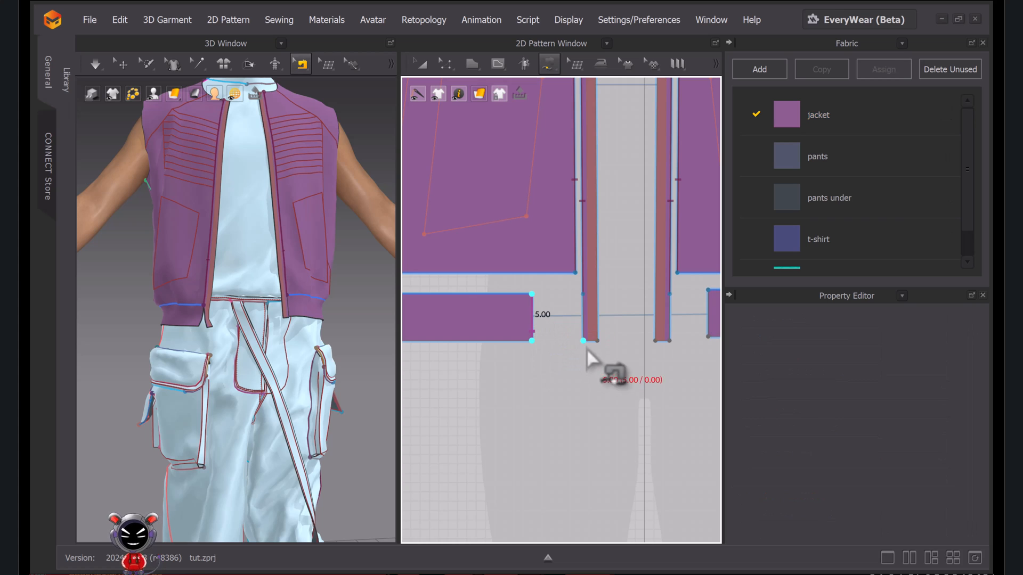
left_click(583, 294)
Simulate the jacket and tug its front panel so the sewn waistband and placket settle on the avatar
scroll(625, 341, "down", 1)
middle_click_drag(624, 342, 435, 349)
key("a")
key("b")
right_click_drag(255, 321, 277, 298)
left_click(121, 64)
scroll(274, 286, "down", 5)
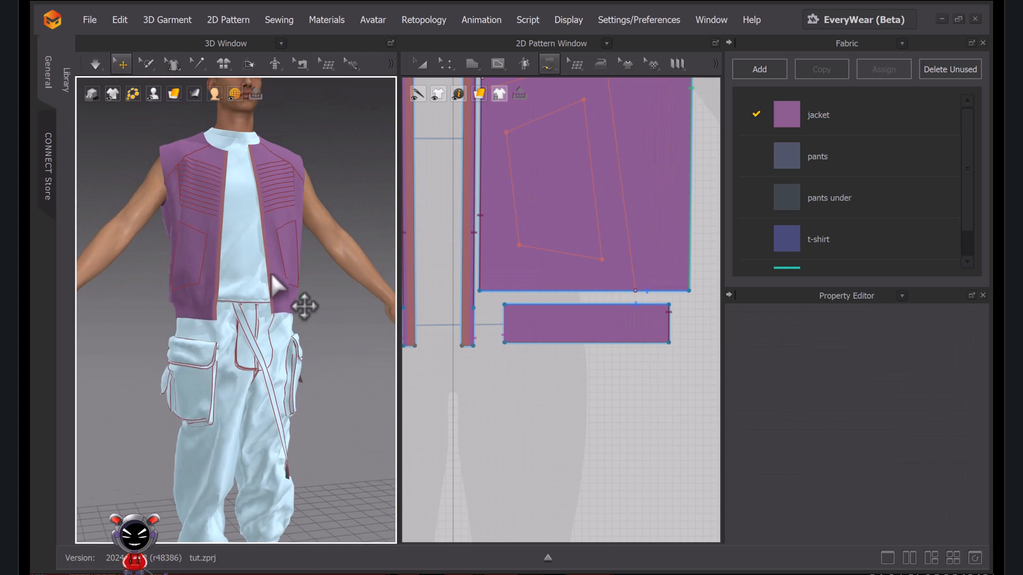
left_click(224, 142)
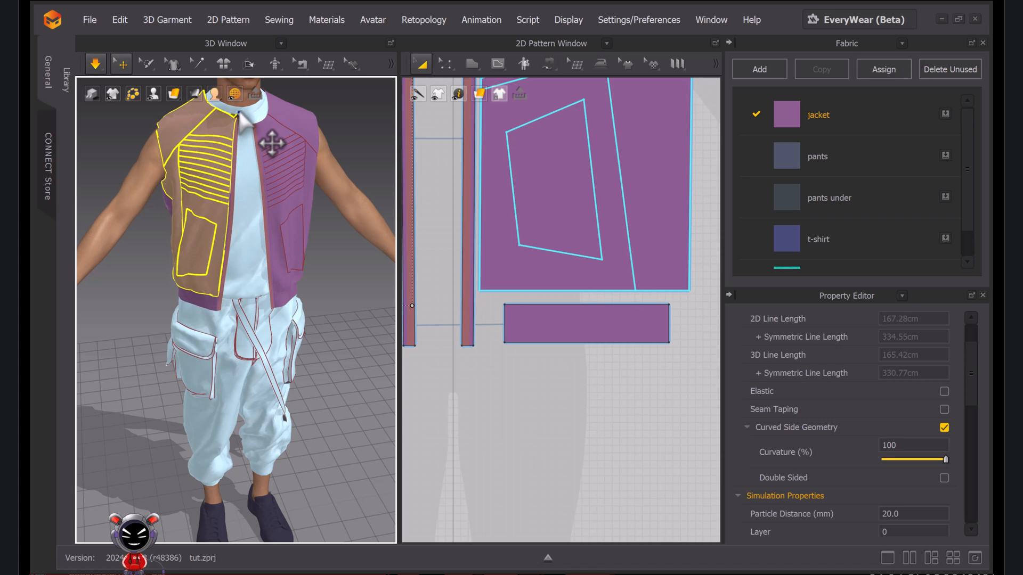
right_click_drag(277, 271, 353, 236)
scroll(353, 234, "down", 5)
scroll(523, 380, "down", 5)
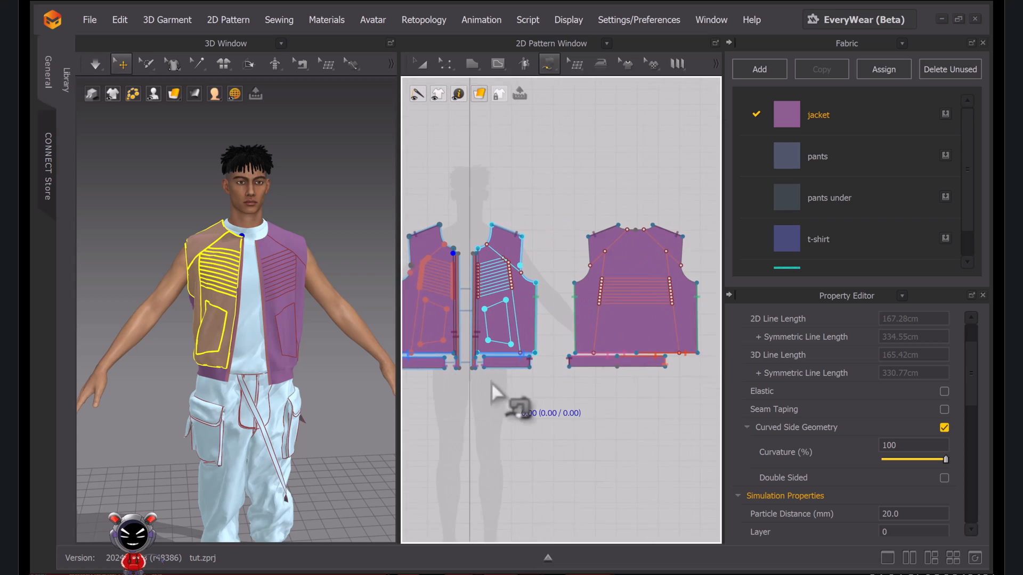
Create a 30 × 30 cm rectangle for the hood above the front bodice and shift it slightly toward the center line
left_click(422, 64)
scroll(582, 418, "down", 3)
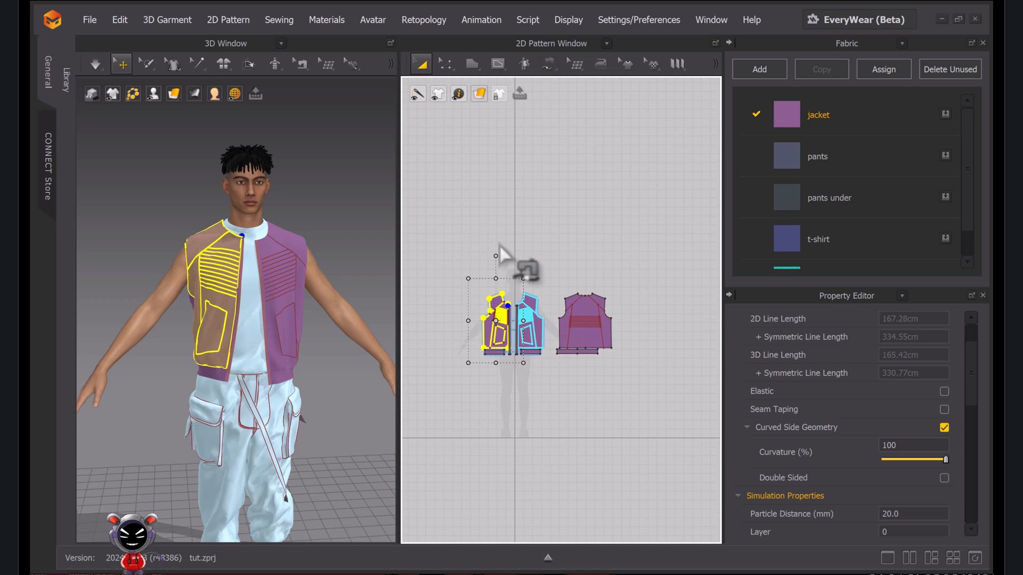
scroll(506, 267, "up", 3)
left_click(478, 66)
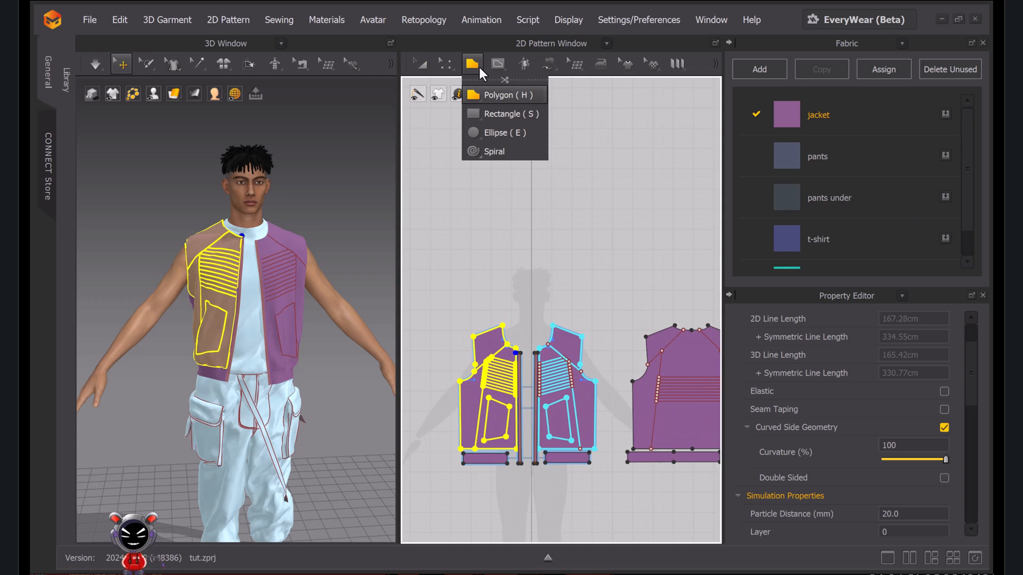
left_click(493, 119)
scroll(496, 277, "up", 3)
middle_click_drag(507, 310, 499, 267)
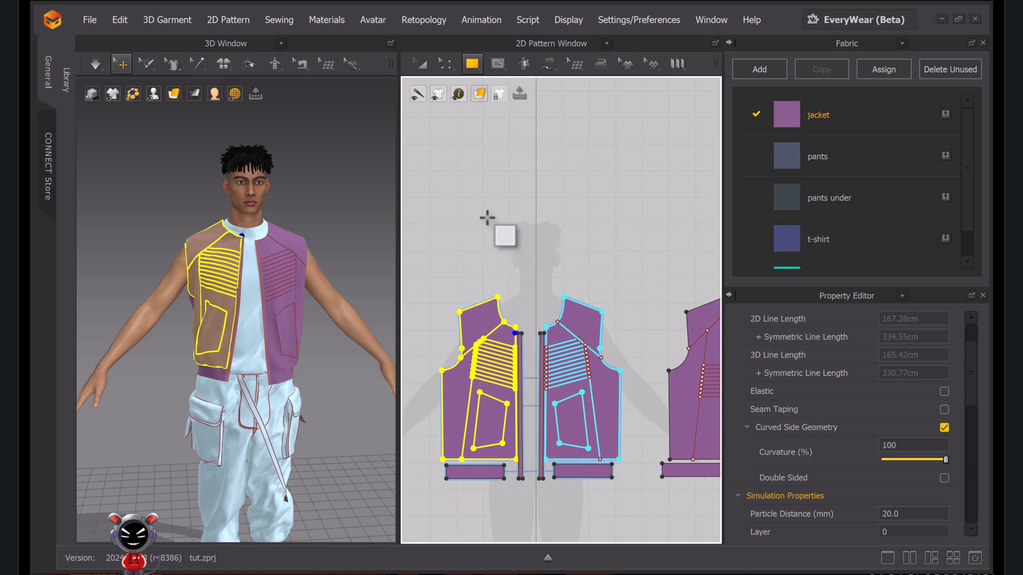
left_click(487, 209)
type("30")
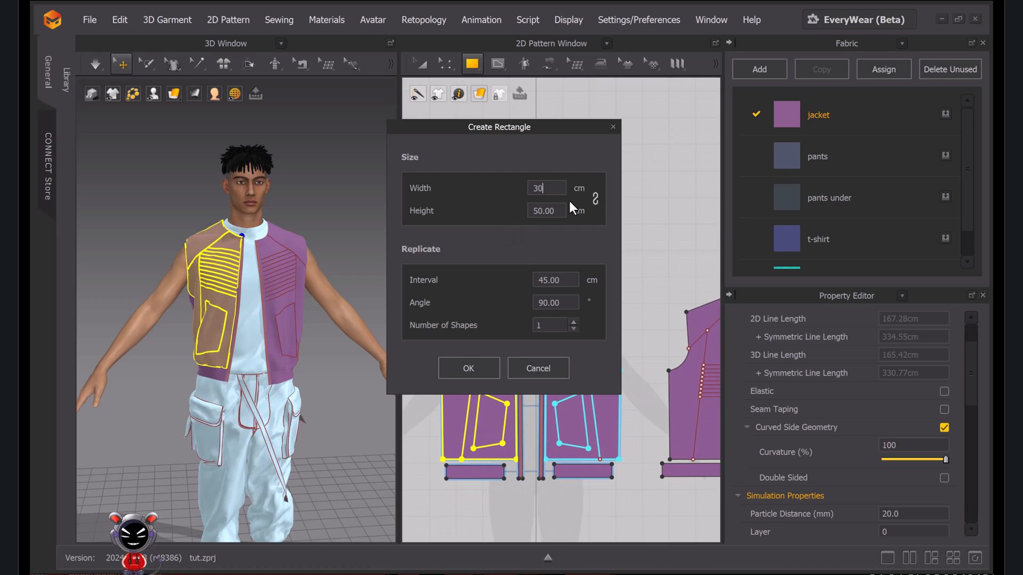
left_click(563, 214)
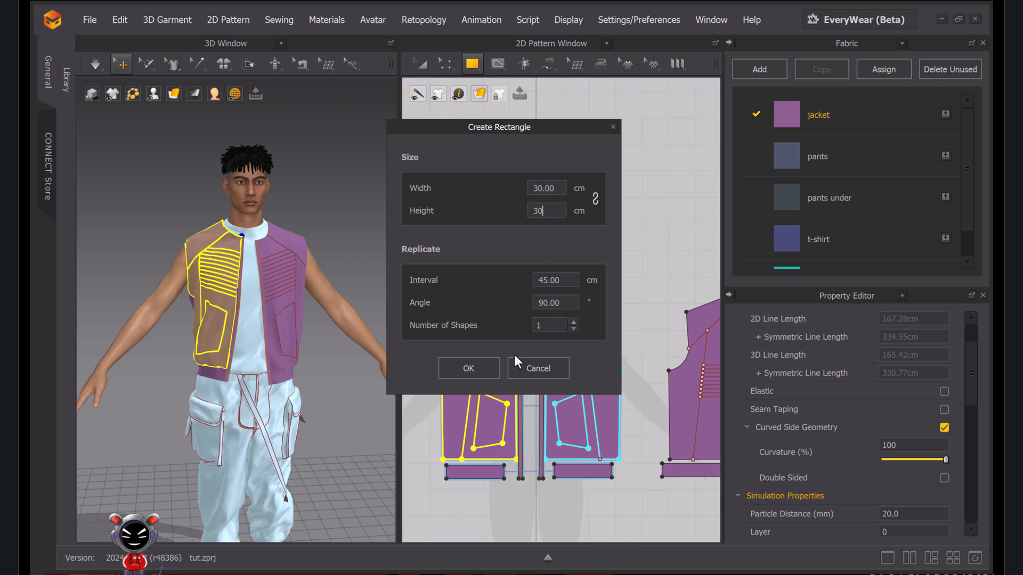
left_click(490, 367)
left_click(421, 64)
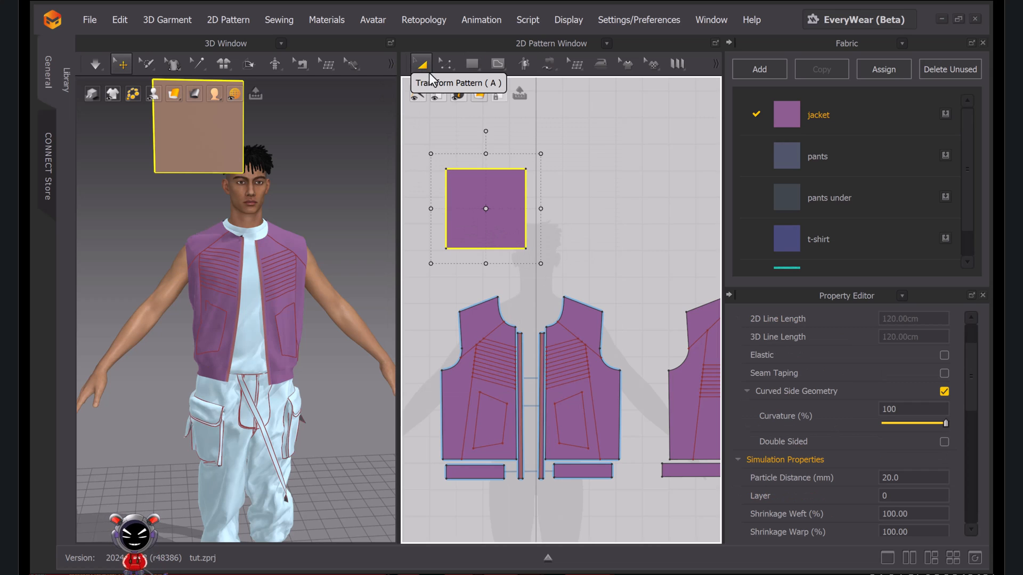
left_click_drag(495, 187, 513, 195)
Round the square hood piece's upper left corner by 10 cm along both adjoining edges
scroll(520, 258, "up", 4)
left_click(445, 64)
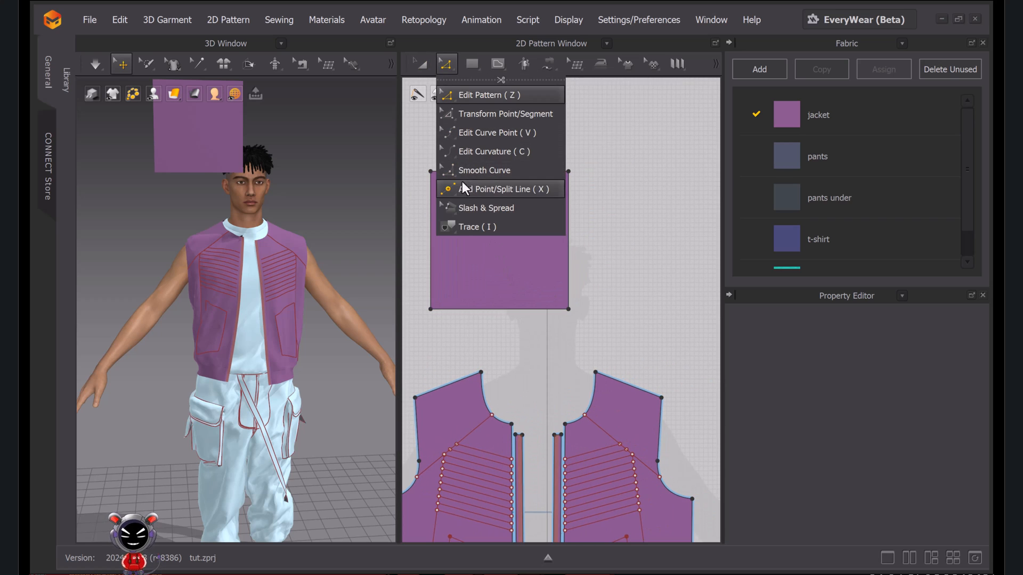
left_click(463, 171)
right_click(433, 174)
left_click(474, 131)
right_click(431, 171)
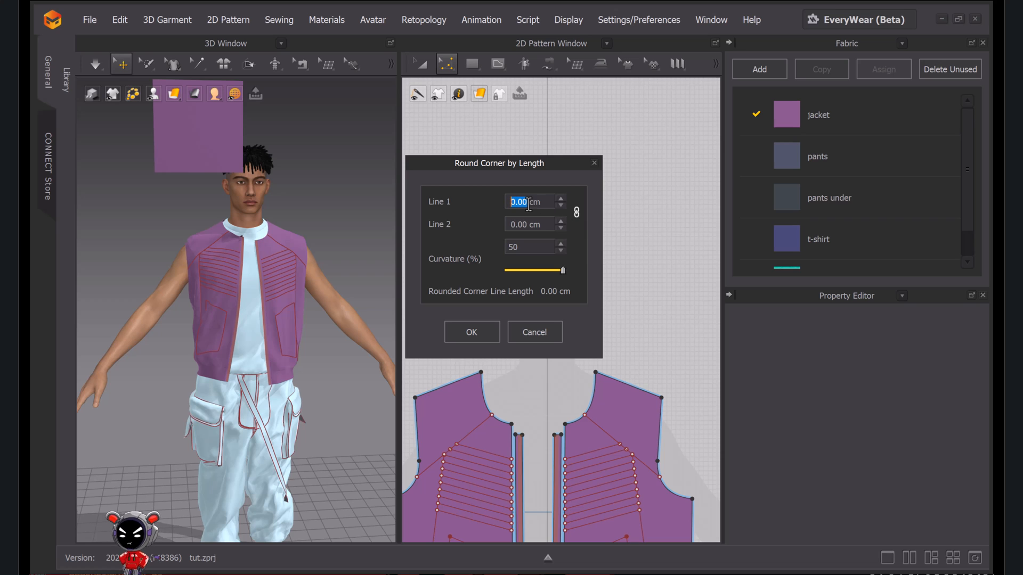
left_click(471, 332)
scroll(502, 200, "up", 5)
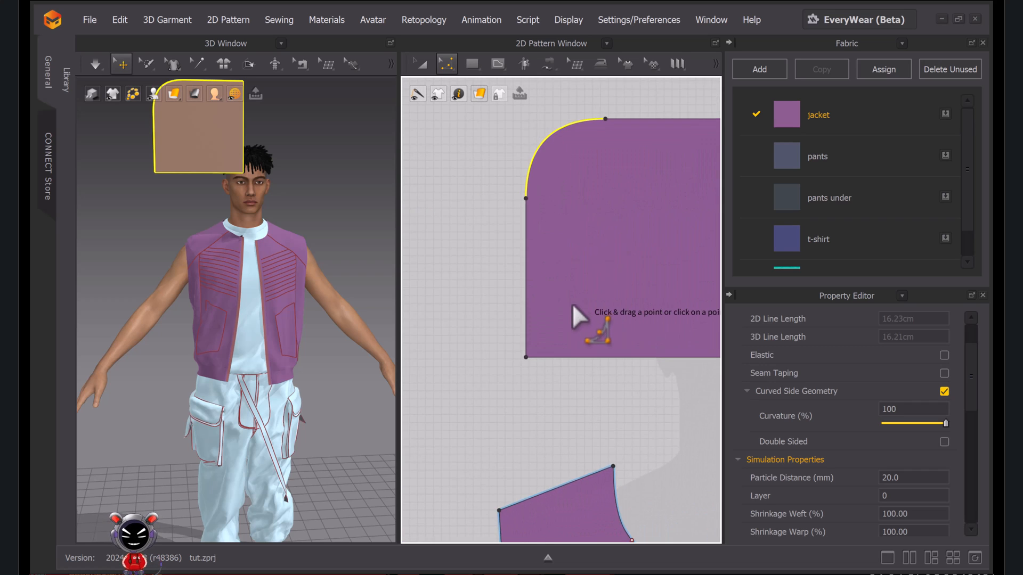
scroll(570, 230, "down", 3)
key("c")
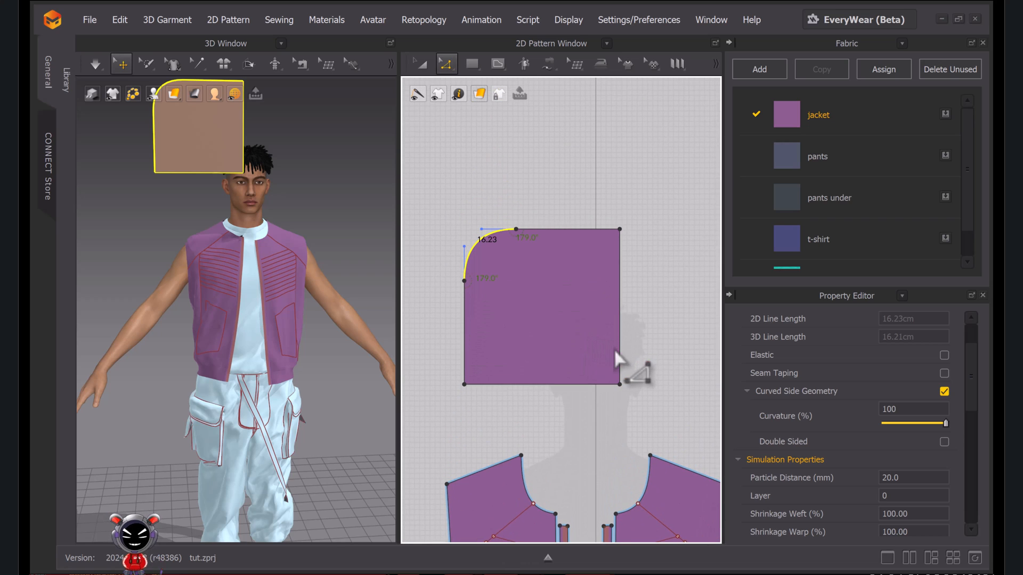
middle_click_drag(545, 368, 550, 288)
scroll(589, 304, "up", 3)
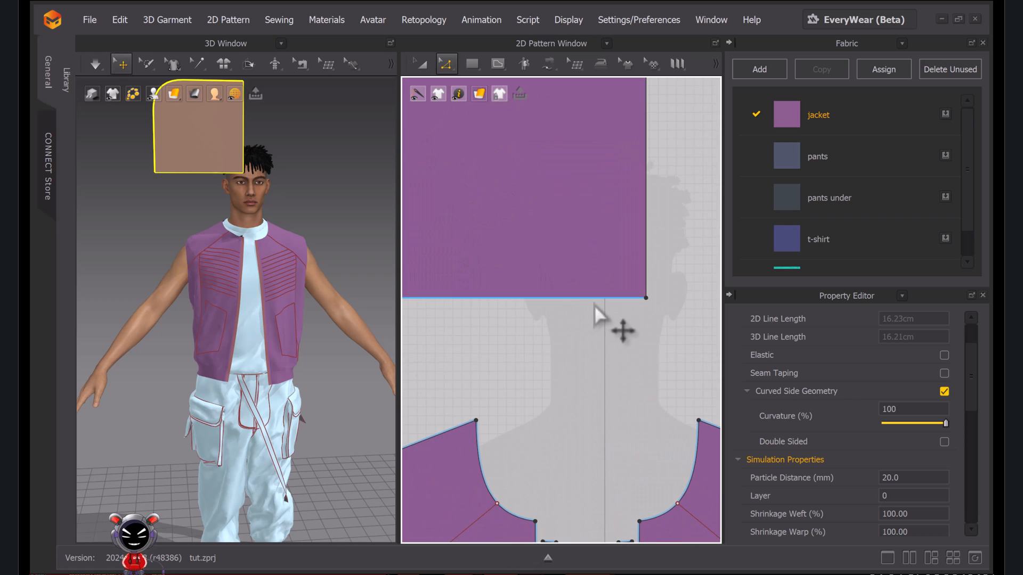
right_click(588, 298)
left_click(611, 383)
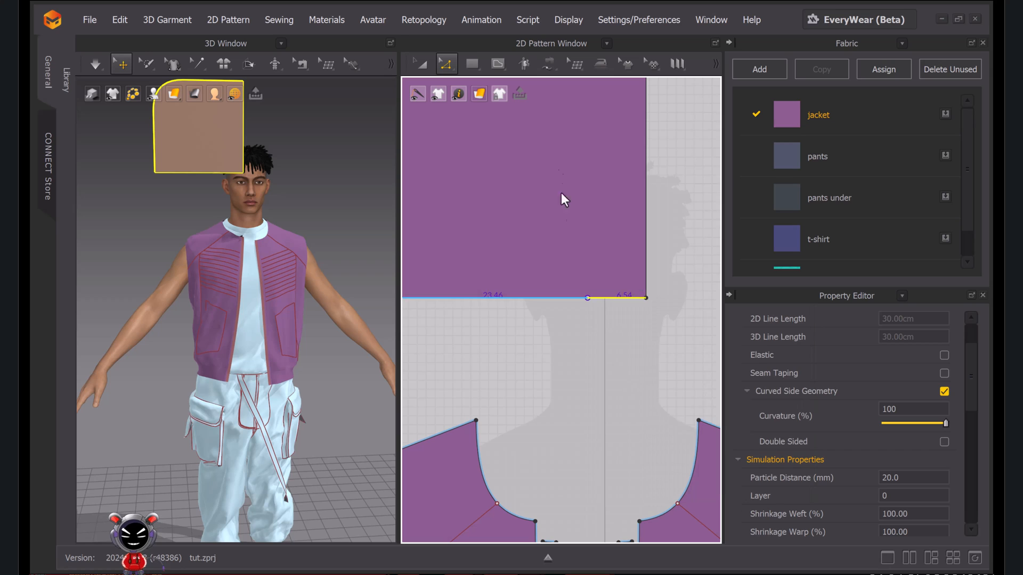
left_click_drag(482, 88, 230, 123)
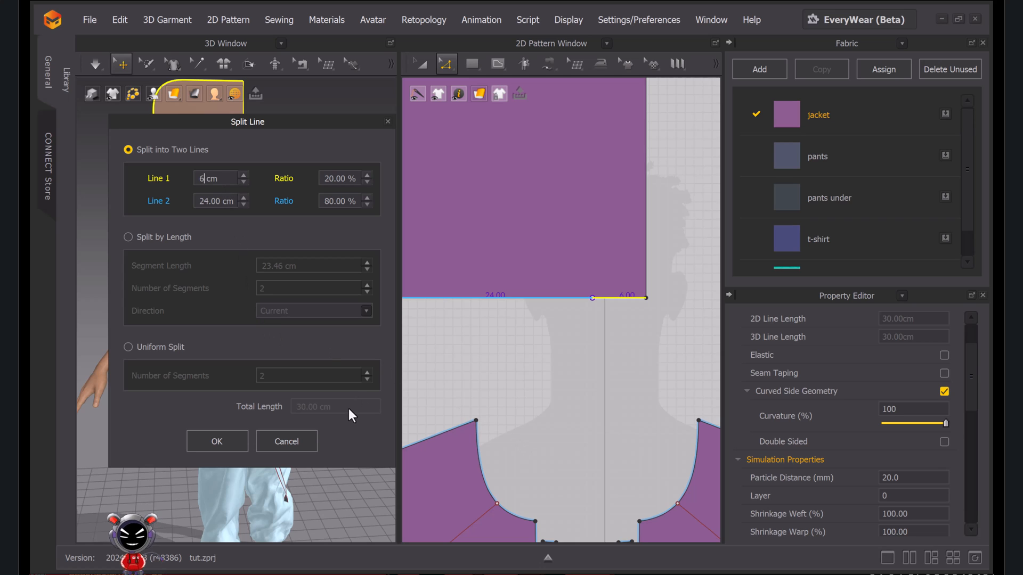
left_click(387, 122)
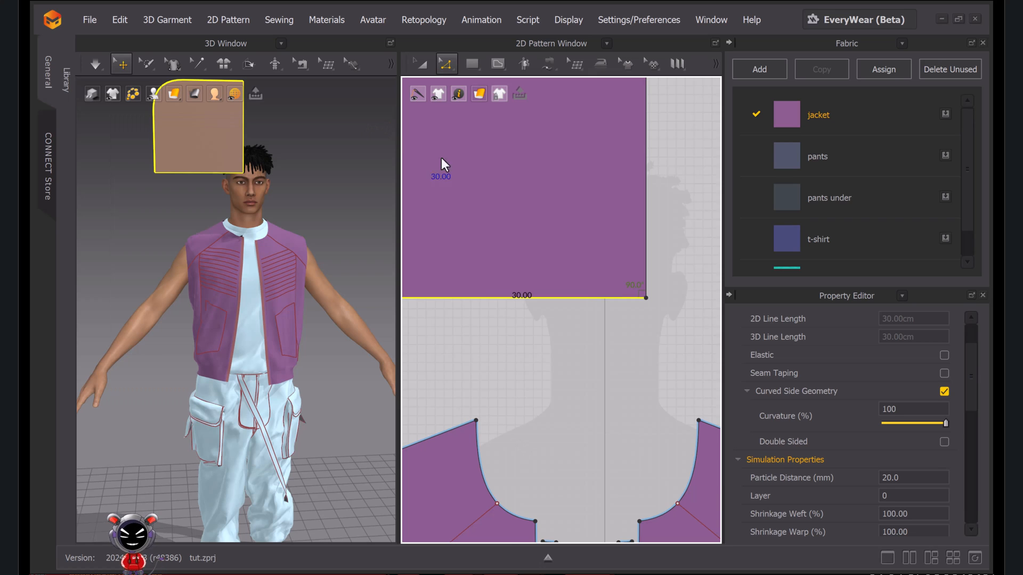
Reposition the hood piece above the front bodice and display the 2D pattern pieces as translucent
scroll(462, 117, "down", 4)
left_click(420, 63)
left_click_drag(519, 172, 499, 261)
scroll(516, 229, "up", 5)
left_click(479, 129)
scroll(493, 220, "down", 5)
Try overlaying the hood piece on the front bodice with its lower right corner at the neckline's center front point
middle_click_drag(493, 220, 562, 258)
scroll(561, 257, "up", 2)
left_click_drag(585, 252, 551, 244)
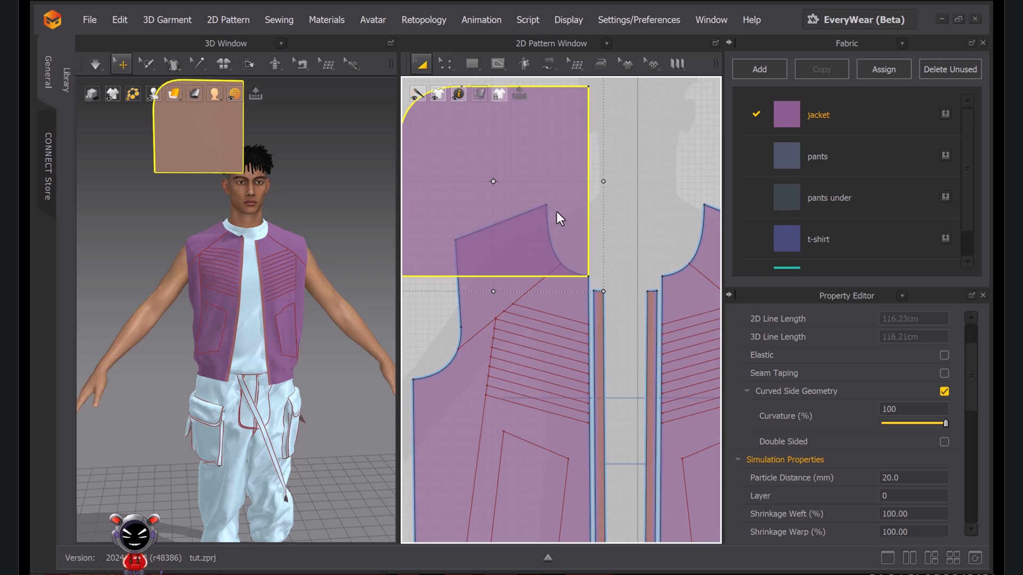
scroll(556, 211, "down", 5)
key("ctrl+z")
Split the hood piece's 30 cm lower edge into two lines of 10 cm and 20 cm
key("z")
left_click(545, 244)
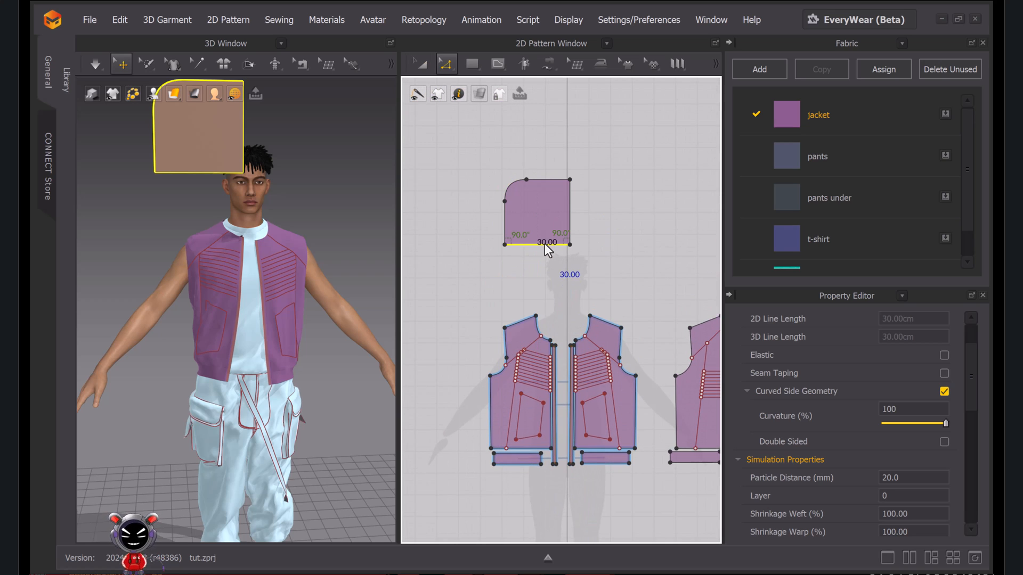
right_click(544, 244)
left_click(586, 328)
type("10")
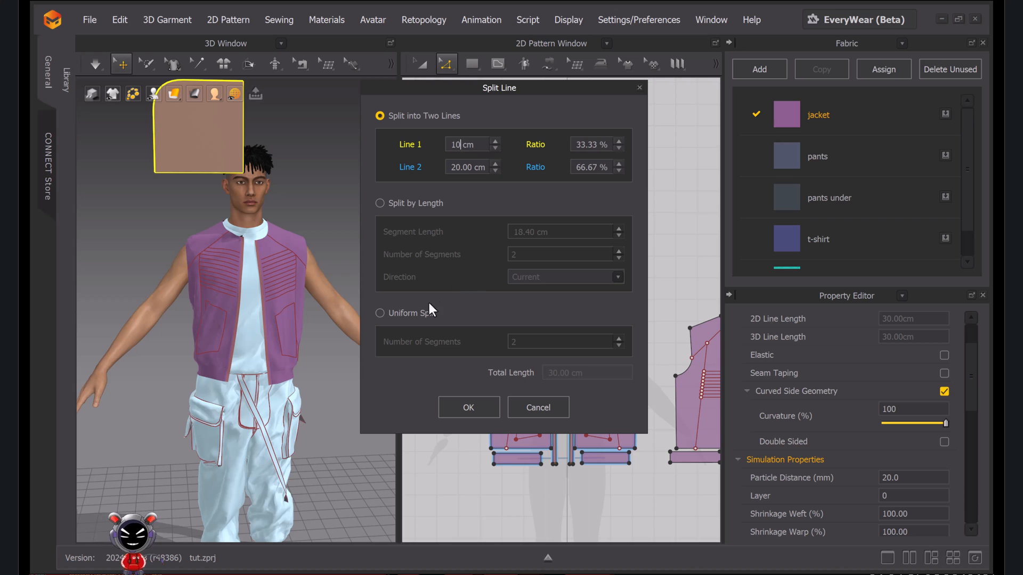
left_click(450, 407)
Slide the split point along the hood's lower edge to about 12.2 cm from the right corner, undoing the off-line shift
scroll(554, 265, "up", 4)
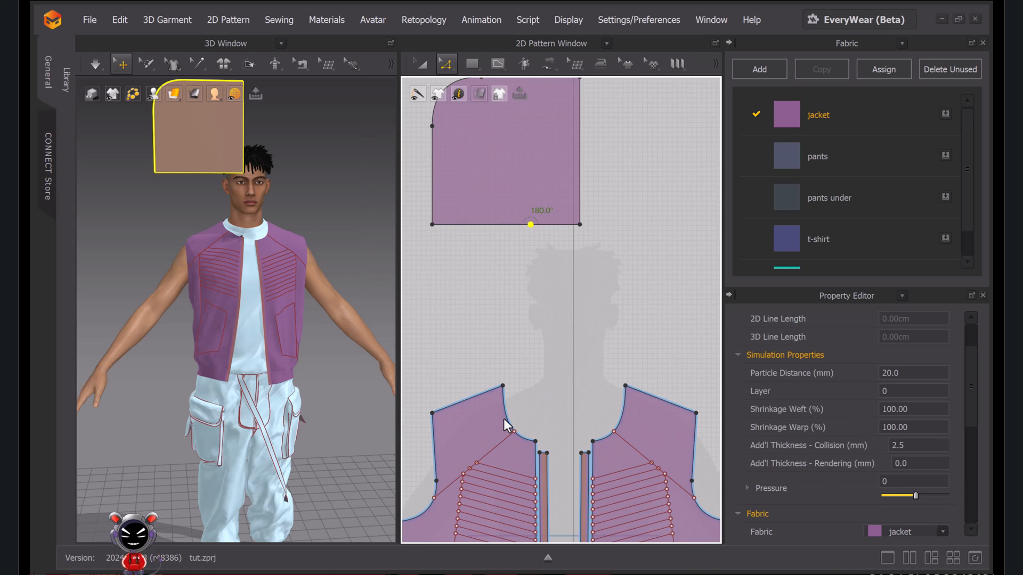
left_click(504, 418)
left_click(538, 283)
left_click_drag(556, 246, 544, 301)
left_click_drag(528, 225, 511, 225)
left_click(538, 226)
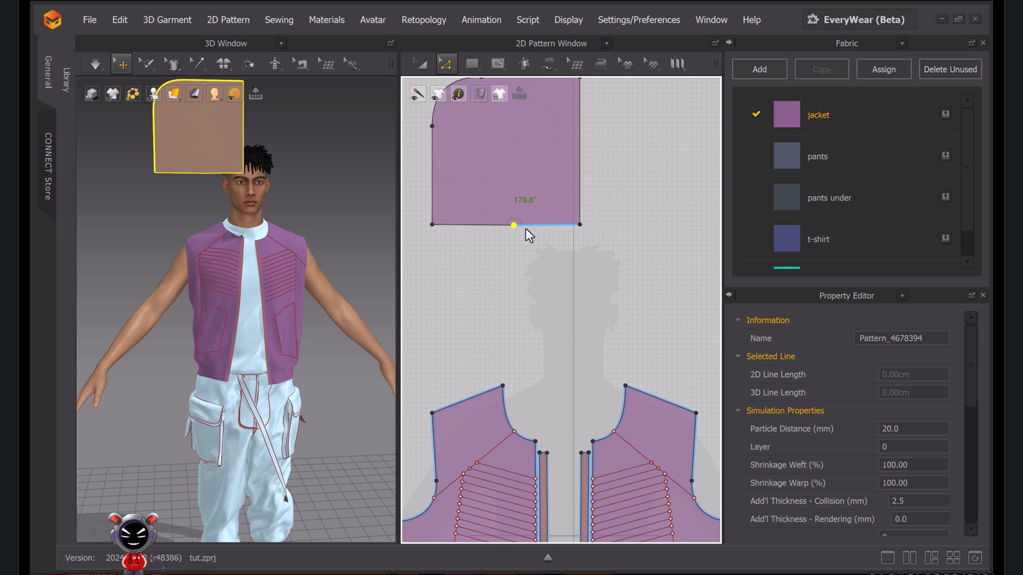
key("ctrl+z")
Try to bow the short segment of the hood's lower edge slightly downward with Edit Curvature
key("c")
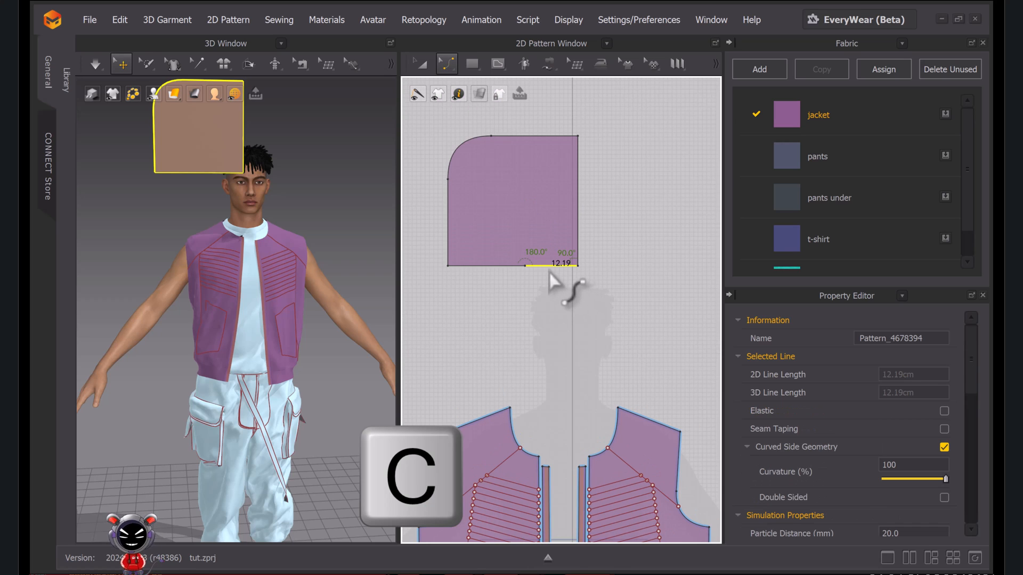
left_click_drag(560, 278, 553, 280)
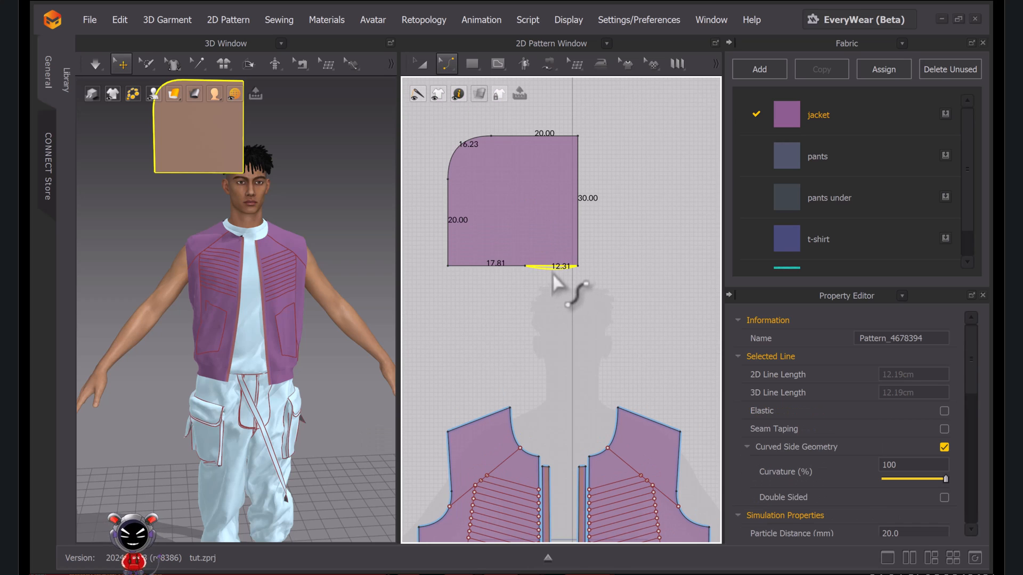
left_click(581, 302)
Move the hood piece's lower right corner straight down by 6 cm
left_click_drag(578, 267, 577, 279)
right_click(577, 280)
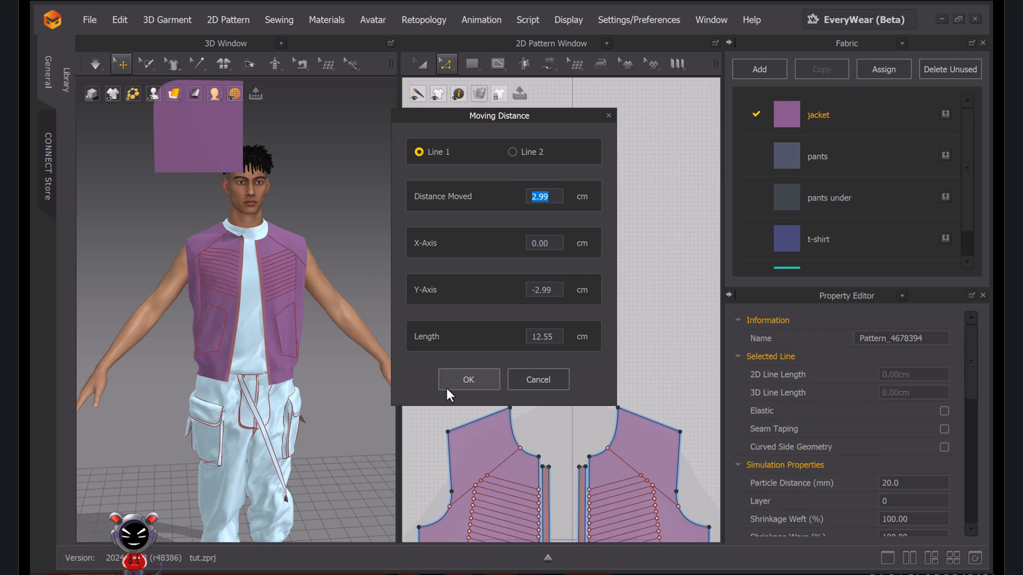
type("4")
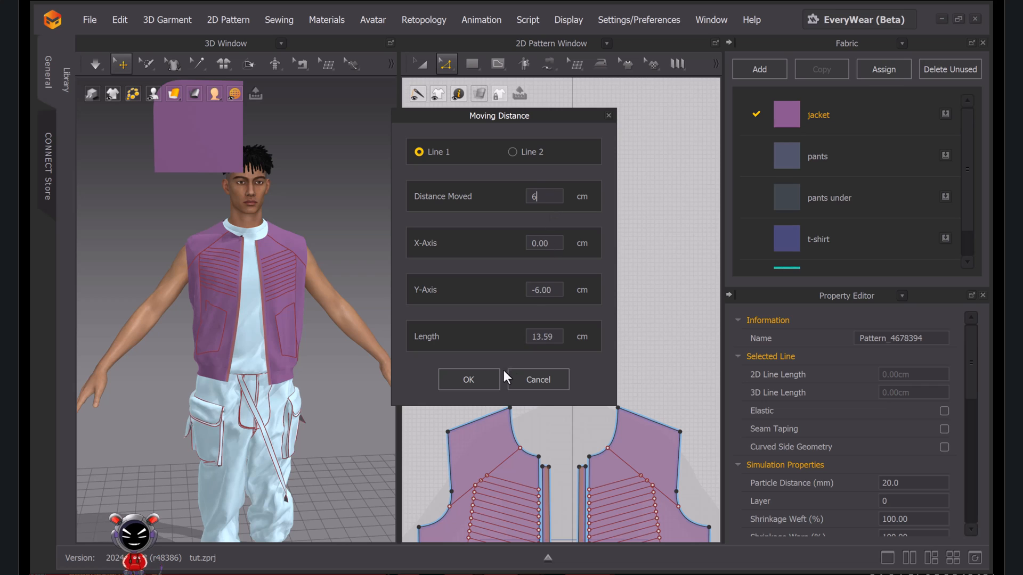
left_click(476, 379)
Curve the slanted segment of the hood's lower edge so that it bows downward
scroll(550, 307, "up", 5)
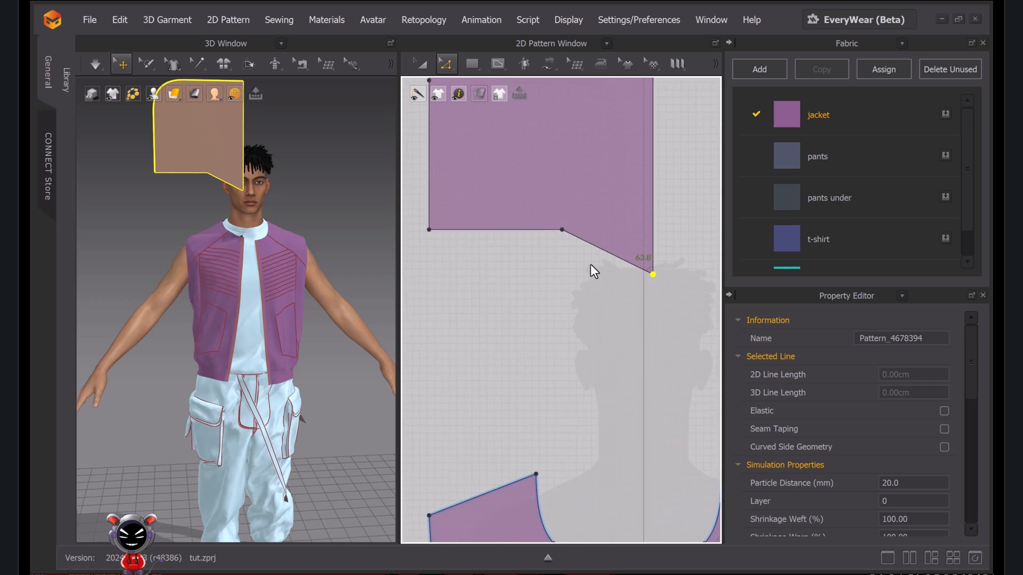
left_click(597, 247)
key("c")
left_click_drag(612, 254, 608, 263)
Raise the hood's lower left corner slightly and bow the long lower segment gently upward
key("z")
left_click_drag(438, 231, 493, 222)
key("c")
scroll(560, 277, "down", 3)
left_click(569, 282)
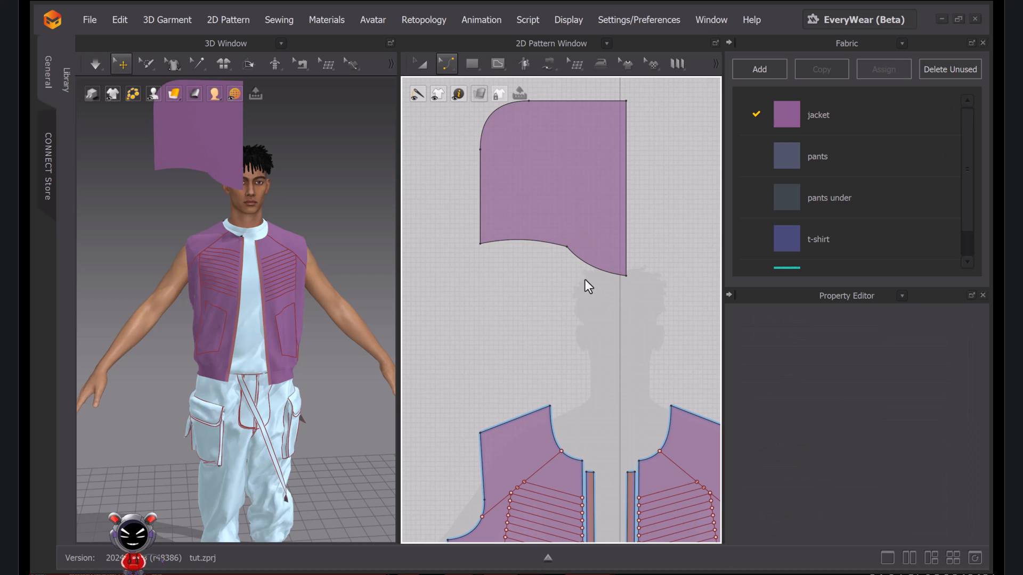
Offset the hood's straight 36 cm edge inward by 2 cm as one internal line extended to the pattern outline
scroll(564, 277, "down", 2)
right_click(577, 250)
left_click(651, 368)
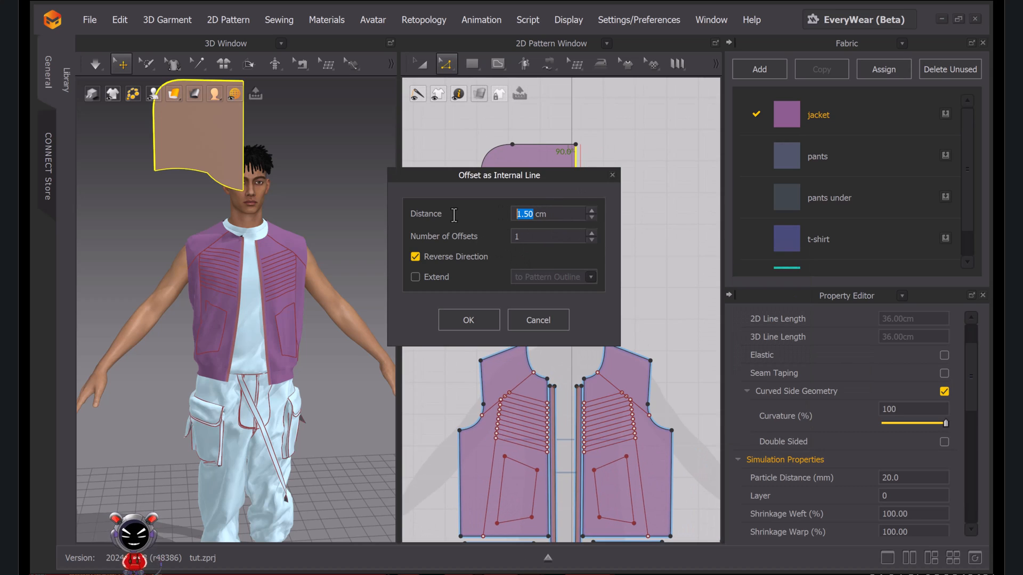
left_click_drag(550, 176, 342, 191)
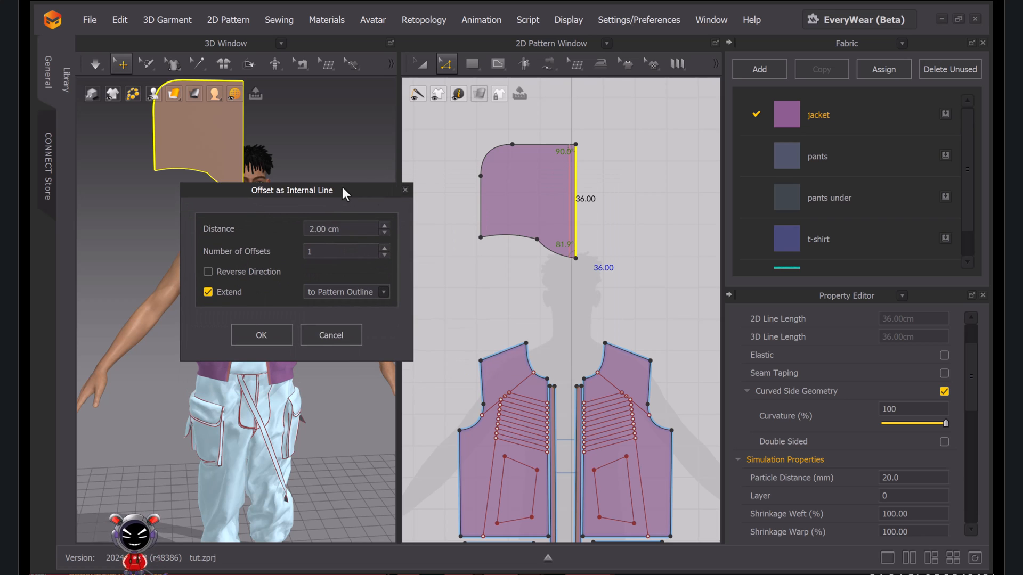
left_click(274, 341)
scroll(554, 240, "up", 5)
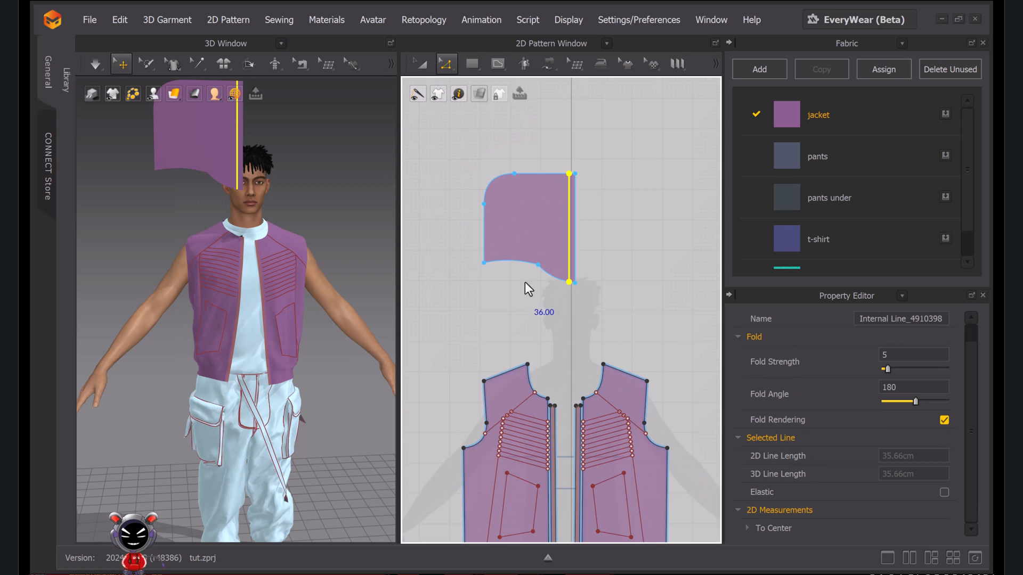
Sew the hood's whole lower edge to the neckline of the matching front bodice and the adjoining half of the back neckline
key("n")
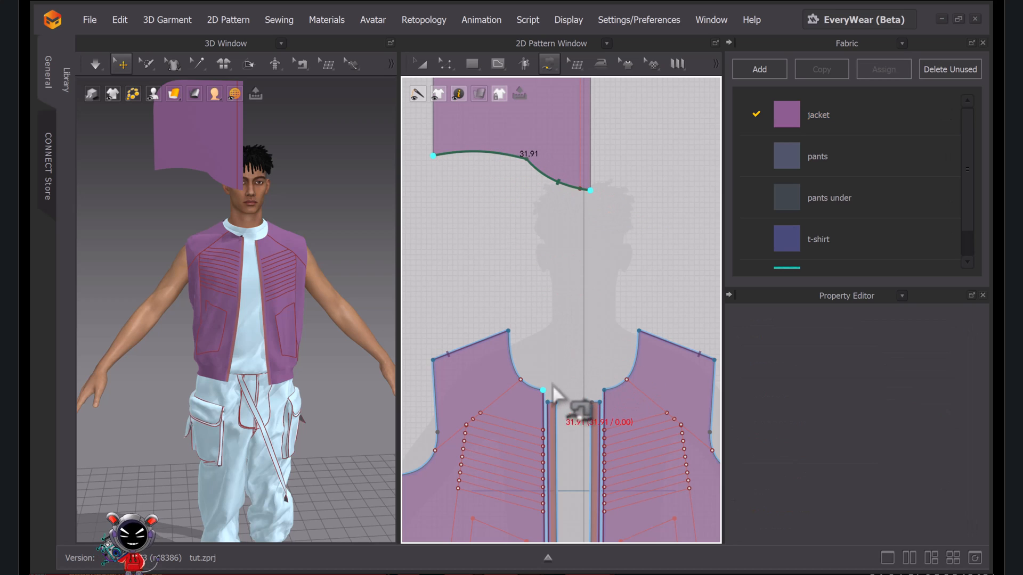
left_click(547, 64)
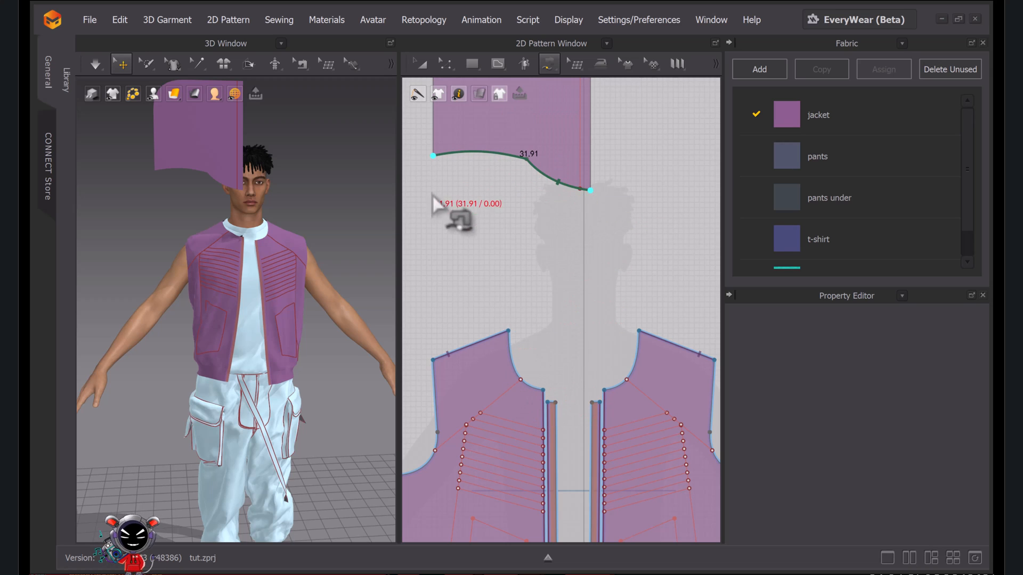
left_click(544, 392)
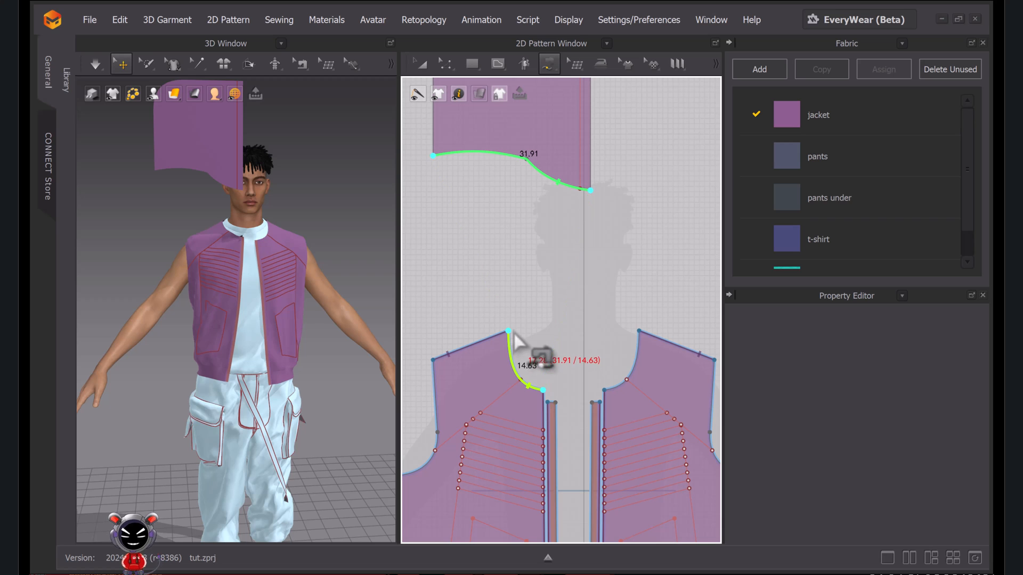
scroll(501, 341, "down", 4)
middle_click_drag(520, 346, 436, 323)
scroll(550, 320, "up", 5)
left_click(566, 298)
scroll(508, 365, "down", 3)
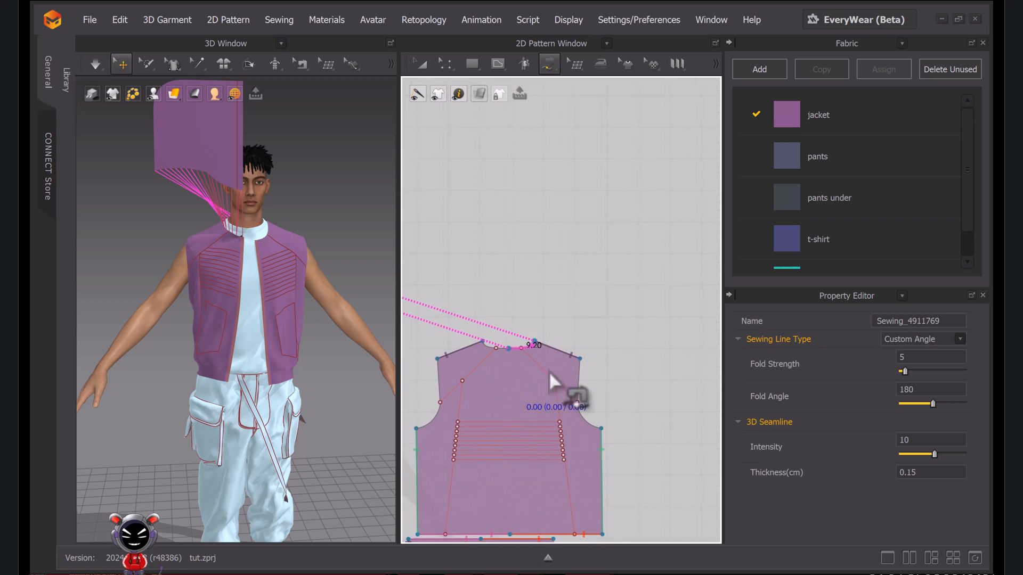
scroll(535, 372, "down", 3)
Duplicate the hood piece as a symmetric linked copy with its sewing and place it beside the original
left_click(422, 64)
left_click(523, 193)
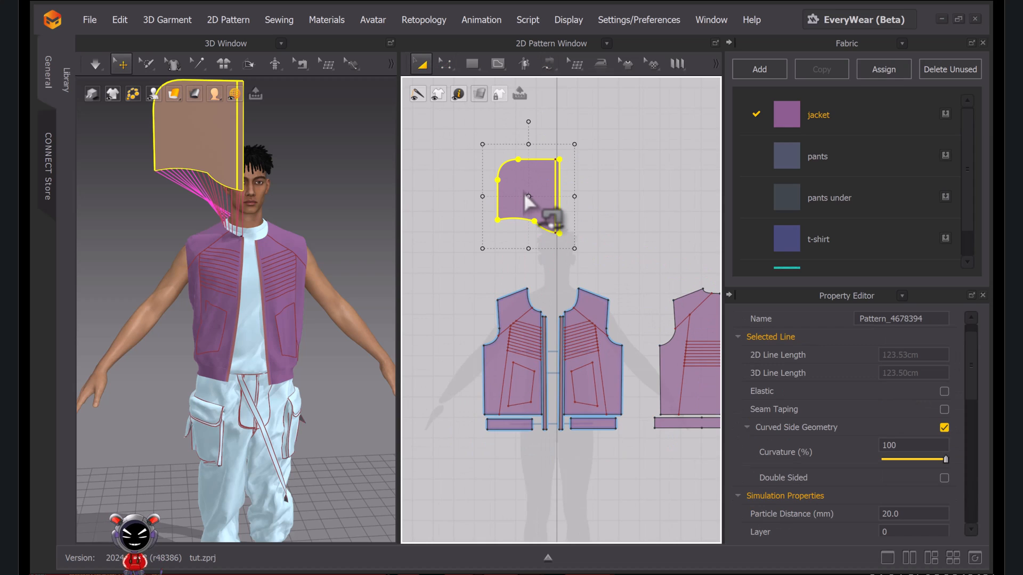
key("ctrl+d")
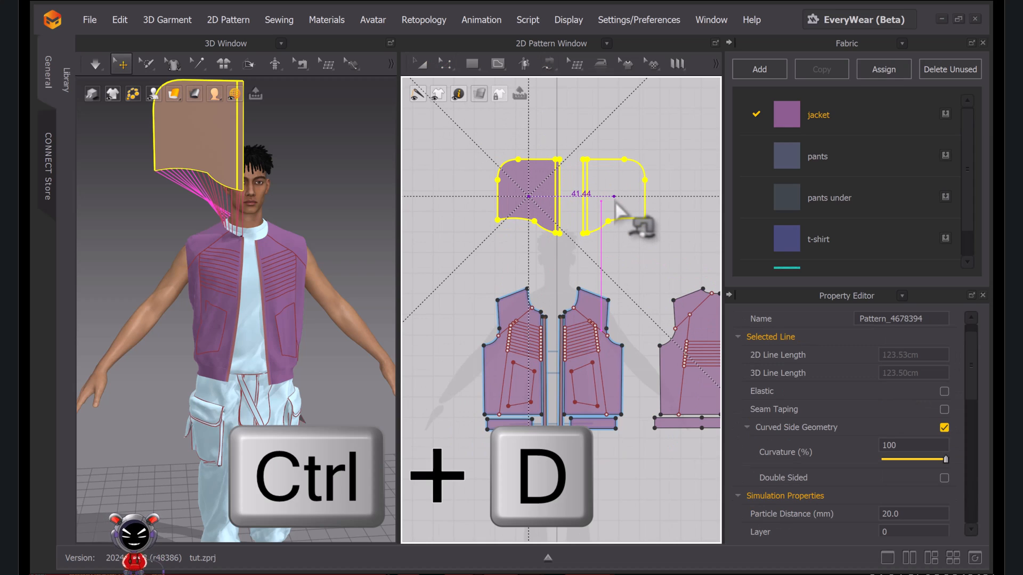
left_click(616, 202)
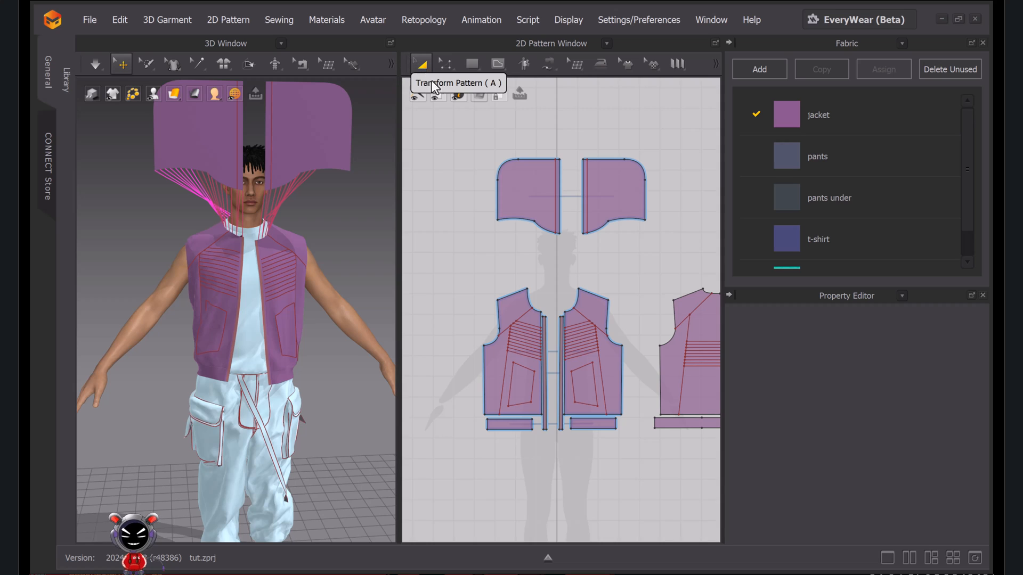
Free-sew the two hood pieces to each other along their top, rounded corner and back edges
key("m")
left_click(583, 159)
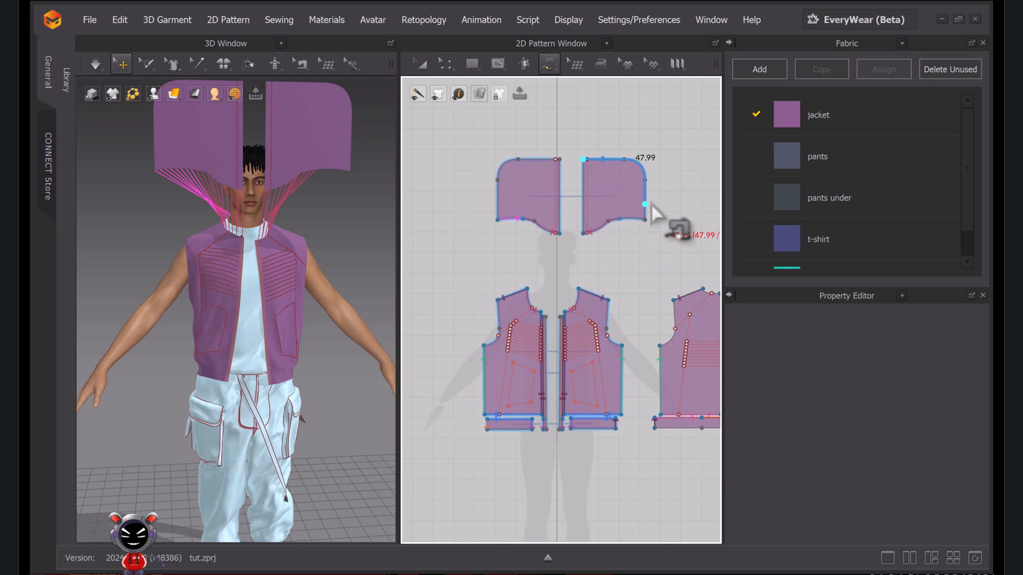
left_click(645, 220)
left_click(559, 159)
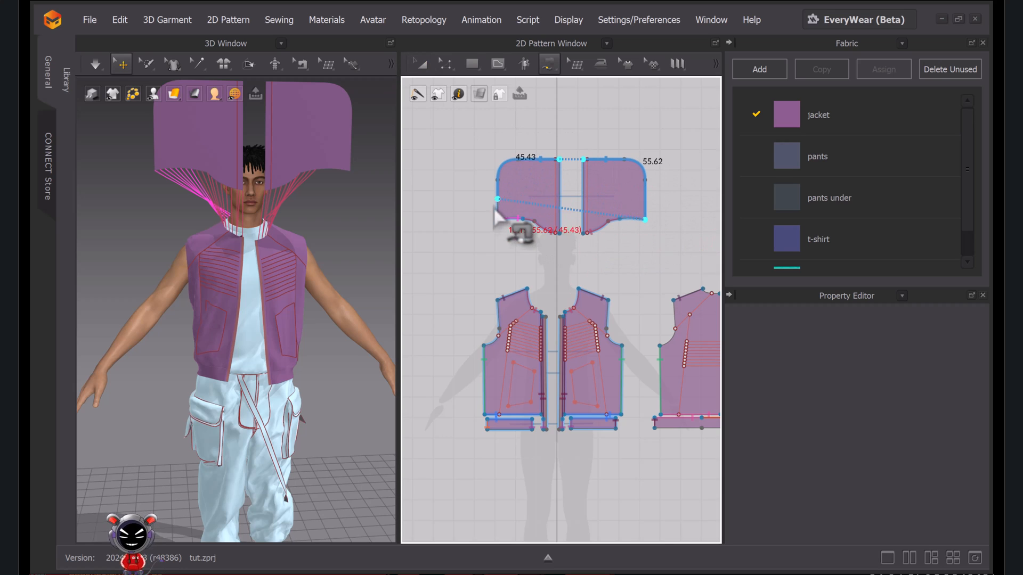
left_click(498, 219)
left_click(421, 64)
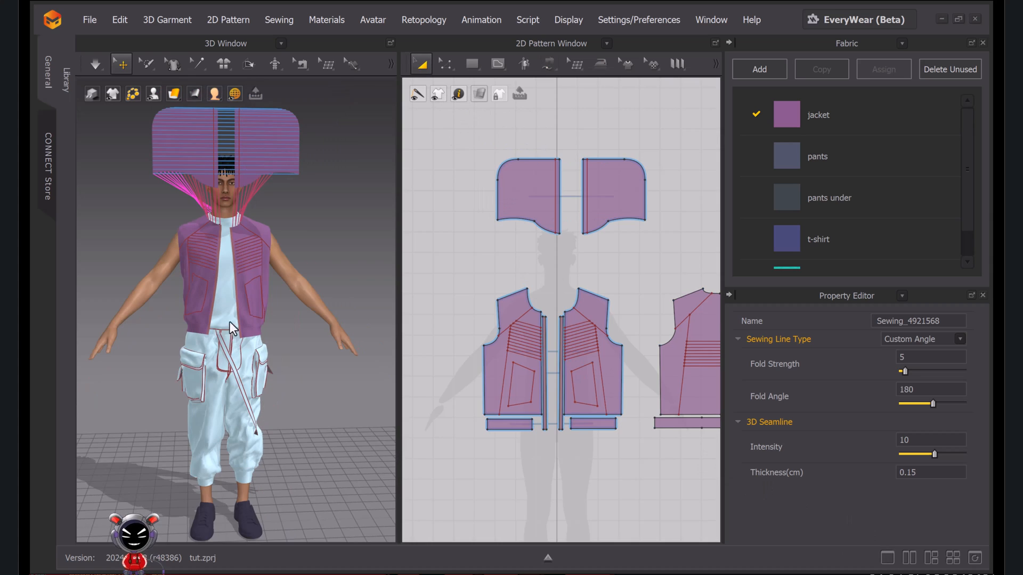
Position the two hood pieces in 3D on either side of the avatar's head, just above the neckline
right_click_drag(229, 321, 322, 266)
left_click(323, 266)
left_click_drag(338, 275, 212, 256)
left_click_drag(336, 250, 295, 277)
right_click_drag(295, 277, 213, 245)
left_click(249, 235)
left_click_drag(255, 260, 403, 246)
left_click_drag(240, 206, 302, 243)
right_click_drag(288, 272, 349, 272)
scroll(348, 272, "up", 2)
middle_click_drag(348, 273, 349, 297)
Simulate the garment to drape the hood and inspect its seam along the back neckline
key("space")
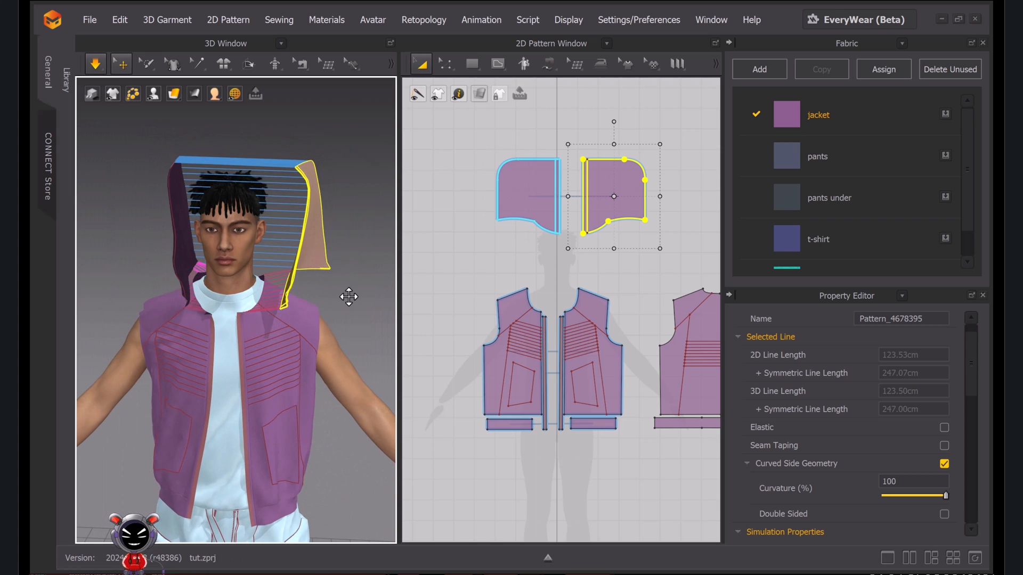
key("space")
scroll(343, 222, "up", 2)
right_click_drag(343, 222, 335, 314)
scroll(222, 281, "up", 3)
middle_click_drag(335, 314, 255, 282)
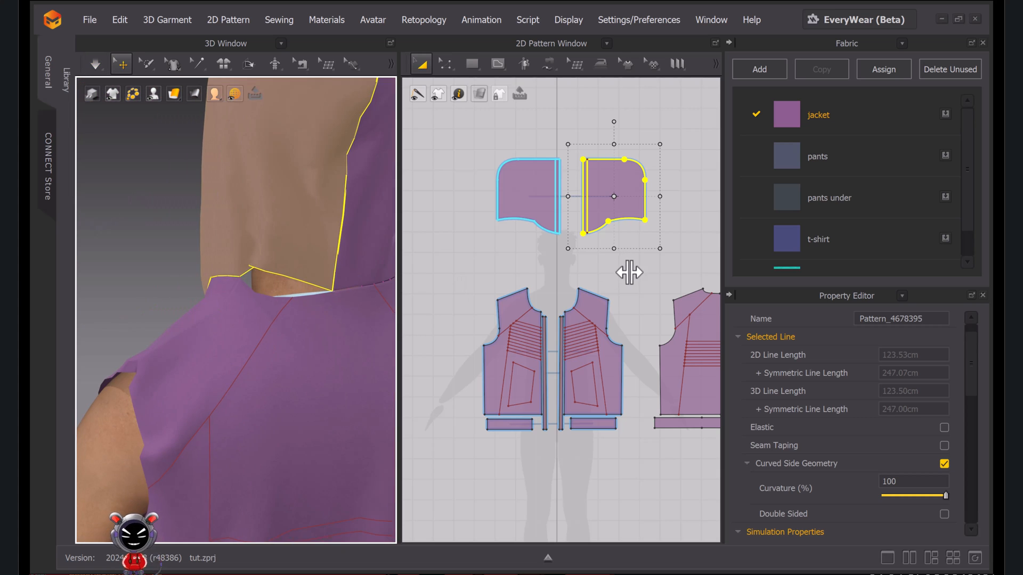
Sew the open remainder of the mirrored hood piece's lower edge to the adjoining half of the back neckline
key("m")
scroll(663, 243, "up", 4)
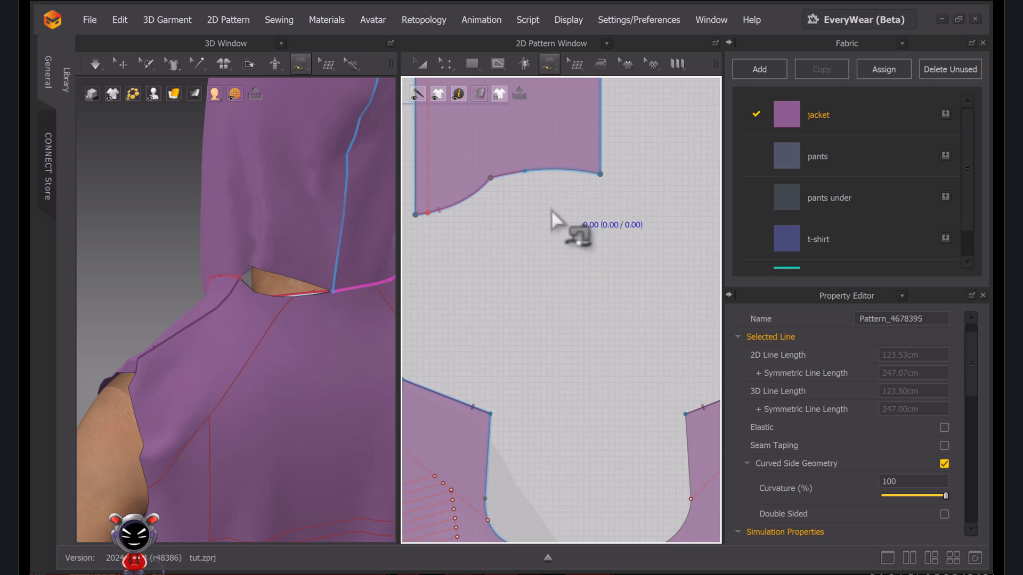
scroll(580, 244, "down", 4)
scroll(591, 246, "up", 5)
key("b")
left_click(538, 175)
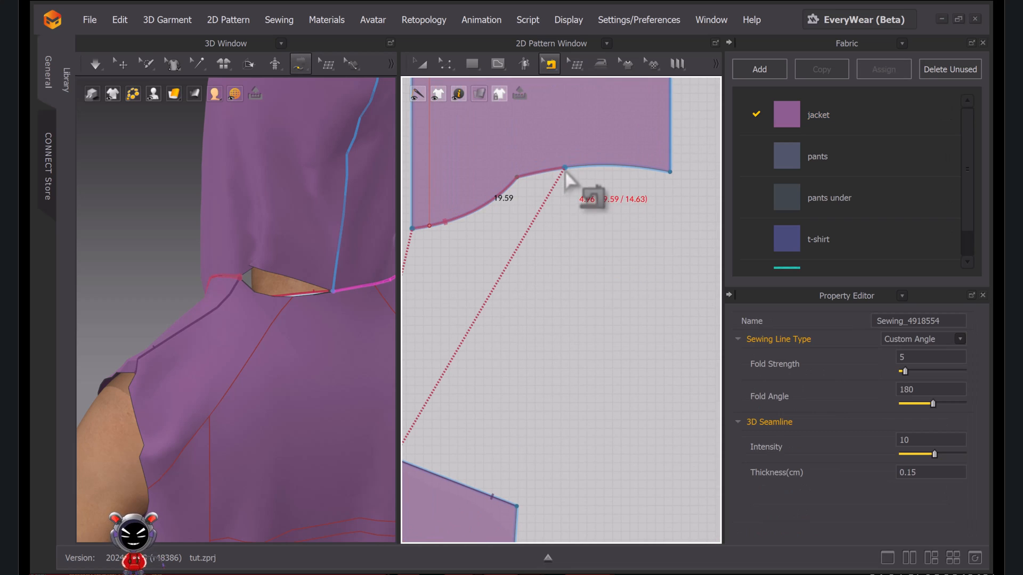
scroll(520, 247, "down", 4)
key("n")
left_click(519, 223)
scroll(645, 331, "up", 5)
left_click(654, 335)
Pull the hood back off the avatar's head so that it drapes down behind the neck
key("a")
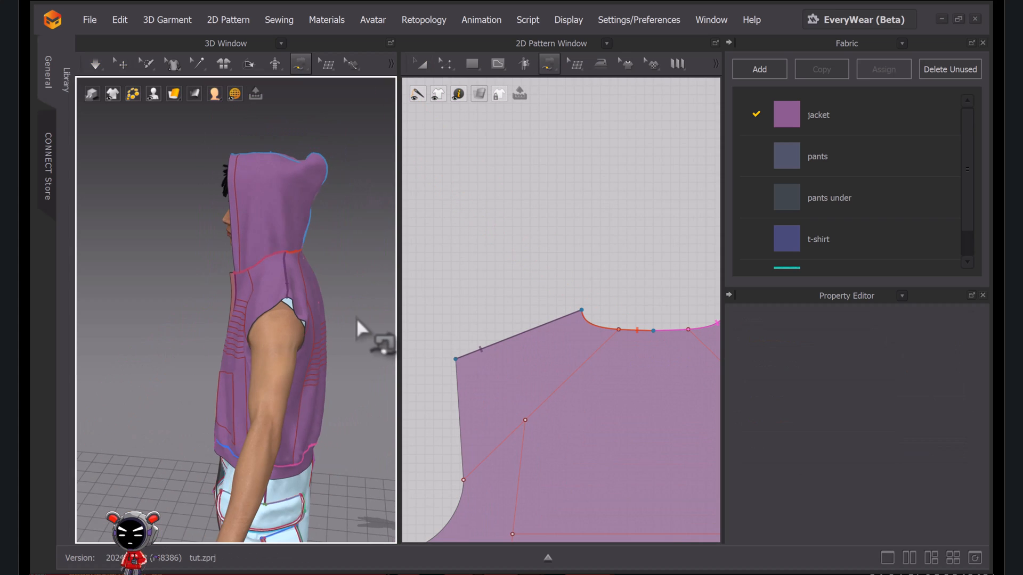
right_click_drag(356, 318, 312, 245)
left_click_drag(235, 208, 295, 327)
right_click_drag(224, 331, 297, 330)
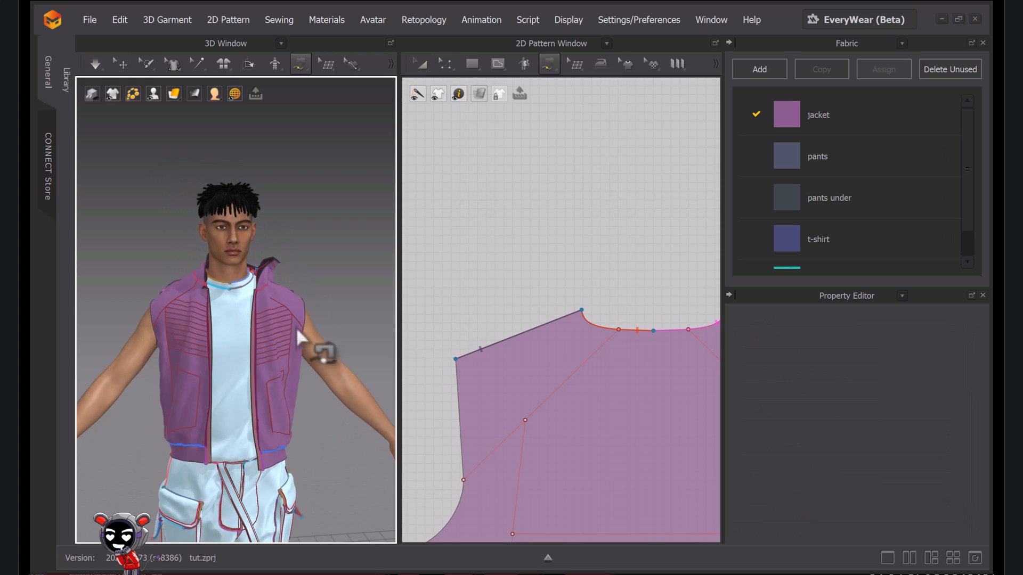
middle_click_drag(298, 330, 285, 239)
Select the front bodice panels, the placket strips and the waistband pieces of the jacket together
left_click(422, 64)
scroll(573, 314, "down", 8)
middle_click_drag(586, 333, 590, 290)
left_click_drag(452, 178, 693, 349)
scroll(516, 325, "up", 6)
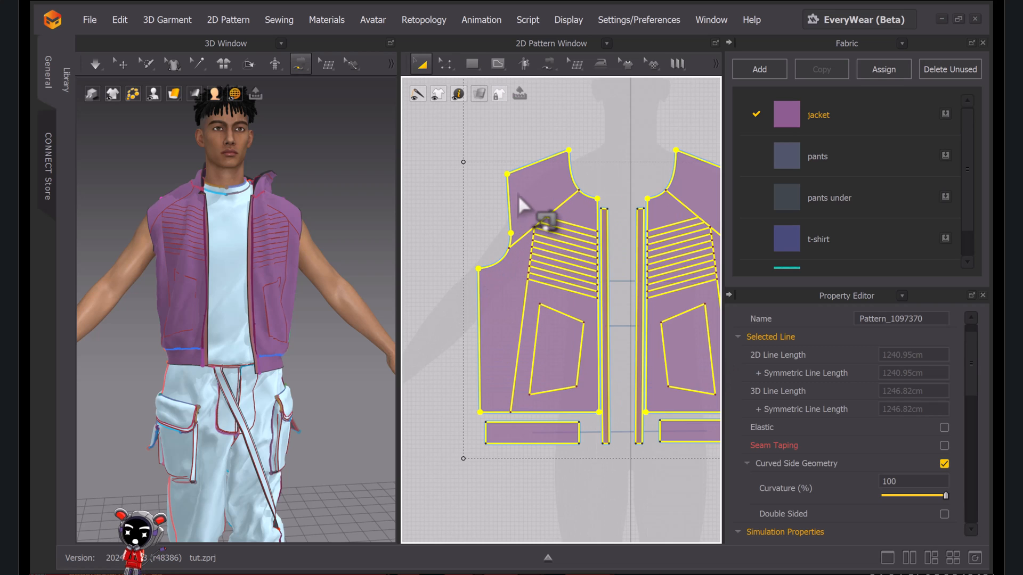
scroll(472, 320, "up", 3)
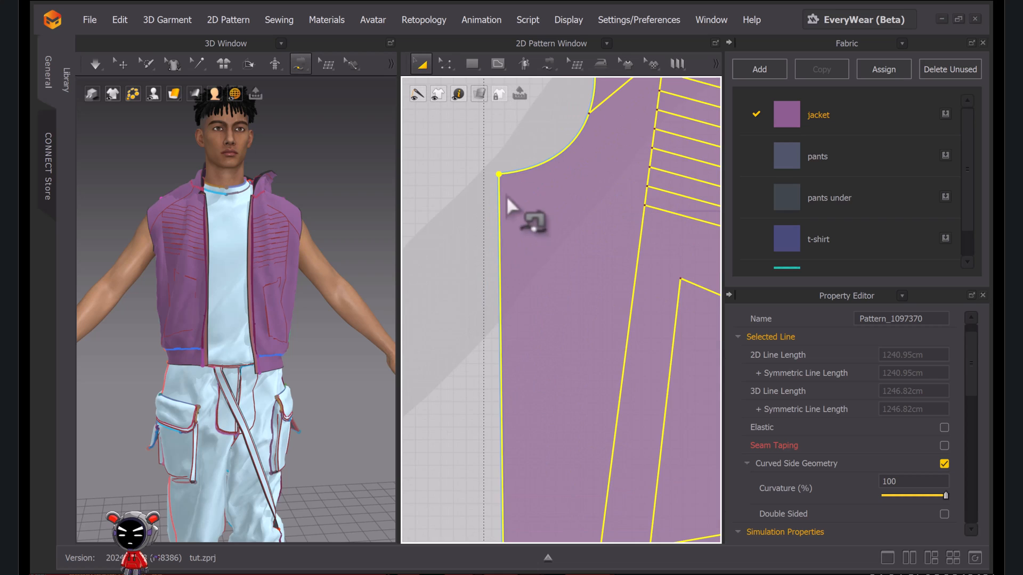
scroll(506, 205, "down", 4)
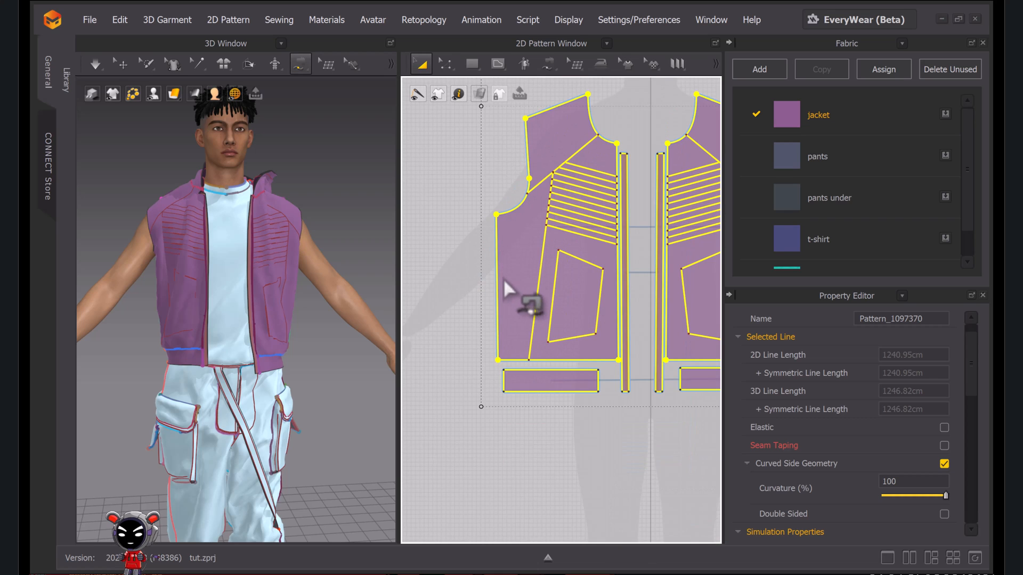
scroll(506, 274, "down", 5)
scroll(469, 261, "up", 3)
scroll(489, 201, "down", 6)
middle_click_drag(520, 311, 496, 371)
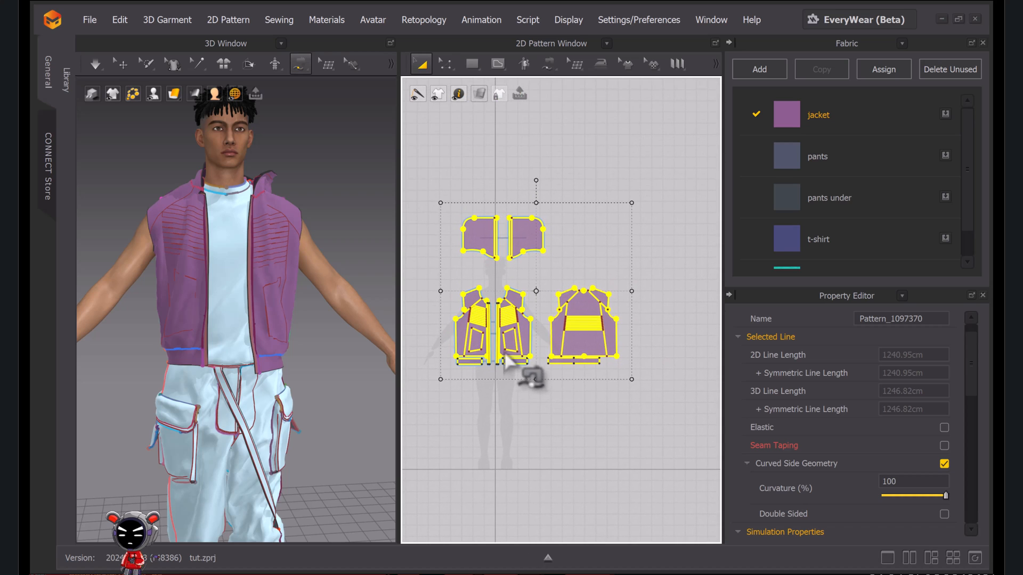
right_click(538, 242)
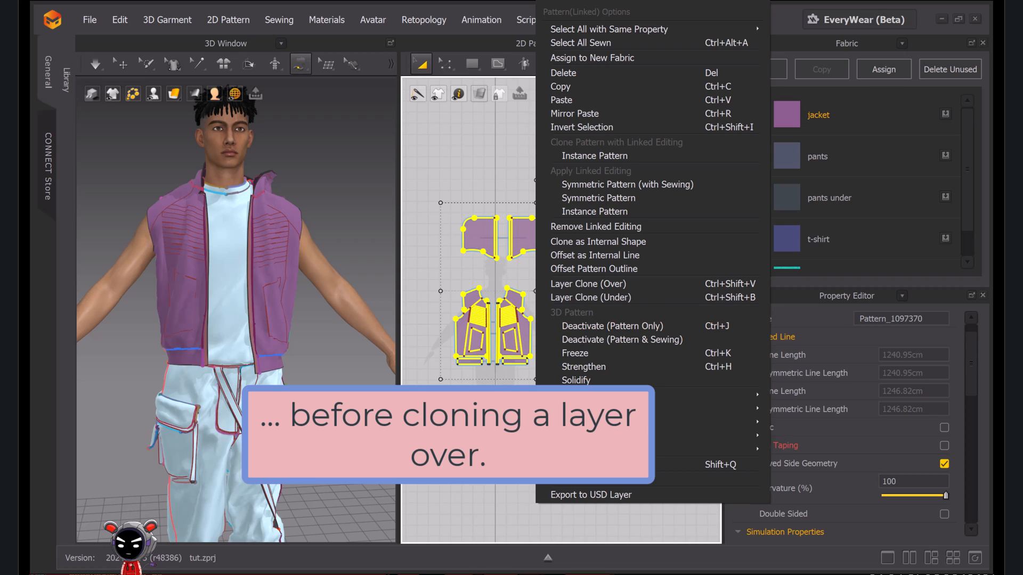
left_click(526, 374)
Offset the front panel's diagonal upper line as 2 internal lines 0.30 cm apart, in reverse direction and extended to the pattern outline
scroll(523, 317, "up", 6)
key("z")
left_click(556, 241)
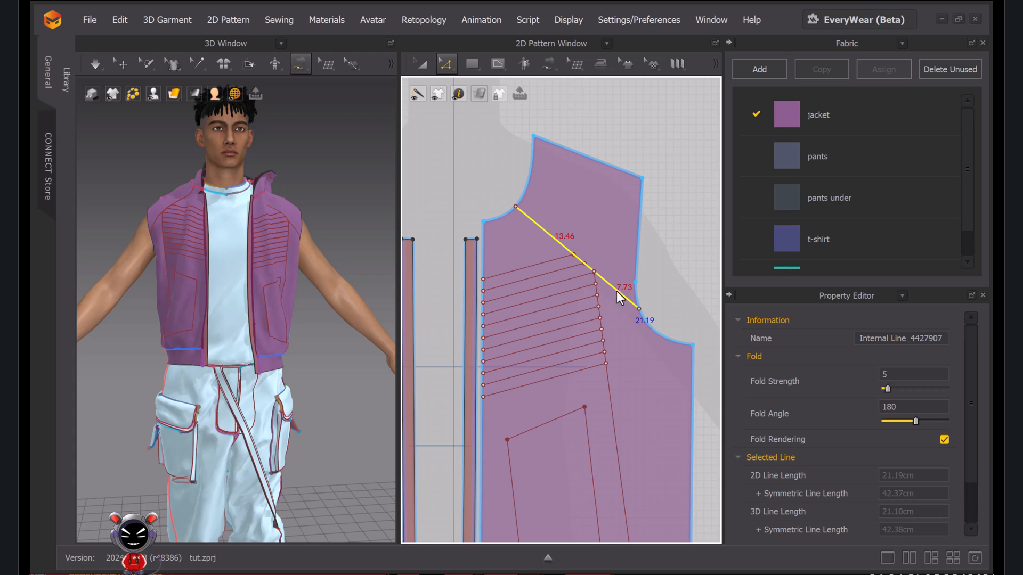
scroll(621, 296, "down", 2)
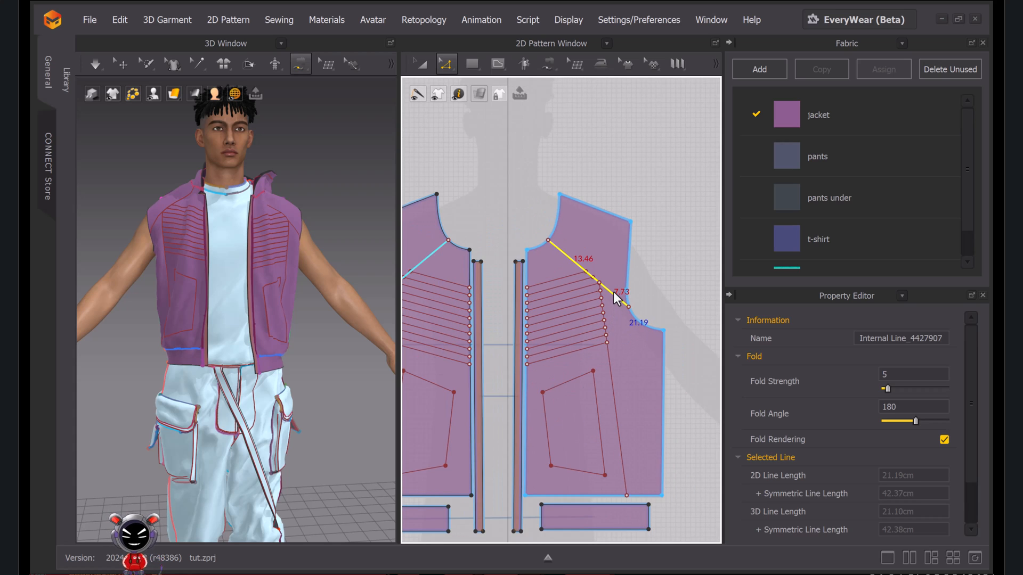
right_click(611, 295)
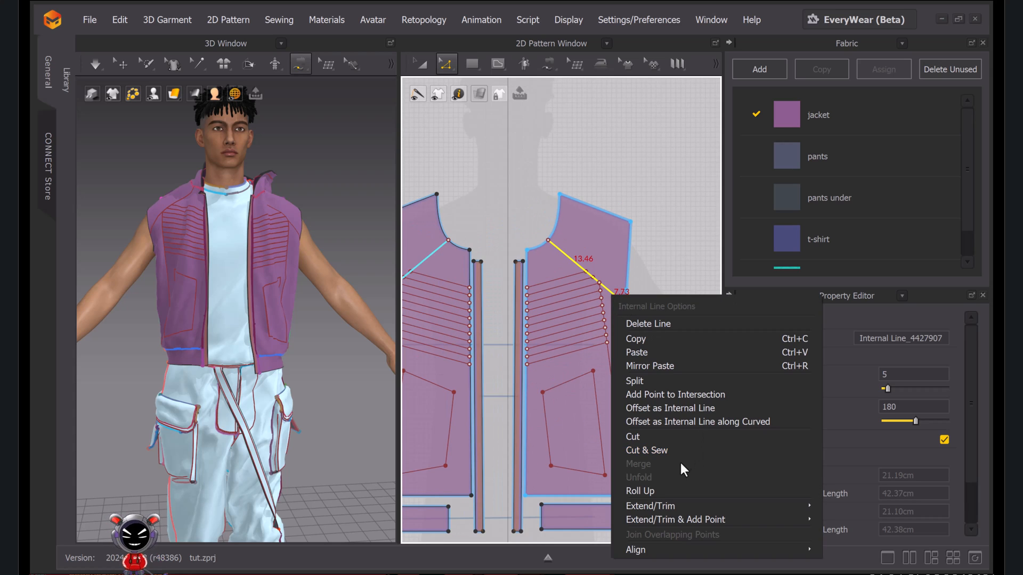
left_click(710, 408)
left_click_drag(554, 185, 559, 356)
type(".3")
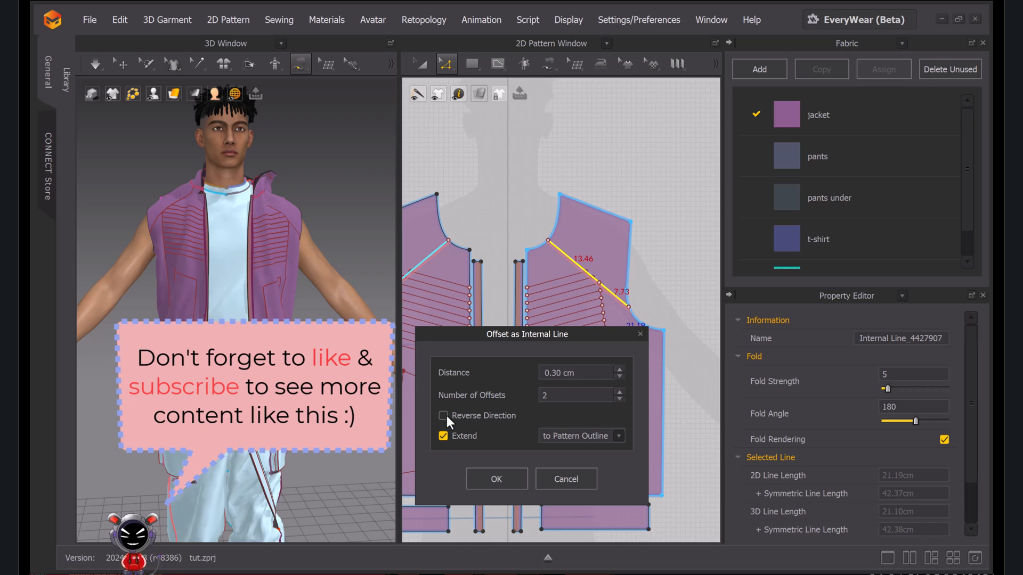
left_click(446, 417)
left_click(497, 480)
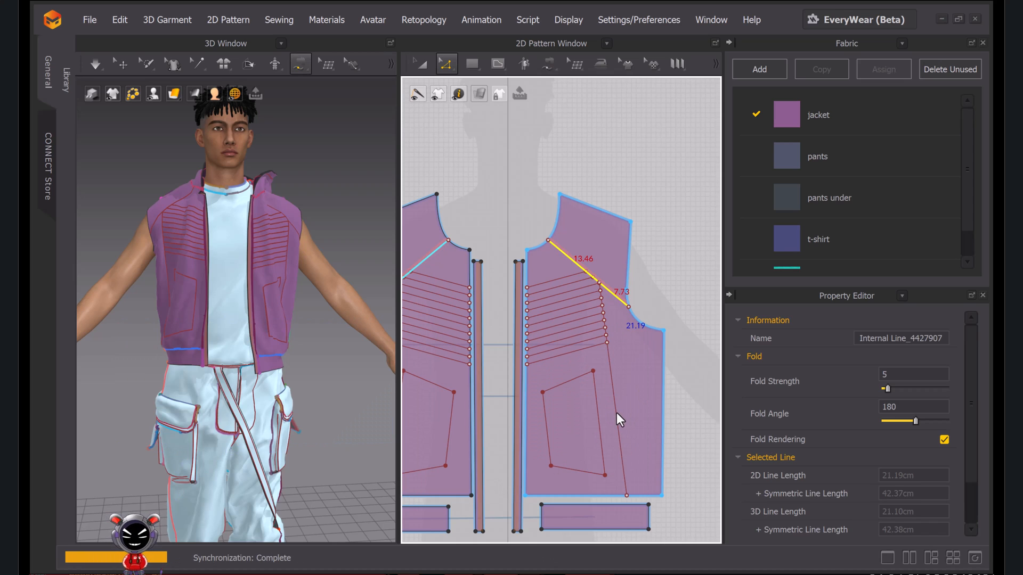
Offset the long near-vertical front panel line as 2 internal lines 0.30 cm apart in reverse direction, without extending them
right_click(621, 421)
mouse_move(675, 375)
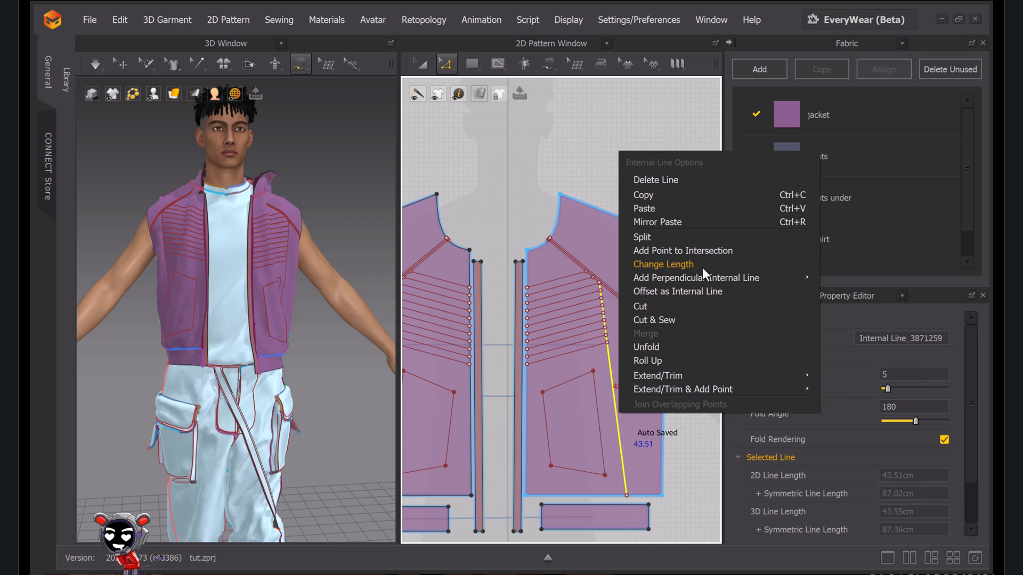
left_click(702, 293)
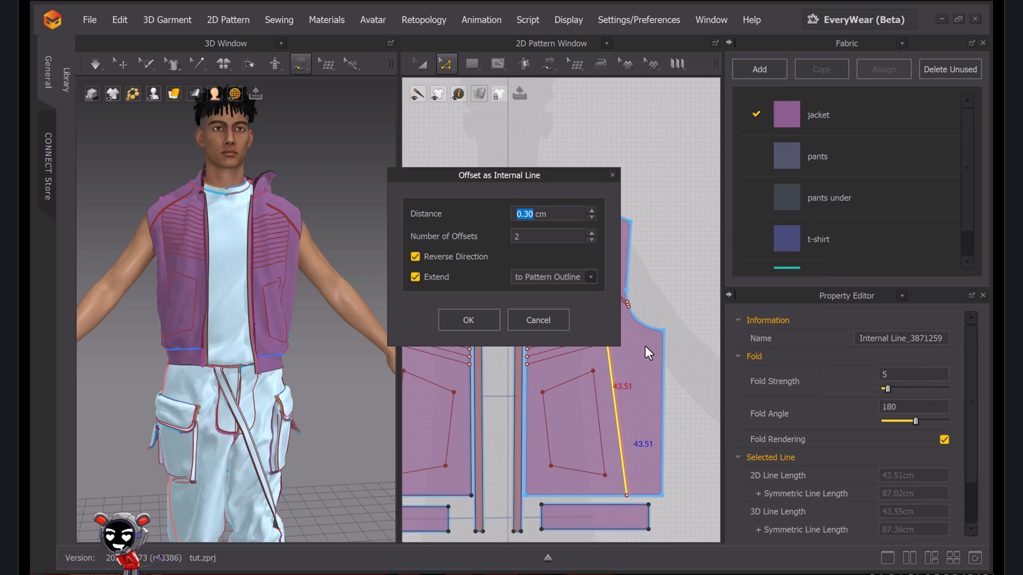
left_click_drag(548, 176, 424, 186)
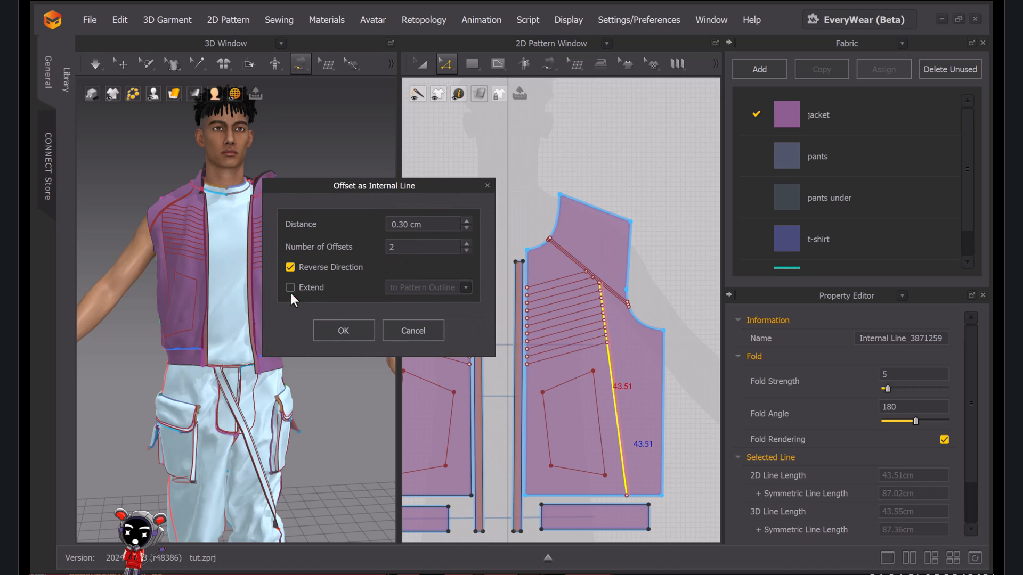
left_click(343, 329)
Adjust the upper end points of the new vertical offset lines where they meet the diagonal lines
scroll(630, 305, "up", 6)
middle_click_drag(570, 272, 577, 220)
left_click(553, 239)
left_click(530, 241, "shift")
left_click_drag(530, 241, 533, 266)
left_click(543, 291)
scroll(609, 395, "down", 10)
Select all the jacket patterns, including the hood, fronts, back, plackets and waistbands, with the Transform Pattern tool
left_click(422, 64)
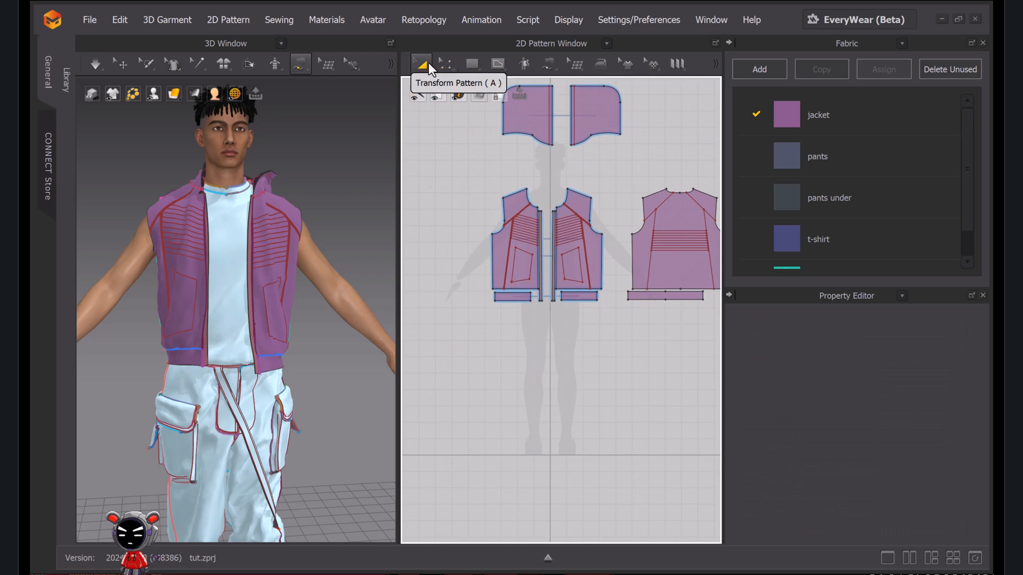
scroll(550, 378, "down", 5)
scroll(497, 266, "up", 2)
left_click_drag(498, 266, 610, 318)
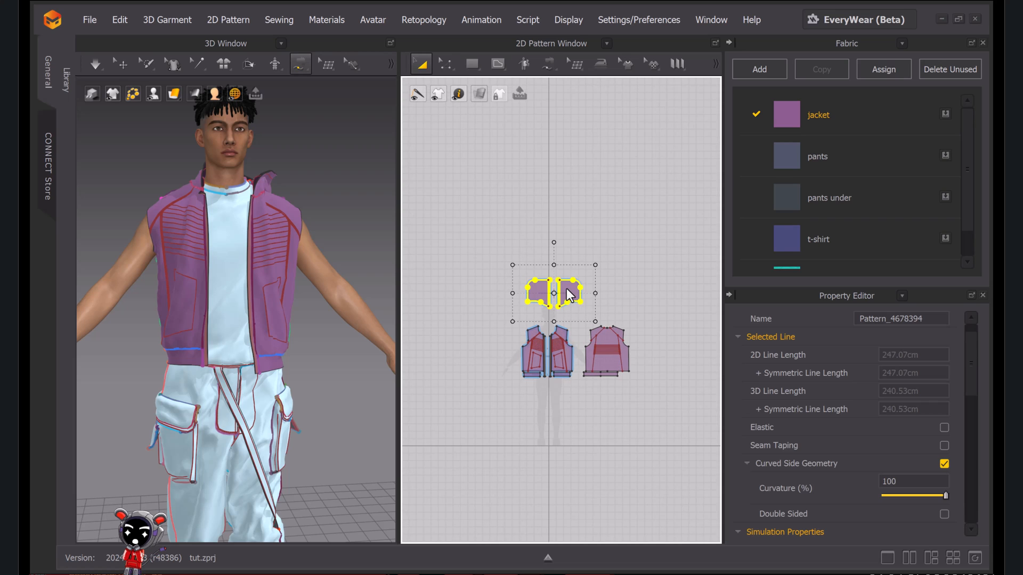
left_click(622, 304)
scroll(567, 280, "up", 3)
scroll(559, 196, "down", 2)
left_click_drag(446, 201, 580, 284)
scroll(532, 270, "up", 2)
scroll(661, 240, "down", 3)
middle_click_drag(661, 240, 615, 186)
left_click_drag(497, 144, 722, 359)
middle_click_drag(670, 329, 623, 373)
key("ctrl+c")
key("ctrl+v")
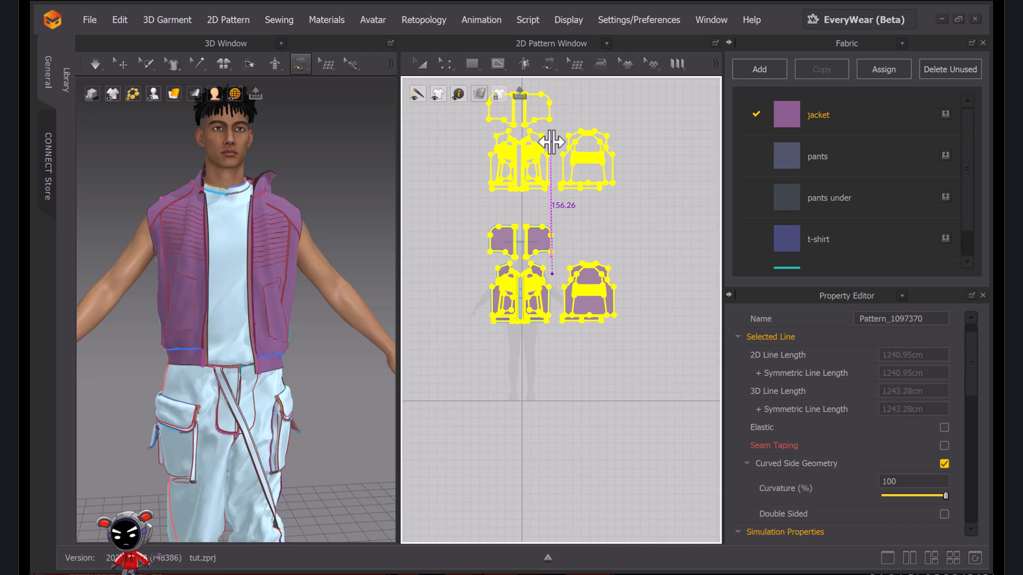
key("Escape")
Clone the selected jacket patterns with Layer Clone (Over), place the copies above the originals, and simulate the garment
right_click(585, 279)
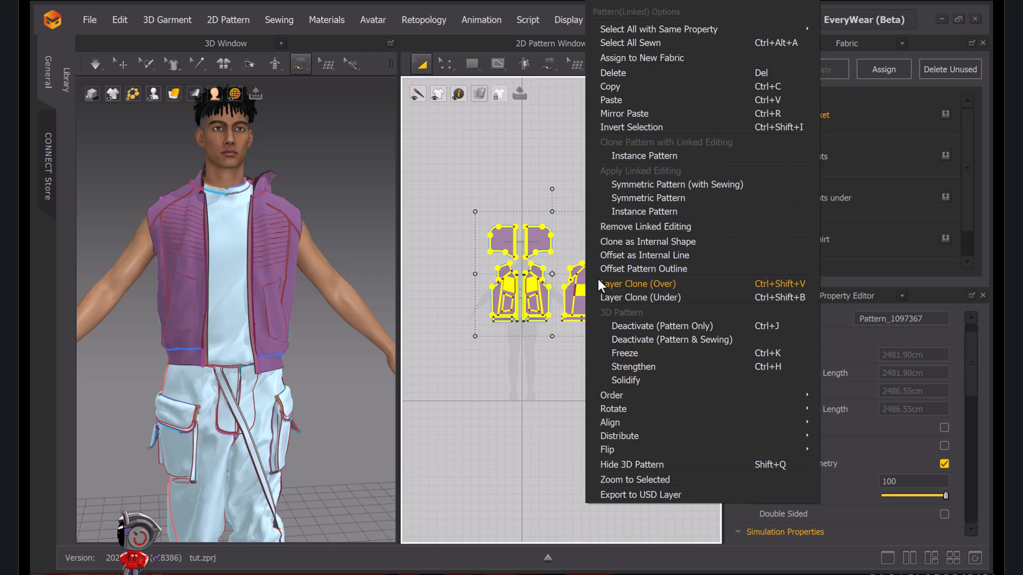
left_click(651, 298)
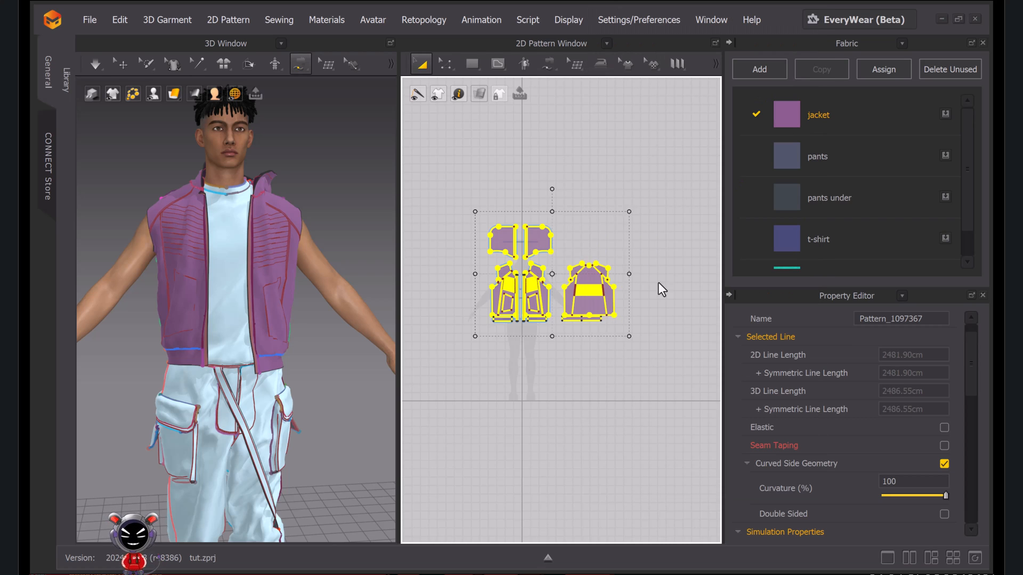
left_click(552, 184)
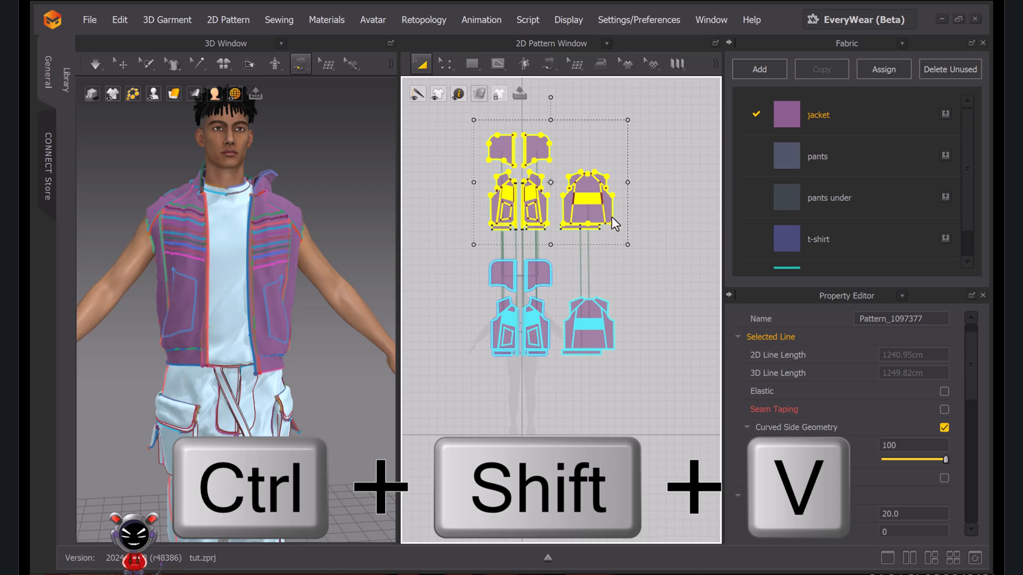
scroll(615, 228, "up", 3)
left_click(100, 65)
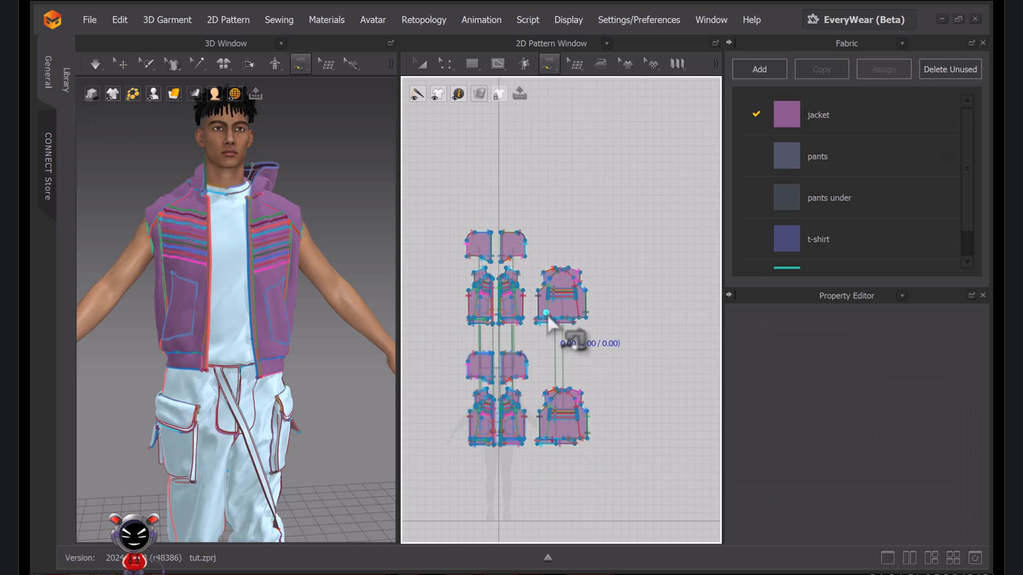
Scale the cloned outer-layer jacket patterns slightly wider and taller, and run the simulation
left_click(420, 65)
left_click_drag(454, 208, 617, 341)
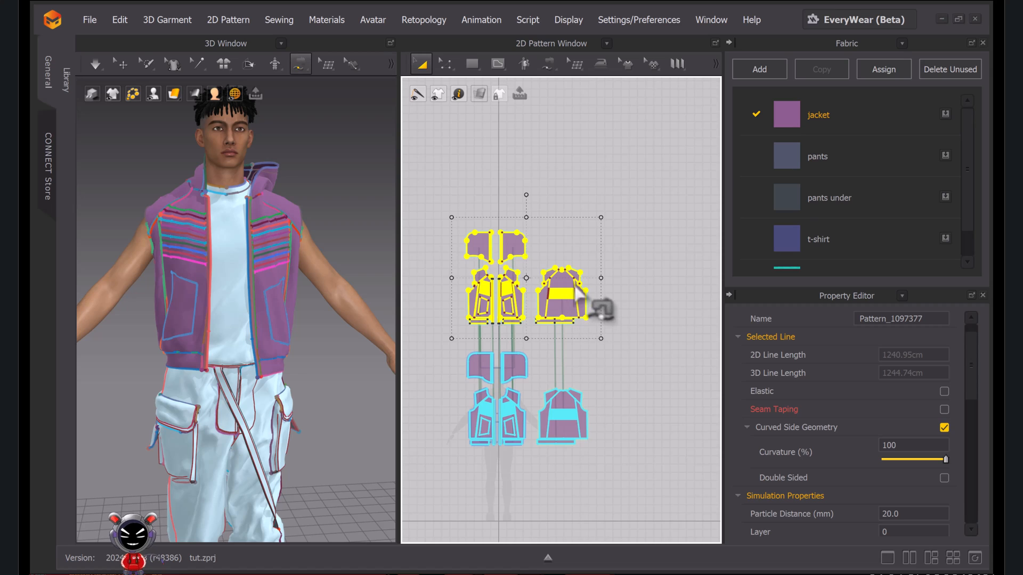
right_click(575, 287)
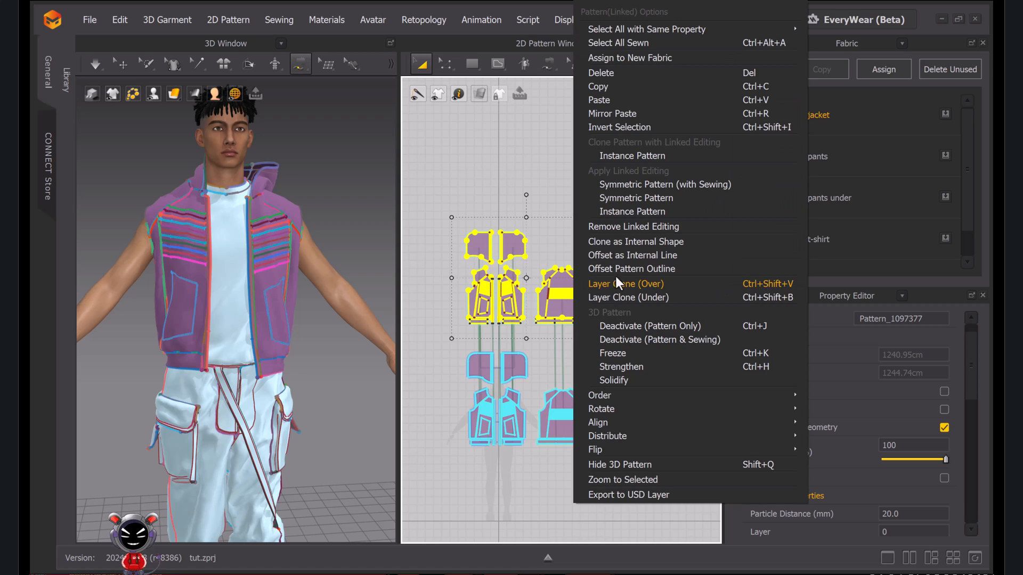
left_click(600, 241)
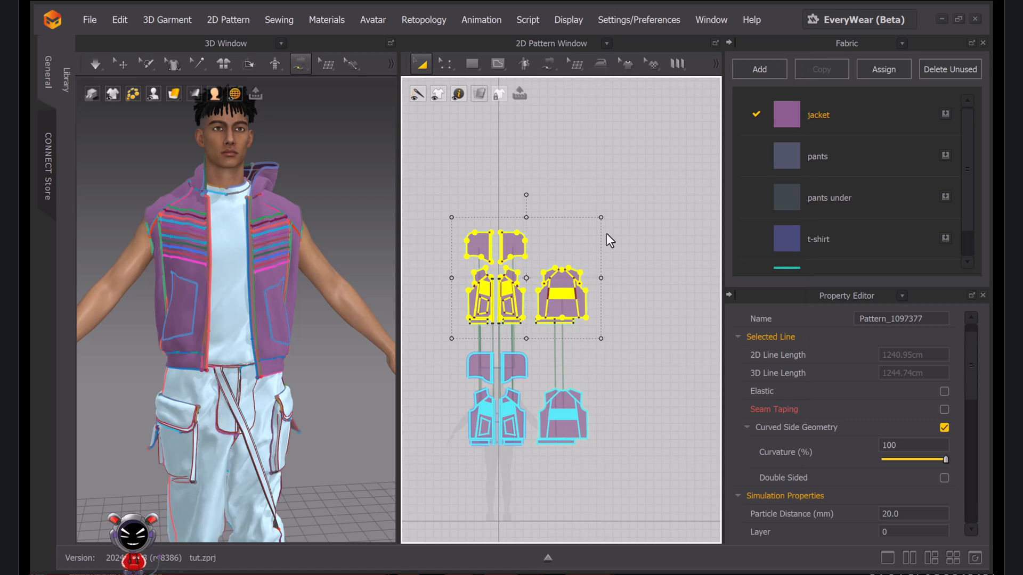
right_click(562, 297)
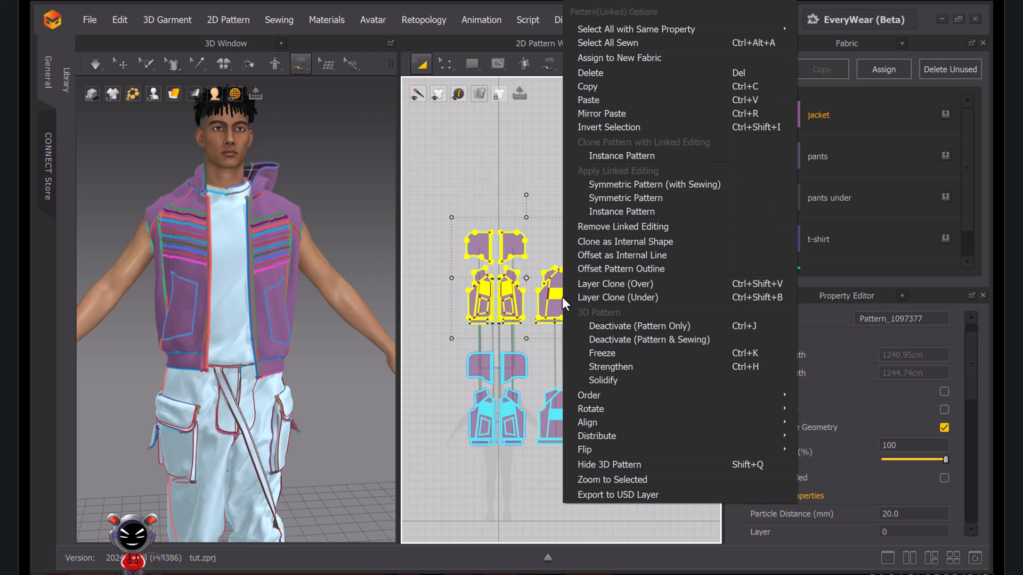
left_click(607, 224)
scroll(527, 315, "up", 3)
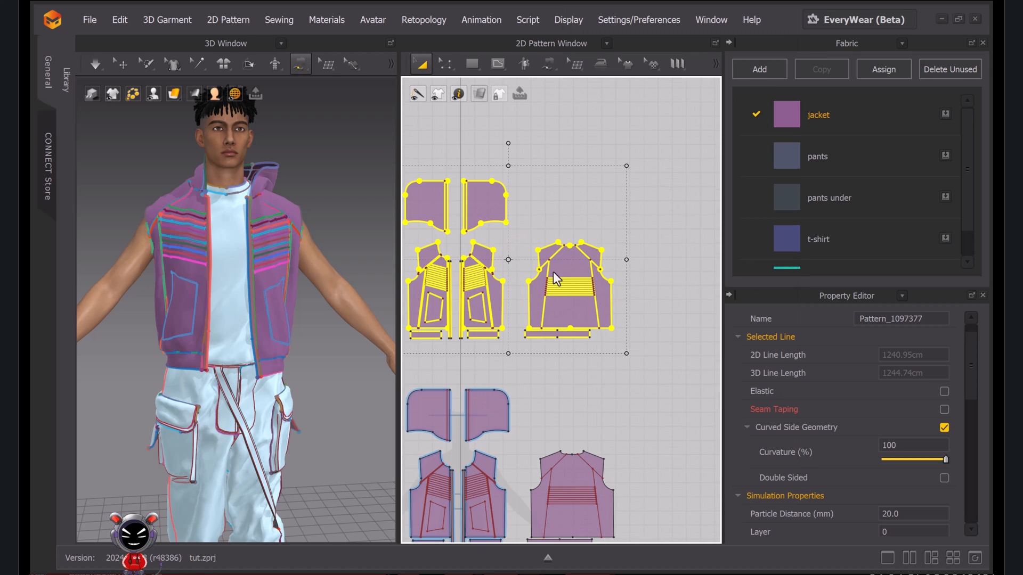
left_click_drag(693, 260, 705, 261)
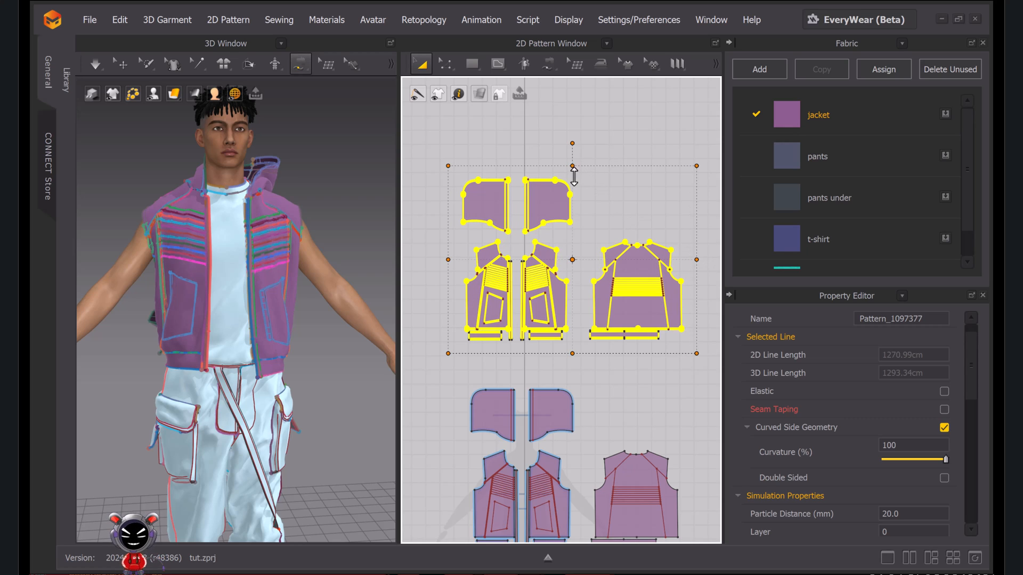
left_click_drag(572, 168, 572, 165)
key("space")
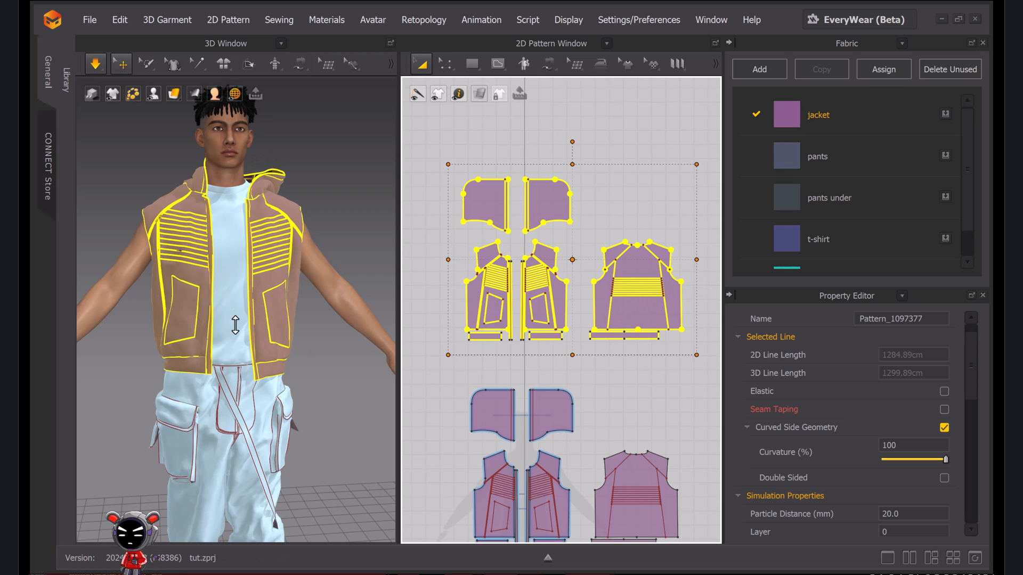
Examine the jacket's shoulder and quilted front panel up close in 3D for wrinkles and puffiness
key("m")
scroll(168, 247, "down", 4)
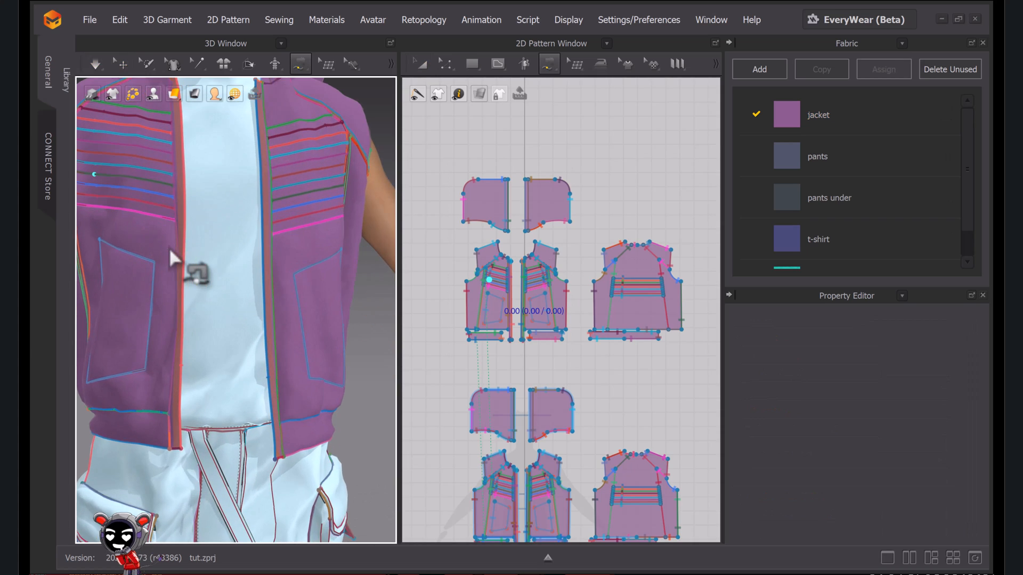
middle_click_drag(168, 247, 301, 421)
left_click(121, 65)
scroll(281, 258, "up", 4)
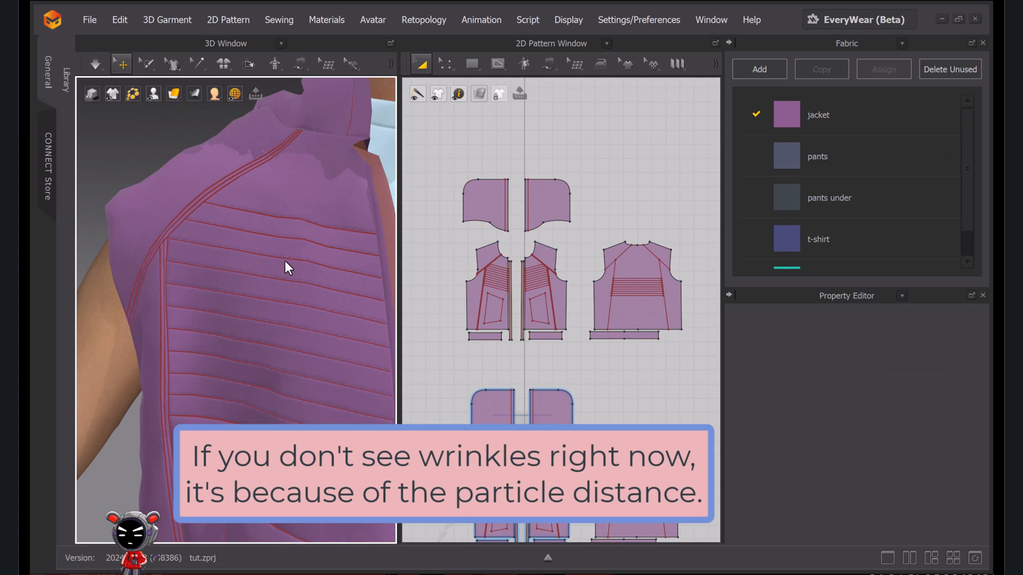
scroll(545, 329, "down", 5)
scroll(535, 269, "up", 4)
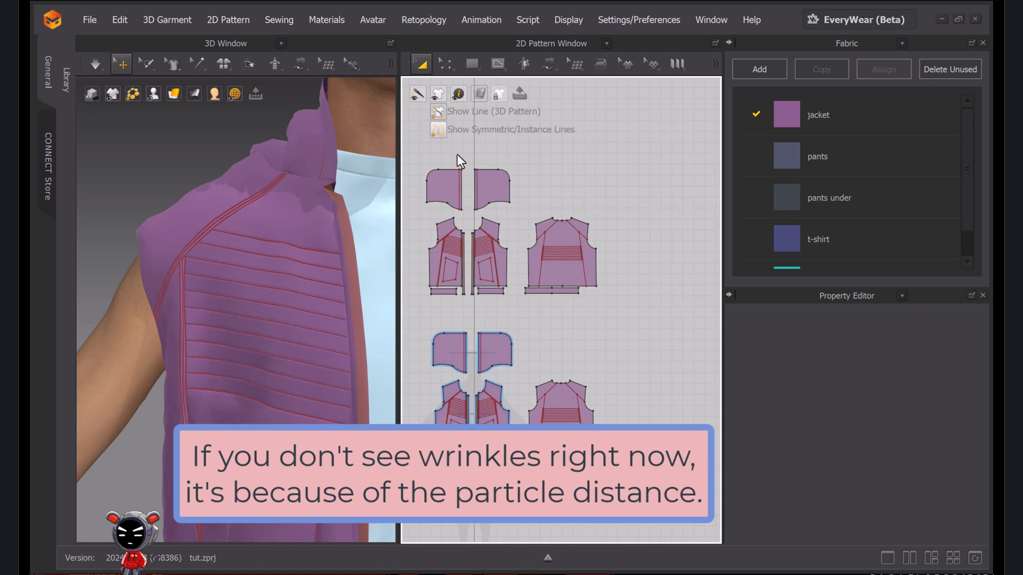
Enlarge the outer-layer jacket patterns a little more, mainly in width, and simulate again
left_click_drag(423, 155, 584, 289)
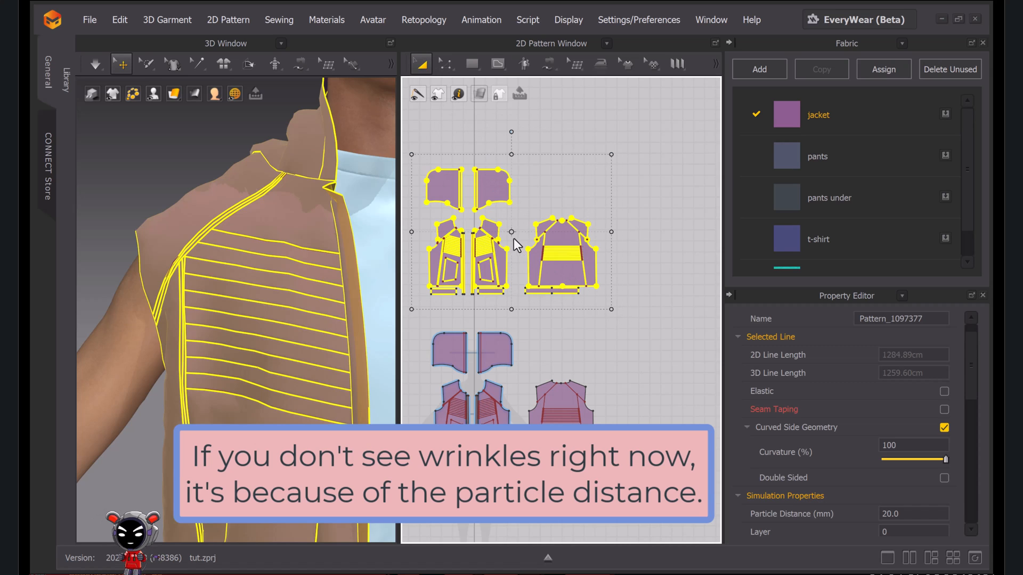
left_click_drag(614, 231, 620, 231)
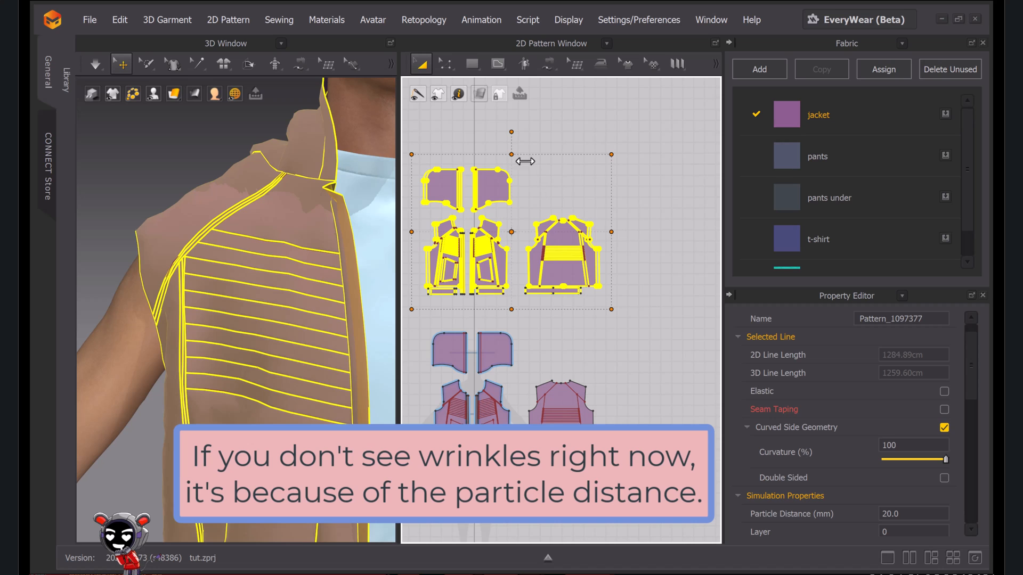
left_click(544, 134)
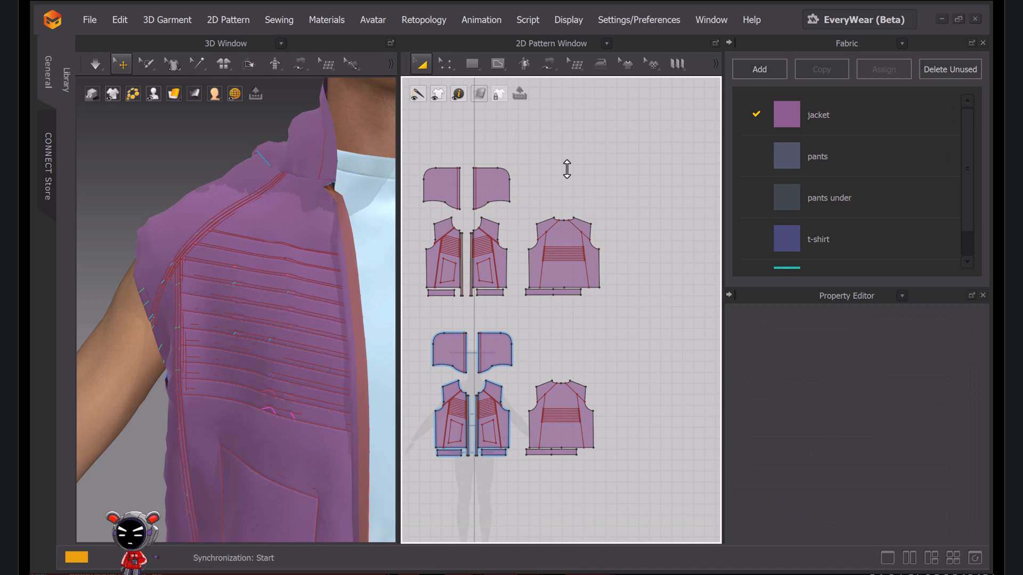
key("space")
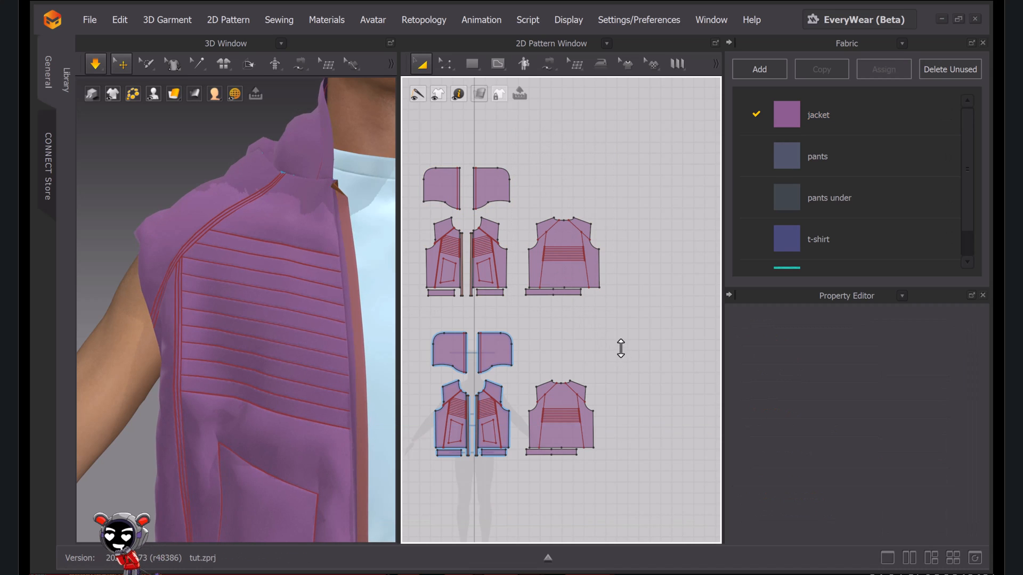
Create a 20 cm wide and 60 cm high rectangular pattern to the left of the upper, outer-layer jacket patterns
scroll(618, 346, "down", 5)
middle_click_drag(607, 338, 639, 269)
left_click(472, 64)
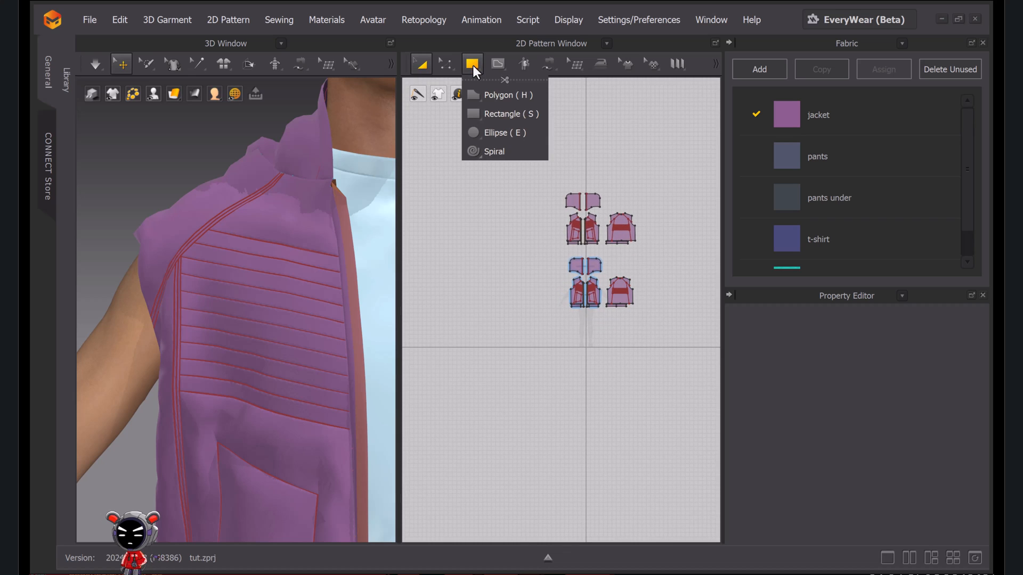
left_click(472, 69)
scroll(540, 242, "up", 3)
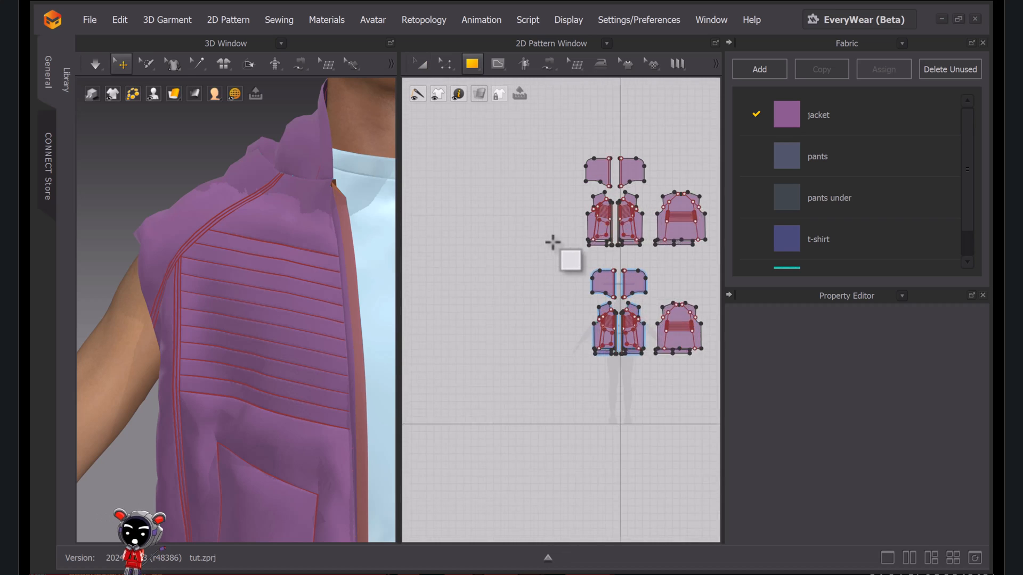
middle_click_drag(550, 242, 493, 249)
scroll(493, 249, "up", 5)
middle_click_drag(530, 149, 506, 242)
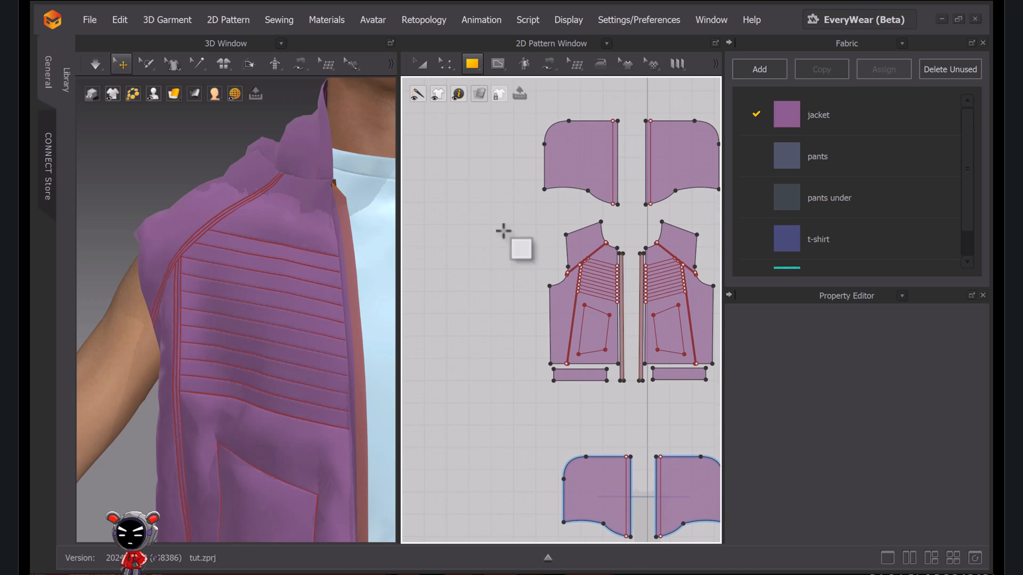
left_click(474, 71)
left_click(452, 231)
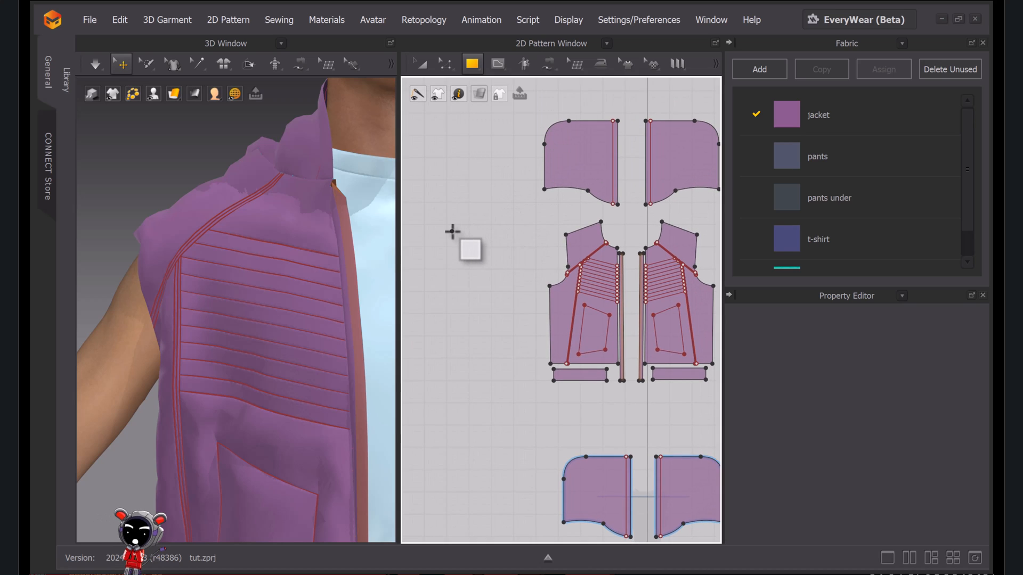
left_click(452, 231)
type("2")
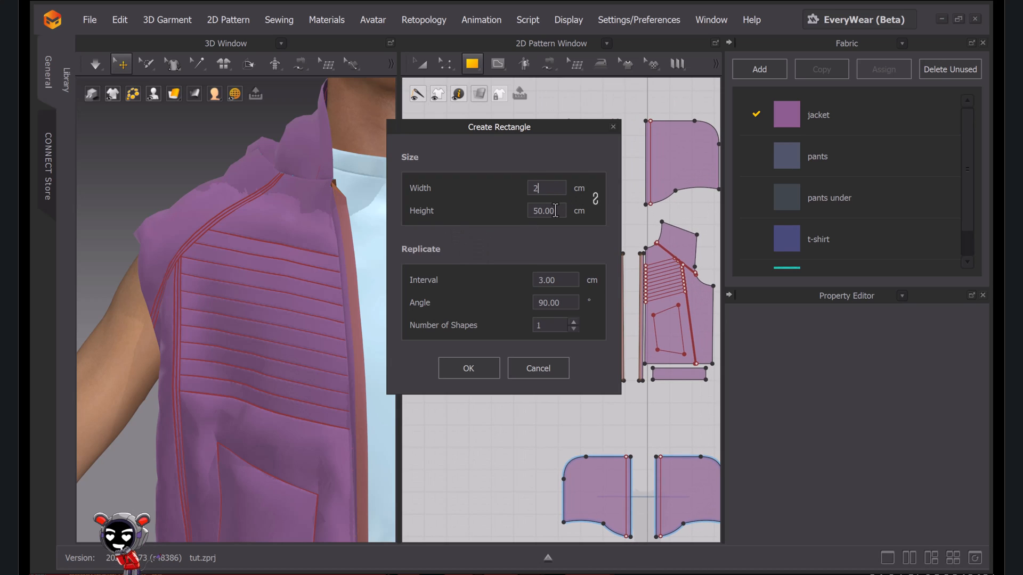
type("0")
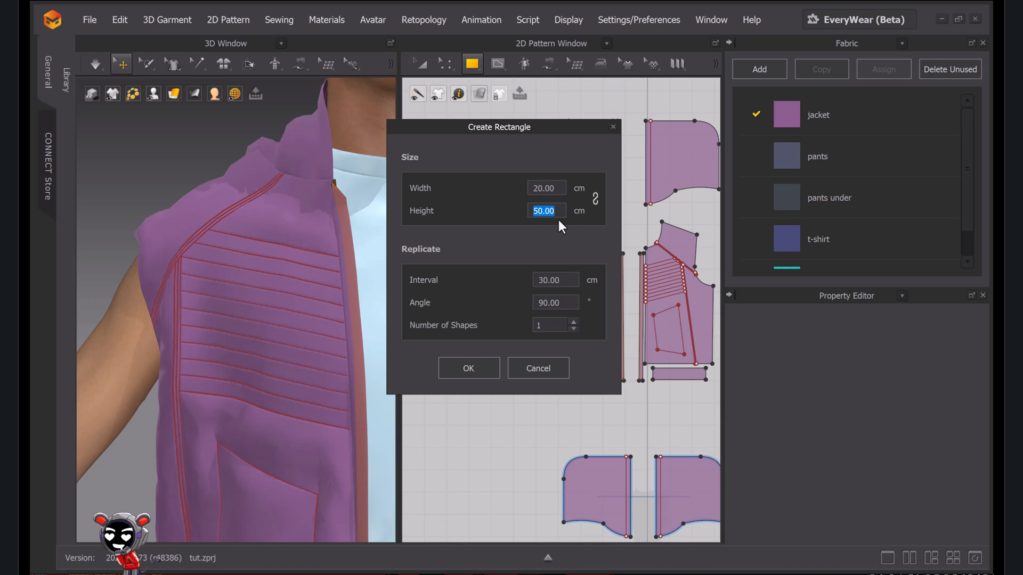
type("60")
left_click(480, 367)
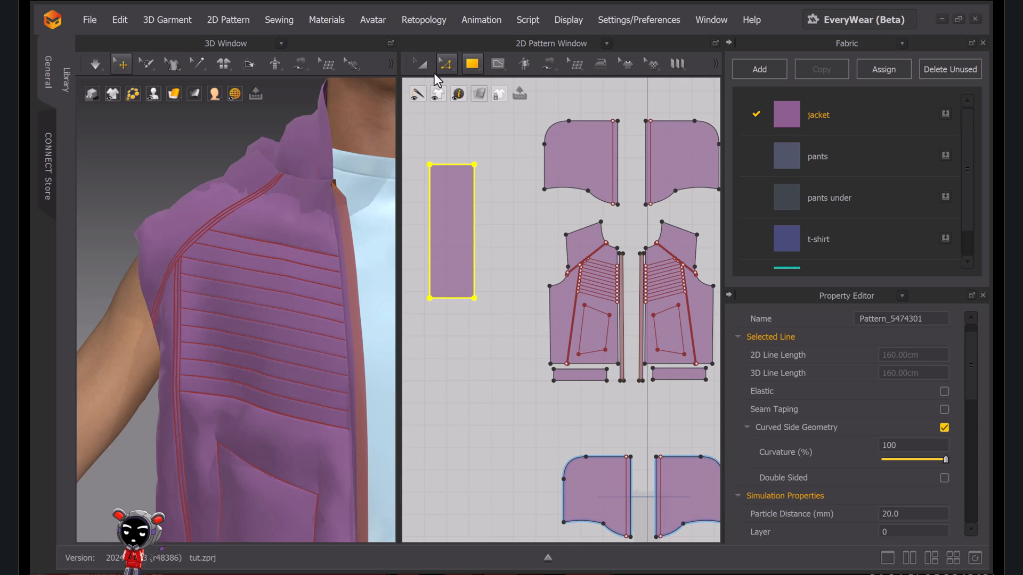
Measure the combined length of the two armhole edges on the left front of the upper, outer-layer jacket
left_click(421, 64)
scroll(509, 276, "up", 4)
middle_click_drag(510, 271, 605, 351)
middle_click_drag(556, 226, 597, 330)
key("z")
middle_click_drag(475, 230, 490, 162)
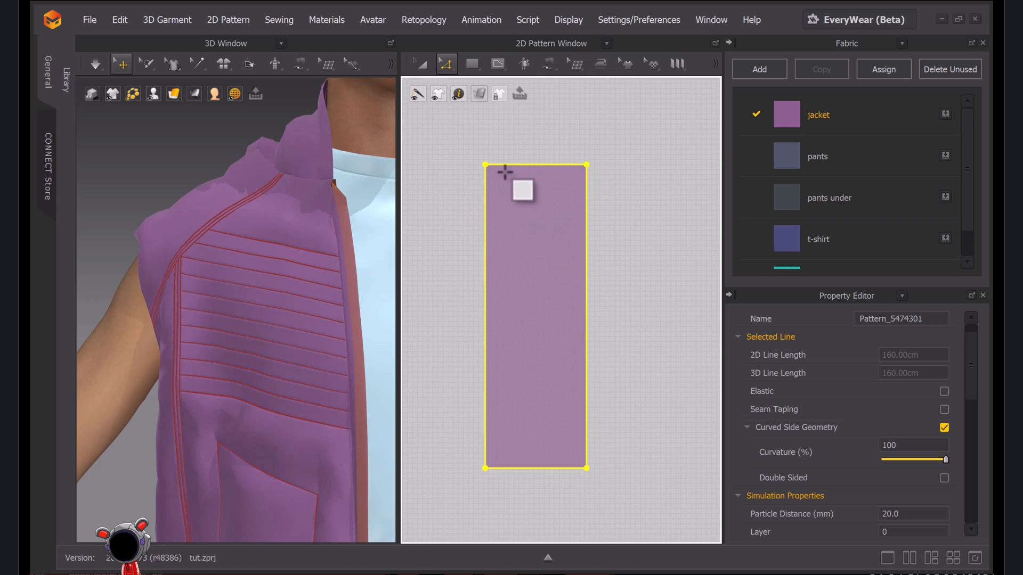
scroll(538, 194, "down", 3)
scroll(589, 216, "up", 5)
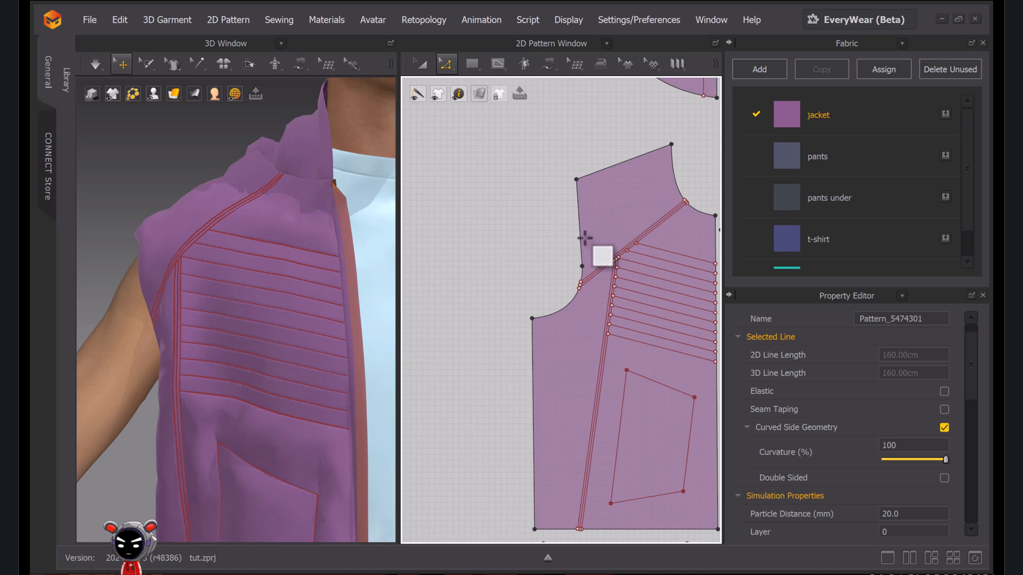
left_click(582, 240)
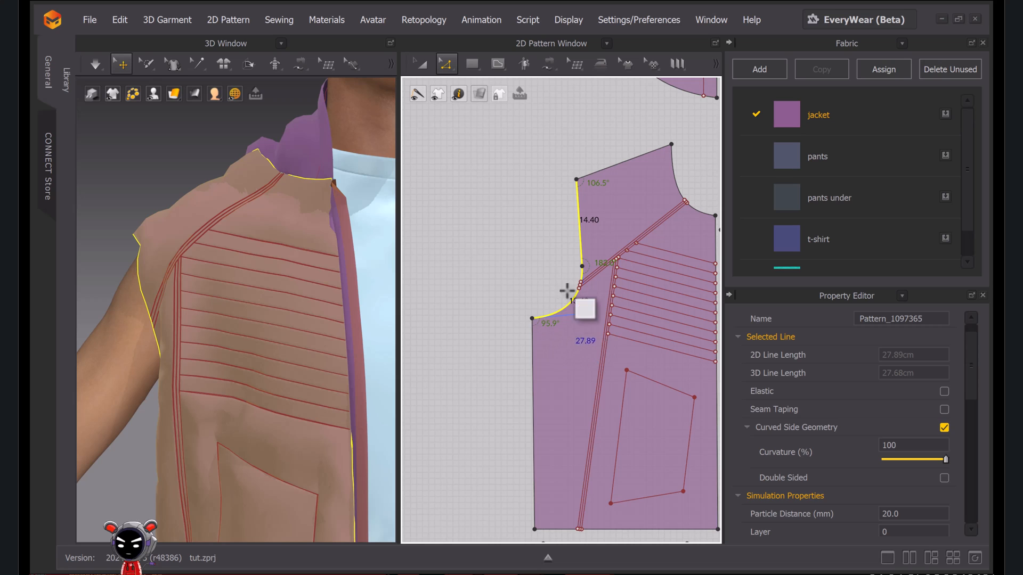
scroll(874, 376, "up", 1)
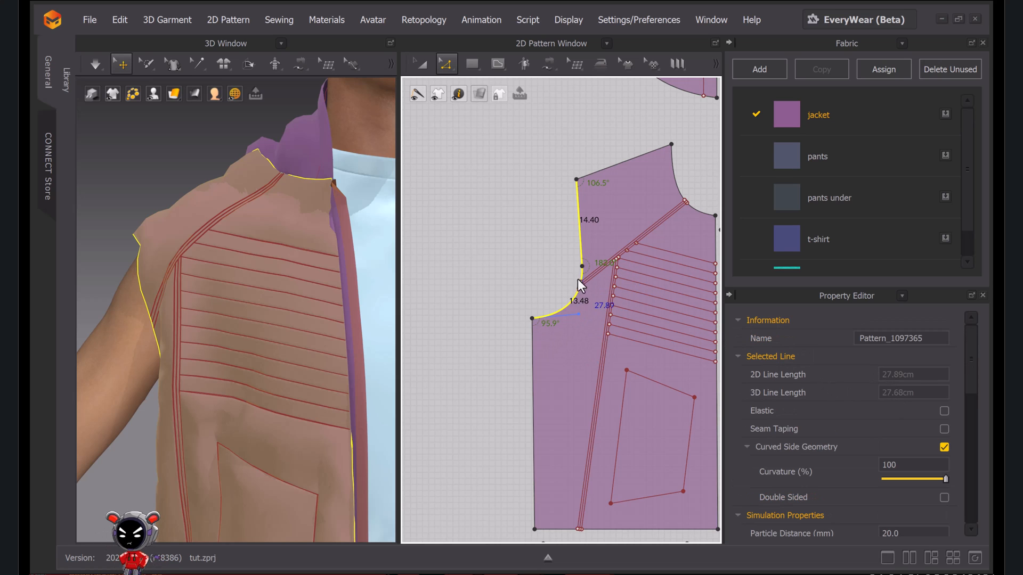
scroll(573, 311, "down", 3)
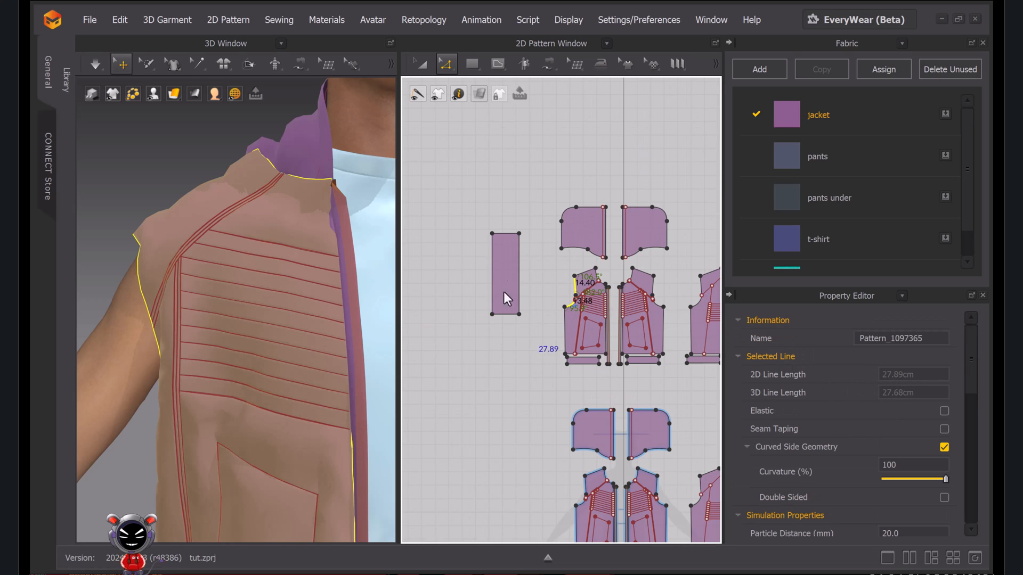
Move the new rectangle down beside the lower, inner-layer jacket patterns
left_click(422, 64)
left_click_drag(511, 153, 539, 400)
middle_click_drag(586, 405, 638, 417)
Measure the armhole edges on the left front of the inner-layer jacket, individually and together
scroll(570, 277, "up", 3)
left_click(624, 278)
middle_click_drag(624, 278, 561, 258)
key("z")
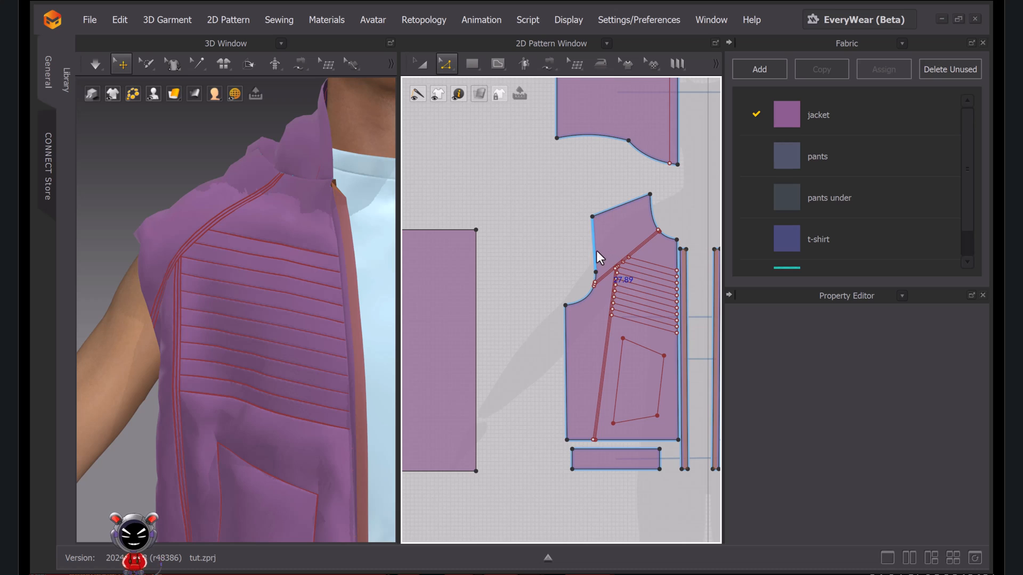
left_click(597, 251)
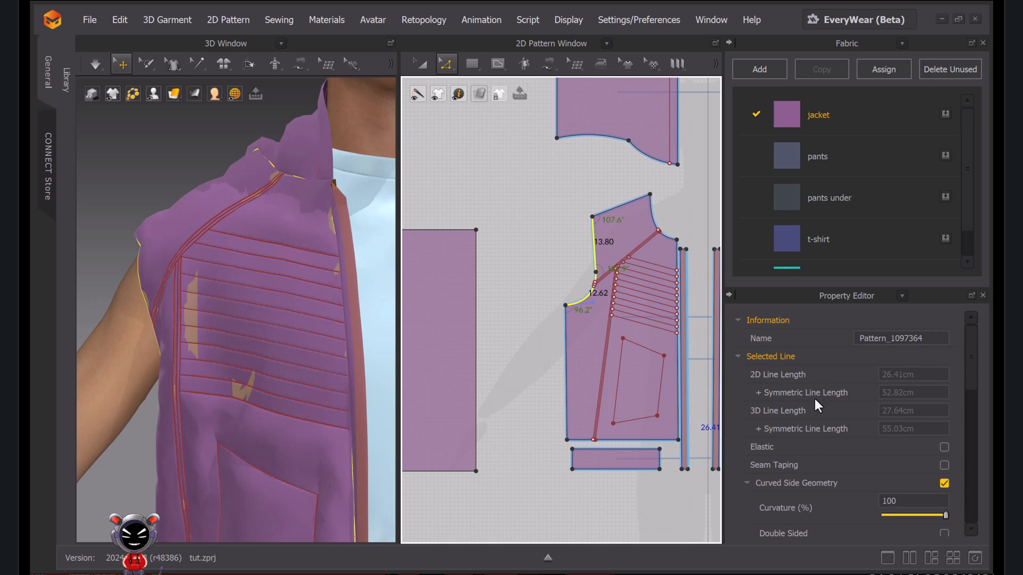
scroll(591, 271, "up", 4)
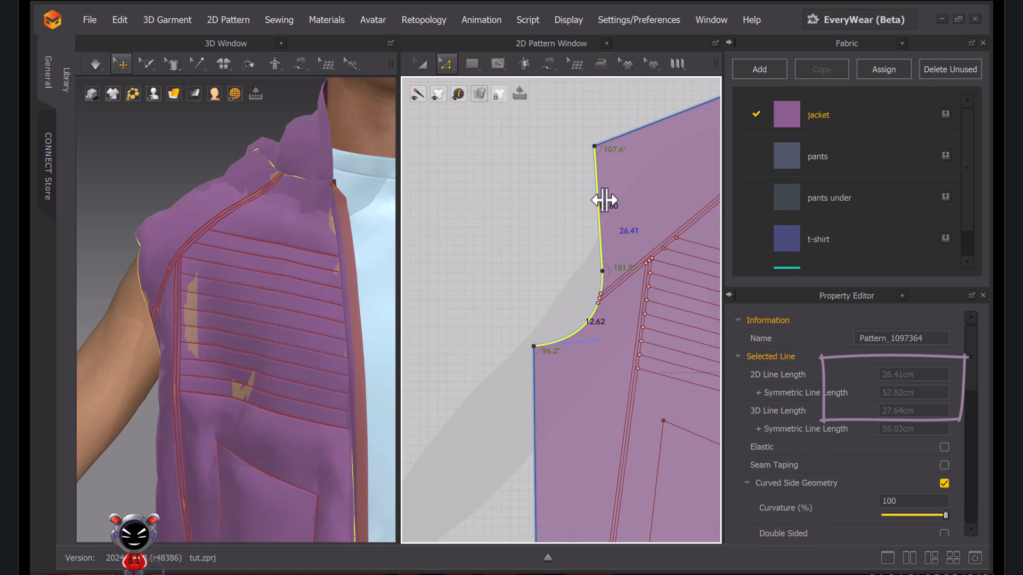
left_click(566, 248)
left_click(598, 249)
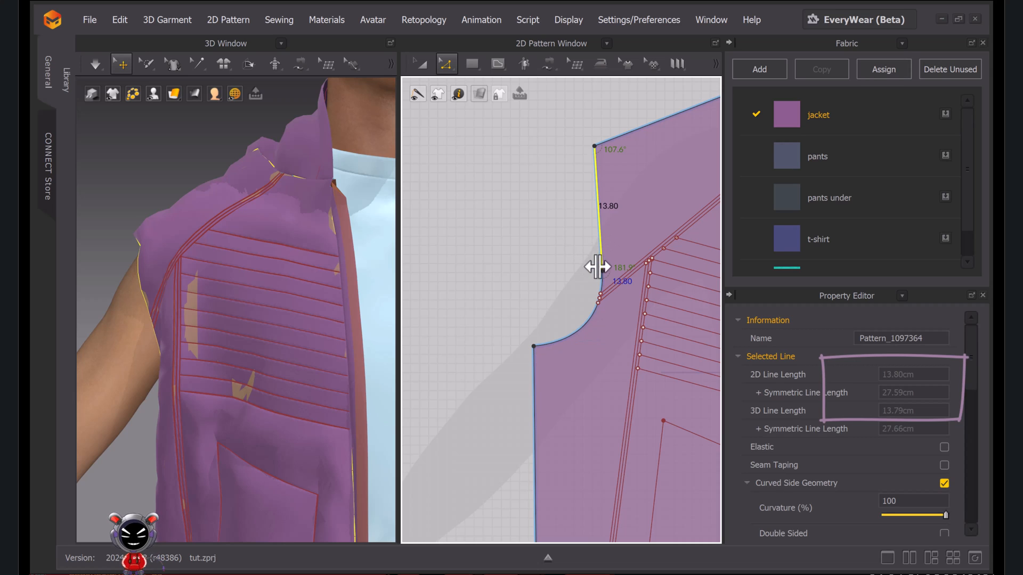
left_click(584, 325)
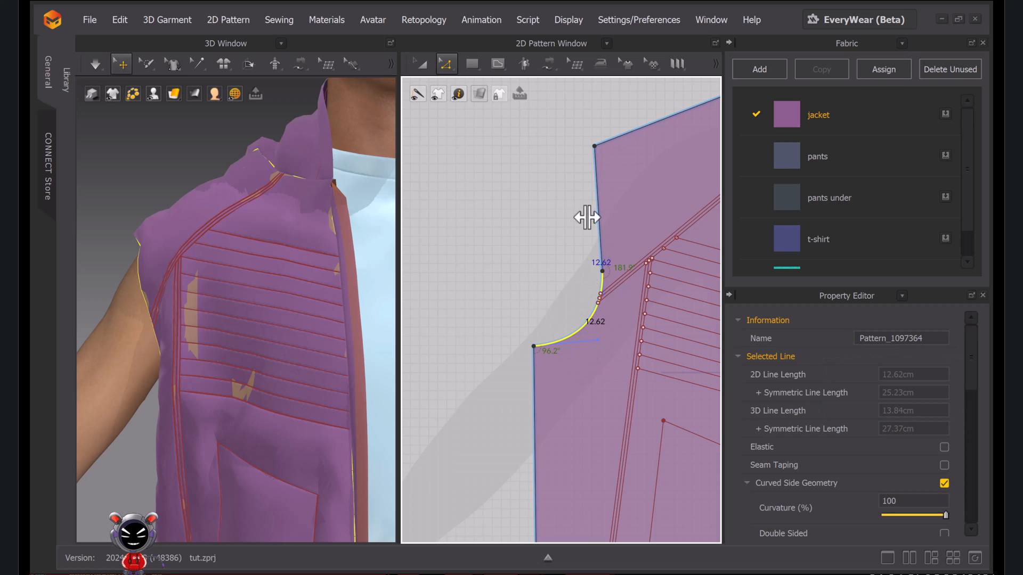
left_click(598, 208)
left_click(570, 329, "shift")
Draw a diagonal internal line about 25 cm long from the rectangle's upper-right corner to its left edge
scroll(554, 280, "down", 3)
middle_click_drag(541, 280, 691, 327)
middle_click_drag(543, 263, 592, 205)
key("g")
left_click(635, 216)
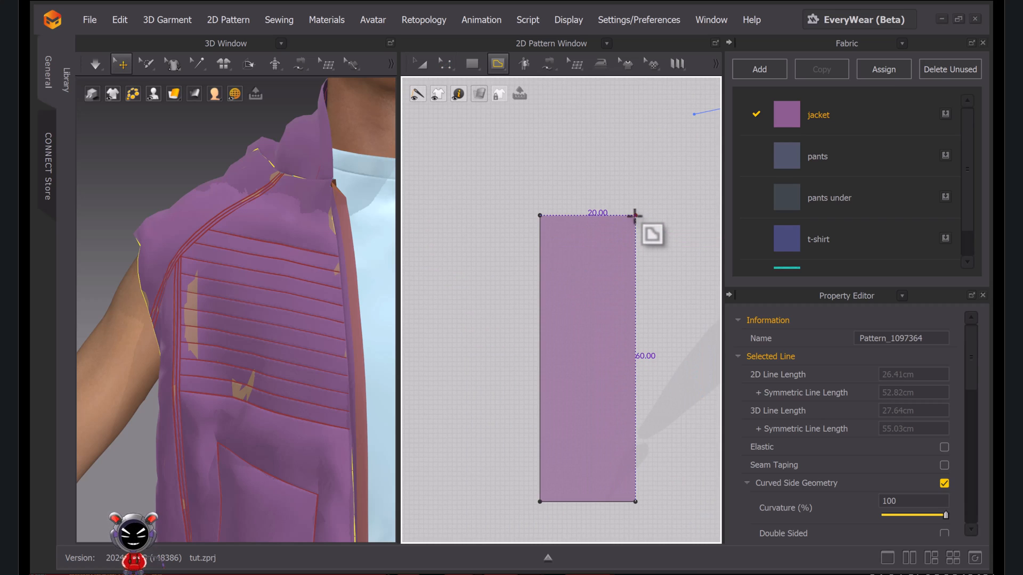
double_click(540, 288)
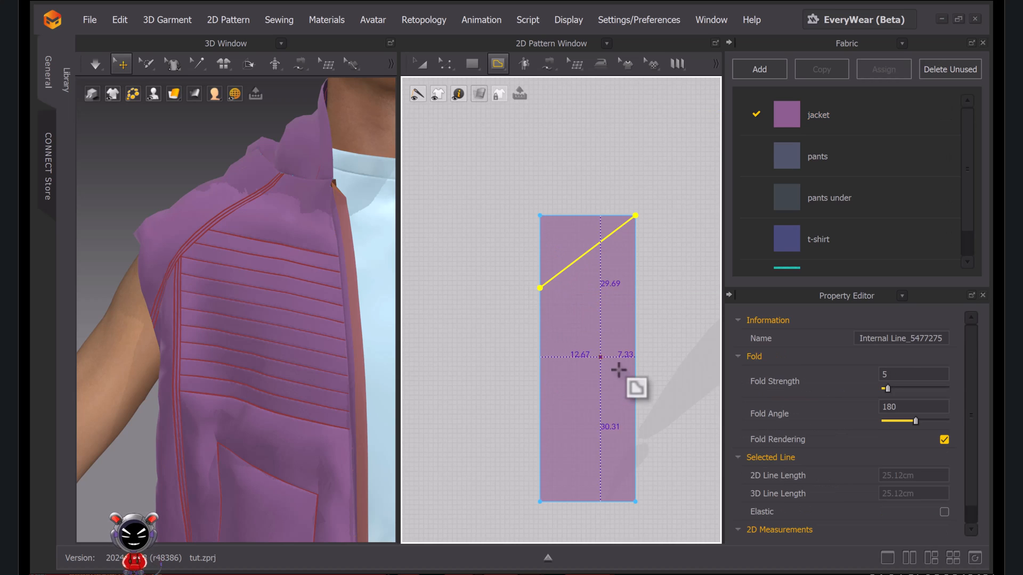
Cut the rectangle along the diagonal internal line and delete the upper triangular piece
scroll(614, 354, "down", 1)
key("z")
right_click(589, 276)
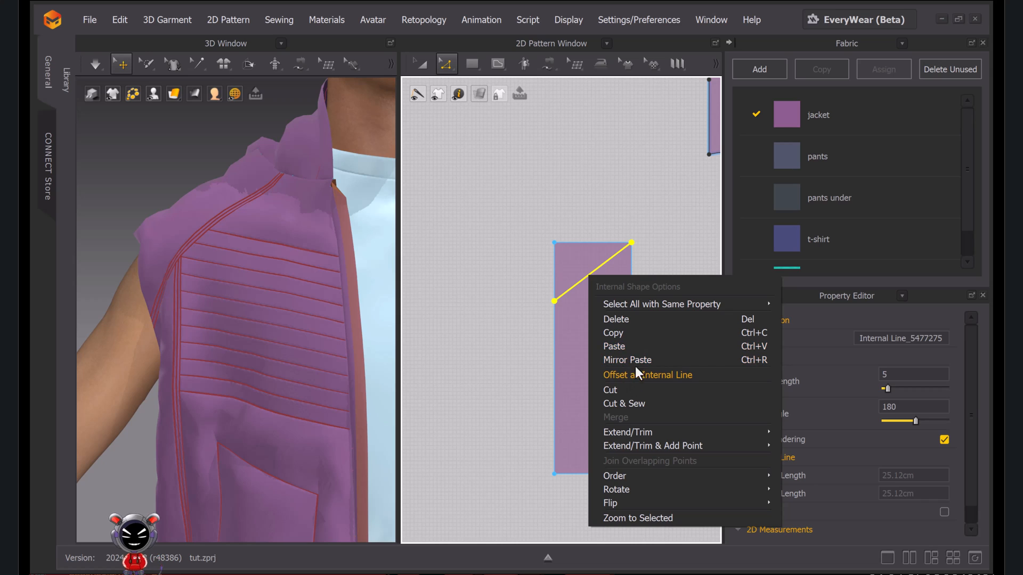
left_click(628, 394)
key("a")
left_click(594, 246)
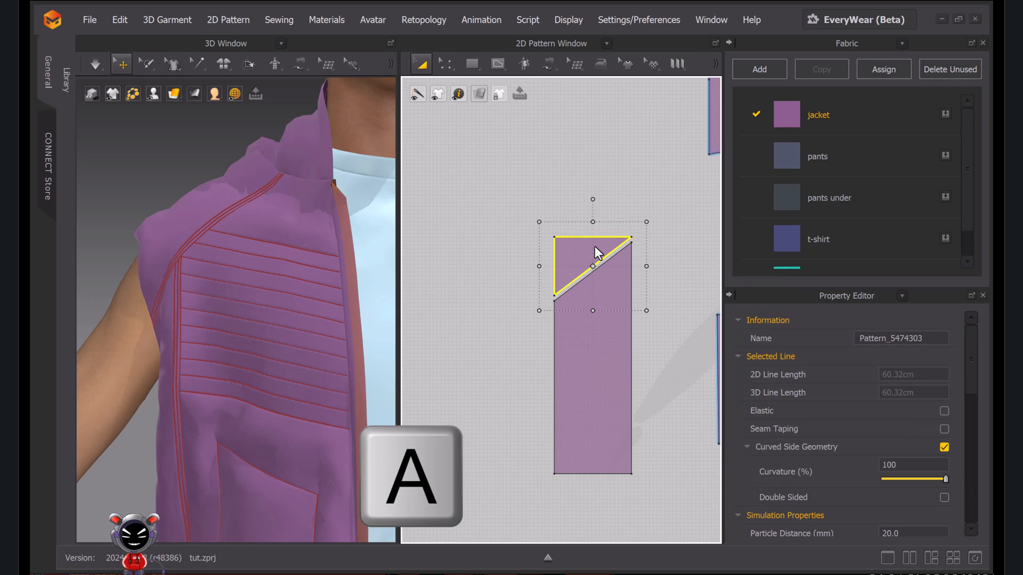
key("Delete")
Split the sleeve pattern's slanted top edge uniformly into 3 segments
key("z")
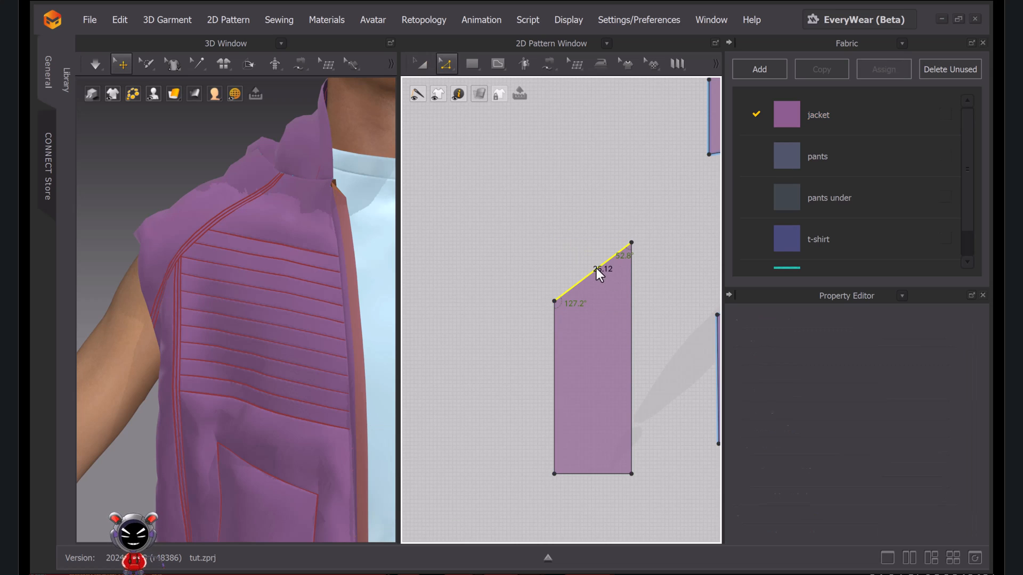
right_click(596, 267)
left_click(634, 354)
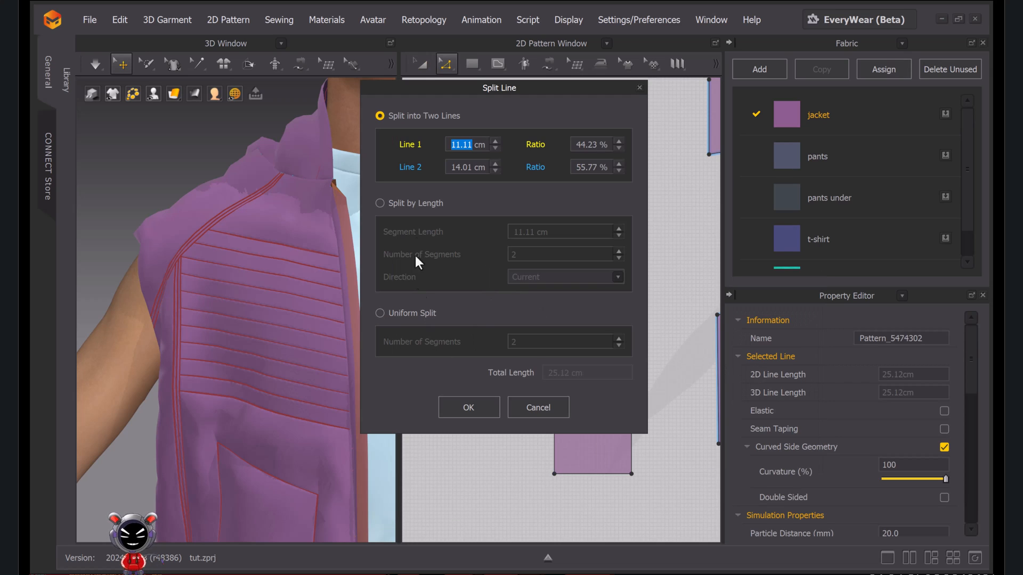
left_click(380, 313)
double_click(513, 342)
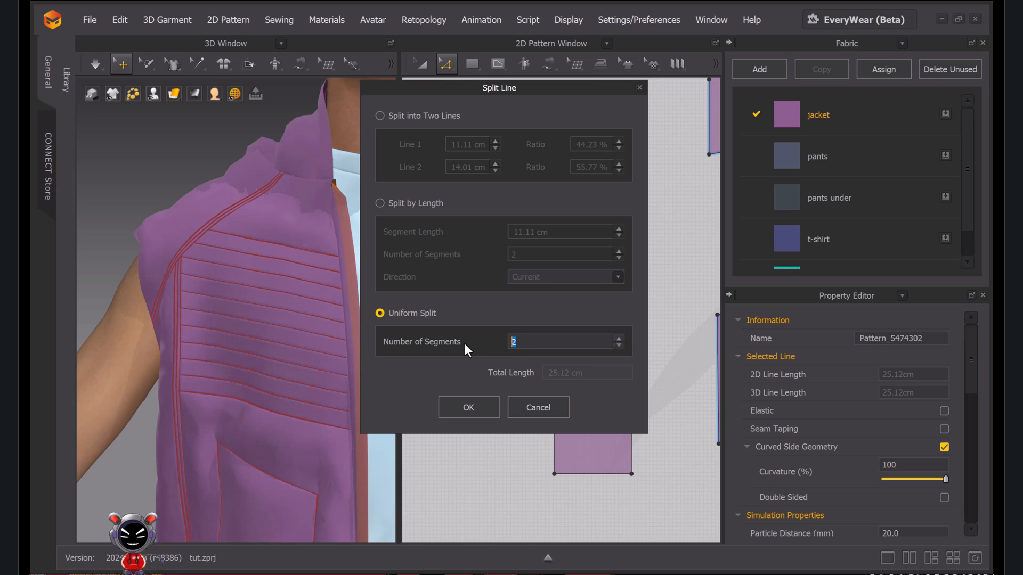
type("3")
left_click(493, 407)
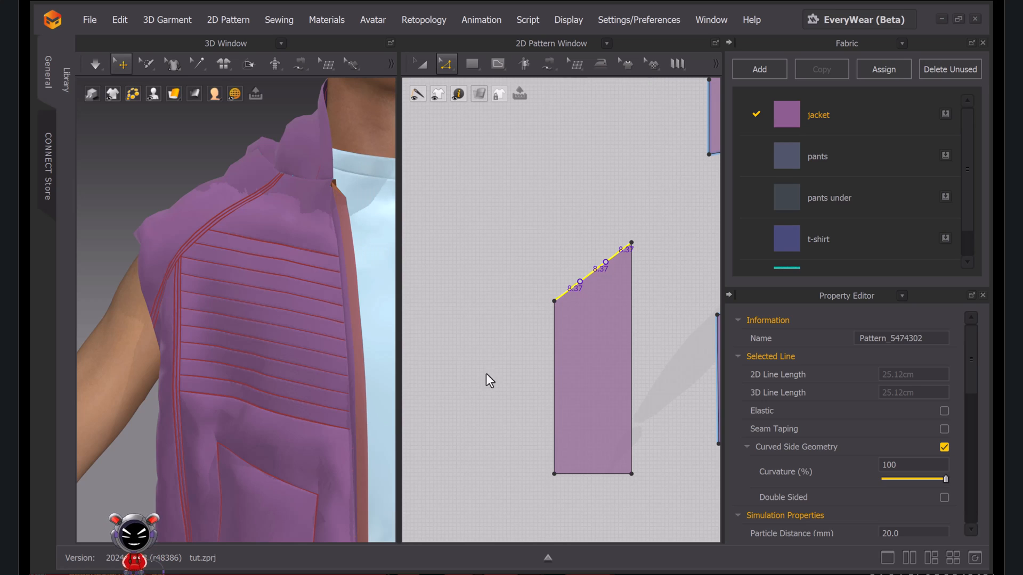
Delete the upper split point, then curve the upper segment outward to about 18 cm and the lower one inward to about 8.8 cm
left_click_drag(586, 246, 617, 285)
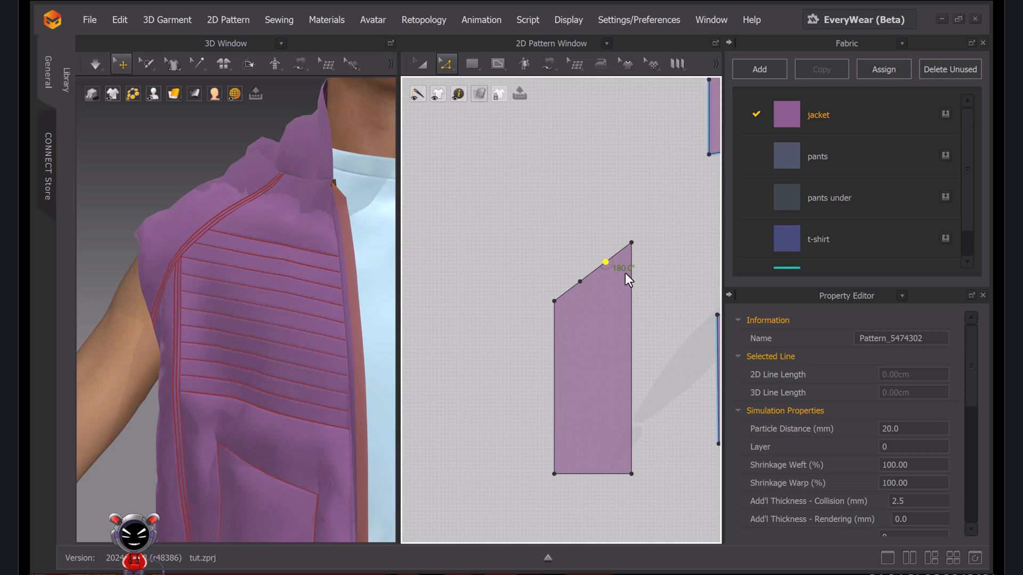
key("Delete")
scroll(621, 261, "up", 3)
middle_click_drag(621, 261, 580, 273)
key("c")
left_click_drag(575, 257, 540, 248)
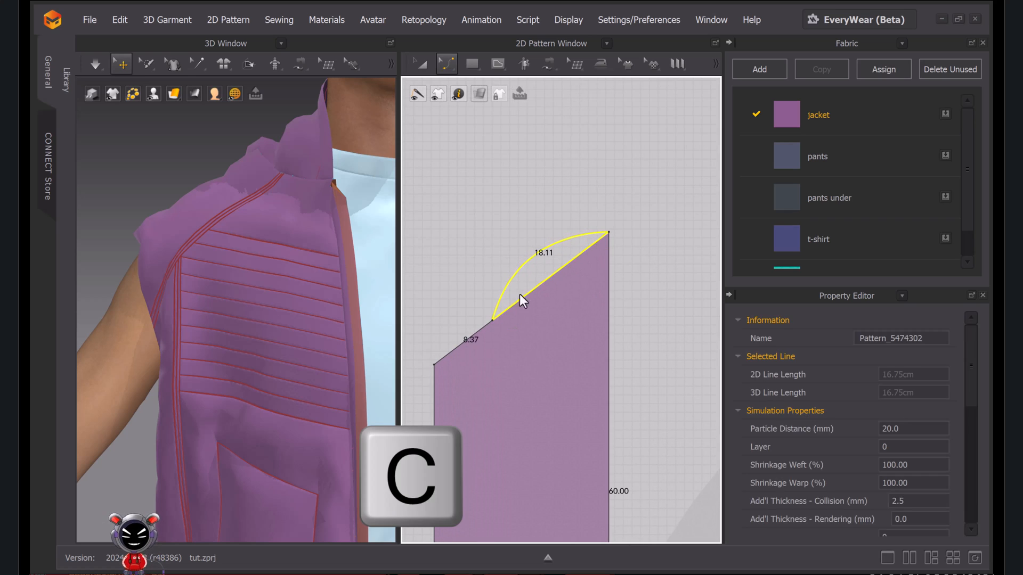
left_click_drag(459, 346, 465, 354)
Move the sleeve's lower-left corner inward to taper the sleeve, making the corner angle about 95°
scroll(507, 364, "down", 2)
scroll(507, 363, "down", 1)
middle_click_drag(507, 364, 519, 172)
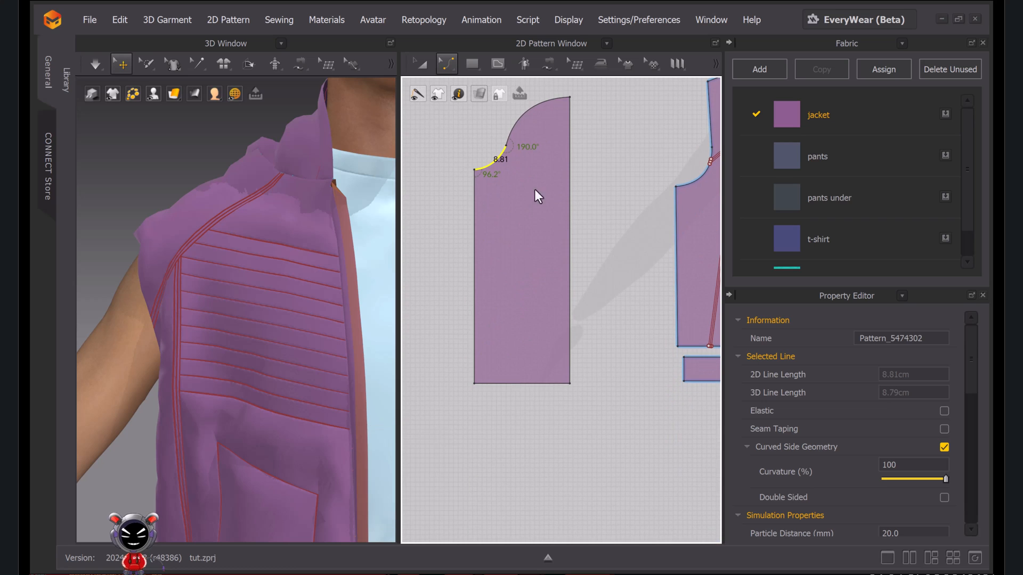
left_click_drag(474, 387, 494, 389)
scroll(590, 327, "down", 3)
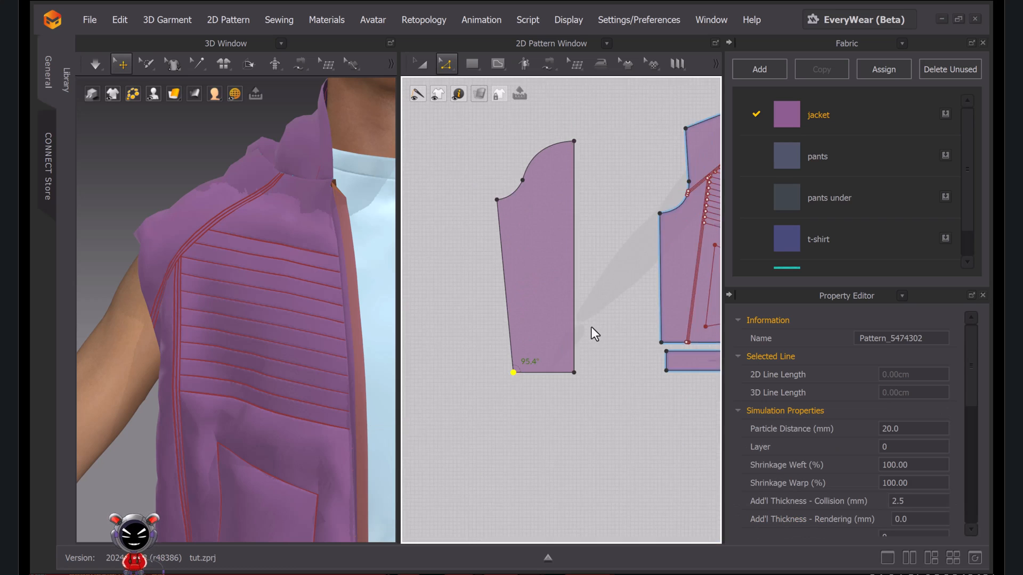
Lower the sleeve cap's upper-right point slightly, making the straight long edge about 59.3 cm
scroll(522, 308, "up", 4)
middle_click_drag(561, 227, 575, 170)
scroll(538, 413, "down", 2)
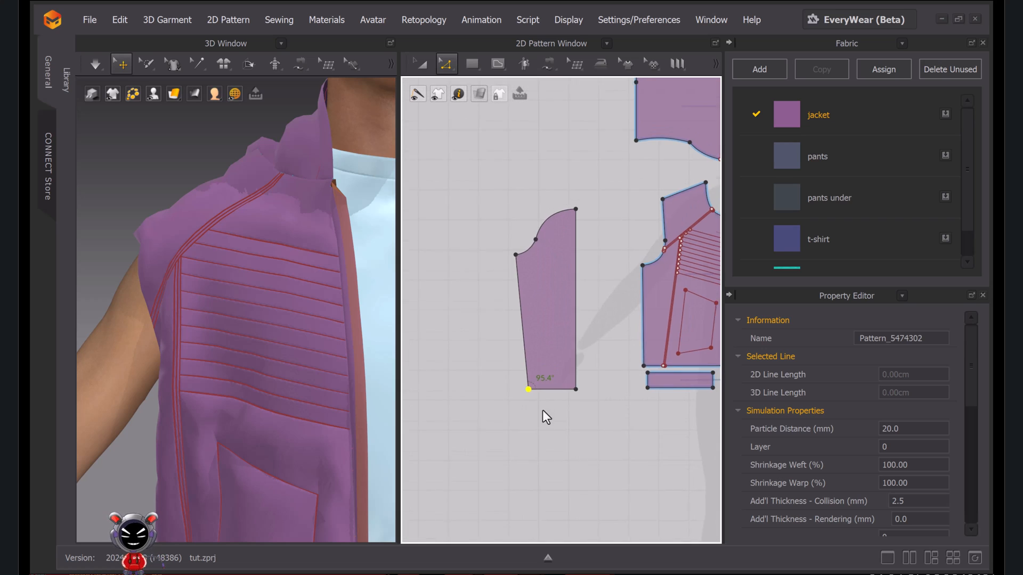
scroll(549, 271, "up", 4)
left_click(597, 218)
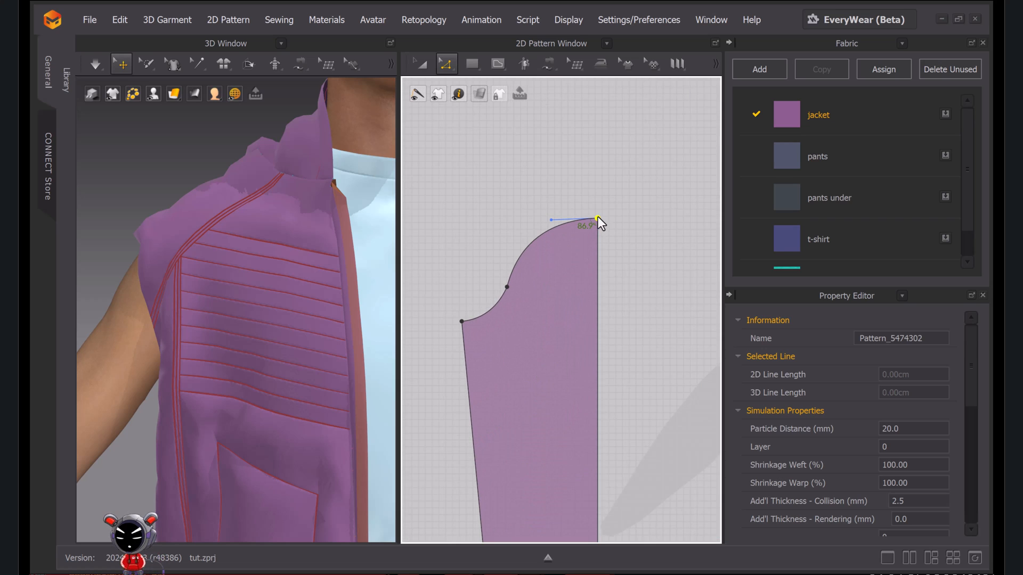
left_click_drag(597, 218, 597, 223)
left_click(617, 261)
Set up an internal-line offset of the sleeve's long straight edge with a distance of 11 cm
scroll(618, 264, "down", 4)
middle_click_drag(613, 282, 622, 220)
scroll(607, 192, "up", 4)
key("x")
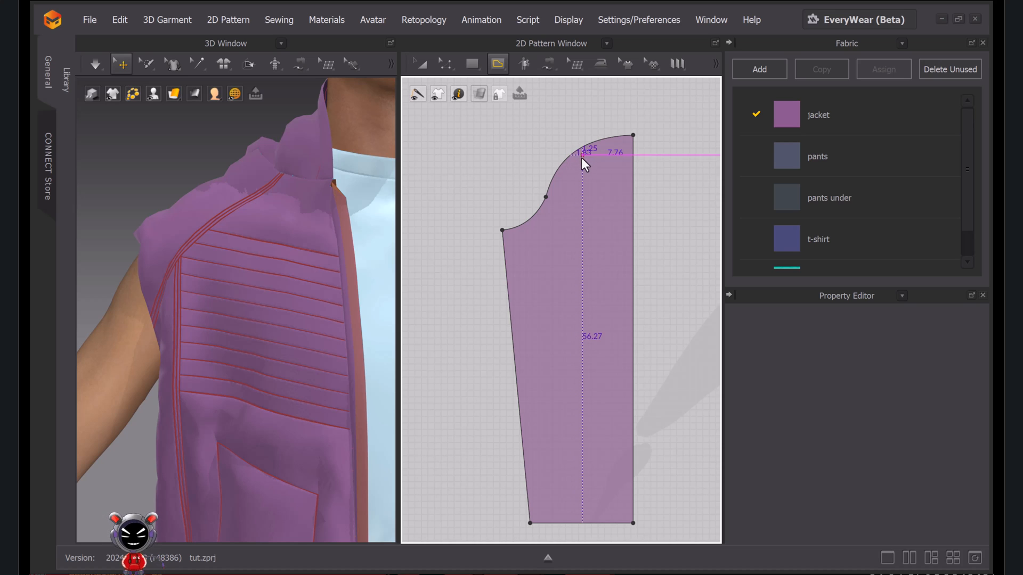
key("z")
right_click(632, 296)
left_click(690, 421)
left_click_drag(485, 171, 226, 154)
left_click(334, 212)
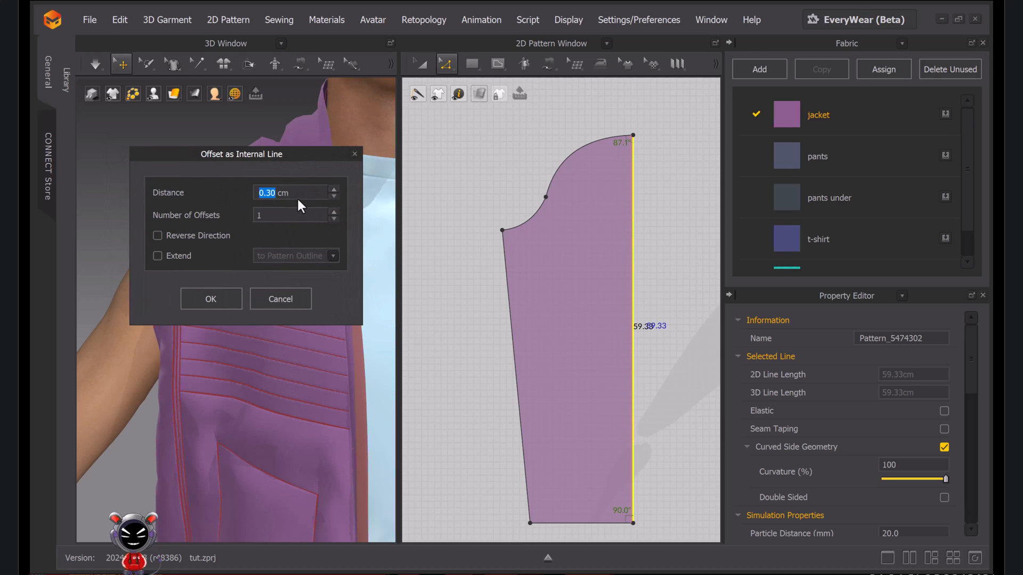
type("15")
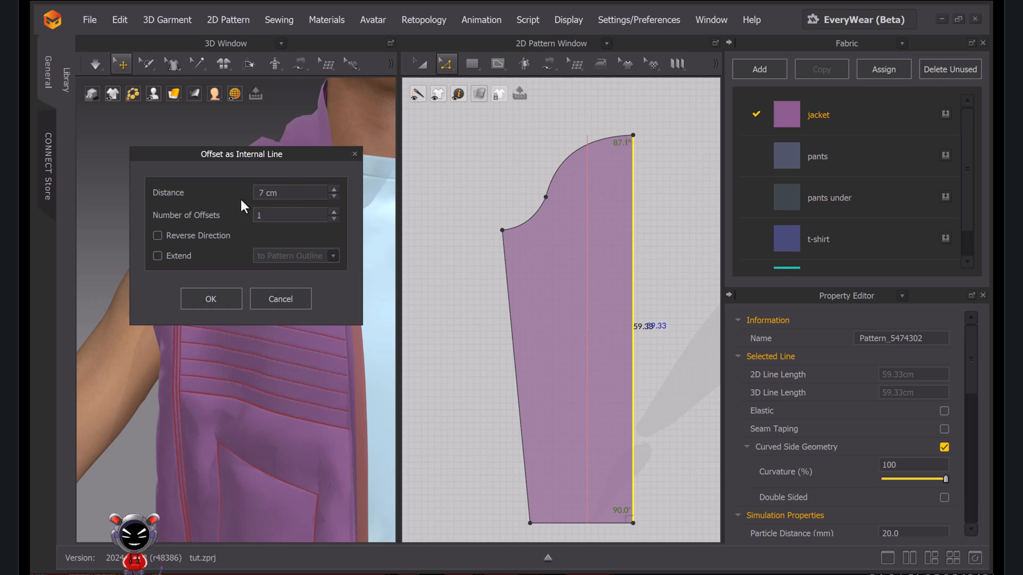
key("Return")
type("11")
Extend the single offset line to the pattern outline and create it on the sleeve
left_click(158, 257)
left_click(324, 256)
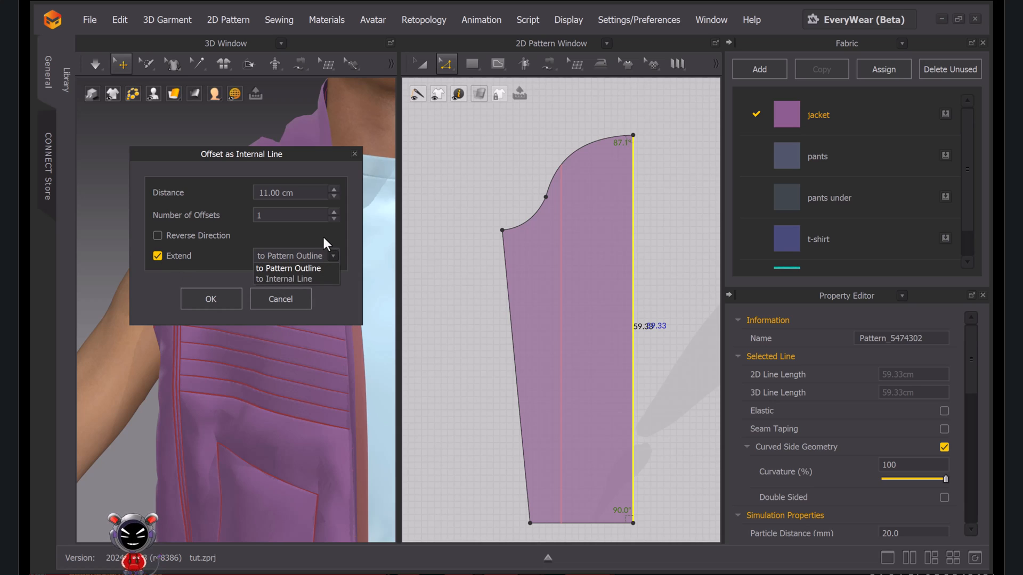
left_click(322, 235)
left_click(337, 212)
left_click(337, 256)
left_click(314, 276)
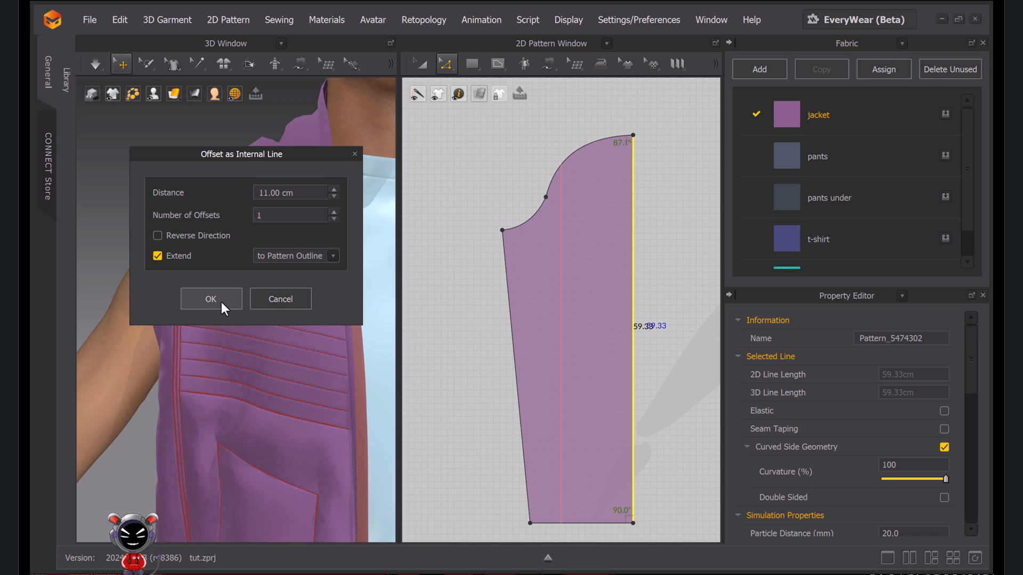
left_click(221, 302)
Offset the sleeve's internal line by 1 cm as a parallel internal line extended to the pattern outline
left_click(562, 298)
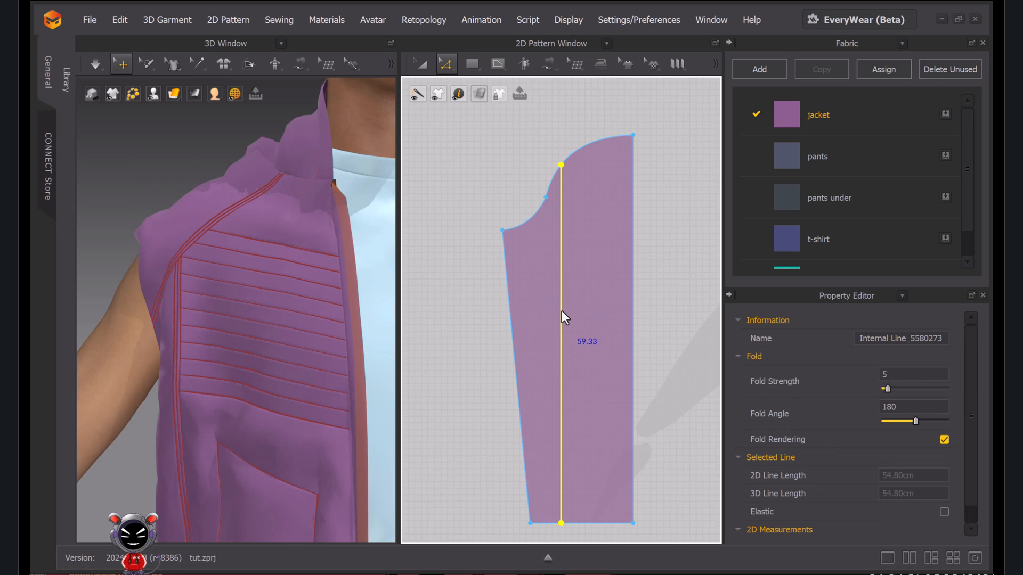
right_click(561, 311)
left_click(637, 410)
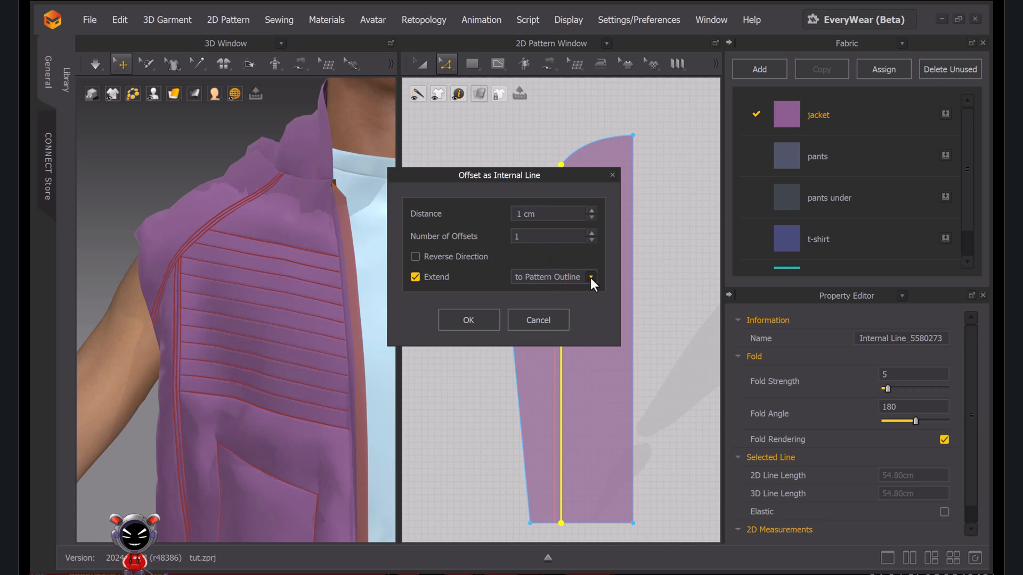
left_click_drag(542, 180, 421, 180)
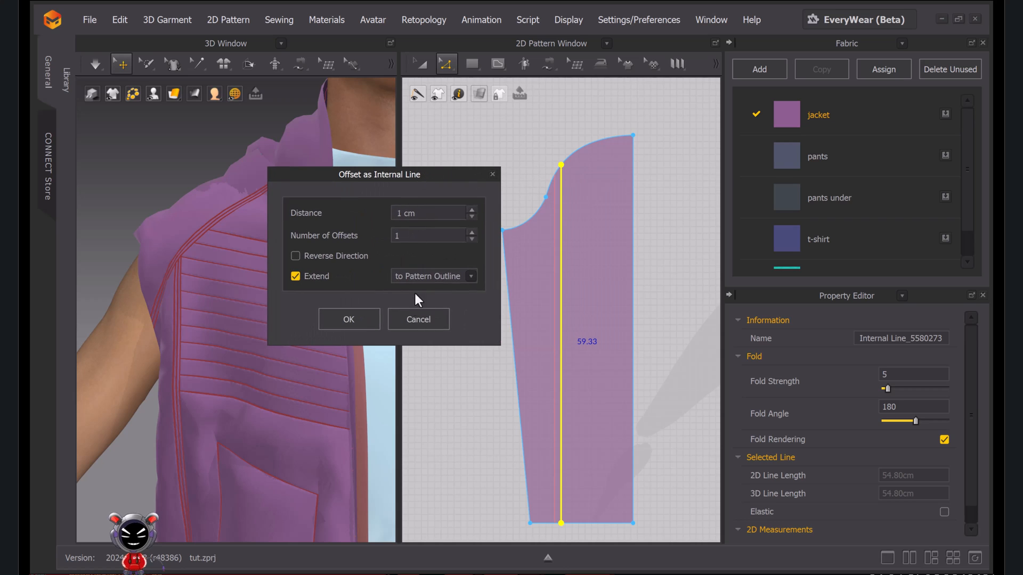
left_click(349, 319)
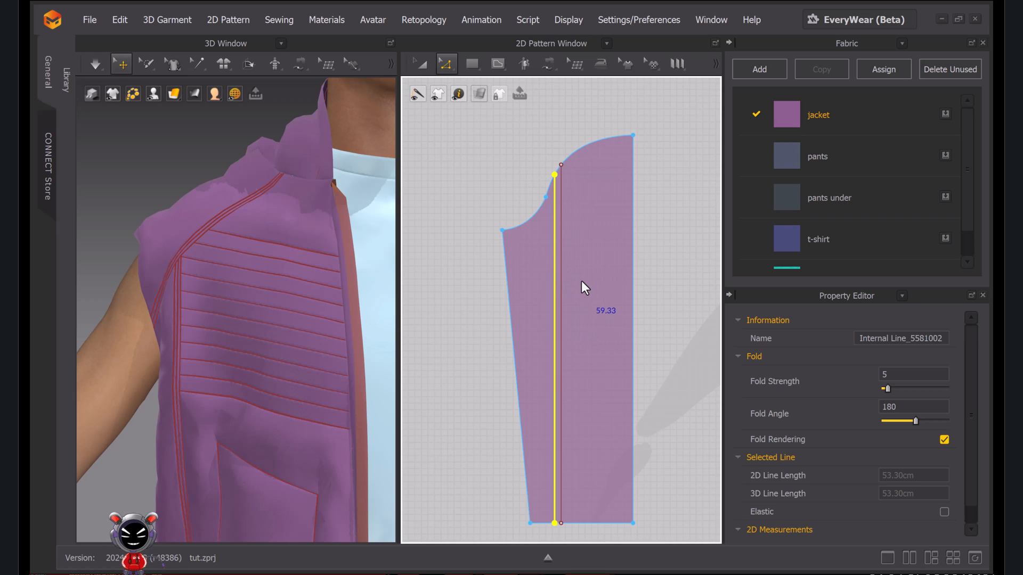
Unfold the half sleeve pattern along its long straight edge
scroll(581, 280, "down", 1)
middle_click_drag(580, 280, 526, 203)
scroll(587, 263, "down", 4)
middle_click_drag(587, 263, 465, 167)
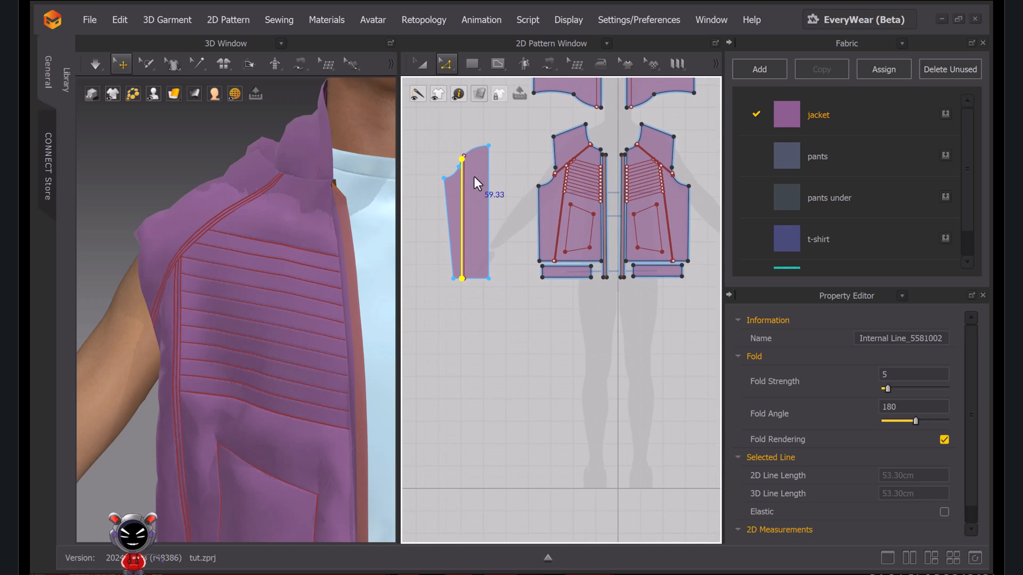
left_click(486, 197)
right_click(486, 197)
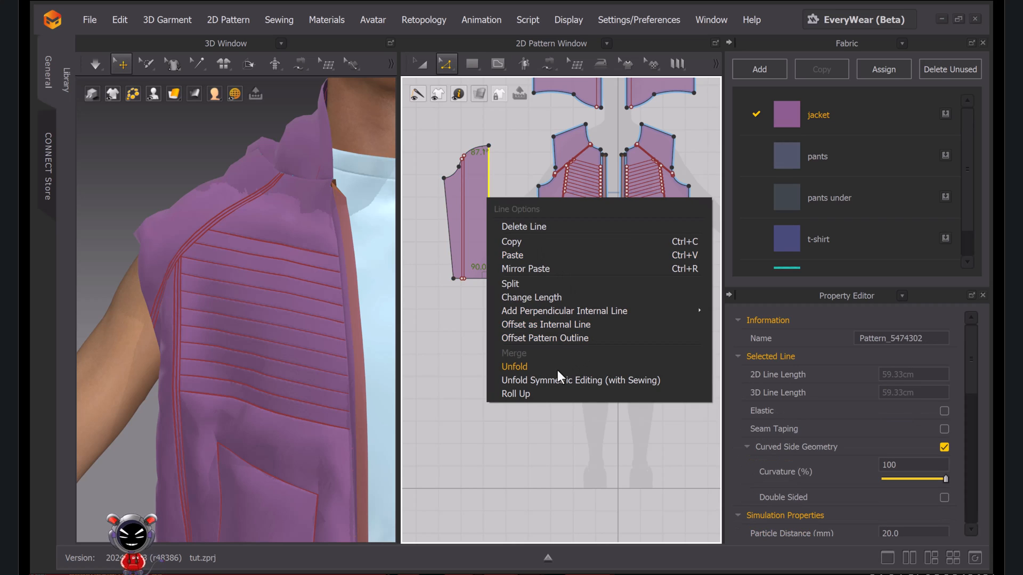
left_click(558, 370)
Move the unfolded sleeve pattern to the left, farther from the jacket's front panel
left_click(418, 64)
left_click(510, 231)
left_click_drag(500, 257, 466, 256)
left_click(522, 356)
scroll(522, 356, "down", 2)
middle_click_drag(523, 356, 553, 407)
Sew the front half of the sleeve cap to the outer jacket's front armhole with free sewing
key("m")
scroll(542, 236, "up", 3)
middle_click_drag(542, 236, 585, 155)
left_click(511, 162)
left_click(573, 208)
left_click(651, 151)
left_click(630, 219)
Sew the back half of the sleeve cap to the armhole of the outer jacket's back panel
left_click(511, 163)
left_click(449, 208)
scroll(546, 222, "down", 2)
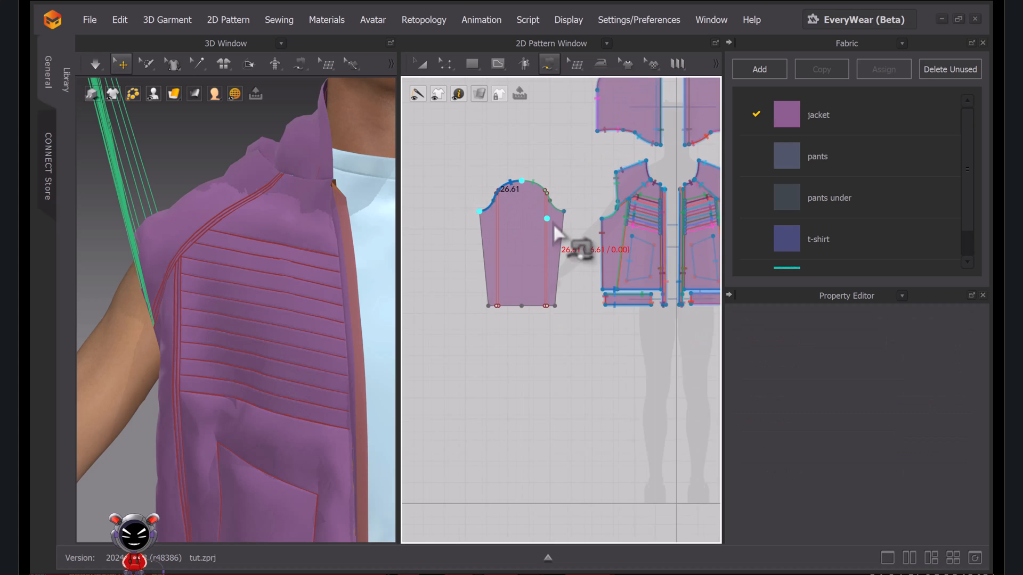
scroll(554, 225, "down", 2)
middle_click_drag(554, 225, 426, 202)
scroll(623, 183, "up", 3)
middle_click_drag(597, 182, 427, 181)
left_click(543, 158)
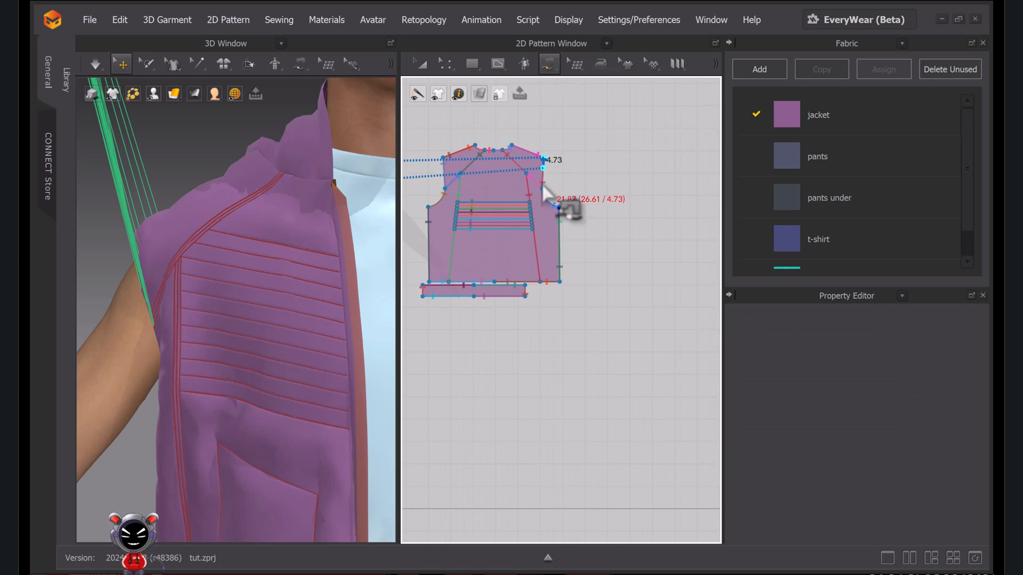
left_click(556, 270)
Wrap the sleeve pattern around the avatar's right arm using the arrangement point on the outer arm
scroll(639, 197, "down", 4)
left_click(423, 65)
scroll(579, 220, "up", 5)
left_click(474, 151)
scroll(505, 230, "down", 4)
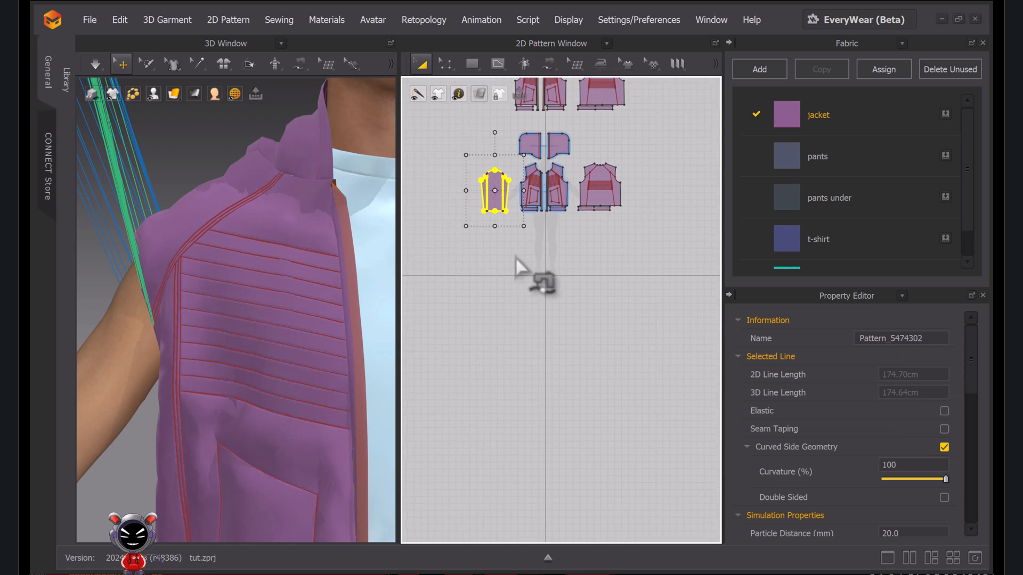
scroll(213, 196, "down", 6)
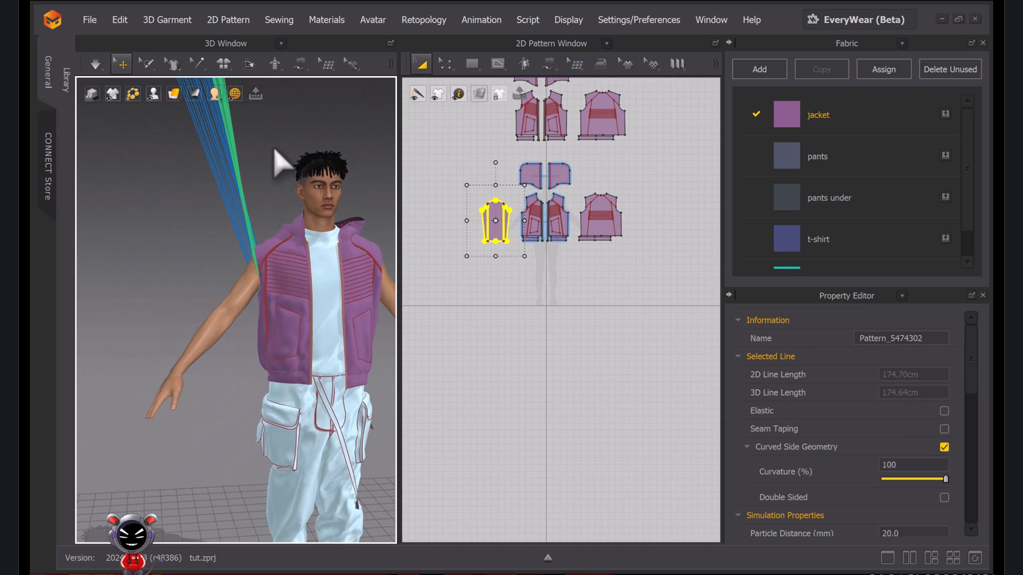
key("shift+f")
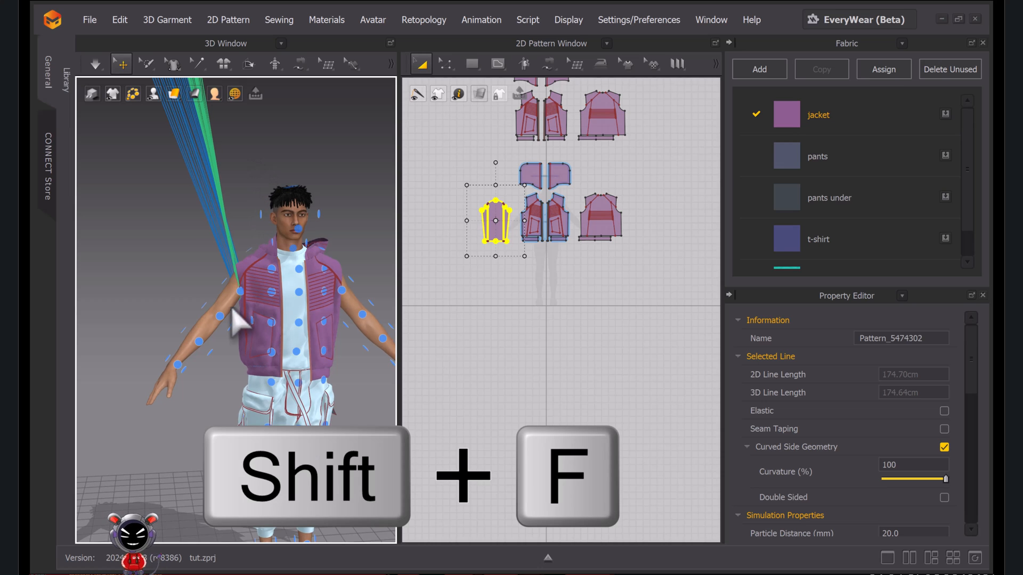
scroll(238, 322, "down", 3)
scroll(244, 297, "up", 4)
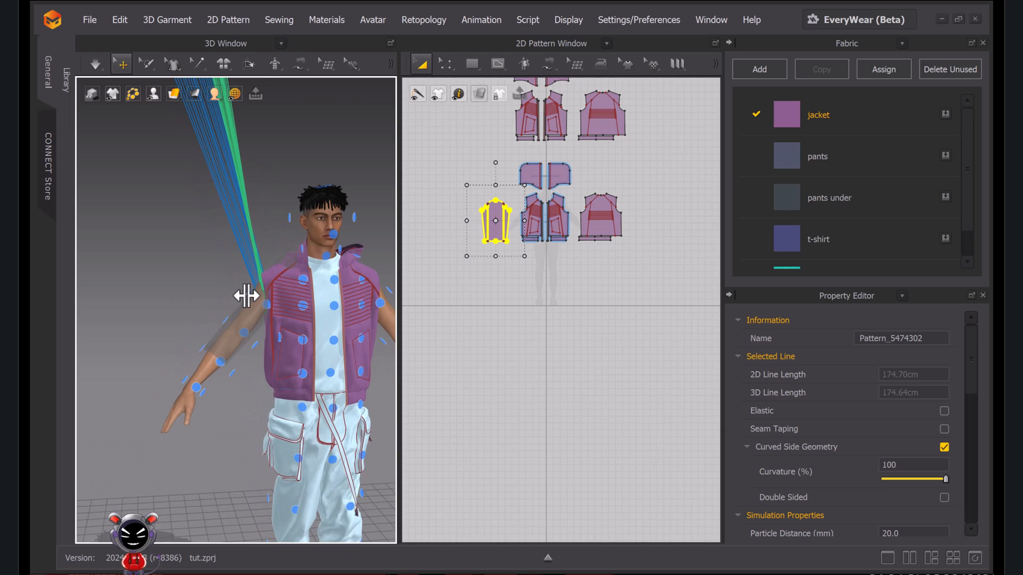
middle_click_drag(244, 298, 259, 233)
right_click_drag(244, 262, 289, 274)
left_click(290, 278)
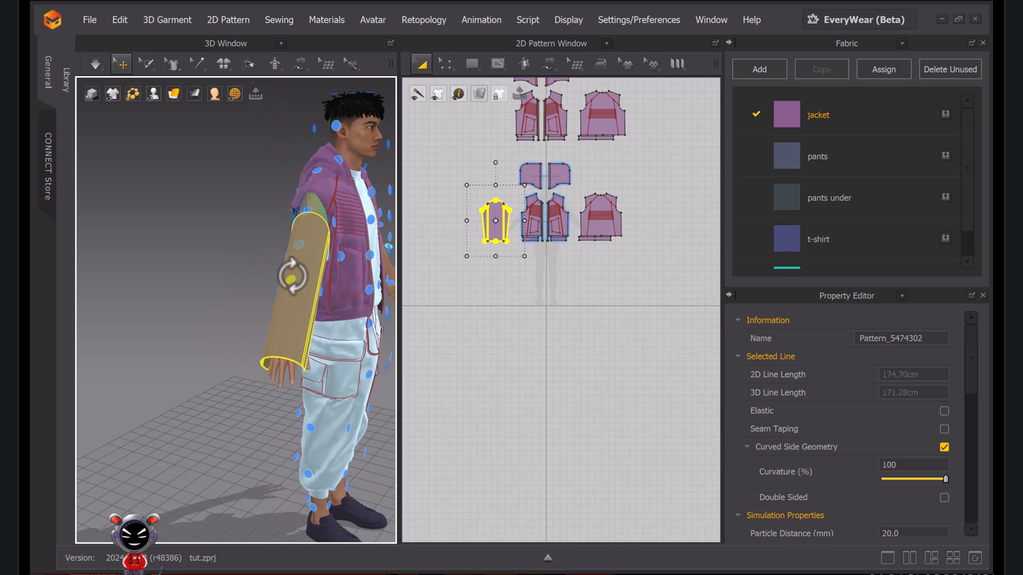
Sew the sleeve's two straight underarm edges together with segment sewing
scroll(352, 277, "up", 2)
right_click_drag(360, 267, 303, 261)
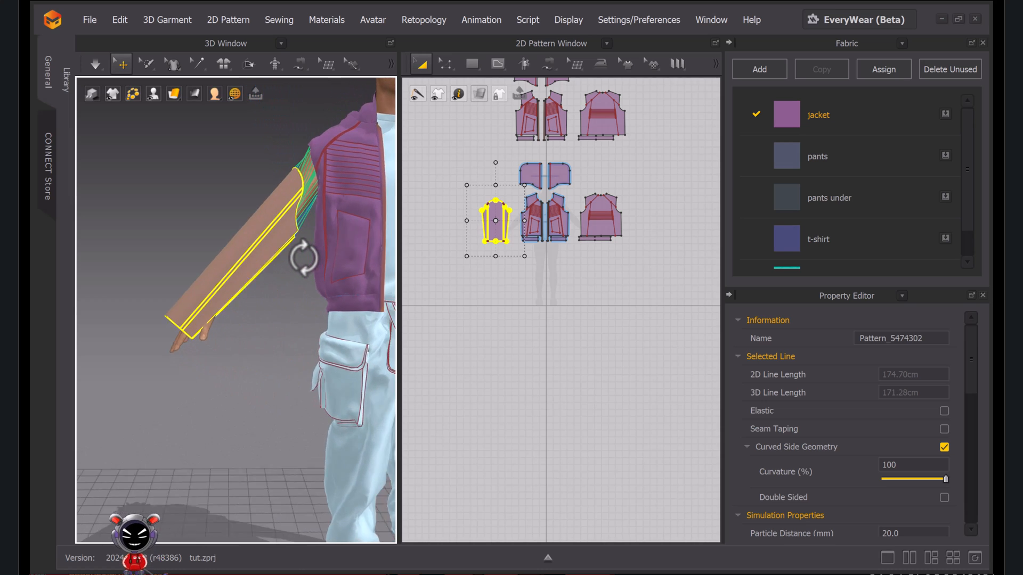
scroll(301, 253, "up", 2)
scroll(509, 216, "up", 6)
key("n")
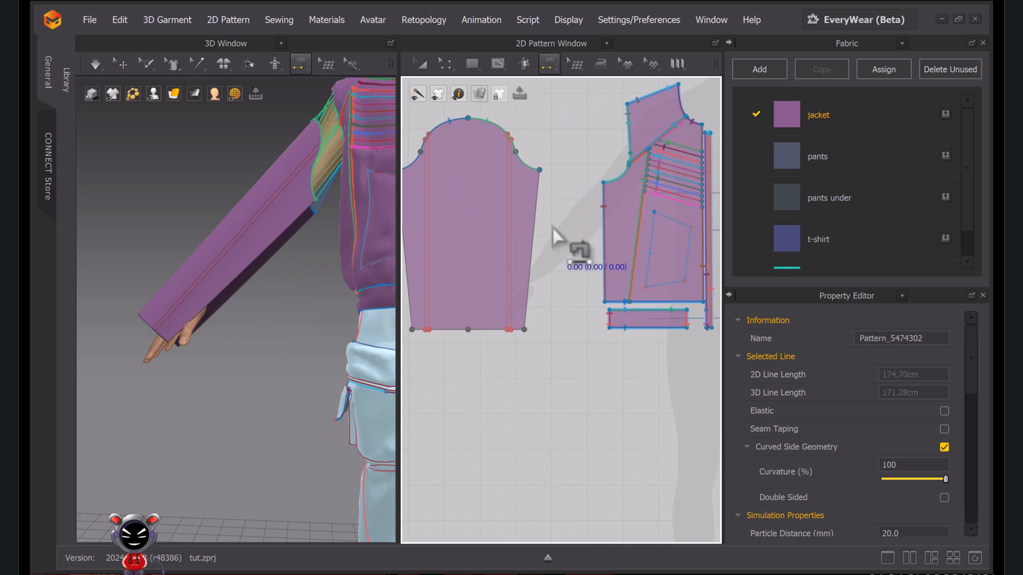
left_click(404, 210)
right_click_drag(404, 209, 469, 206)
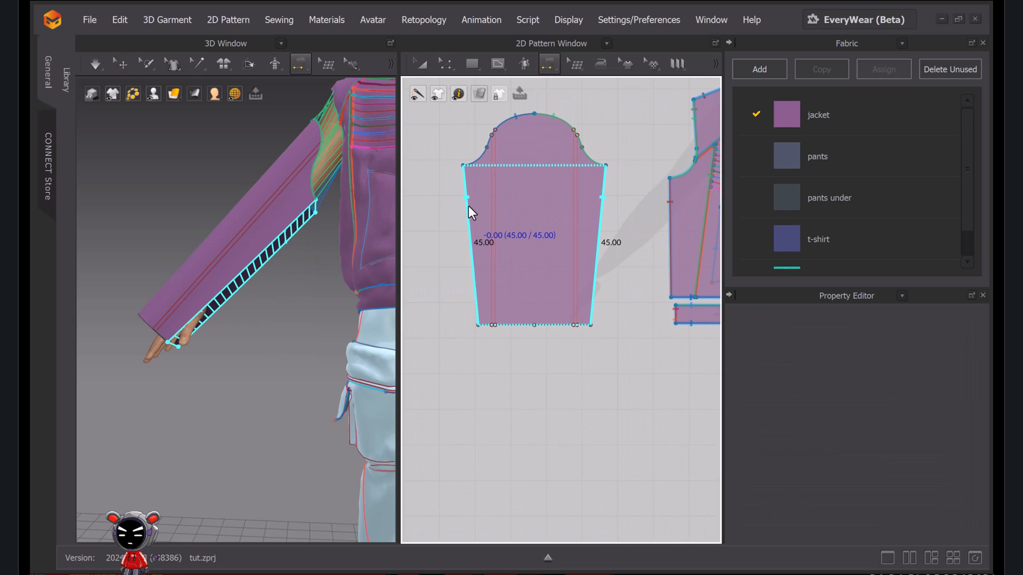
left_click(459, 207)
Simulate the garment and pull on the sleeve's hem so it settles around the arm, then stop the simulation
left_click(113, 65)
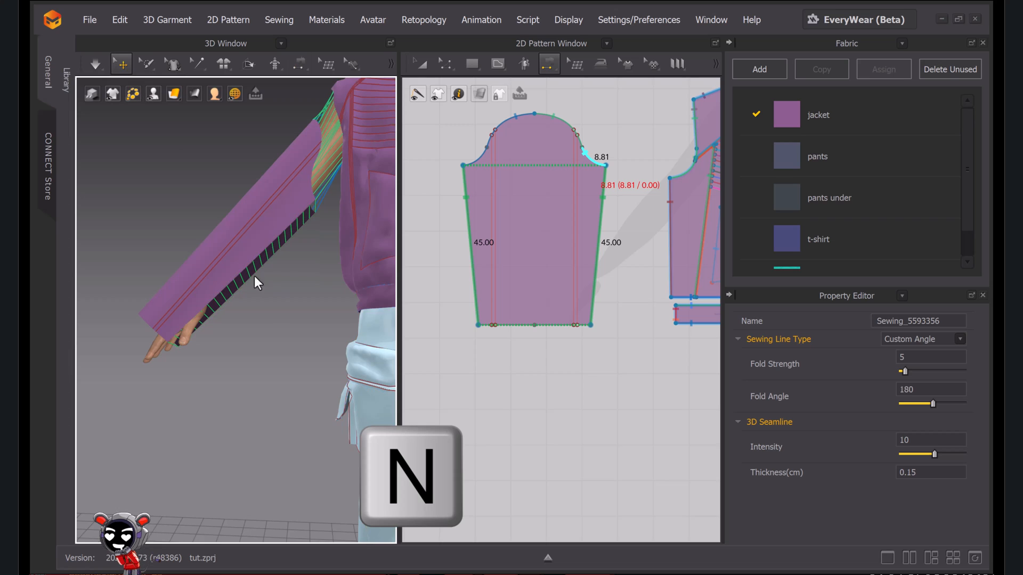
key("space")
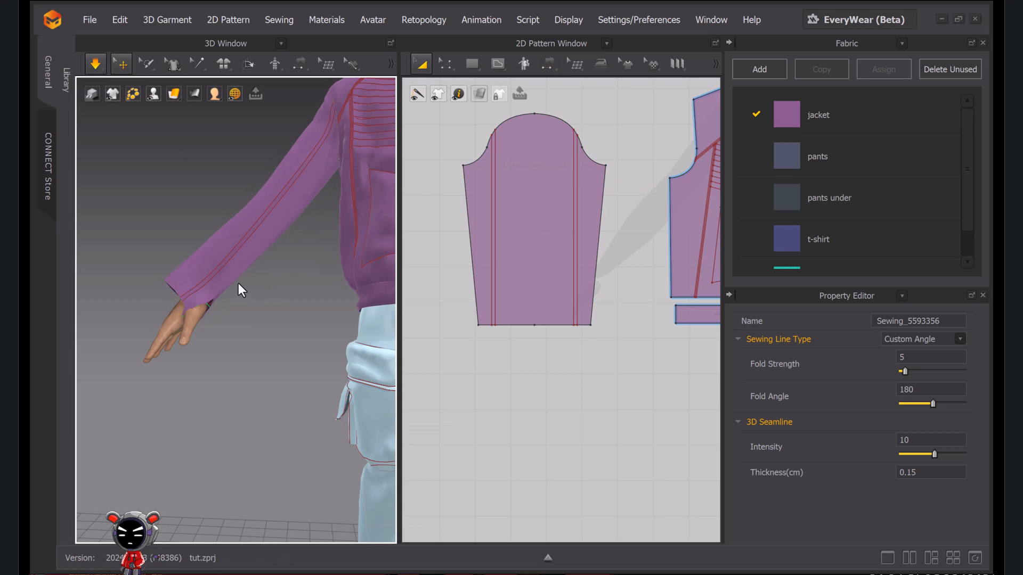
left_click_drag(203, 305, 285, 335)
scroll(265, 333, "down", 3)
key("space")
right_click_drag(293, 240, 384, 260)
scroll(358, 256, "up", 8)
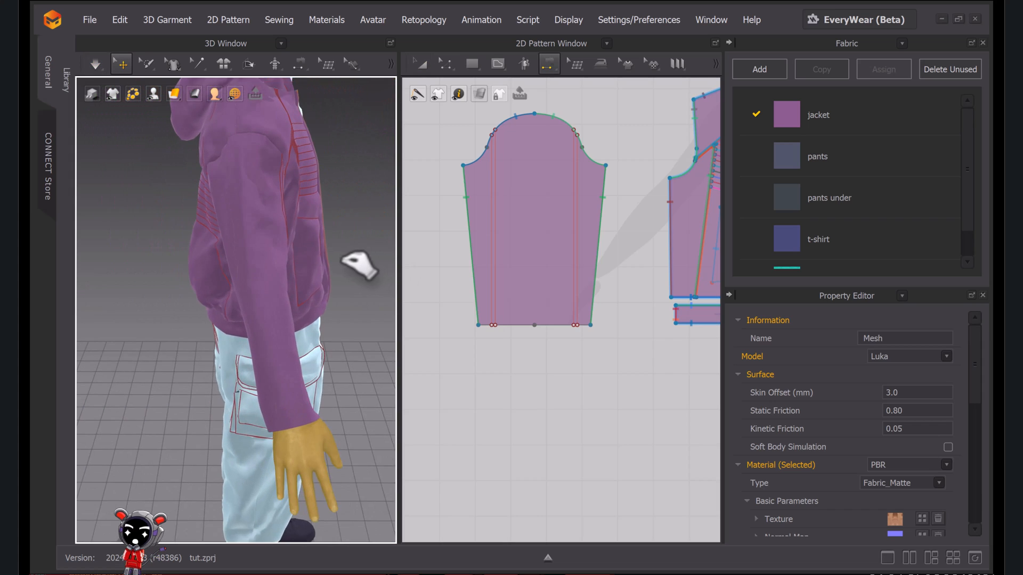
Paste a linked symmetric copy of the sleeve, including its sewing, beside the outer jacket's back panel
left_click(422, 65)
scroll(622, 277, "down", 10)
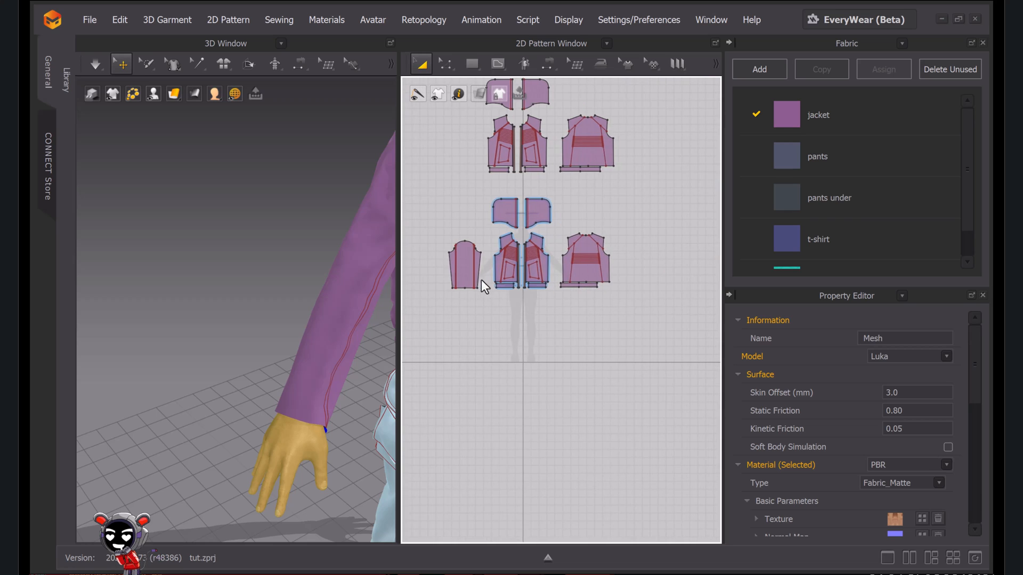
left_click(440, 223)
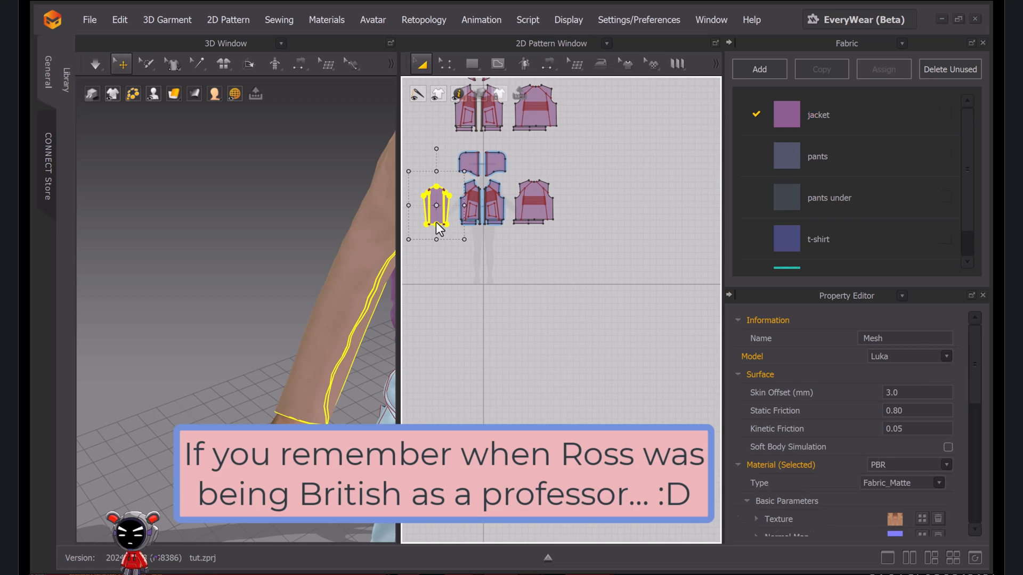
key("ctrl+c")
key("ctrl+v")
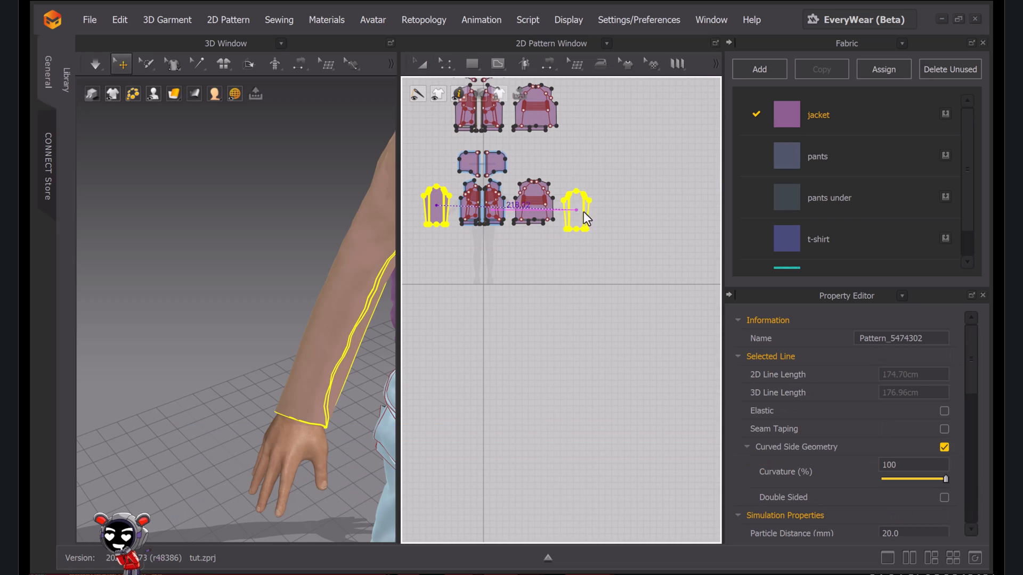
left_click(579, 215)
scroll(332, 273, "down", 5)
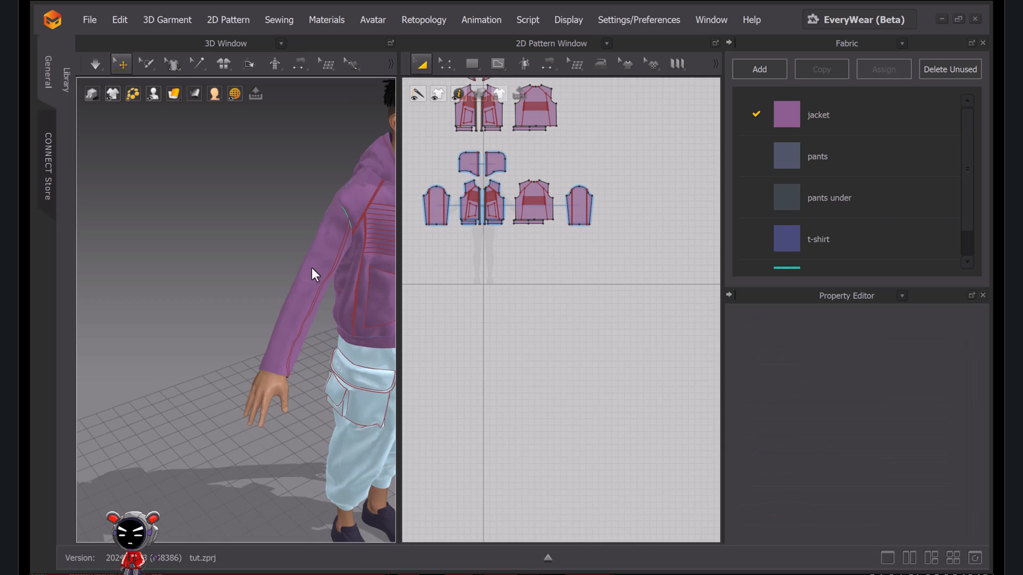
Simulate the garment briefly to drape the second sleeve on the opposite arm
mouse_move(322, 264)
right_mouse_down()
mouse_move(273, 257)
mouse_move(305, 264)
right_mouse_up()
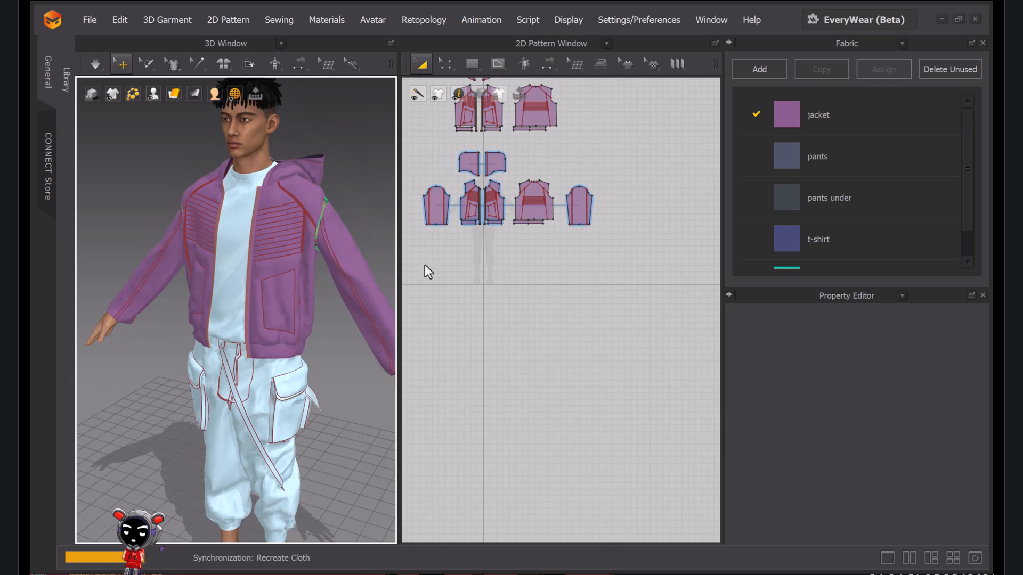
key("space")
key("space")
Shorten both linked sleeves slightly by moving the sleeve pattern's hem edge straight up
key("z")
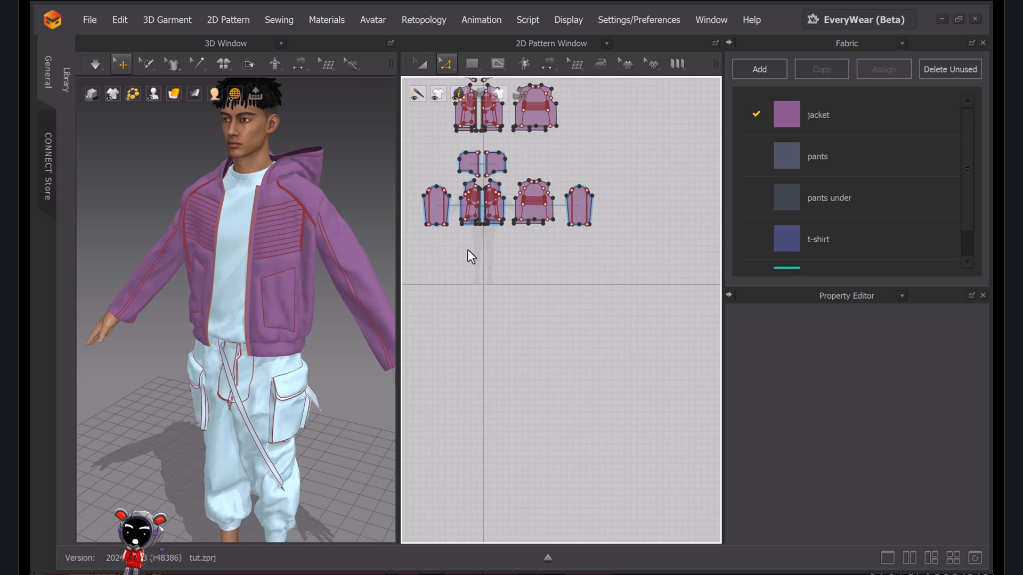
middle_click_drag(473, 241, 540, 233)
scroll(501, 225, "down", 5)
middle_click_drag(549, 268, 564, 294)
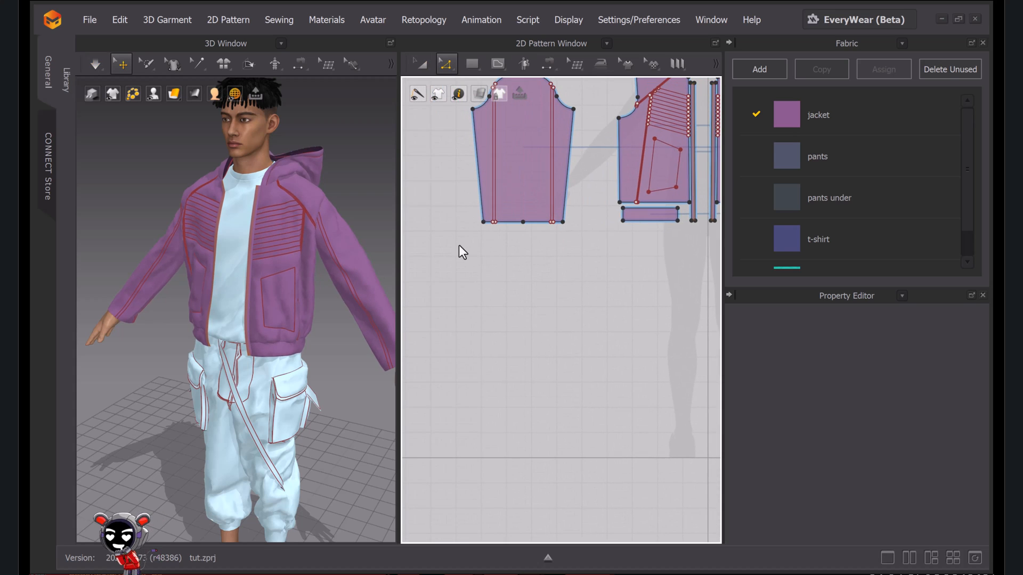
left_click_drag(589, 215, 589, 216)
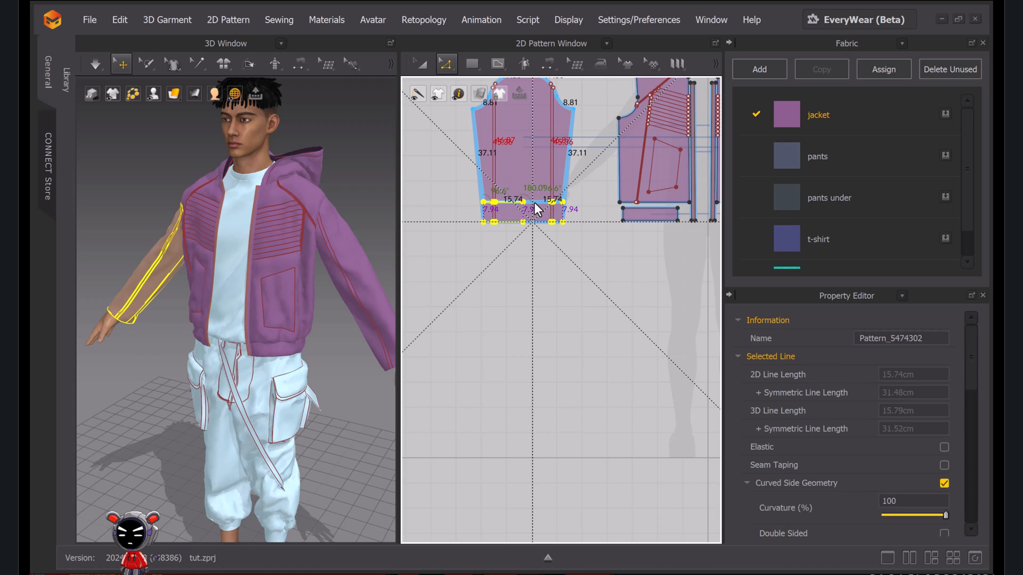
left_click(536, 215)
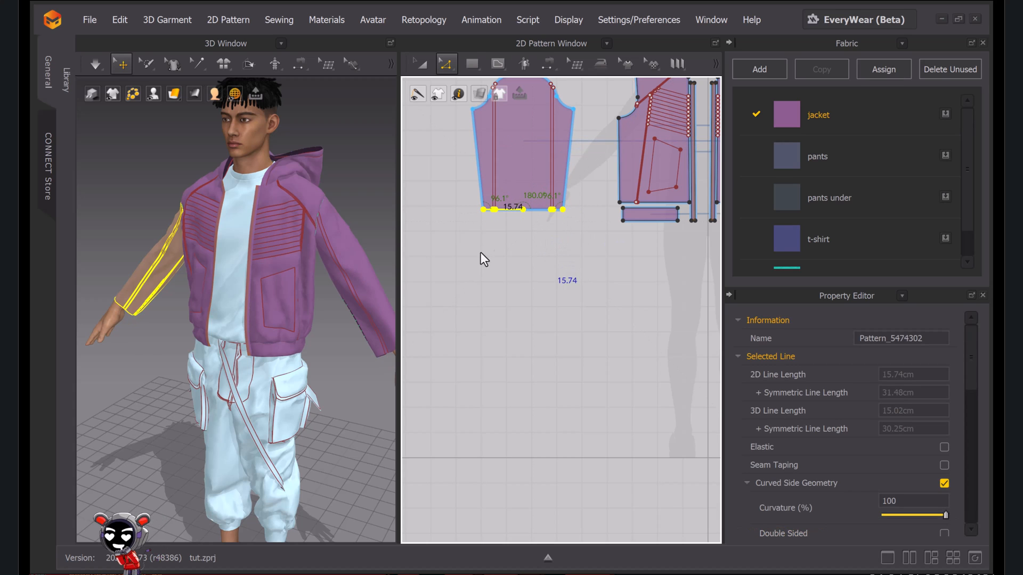
Draw a thin rectangular cuff pattern just below the sleeve hem, slightly narrower than the hem
scroll(506, 234, "up", 3)
left_click(471, 63)
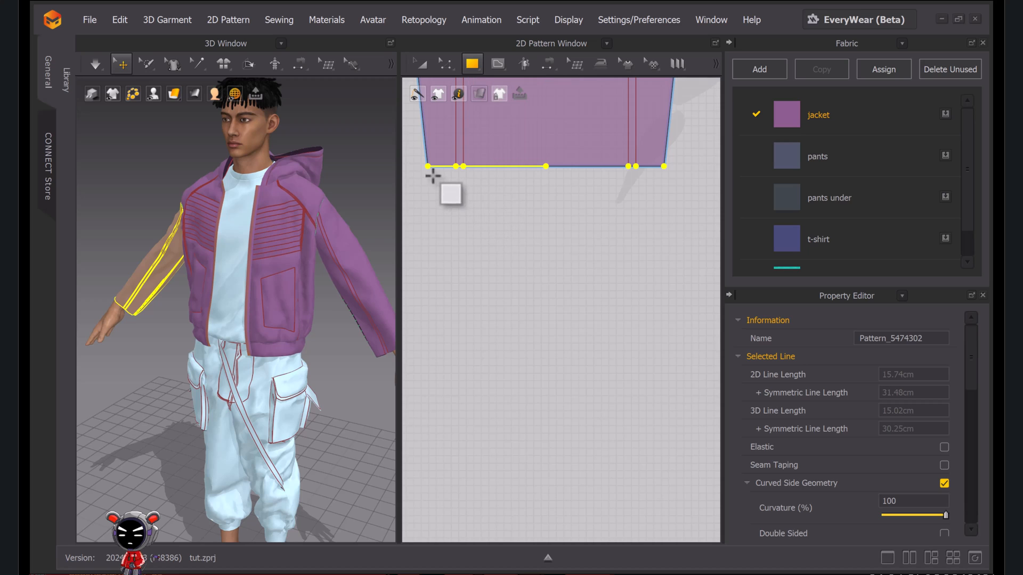
left_click_drag(436, 172, 647, 209)
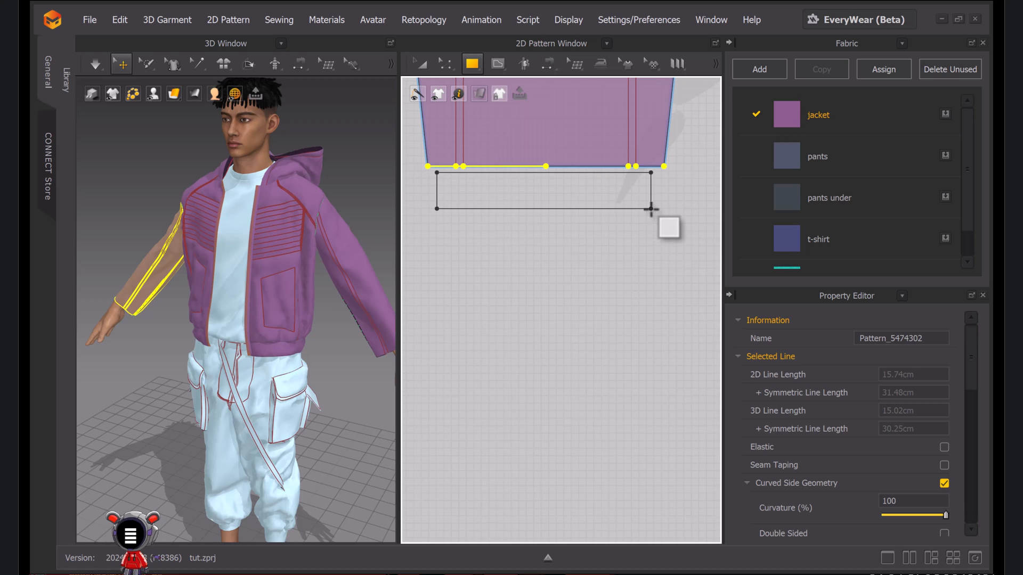
Select the new cuff pattern and wrap it around the avatar's wrist using the wrist arrangement point
left_click(421, 64)
scroll(164, 313, "up", 3)
scroll(165, 313, "down", 2)
right_click_drag(165, 313, 282, 315)
middle_click_drag(242, 337, 307, 298)
scroll(306, 298, "up", 2)
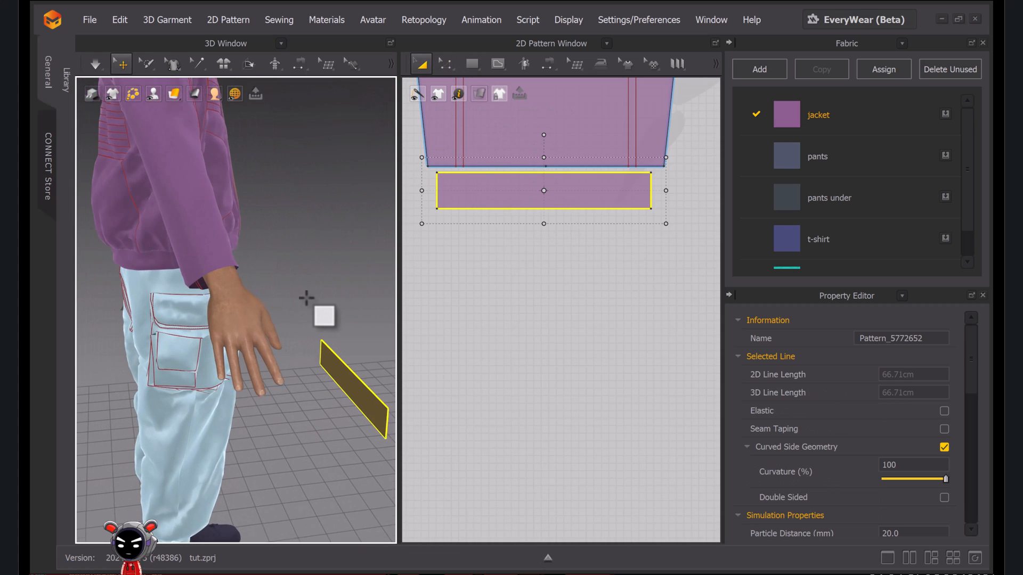
scroll(306, 300, "up", 2)
key("shift+f")
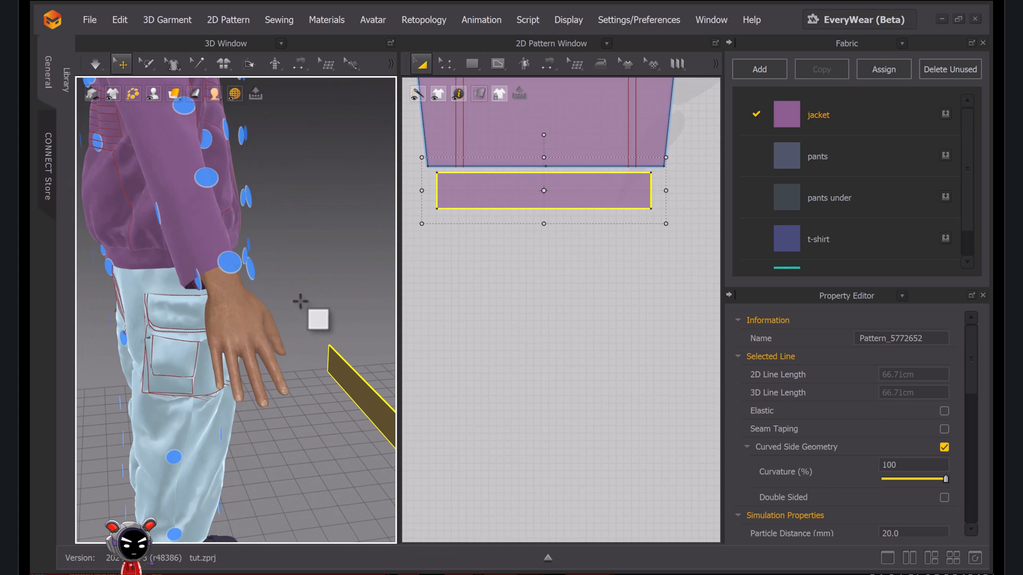
left_click(230, 266)
key("shift+f")
middle_click_drag(605, 271, 572, 361)
key("n")
left_click(582, 263)
middle_click_drag(582, 263, 644, 257)
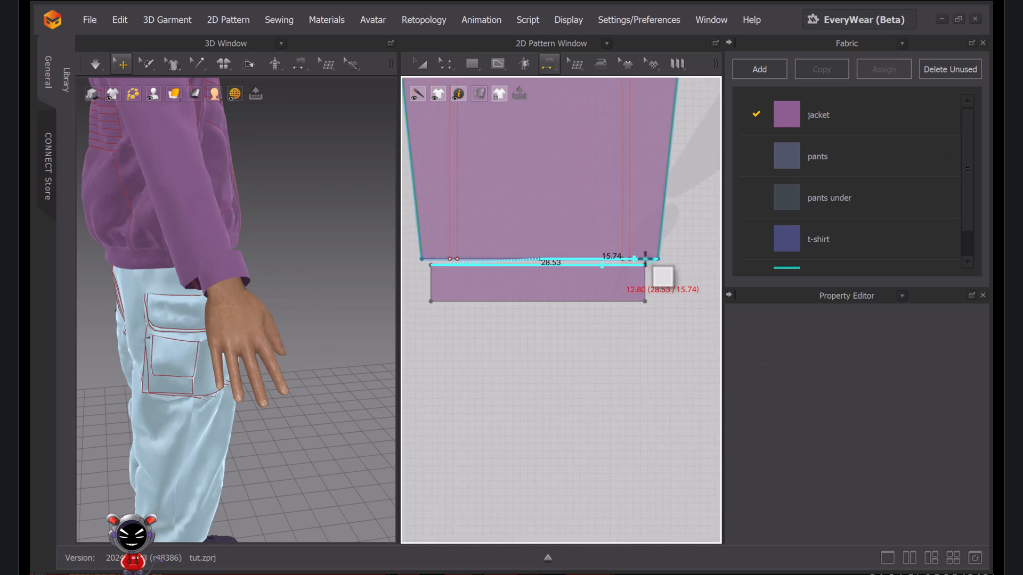
Remove the middle point of the sleeve hem so the hem forms one continuous line
key("z")
right_click(574, 260)
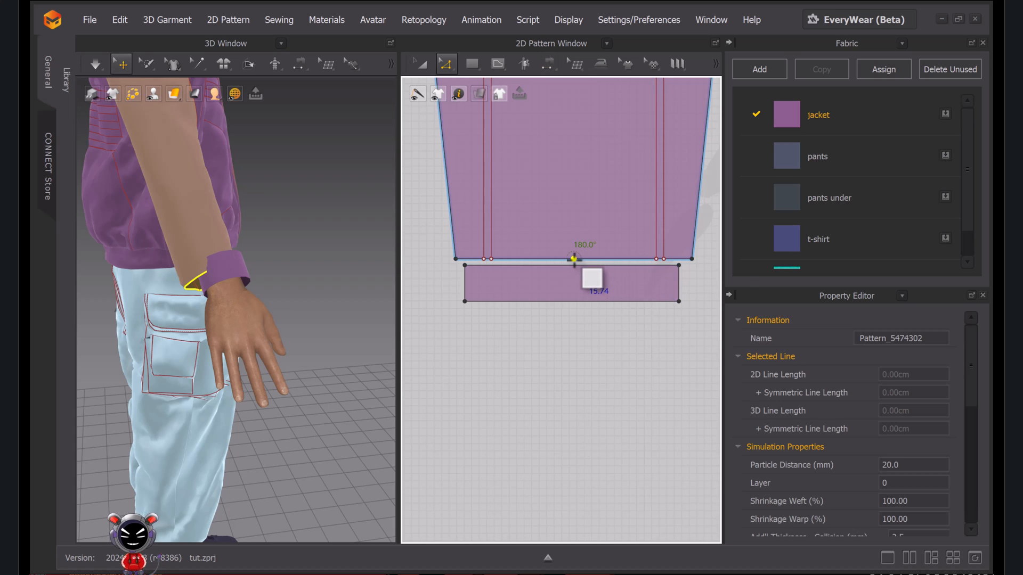
left_click(608, 303)
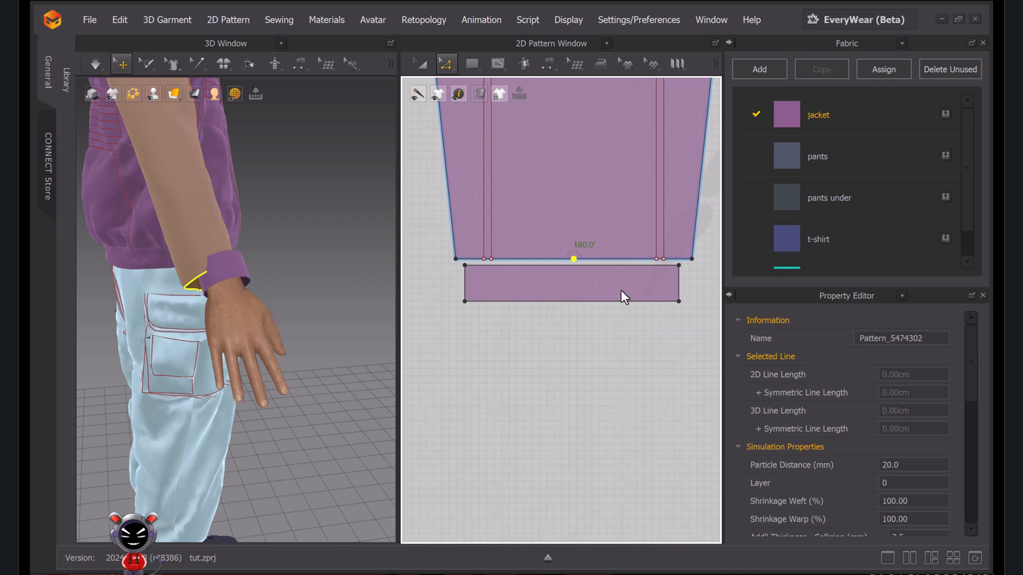
Sew the cuff's upper edge to the sleeve hem and join the cuff's two short ends together
key("n")
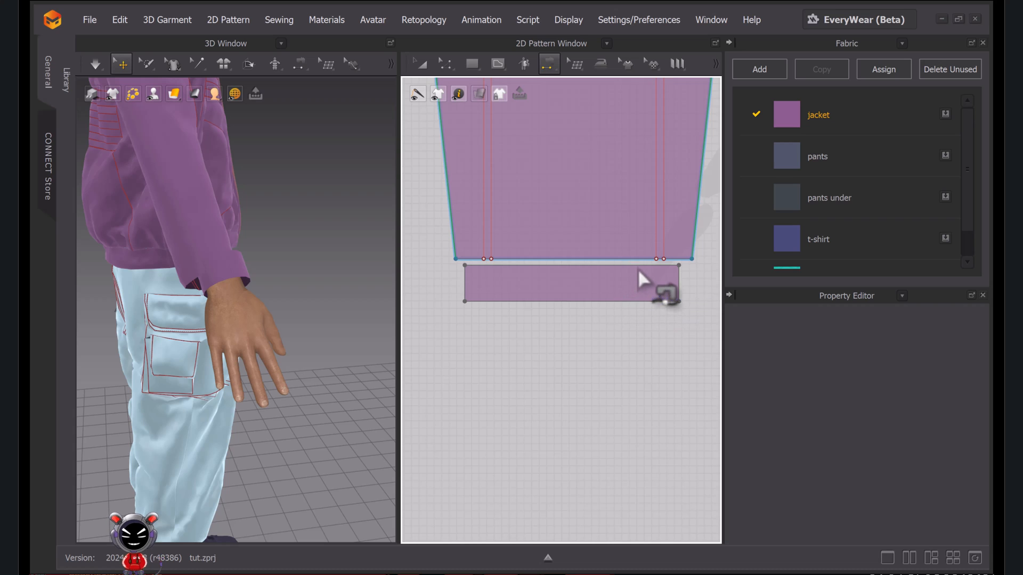
left_click(646, 264)
left_click(646, 259)
left_click(678, 290)
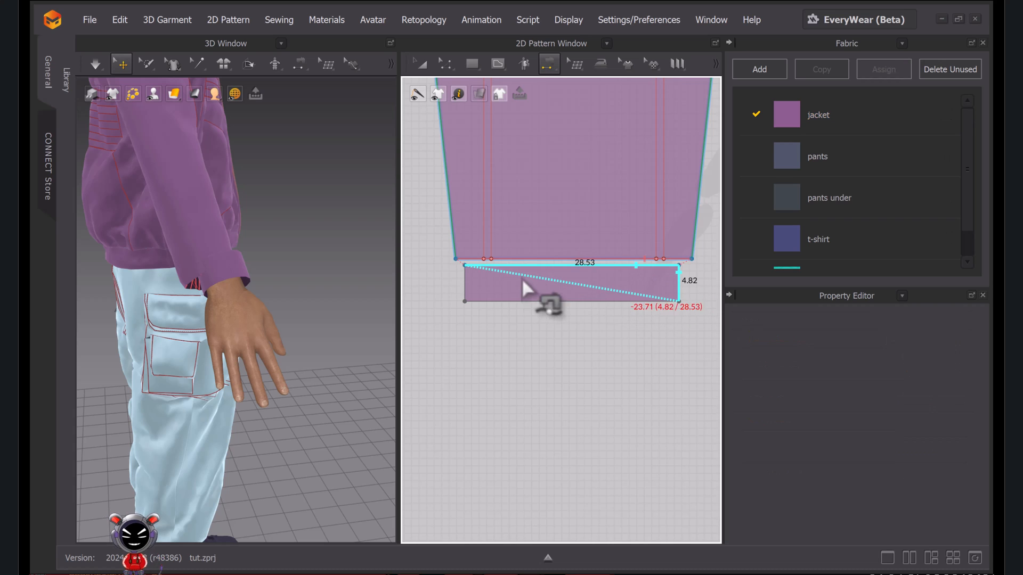
left_click(466, 287)
left_click(421, 68)
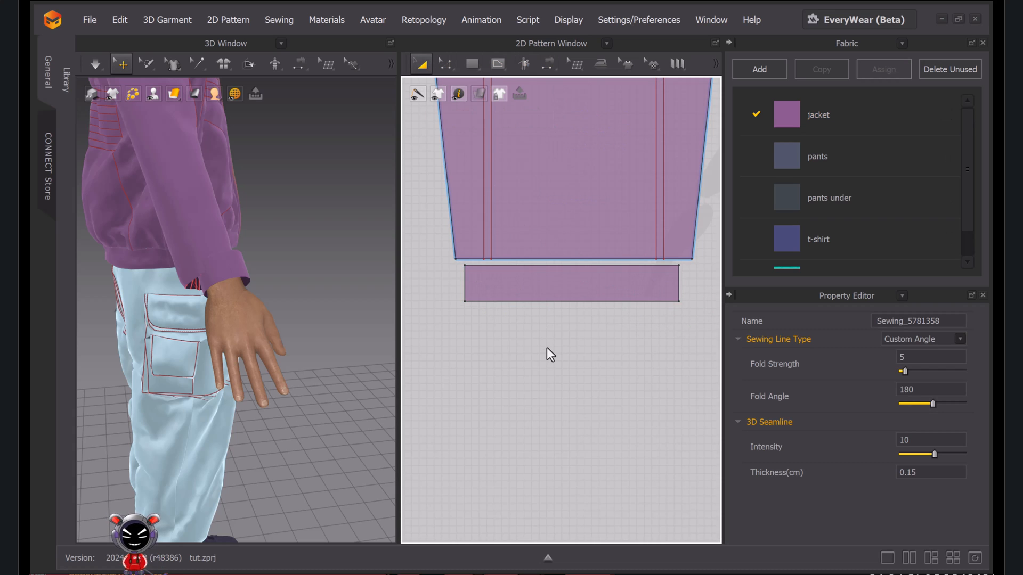
Make the cuff slightly taller by moving its lower edge straight down, and simulate the garment briefly
key("z")
left_click(571, 302)
left_click_drag(570, 302, 570, 309)
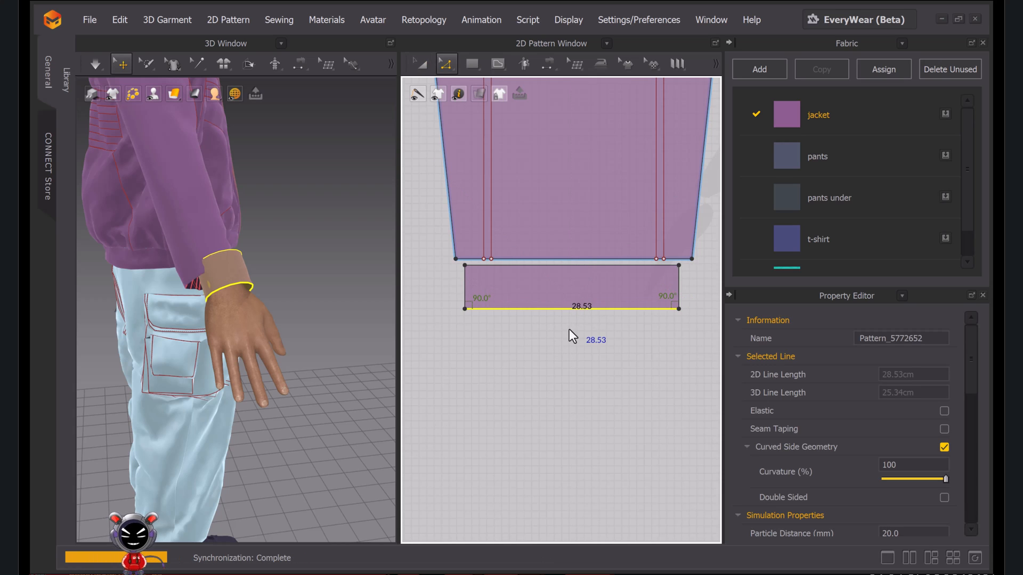
key("space")
key("space")
right_click_drag(303, 264, 205, 267)
scroll(228, 263, "up", 3)
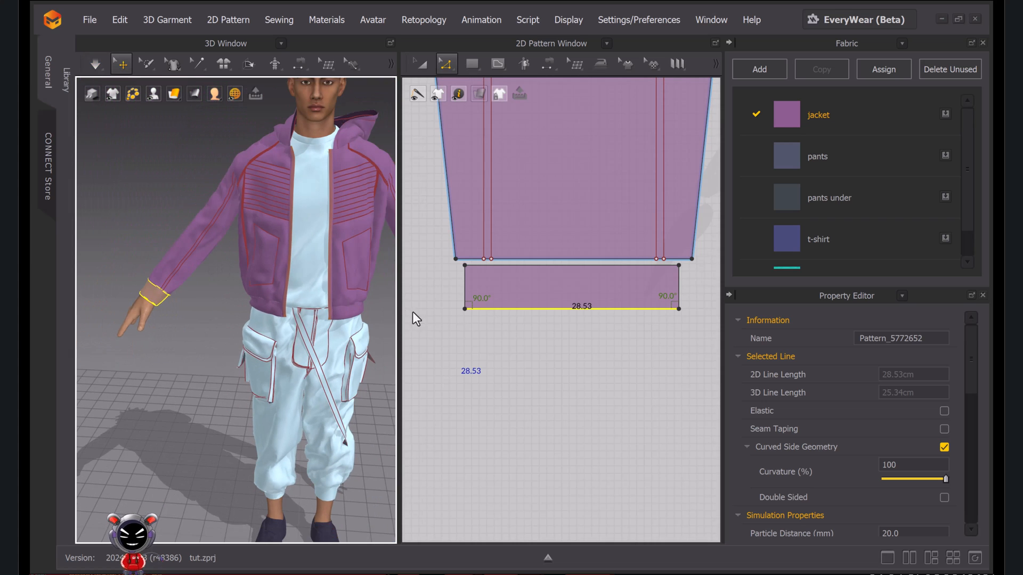
Narrow the cuff pattern slightly on both sides and simulate the tighter fit
scroll(404, 311, "down", 1)
key("a")
left_click(600, 293)
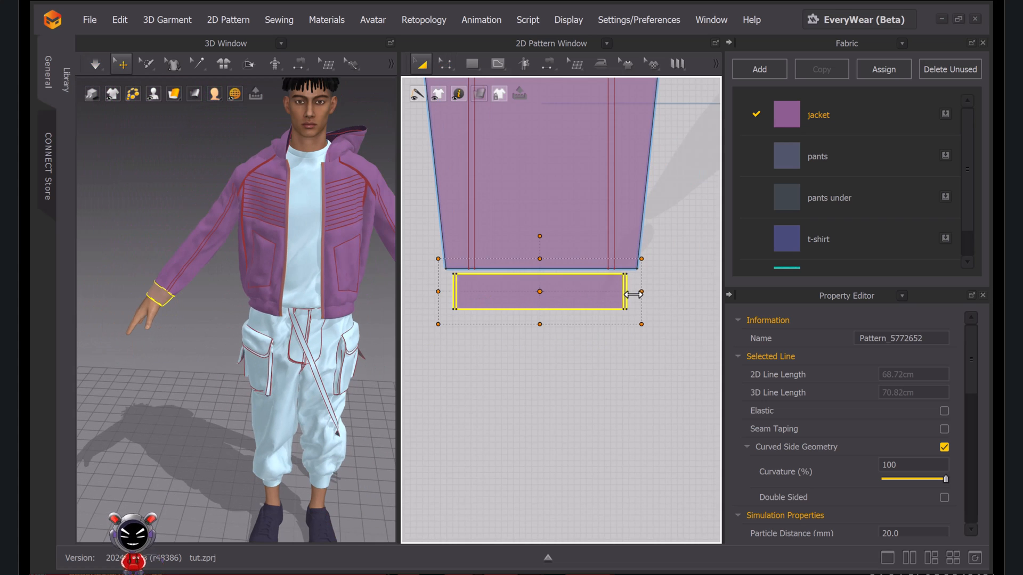
left_click(613, 377)
key("space")
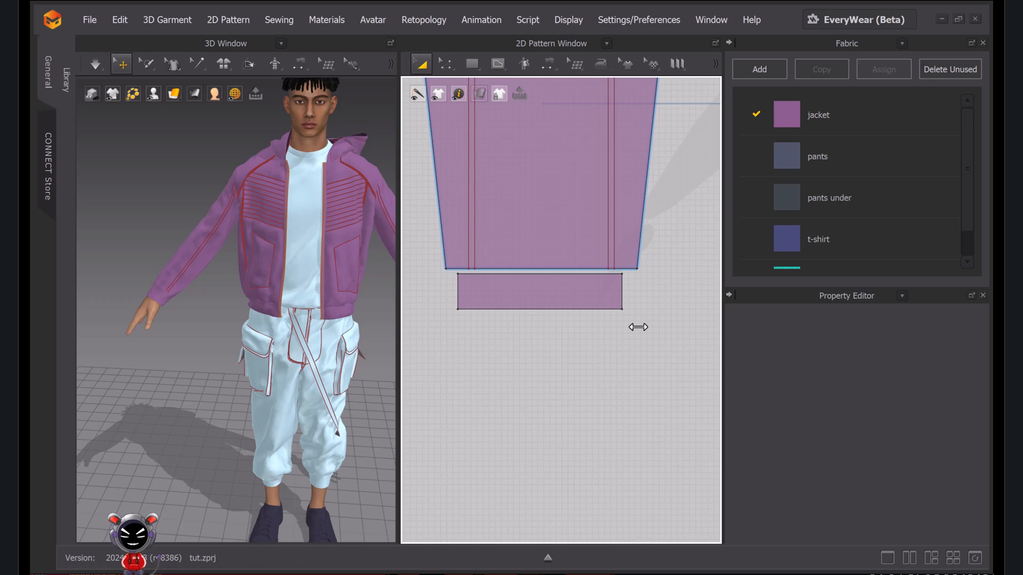
Set the sleeve hem's length to 35.00 cm, extending it in both directions
right_click(570, 273)
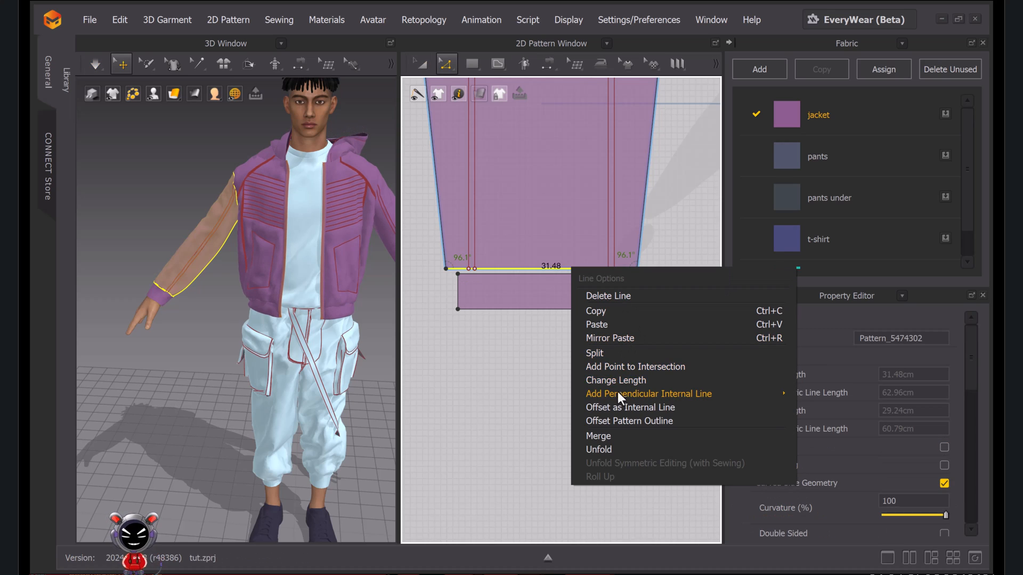
left_click(615, 380)
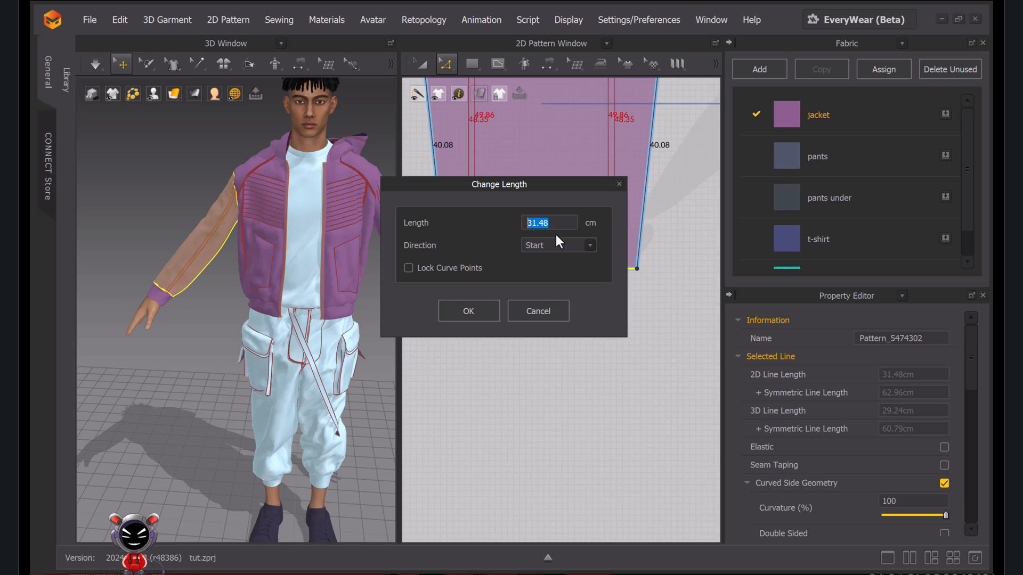
left_click(562, 243)
left_click(542, 278)
type("35.00")
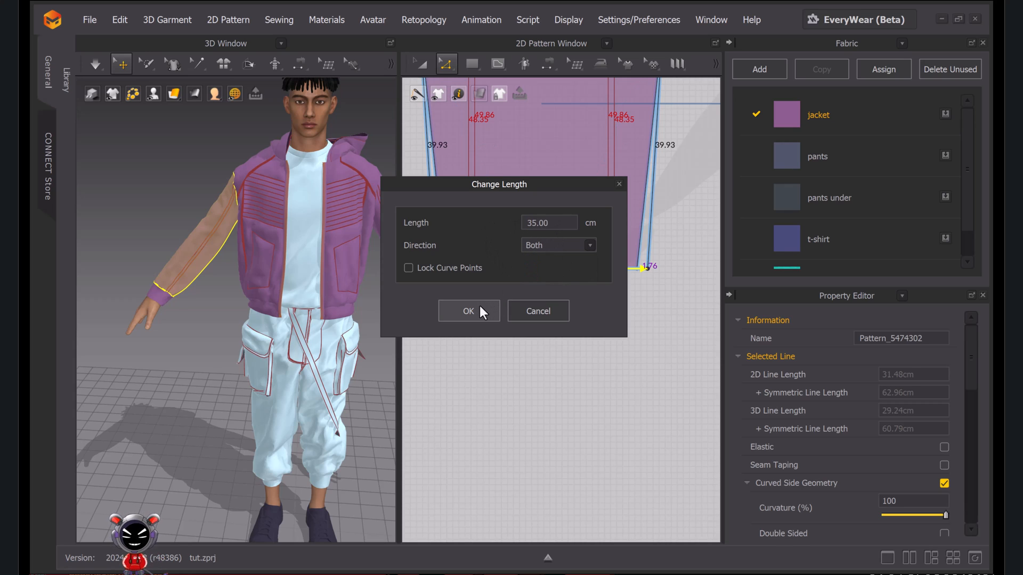
left_click(479, 311)
left_click(559, 391)
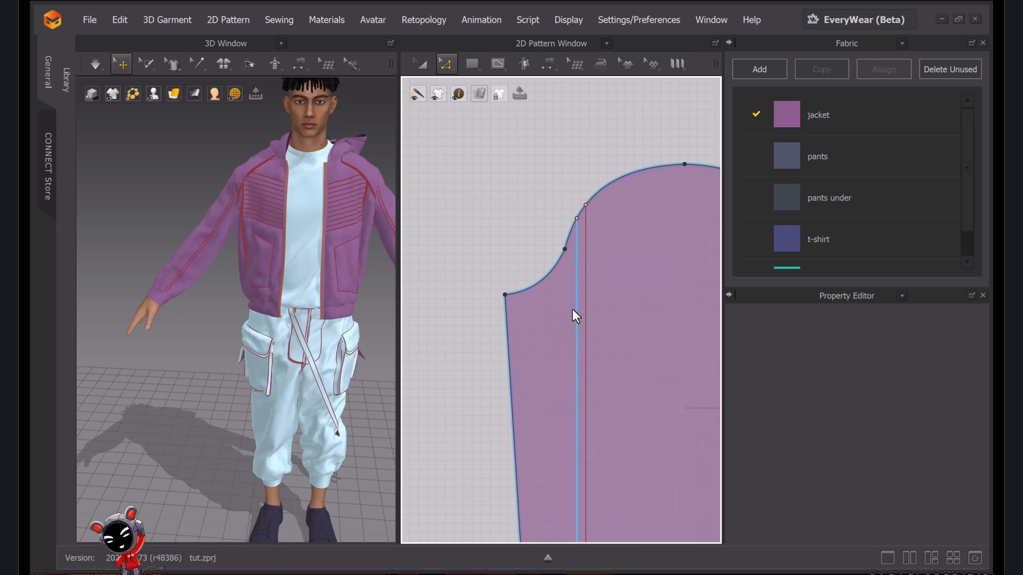
Paste a linked symmetric copy of the cuff, including its sewing, below the opposite sleeve
scroll(198, 287, "up", 5)
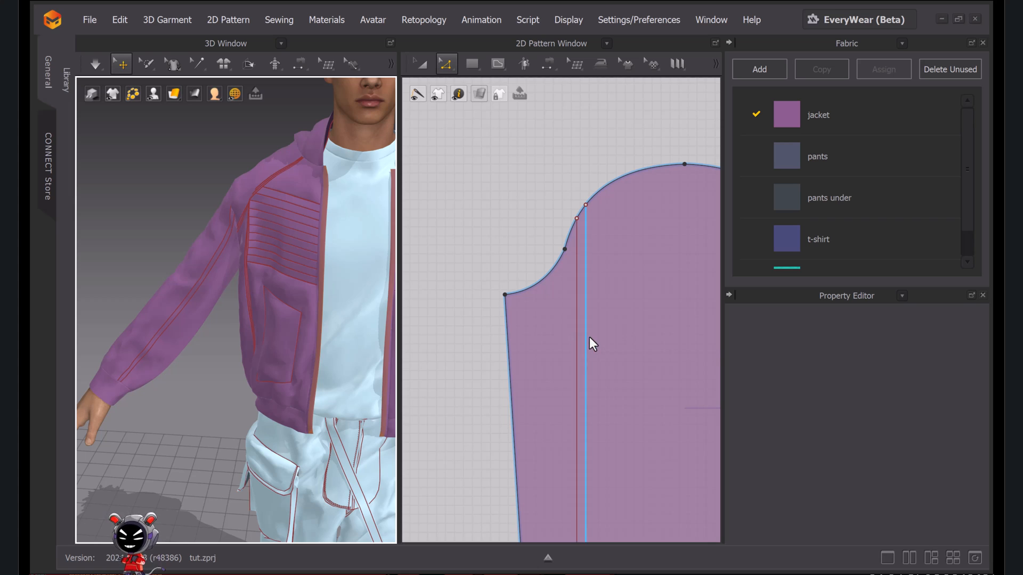
left_click(589, 337)
scroll(514, 209, "down", 3)
left_click(421, 64)
scroll(479, 254, "down", 5)
left_click(510, 298)
left_click(509, 273)
left_click(511, 222, "shift")
scroll(533, 231, "down", 2)
middle_click_drag(706, 243, 670, 272)
left_click(636, 292)
left_click(441, 267)
key("ctrl+d")
left_click(634, 282)
Layer-clone both sleeves with their cuffs and place the clones beside the upper row of jacket panels
scroll(634, 283, "down", 1)
left_click_drag(687, 282, 642, 213)
left_click_drag(468, 209, 536, 294)
scroll(504, 323, "down", 3)
right_click(509, 281)
left_click(533, 283)
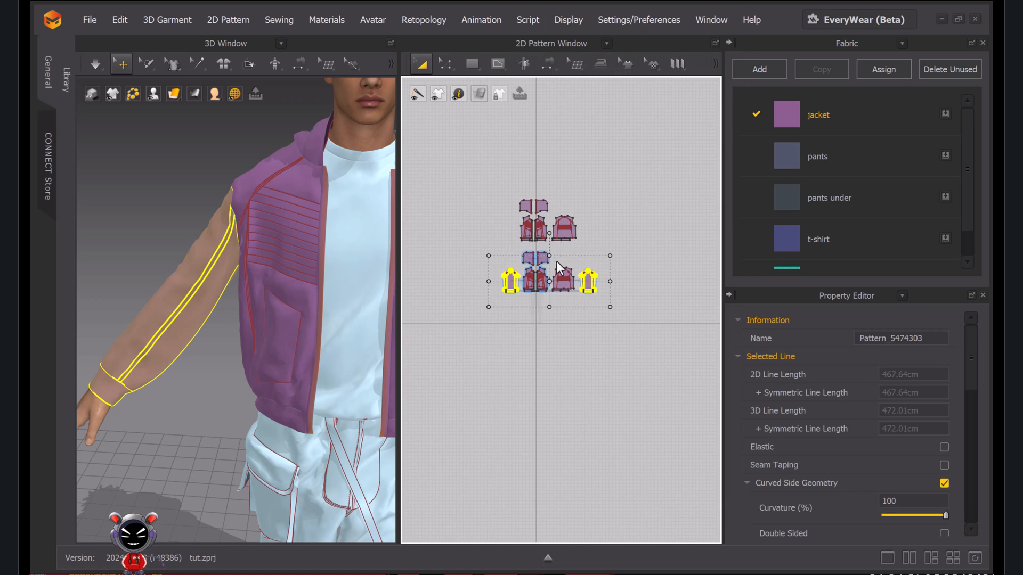
left_click(622, 238, "shift")
scroll(590, 231, "up", 4)
scroll(590, 230, "down", 2)
scroll(554, 241, "up", 3)
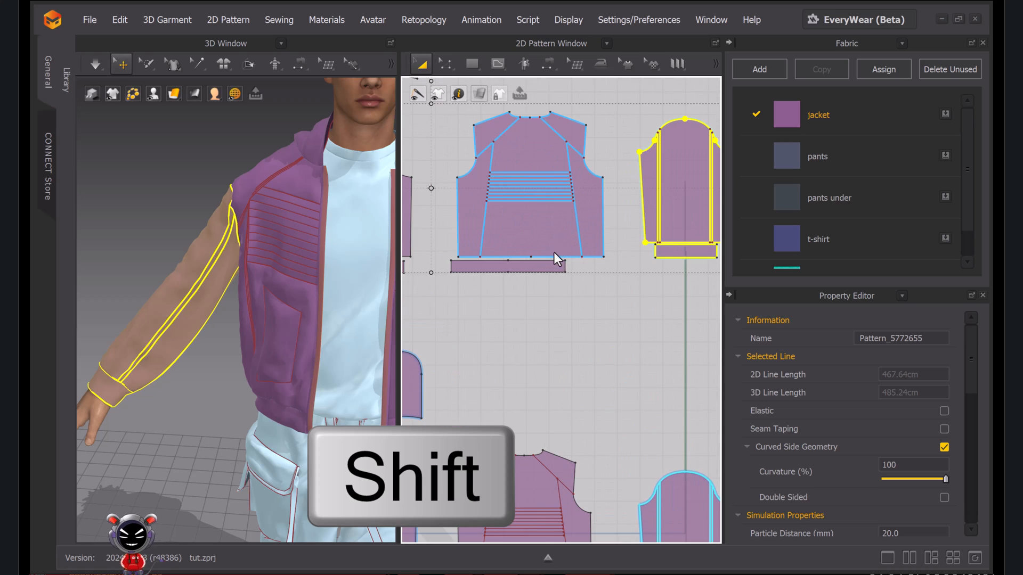
scroll(598, 227, "down", 4)
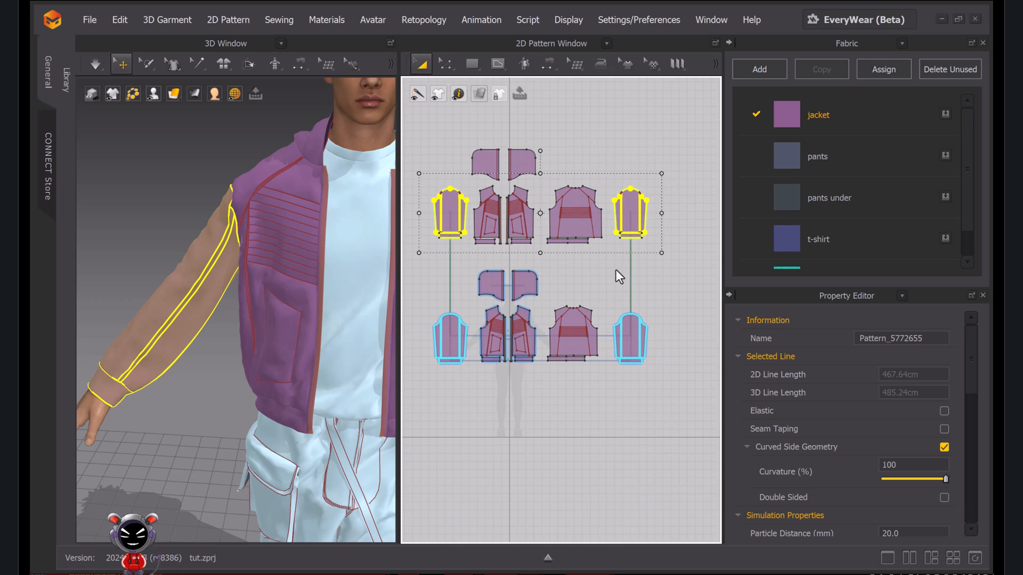
Remove linked editing from the cloned sleeves and cuffs, and simulate the layered garment
right_click(639, 216)
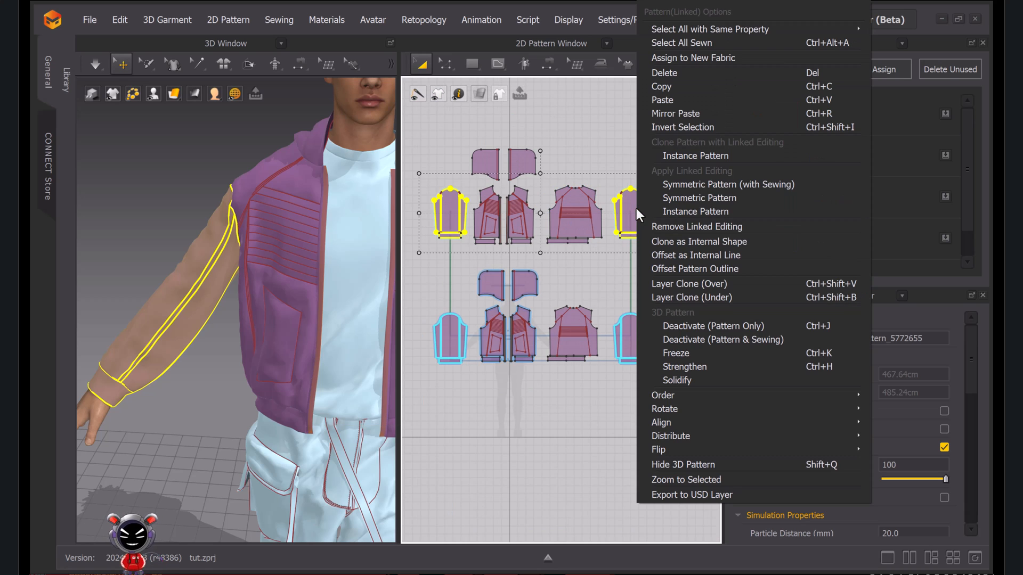
left_click(685, 225)
left_click(673, 231)
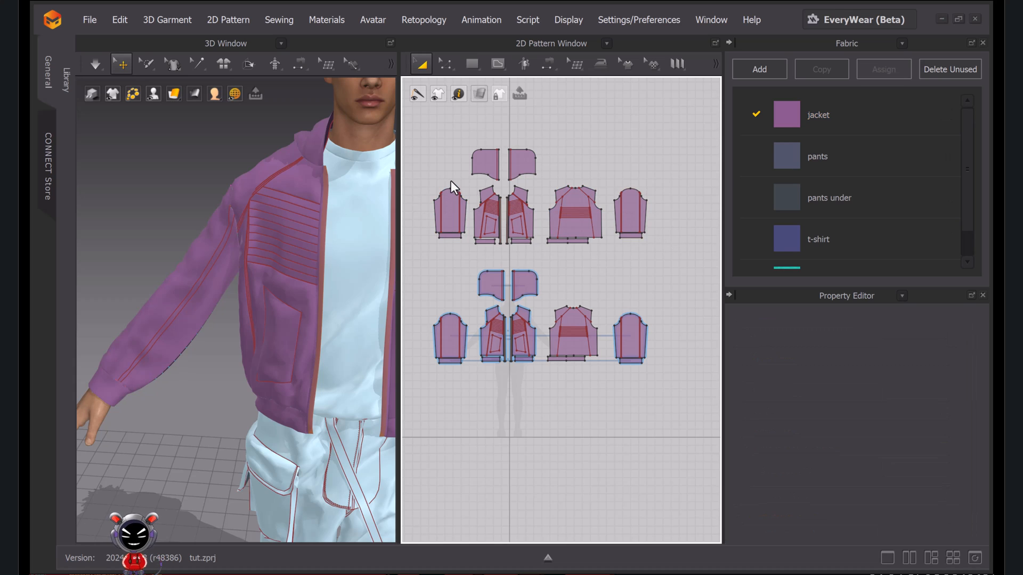
key("space")
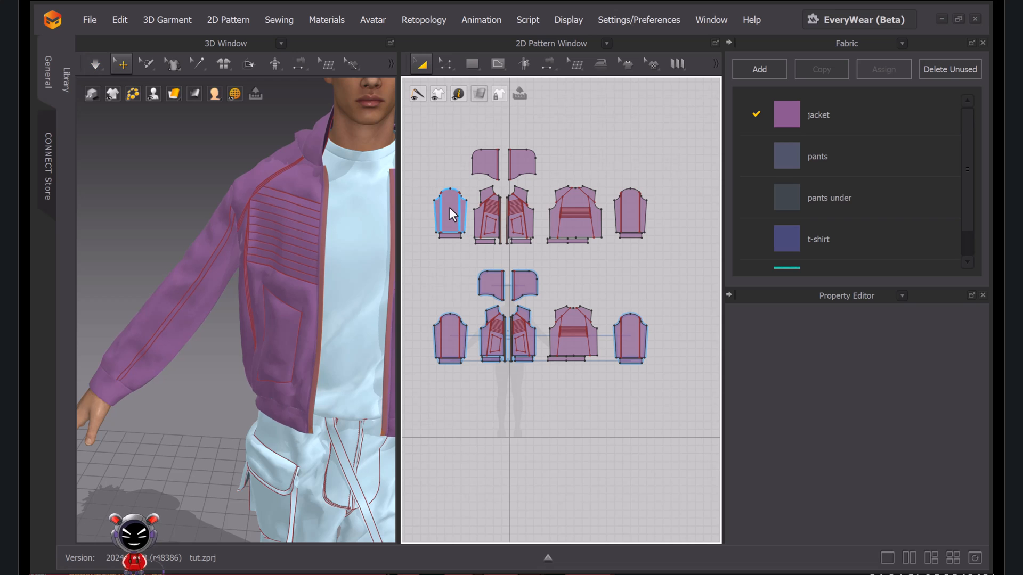
Enable Elastic on the left pair of vertical internal lines of the first cloned sleeve
scroll(449, 213, "up", 8)
key("z")
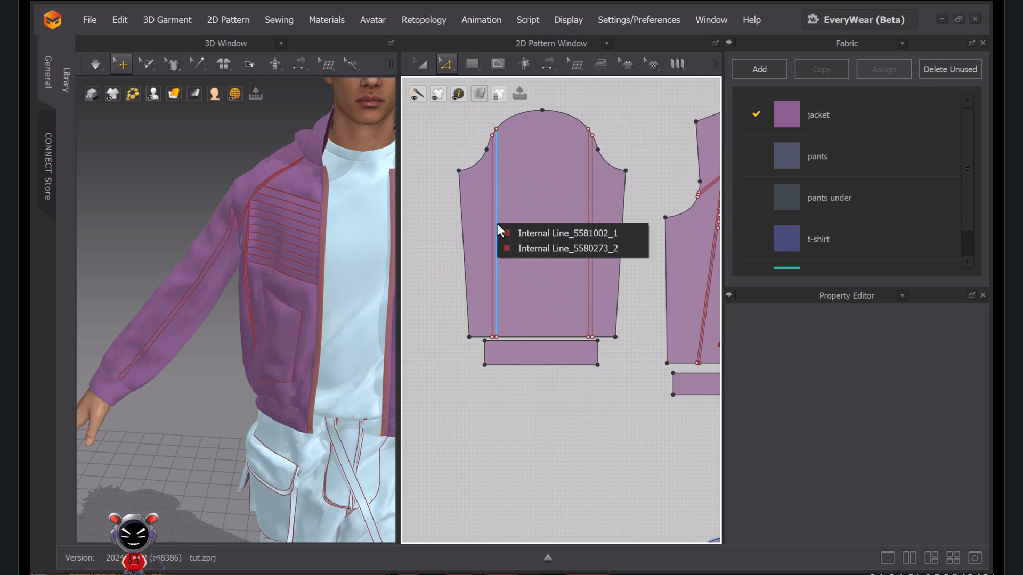
left_click(496, 229)
scroll(499, 231, "up", 6)
left_click(487, 238, "shift")
scroll(586, 283, "down", 6)
scroll(843, 439, "down", 1)
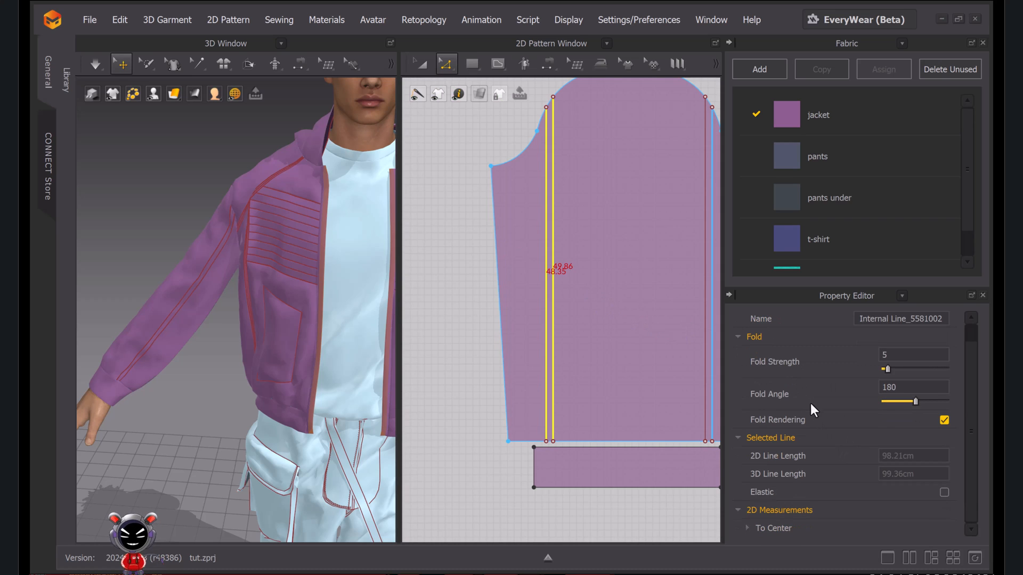
left_click(944, 492)
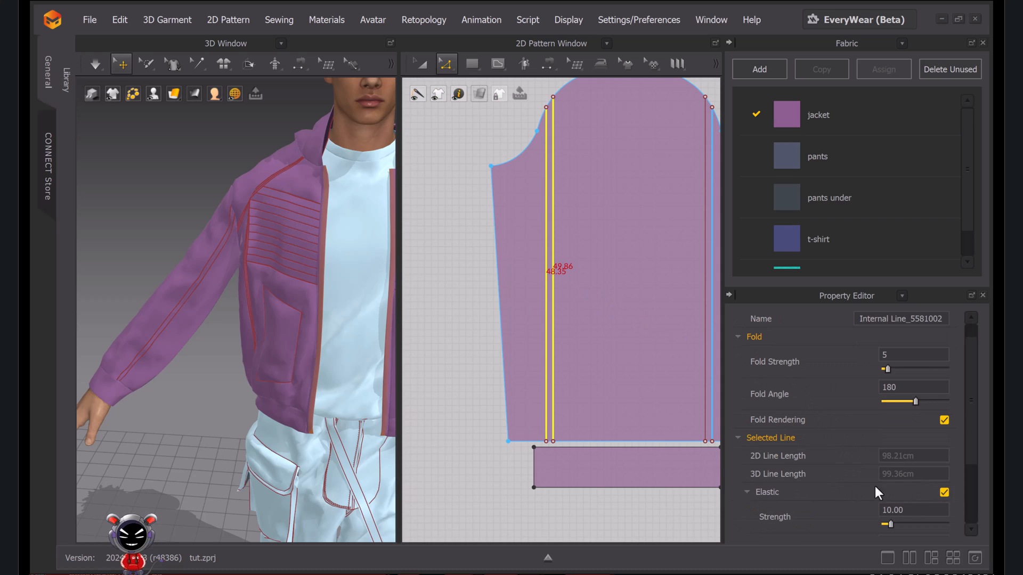
Enable Elastic on the right pair of vertical internal lines of the first cloned sleeve
scroll(576, 314, "down", 2)
scroll(634, 292, "up", 5)
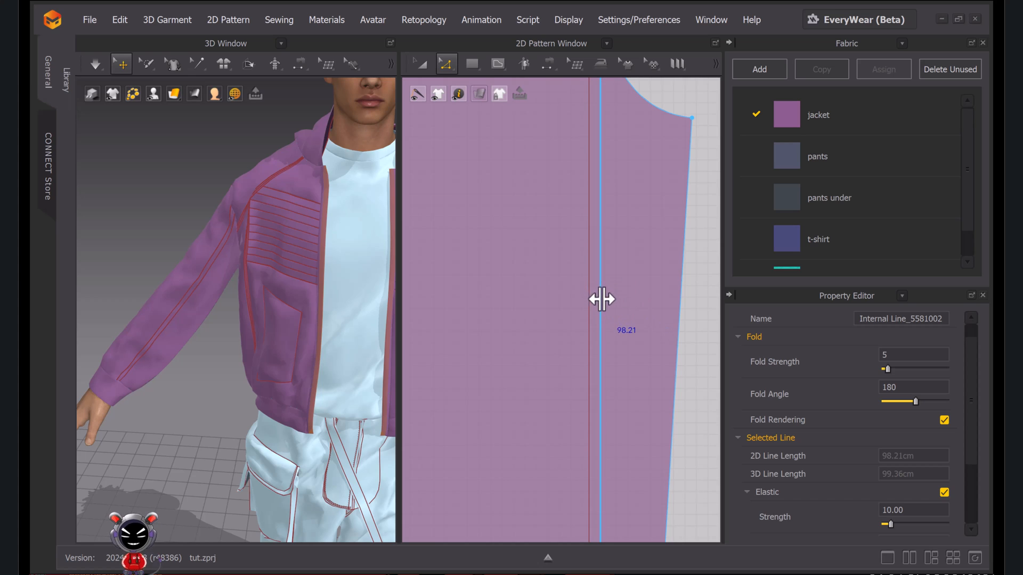
left_click(944, 492)
left_click(944, 493)
Enable Elastic on the left pair of vertical internal lines of the second cloned sleeve
scroll(625, 366, "down", 3)
scroll(631, 318, "up", 6)
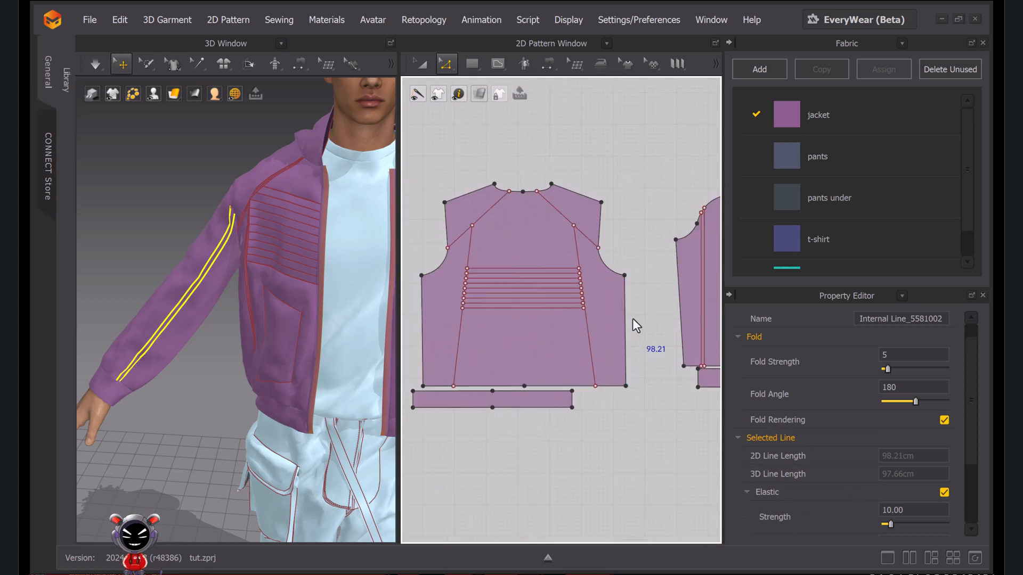
left_click(619, 302)
left_click(619, 301, "shift")
scroll(619, 309, "down", 5)
middle_click_drag(619, 309, 518, 295)
left_click(944, 493)
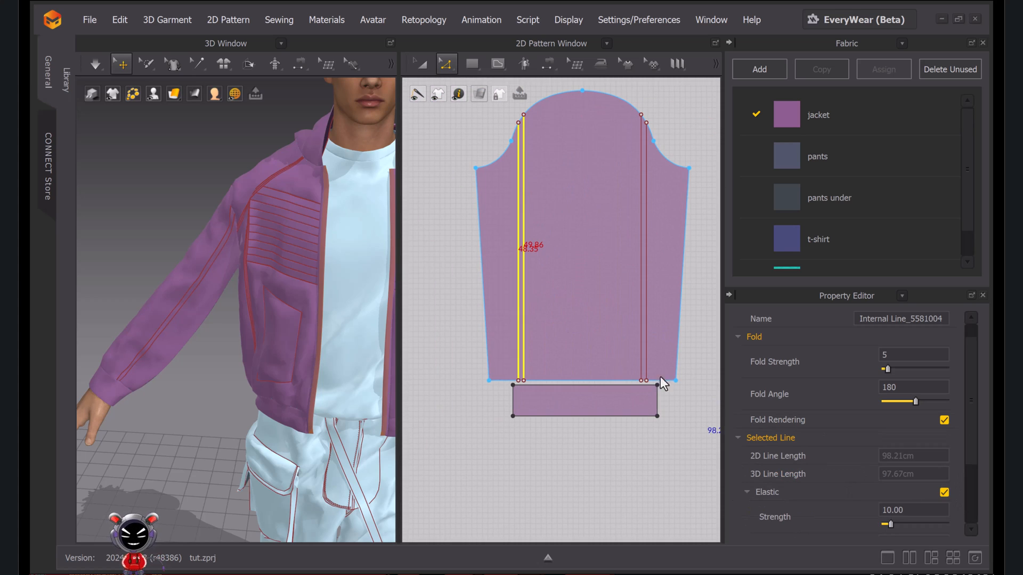
Enable Elastic on the right pair of vertical internal lines of the second cloned sleeve
middle_click_drag(681, 394, 606, 394)
left_click(571, 339)
left_click(566, 336, "shift")
left_click(655, 368)
left_click(569, 341)
left_click(569, 347)
left_click(589, 353)
scroll(578, 346, "up", 5)
left_click(552, 361)
left_click(944, 492)
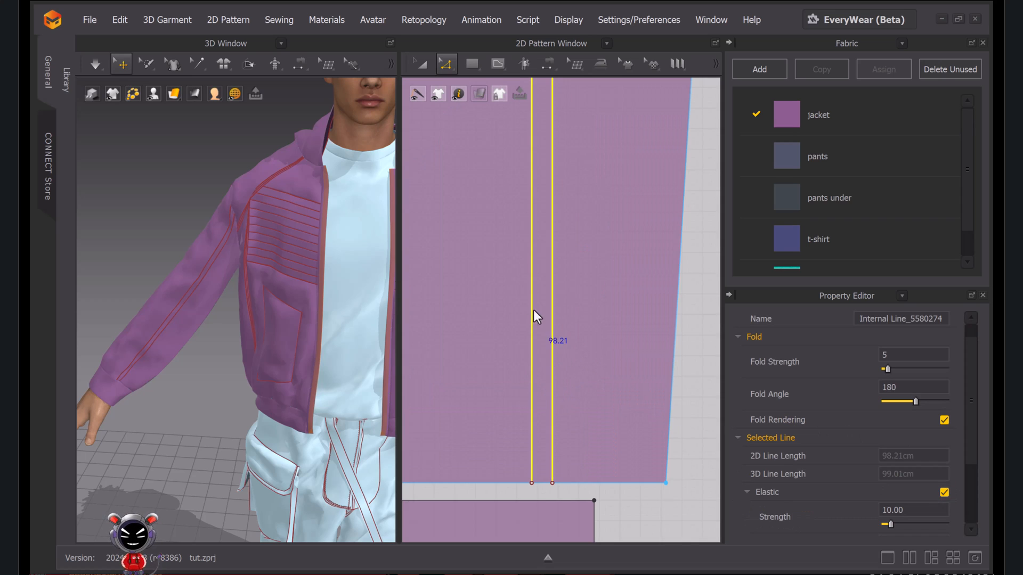
Simulate the garment briefly to gather the cloned sleeves along their elastic lines
scroll(534, 318, "down", 3)
key("space")
key("space")
scroll(586, 302, "down", 8)
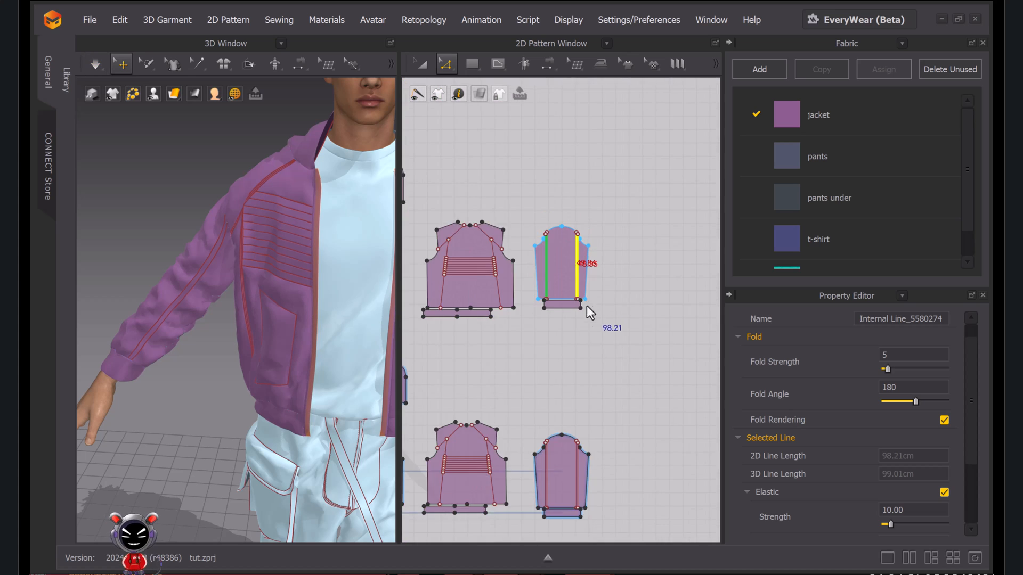
middle_click_drag(587, 301, 645, 190)
scroll(171, 347, "down", 3)
scroll(611, 395, "up", 4)
scroll(639, 331, "up", 1)
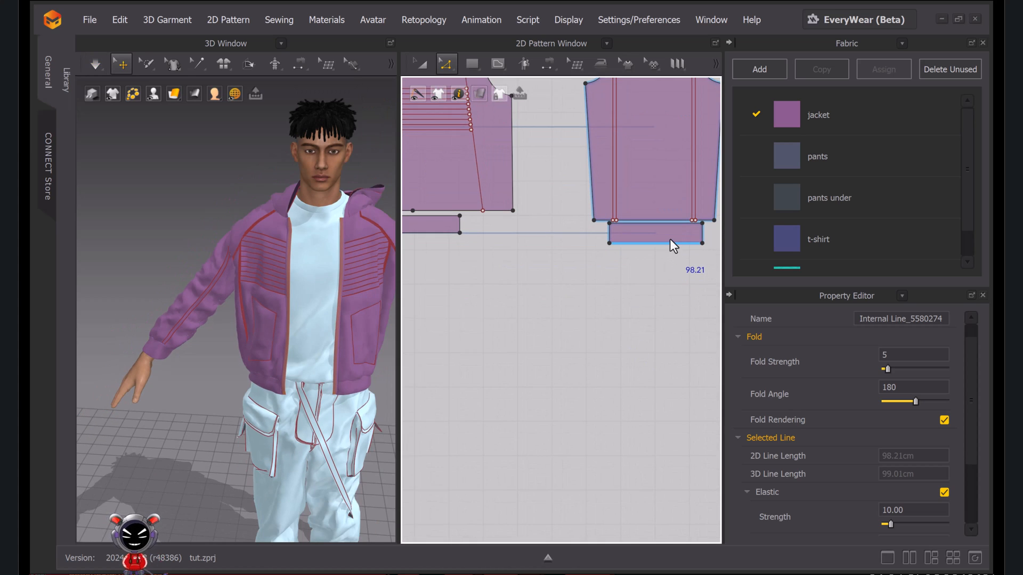
In the lower pattern row, separate the cuff from the sleeve and lengthen the sleeve by moving its hem 5 cm down
scroll(670, 240, "down", 1)
middle_click_drag(665, 273, 660, 344)
key("a")
scroll(646, 320, "down", 7)
left_click(644, 314)
scroll(554, 304, "up", 5)
left_click(567, 299)
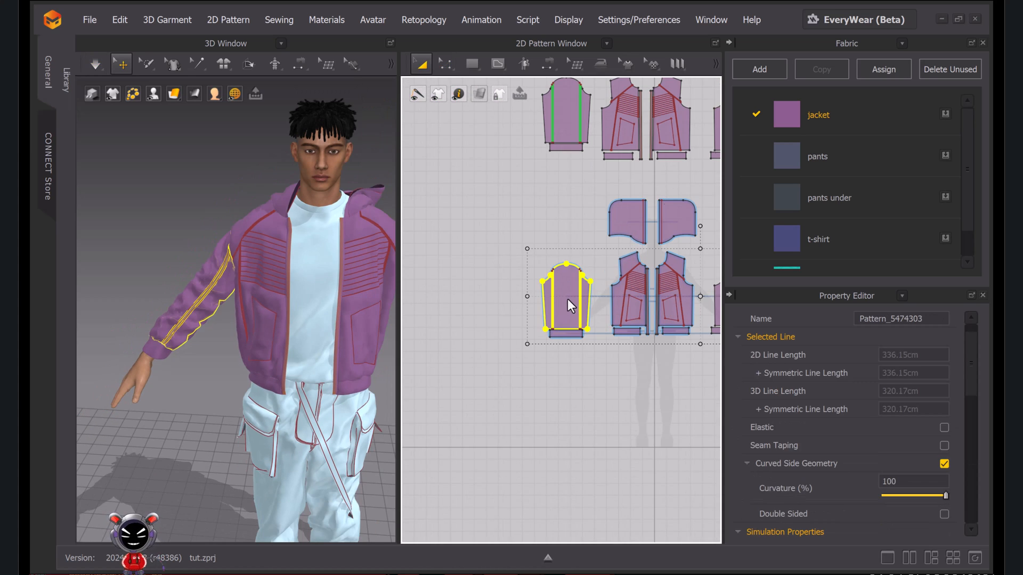
scroll(462, 334, "down", 3)
scroll(623, 364, "up", 3)
key("z")
left_click_drag(662, 284, 544, 308)
scroll(582, 286, "down", 3)
scroll(458, 283, "up", 6)
right_click(544, 309)
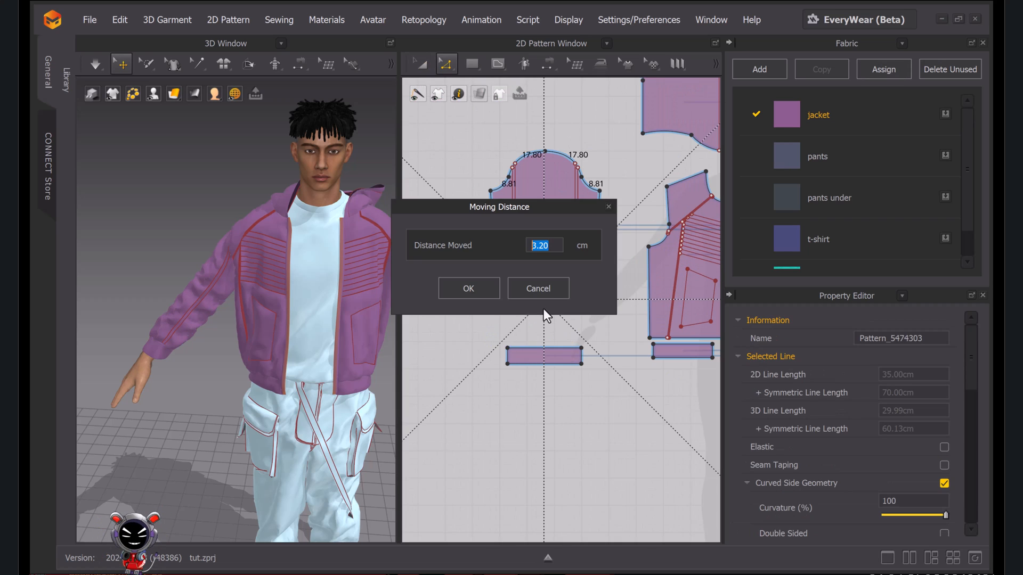
type("5")
left_click(475, 294)
Simulate the garment briefly while pulling the cuff down at the avatar's wrist to settle the lengthened sleeve
key("space")
left_click_drag(156, 353, 148, 387)
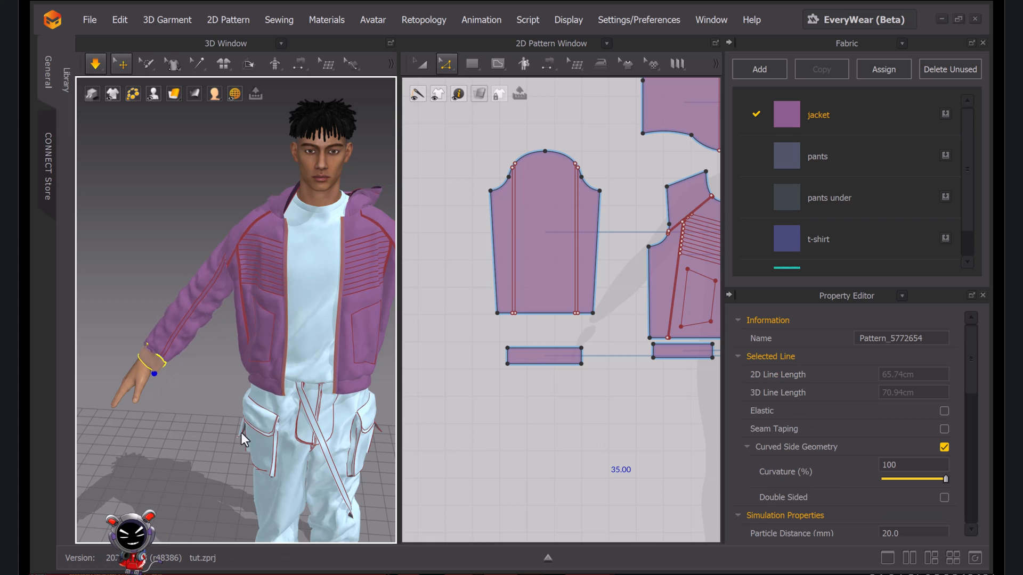
key("space")
scroll(188, 377, "up", 3)
scroll(189, 376, "up", 1)
scroll(189, 377, "down", 4)
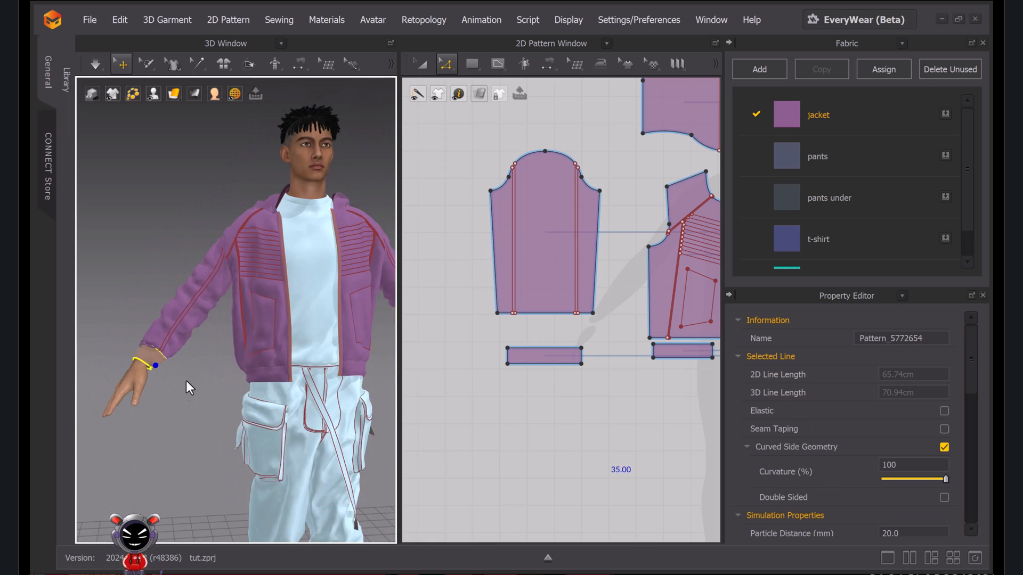
left_click(136, 393)
scroll(139, 392, "down", 2)
right_click_drag(205, 390, 228, 378)
scroll(479, 378, "down", 6)
Create a rectangular strap pattern 4 cm wide and 14 cm high in the empty space above the jacket's back panel
left_click(420, 64)
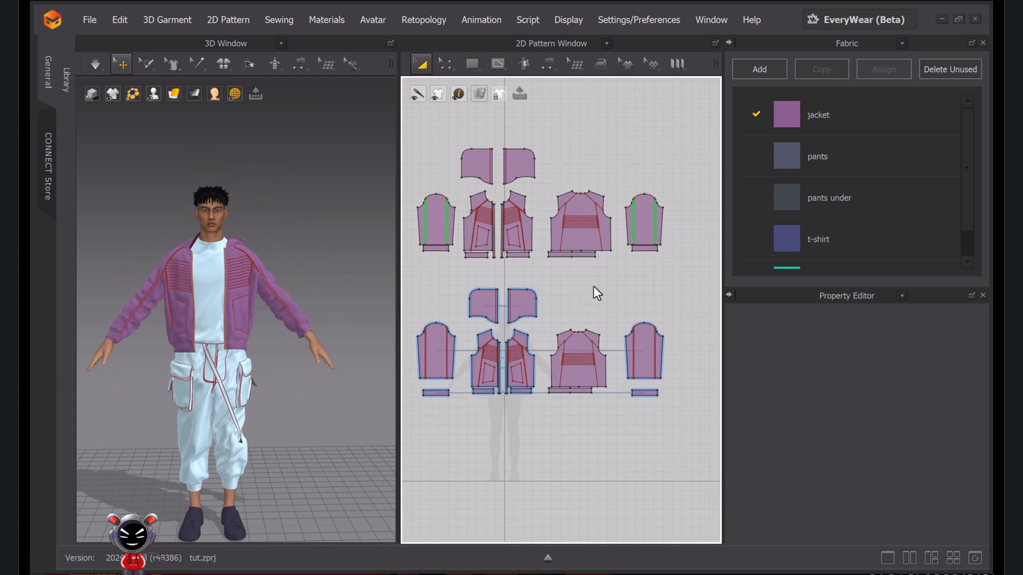
scroll(593, 285, "up", 8)
scroll(269, 256, "up", 5)
left_click(238, 269)
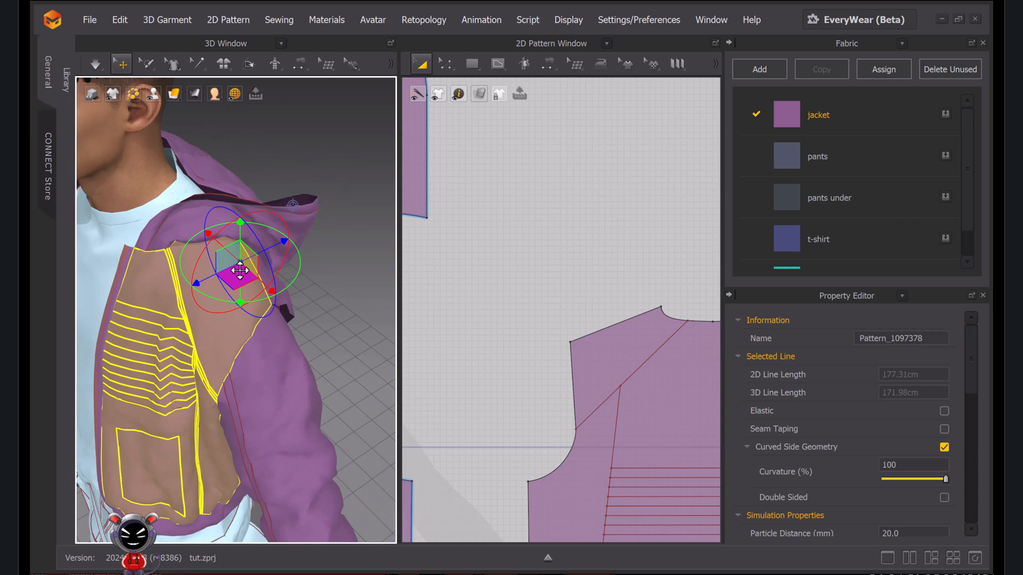
scroll(681, 327, "down", 3)
middle_click_drag(681, 326, 591, 276)
left_click(559, 224)
left_click(472, 64)
scroll(537, 252, "up", 3)
left_click(510, 174)
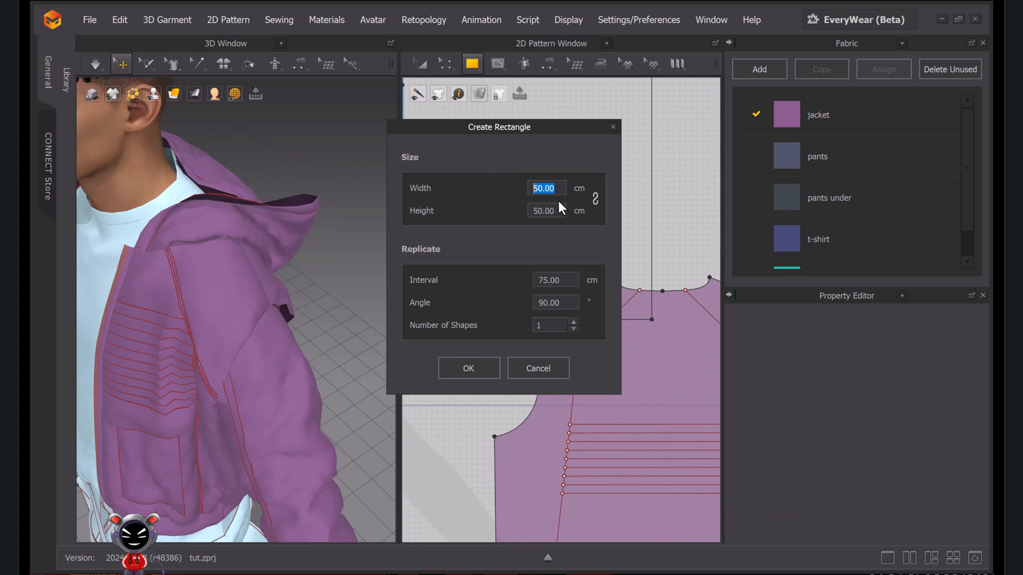
type("4.00")
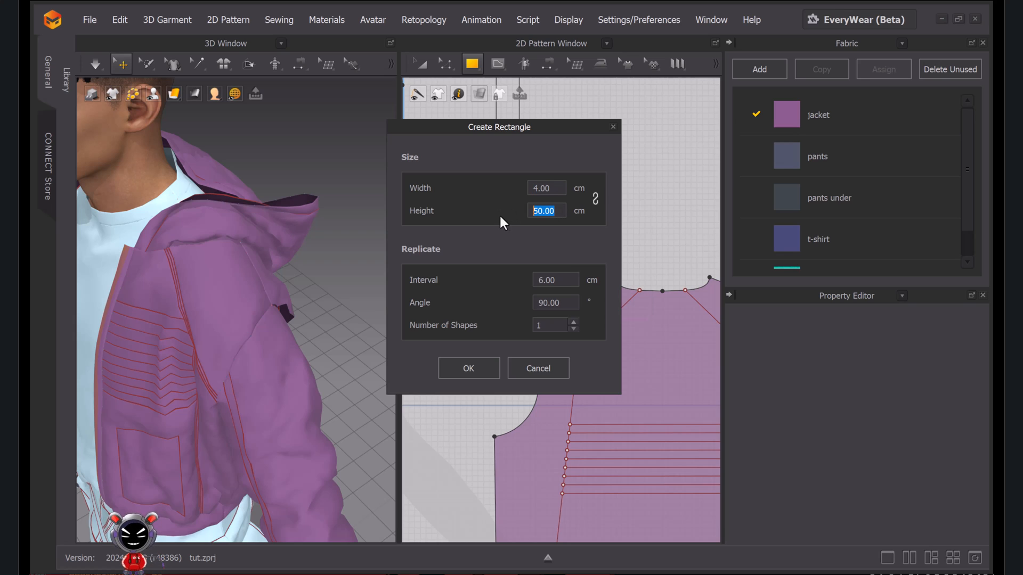
type("15")
left_click_drag(553, 213, 511, 210)
type("14")
left_click(482, 362)
middle_click_drag(523, 176, 537, 293)
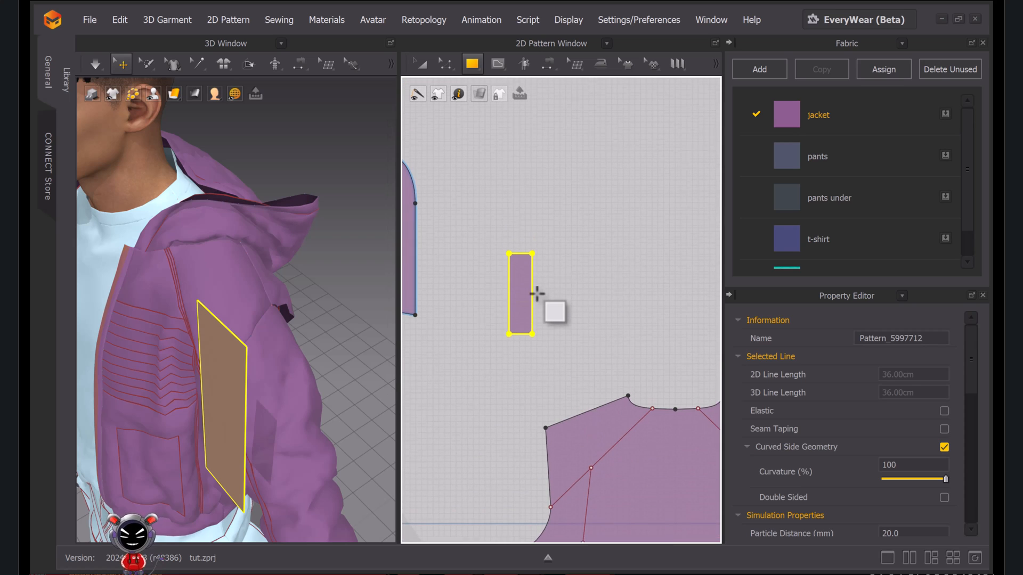
Split the top edge of the new rectangle into two equal segments with Uniform Split
key("z")
left_click(522, 255)
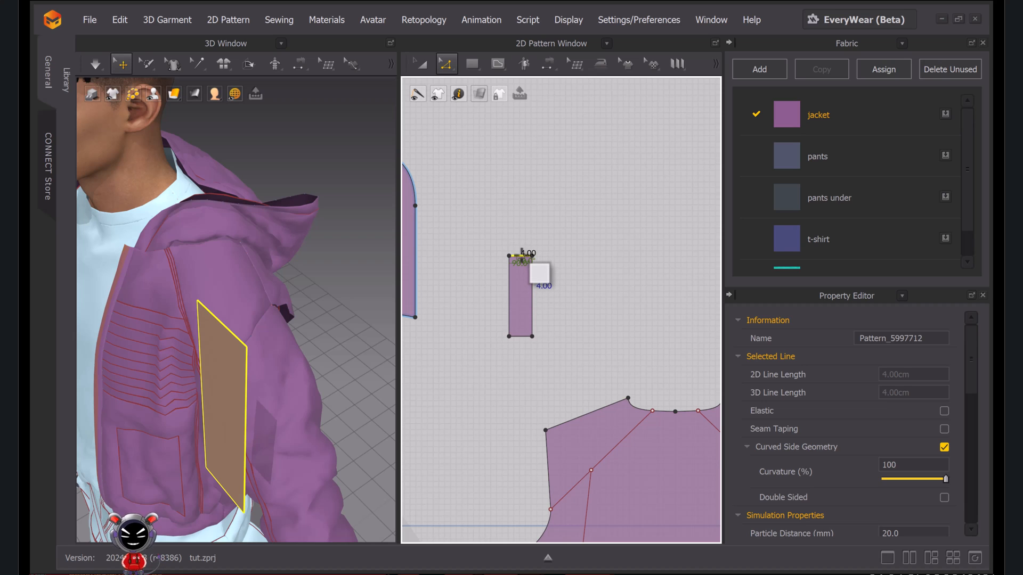
right_click(521, 254)
left_click(567, 343)
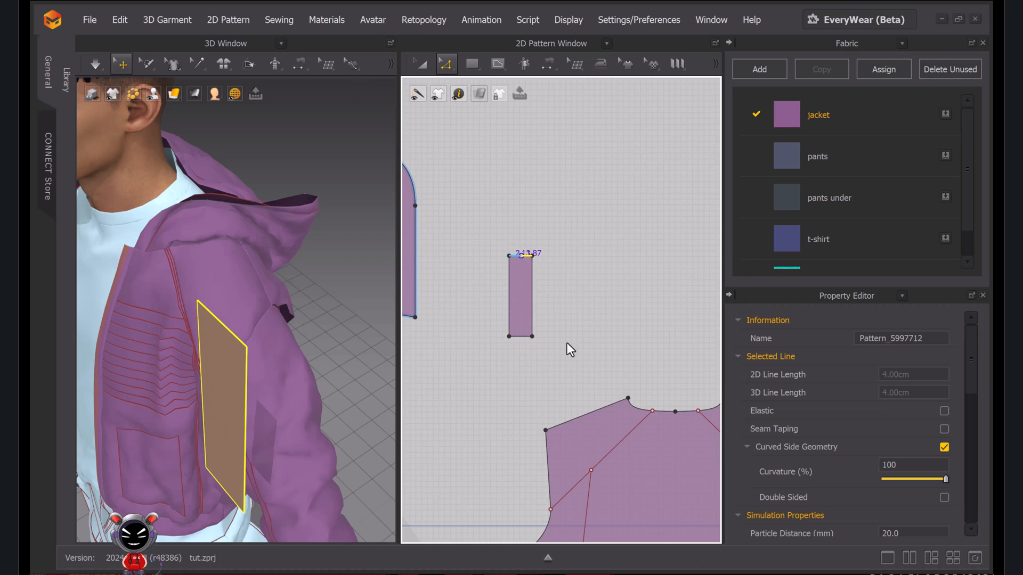
left_click_drag(526, 91, 230, 130)
left_click(95, 351)
left_click(183, 445)
Move the midpoint of the rectangle's top edge straight up to form a pointed strap end
left_click(521, 256)
scroll(523, 261, "up", 5)
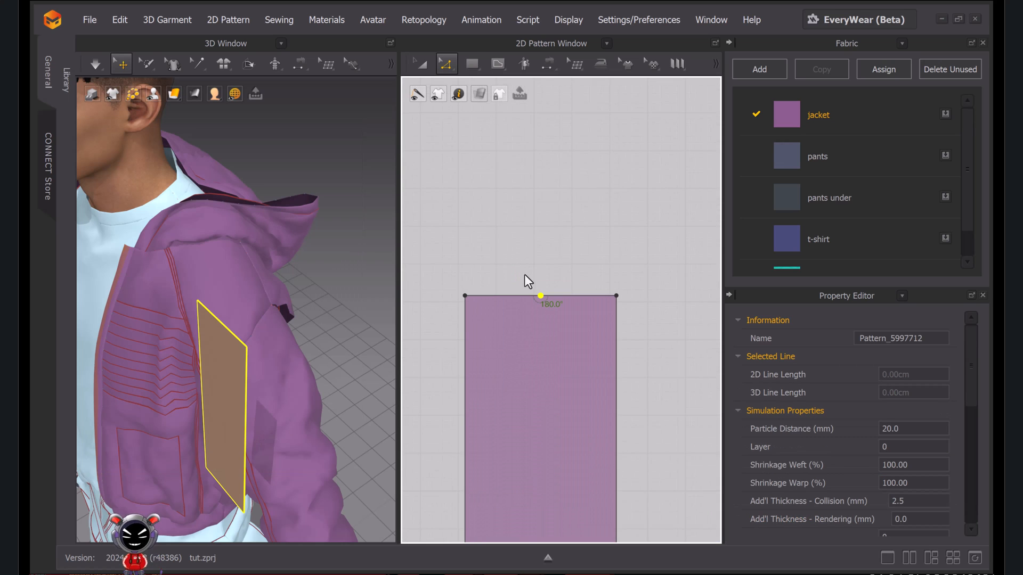
middle_click_drag(543, 305, 529, 249)
left_click_drag(526, 240, 526, 184)
scroll(575, 287, "down", 5)
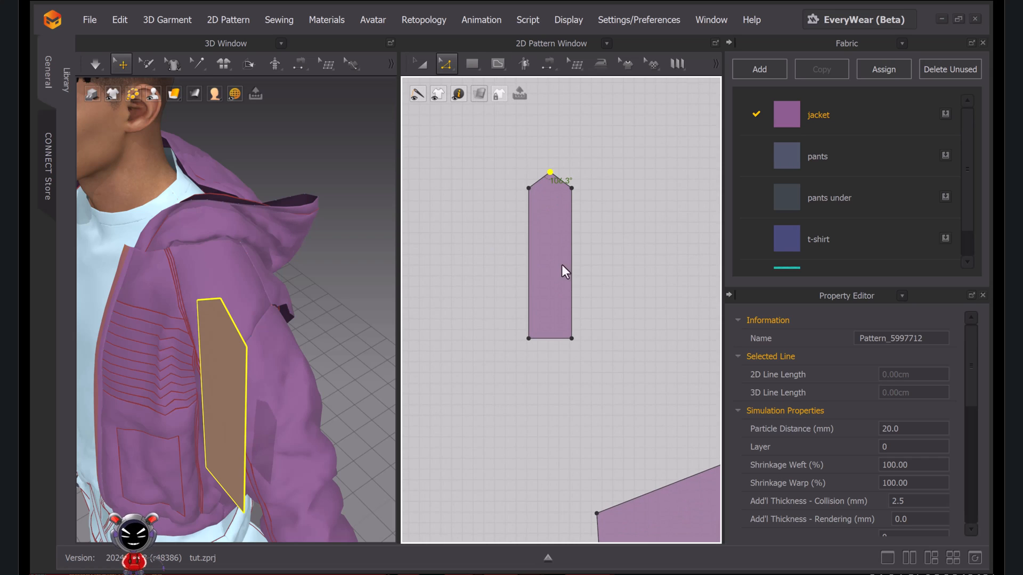
Offset the pointed strap's whole outline inward as internal lines, with two offsets
key("a")
left_click(563, 292)
right_click(567, 302)
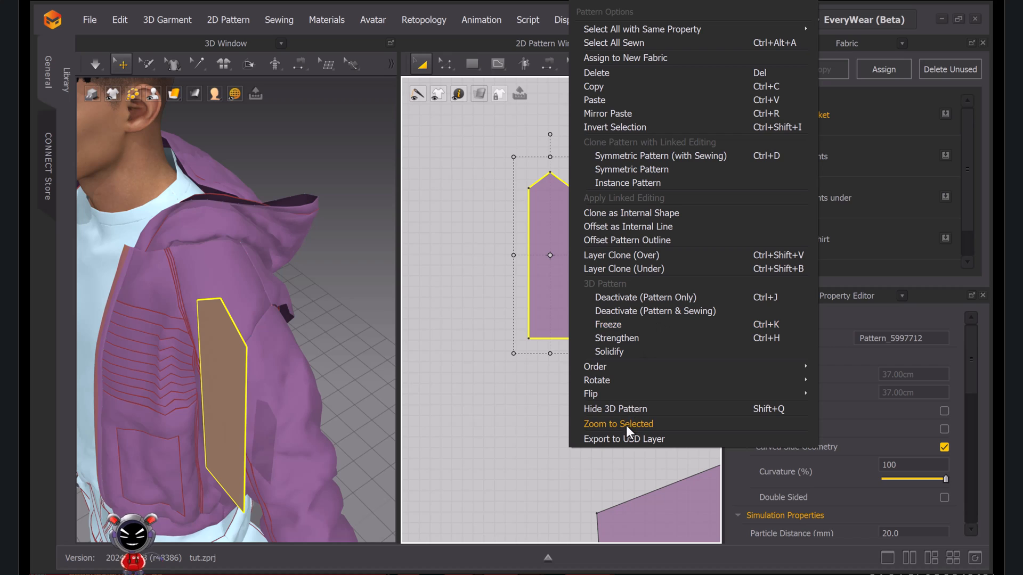
left_click(643, 226)
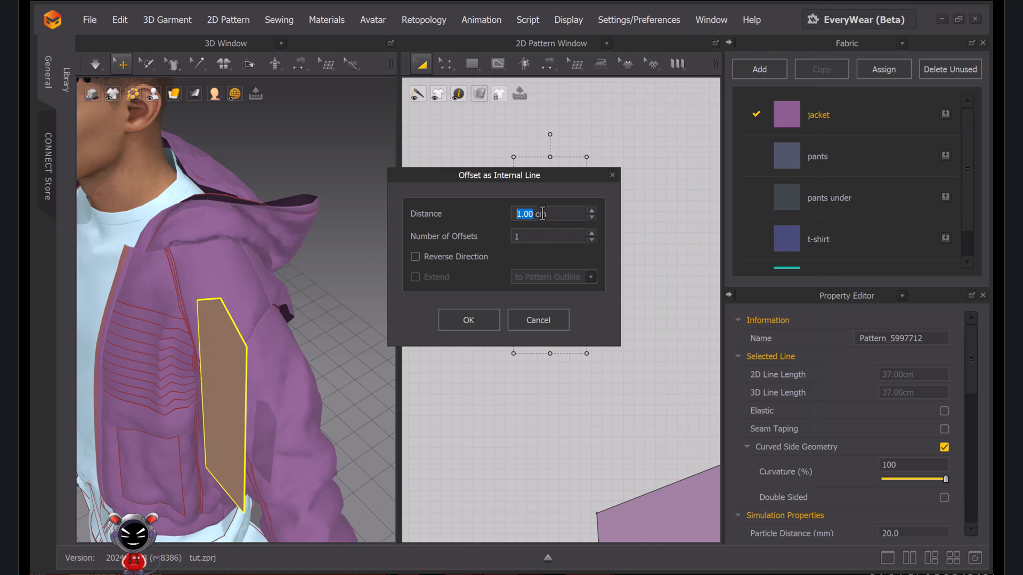
key("BackSpace")
left_click(591, 233)
left_click_drag(591, 185, 610, 383)
left_click(489, 522)
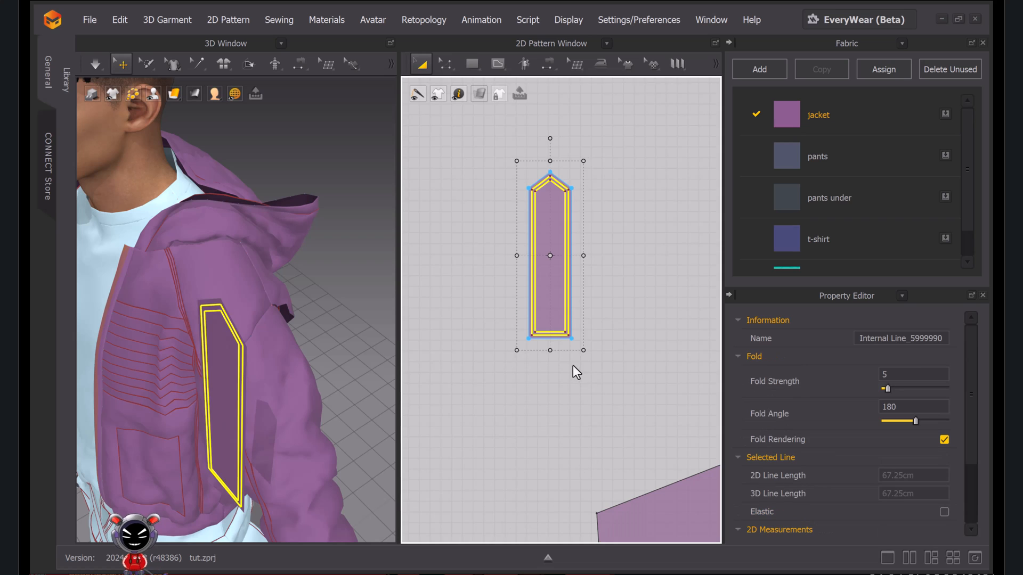
Check the length of the strap's straight bottom edge
scroll(580, 368, "down", 3)
middle_click_drag(586, 372, 641, 375)
left_click(564, 277)
scroll(558, 277, "up", 3)
key("z")
left_click(553, 287)
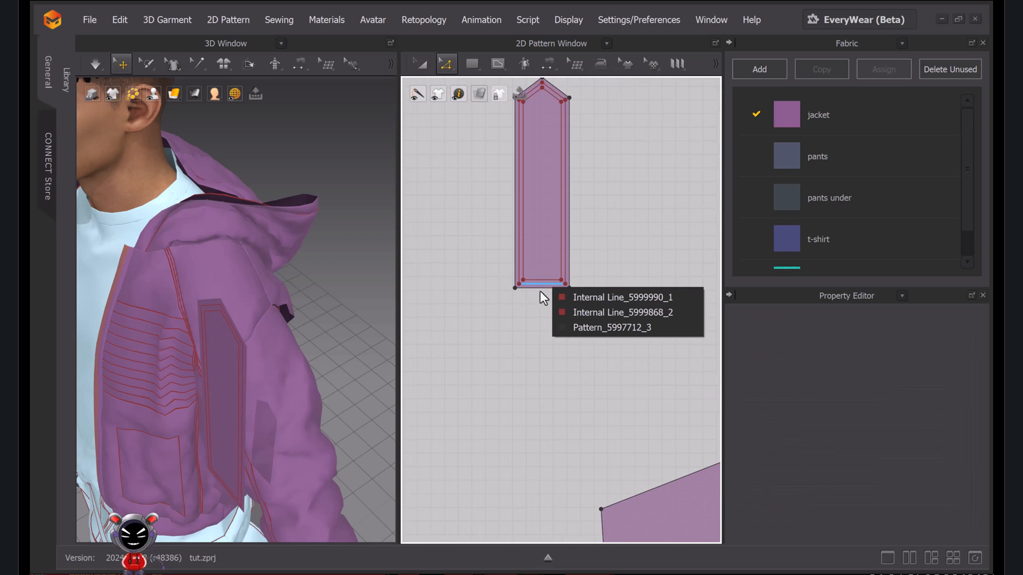
left_click(542, 304)
scroll(542, 305, "up", 4)
left_click(554, 258)
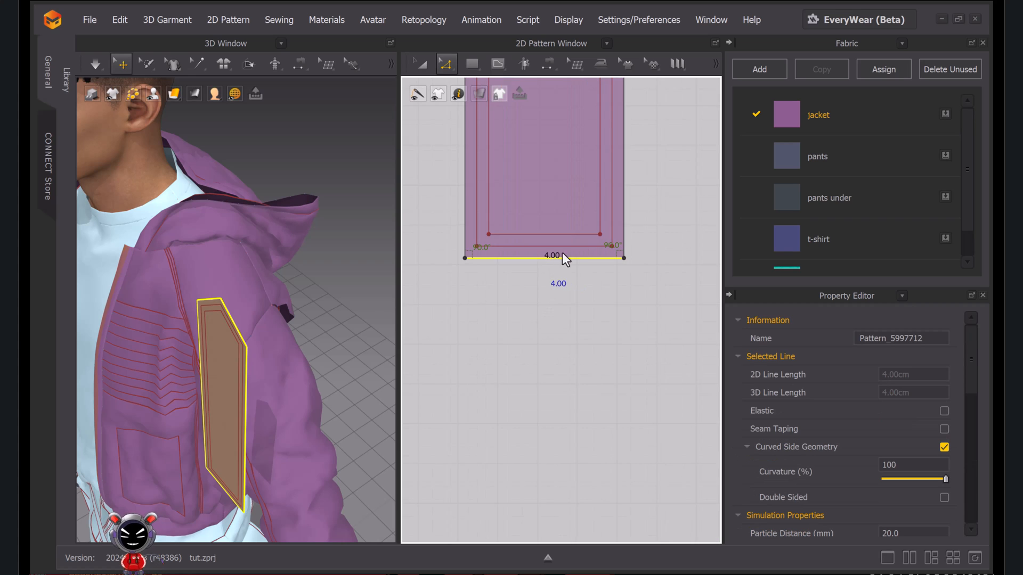
Select the front panel on the 3D jacket to locate its shoulder line in the upper pattern row
scroll(580, 423, "down", 3)
middle_click_drag(580, 423, 453, 273)
left_click(255, 289)
scroll(258, 290, "up", 5)
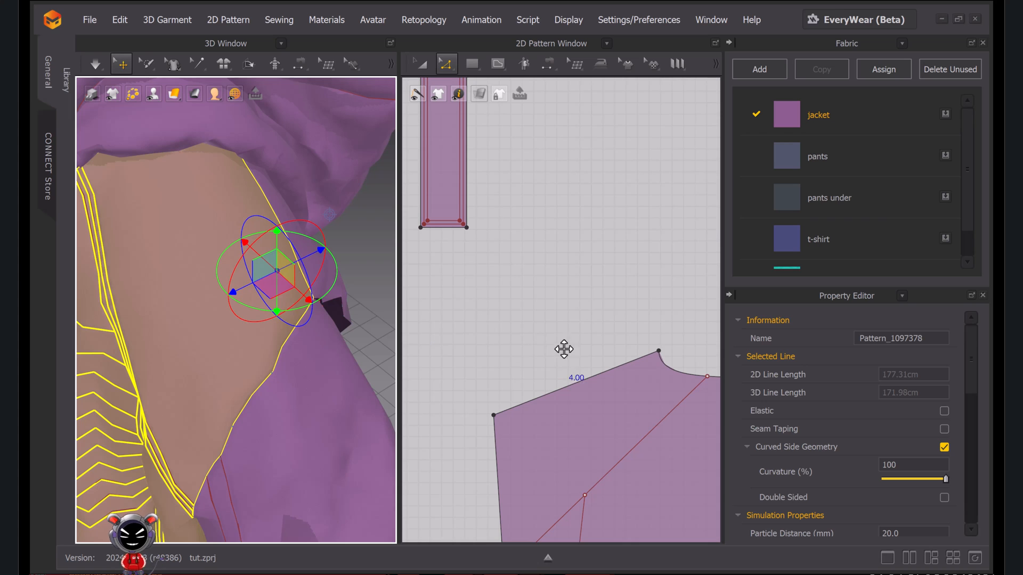
scroll(581, 336, "down", 5)
scroll(580, 328, "down", 6)
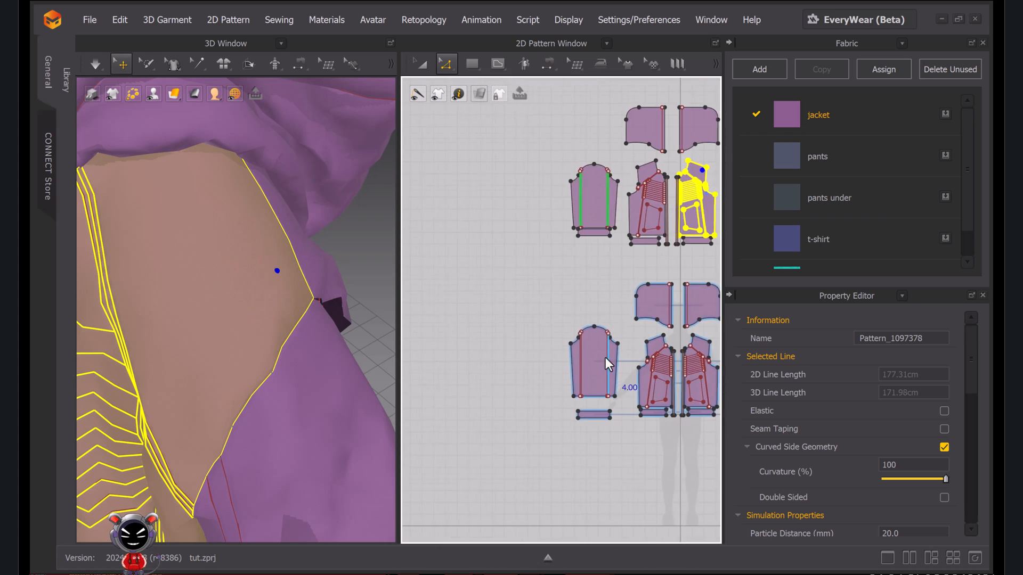
scroll(546, 235, "up", 10)
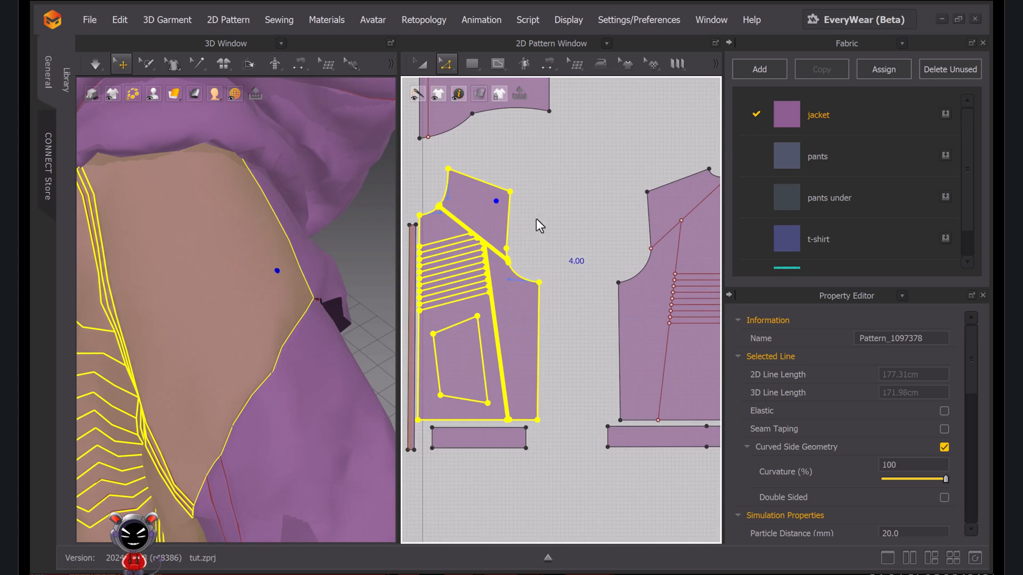
scroll(582, 254, "down", 5)
middle_click_drag(582, 254, 506, 268)
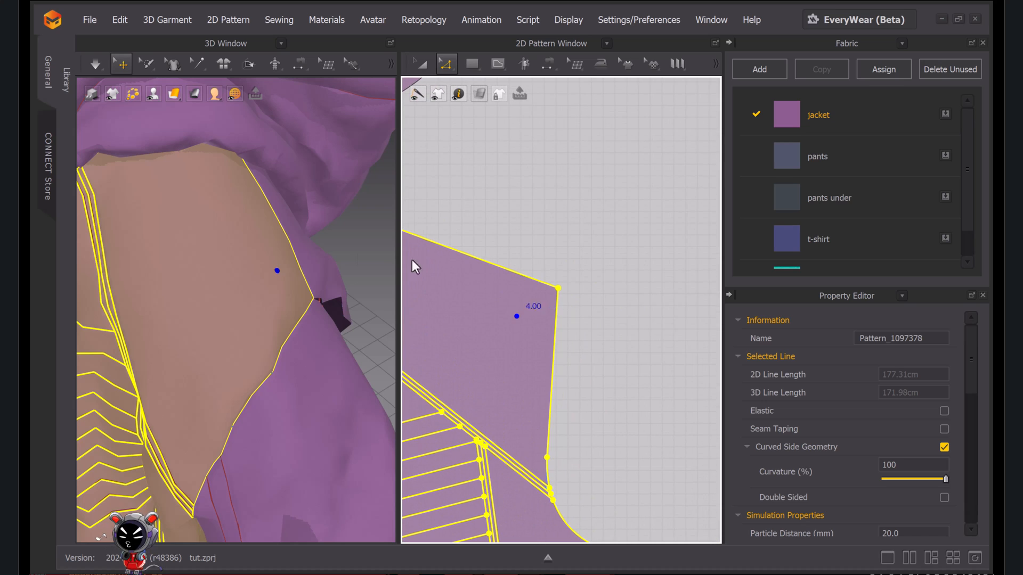
scroll(302, 280, "up", 1)
left_click(550, 254)
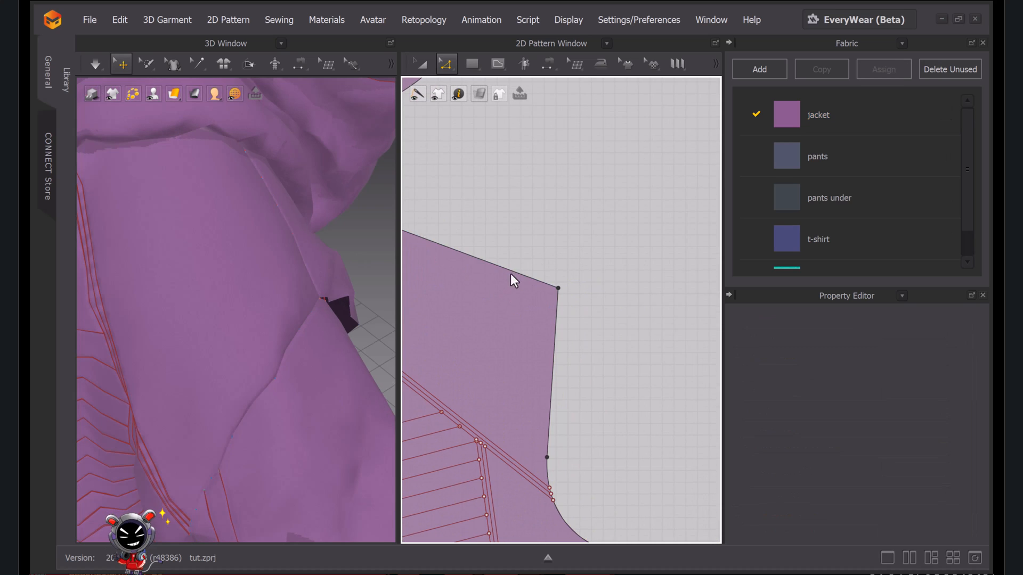
Split the front panel's shoulder line into two lines, with Line 1 set to 3 cm from the armhole corner
key("x")
right_click(526, 276)
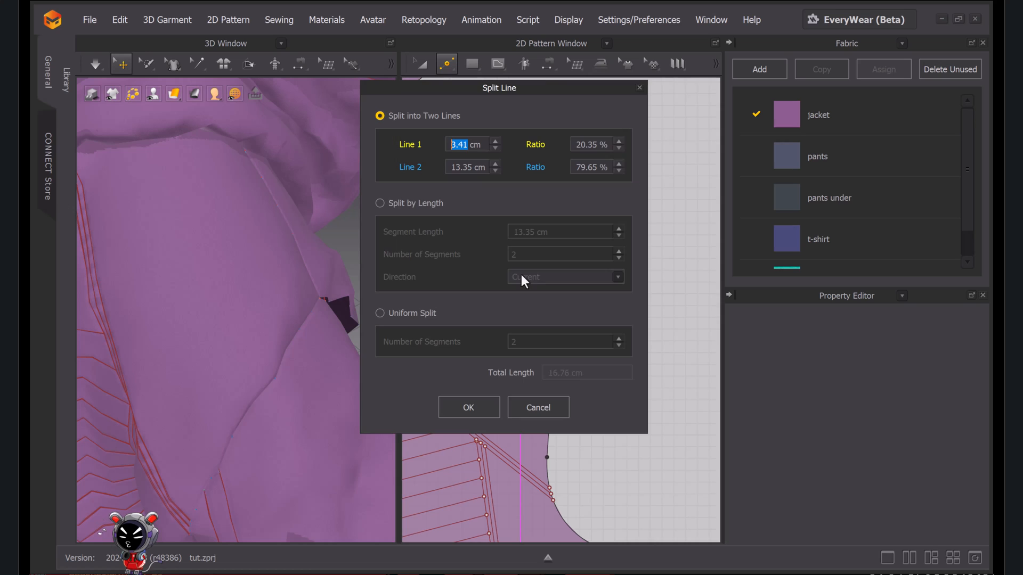
left_click(381, 313)
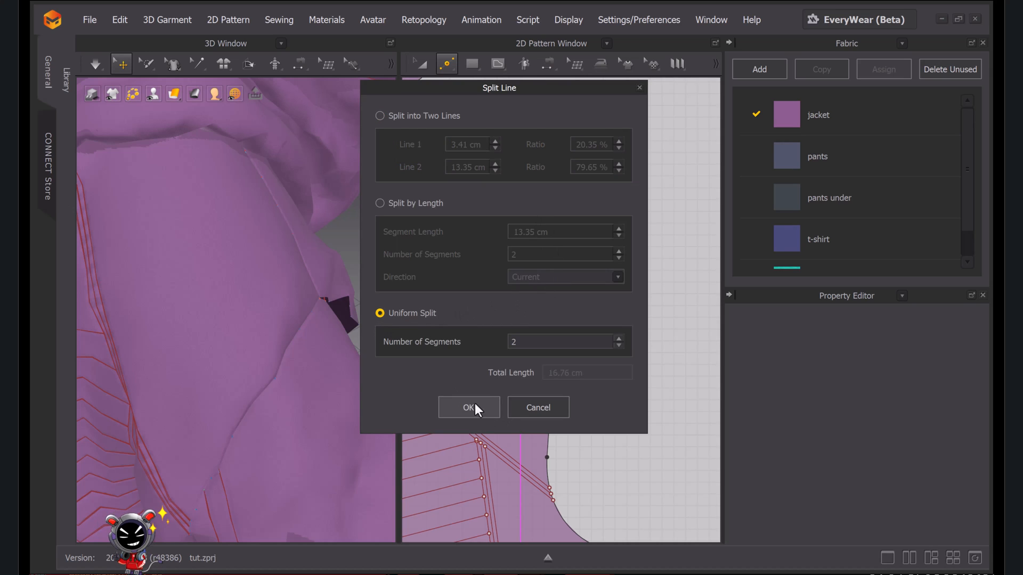
left_click(379, 116)
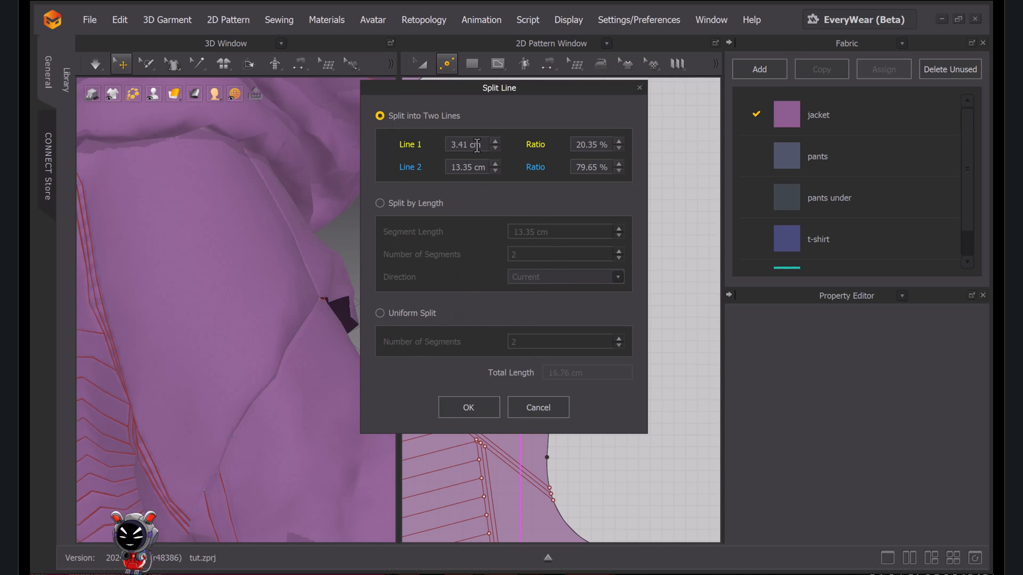
type("3")
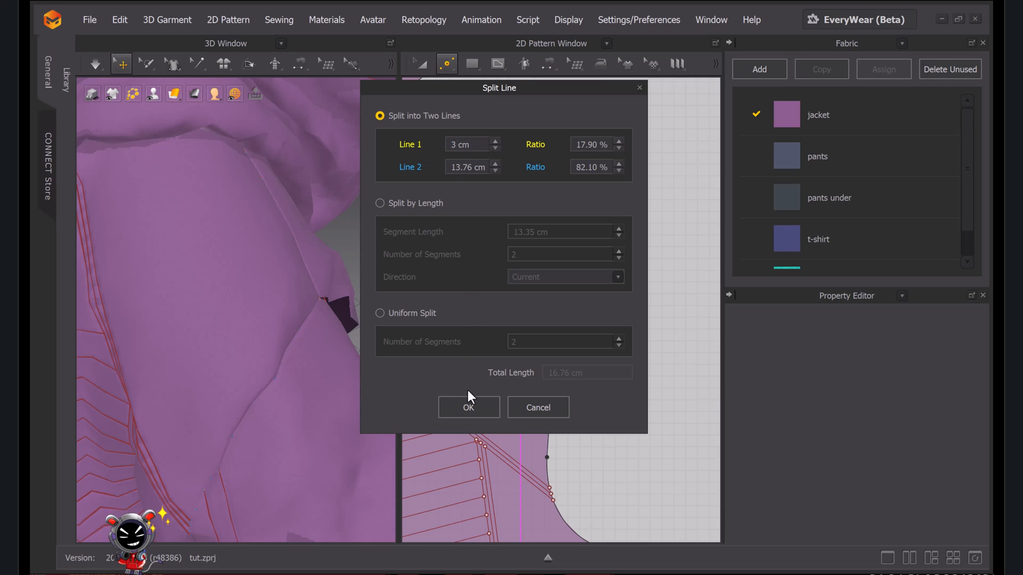
left_click(465, 410)
left_click(525, 275)
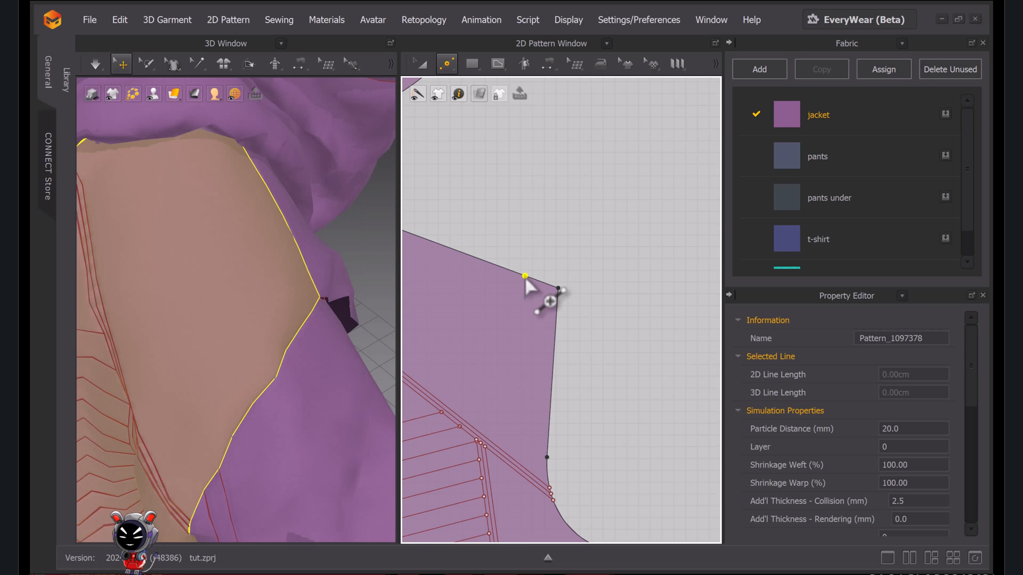
key("x")
right_click(525, 276)
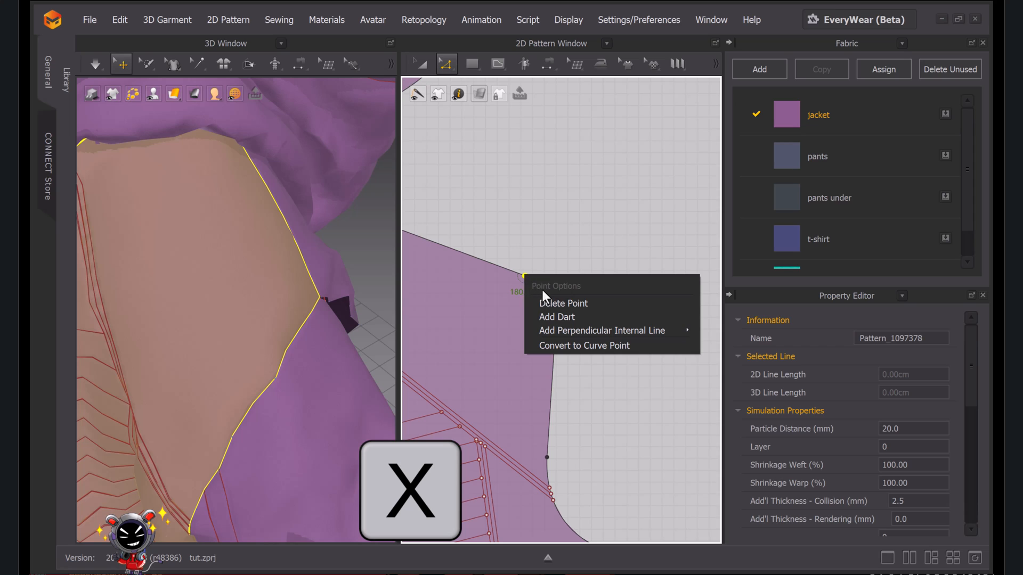
mouse_move(565, 336)
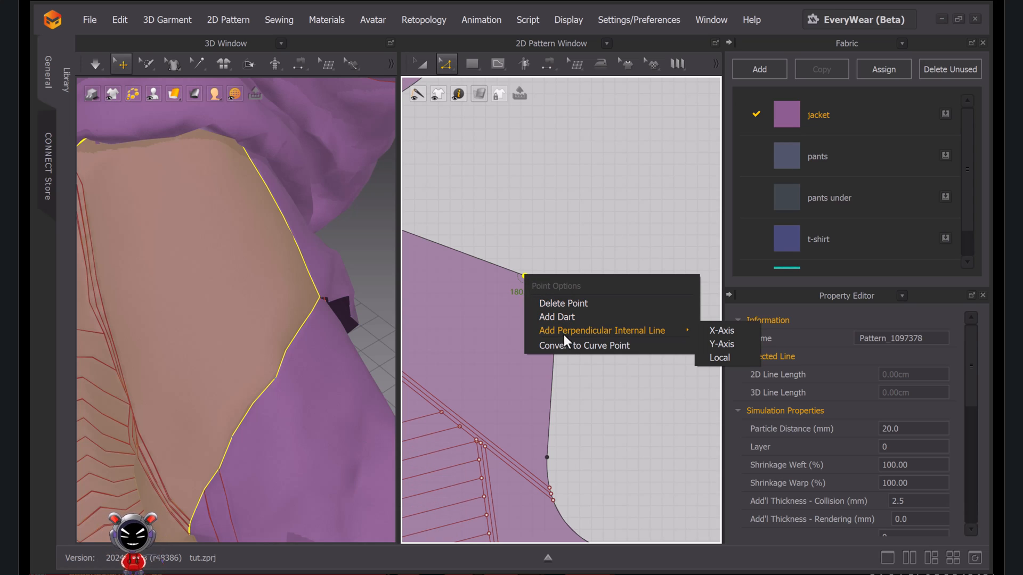
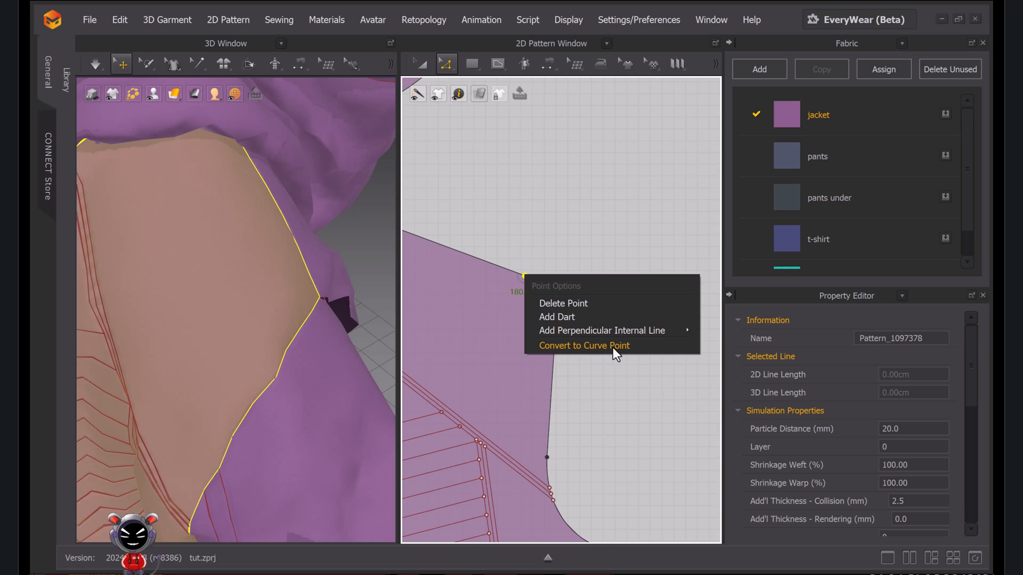
mouse_move(631, 331)
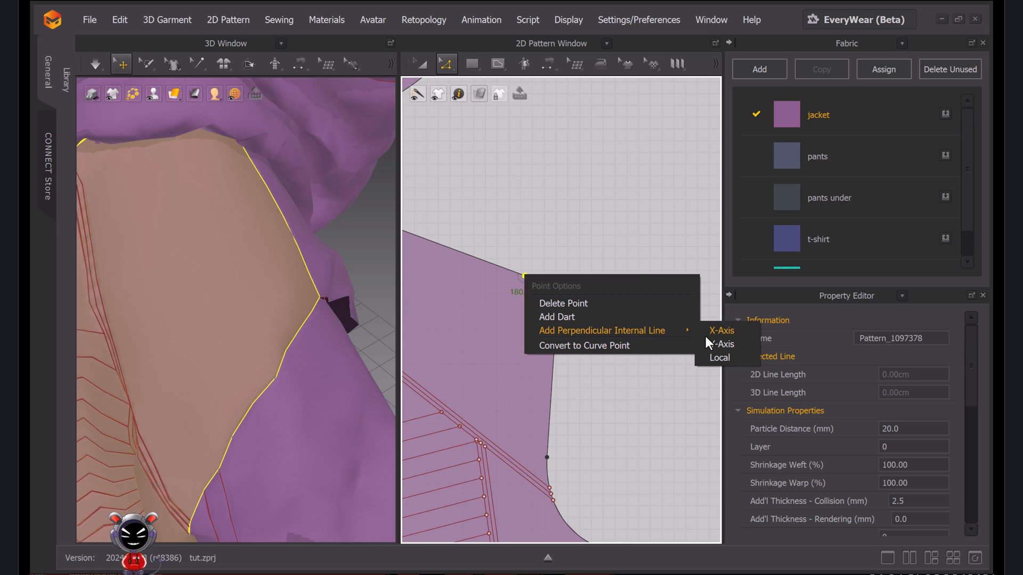
left_click(718, 355)
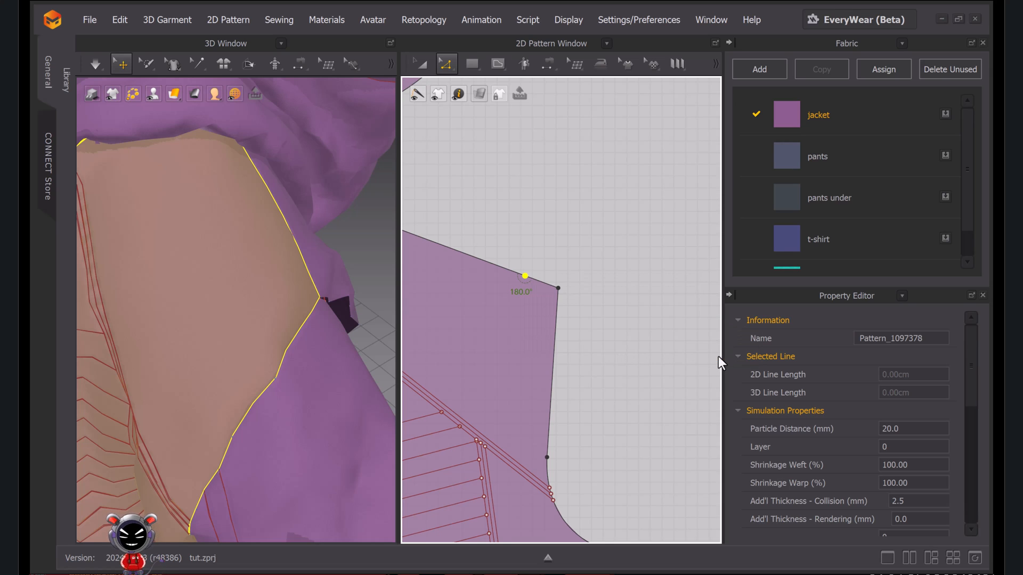
left_click_drag(552, 168, 761, 288)
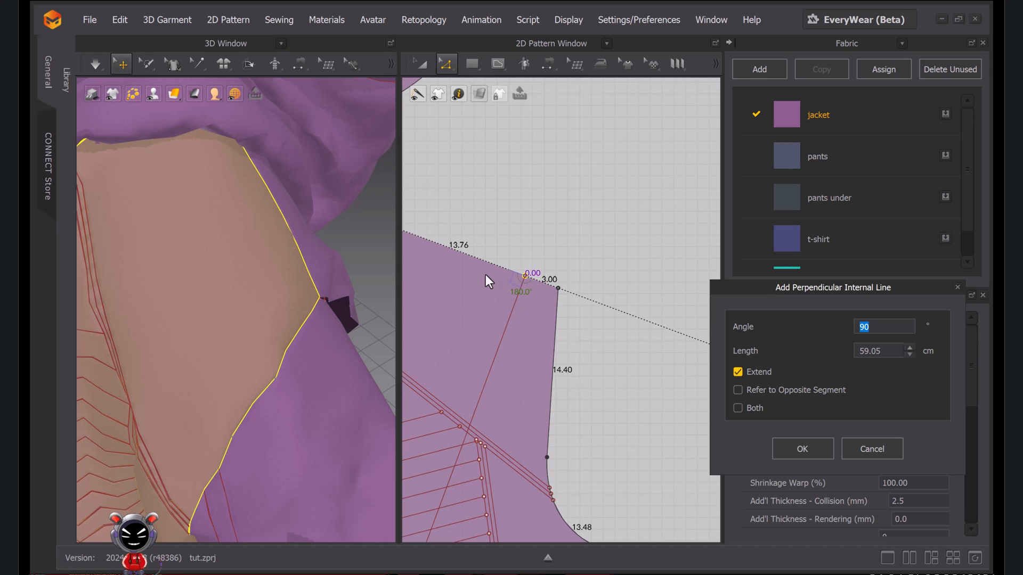
left_click(878, 442)
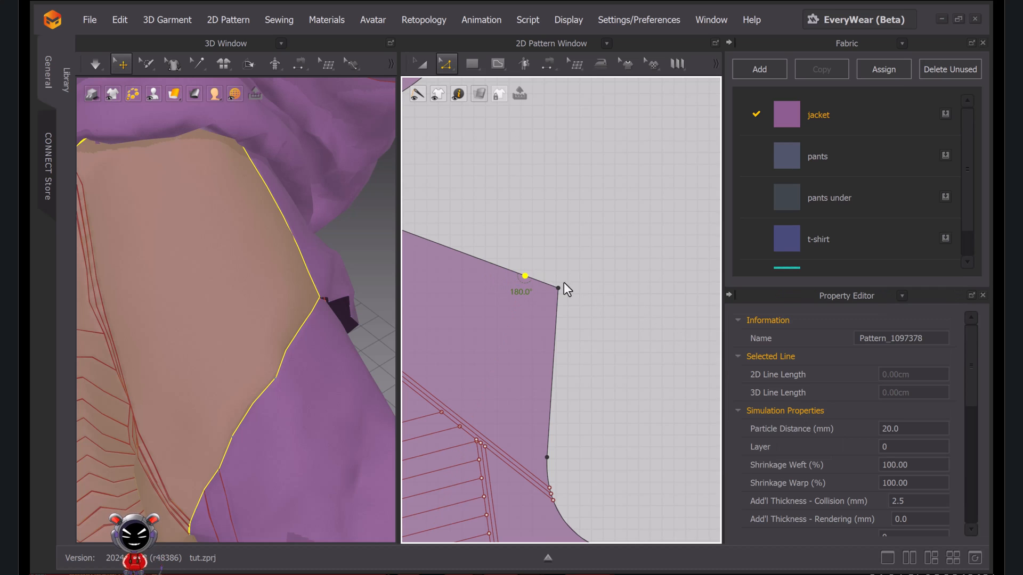
right_click(524, 277)
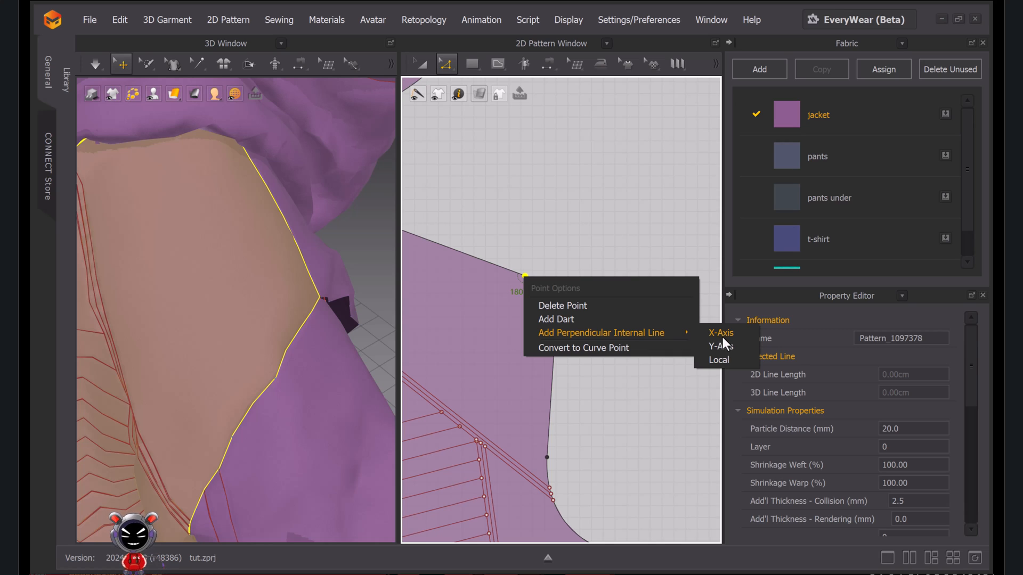
left_click(721, 333)
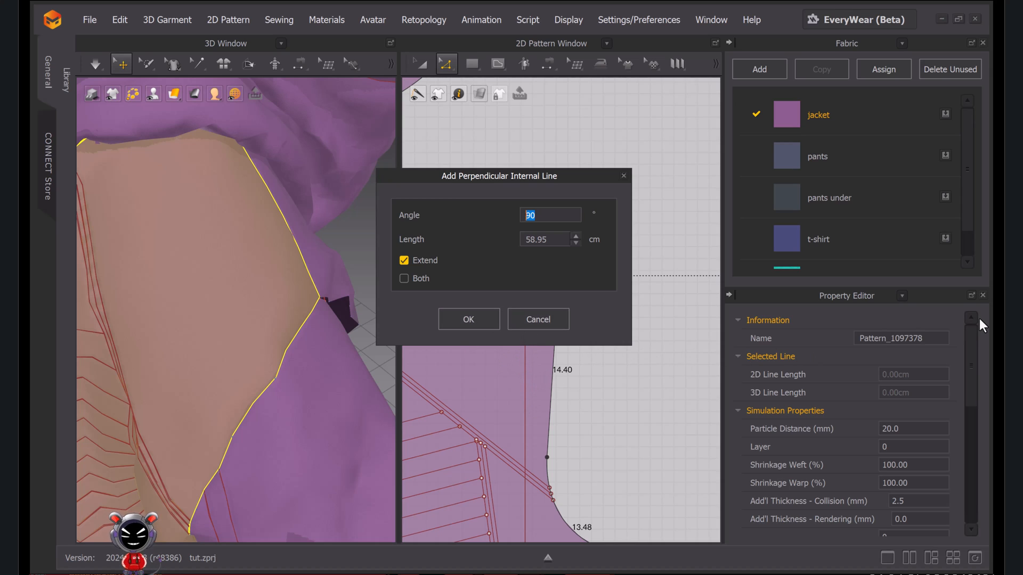
left_click(558, 320)
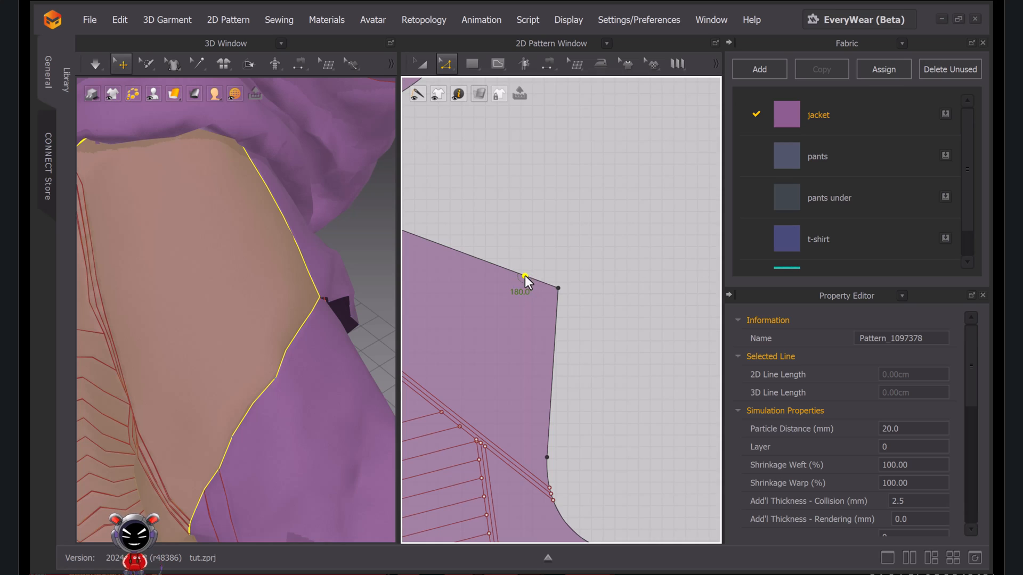
Add a local perpendicular internal line, 90° and 2 cm long without Extend, at the split point on the front panel's shoulder line
right_click(525, 276)
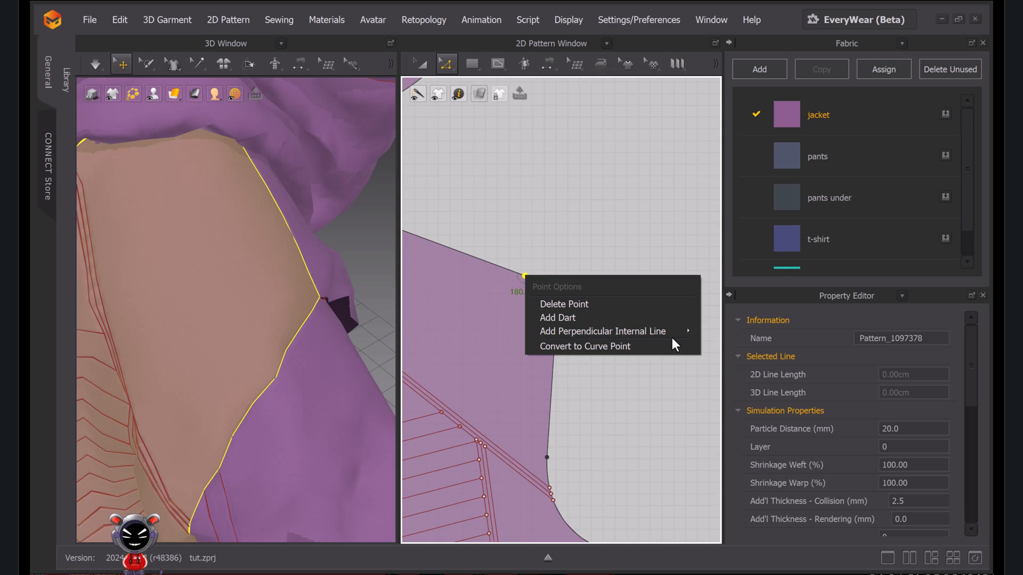
mouse_move(670, 330)
left_click(722, 353)
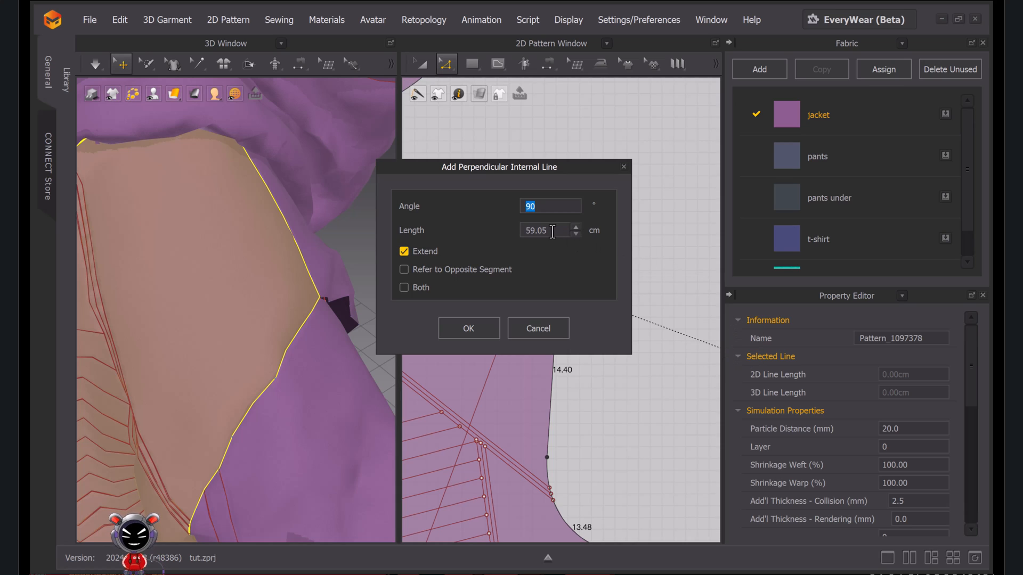
left_click_drag(523, 168, 821, 206)
double_click(853, 269)
type("2")
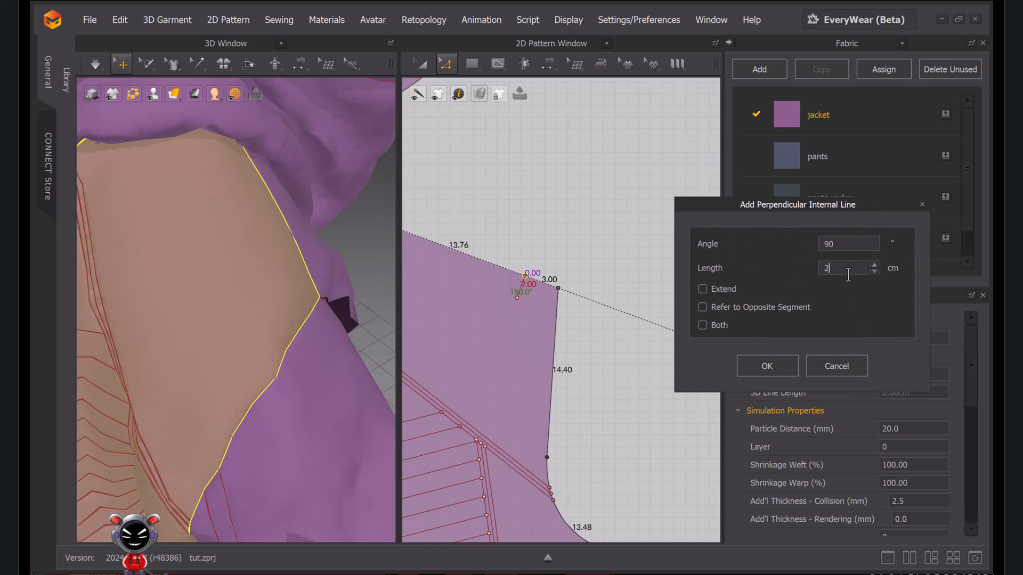
left_click(766, 363)
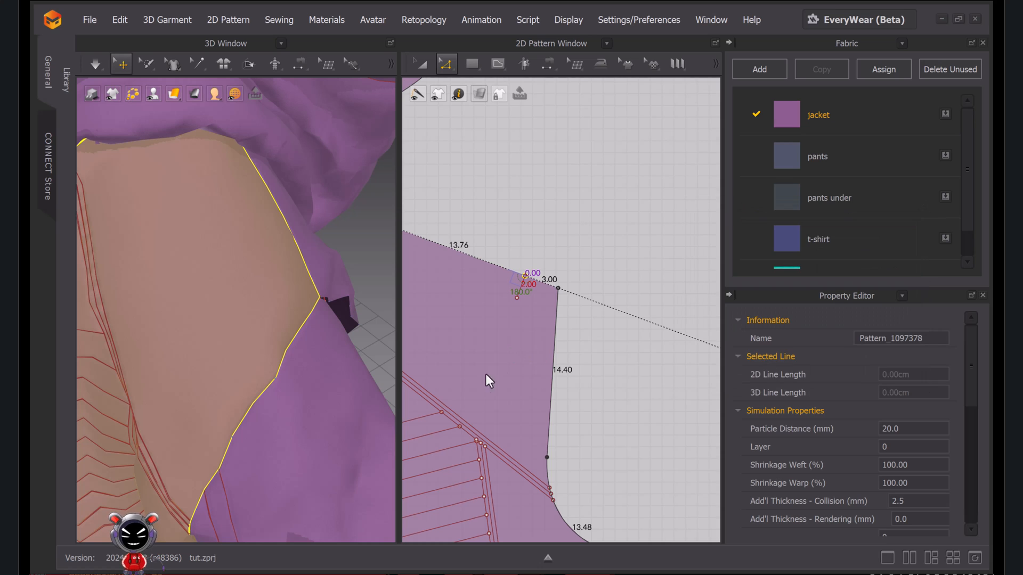
left_click(551, 278)
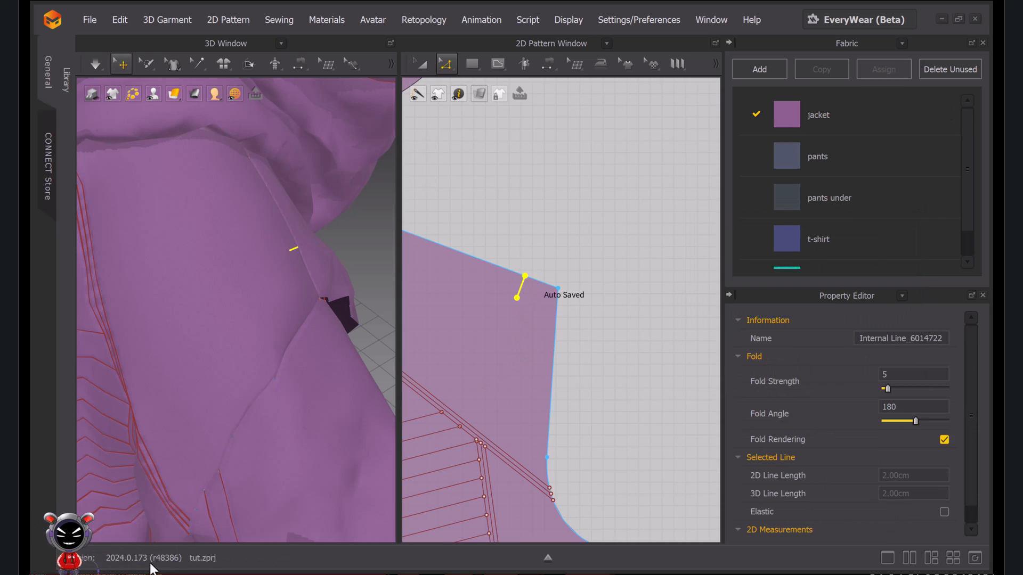
Split the opposite front panel's shoulder line into two lines, about 3 cm from its armhole corner
scroll(576, 391, "down", 5)
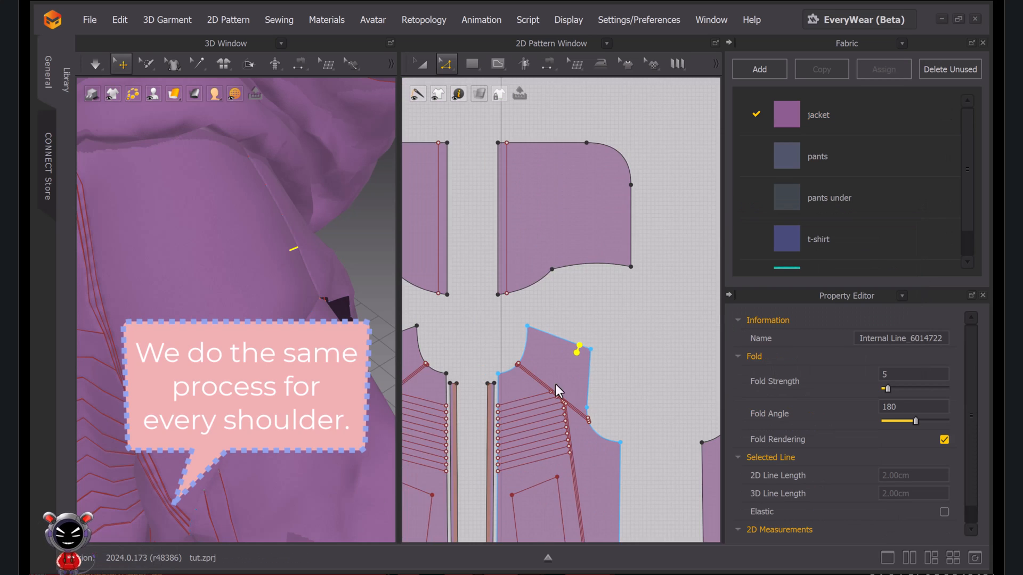
scroll(468, 331, "up", 5)
right_click(425, 321)
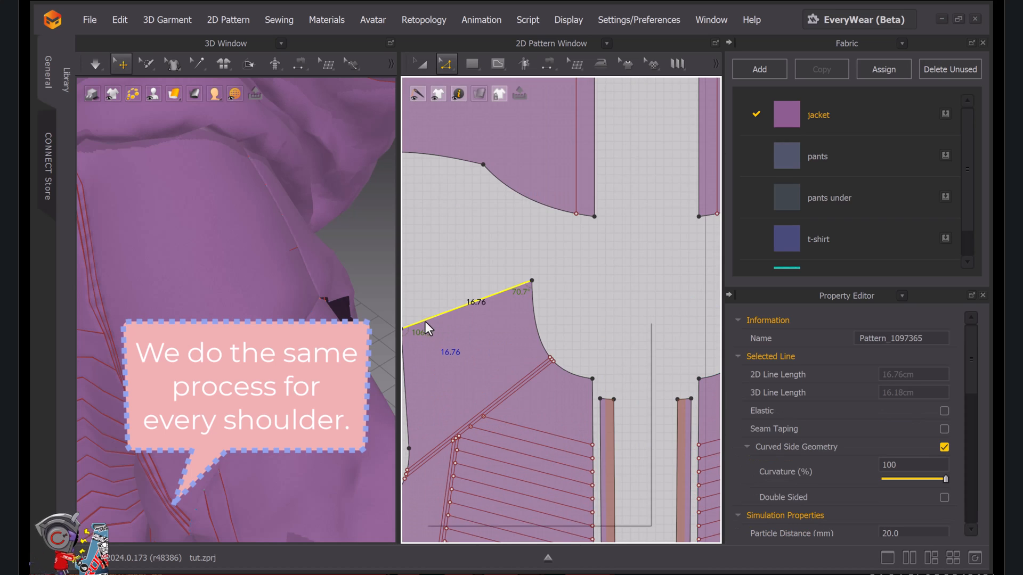
left_click(449, 407)
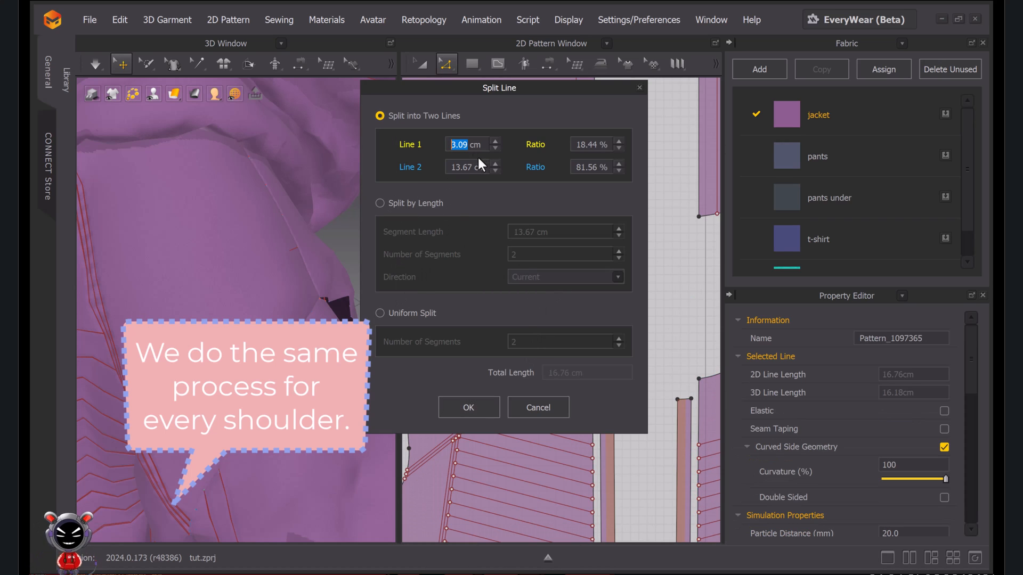
left_click(468, 407)
Try to add a local perpendicular internal line with angle 2 at the new shoulder point, and undo it
right_click(492, 303)
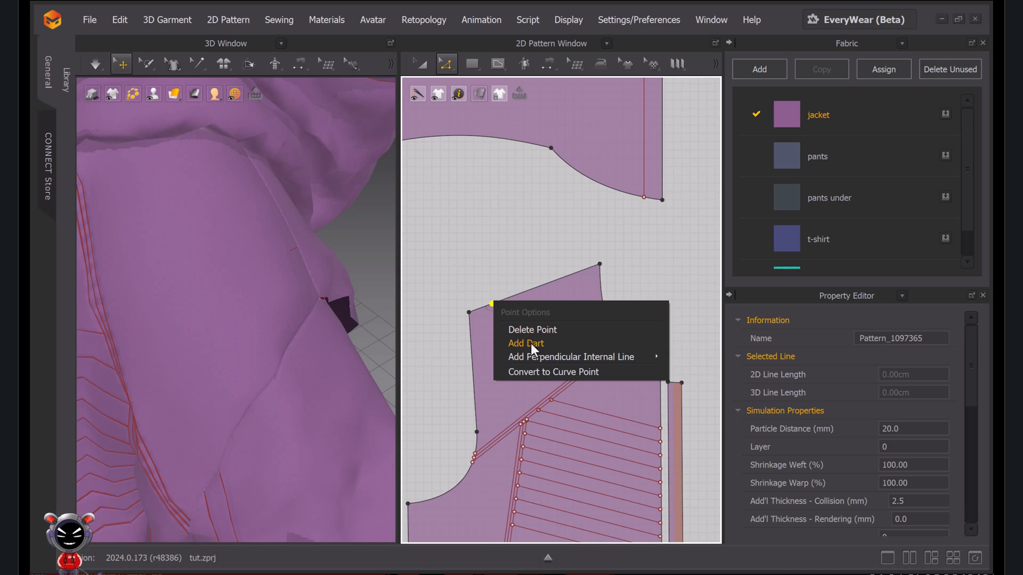
mouse_move(542, 357)
left_click(701, 380)
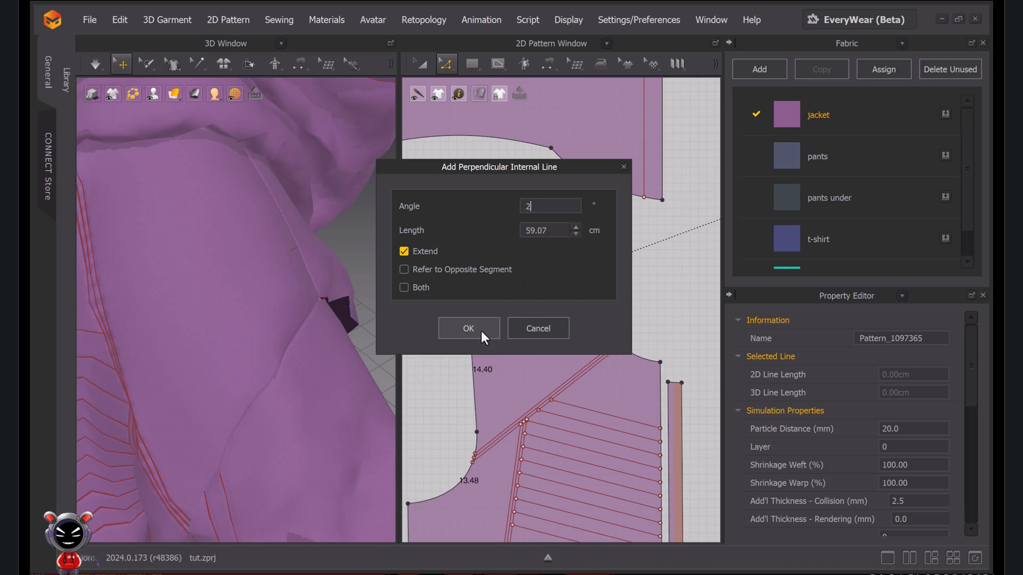
left_click(479, 329)
key("ctrl+z")
Add a 2 cm local perpendicular internal line at the split point on the opposite front panel's shoulder line
right_click(491, 302)
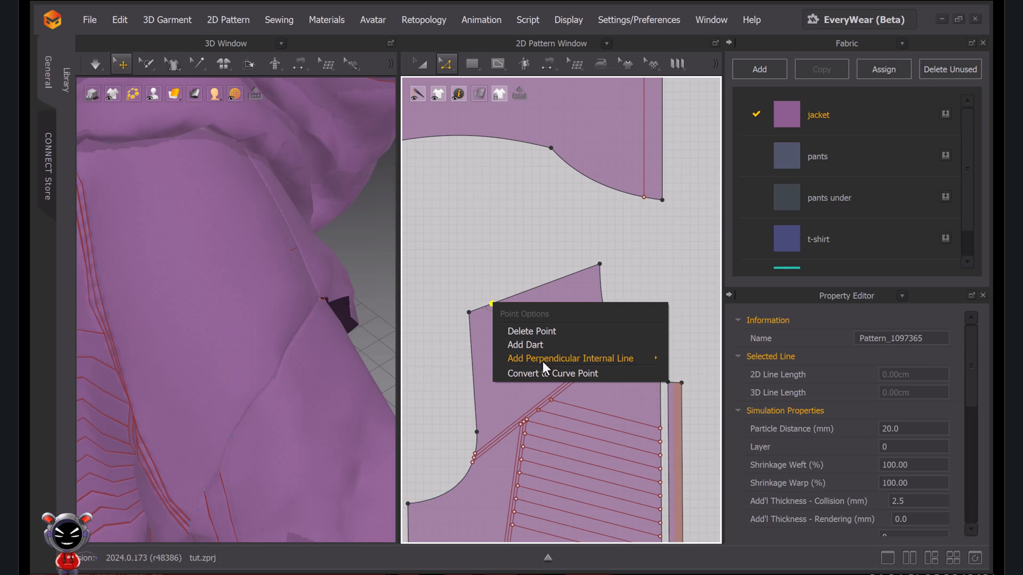
mouse_move(541, 358)
left_click(701, 381)
double_click(547, 231)
type("2")
key("Return")
Split the back panel's left shoulder line into two lines, with Line 1 set to 3 cm from the armhole corner
scroll(603, 327, "up", 2)
scroll(611, 330, "up", 3)
scroll(496, 321, "down", 2)
scroll(506, 266, "up", 2)
scroll(505, 271, "down", 3)
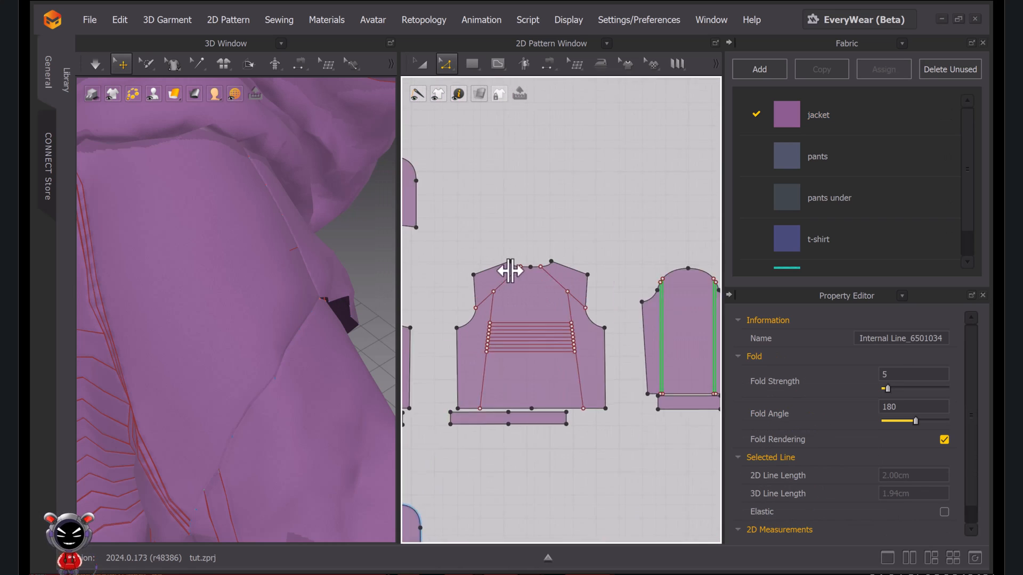
left_click(651, 268)
right_click(434, 278)
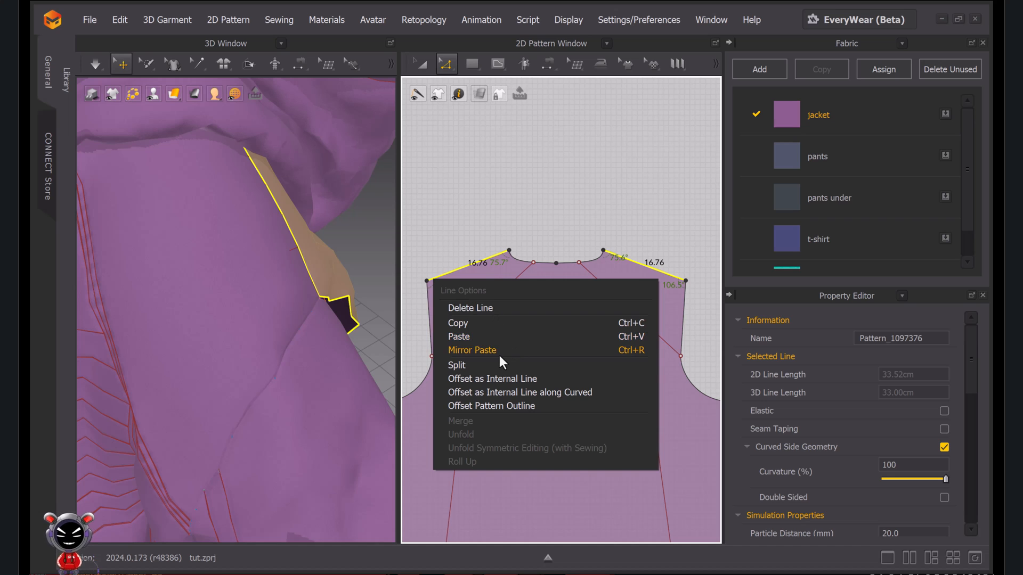
left_click(456, 368)
left_click_drag(500, 88, 514, 151)
type("3")
left_click(493, 468)
Split the back panel's right shoulder line into two lines, with Line 1 set to 3 cm
left_click(660, 268)
right_click(664, 273)
left_click(716, 361)
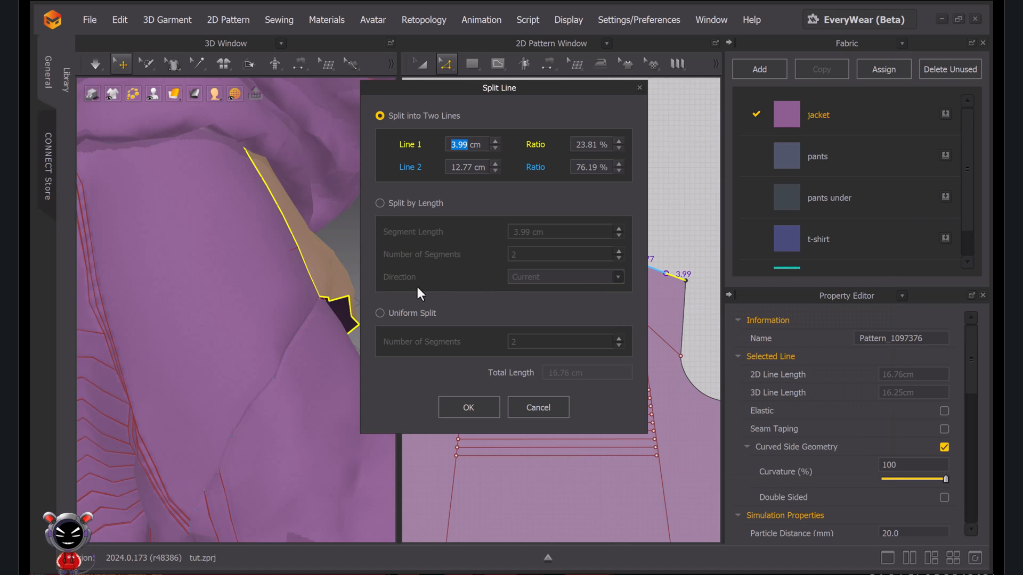
type("3")
left_click(469, 408)
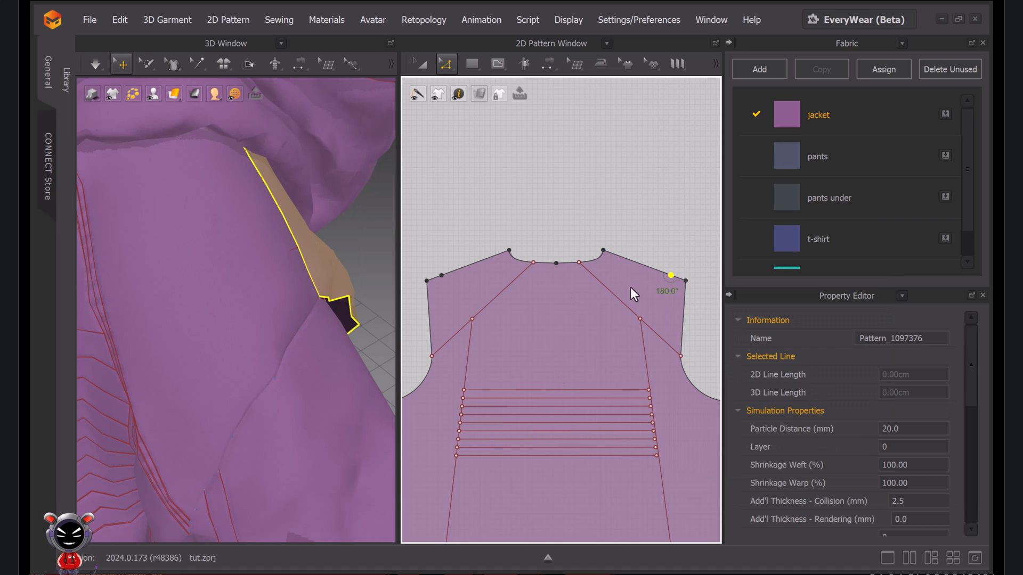
Add a 2 cm local perpendicular internal line at the split point on the back panel's left shoulder line
right_click(441, 276)
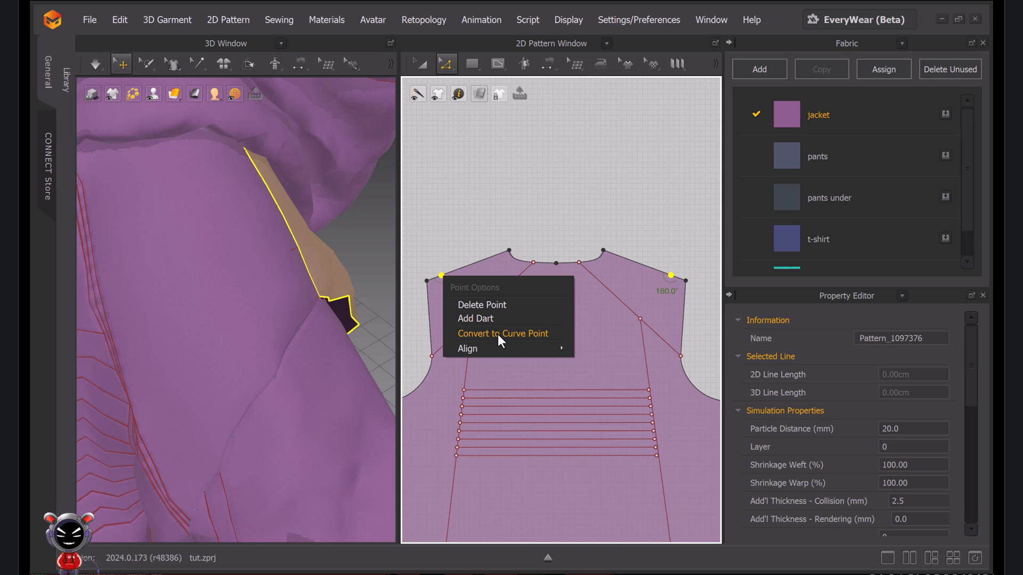
left_click(497, 333)
right_click(442, 276)
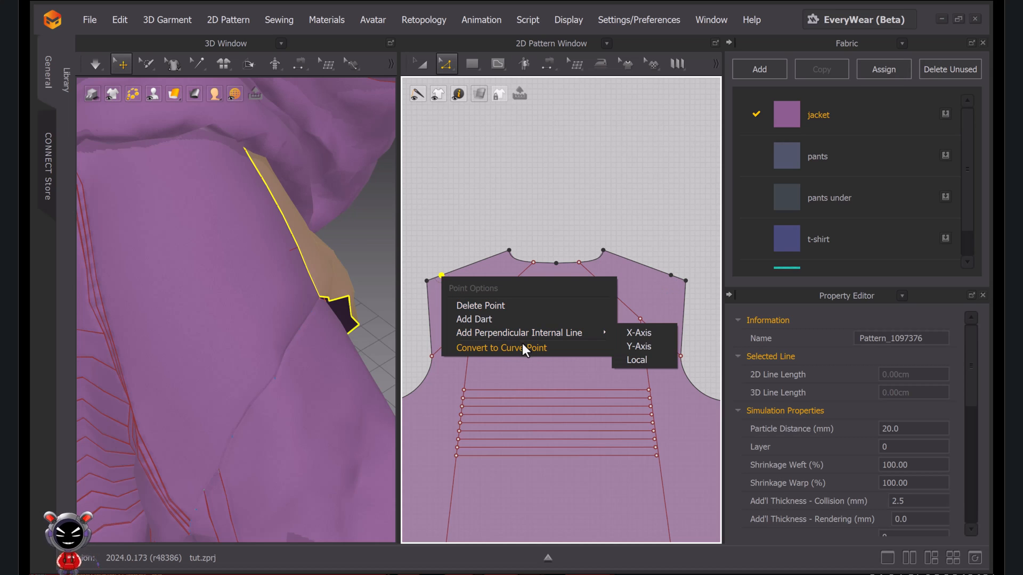
mouse_move(533, 332)
left_click(641, 360)
double_click(544, 230)
type("2")
left_click(492, 324)
Add a 2 cm local perpendicular internal line at the split point on the back panel's right shoulder line
right_click(670, 276)
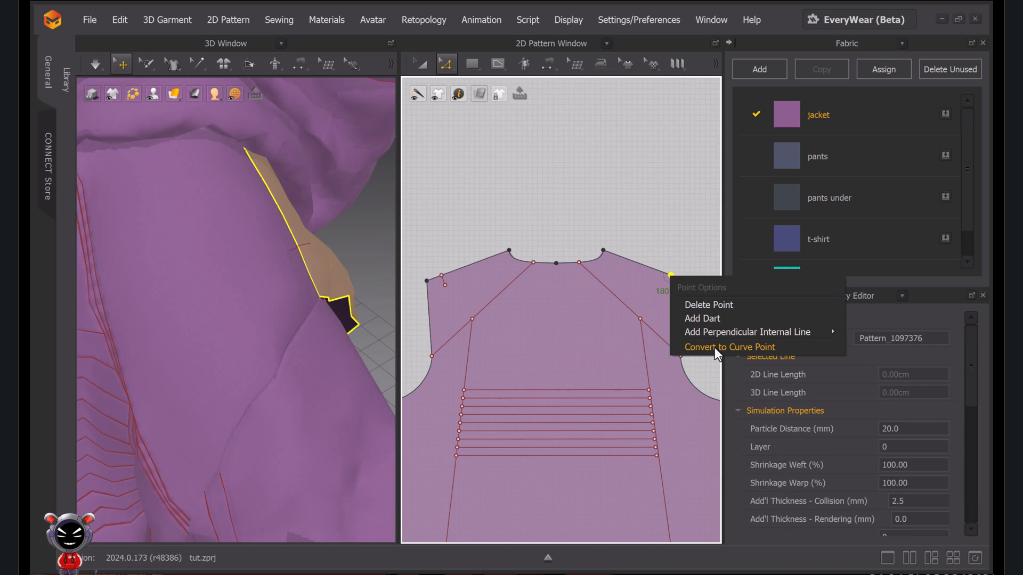
mouse_move(717, 332)
left_click(869, 352)
double_click(543, 231)
type("2")
left_click(469, 332)
Select the pointed strap on the 3D jacket and move its pattern up beside the back panel's right shoulder in the upper row
scroll(637, 244, "down", 5)
middle_click_drag(533, 250, 680, 235)
scroll(340, 227, "down", 5)
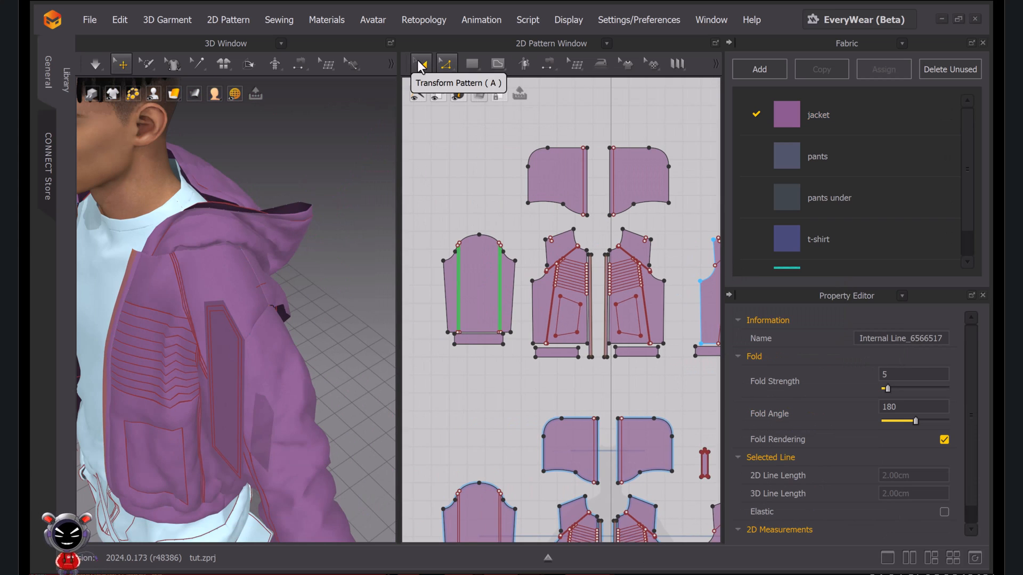
left_click(419, 62)
right_click_drag(320, 240, 370, 267)
scroll(370, 267, "down", 13)
left_click(230, 337)
scroll(489, 313, "up", 9)
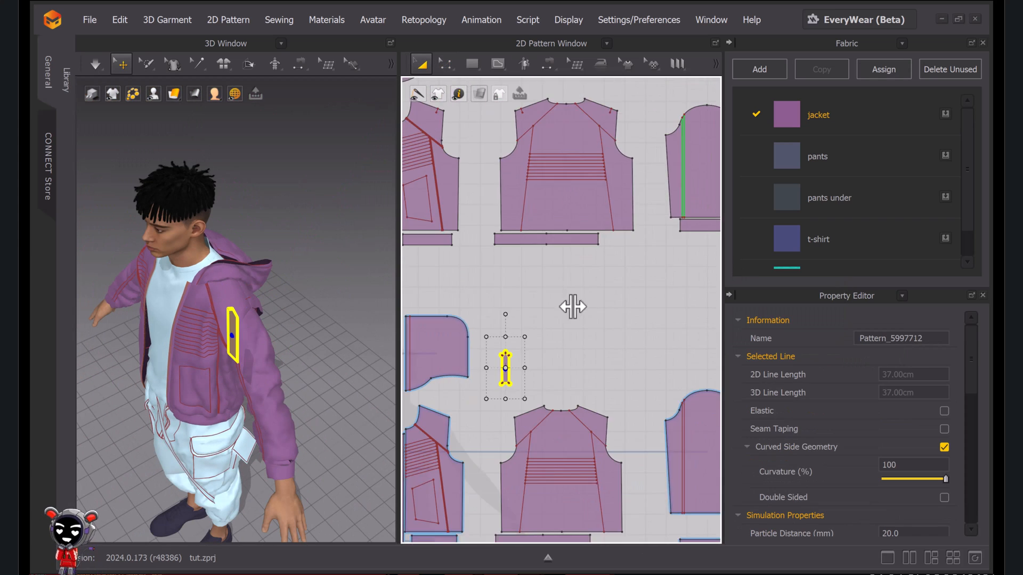
middle_click_drag(575, 299, 662, 320)
scroll(627, 375, "down", 1)
middle_click_drag(626, 375, 623, 386)
left_click_drag(592, 402, 697, 185)
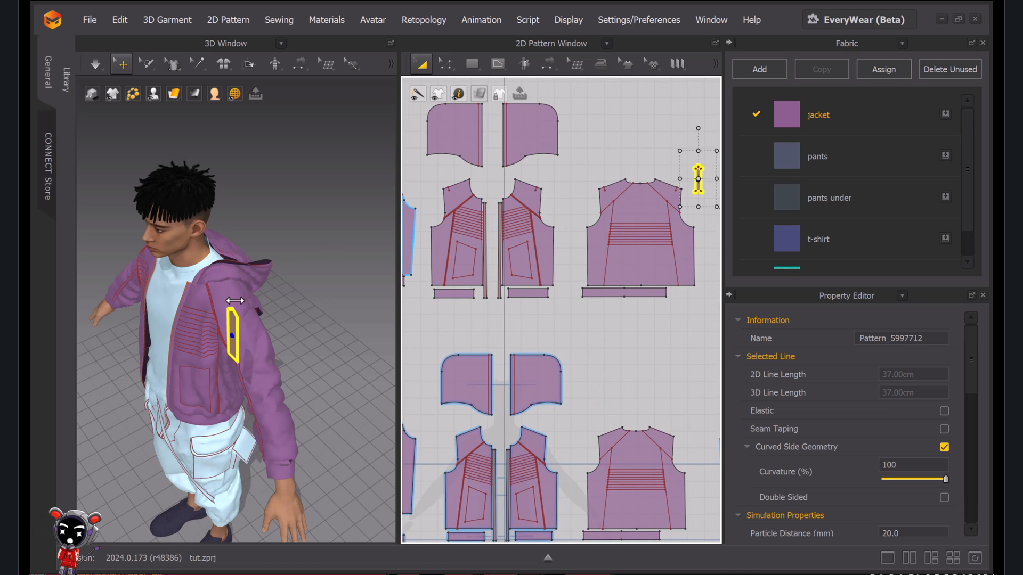
Move the strap pattern from beside the back panel to beside the front panel's shoulder in the upper row
left_click(235, 301)
left_click(705, 160)
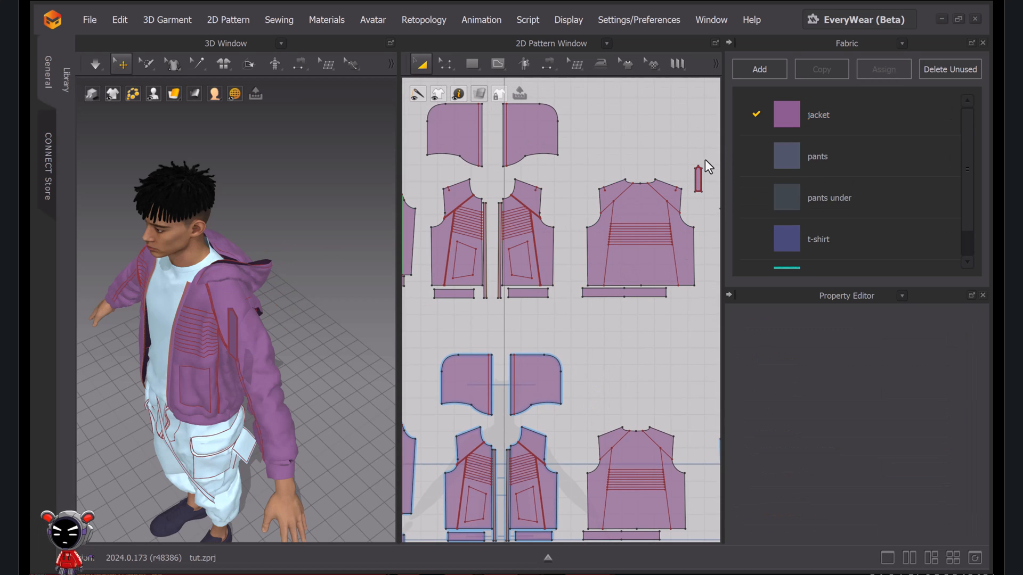
scroll(689, 175, "up", 5)
scroll(509, 238, "down", 1)
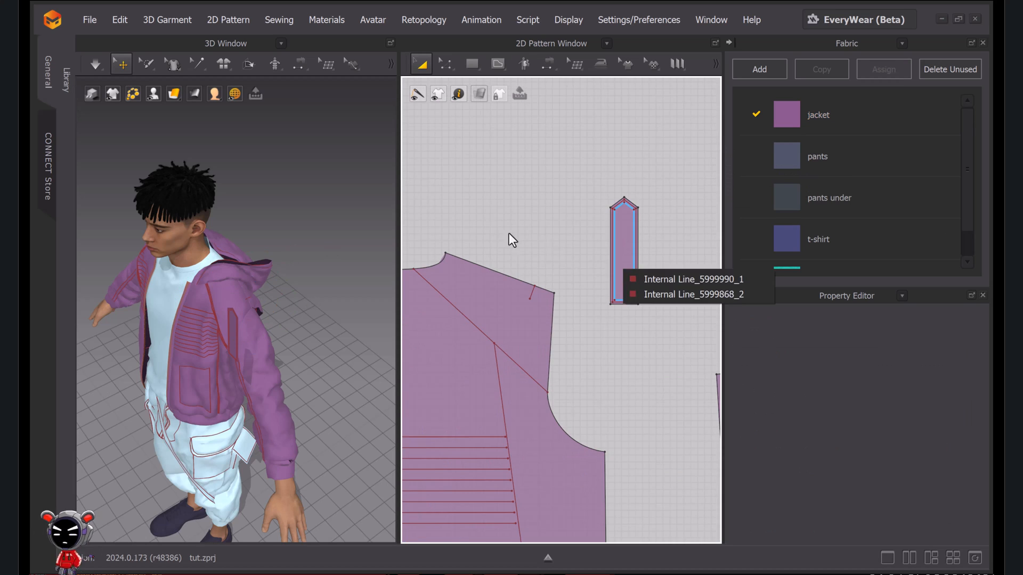
scroll(637, 219, "down", 5)
left_click(638, 220)
middle_click_drag(639, 218, 695, 178)
left_click_drag(695, 178, 572, 188)
scroll(571, 186, "up", 5)
left_click(600, 254)
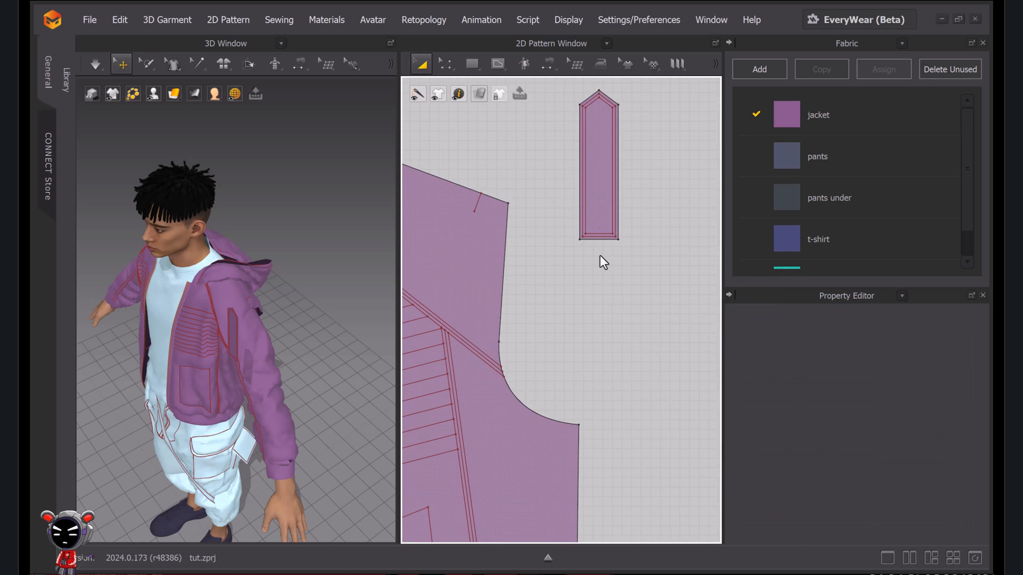
Sew the strap's straight bottom edge to the 2 cm shoulder guide lines on the adjacent front panel and the back panel
scroll(597, 252, "up", 2)
middle_click_drag(597, 251, 649, 305)
scroll(651, 302, "down", 4)
key("m")
scroll(252, 312, "up", 2)
left_click(122, 64)
left_click(638, 288)
left_click(676, 288)
left_click(535, 261, "shift")
left_click(541, 244, "shift")
scroll(541, 288, "down", 5)
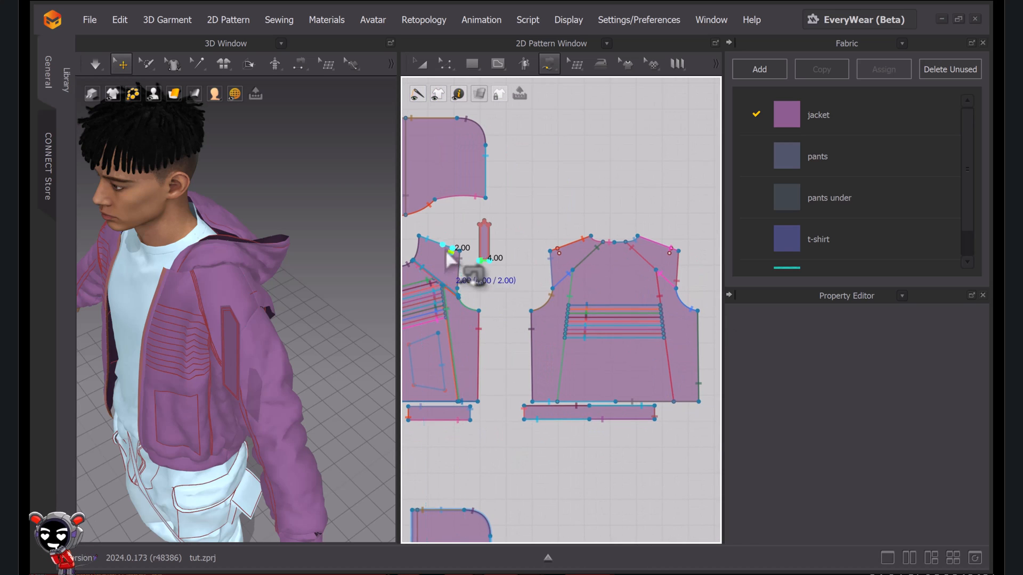
scroll(555, 255, "up", 5)
left_click(596, 277)
Place the pointed strap onto its sewn position at the shoulder of the 3D jacket
left_click(422, 64)
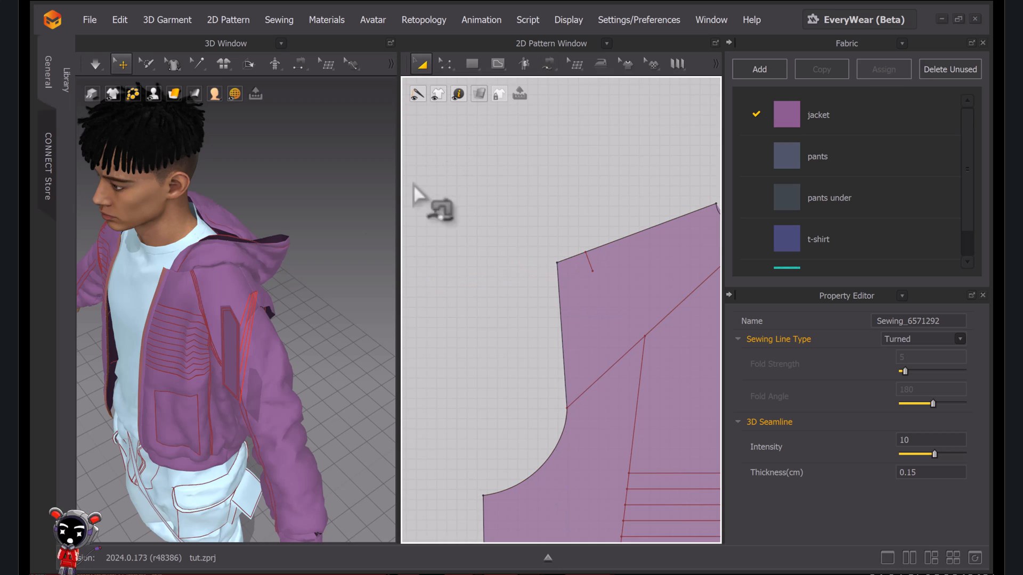
left_click(230, 376)
right_click(230, 375)
left_click(308, 444)
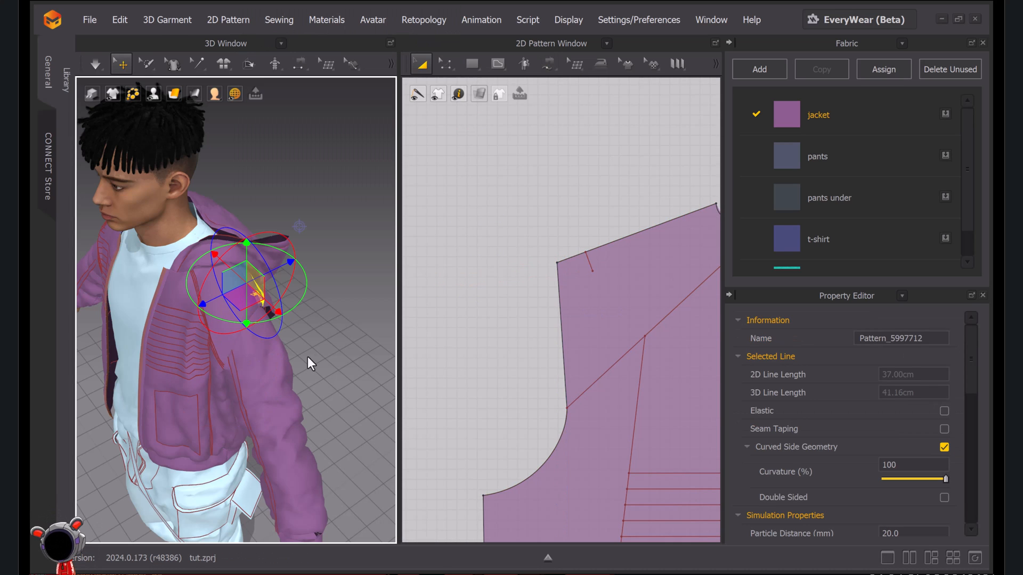
Examine how the strap sits against the shoulder seam from close up and from the side and back of the jacket
scroll(308, 357, "up", 3)
scroll(335, 322, "up", 4)
scroll(330, 336, "down", 3)
right_click_drag(330, 335, 331, 315)
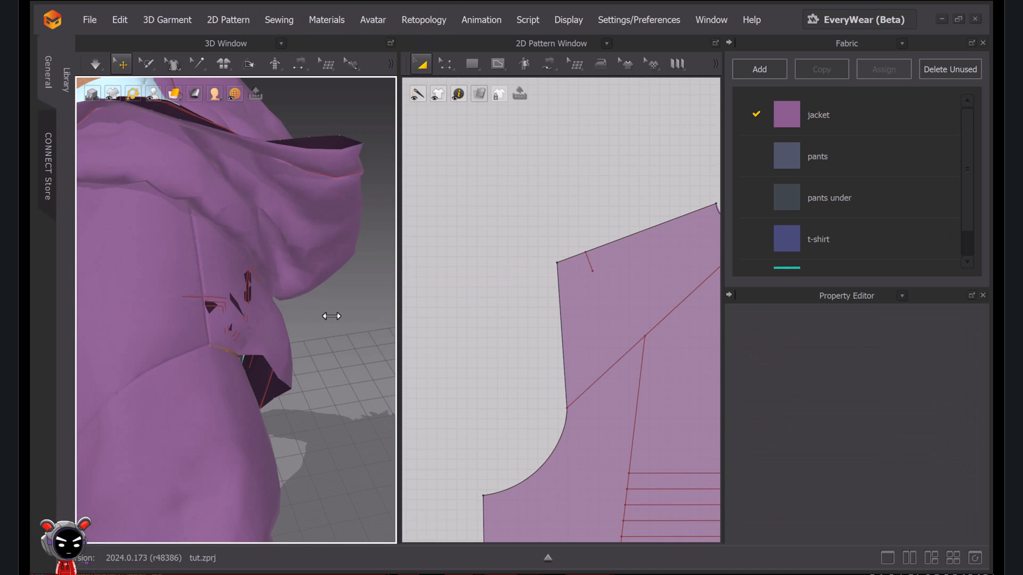
scroll(319, 308, "down", 5)
right_click(167, 314)
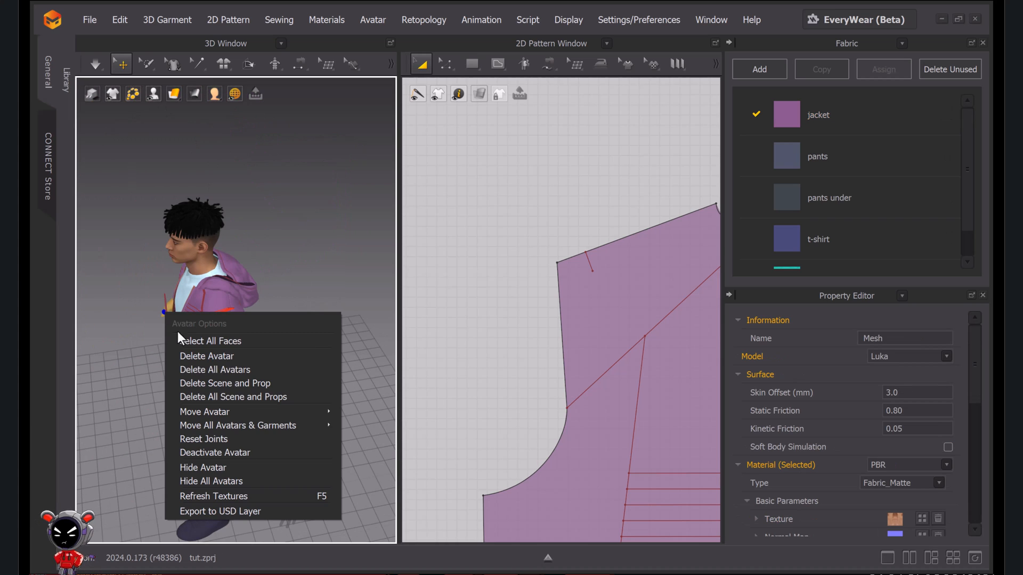
left_click(267, 305)
right_click_drag(242, 347, 280, 270)
right_click(318, 239)
left_click(373, 419)
middle_click_drag(279, 270, 160, 256)
scroll(250, 224, "up", 3)
left_click(354, 418)
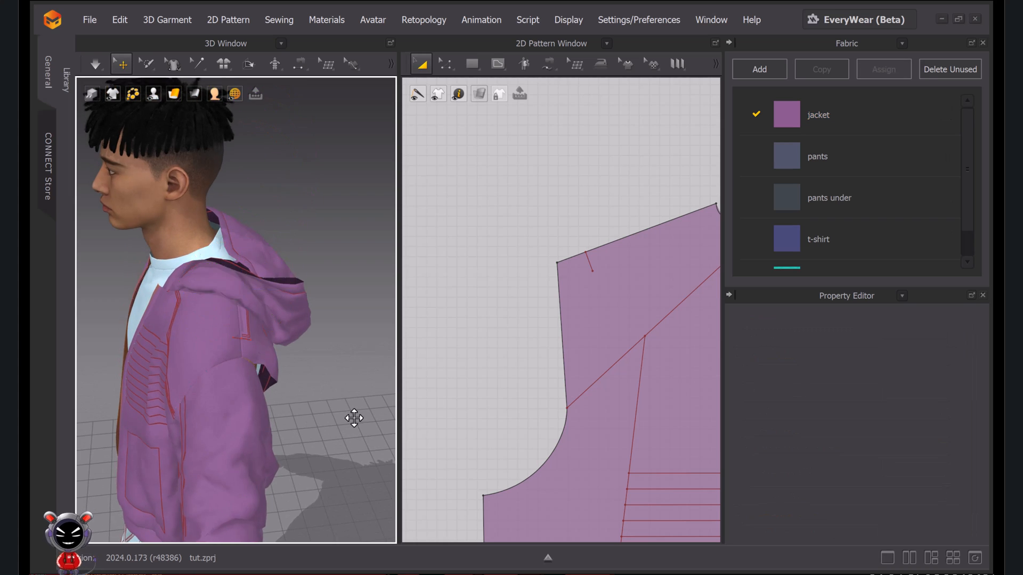
Strengthen both hood patterns and pull the hood up off the shoulder strap while simulating the garment
right_click_drag(354, 417, 212, 239)
left_click(212, 239)
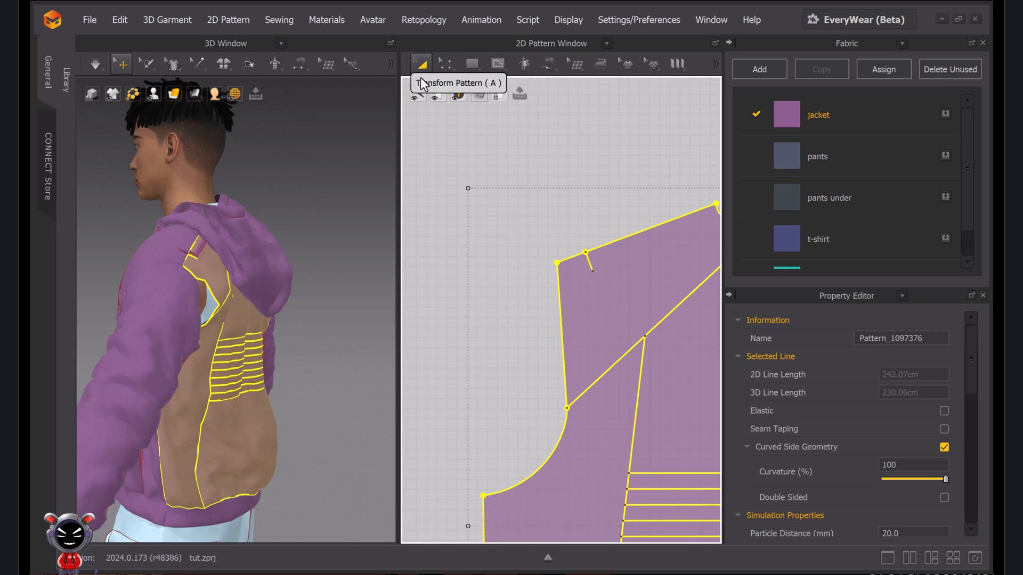
scroll(450, 225, "down", 5)
scroll(450, 224, "up", 5)
left_click(466, 382)
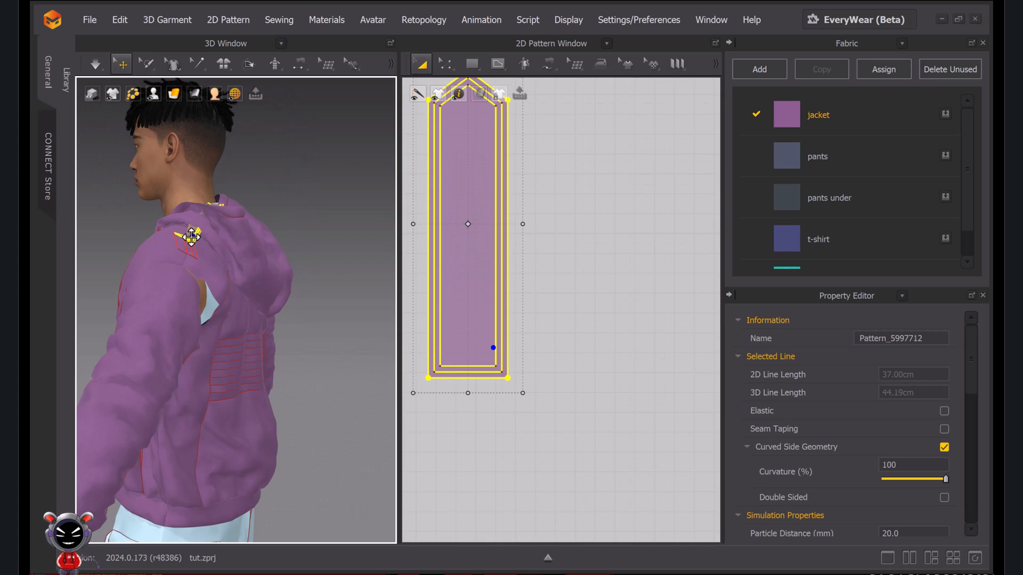
right_click_drag(247, 265, 251, 256)
left_click(251, 256)
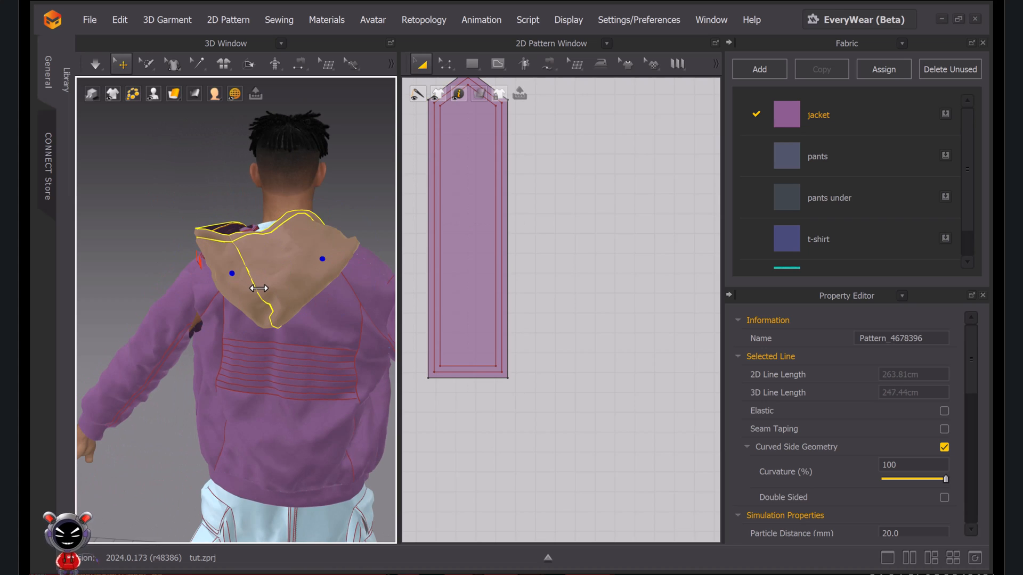
key("ctrl+h")
left_click(352, 145)
key("space")
left_click_drag(285, 226, 411, 164)
key("space")
Draw a short vertical internal line about 0.67 cm long just below the strap's pointed tip
right_click_drag(327, 224, 197, 240)
scroll(384, 260, "up", 3)
middle_click_drag(555, 193, 605, 326)
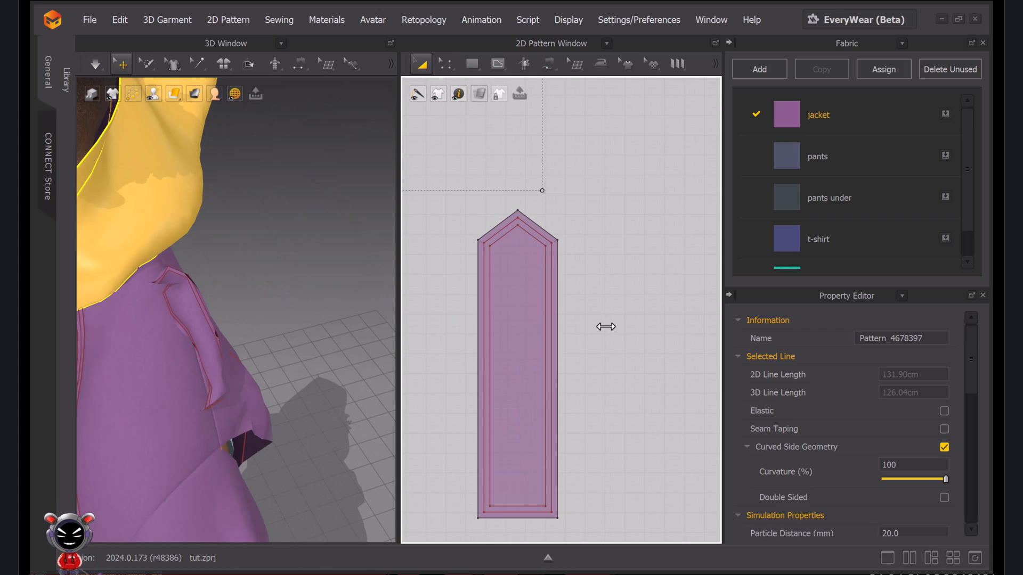
key("g")
scroll(517, 256, "up", 3)
left_click(517, 255)
double_click(518, 277)
Sew the strap's short vertical line to a 0.67 cm stretch of the front panel's shoulder edge near the neck
key("m")
left_click(518, 256)
left_click(518, 278)
scroll(519, 285, "down", 4)
middle_click_drag(453, 319, 606, 277)
scroll(467, 274, "up", 3)
left_click(452, 272)
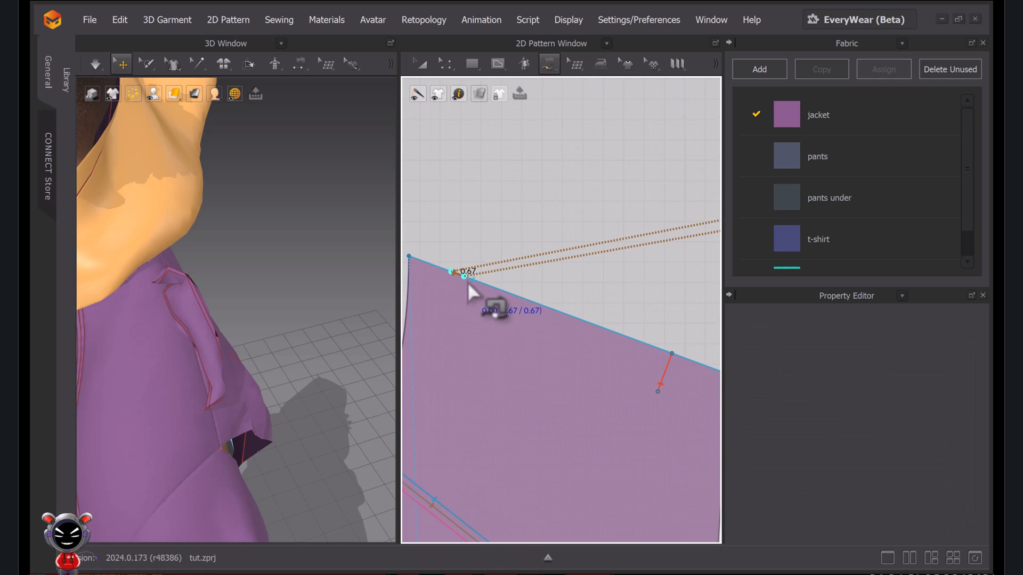
left_click(464, 277)
Simulate the garment and pull the hood aside to check how the strap lies along the shoulder from the back
left_click(421, 64)
key("space")
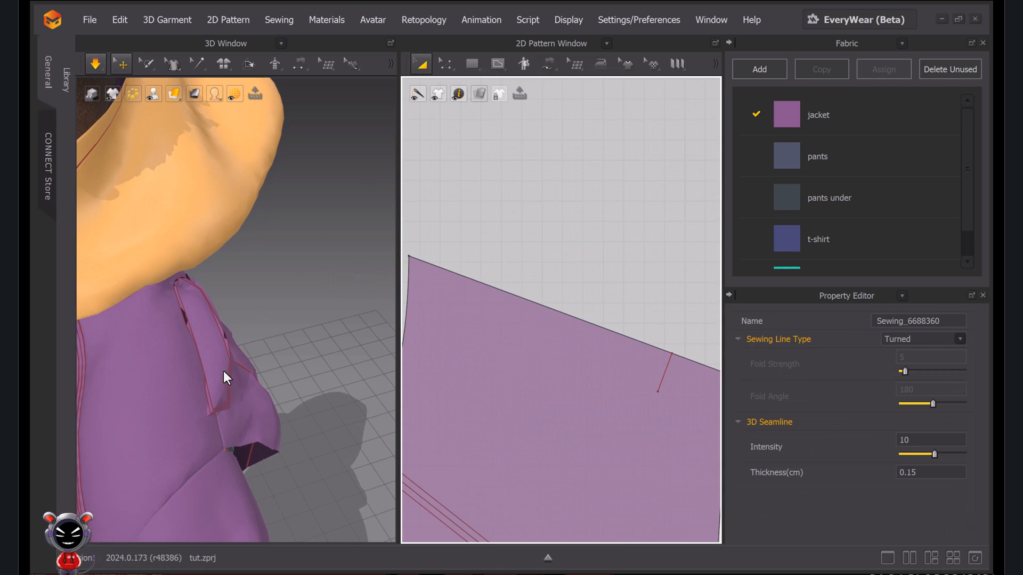
key("space")
scroll(271, 320, "up", 2)
right_click_drag(271, 321, 255, 238)
left_click_drag(277, 158, 279, 104)
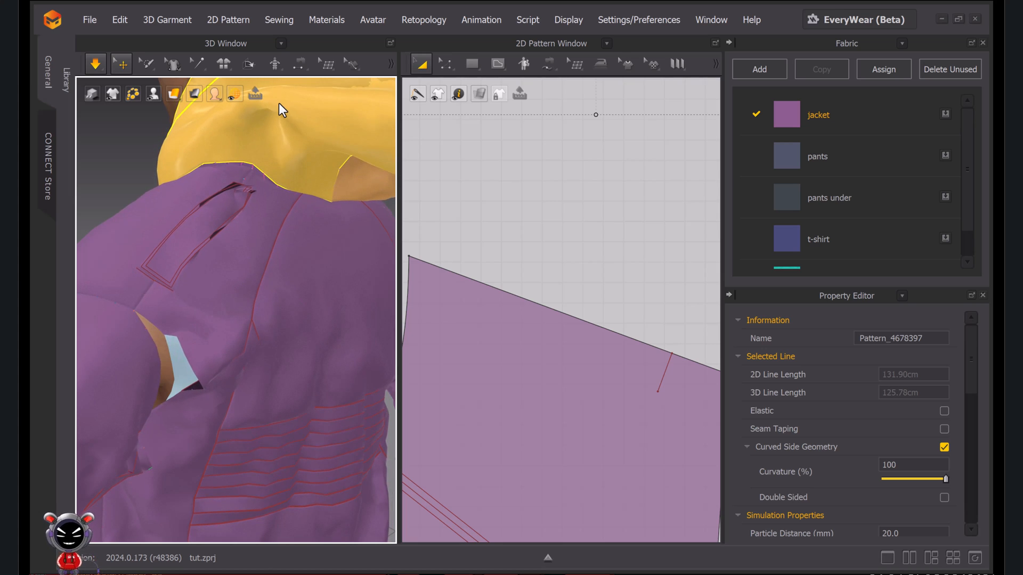
key("space")
Draw an internal line about 0.58 cm long inside the front panel, just below its shoulder edge near the neck
scroll(593, 283, "down", 6)
scroll(594, 288, "up", 6)
key("g")
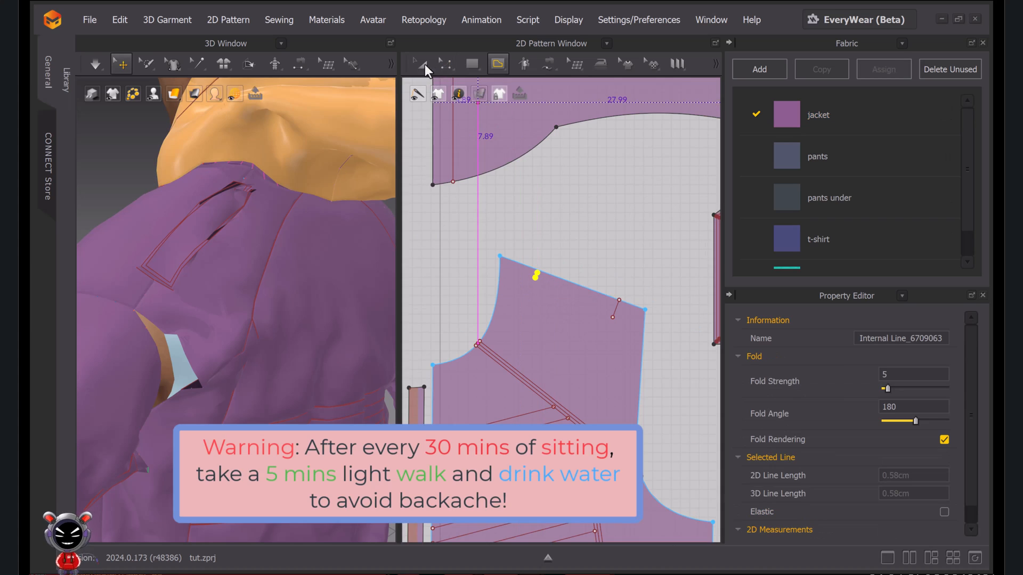
Replace the vertical line at the strap's tip with a horizontal internal line about 0.75 cm long
left_click(422, 64)
scroll(558, 291, "up", 8)
left_click(526, 216)
left_click(539, 228)
key("Delete")
key("g")
left_click(520, 220)
double_click(541, 220)
Sew the strap's horizontal tip line to the short internal line on the front panel's shoulder
key("n")
left_click(536, 220)
scroll(542, 225, "down", 3)
middle_click_drag(434, 252, 578, 272)
scroll(529, 282, "up", 3)
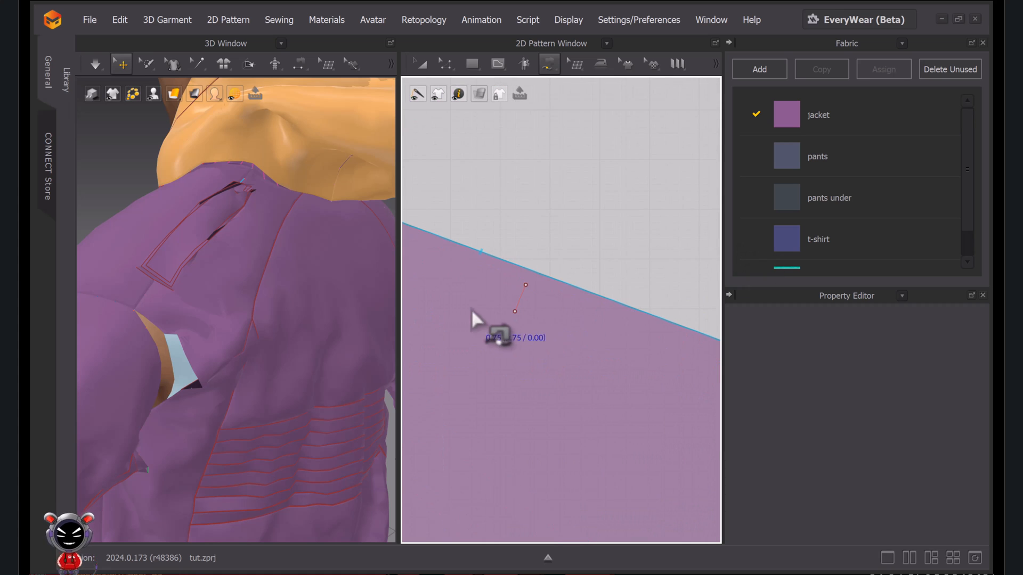
left_click(524, 291)
Simulate the newly sewn strap tip, pulling the strap and the hood into place on the shoulder
key("Escape")
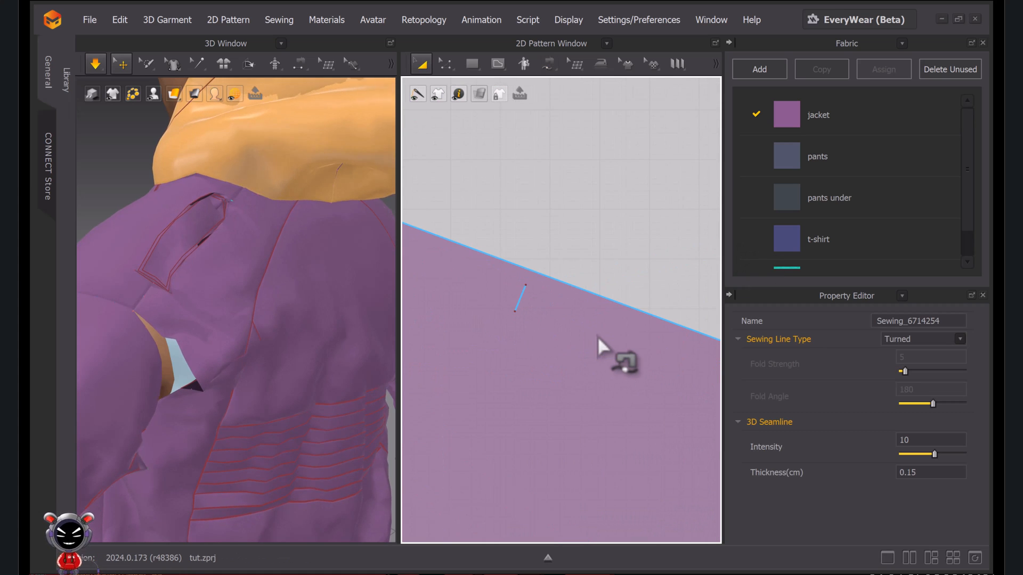
left_click(226, 210)
left_click(279, 185)
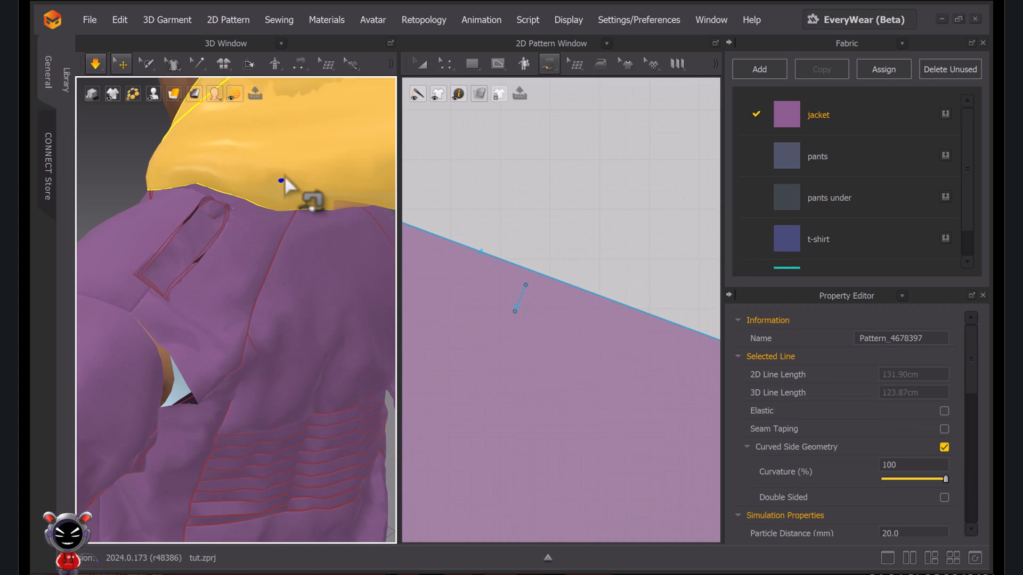
key("a")
Move the short internal line on the front panel along the shoulder, closer to the neck
right_click_drag(210, 301, 367, 320)
scroll(527, 320, "down", 2)
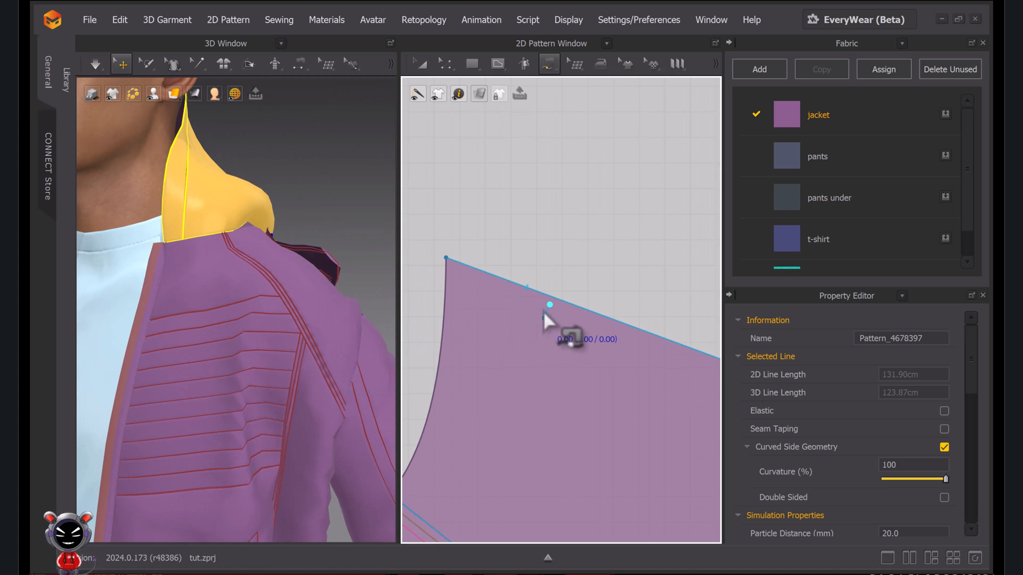
left_click_drag(547, 315, 524, 308)
left_click(570, 257)
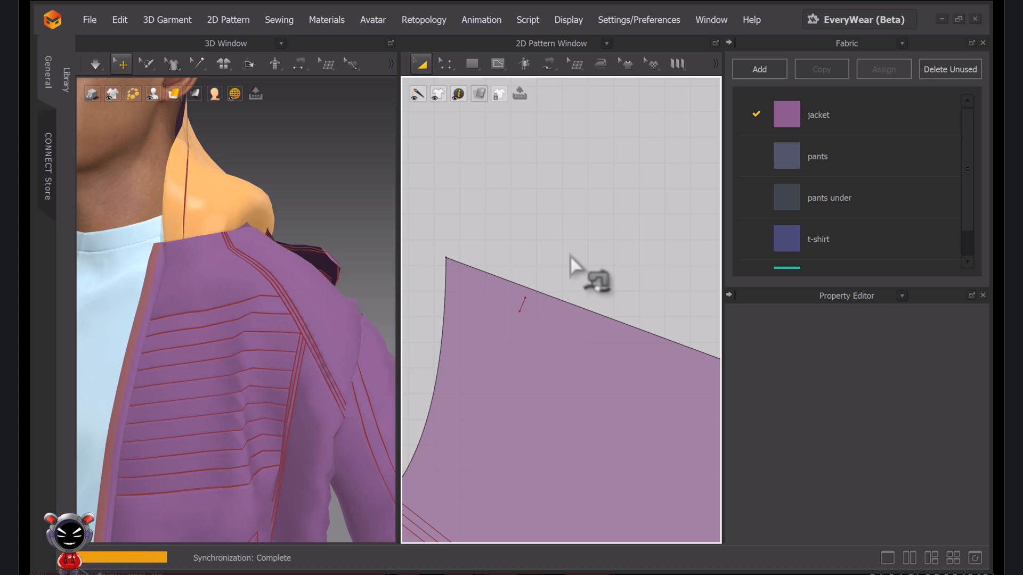
Centre the strap's short internal line across its width, closer to the pointed tip, and simulate the garment
scroll(586, 269, "down", 3)
scroll(611, 308, "up", 2)
scroll(628, 338, "up", 5)
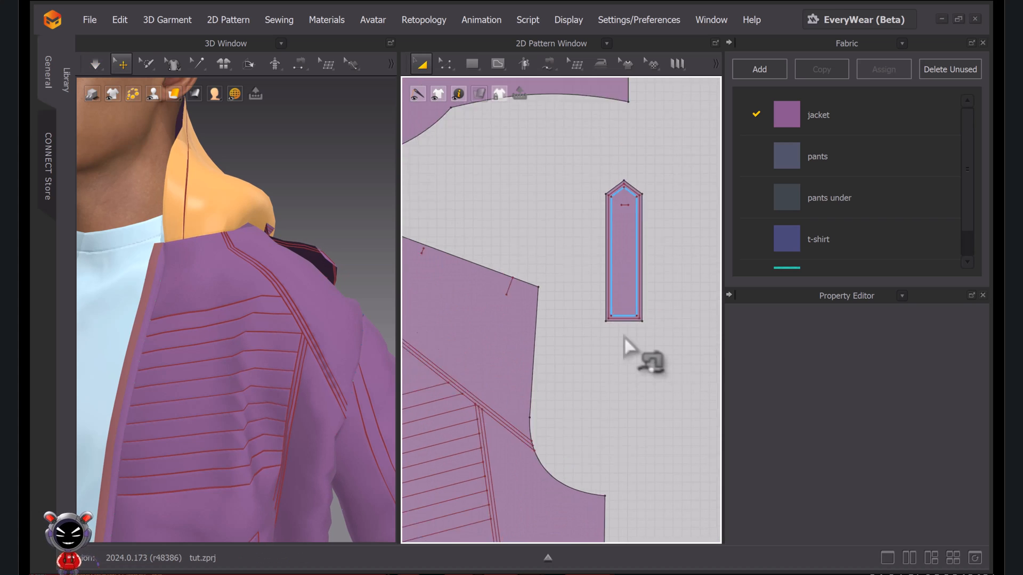
left_click(570, 260)
left_click_drag(577, 260, 577, 234)
scroll(594, 307, "down", 5)
scroll(592, 290, "up", 8)
middle_click_drag(564, 361, 556, 360)
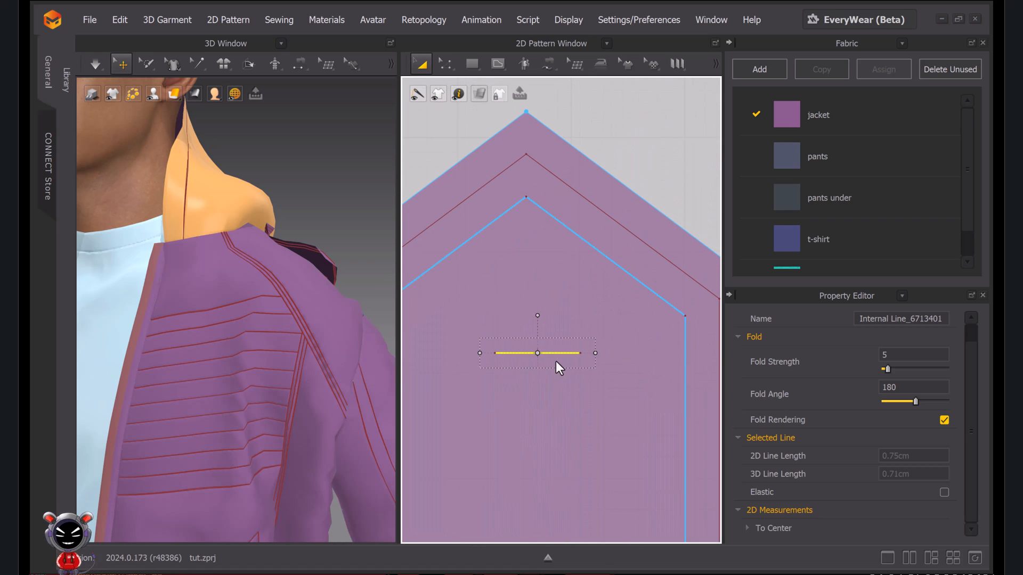
mouse_move(567, 354)
left_mouse_down()
mouse_move(549, 353)
mouse_move(576, 353)
mouse_move(558, 353)
left_mouse_up()
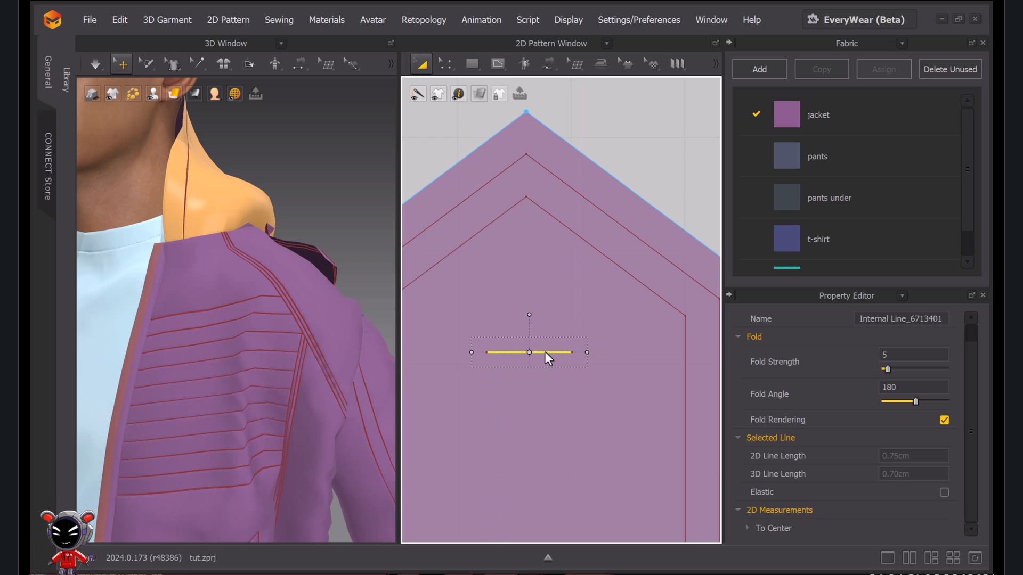
scroll(558, 356, "down", 5)
left_click(618, 381)
scroll(343, 372, "down", 3)
key("space")
scroll(589, 290, "down", 6)
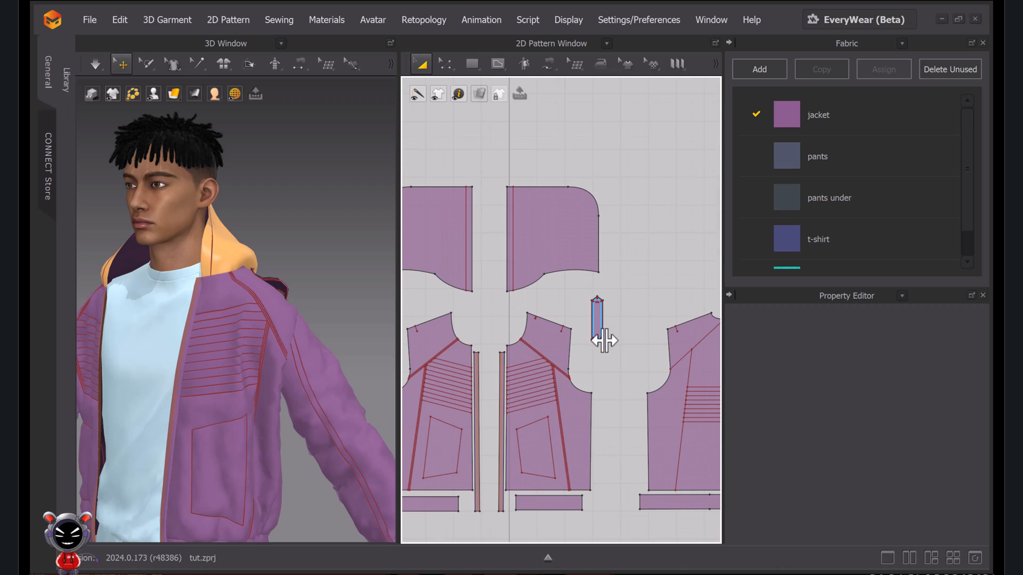
Create a linked symmetric copy of the strap and place it beside the opposite front panel's shoulder
left_click(593, 320)
scroll(599, 345, "up", 5)
scroll(600, 346, "down", 6)
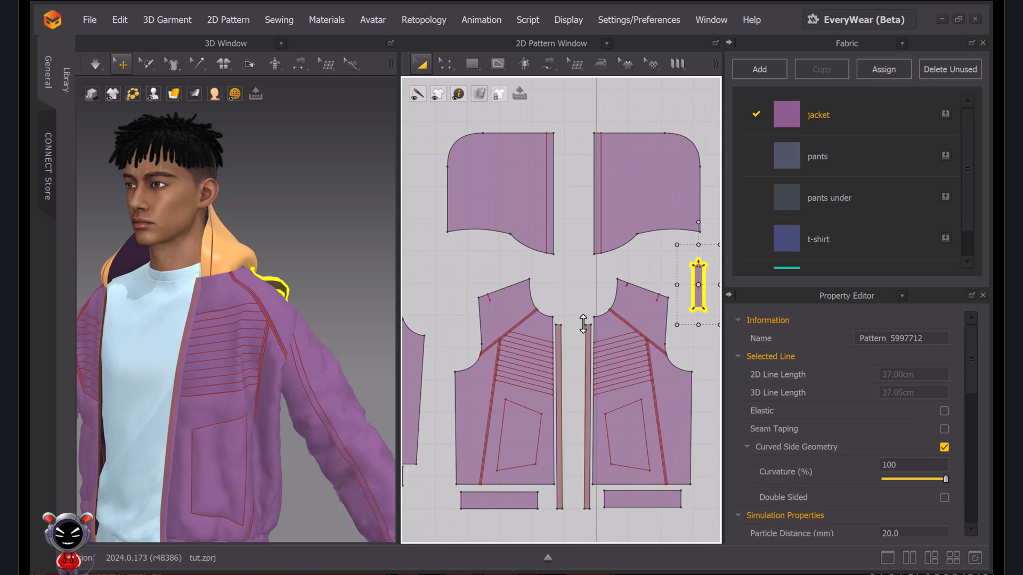
left_click(418, 310)
scroll(162, 319, "down", 3)
right_click_drag(162, 319, 302, 311)
left_click(384, 287)
Sew the copied strap's bottom edge to the 2 cm guide lines on its adjacent front panel and the back panel's matching shoulder
scroll(448, 310, "up", 5)
middle_click_drag(484, 366, 435, 377)
key("m")
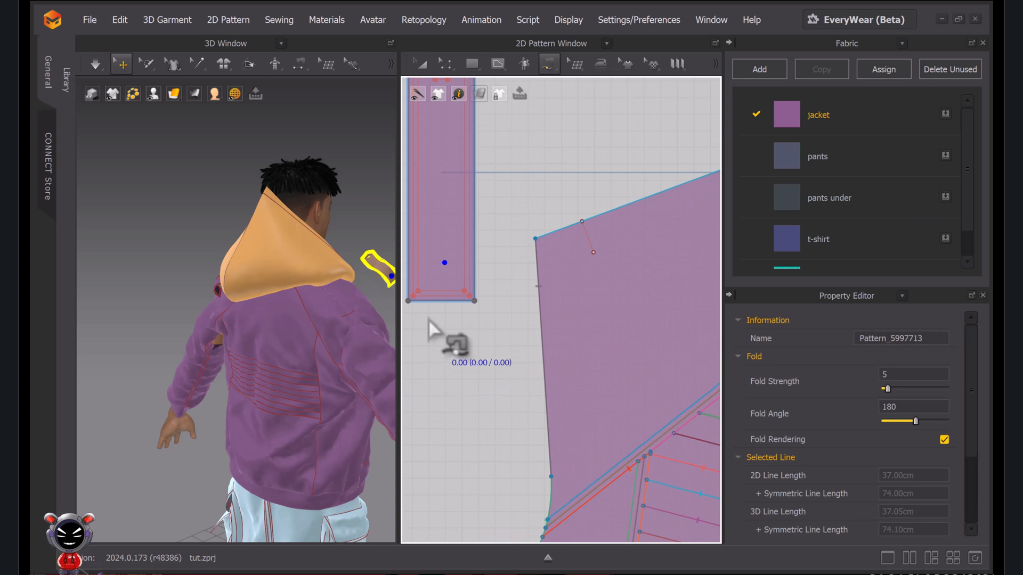
left_click(474, 301)
scroll(564, 290, "down", 6)
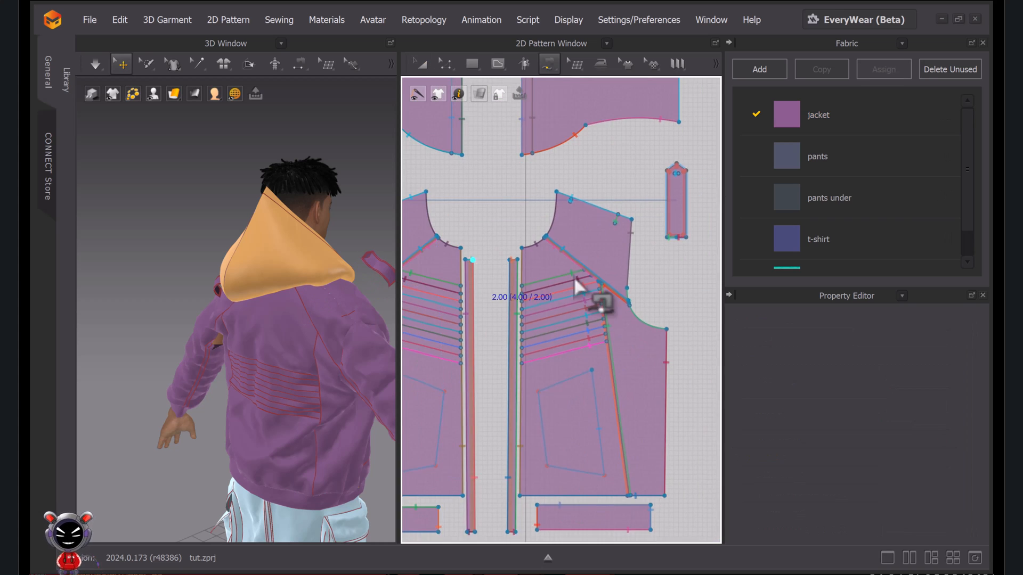
scroll(483, 302, "up", 7)
scroll(615, 262, "up", 4)
left_click(616, 236)
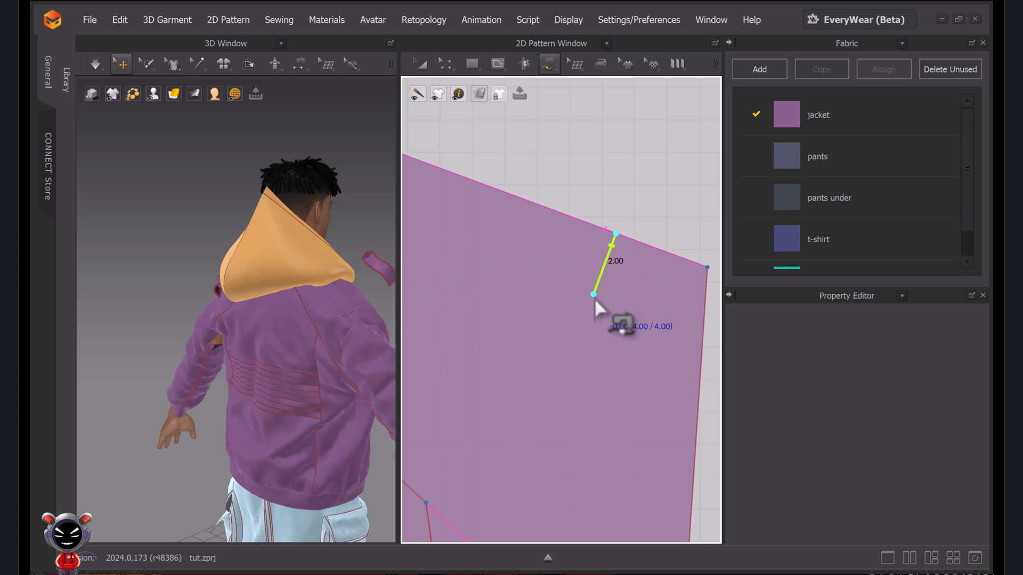
left_click(595, 296)
scroll(299, 357, "down", 2)
middle_click_drag(299, 357, 265, 342)
scroll(691, 319, "down", 5)
scroll(586, 321, "up", 3)
scroll(586, 322, "down", 7)
scroll(720, 343, "up", 3)
middle_click_drag(685, 327, 630, 324)
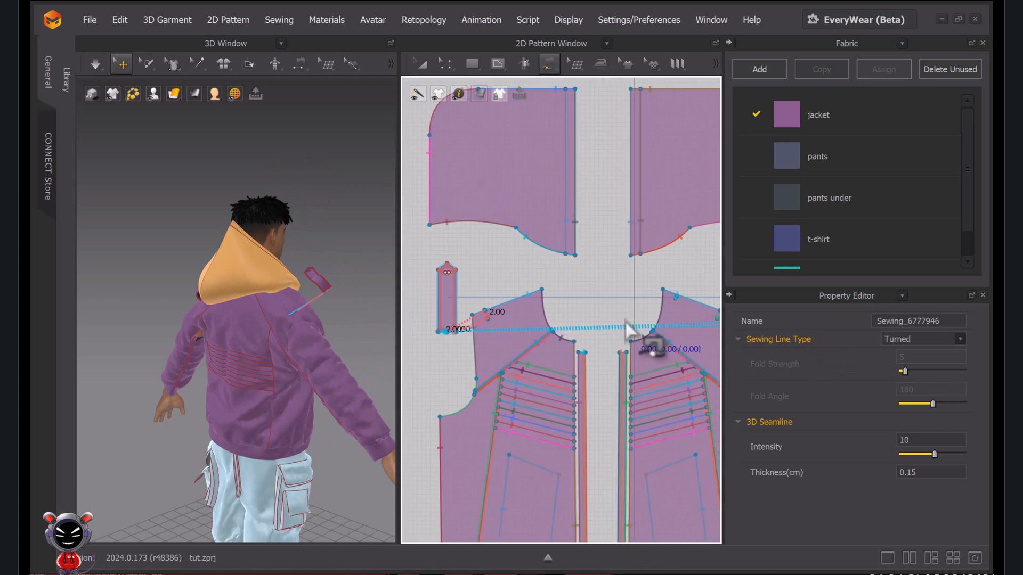
Copy the 0.58 cm internal line from the first front panel's shoulder and mirror-paste it onto the opposite front panel
scroll(687, 314, "up", 6)
key("a")
left_click(564, 252)
scroll(568, 253, "down", 4)
middle_click_drag(480, 282, 691, 282)
left_click(564, 280)
left_click(492, 358)
scroll(530, 314, "down", 4)
scroll(605, 296, "up", 4)
scroll(629, 239, "down", 4)
scroll(532, 236, "up", 7)
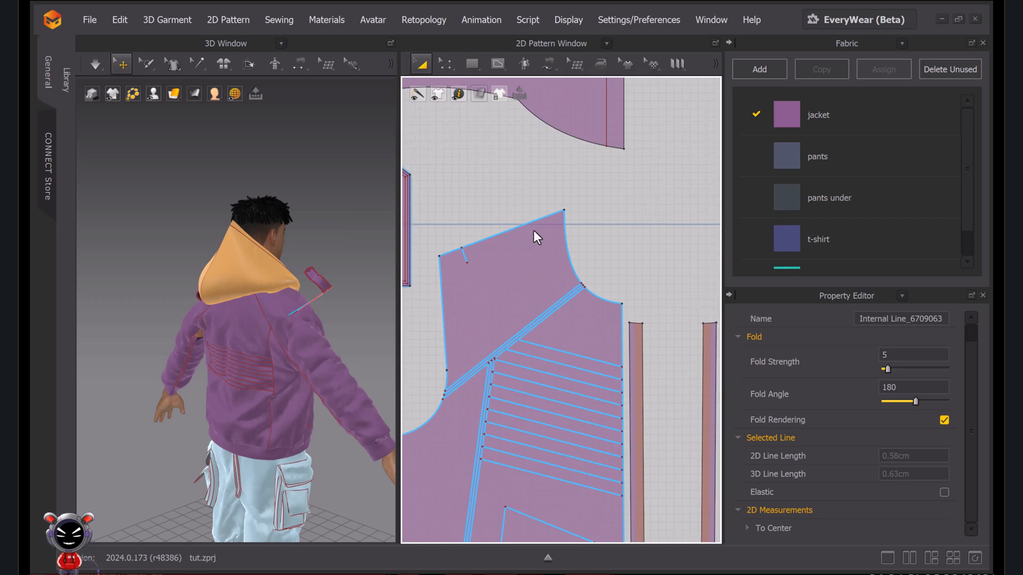
left_click(533, 235)
key("ctrl+v")
right_click(557, 232)
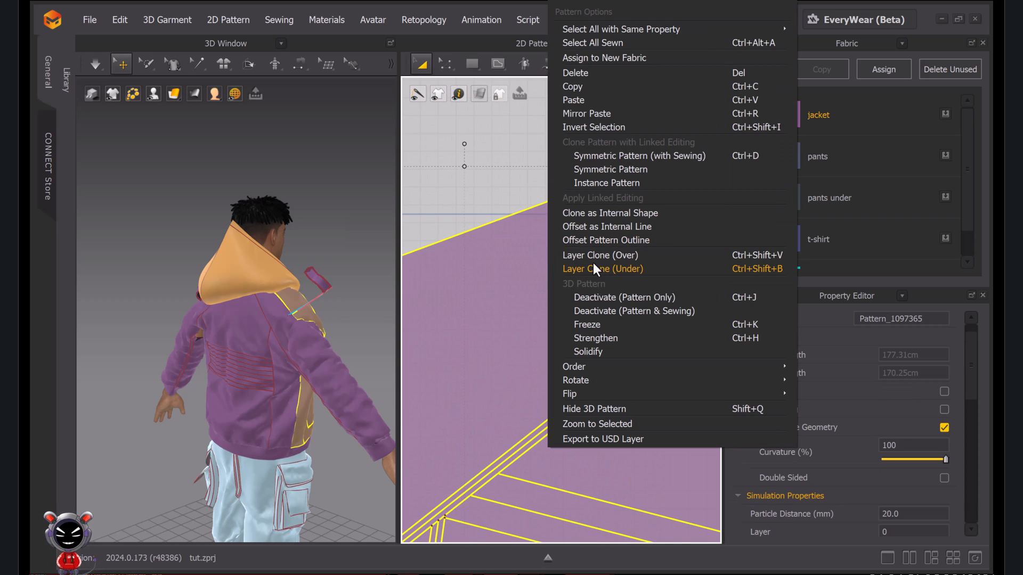
left_click(601, 88)
Sew the copied strap's tip line to the mirrored internal line on its adjacent front panel
key("n")
scroll(561, 254, "down", 5)
middle_click_drag(561, 254, 495, 229)
scroll(578, 217, "up", 6)
left_click(613, 219)
middle_click_drag(703, 290, 443, 216)
scroll(513, 256, "up", 4)
left_click(521, 244)
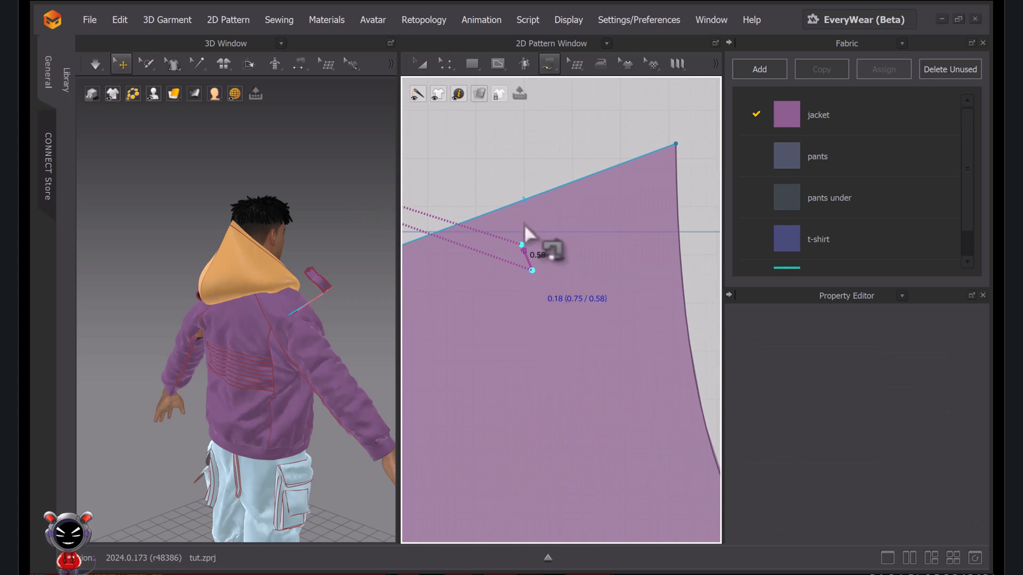
left_click(532, 271)
Simulate the garment to draw the copied strap onto the shoulder, and pull the hood up out of its way
key("a")
key("space")
left_click_drag(282, 255, 283, 242)
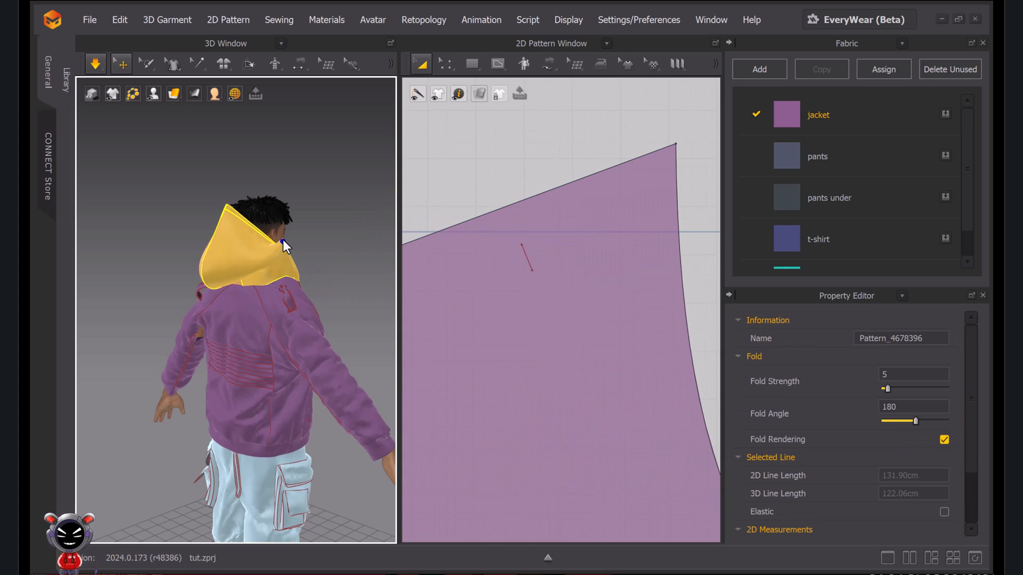
key("space")
Correct the seam at the open gap in the back armhole beside the sleeve and simulate the garment
scroll(304, 272, "down", 3)
scroll(255, 235, "up", 3)
right_click_drag(305, 272, 238, 231)
left_click(168, 192)
scroll(187, 189, "up", 2)
middle_click_drag(187, 189, 284, 356)
key("b")
left_click(244, 277)
key("space")
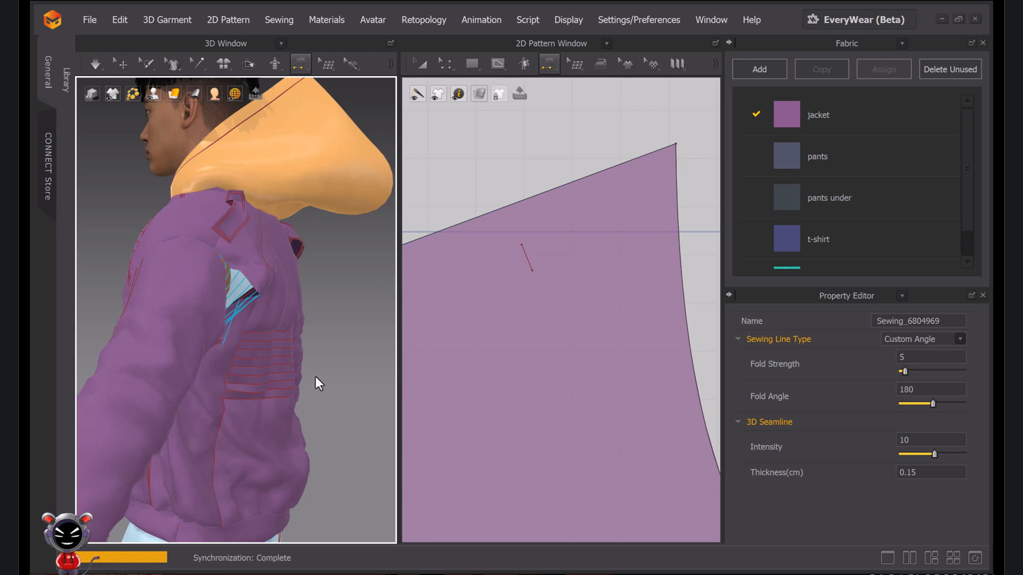
key("space")
Cut & Sew the four-sided pocket outline on the front panel beside the copied strap
left_click(426, 69)
scroll(254, 327, "down", 3)
right_click_drag(254, 328, 282, 369)
scroll(267, 316, "down", 2)
scroll(281, 368, "up", 2)
scroll(281, 369, "up", 3)
left_click(122, 64)
left_click(326, 280)
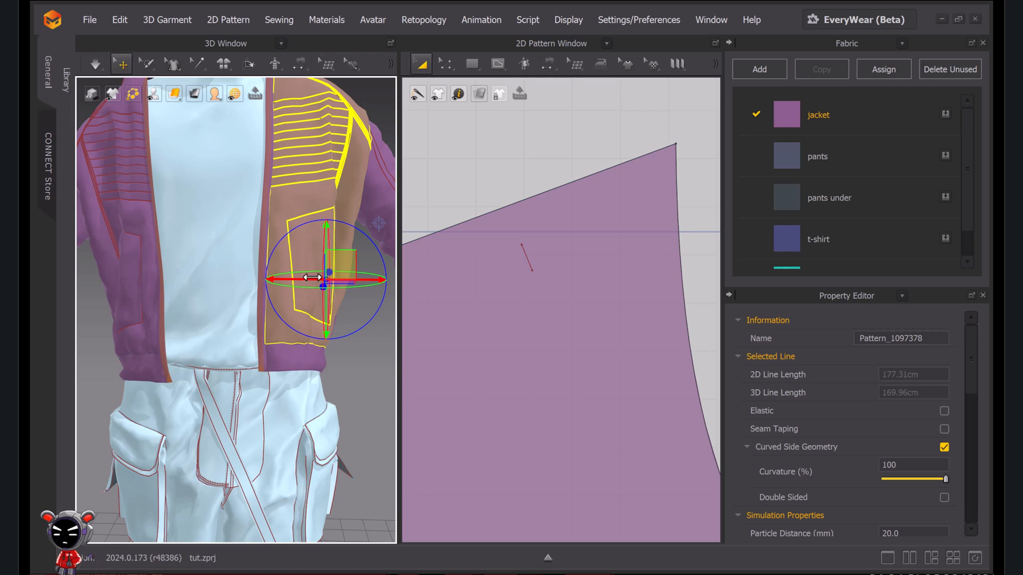
scroll(593, 330, "down", 8)
left_click(545, 337)
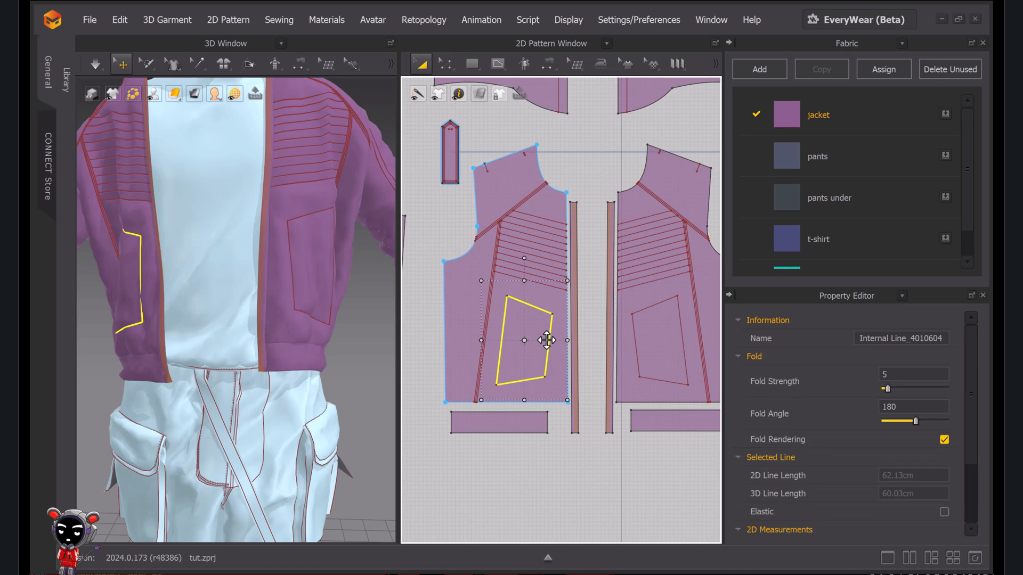
right_click(546, 340)
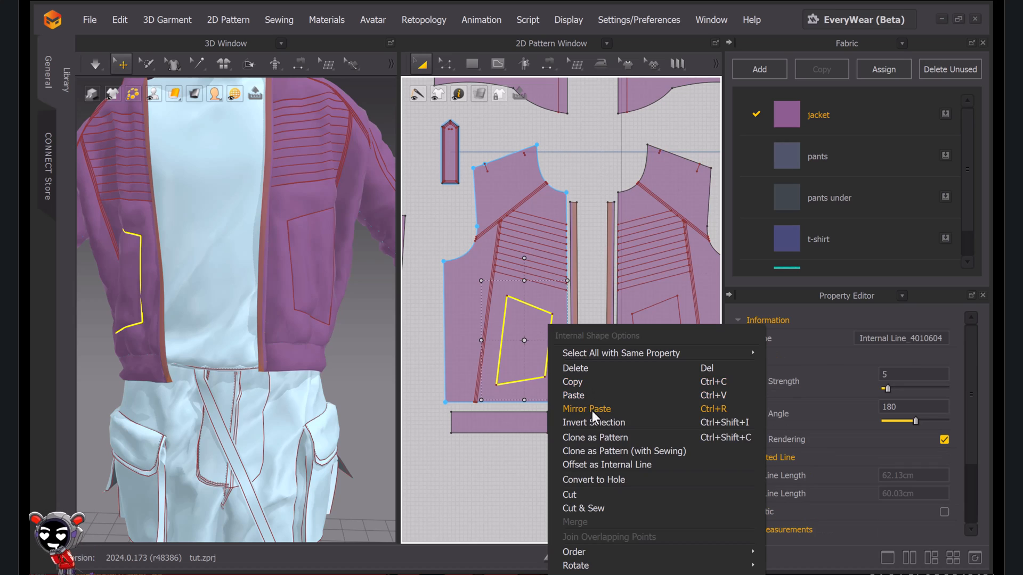
left_click(593, 509)
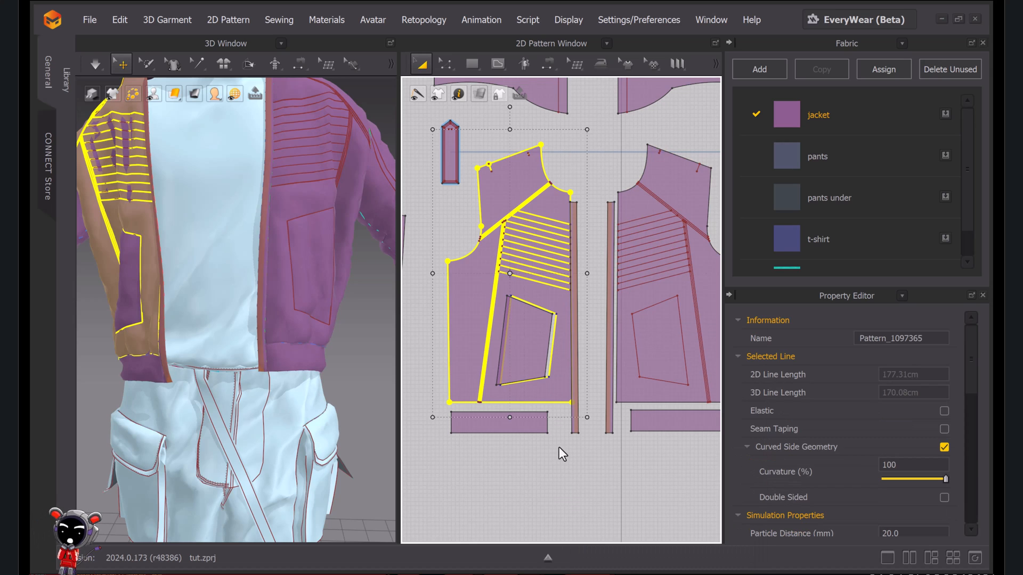
Move the cut-out pocket piece out of the front panel into the empty space beside it
scroll(559, 446, "down", 1)
left_click(570, 503)
middle_click_drag(571, 503, 556, 350)
left_click_drag(522, 212, 433, 275)
scroll(552, 331, "down", 4)
scroll(454, 289, "up", 5)
left_click(509, 315)
left_click(513, 252, "shift")
left_click_drag(513, 252, 393, 247)
left_click_drag(656, 364, 618, 295)
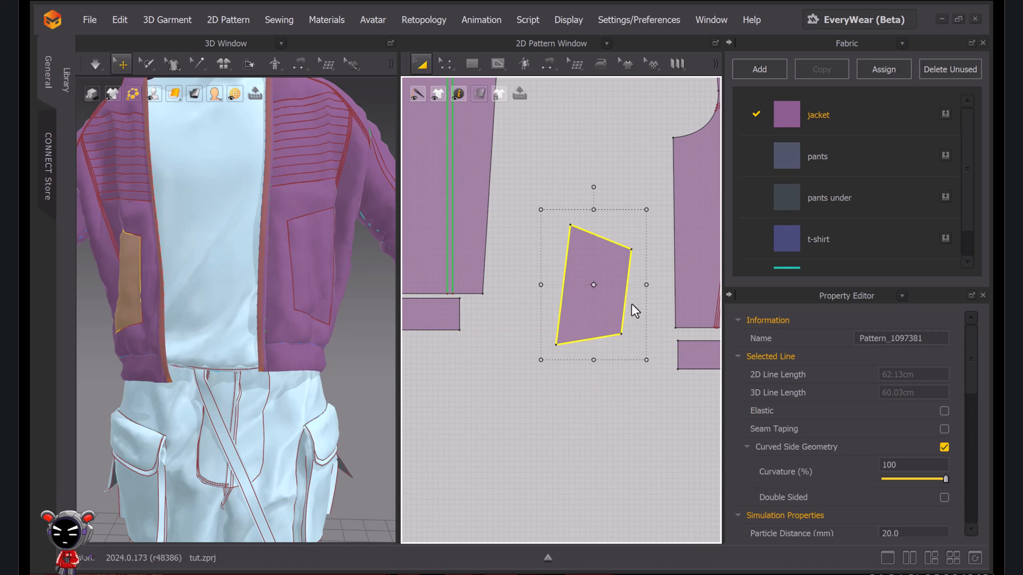
Cut & Sew the matching pocket outline on the other front panel and move the cut-out piece into the empty space beside it
scroll(577, 312, "down", 4)
scroll(506, 267, "up", 2)
left_click(553, 267)
left_click_drag(561, 276, 562, 278)
left_click_drag(462, 126, 602, 286)
scroll(630, 244, "down", 3)
left_click_drag(537, 179, 672, 276)
left_click_drag(582, 241, 628, 244)
left_click(559, 242)
scroll(496, 241, "up", 4)
left_click(528, 249)
right_click(528, 249)
left_click(579, 427)
left_click(632, 255)
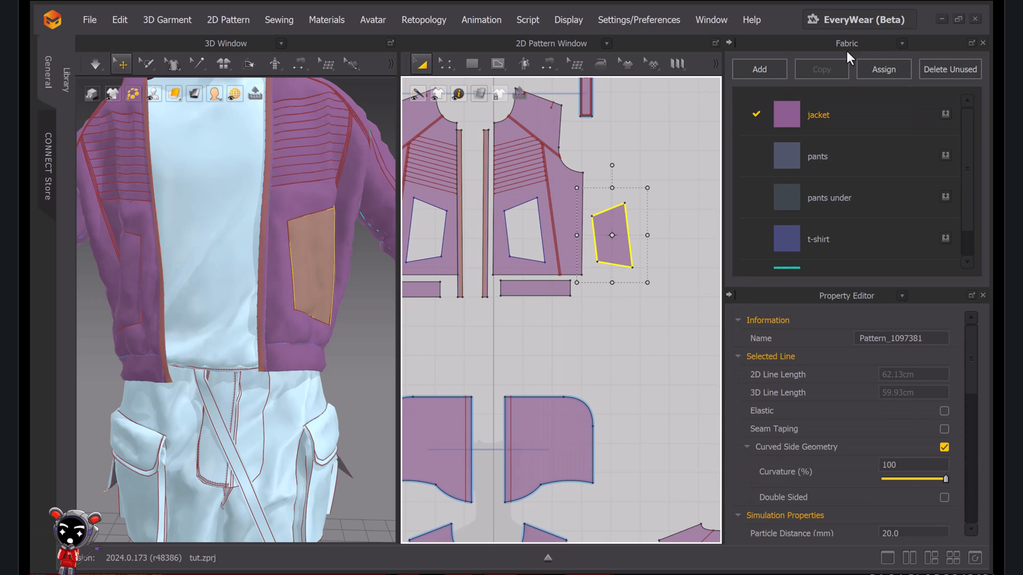
Add a new fabric, place it directly below the jacket fabric in the list and rename it transp
left_click(766, 70)
scroll(826, 130, "down", 2)
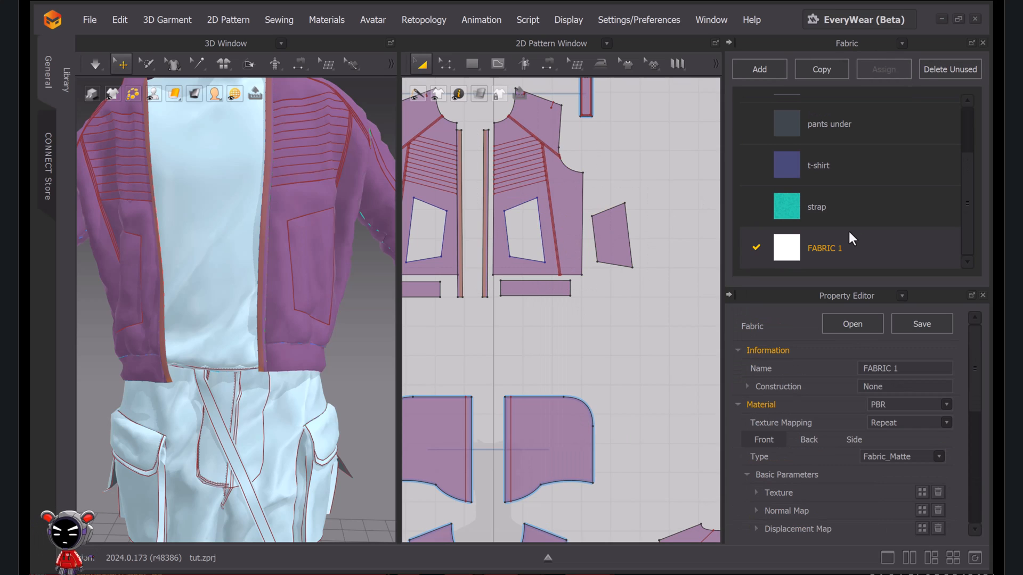
left_click_drag(820, 253, 816, 156)
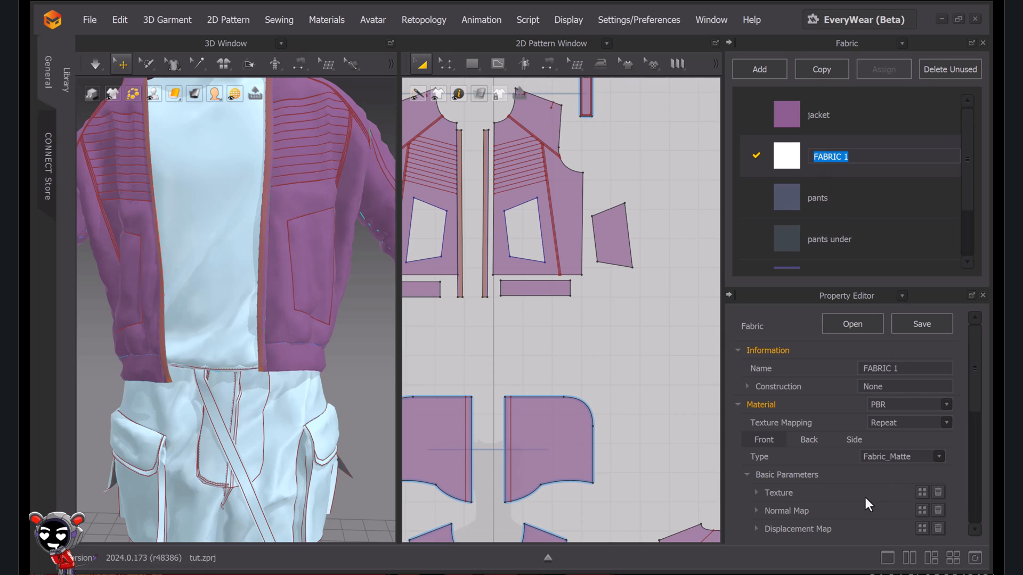
type("transp")
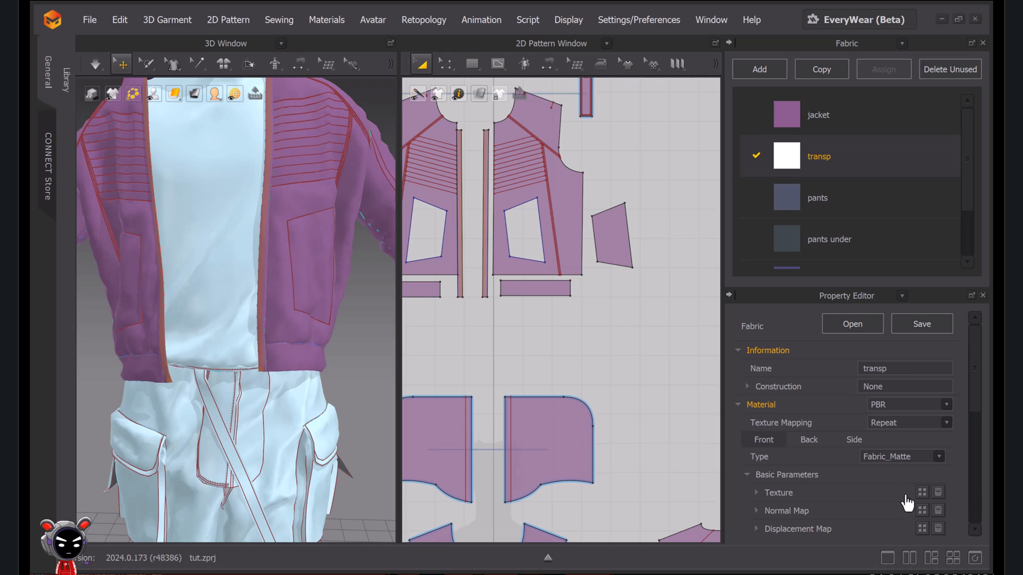
Set the front material type of the transp fabric to Plastic
left_click(909, 458)
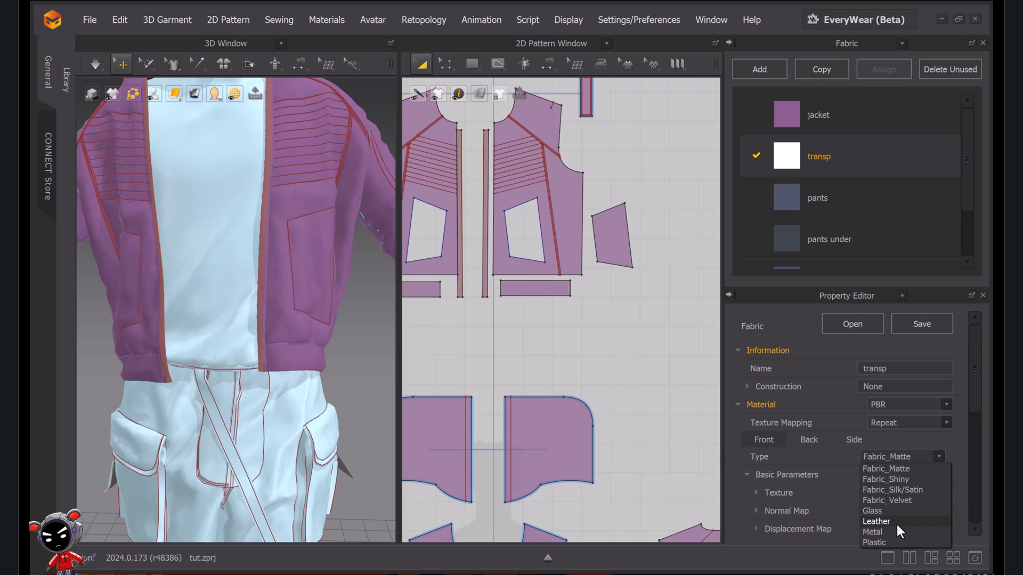
left_click(879, 542)
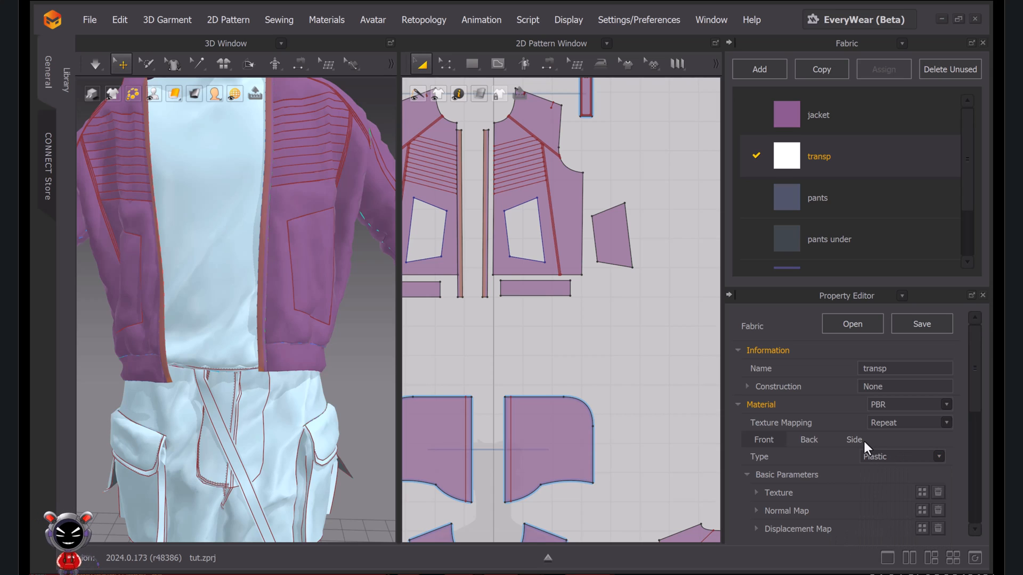
scroll(863, 442, "down", 5)
scroll(850, 428, "down", 1)
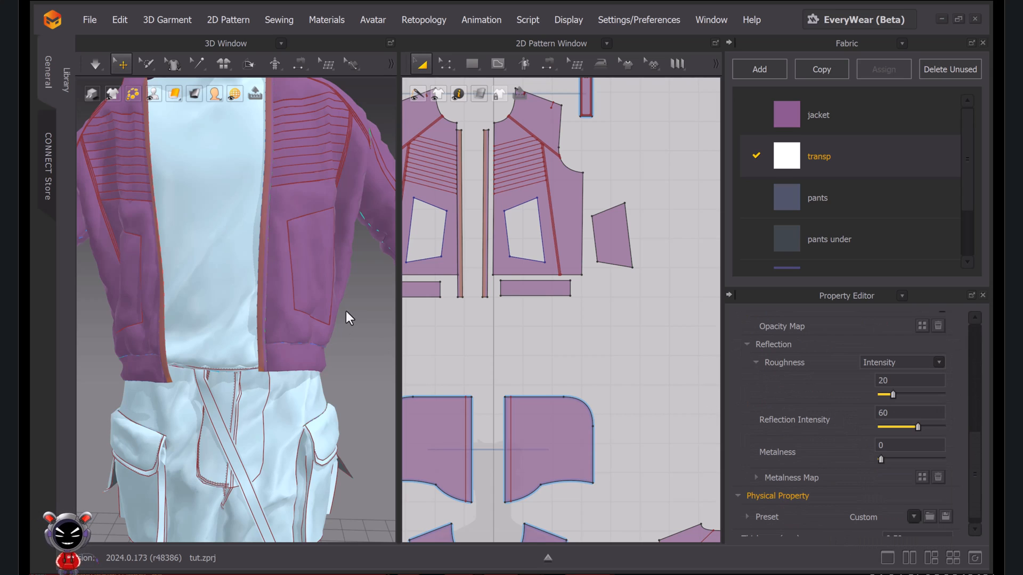
Apply the transp fabric to the cut-out pocket pieces beside both front panels
left_click(612, 234)
scroll(687, 299, "down", 5)
left_click_drag(788, 155, 631, 230)
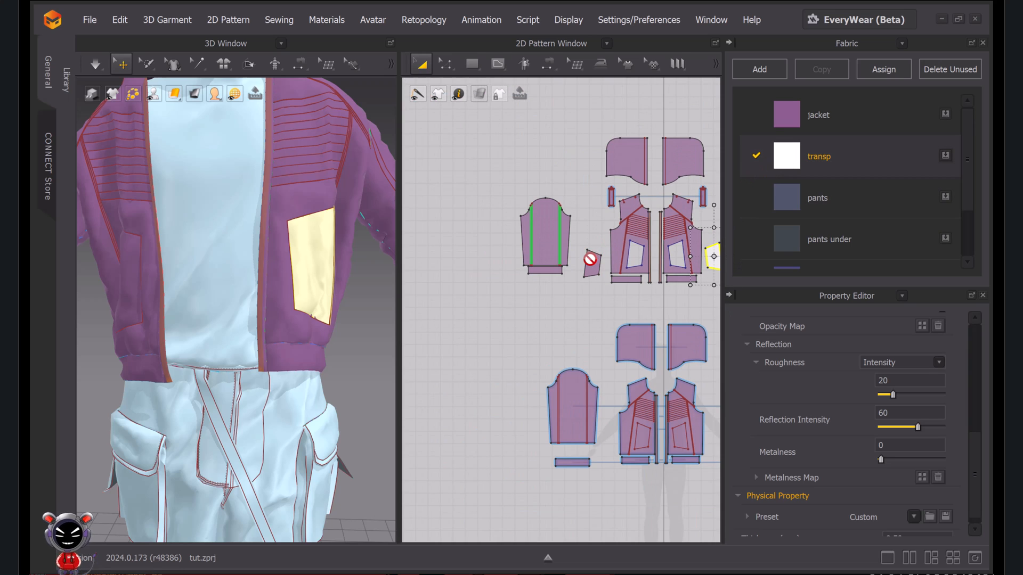
left_click_drag(590, 259, 591, 260)
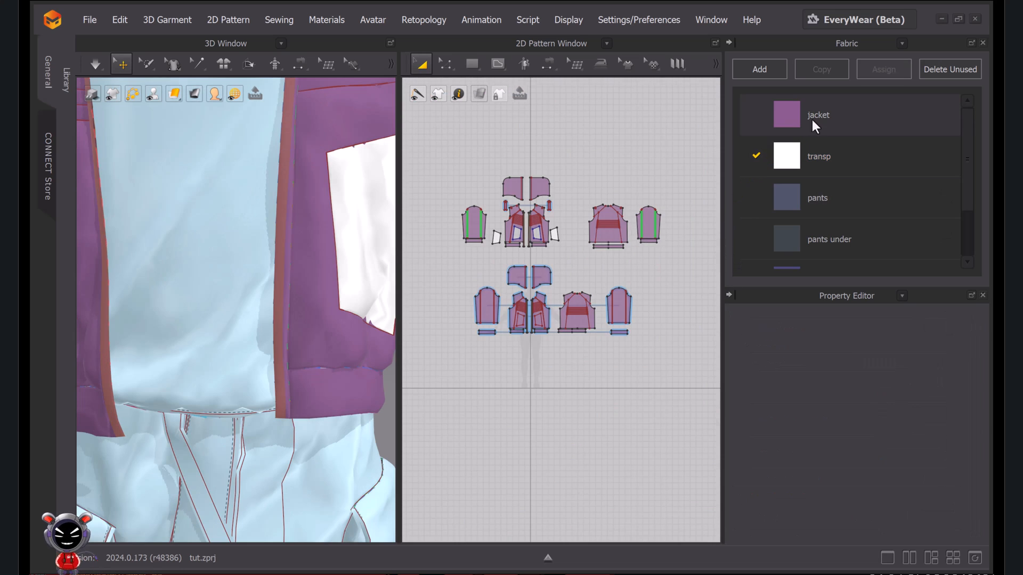
Duplicate the jacket fabric, place the copy directly below the original and rename it jacket-under
left_click(812, 120)
left_click(820, 76)
scroll(822, 166, "down", 3)
left_click_drag(822, 247, 800, 135)
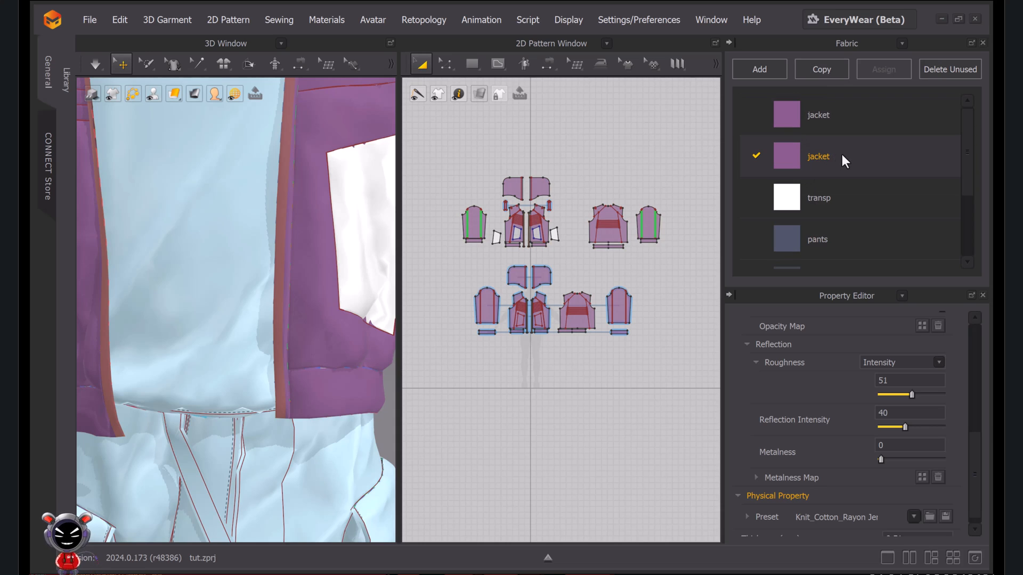
double_click(820, 156)
type("-under")
Load the Untitled_Artwork image from the cyberman folder as the texture of the jacket-under fabric
left_click(793, 159)
scroll(868, 471, "down", 1)
scroll(866, 466, "up", 2)
scroll(855, 453, "down", 2)
scroll(843, 472, "up", 3)
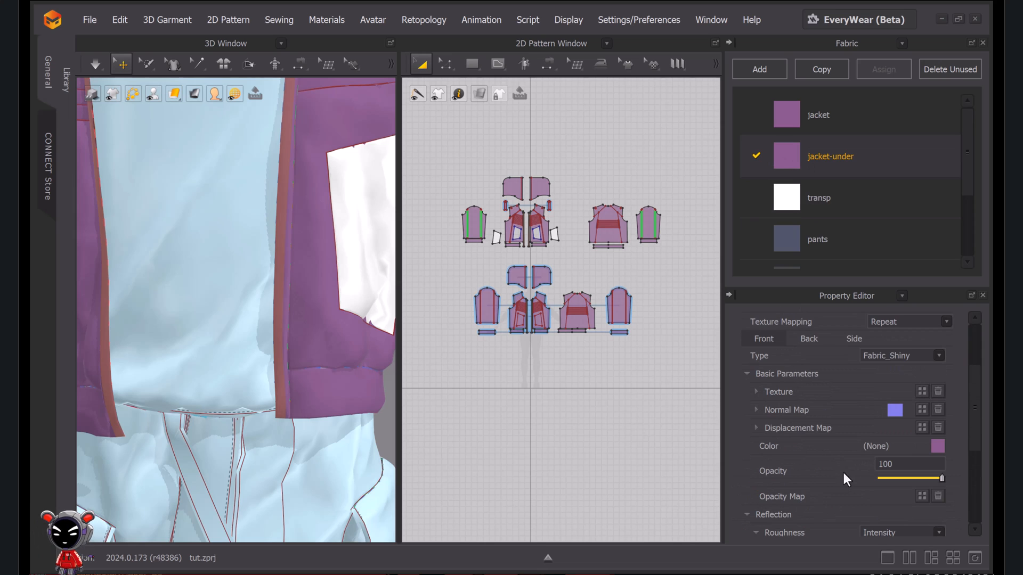
left_click(922, 391)
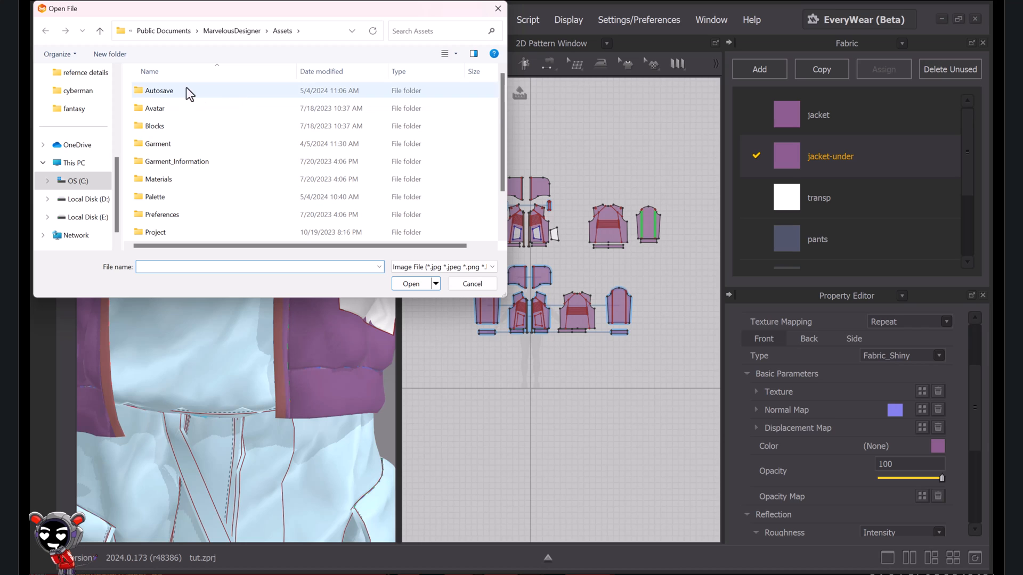
left_click(78, 109)
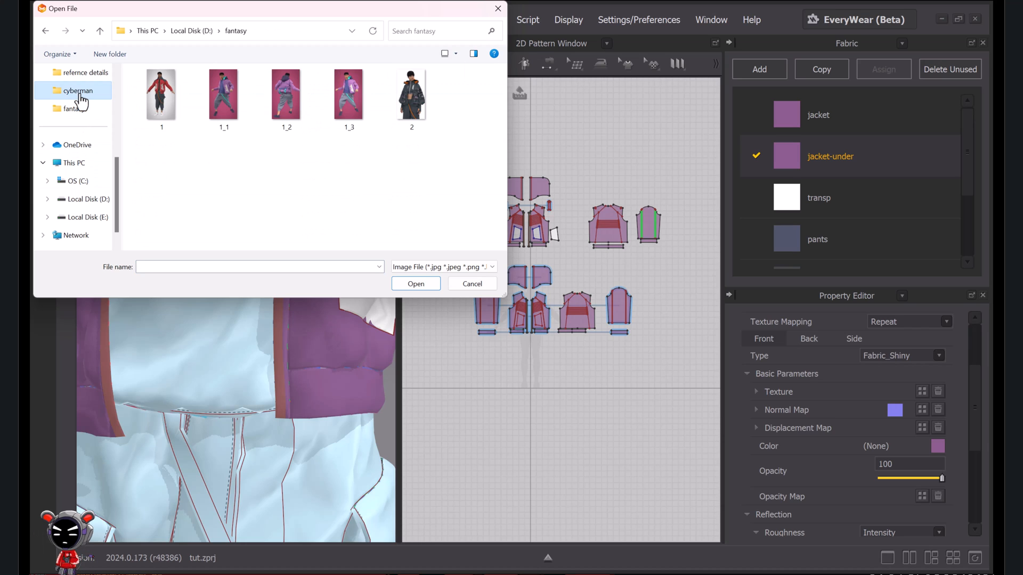
left_click(79, 92)
left_click(336, 130)
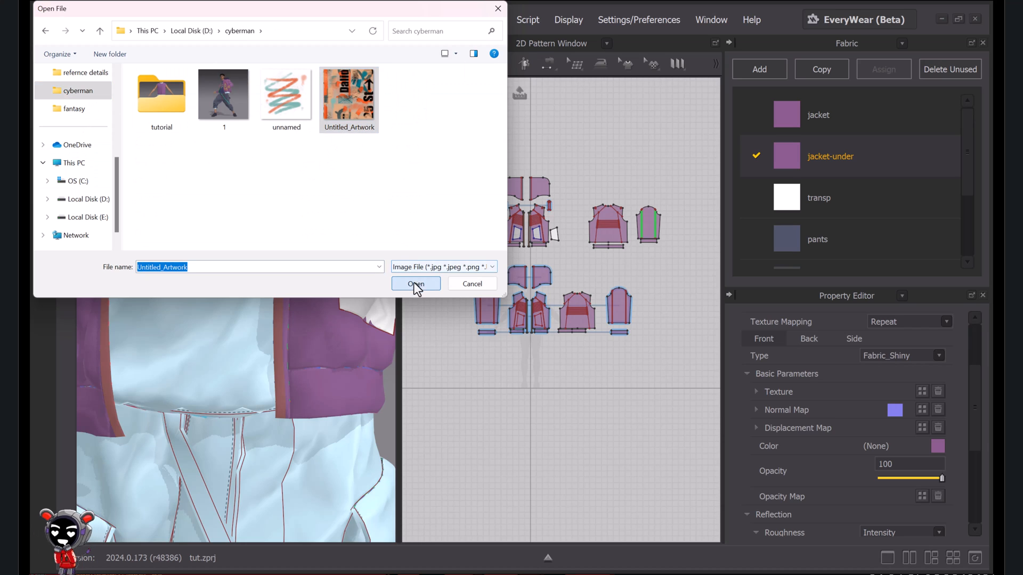
left_click(416, 284)
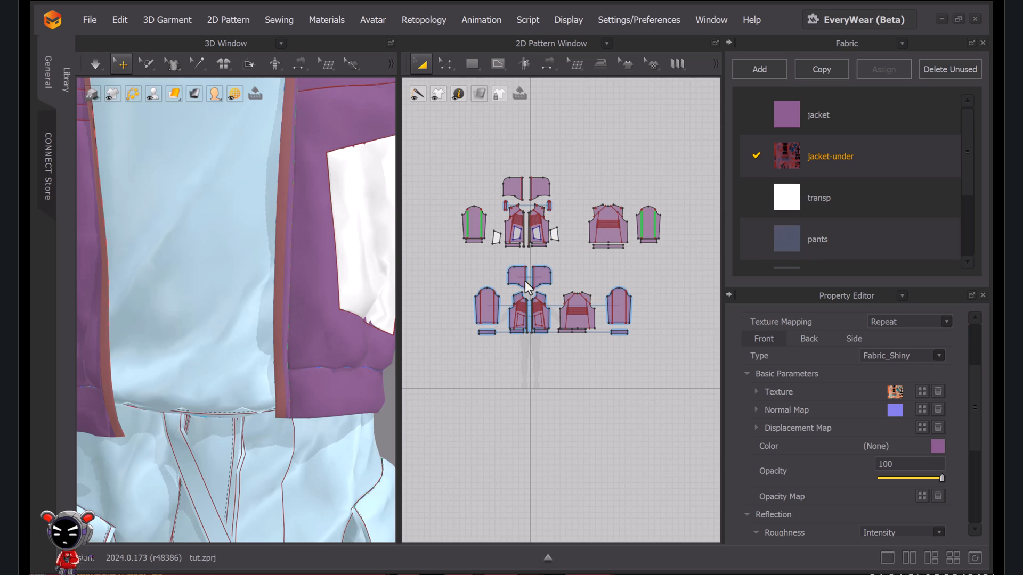
Reduce the opacity of the transp fabric on the pocket pieces to 21
scroll(253, 285, "down", 5)
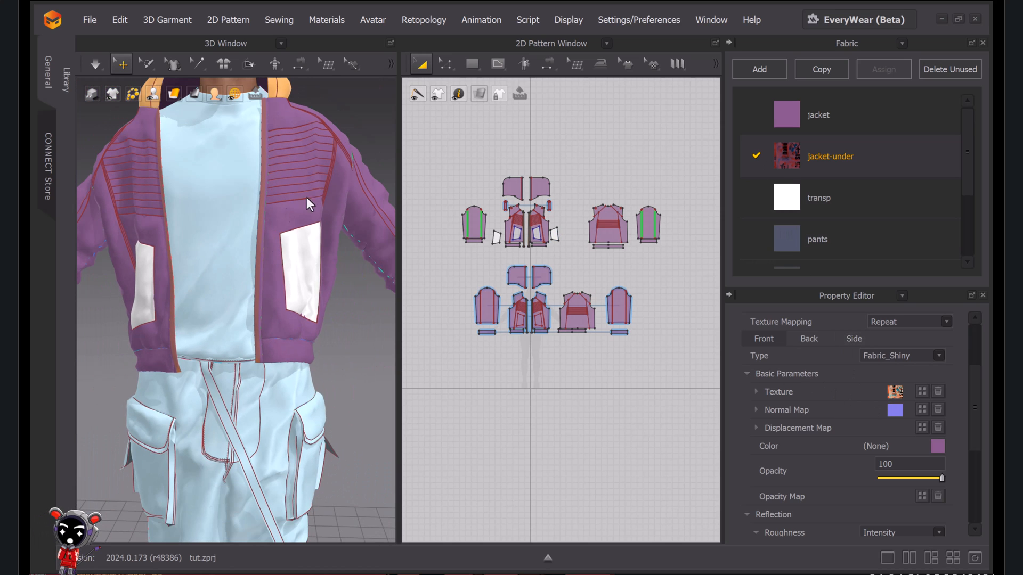
left_click(796, 110)
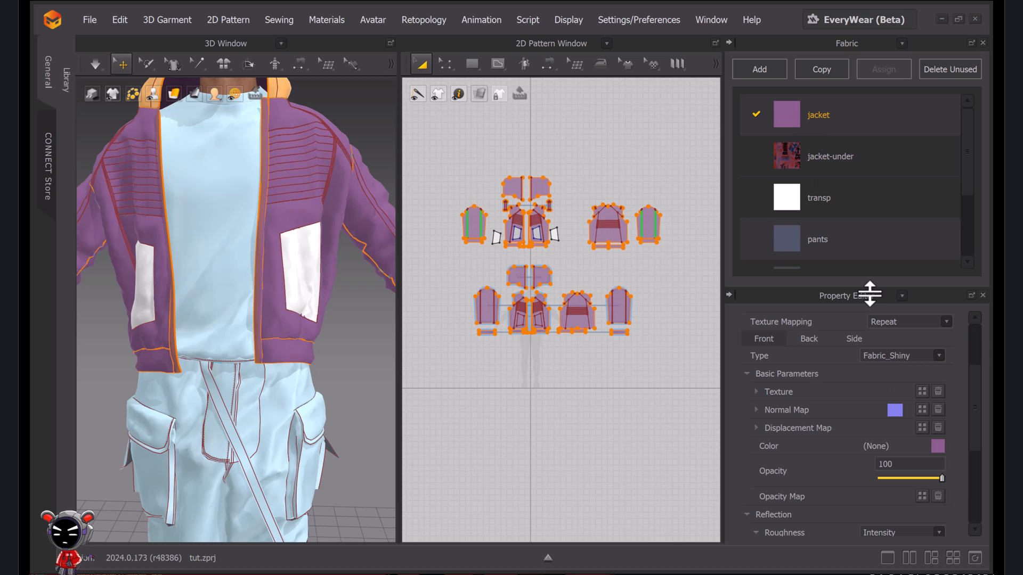
left_click(801, 168)
left_click(787, 194)
middle_click_drag(642, 362, 635, 384)
scroll(836, 453, "down", 3)
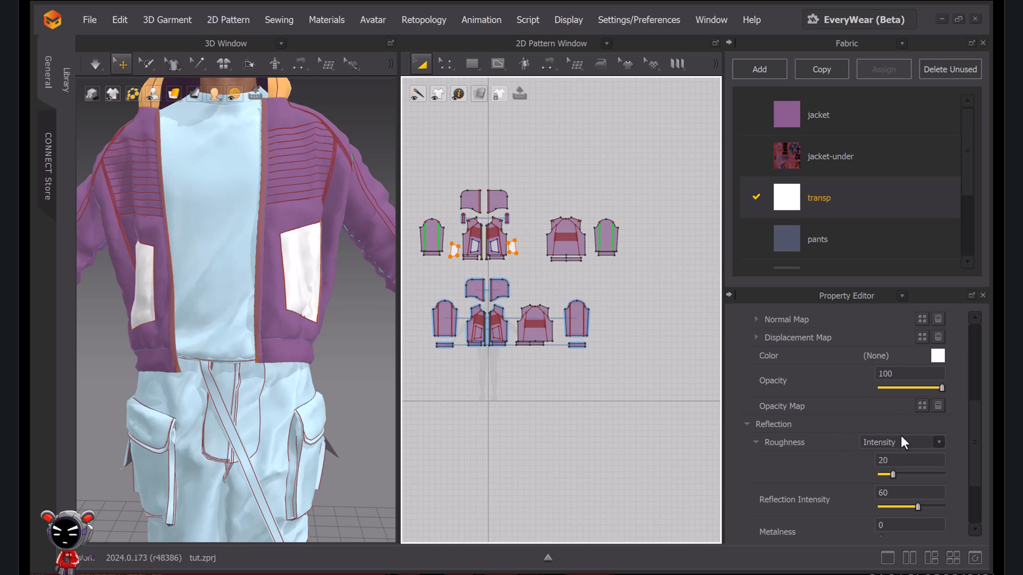
scroll(837, 414, "down", 1)
scroll(325, 262, "up", 5)
scroll(263, 289, "up", 2)
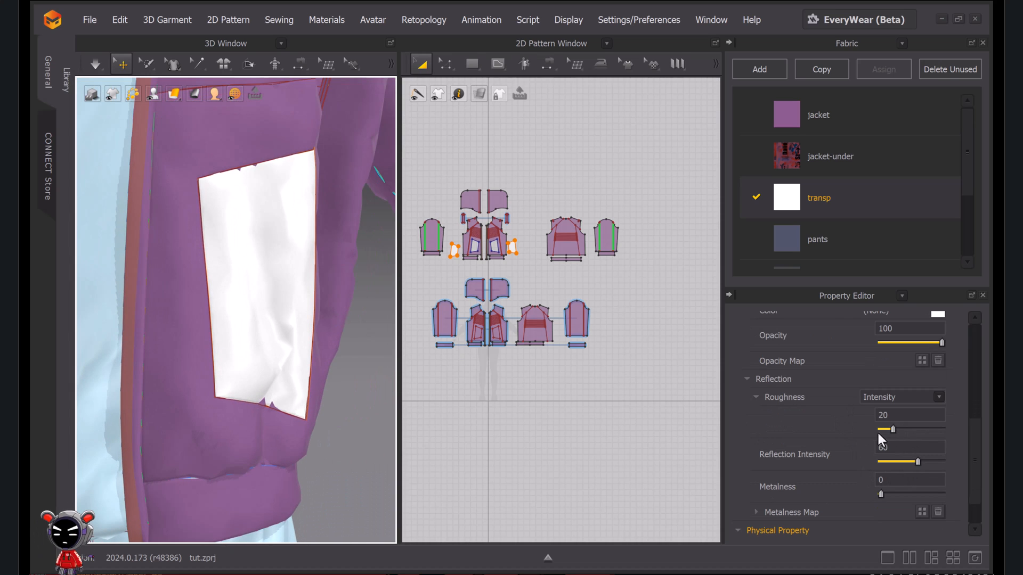
scroll(834, 415, "down", 1)
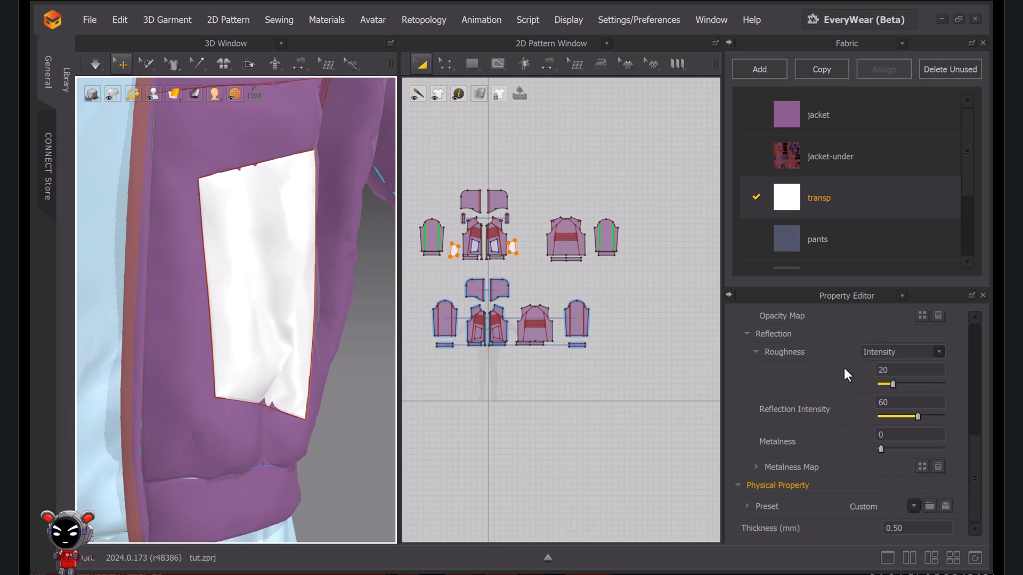
scroll(844, 367, "up", 2)
left_click_drag(941, 387, 895, 390)
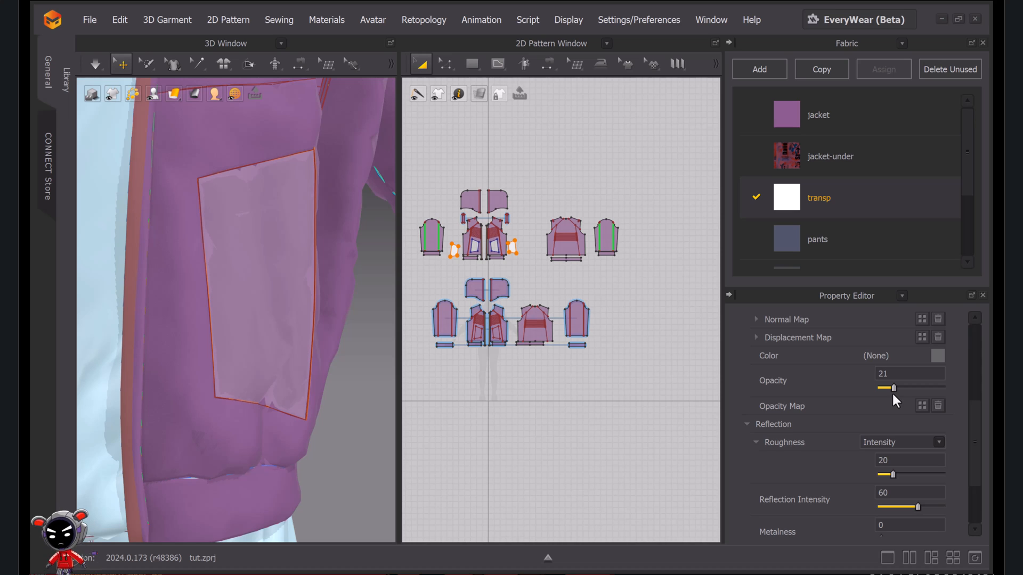
Assign the jacket-under fabric to all pattern pieces of the jacket's inner layer in the lower row
scroll(448, 384, "down", 2)
left_click_drag(431, 378, 587, 307)
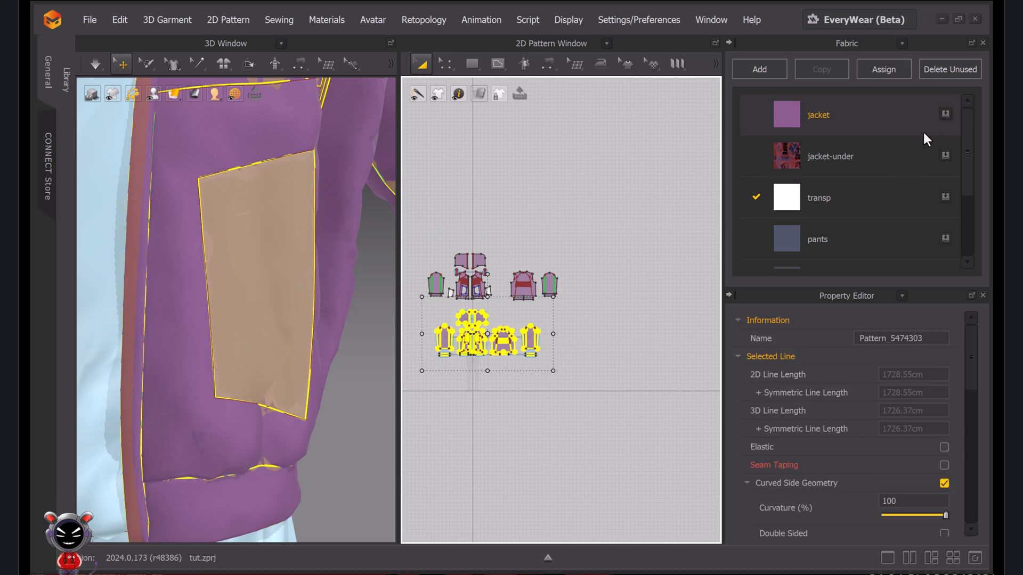
left_click(946, 156)
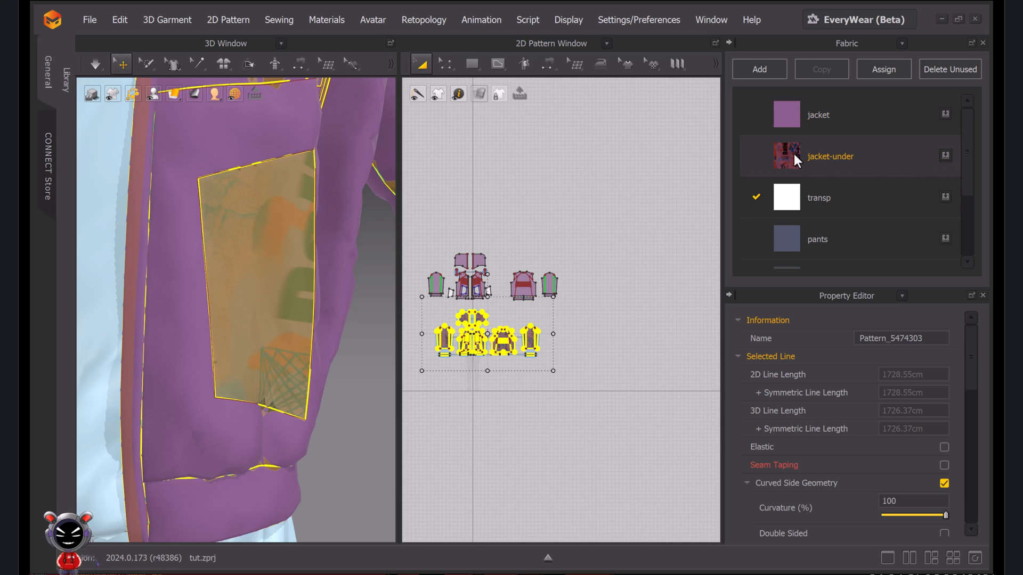
scroll(852, 488, "down", 15)
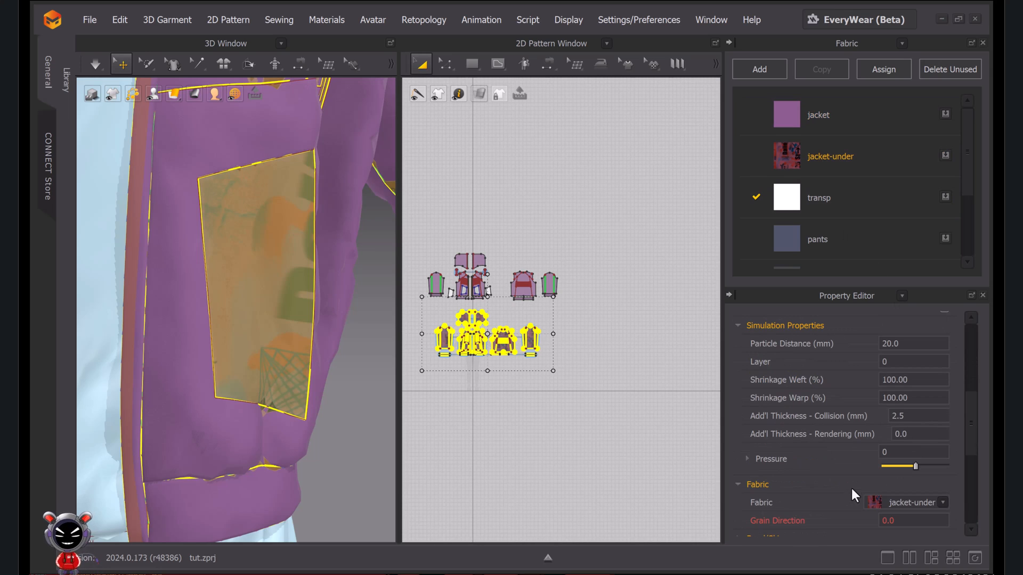
scroll(838, 433, "down", 3)
Set the color of the jacket-under fabric to white from the color palette
double_click(828, 158)
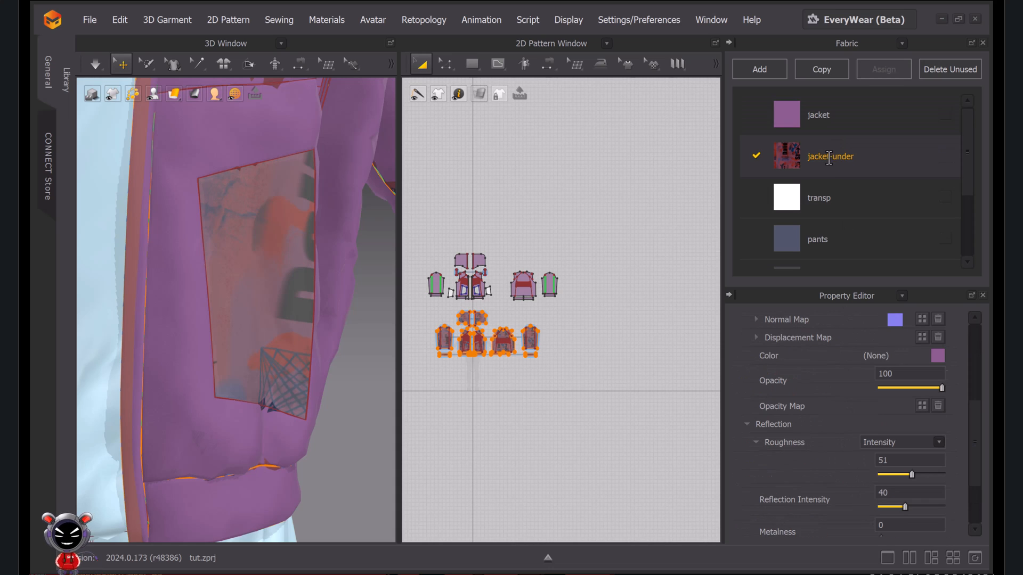
left_click(936, 355)
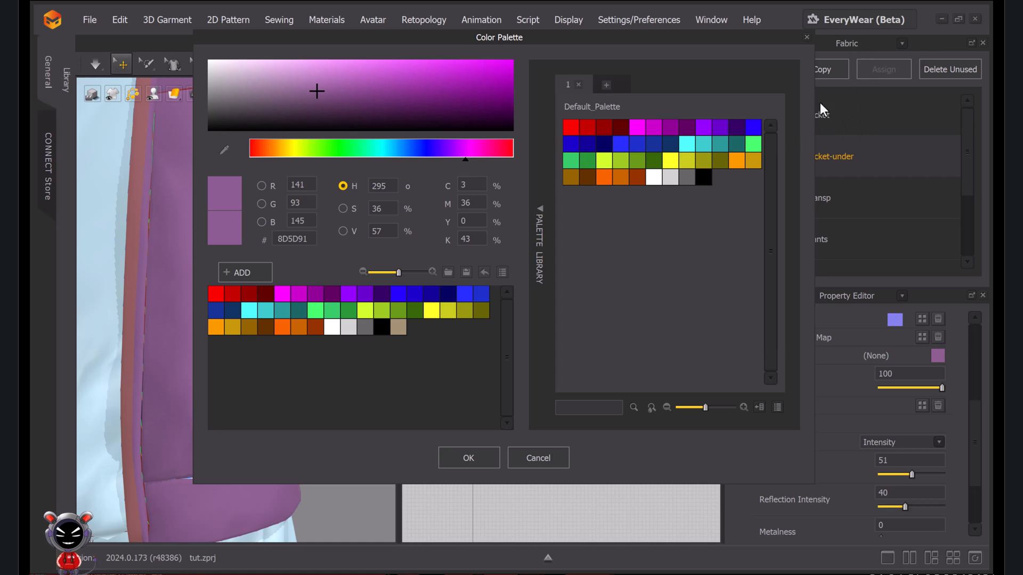
left_click_drag(747, 44, 637, 51)
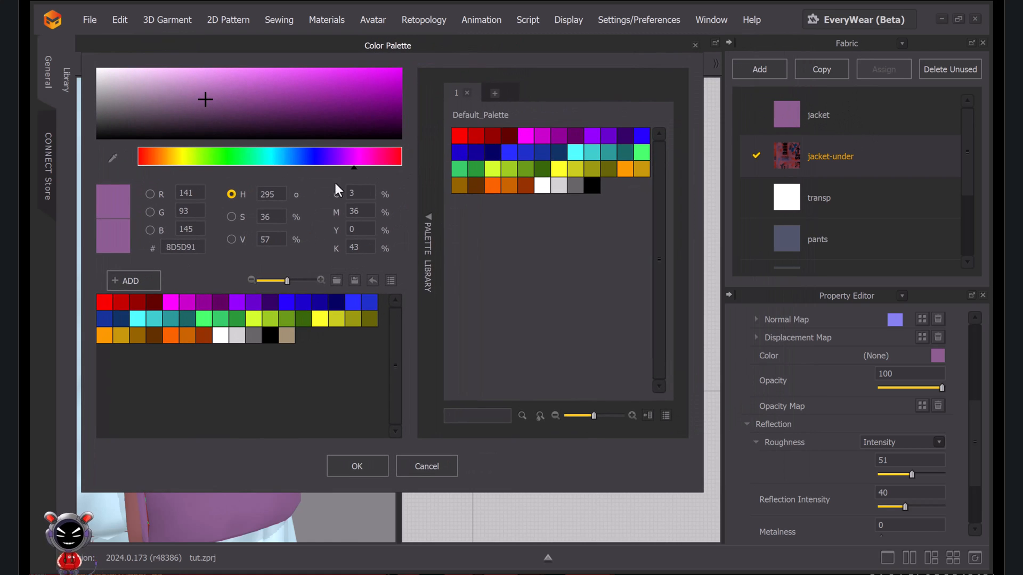
left_click(223, 341)
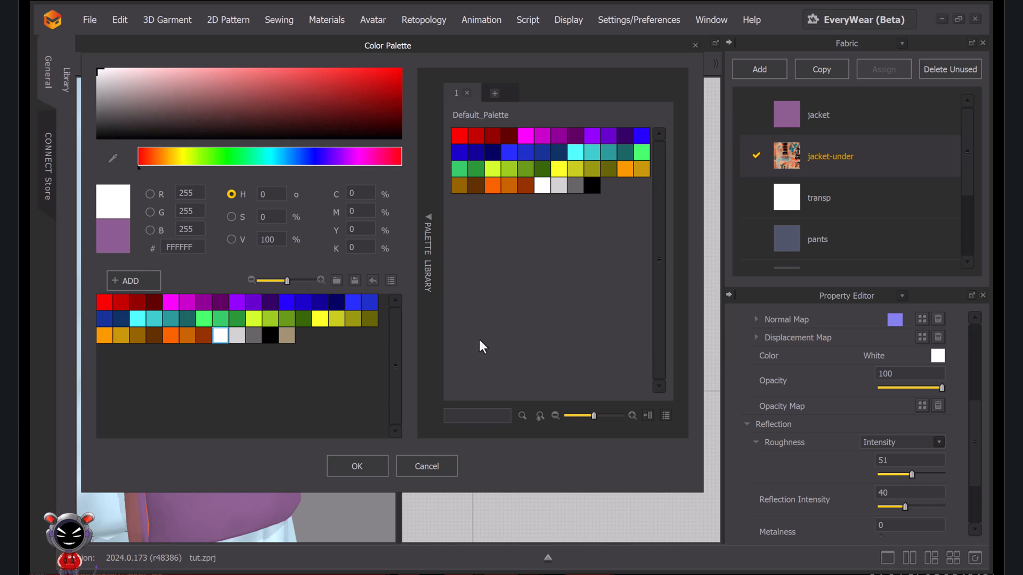
left_click(358, 464)
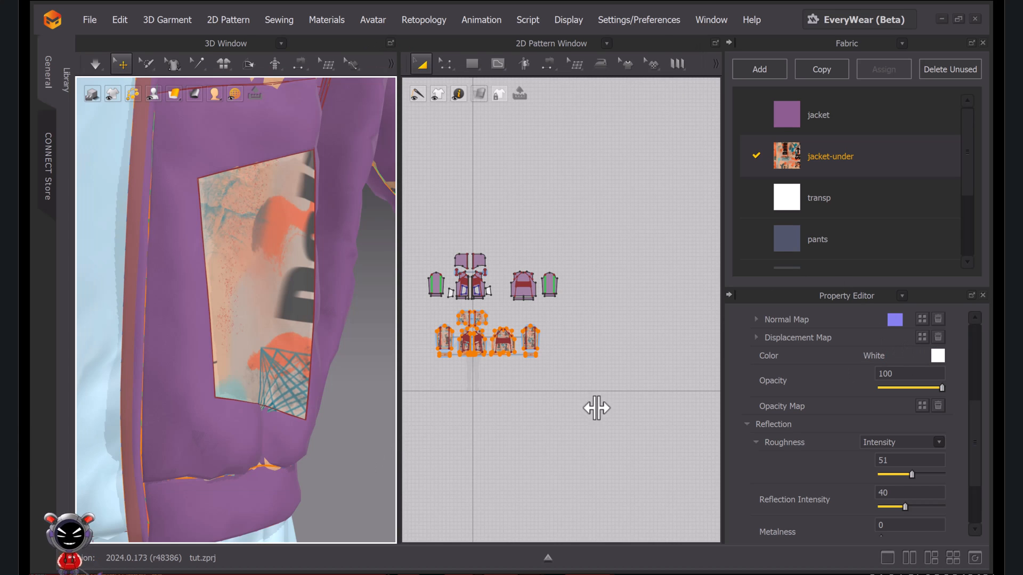
left_click(581, 216)
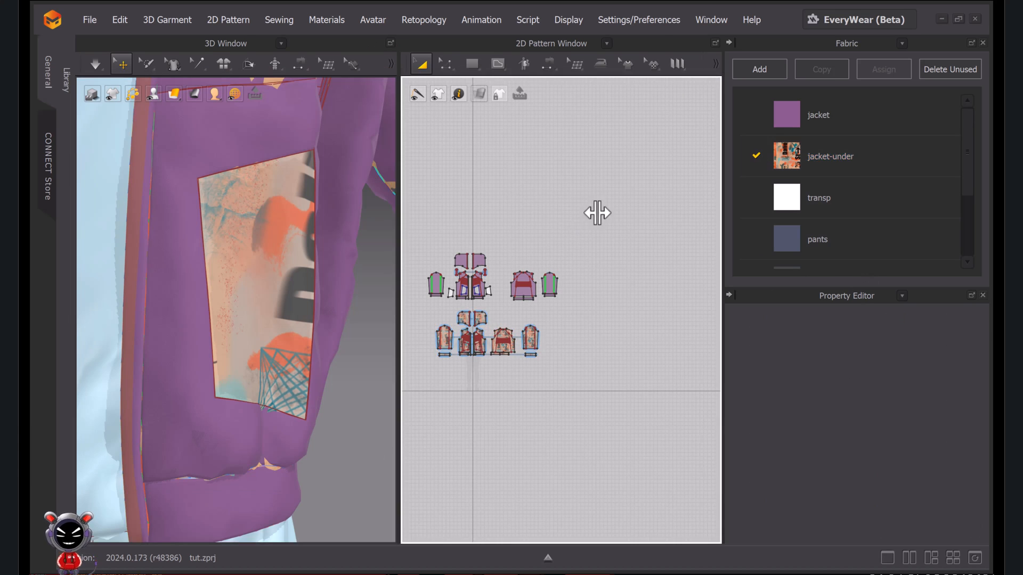
Set the transp fabric's opacity to 63, roughness to 12 and reflection intensity to 86
left_click(787, 153)
left_click(801, 196)
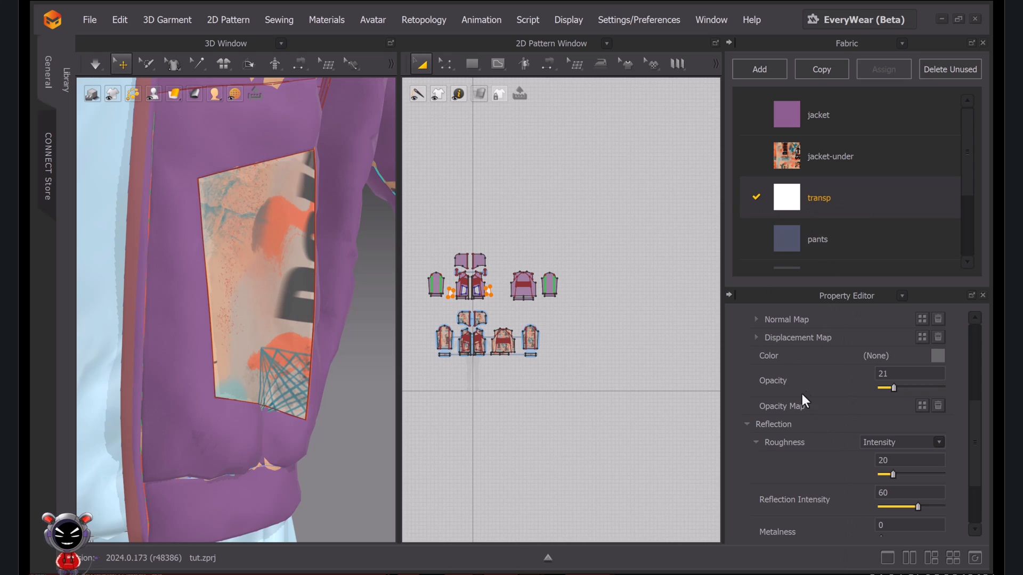
left_click_drag(893, 389, 897, 389)
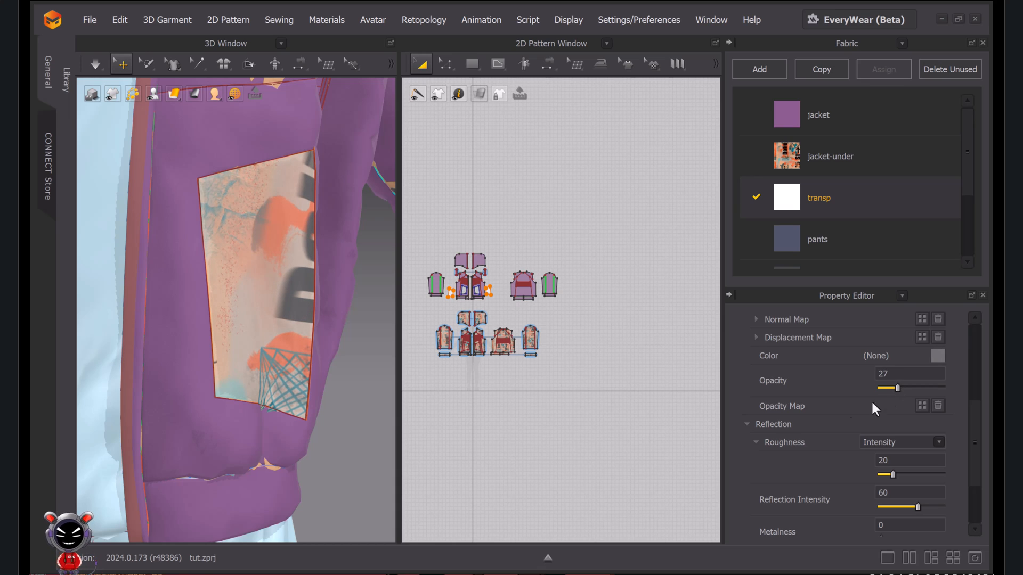
scroll(807, 437, "down", 2)
scroll(836, 426, "up", 2)
scroll(847, 463, "down", 2)
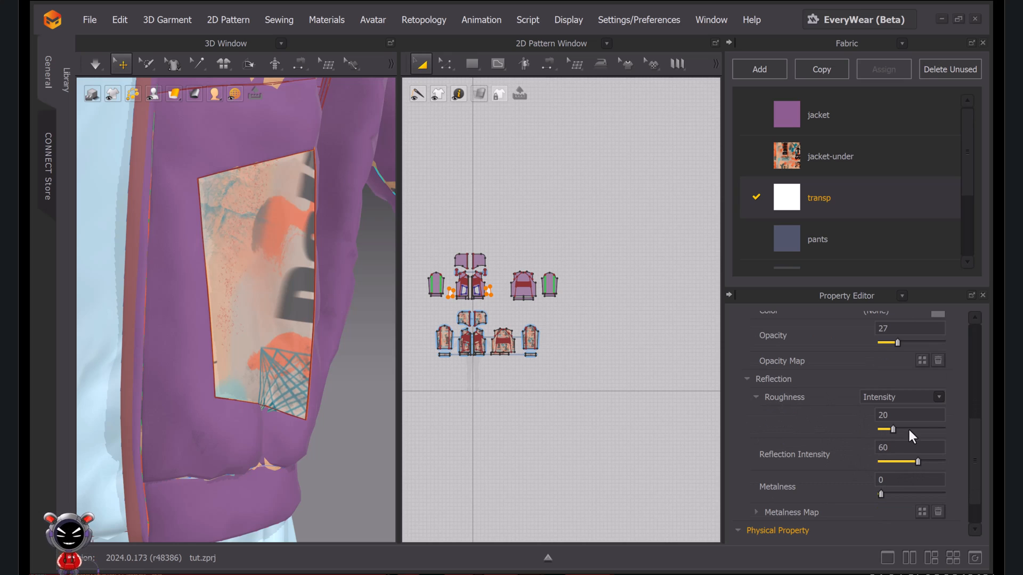
left_click_drag(894, 430, 940, 429)
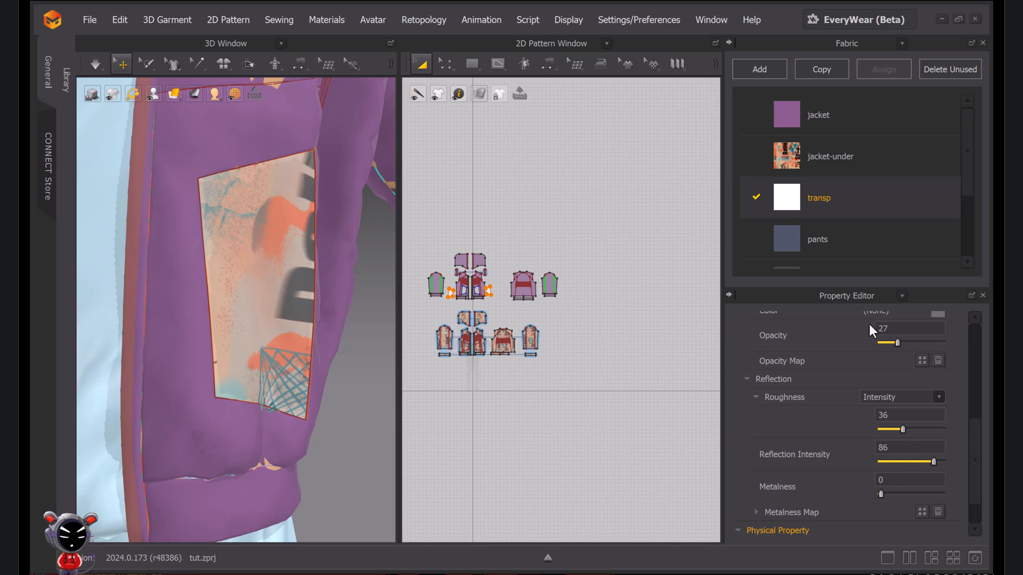
left_click_drag(896, 343, 919, 342)
left_click_drag(936, 429, 891, 430)
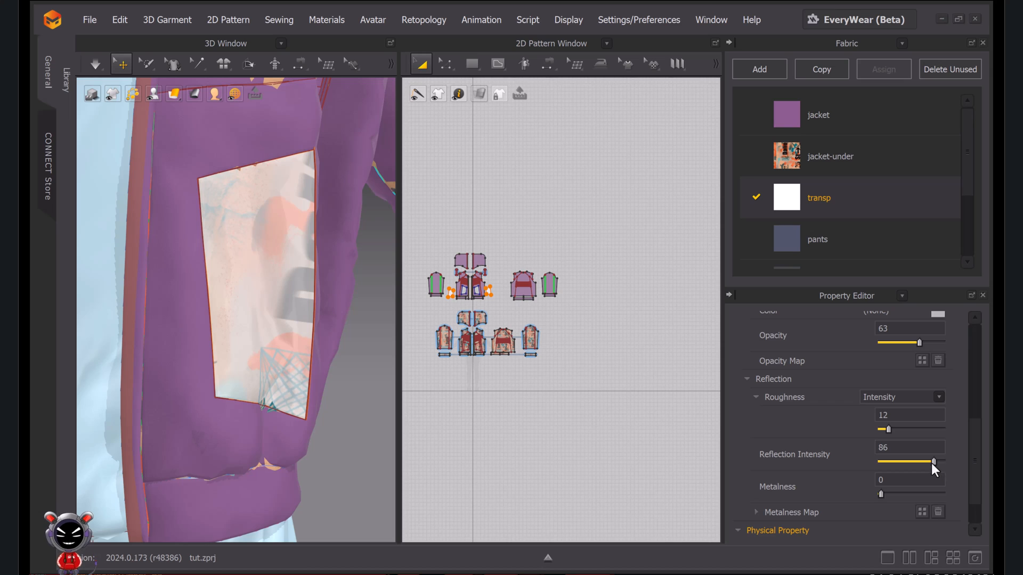
Readjust the transp fabric's reflection intensity and clear the pattern selection
mouse_move(930, 462)
left_mouse_down()
mouse_move(875, 460)
mouse_move(928, 454)
left_mouse_up()
left_click_drag(900, 461, 909, 461)
left_click(509, 360)
scroll(533, 367, "down", 3)
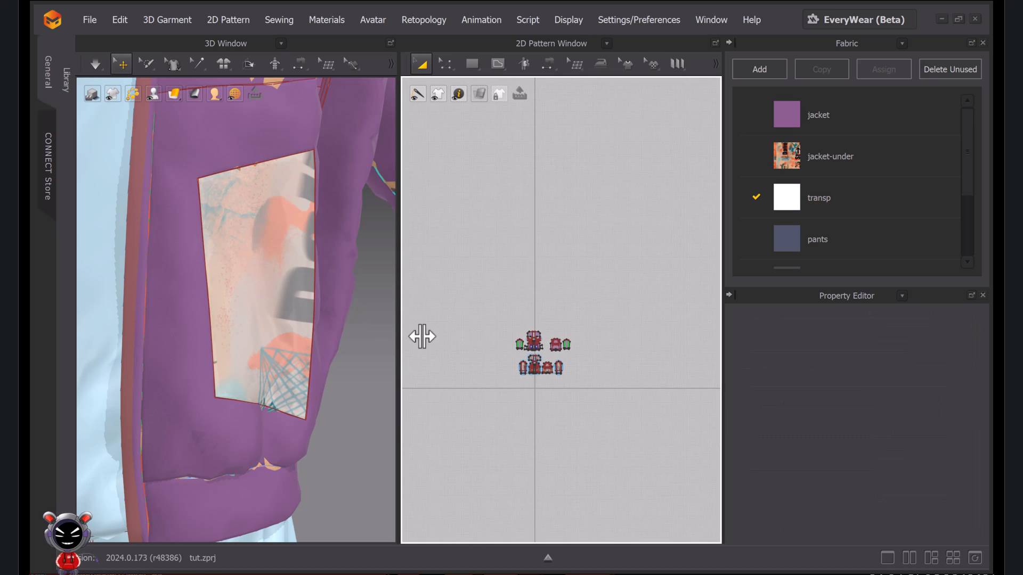
Run a brief simulation of the jacket to settle its outer layer and transparent pockets over the inner layer
scroll(262, 312, "down", 3)
mouse_move(262, 312)
middle_mouse_down()
mouse_move(285, 274)
mouse_move(270, 295)
middle_mouse_up()
scroll(283, 272, "up", 3)
right_click_drag(269, 295, 244, 296)
scroll(260, 305, "down", 2)
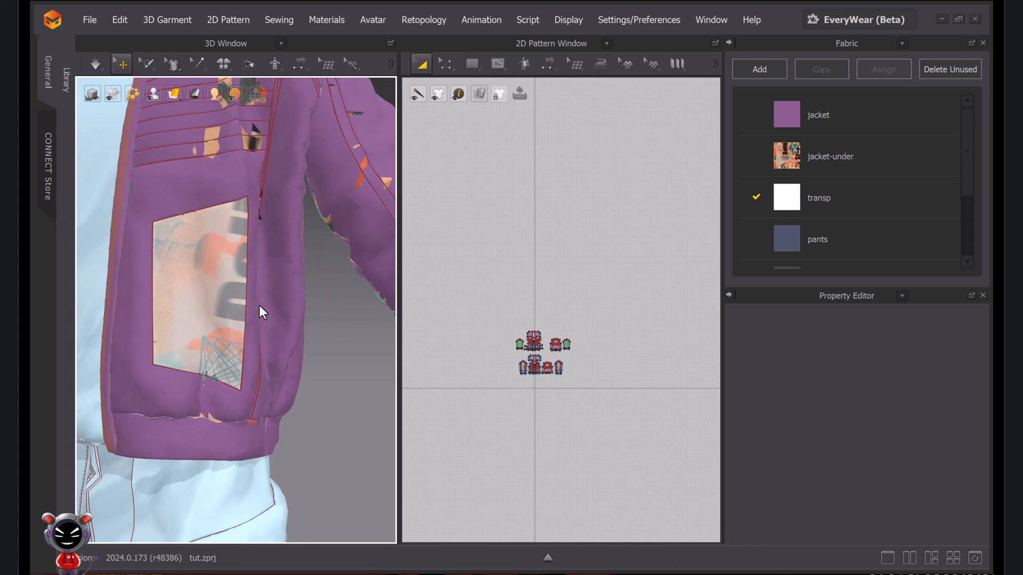
scroll(260, 305, "up", 3)
middle_click_drag(260, 304, 292, 299)
scroll(250, 273, "down", 3)
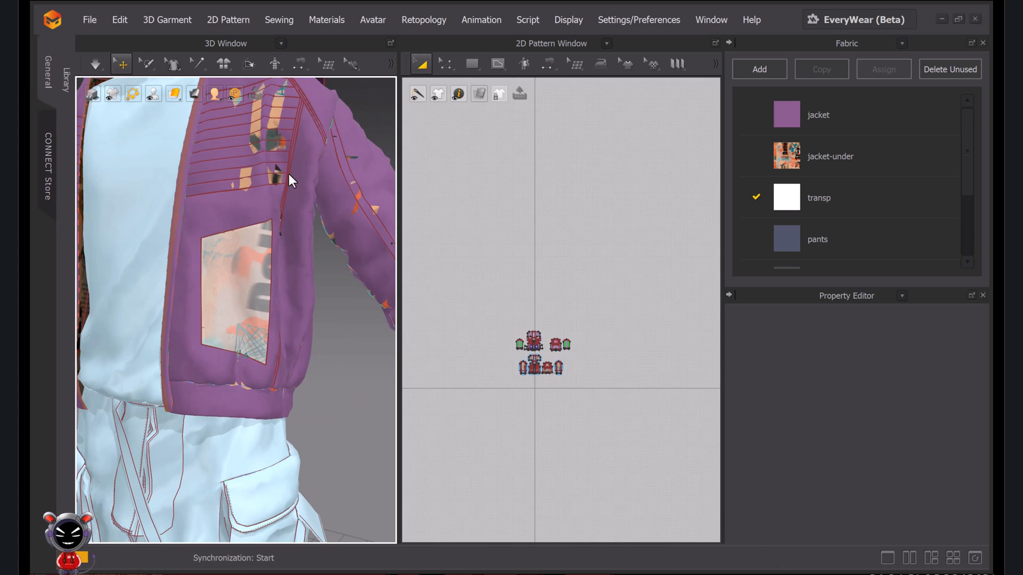
key("space")
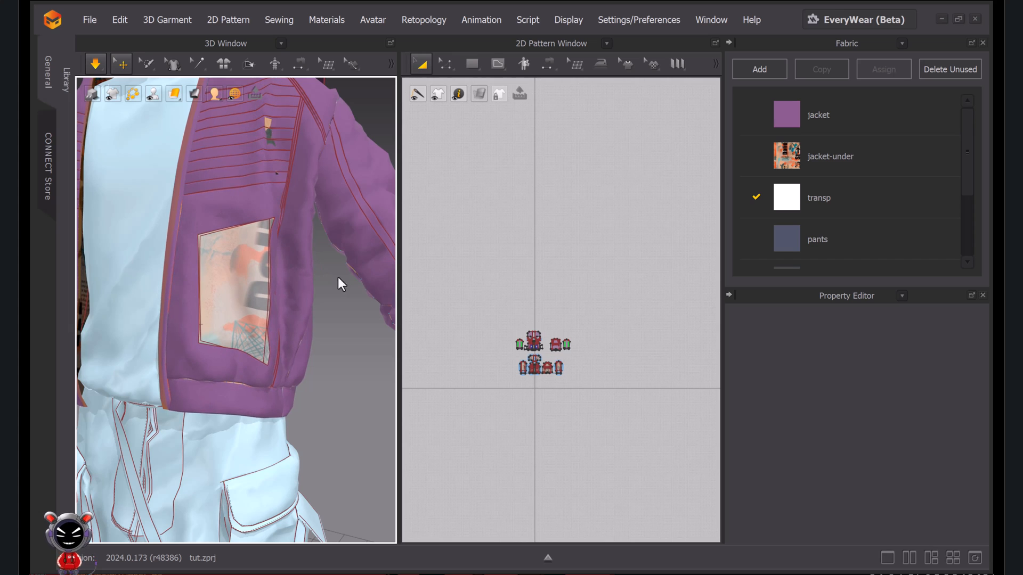
key("space")
Hide the purple outer front panel around the transparent pocket in the 3D view to expose the inner layer
scroll(261, 312, "up", 5)
scroll(262, 309, "down", 3)
scroll(279, 312, "up", 2)
scroll(545, 347, "up", 5)
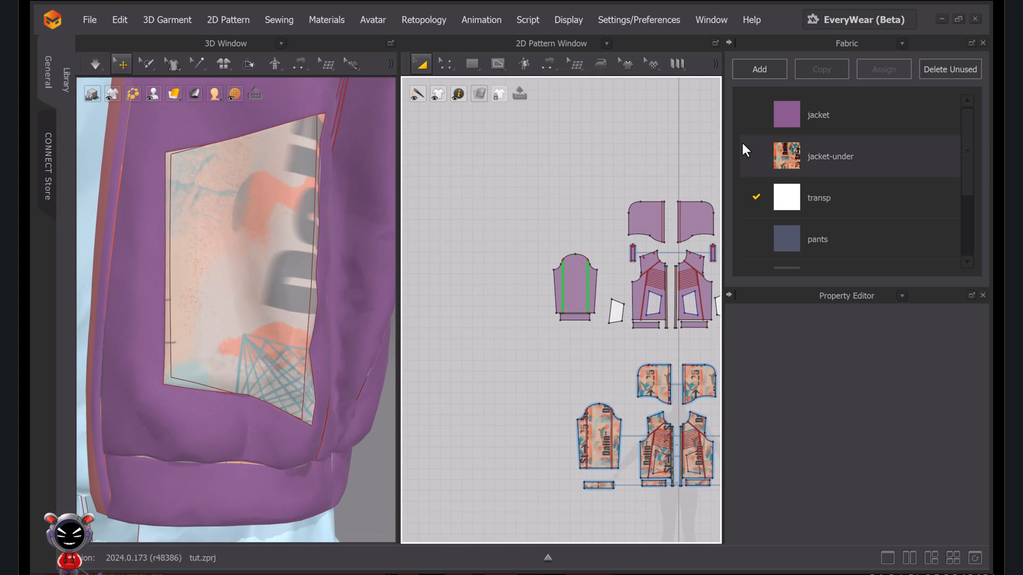
left_click(799, 158)
scroll(286, 244, "down", 5)
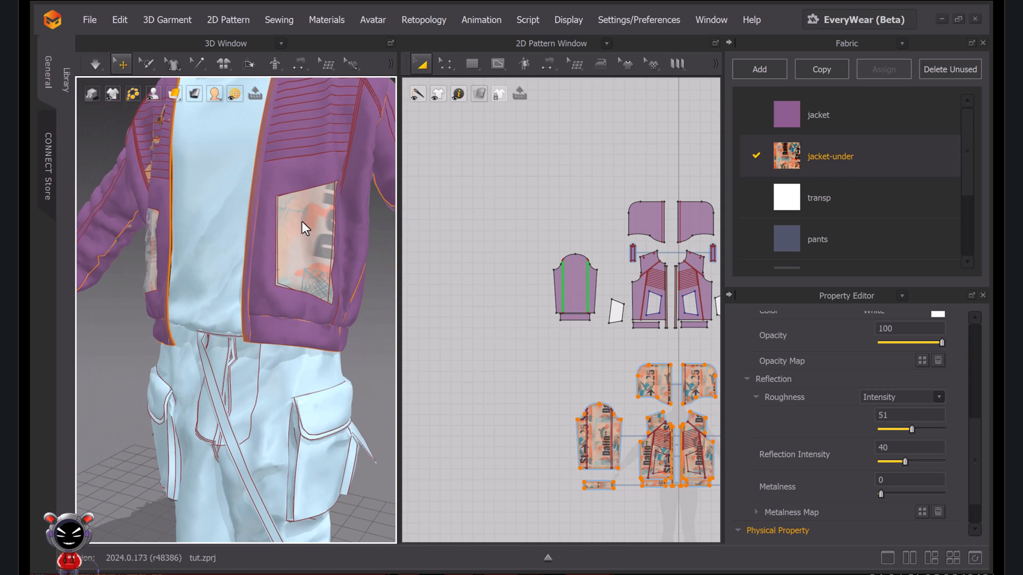
left_click(319, 164)
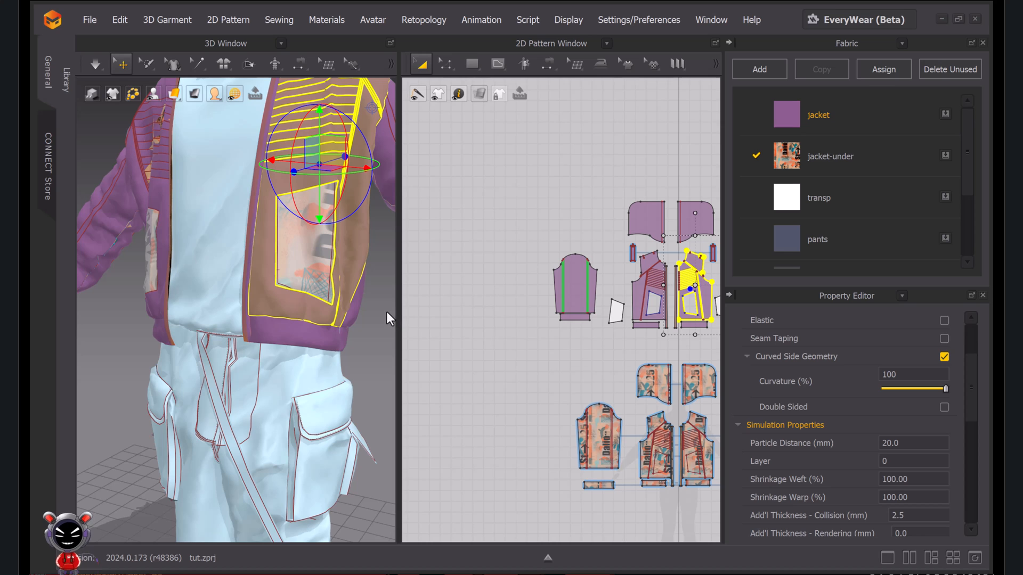
key("shift+q")
scroll(280, 288, "down", 3)
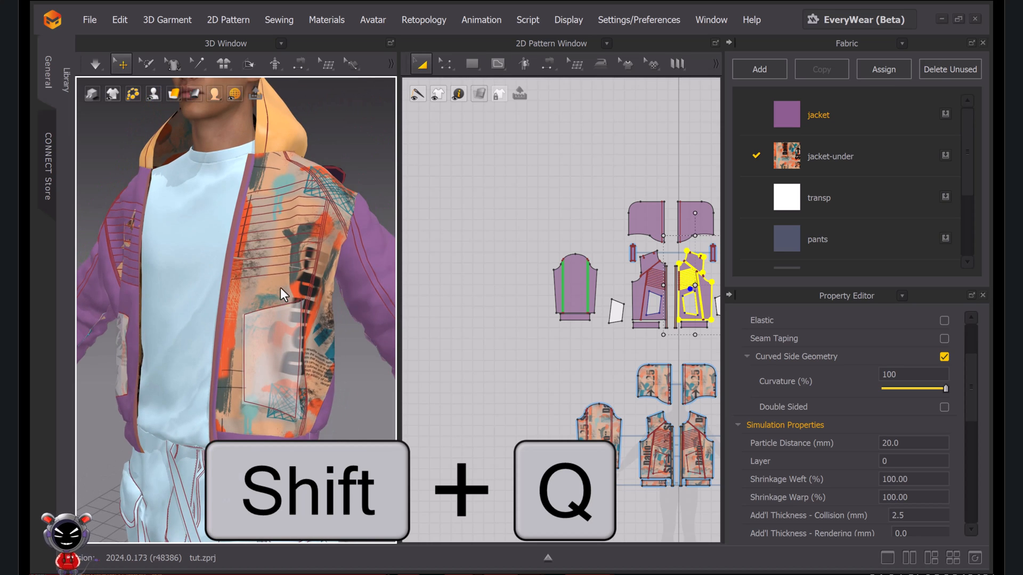
Examine the artwork placement on the exposed inner front panel and behind the transparent pocket
scroll(280, 287, "up", 2)
left_click(295, 267)
middle_click_drag(297, 267, 201, 267)
scroll(325, 187, "down", 2)
middle_click_drag(325, 186, 304, 220)
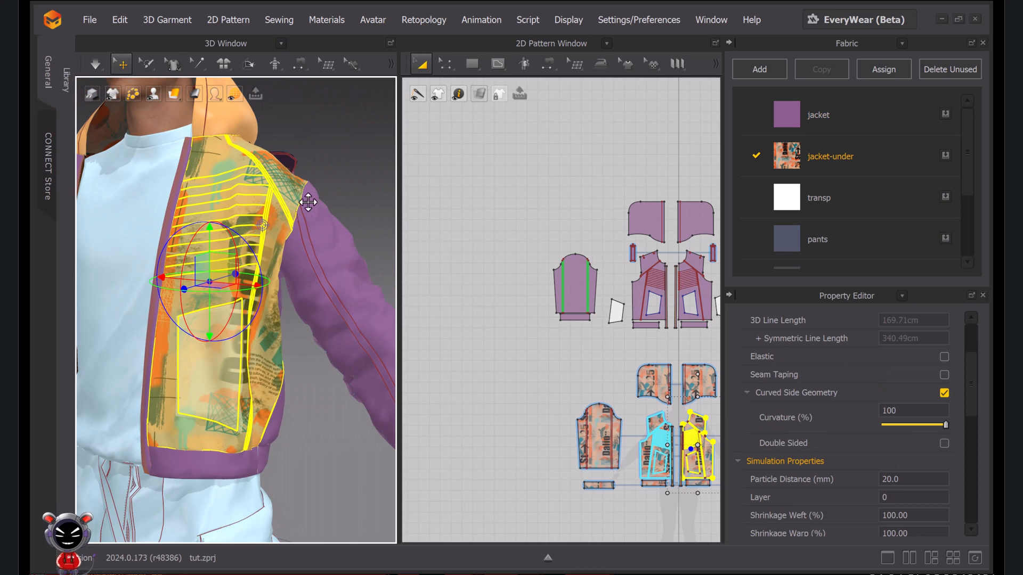
left_click(323, 174)
scroll(252, 320, "up", 3)
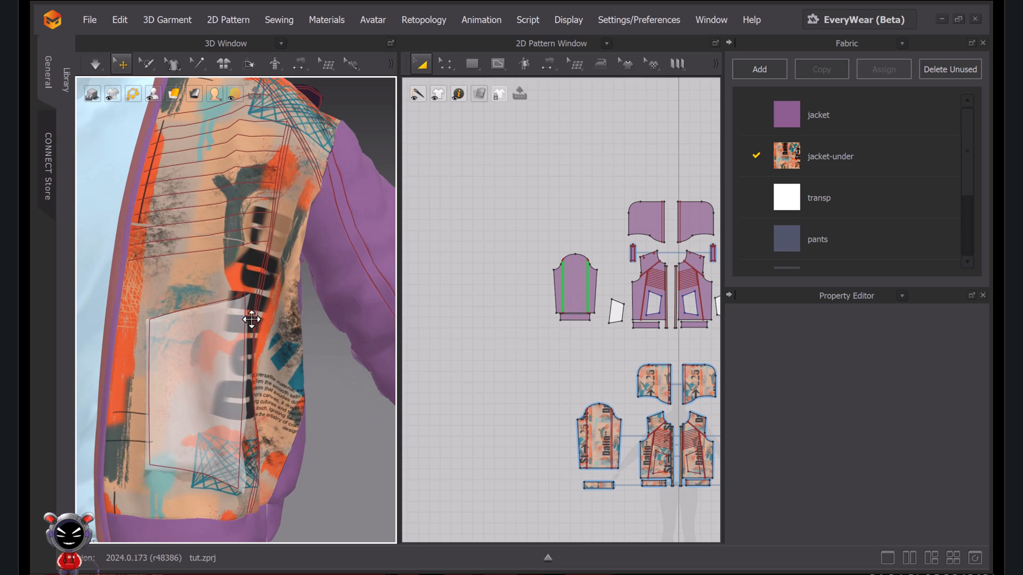
left_click(215, 274)
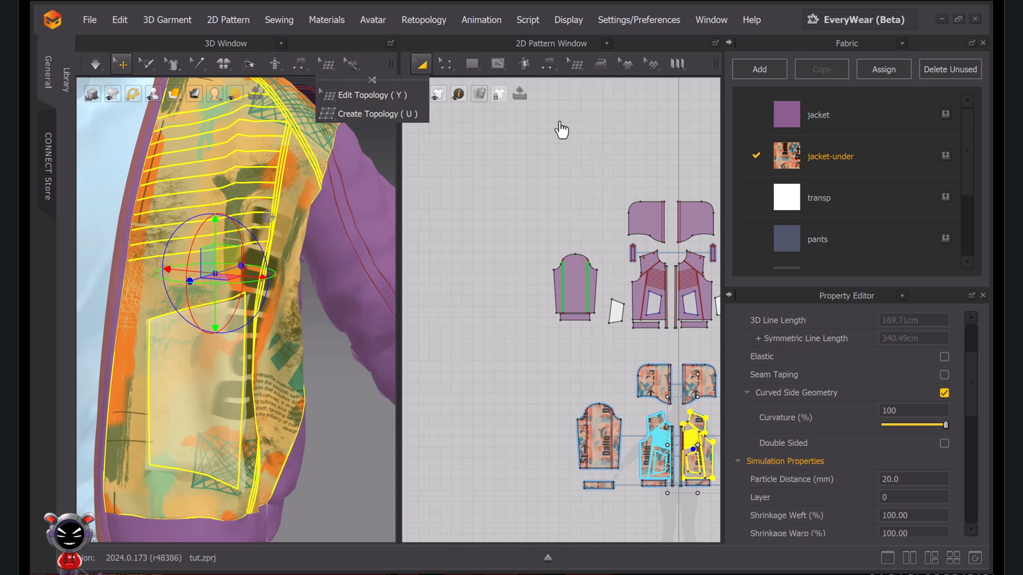
left_click(522, 169)
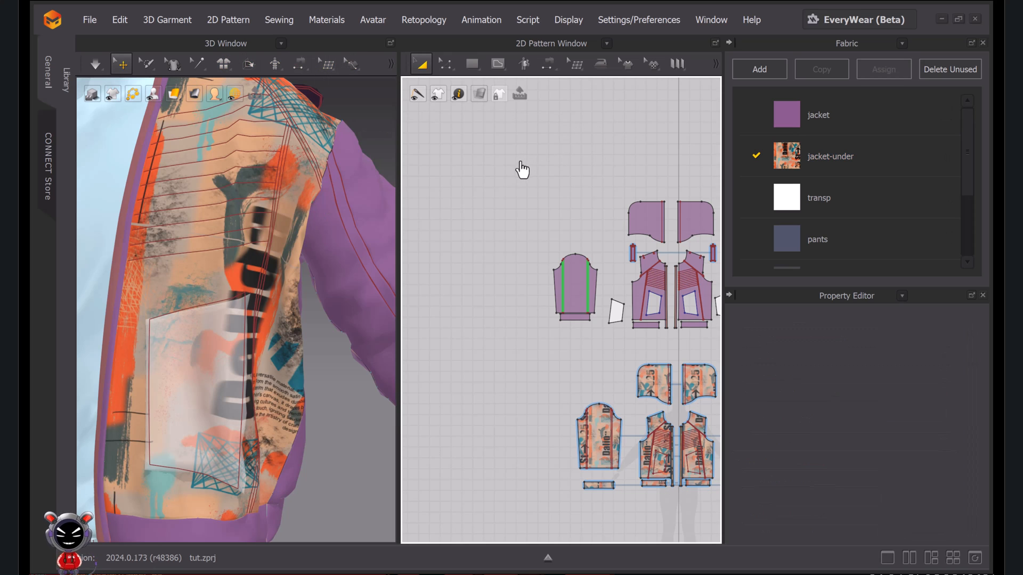
left_click(197, 286)
mouse_move(389, 66)
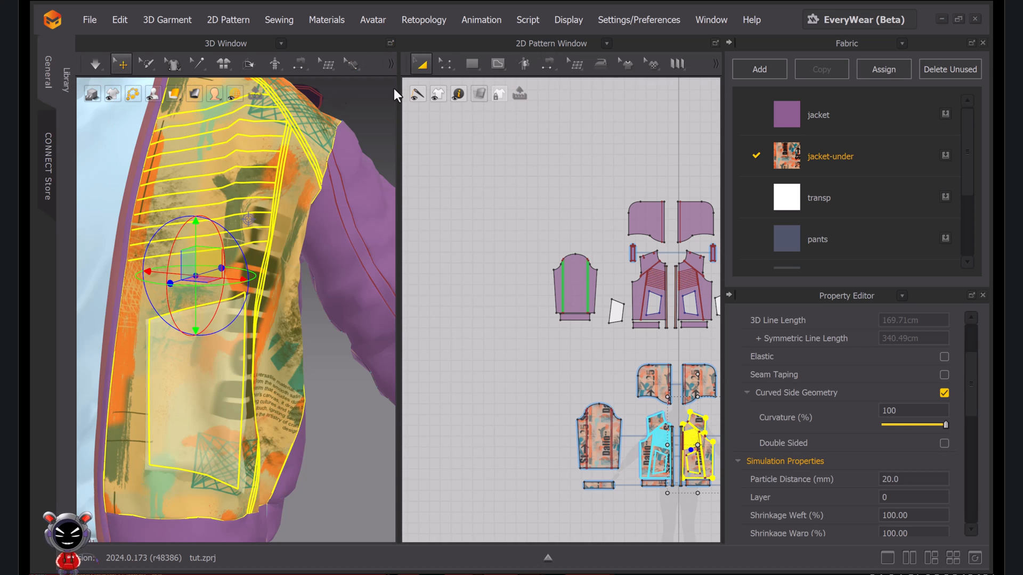
Scale down the jacket-under artwork on the inner front panel with Edit Texture (2D)
scroll(672, 299, "down", 4)
middle_click_drag(671, 298, 531, 215)
scroll(553, 211, "up", 8)
left_click(652, 64)
left_click(663, 88)
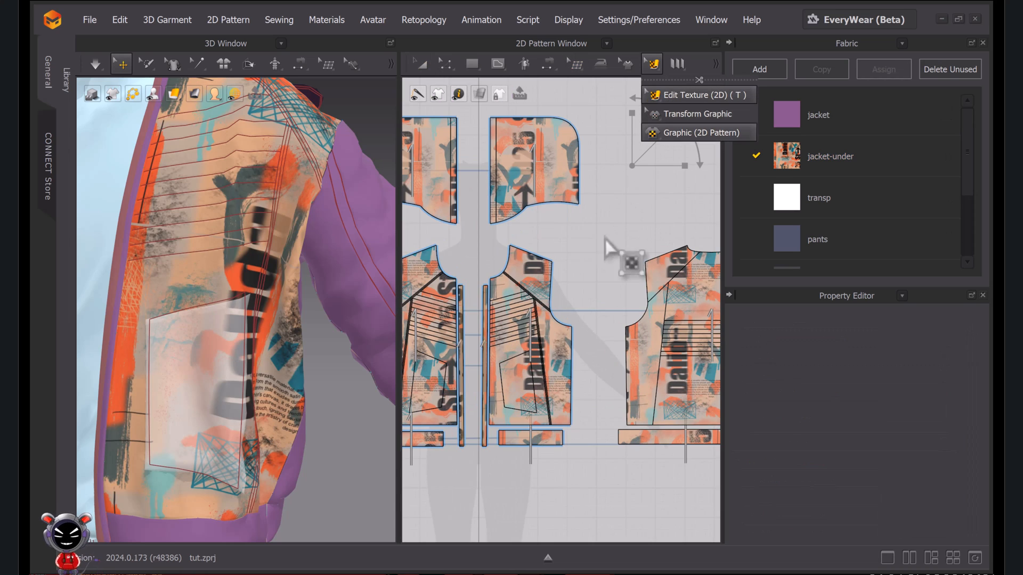
left_click(537, 351)
scroll(589, 235, "down", 4)
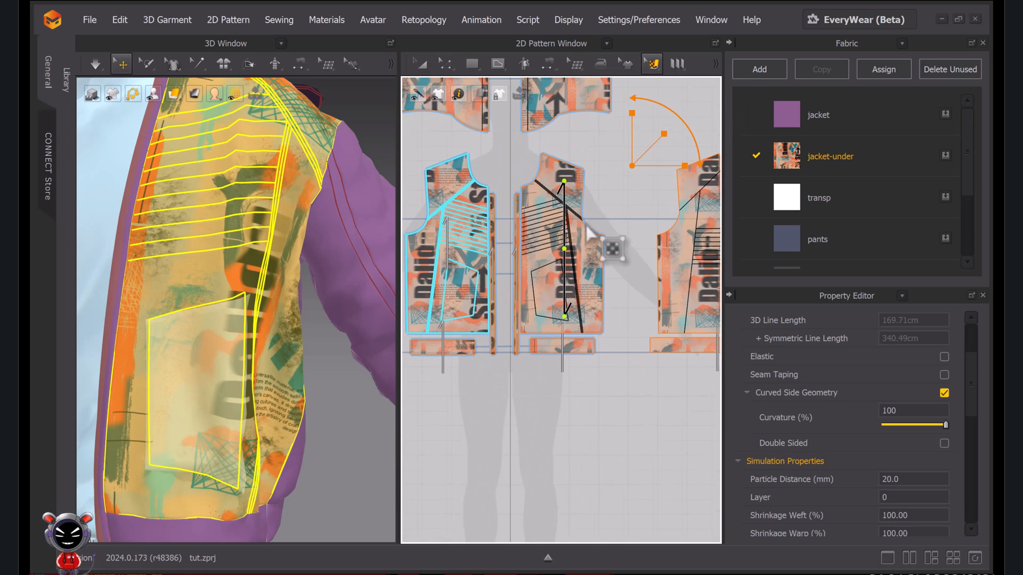
left_click_drag(664, 132, 664, 134)
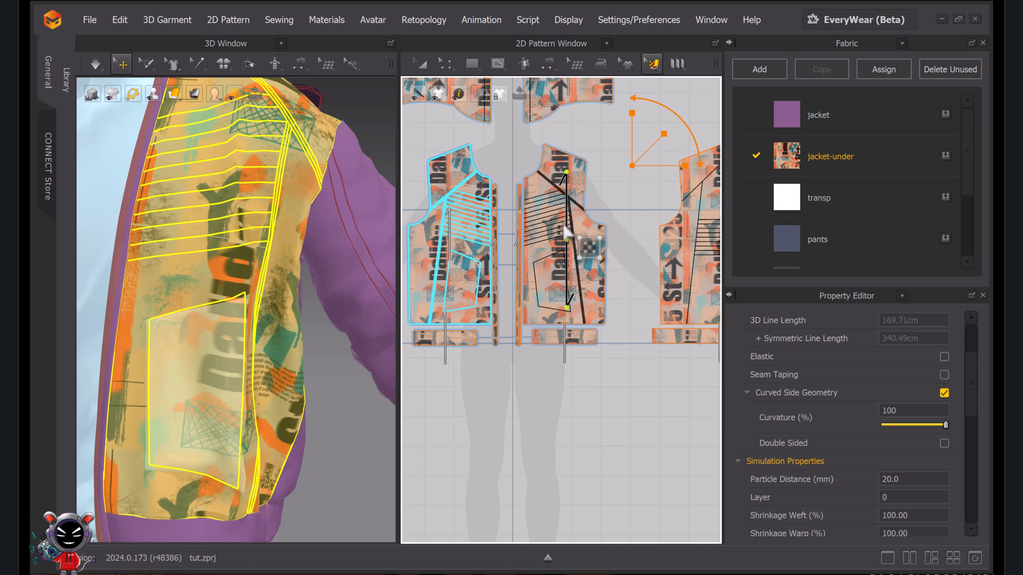
scroll(560, 229, "down", 5)
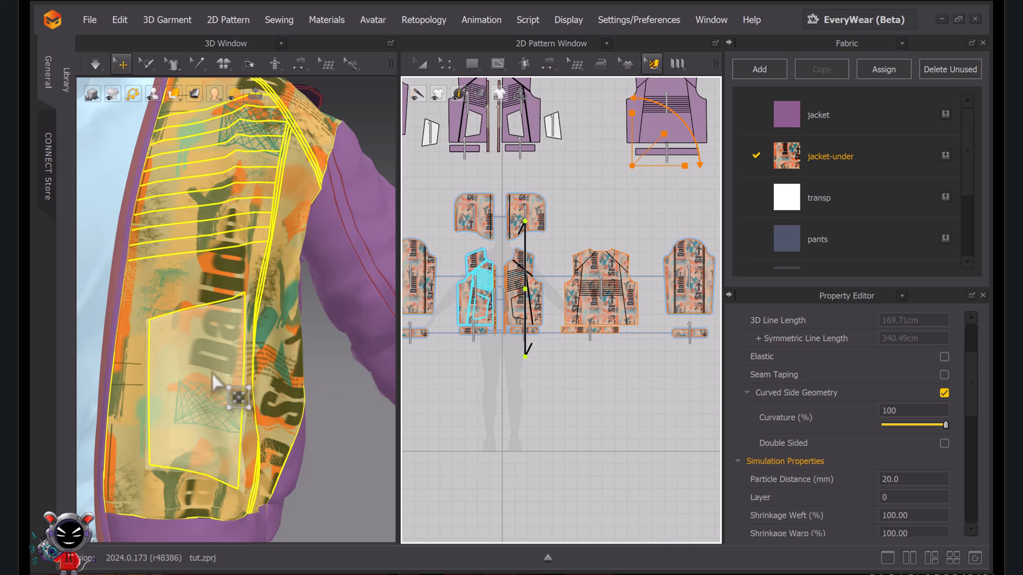
Reposition the jacket-under artwork on the inner front panel in the 3D view with Edit Texture (3D)
scroll(240, 389, "up", 5)
left_click_drag(248, 203, 293, 184)
left_click(388, 66)
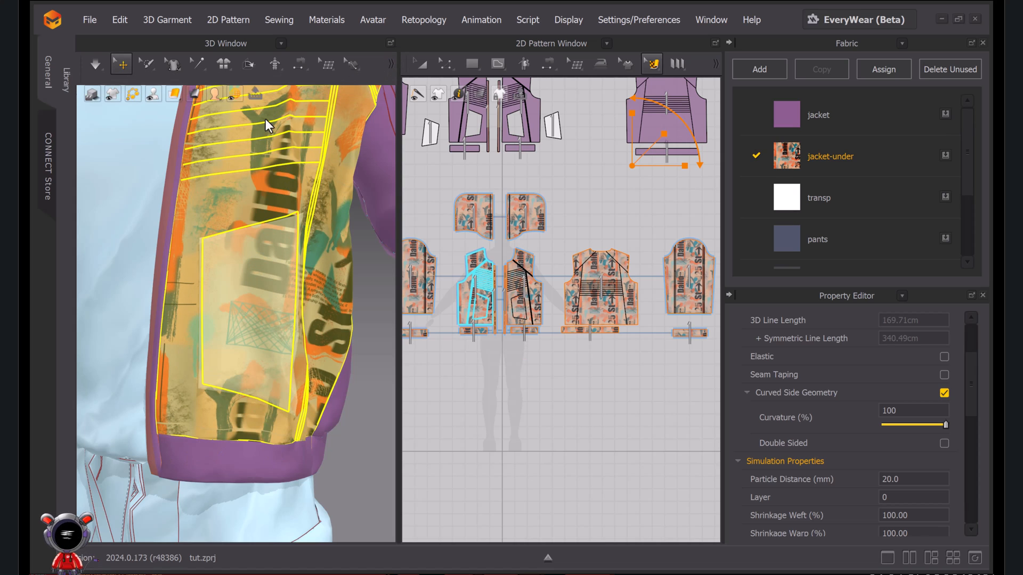
left_click(389, 63)
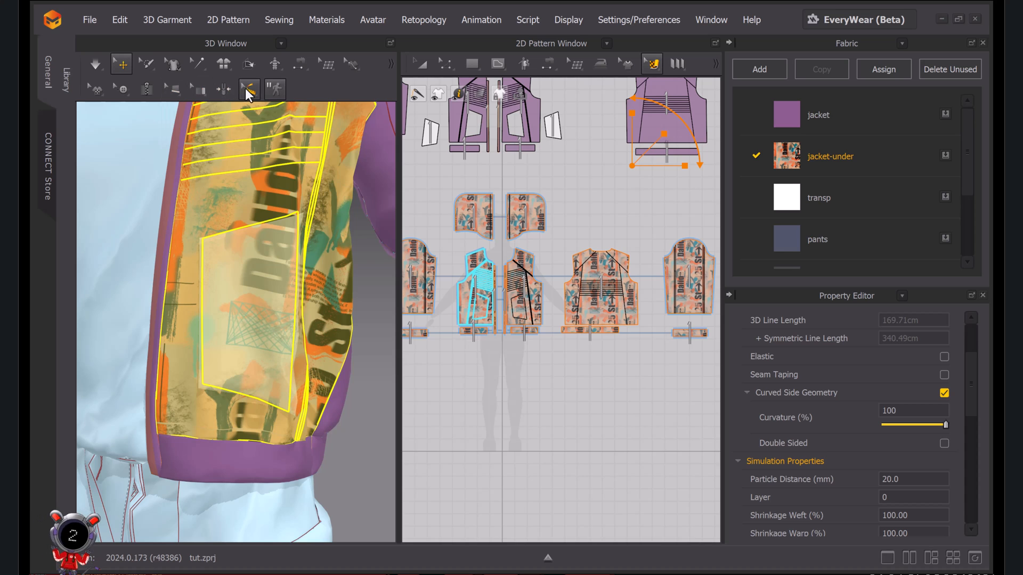
mouse_move(99, 89)
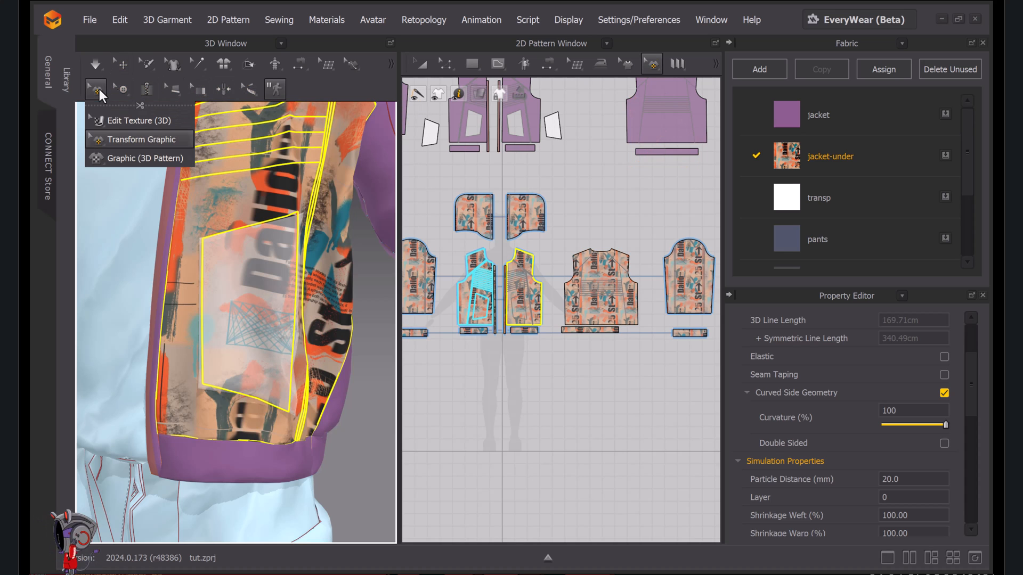
left_click(132, 133)
left_click_drag(256, 208, 186, 192)
left_click(436, 401)
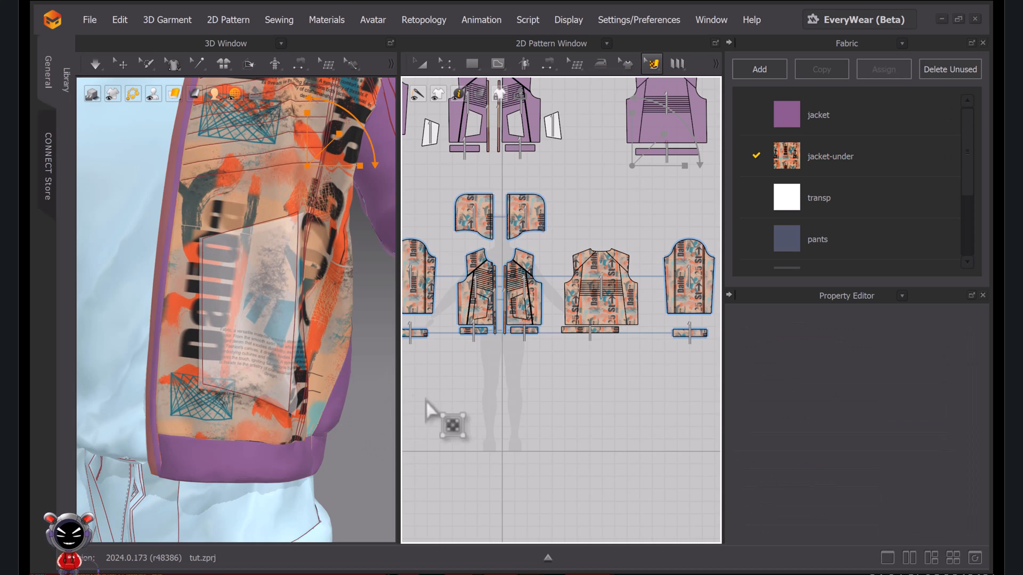
Reduce the scale of the artwork directly on the inner front panel in 3D and deselect the panel
scroll(308, 361, "down", 4)
middle_click_drag(292, 354, 330, 342)
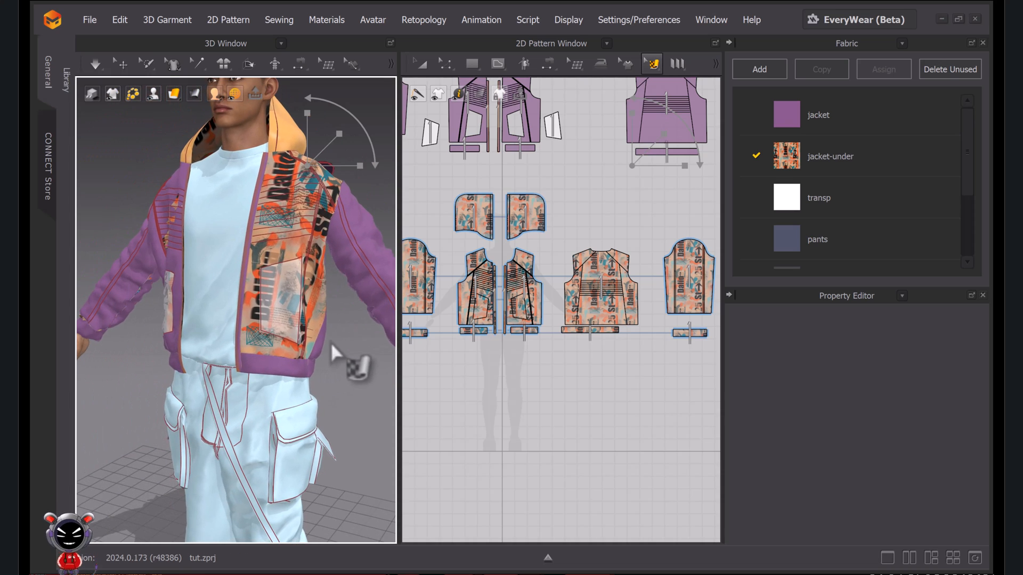
left_click(301, 264)
left_click(291, 246)
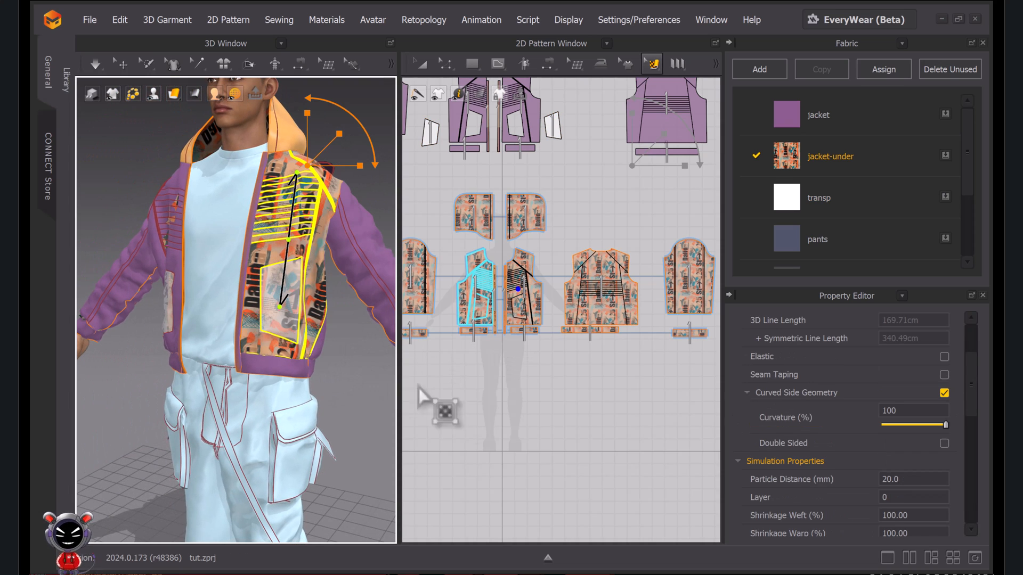
left_click(407, 393)
Show the hidden outer front panel again and simulate the jacket on the avatar
left_click(97, 65)
scroll(332, 293, "down", 3)
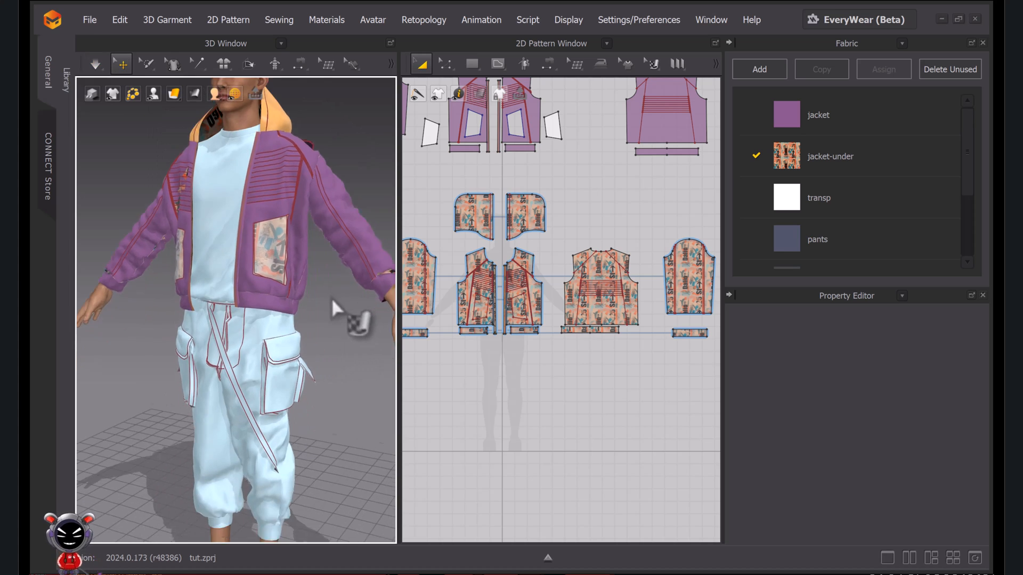
right_click_drag(332, 293, 367, 301)
left_click_drag(354, 289, 366, 304)
scroll(326, 379, "down", 2)
right_click_drag(326, 309, 358, 295)
key("space")
scroll(287, 256, "up", 2)
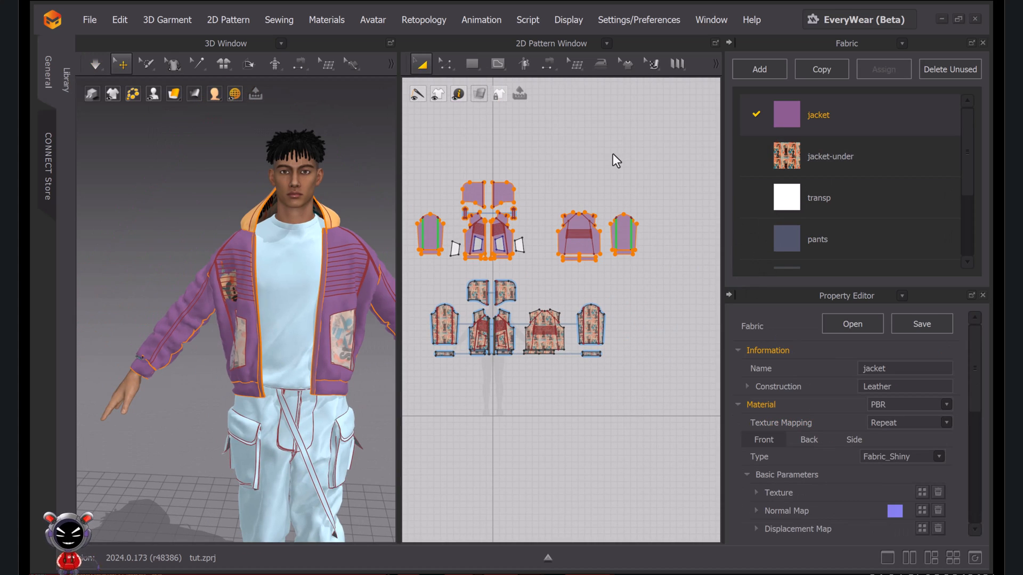
Set the particle distance of all outer and inner jacket pattern pieces to 5 mm
middle_click_drag(296, 252, 279, 221)
scroll(487, 150, "down", 3)
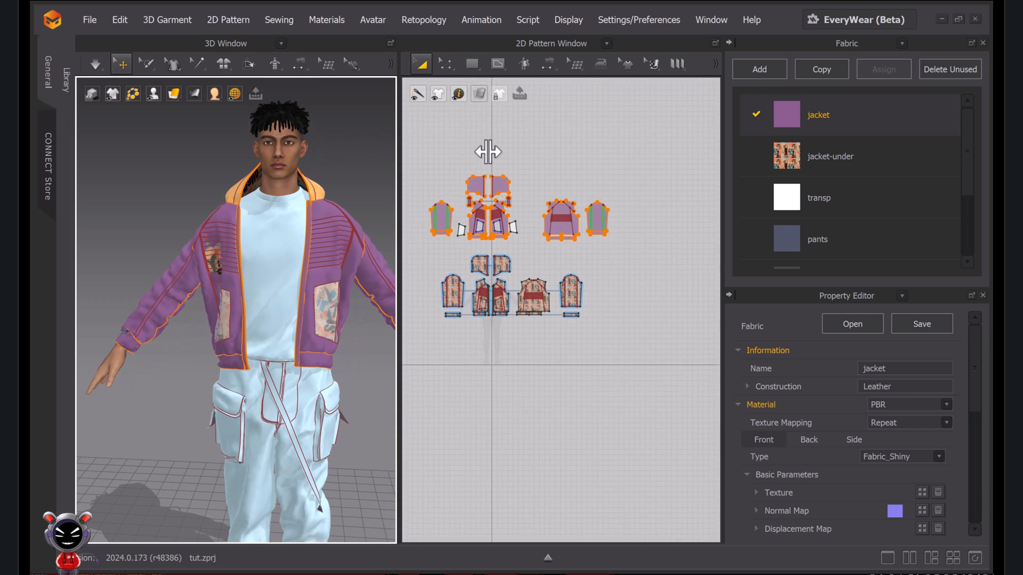
middle_click_drag(486, 151, 496, 125)
left_click_drag(441, 120, 642, 304)
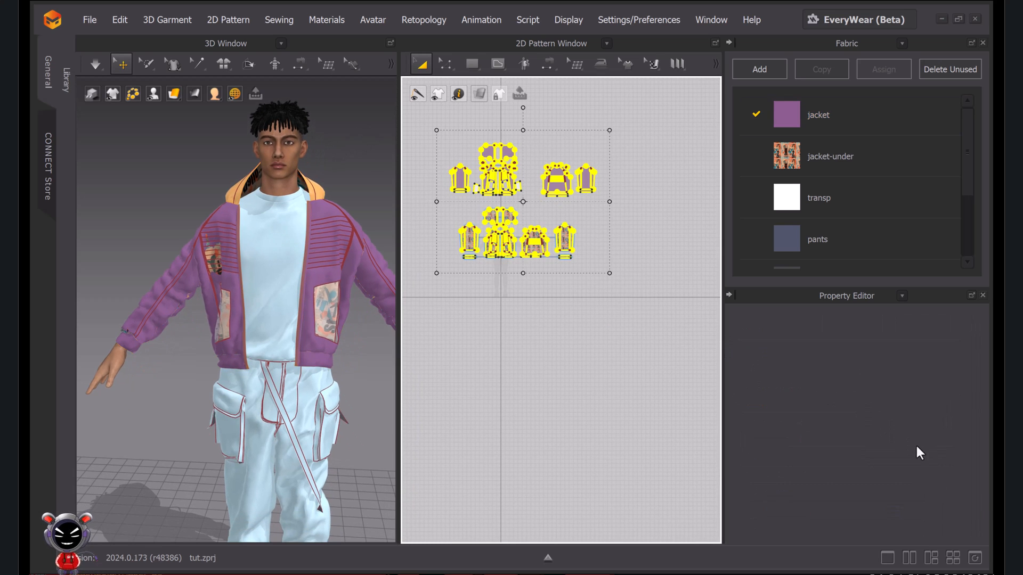
left_click(909, 478)
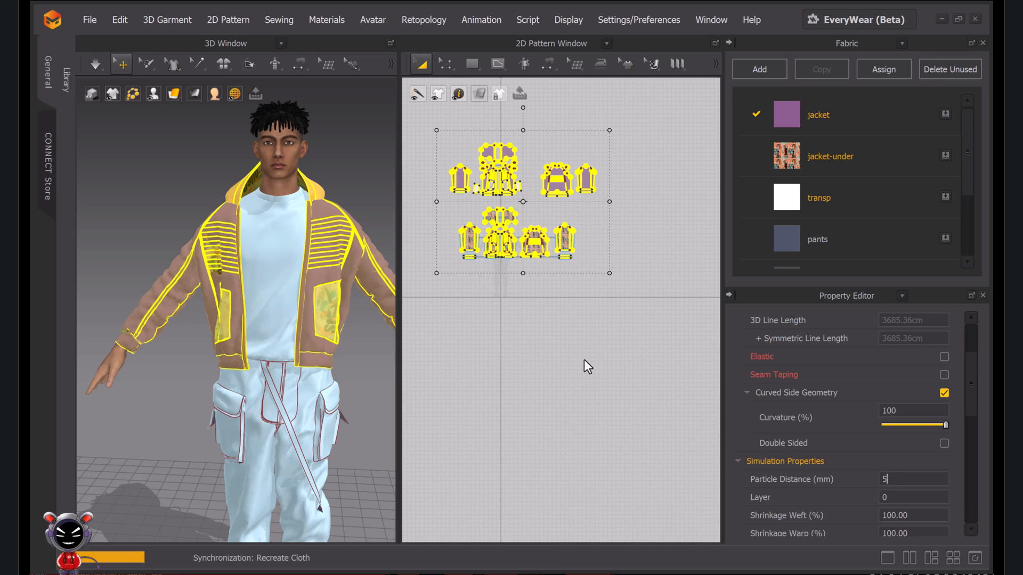
left_click(611, 359)
Locate the hood's inner piece among the patterns and select all inner-layer pieces in the lower row
scroll(229, 387, "up", 5)
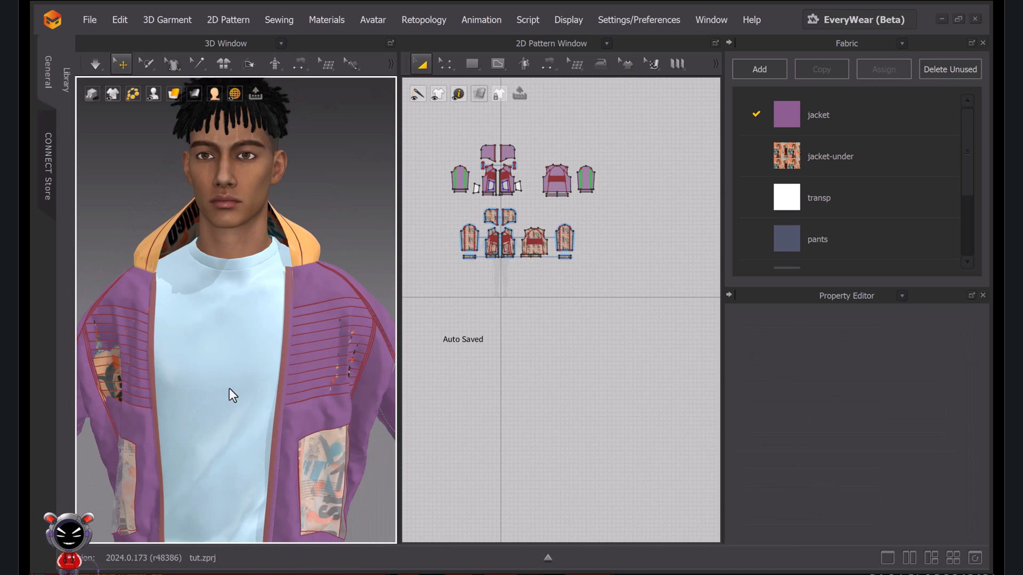
left_click(286, 219)
scroll(479, 234, "up", 5)
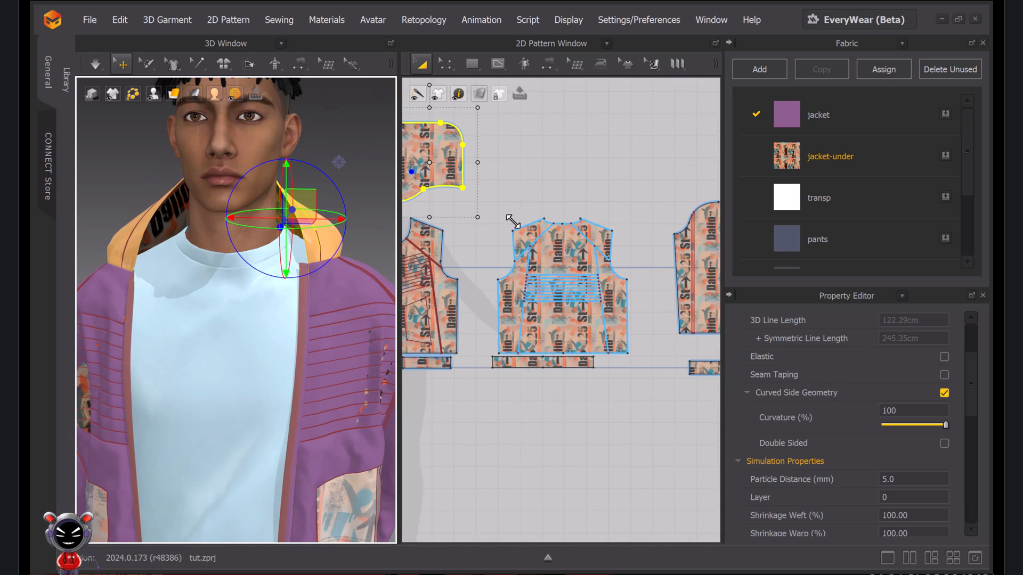
scroll(659, 288, "down", 8)
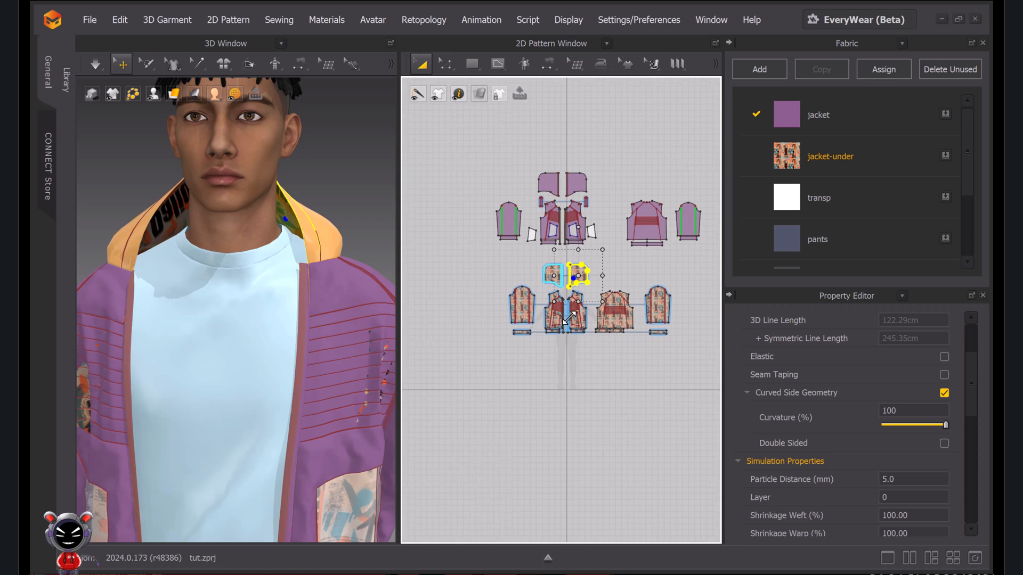
scroll(593, 351, "down", 2)
left_click_drag(447, 303, 634, 227)
Give the jacket-under fabric a back material separate from its front and colour it teal, 35AAAA
left_click(791, 152)
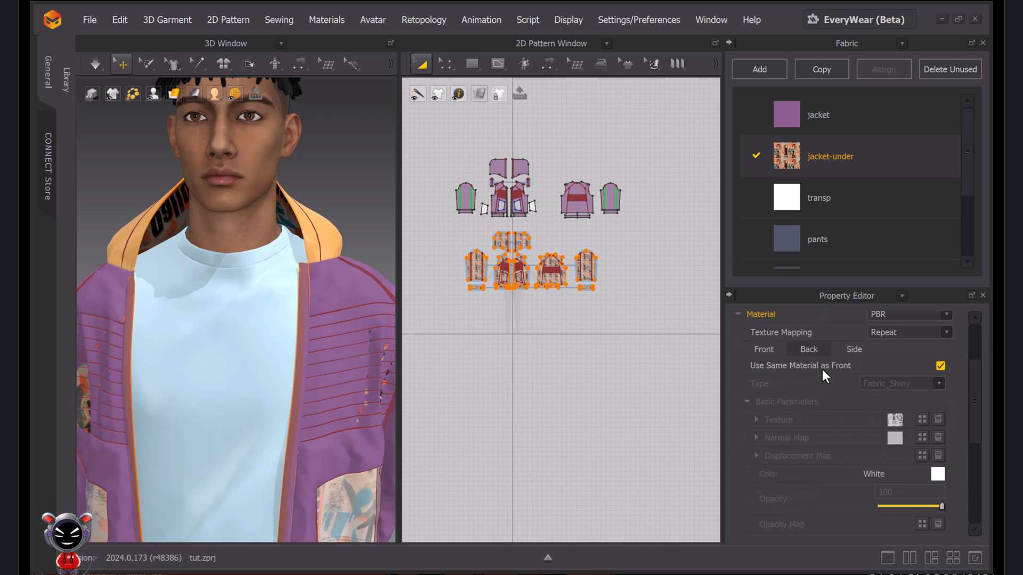
left_click(767, 350)
left_click(809, 350)
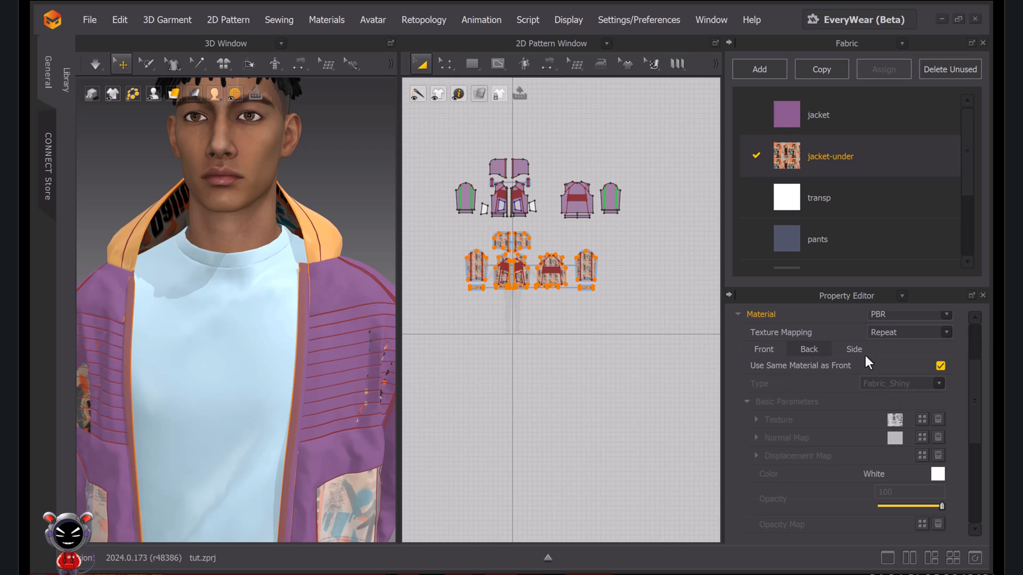
left_click(940, 366)
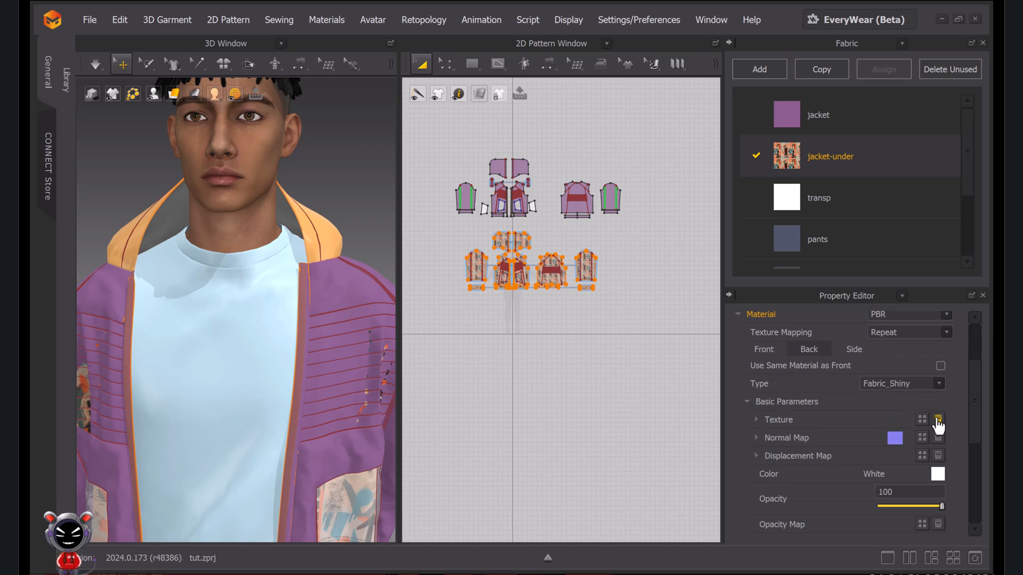
left_click(938, 475)
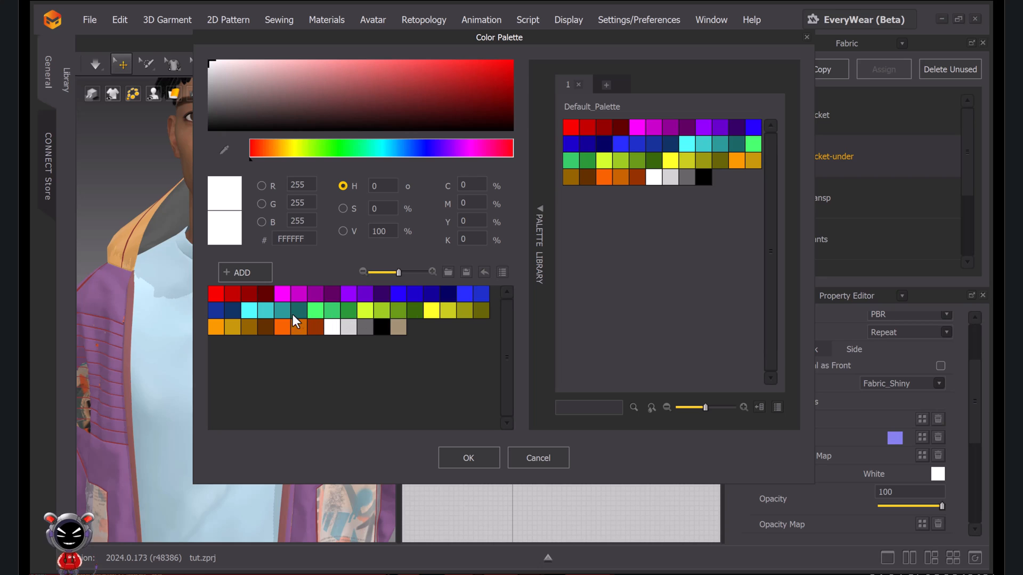
left_click(246, 310)
left_click_drag(418, 66, 419, 84)
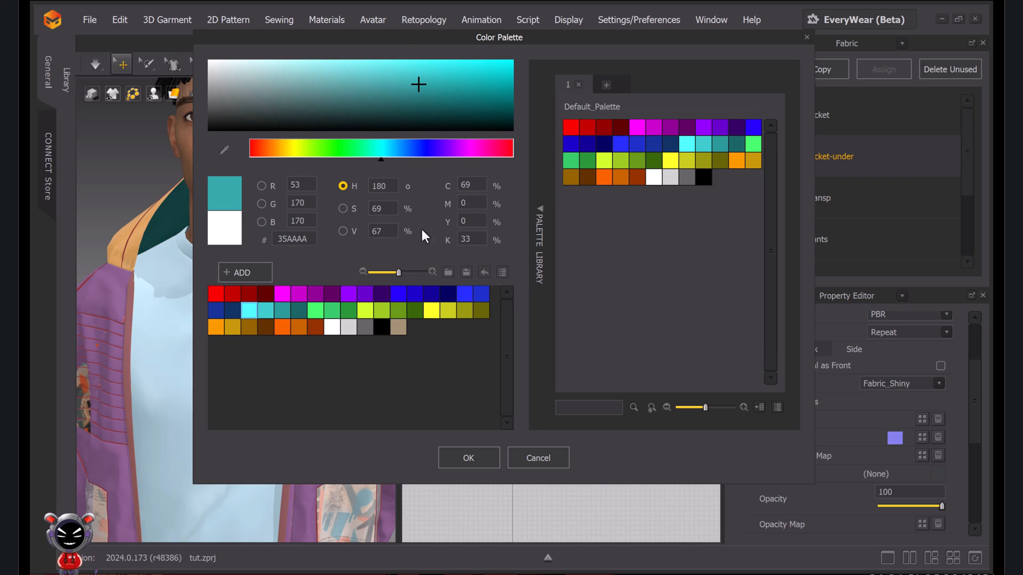
left_click(476, 465)
scroll(305, 247, "down", 5)
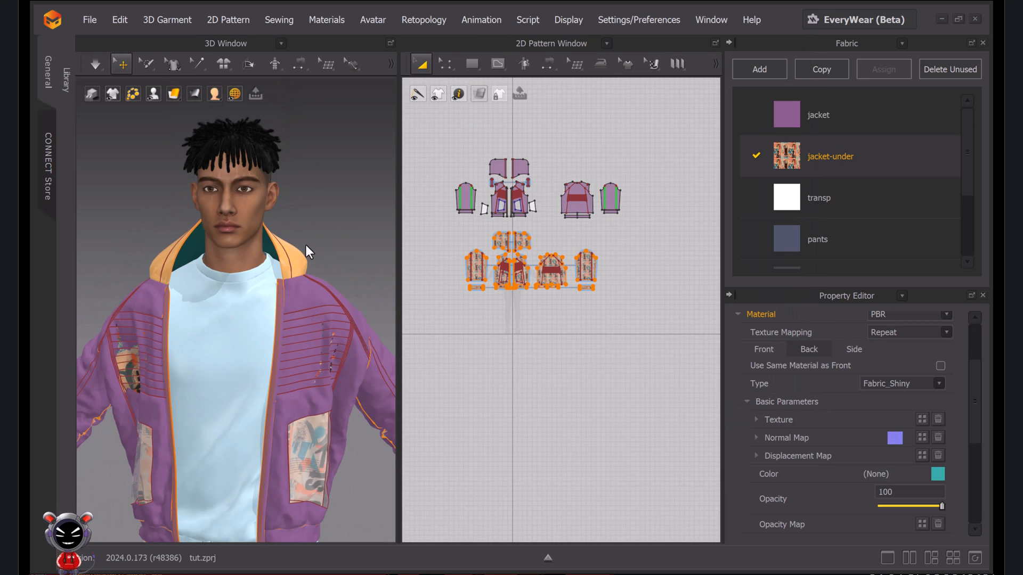
Select all outer-layer jacket pieces, including the pockets, and scale them up slightly in width and length
left_click_drag(436, 141, 661, 227)
scroll(537, 203, "up", 3)
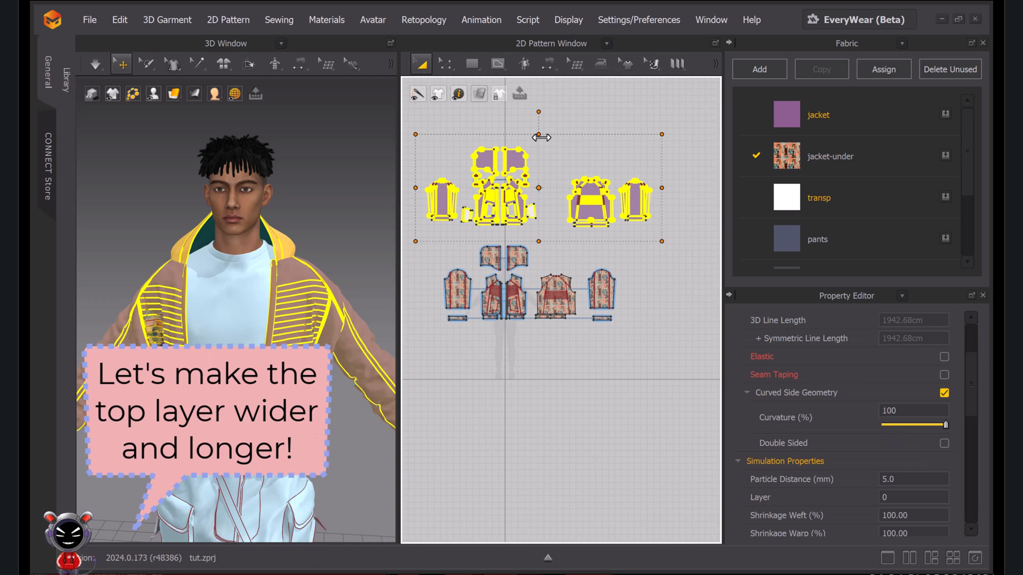
left_click_drag(539, 134, 537, 129)
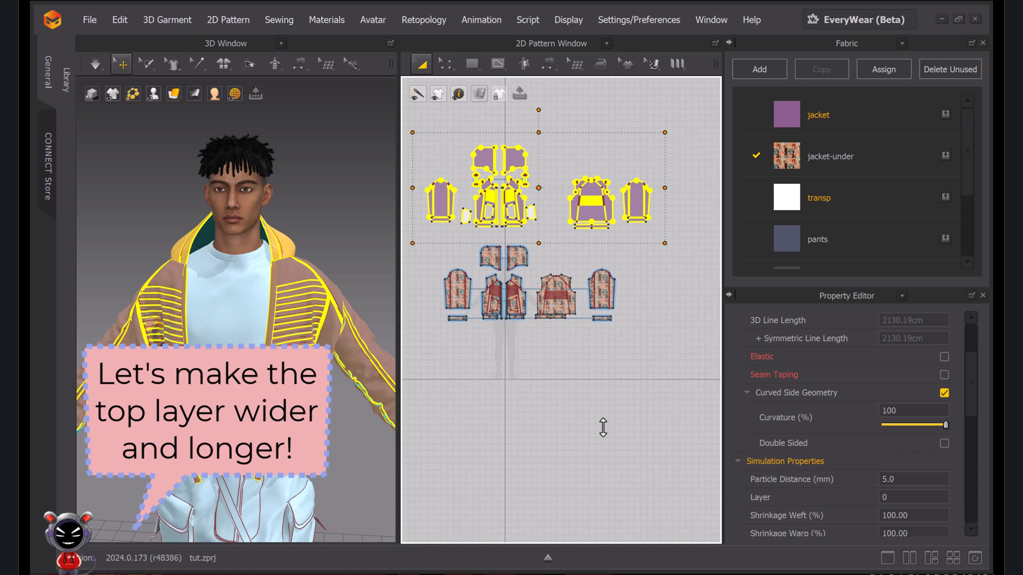
Unfreeze the T-shirt and trousers pattern pieces and clear the selection
scroll(219, 347, "down", 3)
middle_click_drag(219, 346, 219, 256)
scroll(517, 227, "down", 5)
scroll(594, 372, "up", 1)
middle_click_drag(476, 283, 569, 158)
middle_click_drag(618, 488, 504, 340)
left_click_drag(506, 342, 694, 457)
key("ctrl+k")
middle_click_drag(553, 258, 651, 486)
left_click(617, 207)
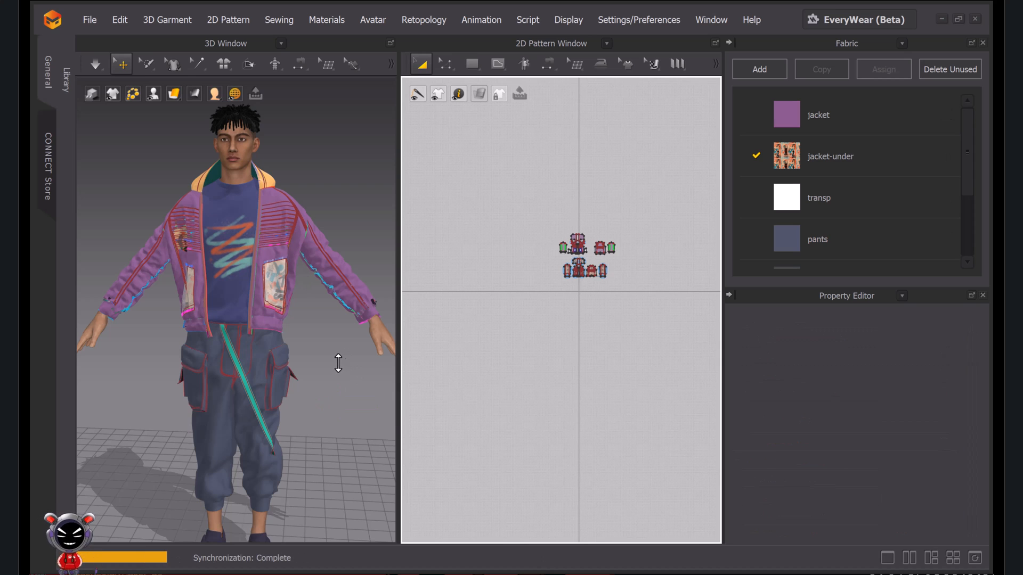
Simulate the full outfit and pull the jacket's outer front panels to settle them on the avatar
right_click_drag(342, 353, 189, 245)
scroll(217, 252, "up", 5)
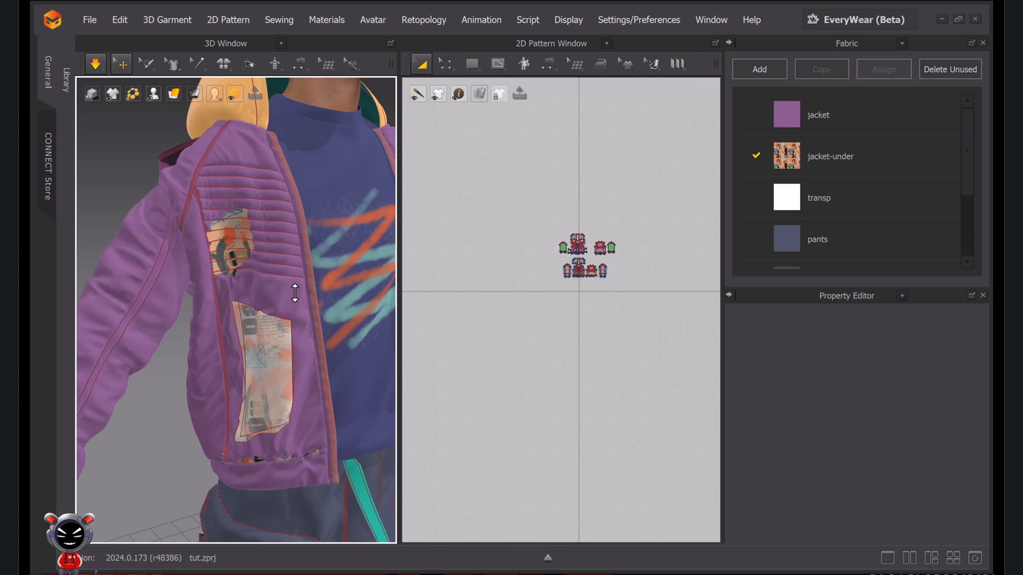
right_click_drag(294, 293, 171, 290)
left_click_drag(150, 277, 218, 300)
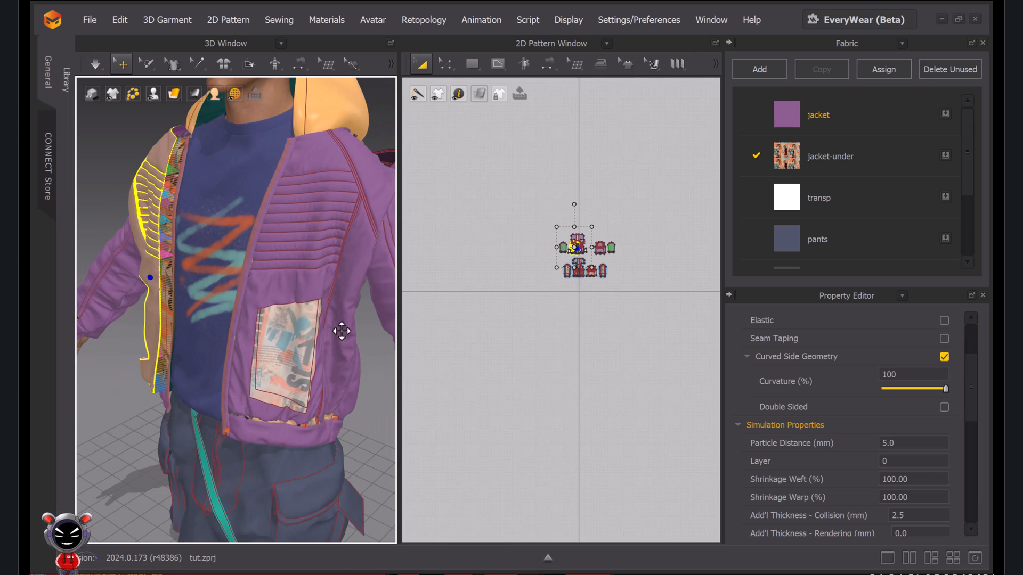
key("space")
key("space")
key("2")
key("space")
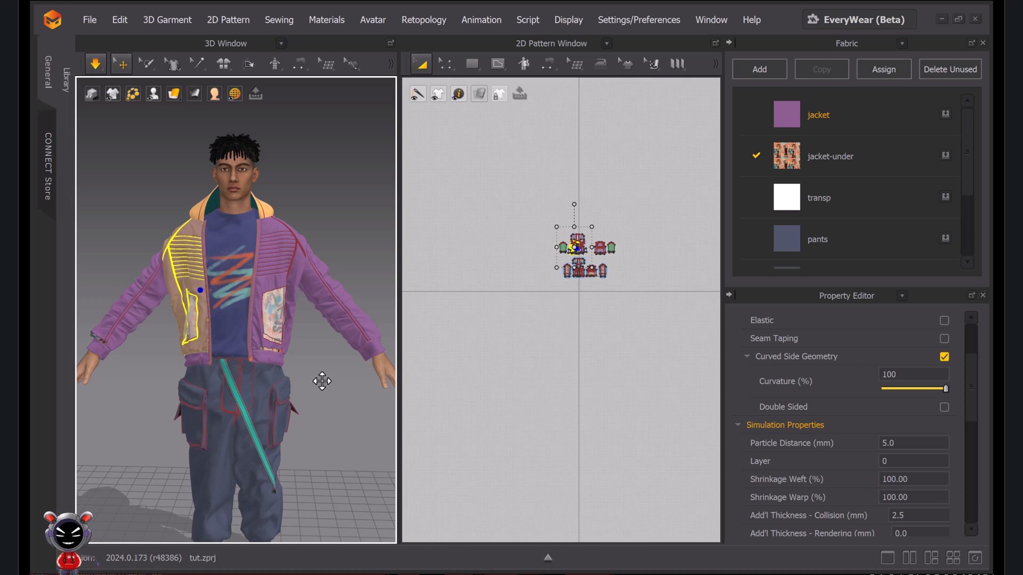
left_click(342, 408)
key("space")
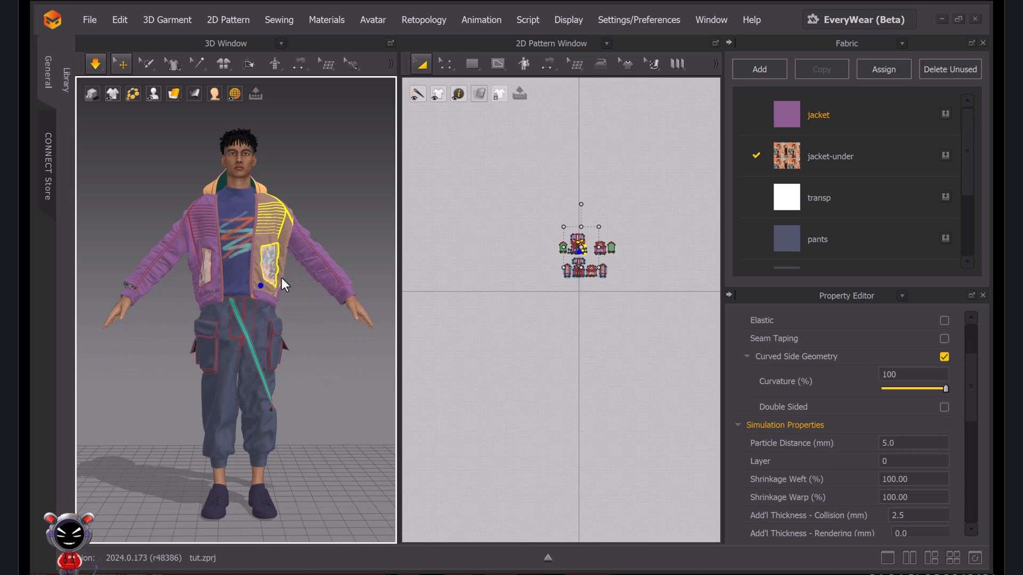
key("space")
Examine the collision between the inner and outer layers at the sleeve's wrist end
scroll(337, 293, "up", 3)
scroll(337, 293, "down", 2)
mouse_move(337, 293)
right_mouse_down()
mouse_move(318, 310)
mouse_move(342, 304)
right_mouse_up()
scroll(202, 292, "up", 3)
right_click_drag(202, 292, 297, 271)
left_click(288, 232)
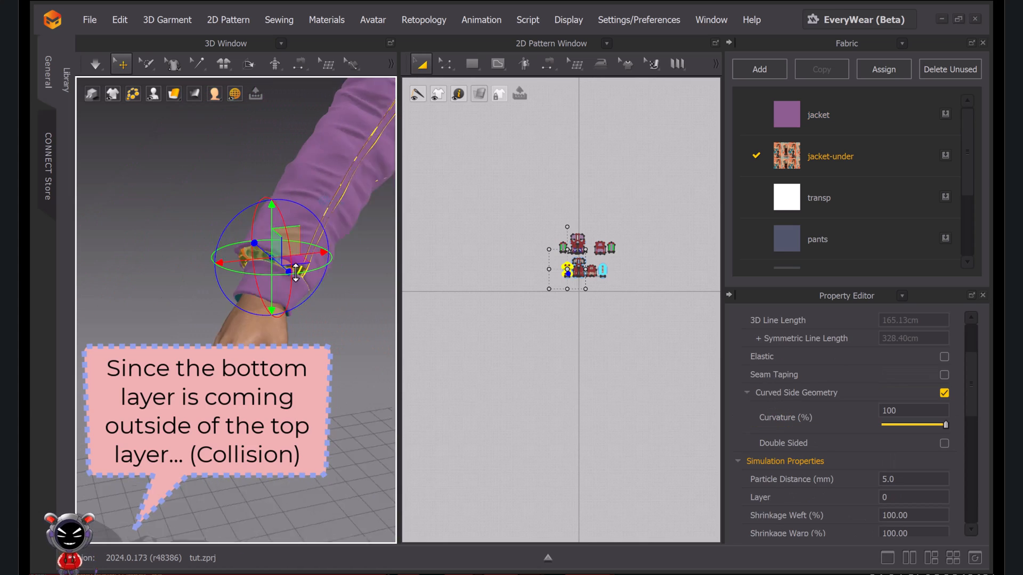
scroll(297, 270, "down", 3)
Set the additional collision thickness of all outer-layer jacket pieces to 3 mm
left_click(533, 215)
middle_click_drag(533, 215, 458, 157)
scroll(469, 165, "up", 4)
left_click_drag(489, 169, 676, 246)
scroll(840, 475, "down", 3)
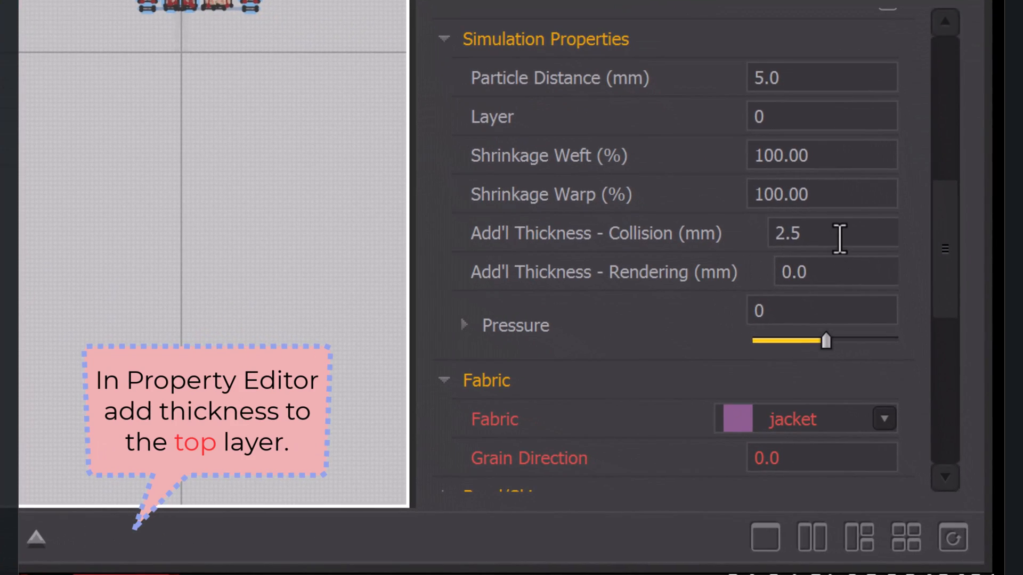
double_click(833, 234)
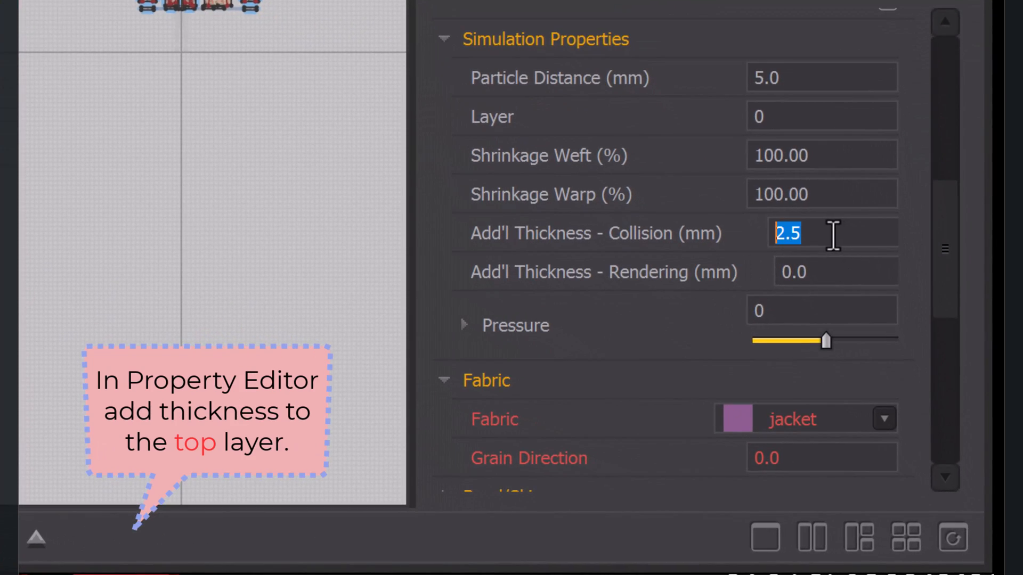
type("3")
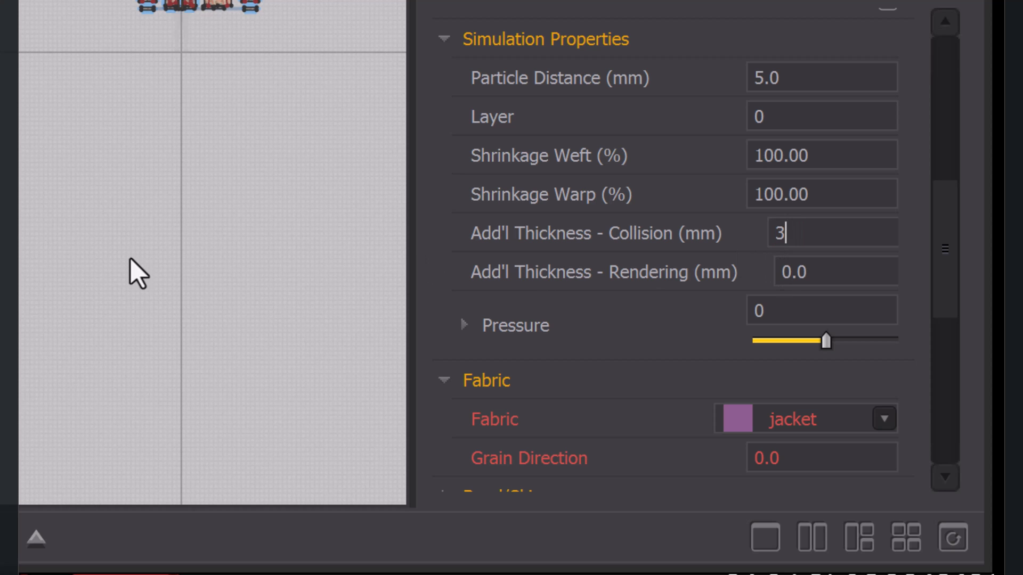
left_click(204, 226)
Set the additional collision thickness of all inner-layer jacket pieces to 2 mm
left_click_drag(82, 78, 256, 28)
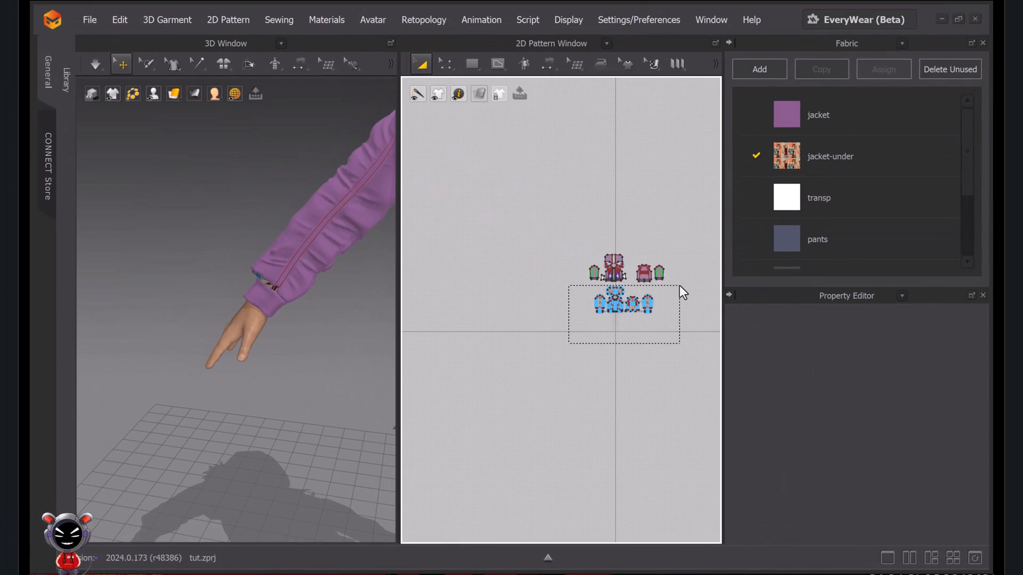
left_click_drag(679, 285, 679, 286)
left_click(918, 416)
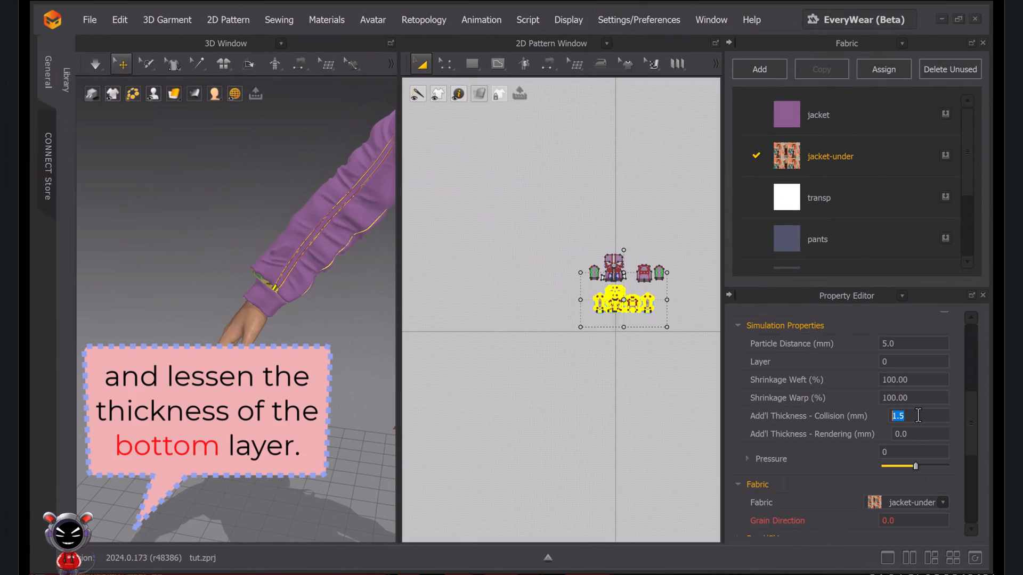
scroll(918, 416, "up", 1)
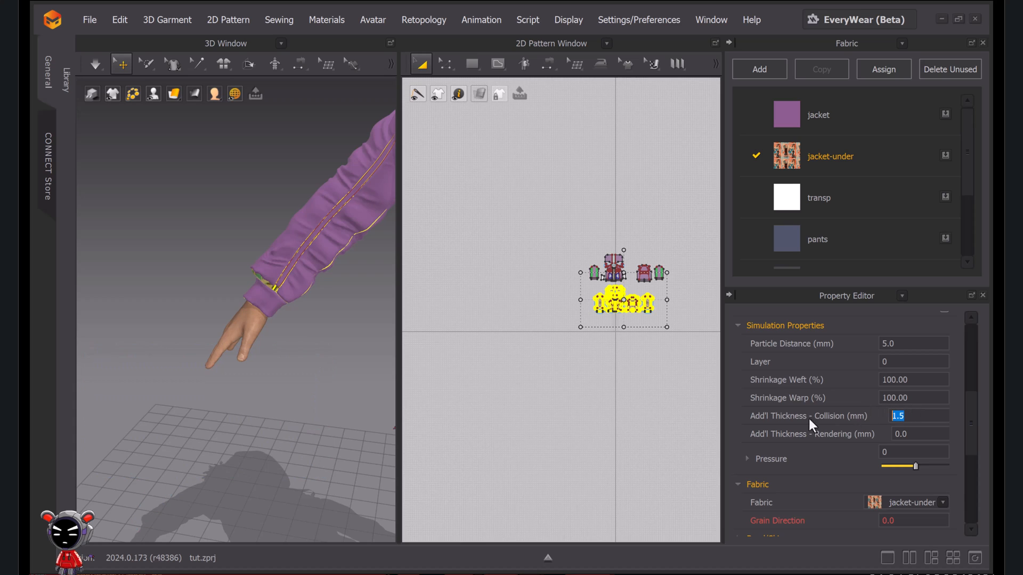
type("2")
left_click(308, 419)
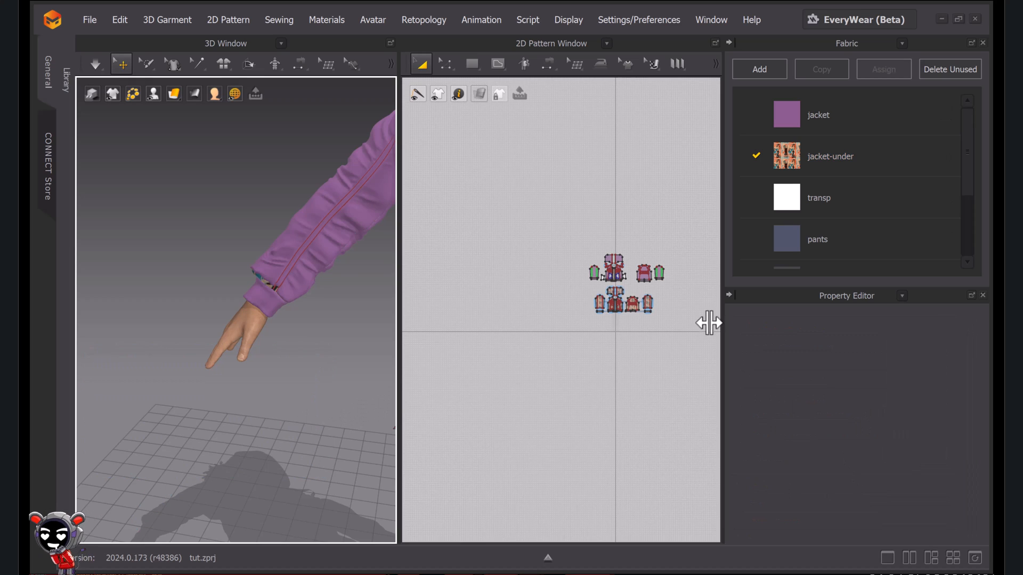
Set the outer-layer pieces' additional rendering thickness to 1 mm and simulate the outfit
left_click_drag(563, 241, 688, 286)
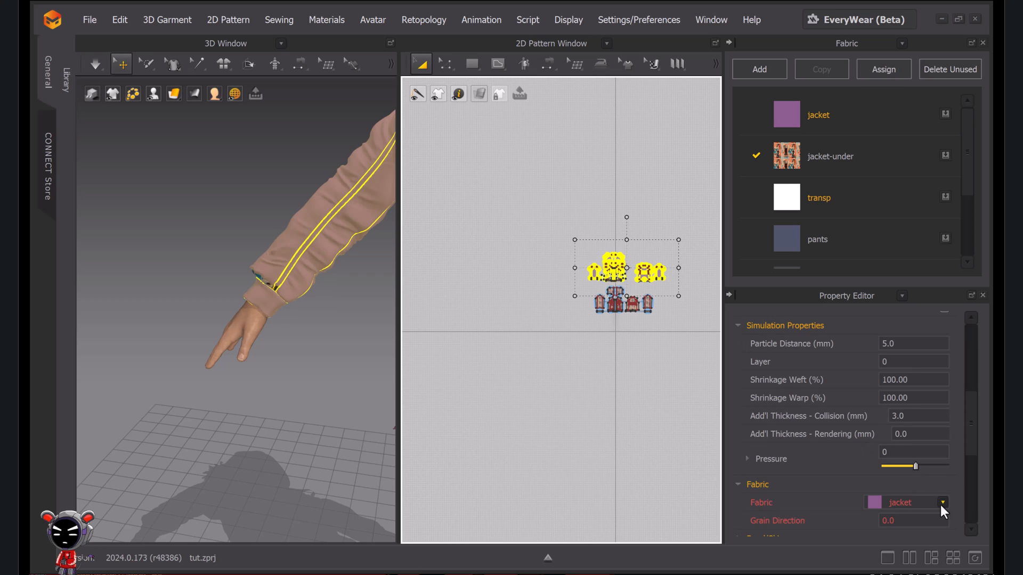
left_click(914, 435)
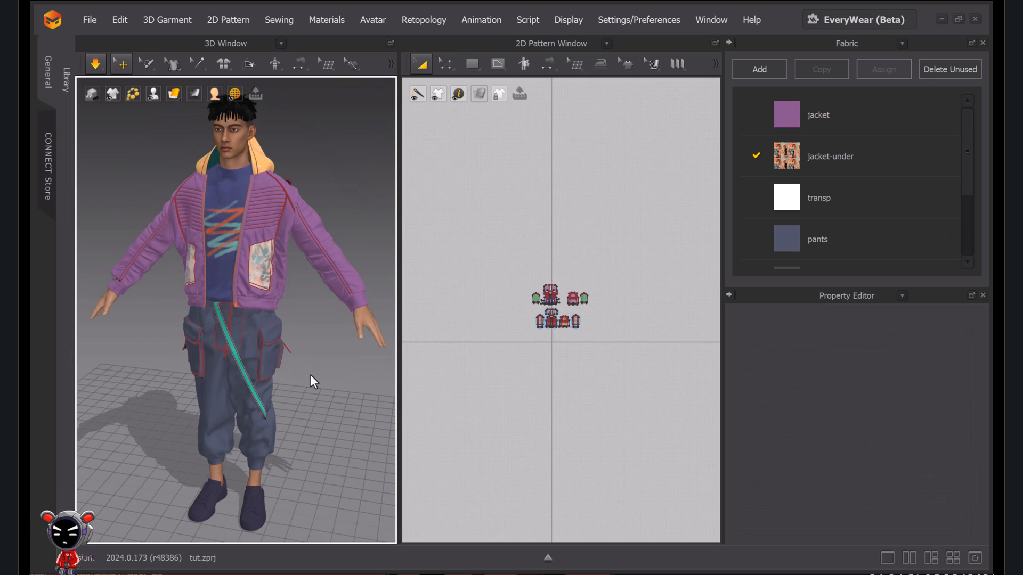
scroll(354, 341, "down", 3)
Delete the turned seam joining the inner sleeve's hem to the outer sleeve's hem
left_click(151, 270)
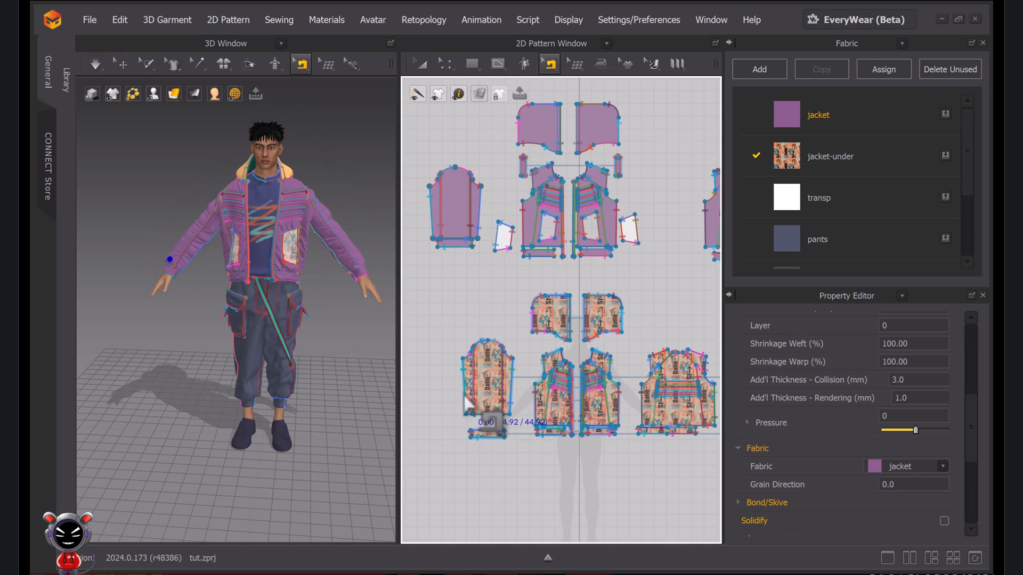
left_click(462, 398)
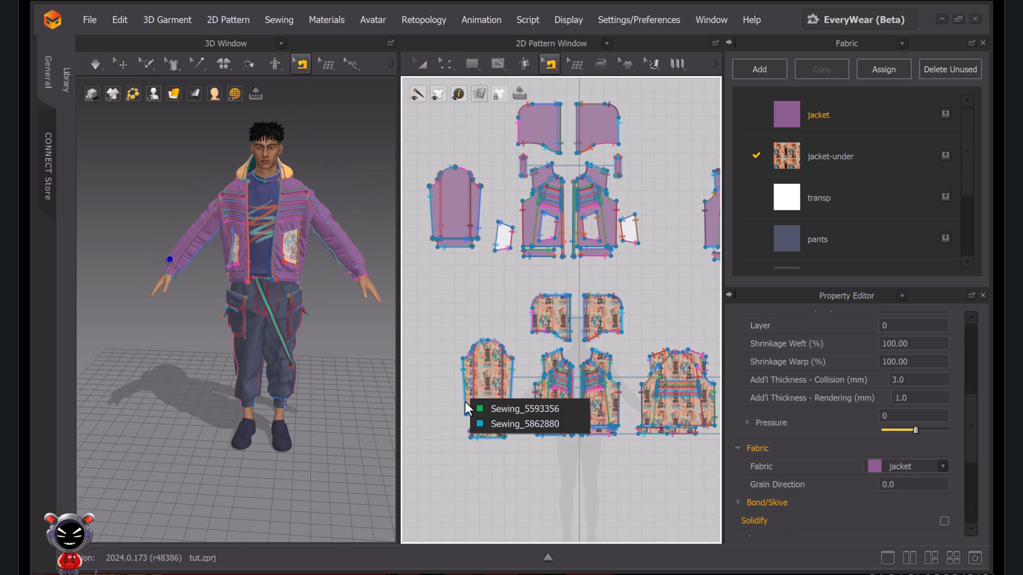
left_click(481, 407)
left_click(495, 424)
key("b")
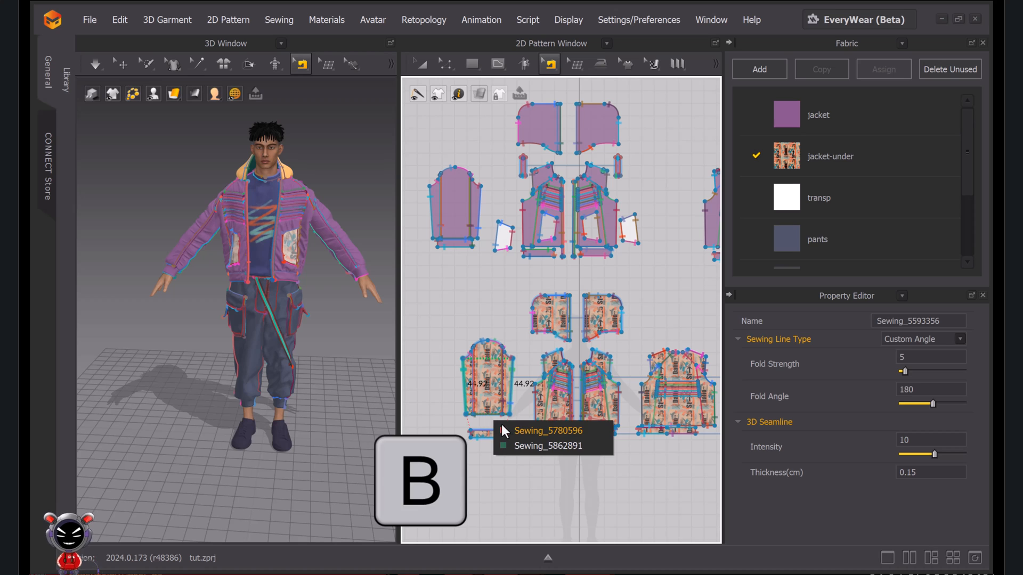
left_click(508, 444)
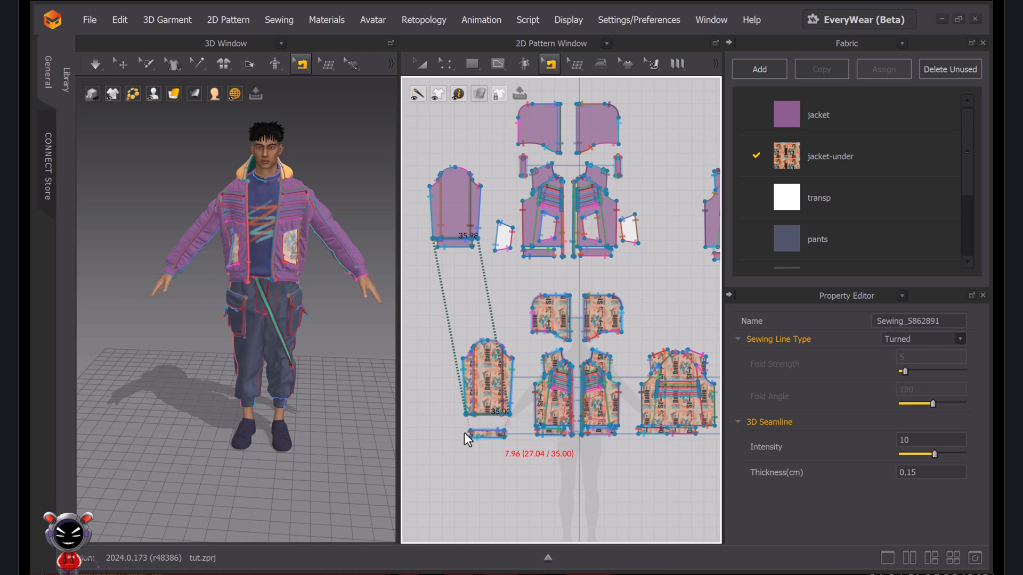
scroll(442, 254, "up", 5)
scroll(556, 363, "down", 5)
middle_click_drag(556, 363, 531, 235)
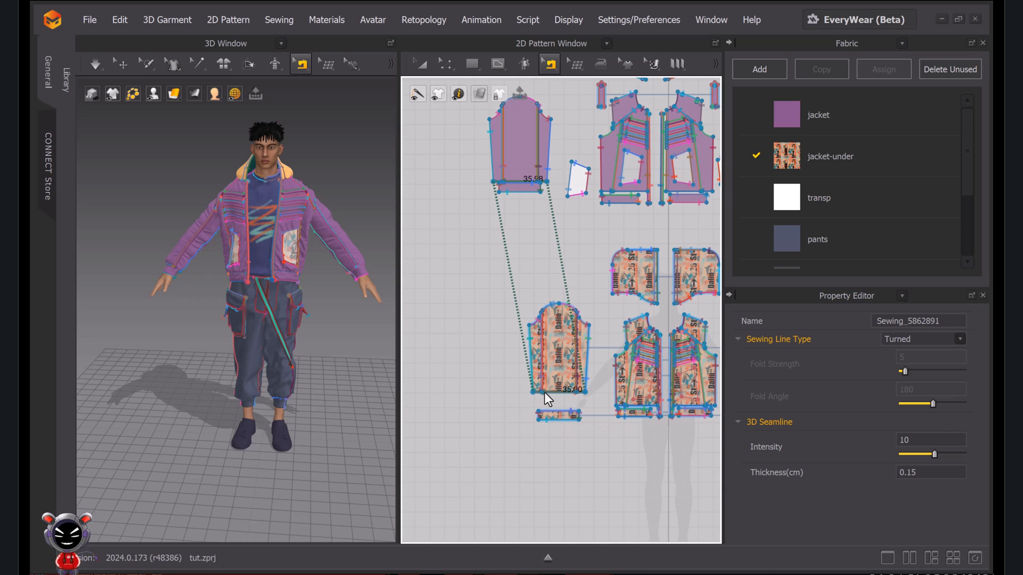
key("Delete")
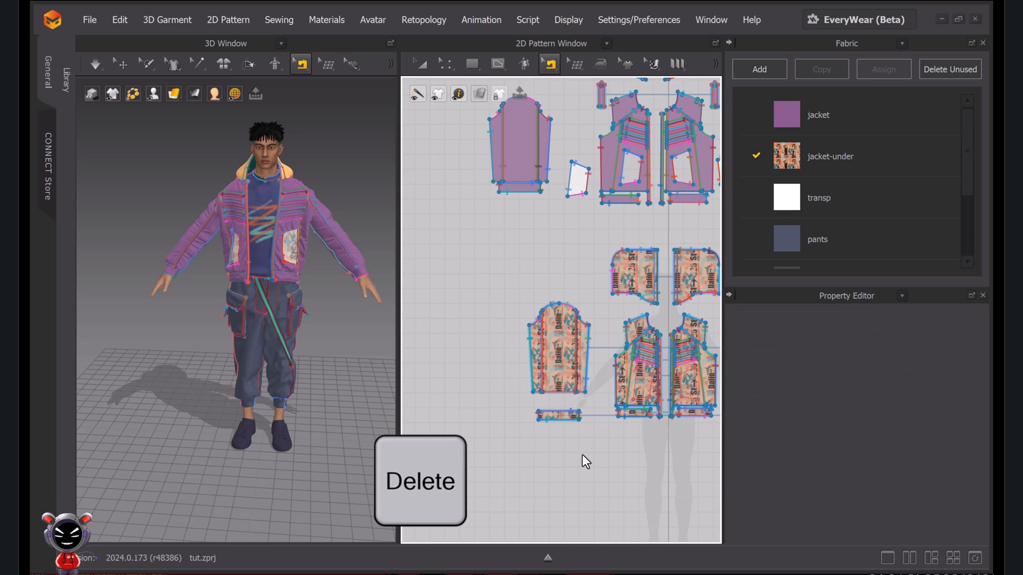
Move the outer cuff down away from the sleeve and sew its upper edge to the outer sleeve's hem
key("a")
scroll(512, 181, "up", 5)
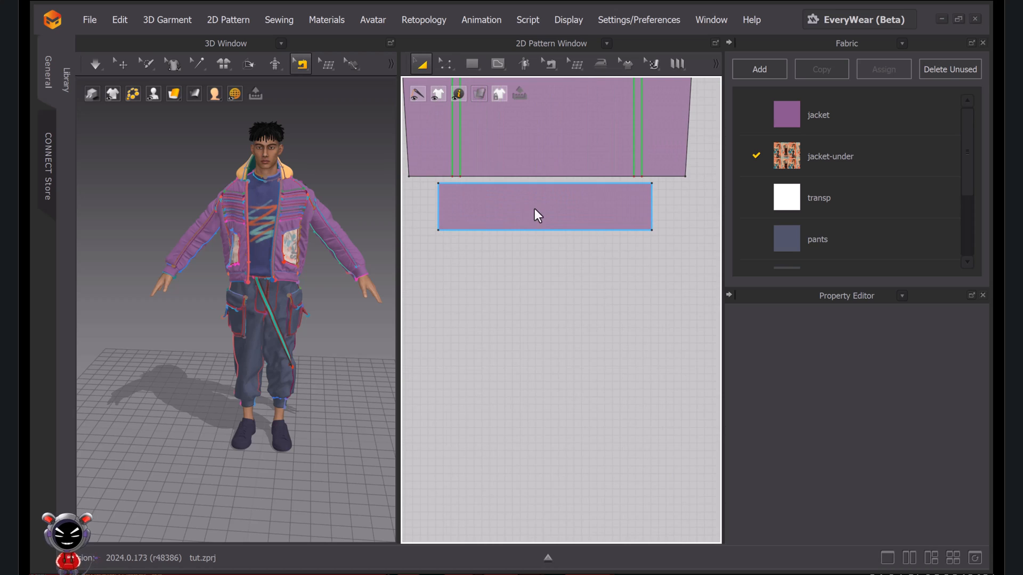
left_click_drag(535, 209, 535, 256)
left_click(568, 328)
key("n")
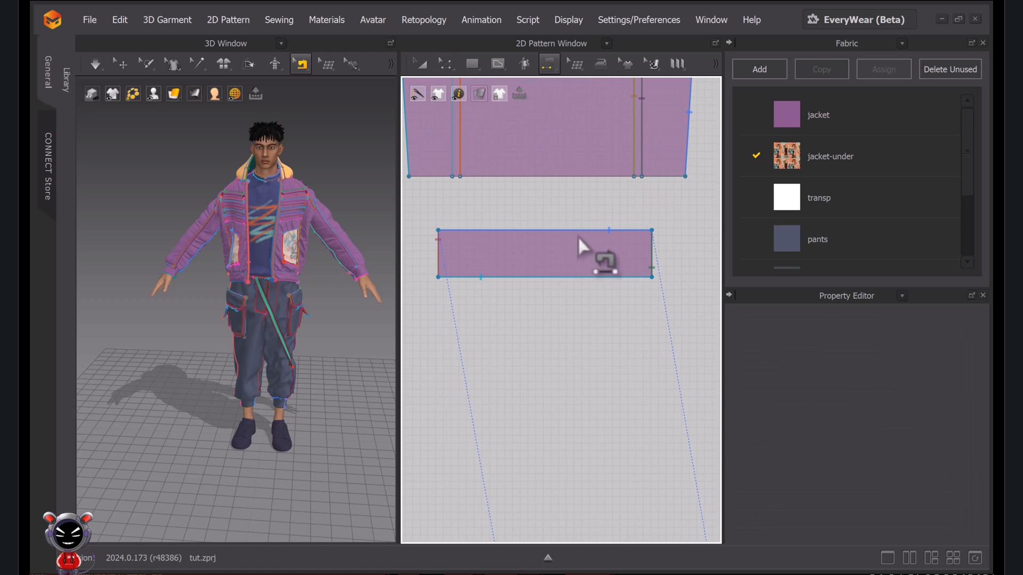
left_click(591, 231)
left_click(602, 180)
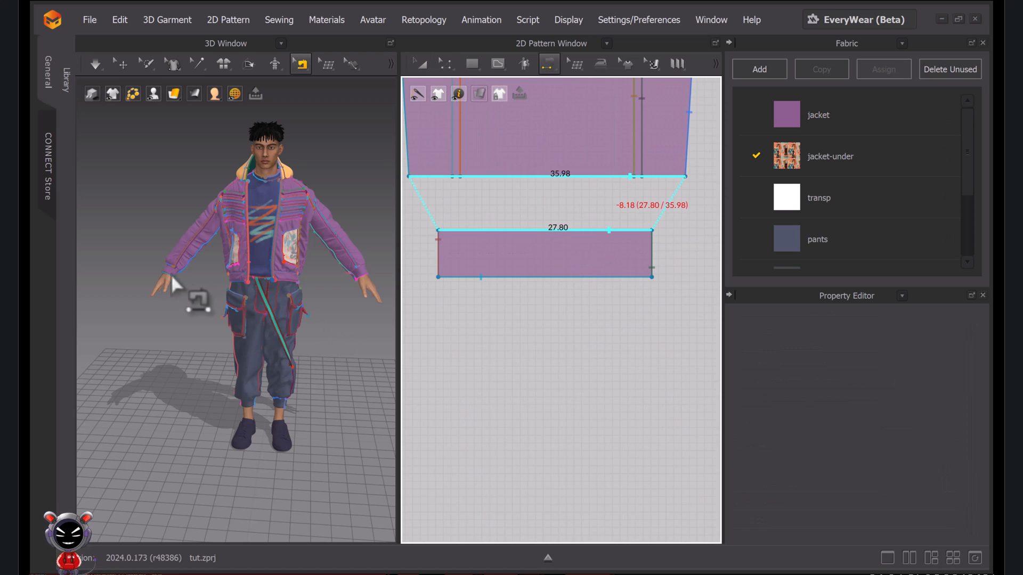
Examine the join between the outer sleeve and its cuff closely around the avatar's wrist
scroll(171, 279, "up", 5)
middle_click_drag(306, 346, 394, 360)
scroll(258, 297, "up", 3)
middle_click_drag(258, 296, 234, 370)
scroll(228, 372, "up", 3)
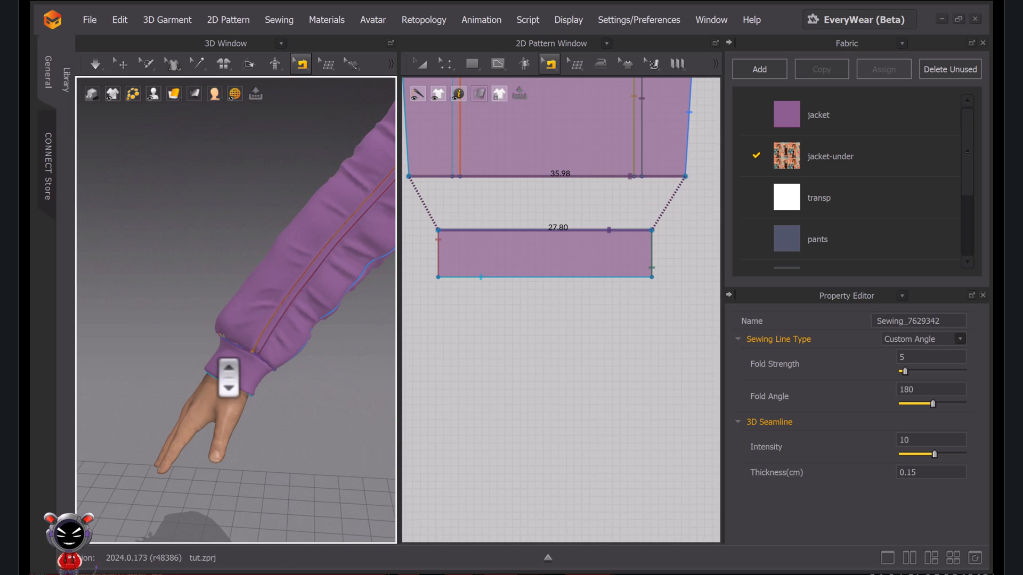
right_click_drag(267, 344, 183, 342)
scroll(228, 338, "up", 3)
scroll(215, 350, "up", 3)
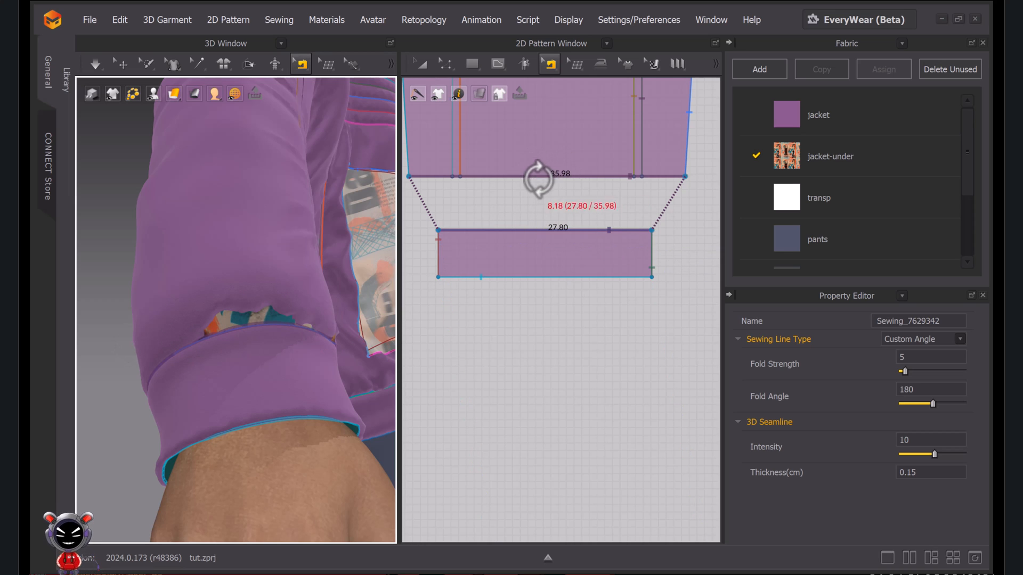
scroll(538, 202, "down", 3)
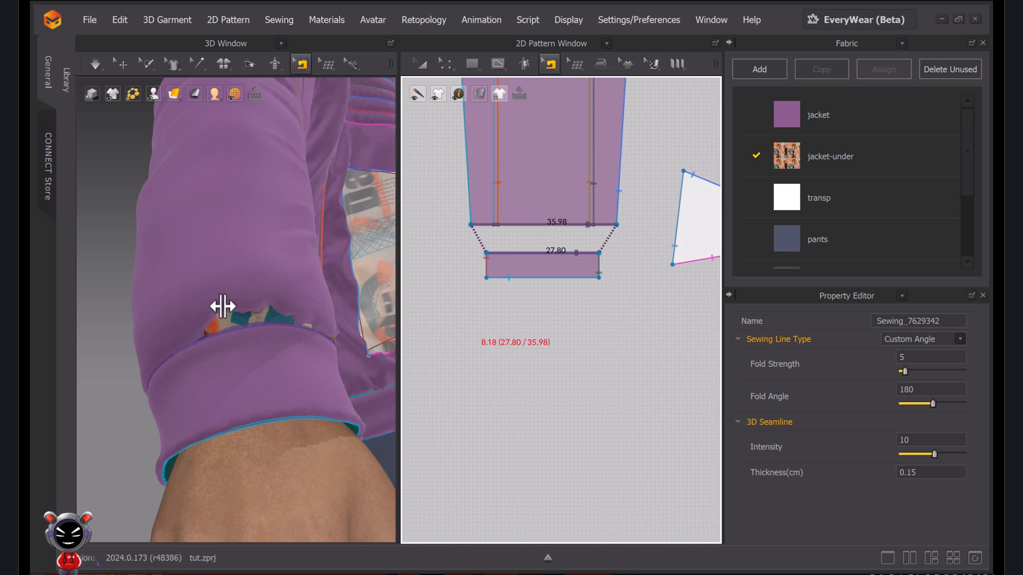
Simulate the garment and pull the outer sleeve and cuff fabric at the wrist to close the gap between them
scroll(565, 236, "down", 1)
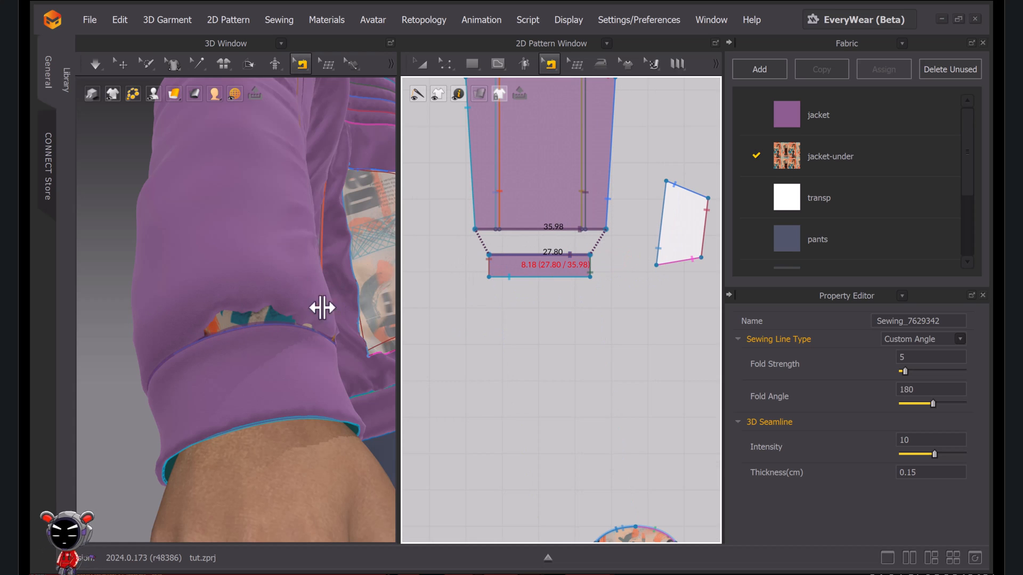
scroll(514, 241, "down", 4)
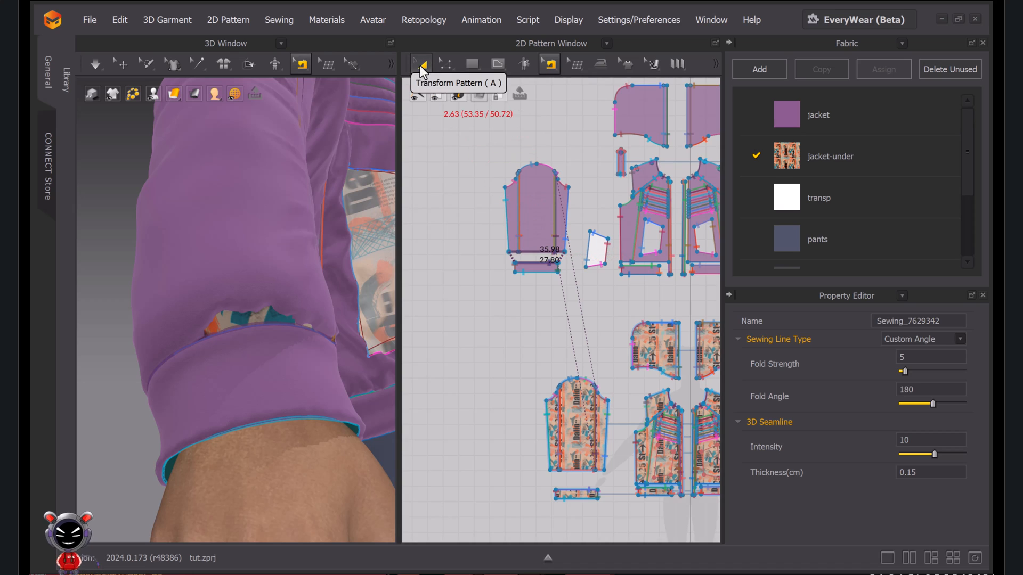
left_click(421, 65)
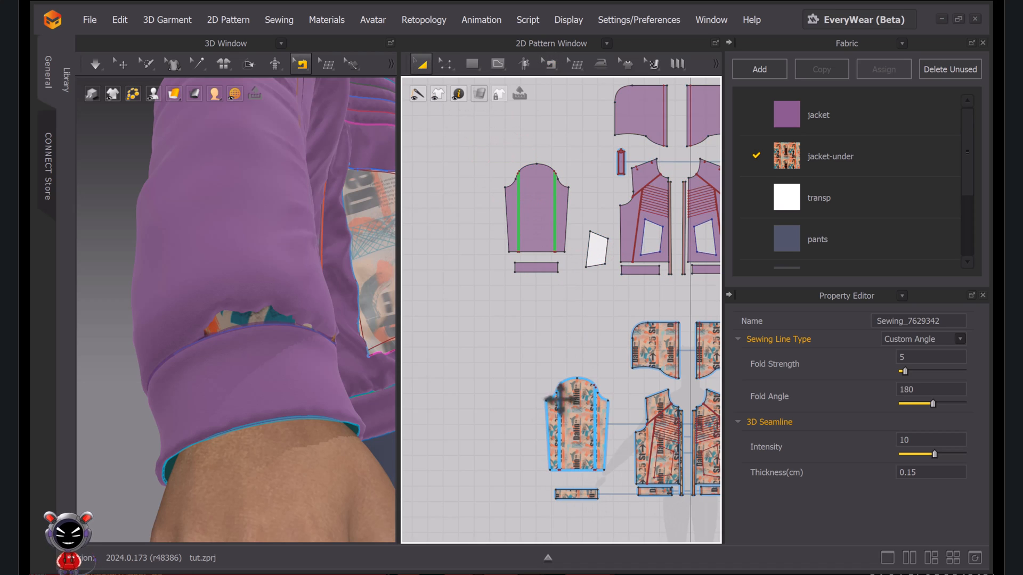
scroll(504, 283, "up", 1)
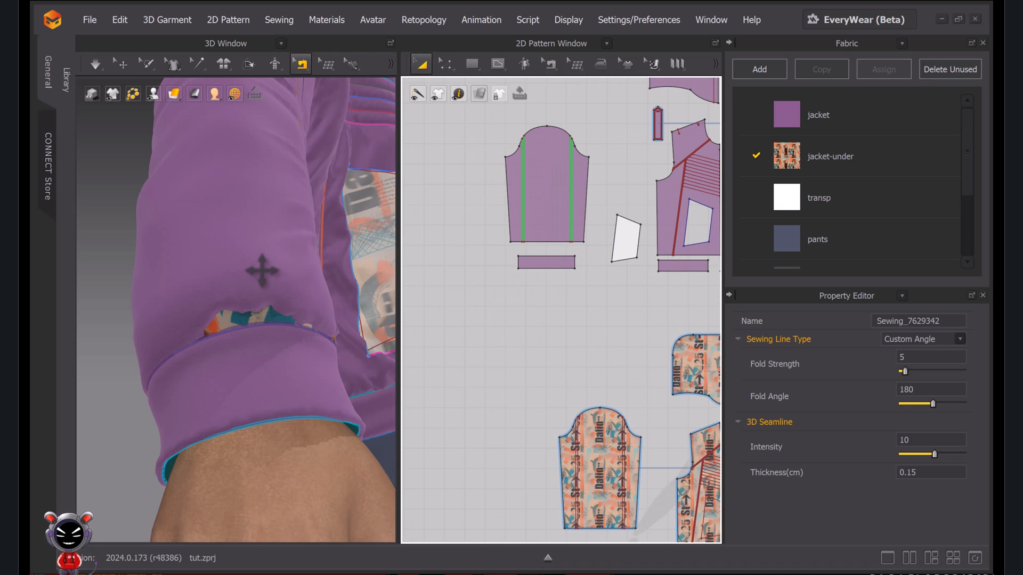
left_click(265, 265)
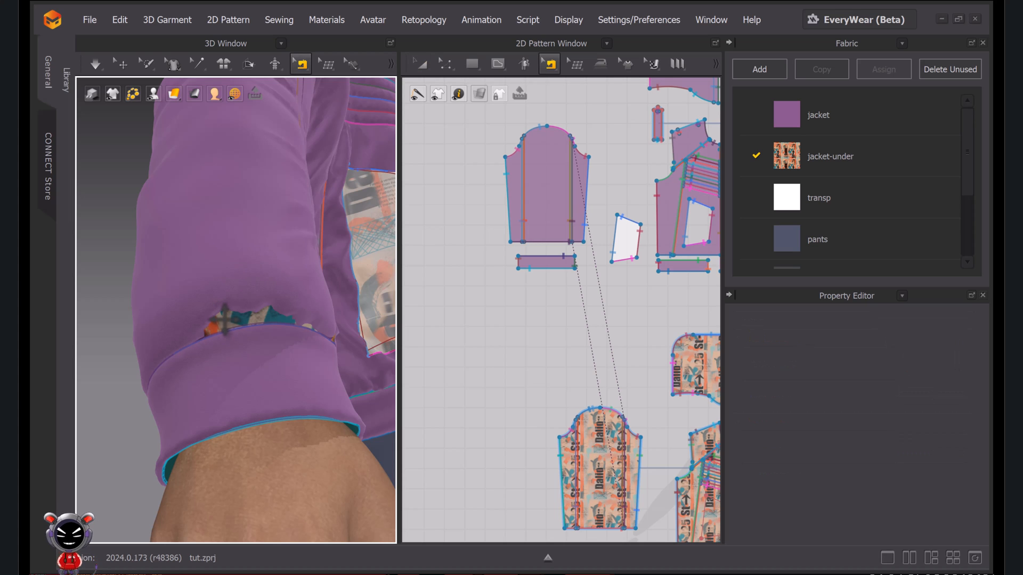
right_click_drag(306, 370, 334, 356)
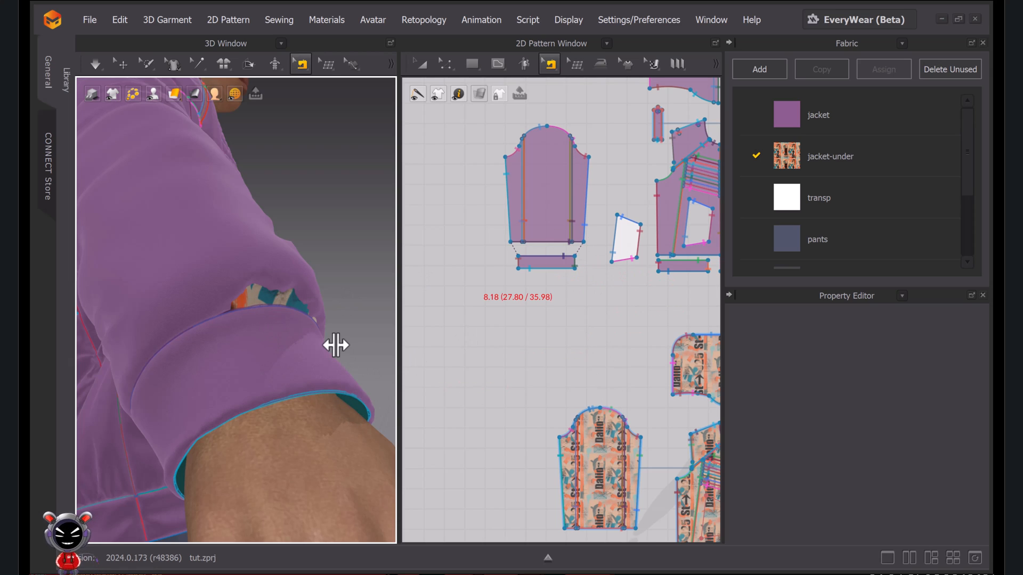
right_click_drag(268, 296, 249, 311)
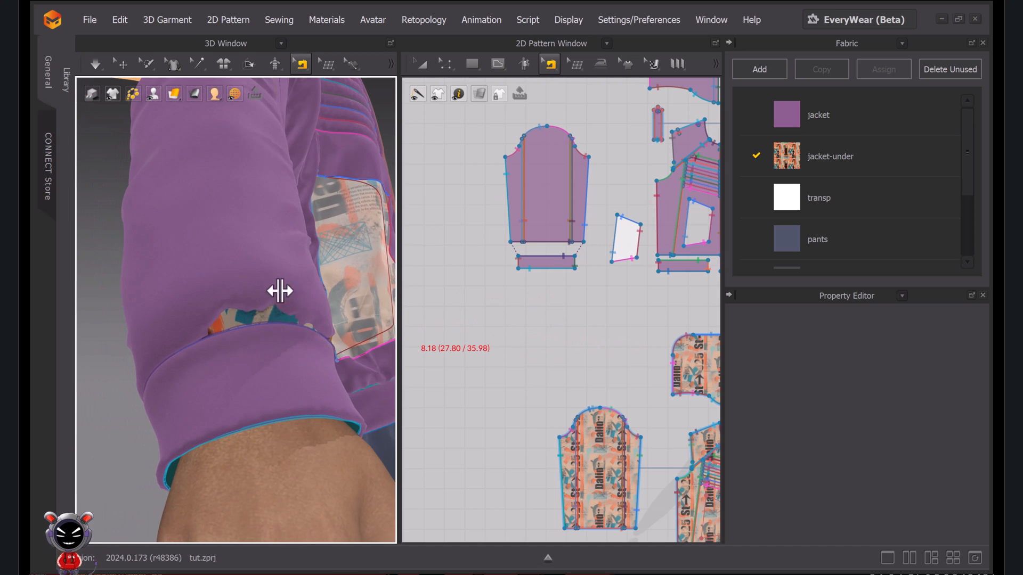
scroll(526, 253, "up", 2)
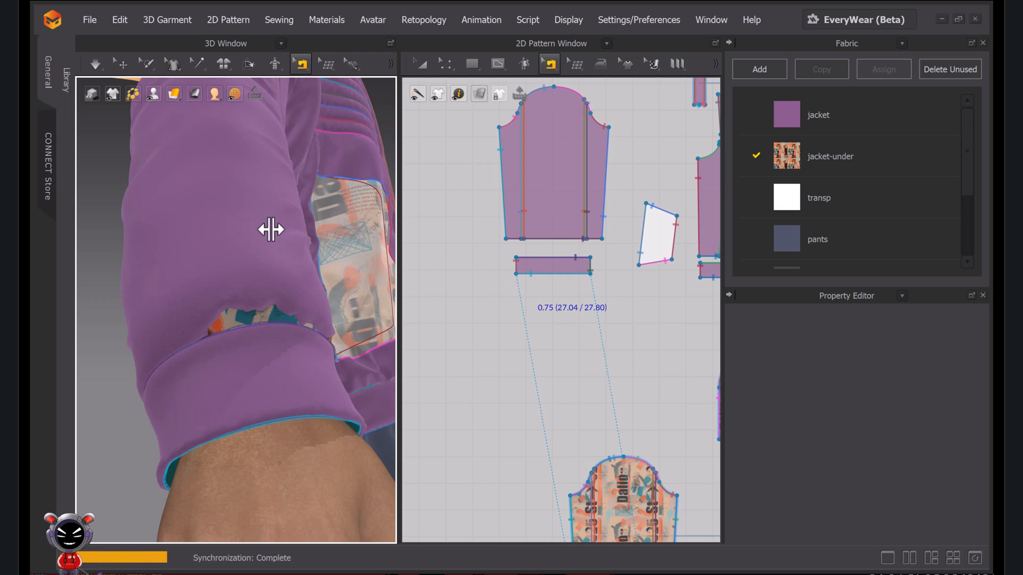
key("q")
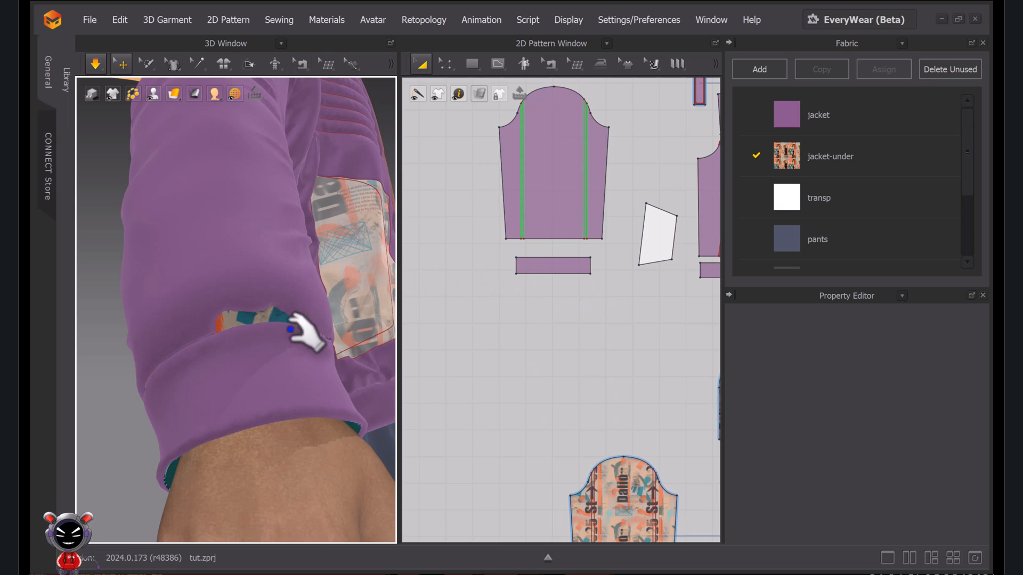
left_click_drag(280, 366, 388, 417)
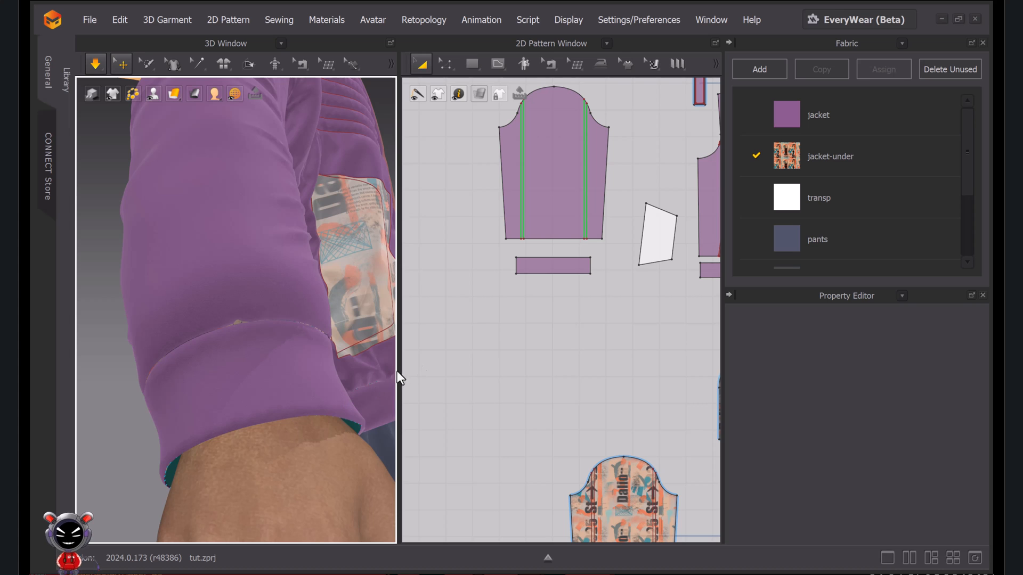
key("space")
Simulate the jacket while pulling the fabric at its lower front edge away from the avatar
scroll(347, 350, "up", 5)
key("q")
middle_click_drag(350, 342, 273, 305)
scroll(266, 283, "down", 6)
left_click(272, 305)
right_click_drag(273, 305, 261, 278)
left_click_drag(261, 279, 294, 241)
key("ctrl+z")
key("space")
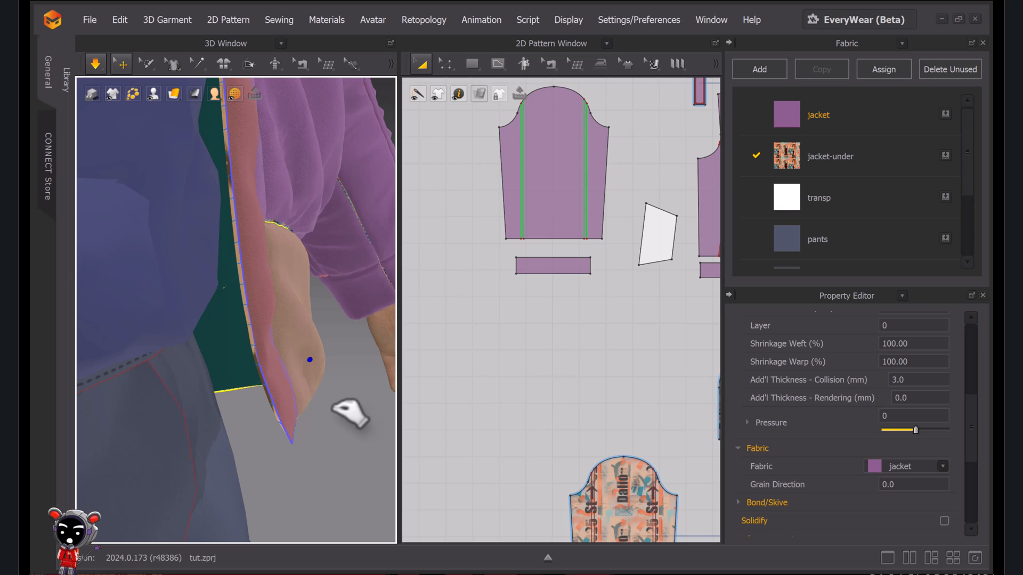
key("space")
scroll(351, 410, "down", 4)
scroll(352, 411, "down", 2)
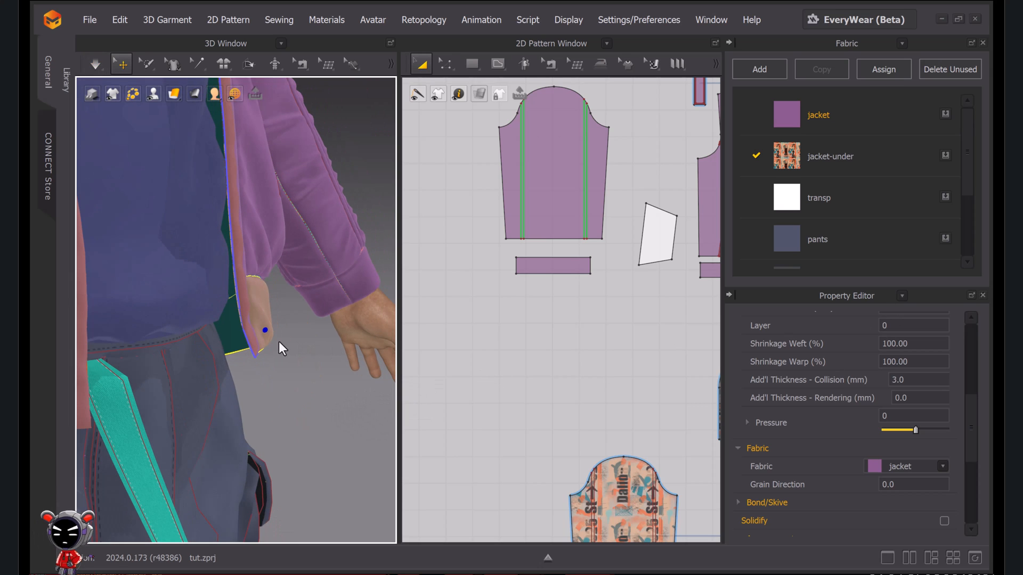
Select the narrow strip along the jacket's front opening and open its layer value for editing
left_click(244, 299)
left_click(901, 326)
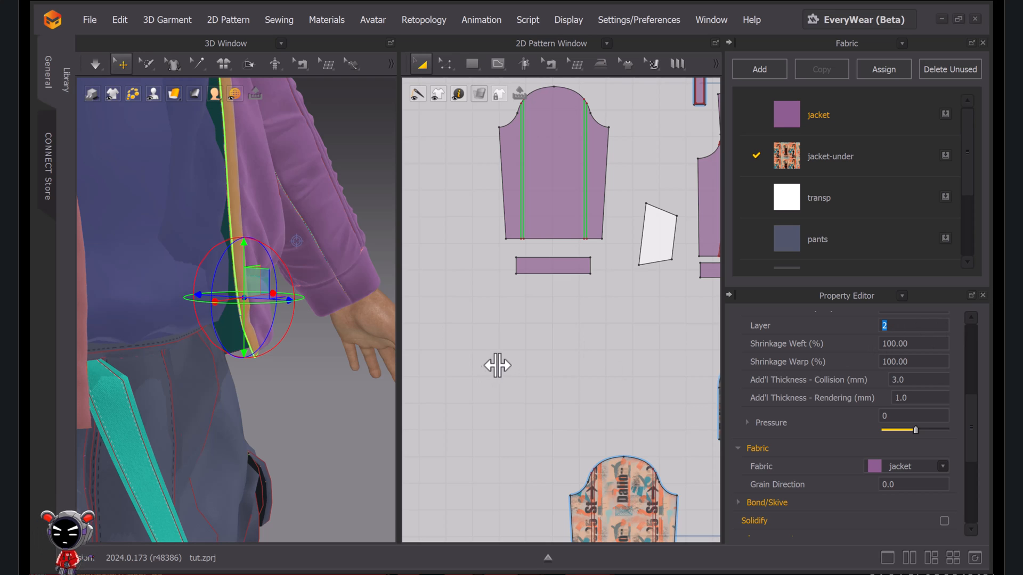
left_click(273, 354)
Examine the whole outfit on the avatar and the full layout of outer and inner jacket patterns
scroll(278, 354, "down", 5)
right_click_drag(294, 365, 234, 364)
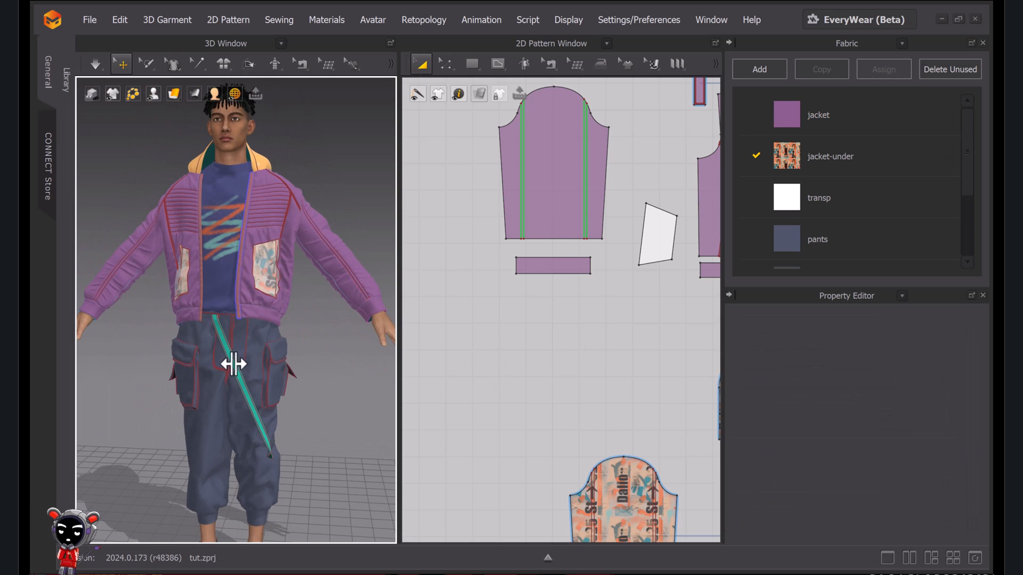
scroll(234, 364, "down", 2)
middle_click_drag(234, 364, 257, 295)
right_click_drag(258, 295, 269, 295)
middle_click_drag(270, 295, 275, 384)
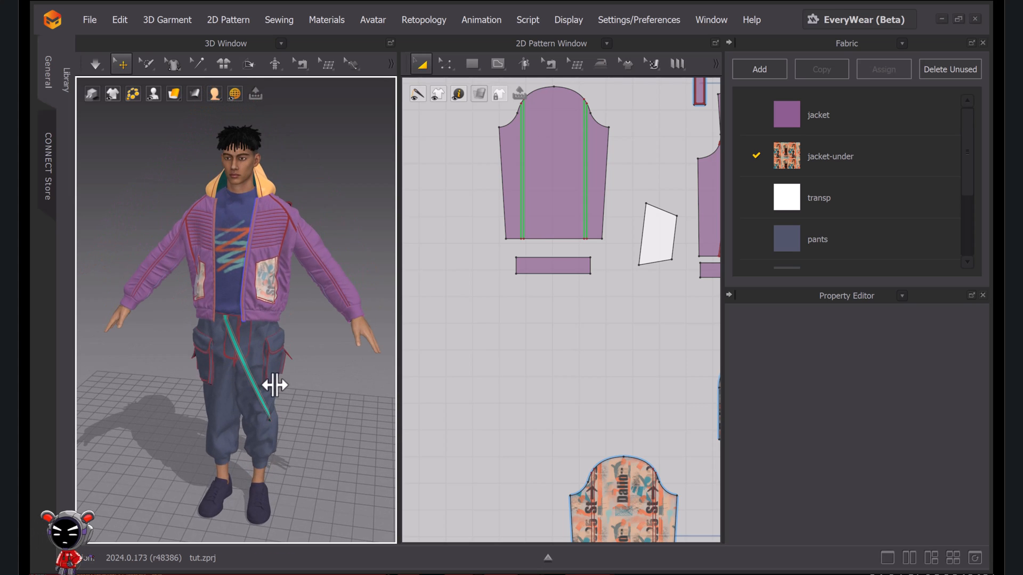
right_click_drag(274, 384, 288, 372)
scroll(288, 372, "down", 2)
middle_click_drag(288, 372, 303, 368)
right_click_drag(303, 367, 304, 374)
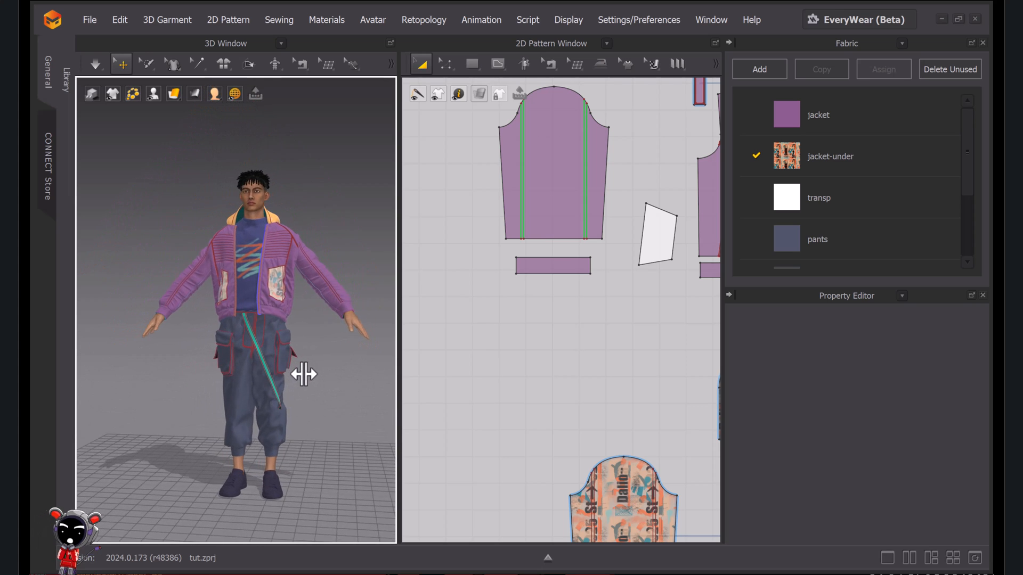
scroll(303, 375, "up", 1)
scroll(650, 377, "down", 8)
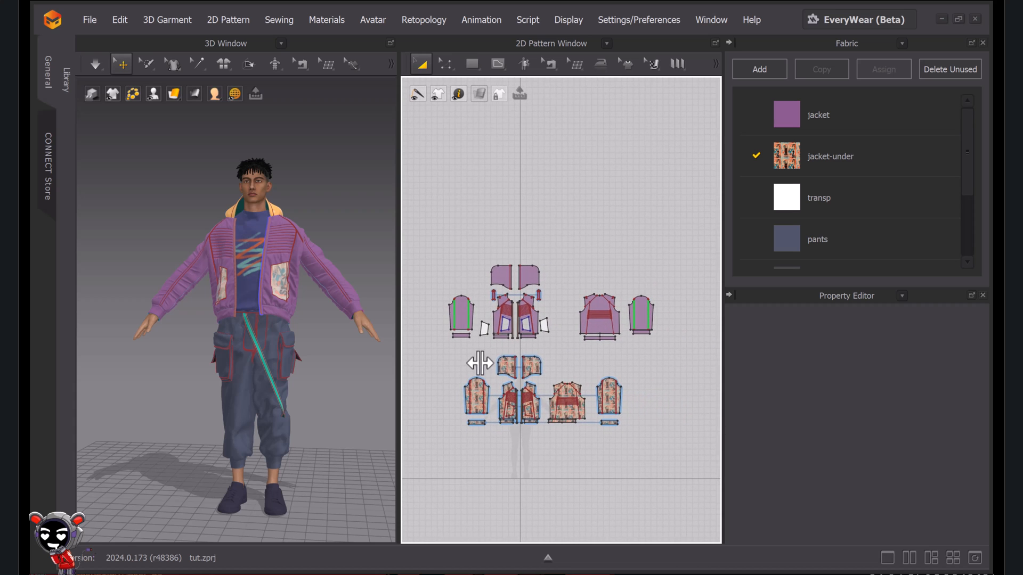
scroll(628, 361, "up", 4)
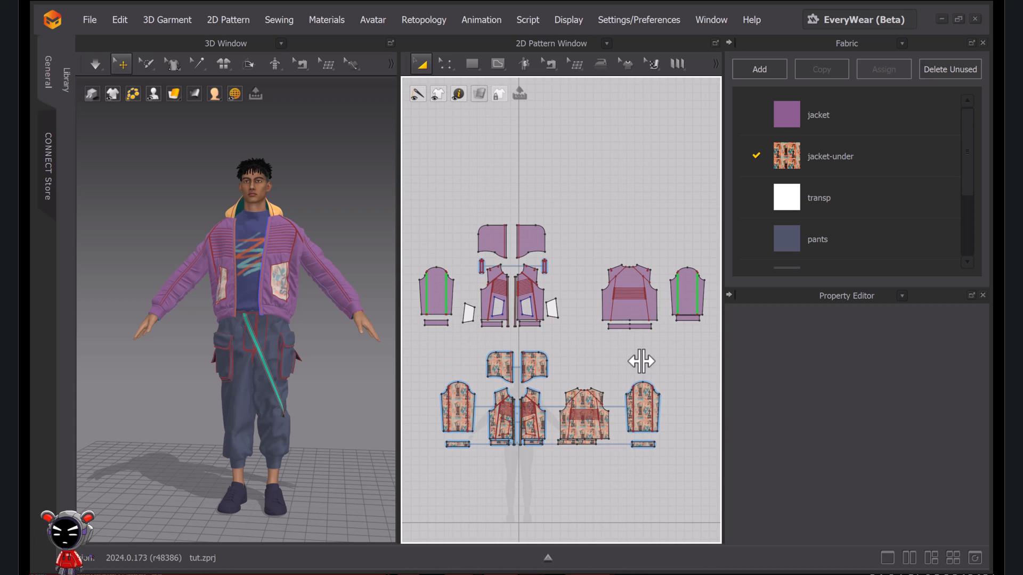